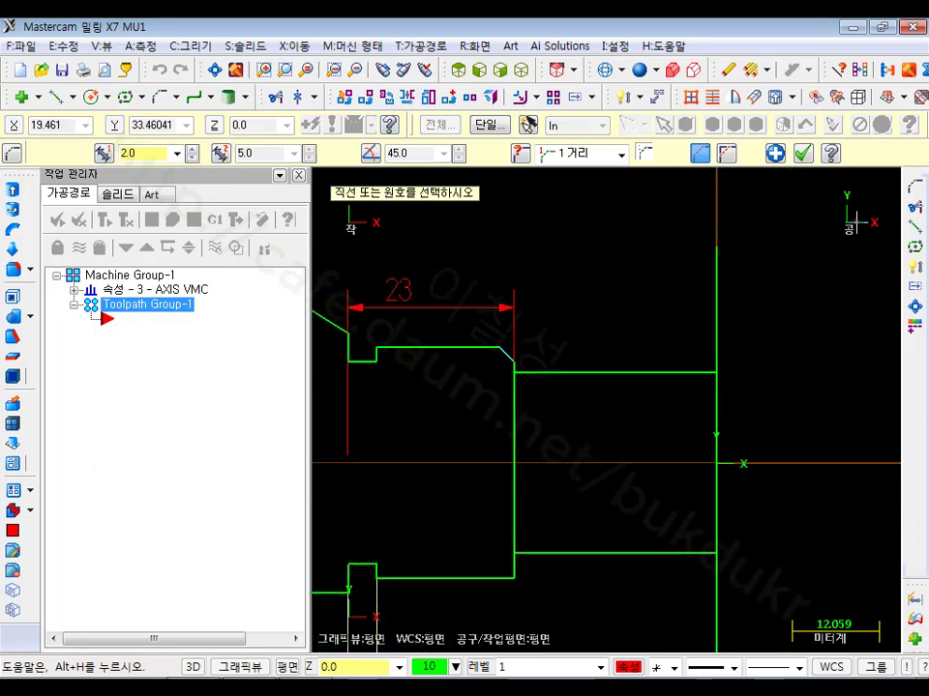
Trim away the vertical line between the upper and lower outlines at the chamfered shoulder.
click(914, 210)
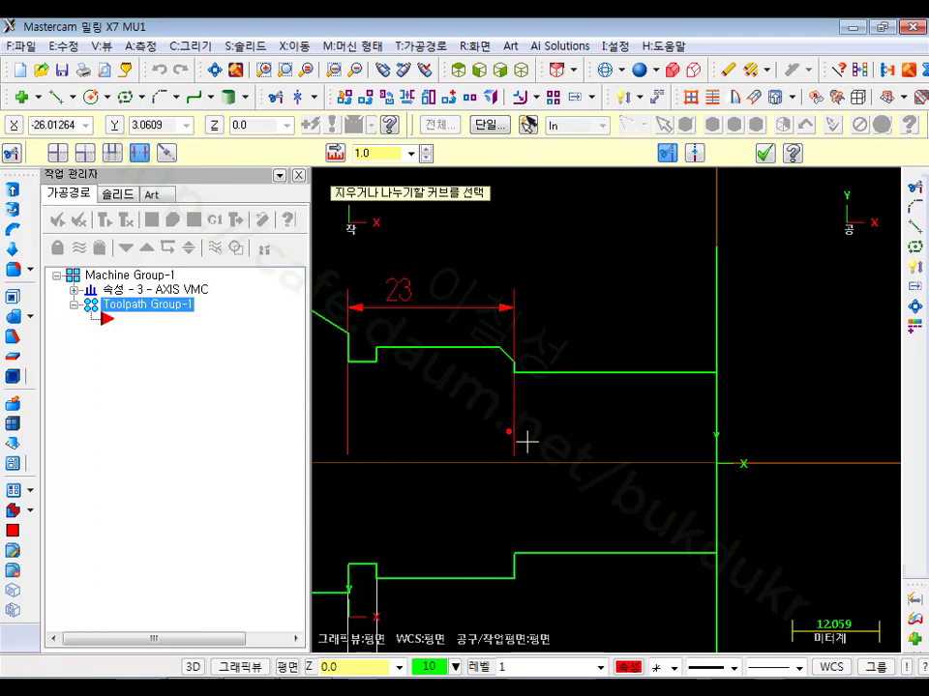
scroll(544, 439, down, 1)
key(Up)
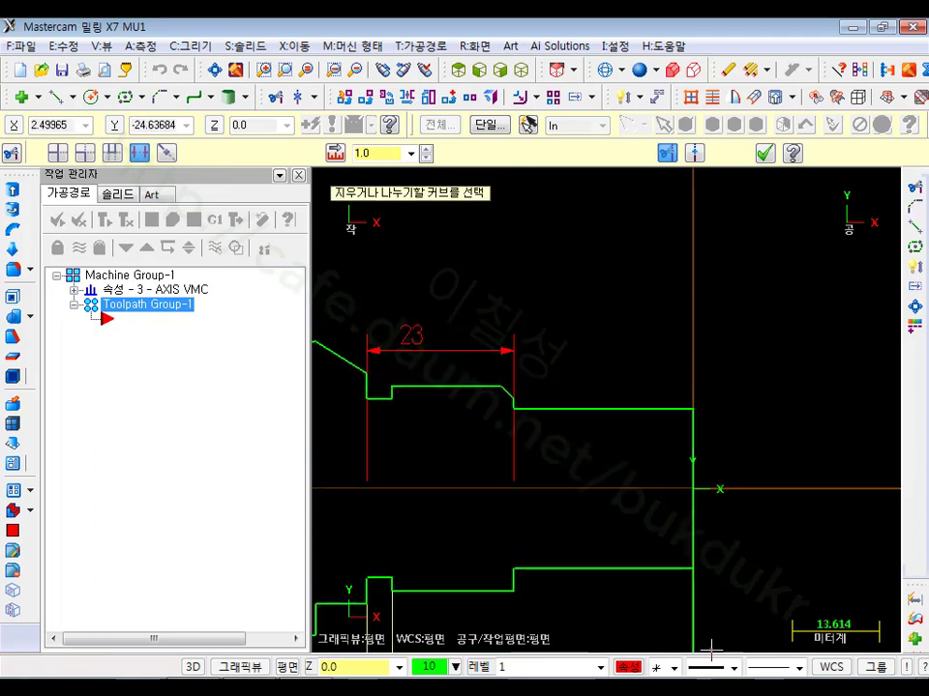
click(765, 155)
Delete the slanted dimension that starts at the chamfered shoulder.
scroll(756, 341, up, 1)
key(Down)
key(Down)
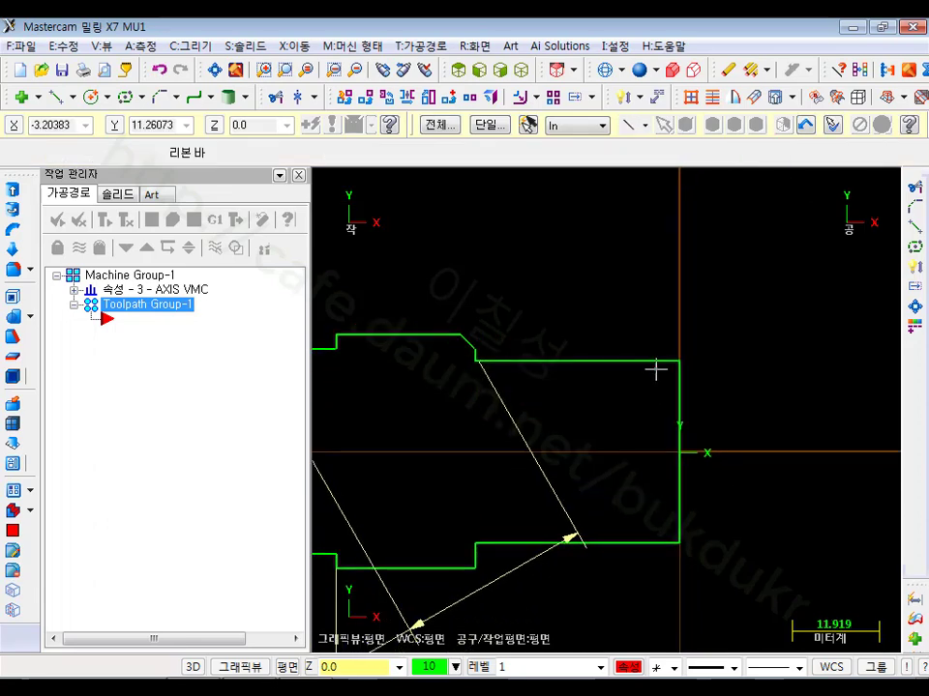
scroll(737, 374, down, 1)
click(581, 462)
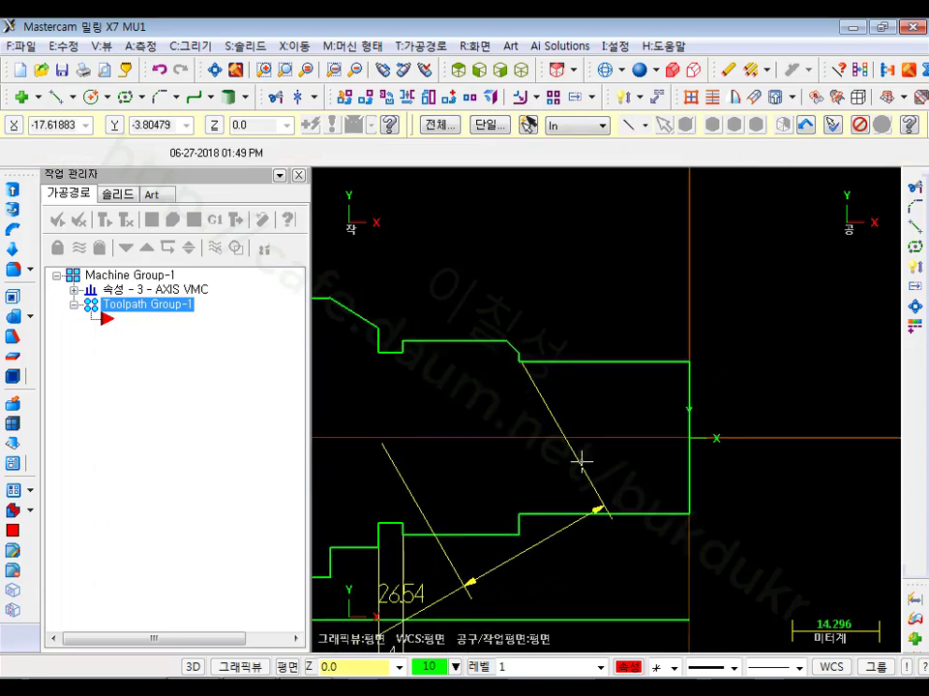
key(Delete)
scroll(652, 427, up, 2)
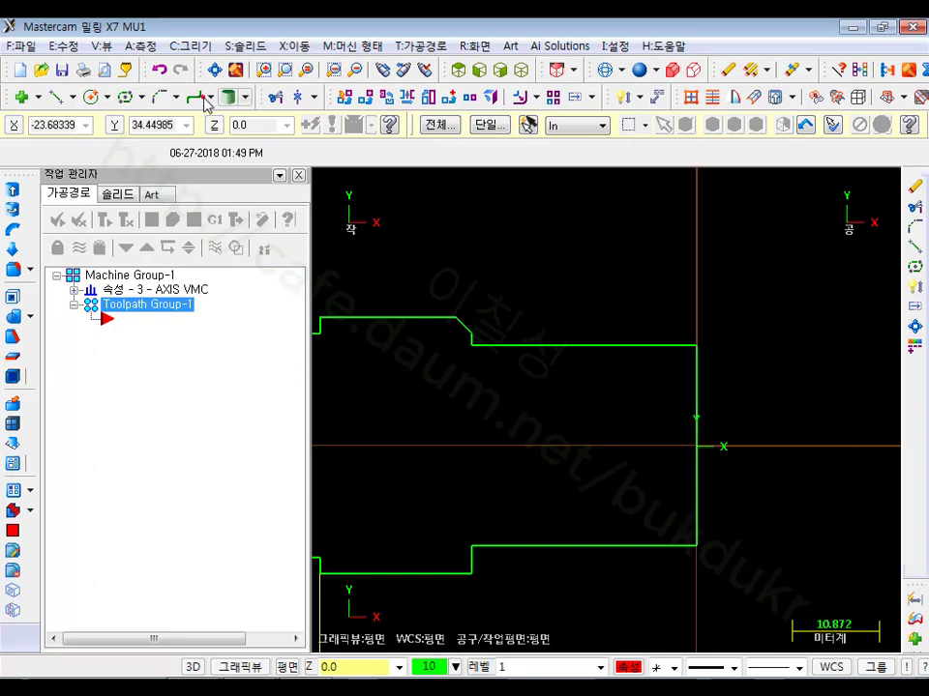
Offset a copy of the profile's right end line 10 mm inward.
click(535, 97)
click(549, 145)
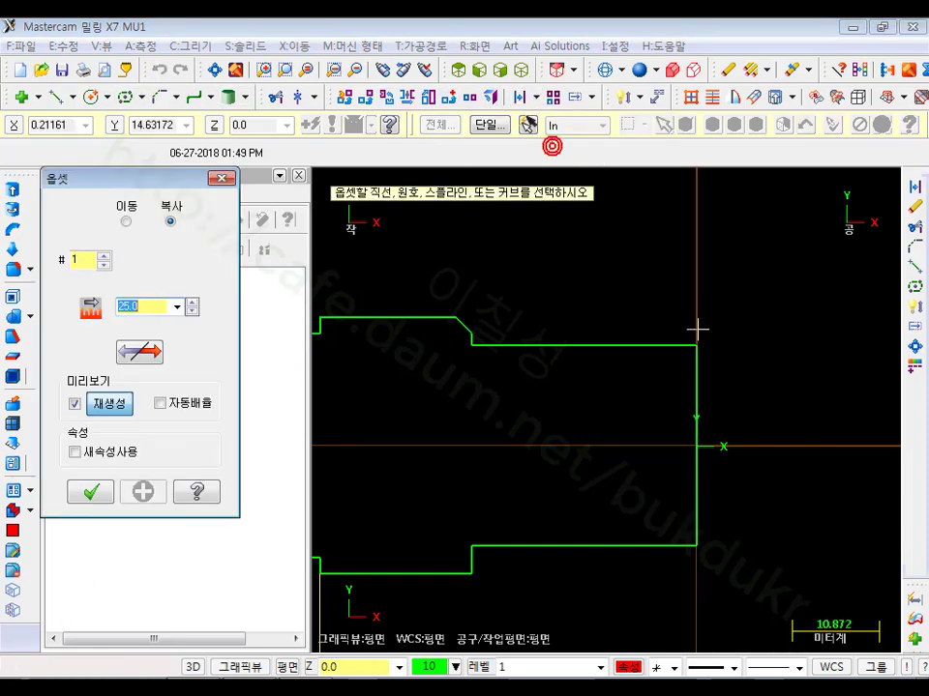
click(694, 358)
click(688, 361)
text(10)
key(Return)
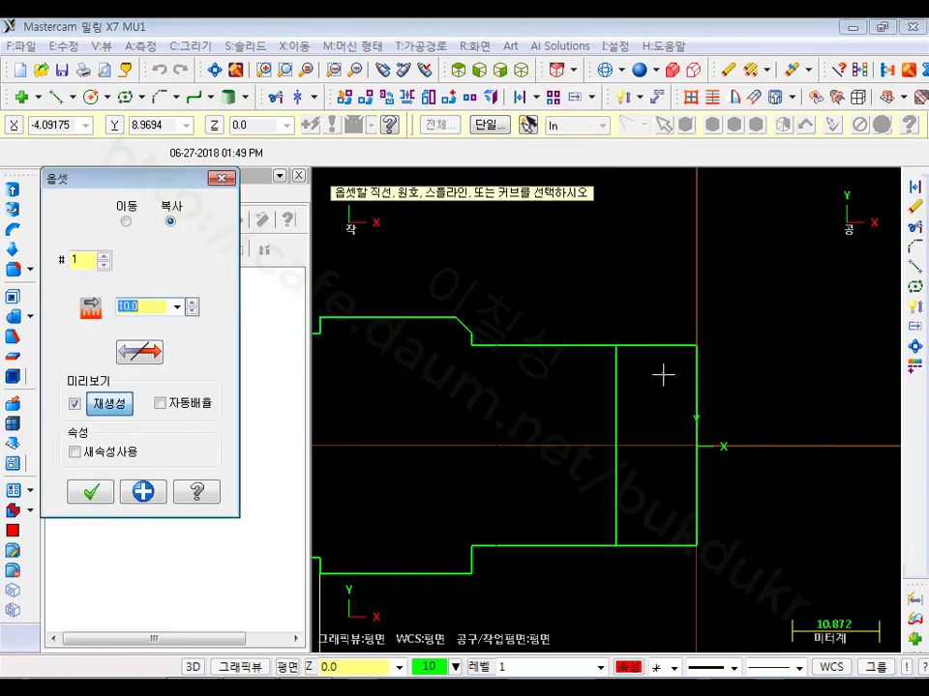
Offset a copy of the new vertical line another 12 mm toward the shoulder.
text(20)
key(Return)
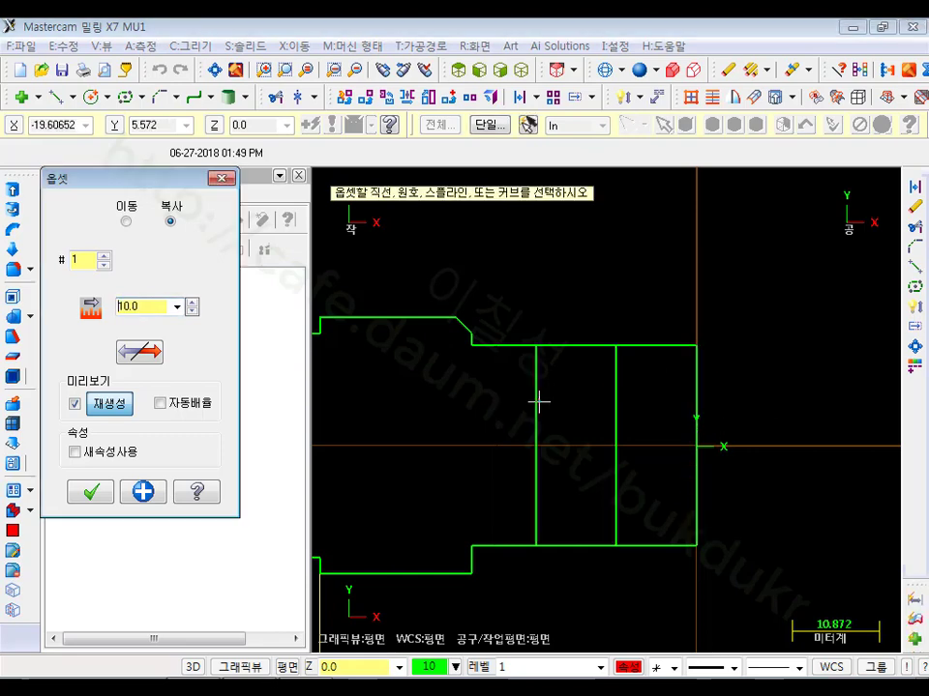
text(12)
key(Return)
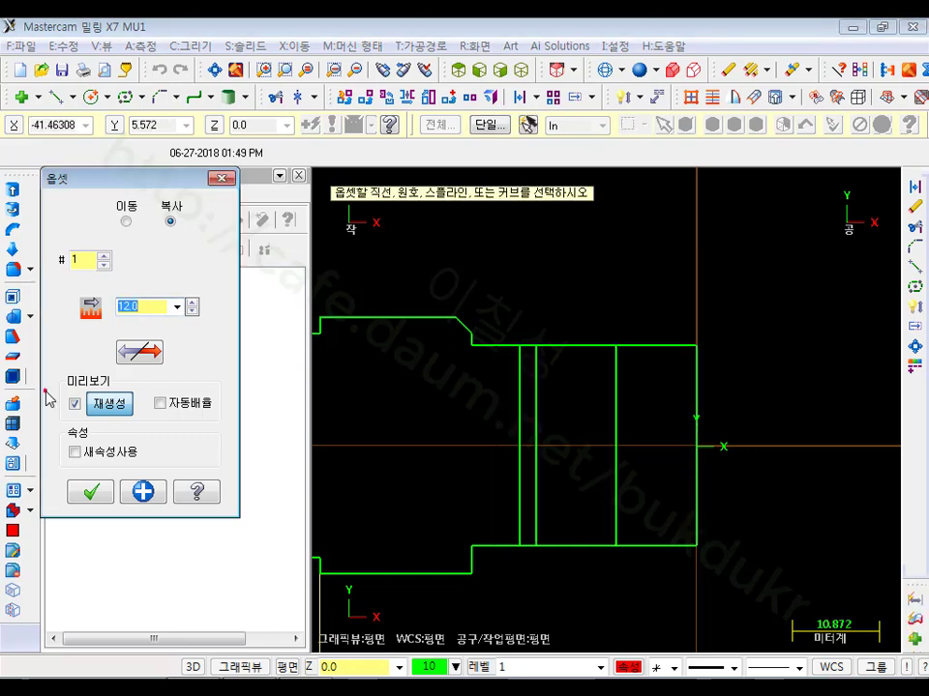
click(90, 492)
scroll(752, 403, up, 3)
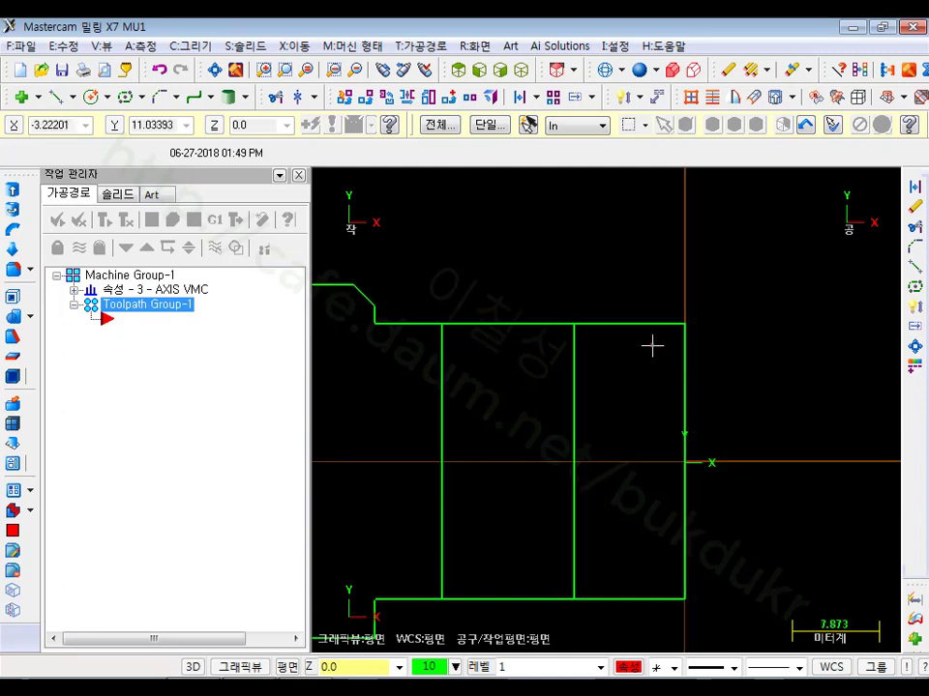
Fillet the upper corner at the profile's right end with a 6 mm radius.
click(175, 97)
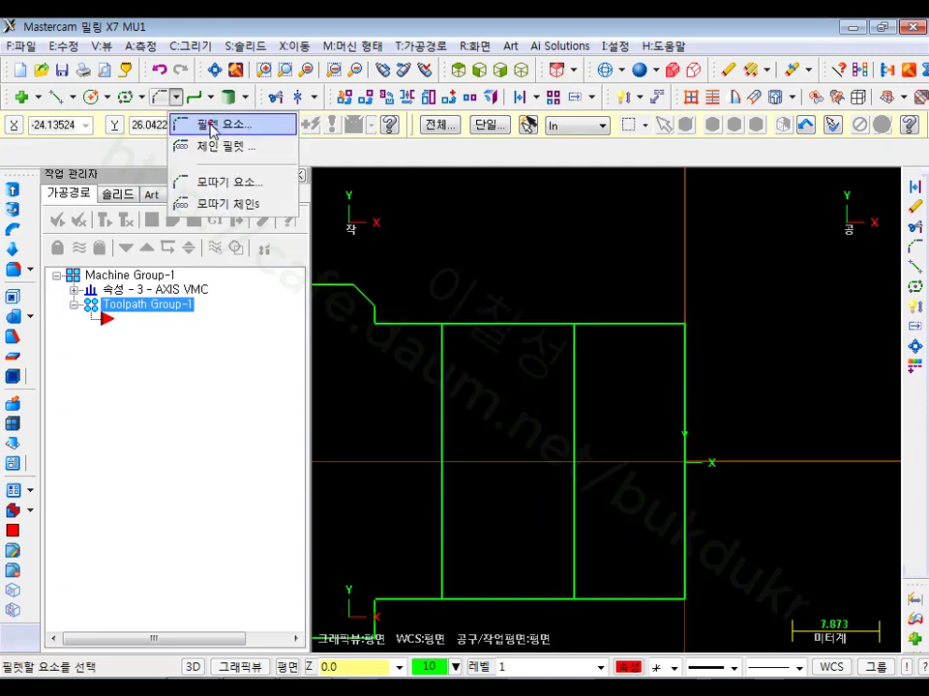
click(212, 126)
double_click(259, 155)
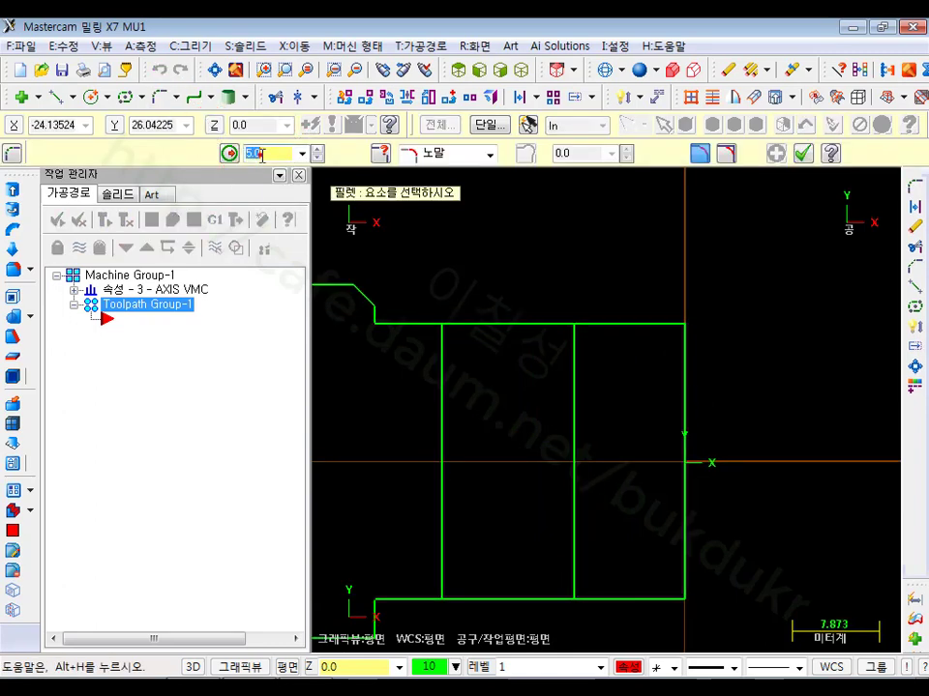
click(648, 323)
click(674, 423)
scroll(817, 338, down, 1)
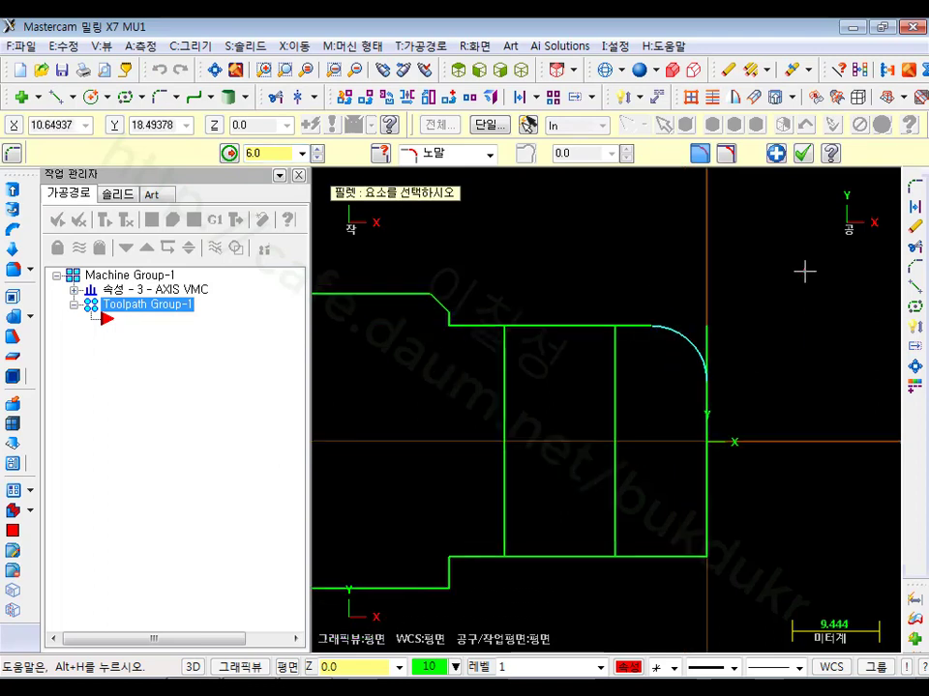
click(803, 154)
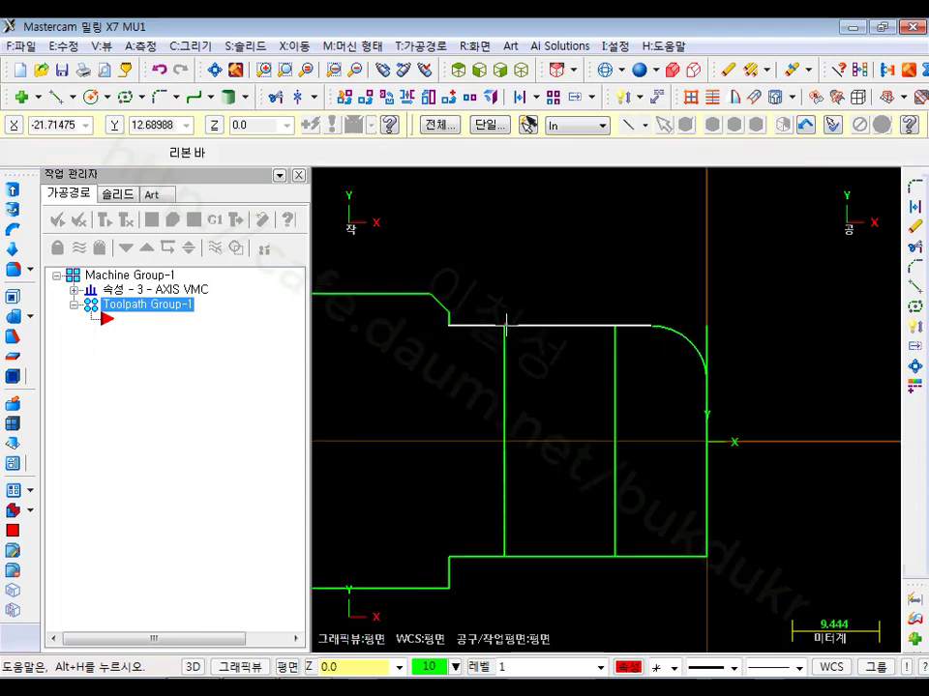
Draw a two-point arc dipping inward between the upper ends of the two offset lines, with a 33 mm radius.
click(176, 97)
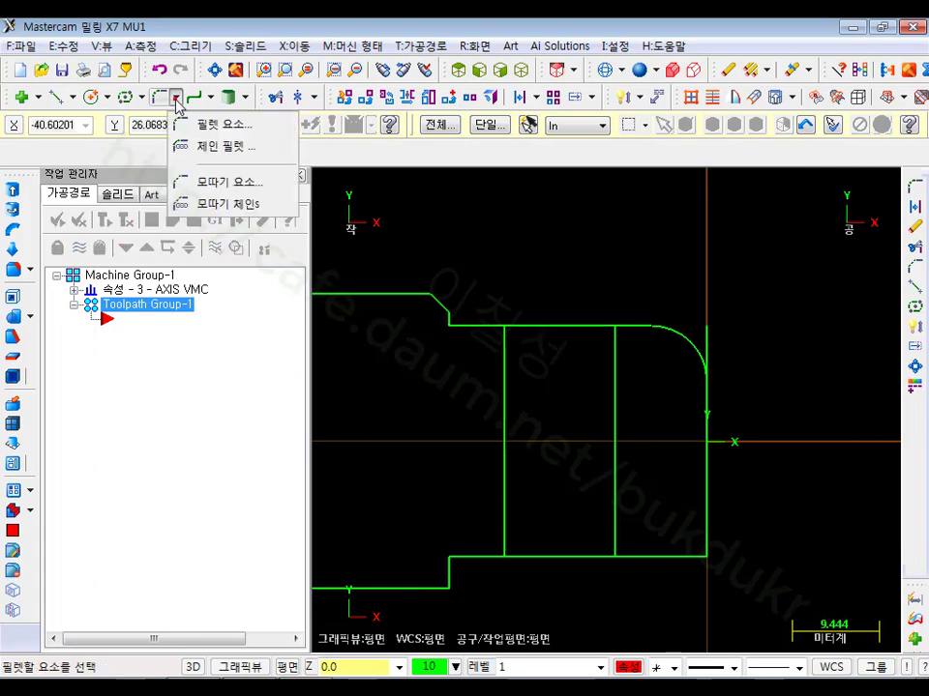
click(107, 98)
click(106, 98)
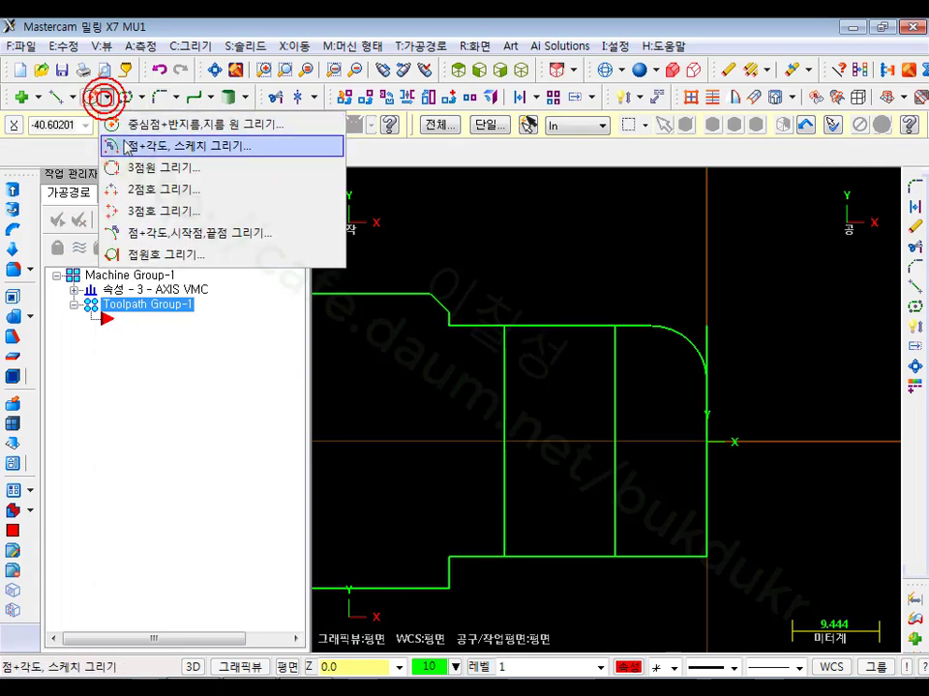
click(124, 187)
click(503, 325)
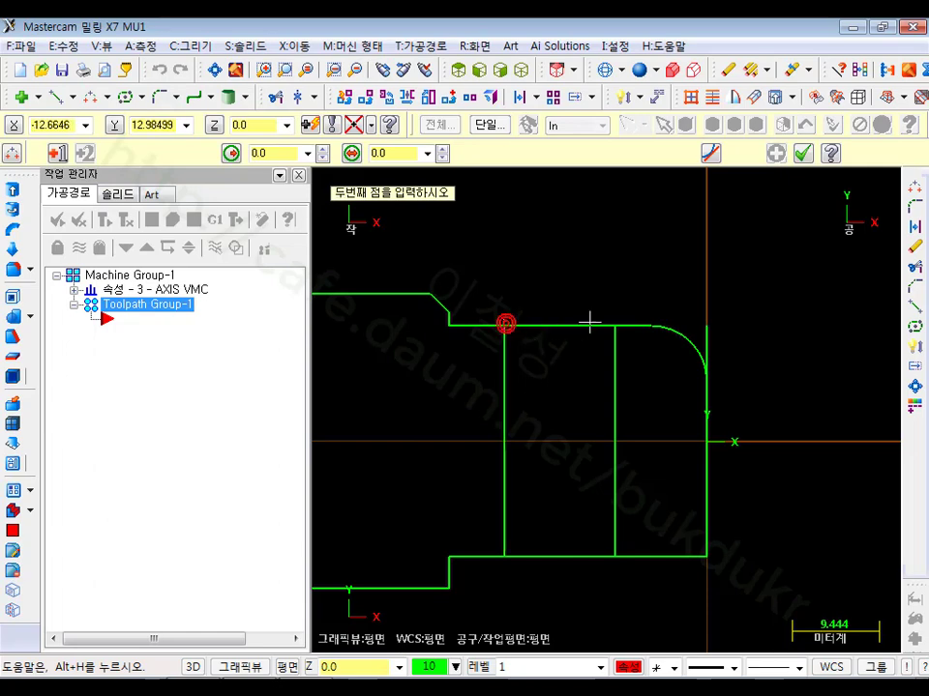
click(614, 325)
click(581, 340)
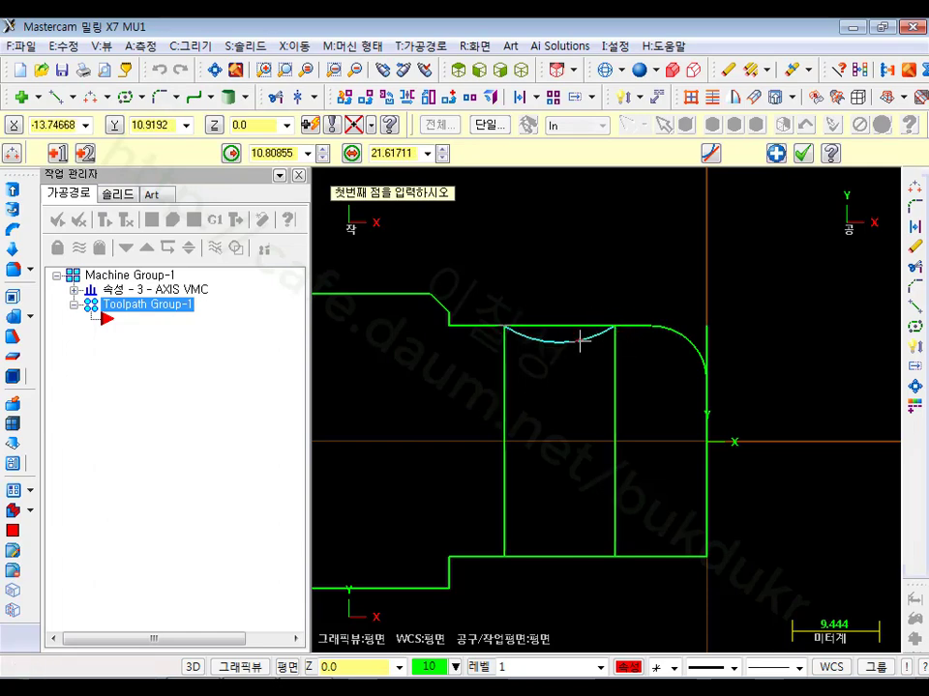
click(281, 154)
text(33)
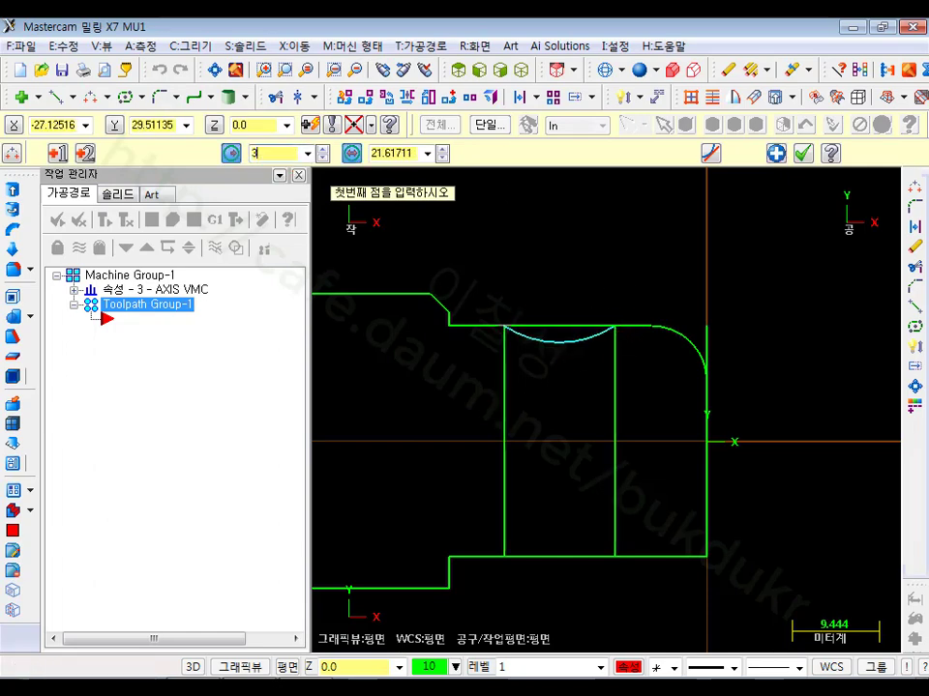
key(Return)
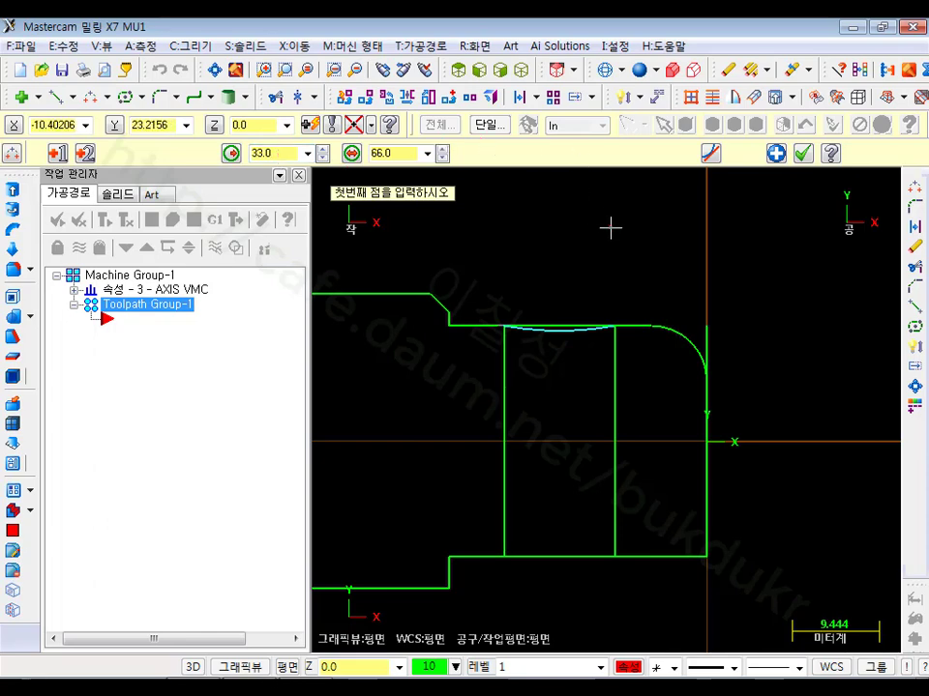
click(803, 155)
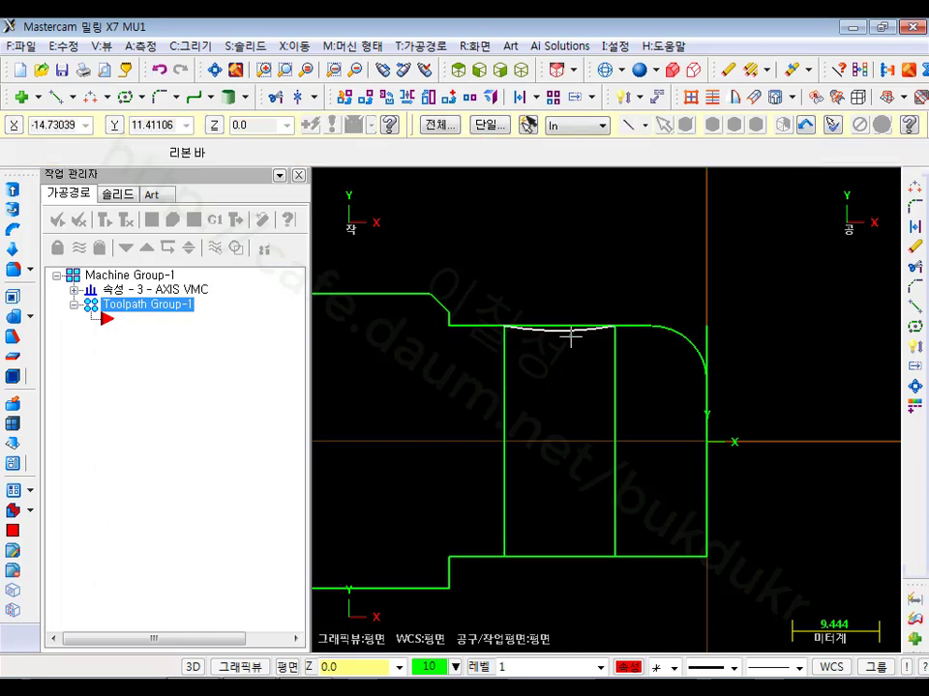
Delete the two vertical offset lines below the arc.
scroll(571, 334, up, 1)
click(638, 383)
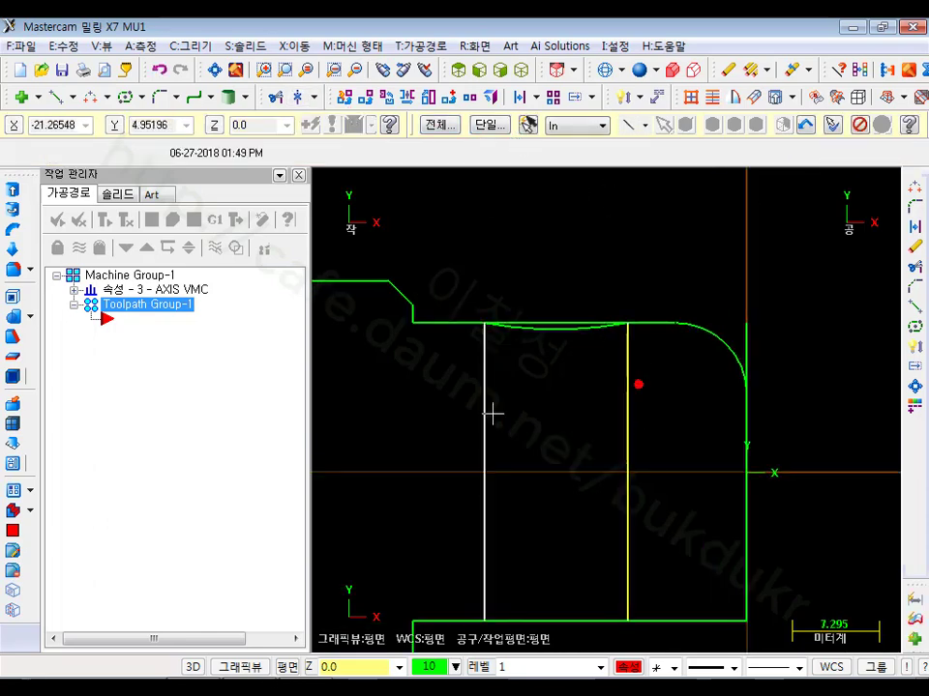
click(492, 414)
key(Delete)
scroll(777, 337, down, 1)
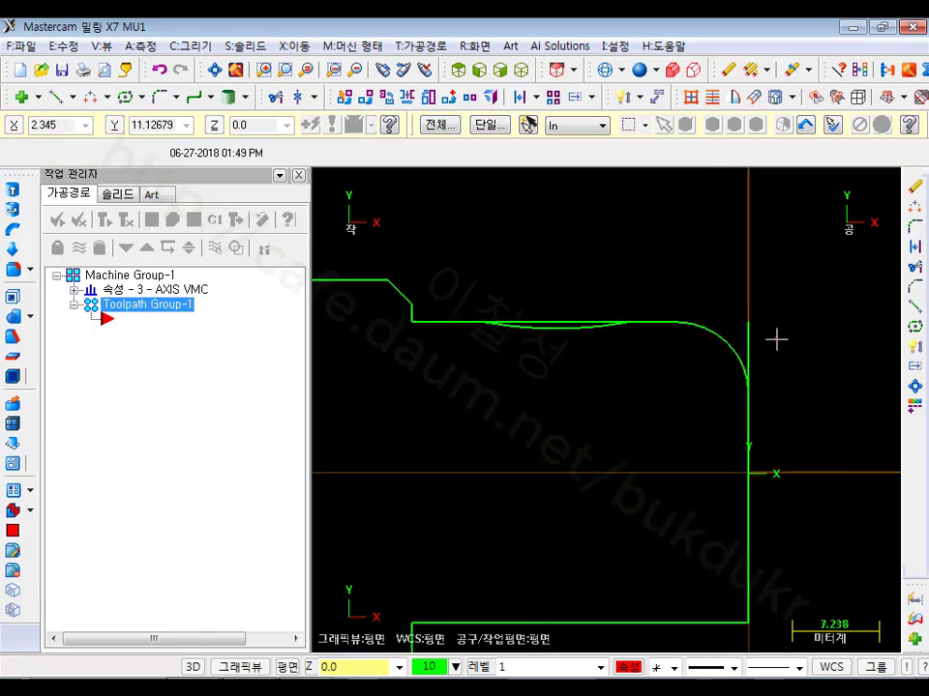
scroll(783, 329, up, 1)
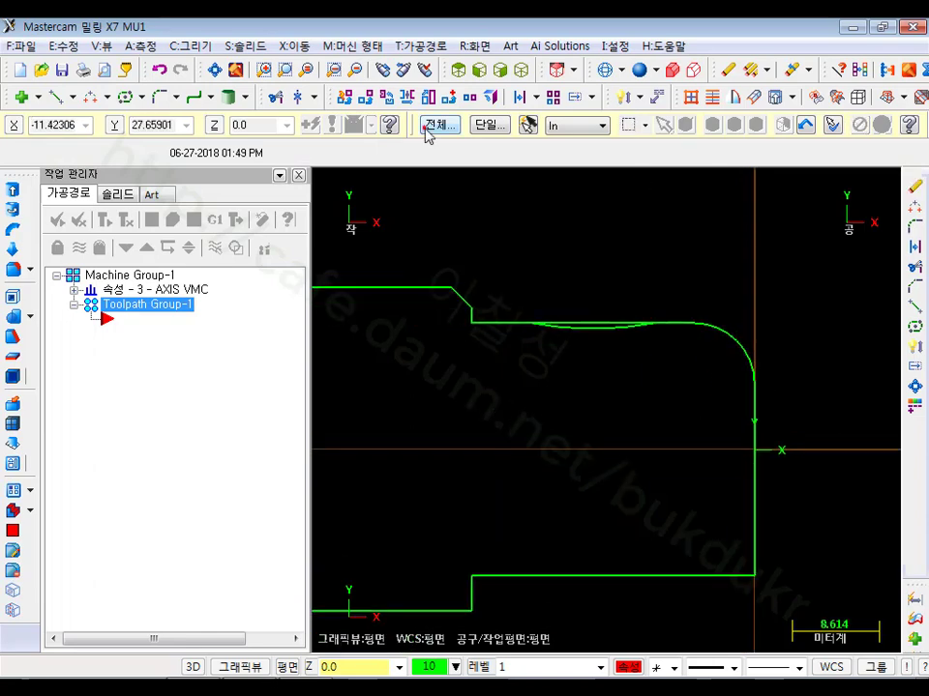
Draw a horizontal centre line 98 mm long from the origin to the profile's left end line.
click(50, 98)
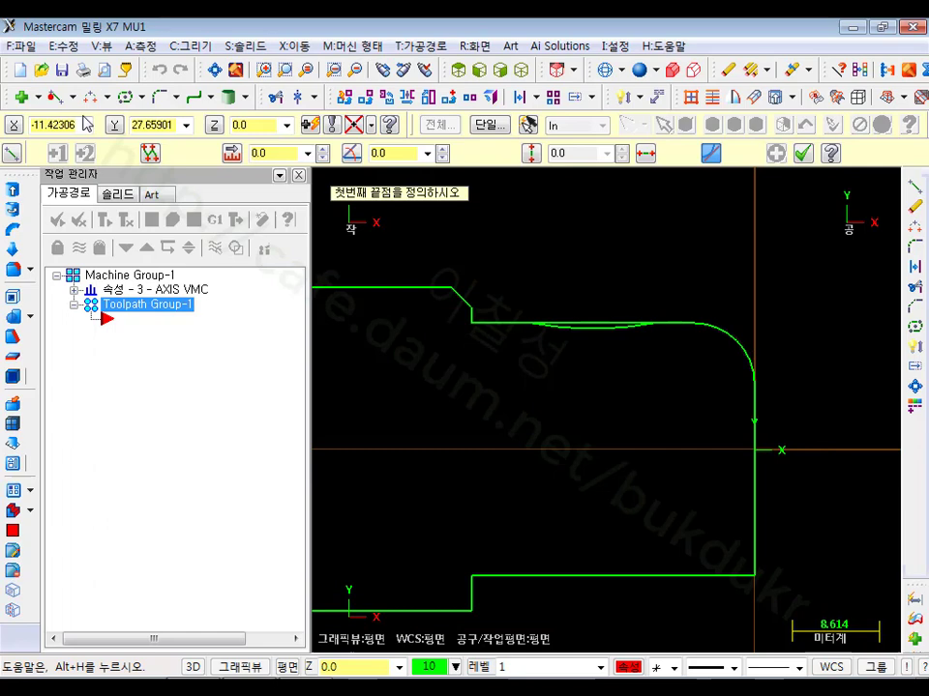
click(756, 450)
scroll(817, 452, down, 3)
scroll(820, 452, down, 2)
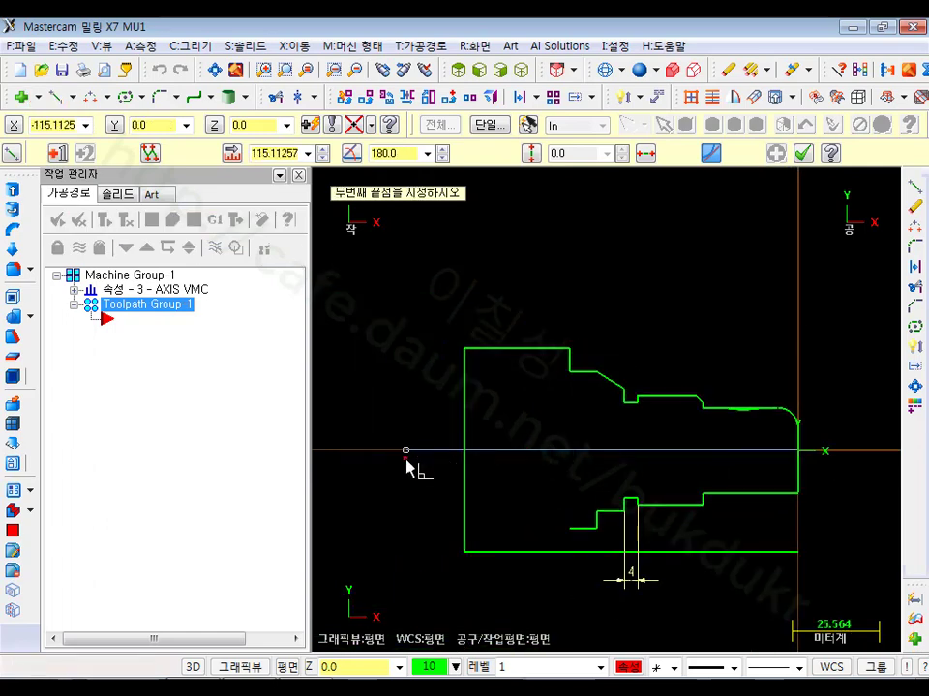
scroll(462, 456, up, 4)
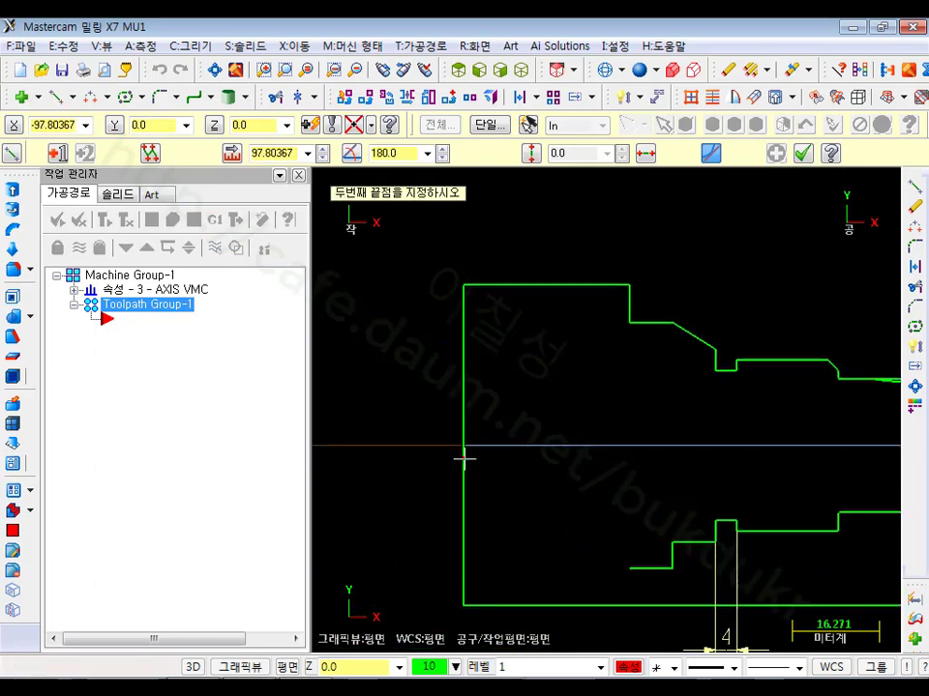
click(472, 442)
scroll(415, 445, down, 3)
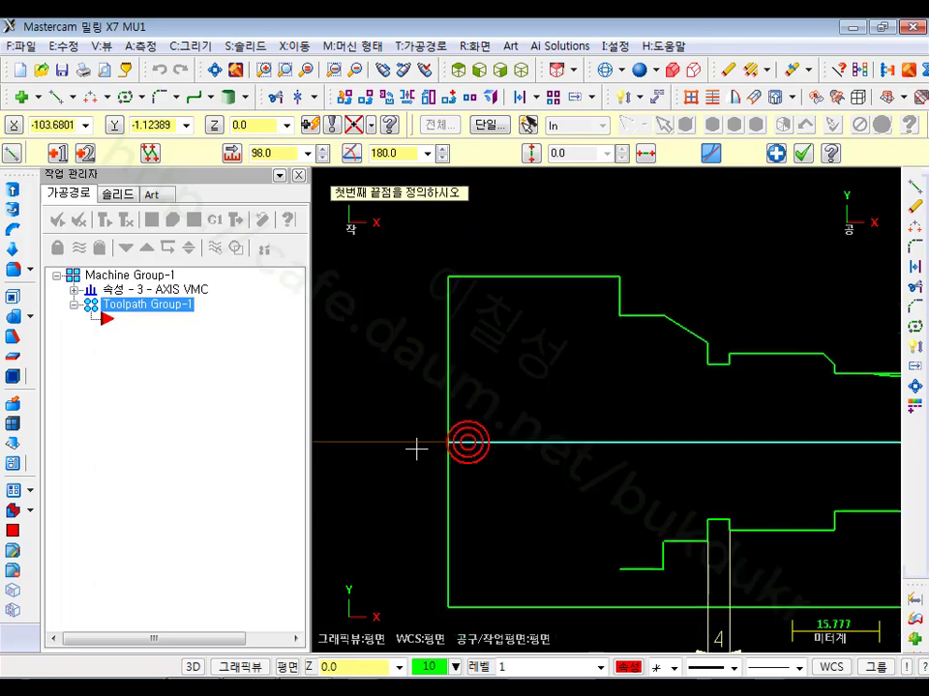
click(806, 156)
scroll(746, 269, down, 1)
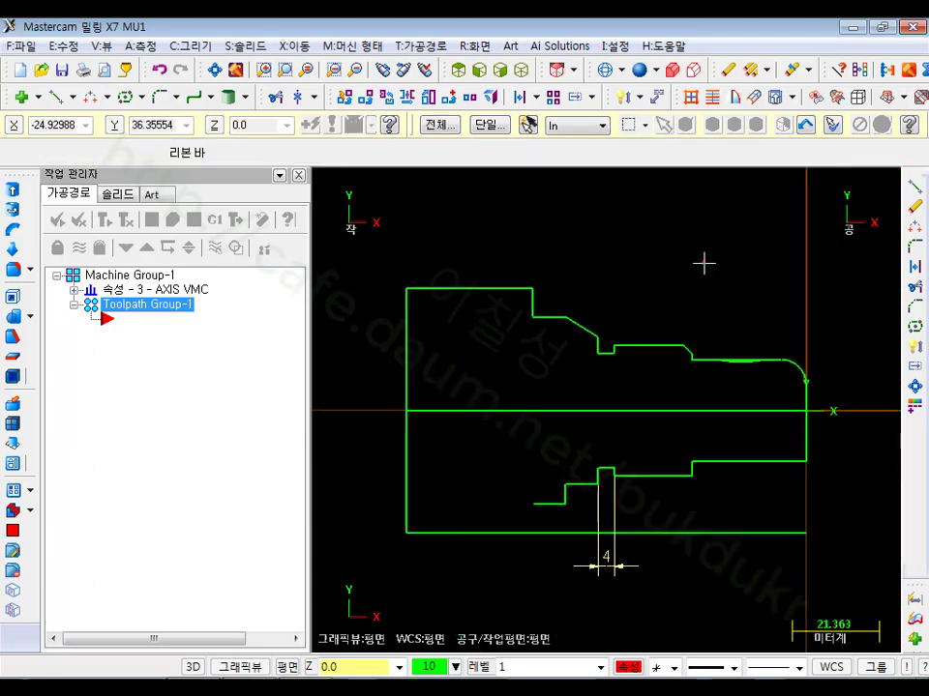
Trim away the parts of the left and right end lines below the centre line.
click(915, 288)
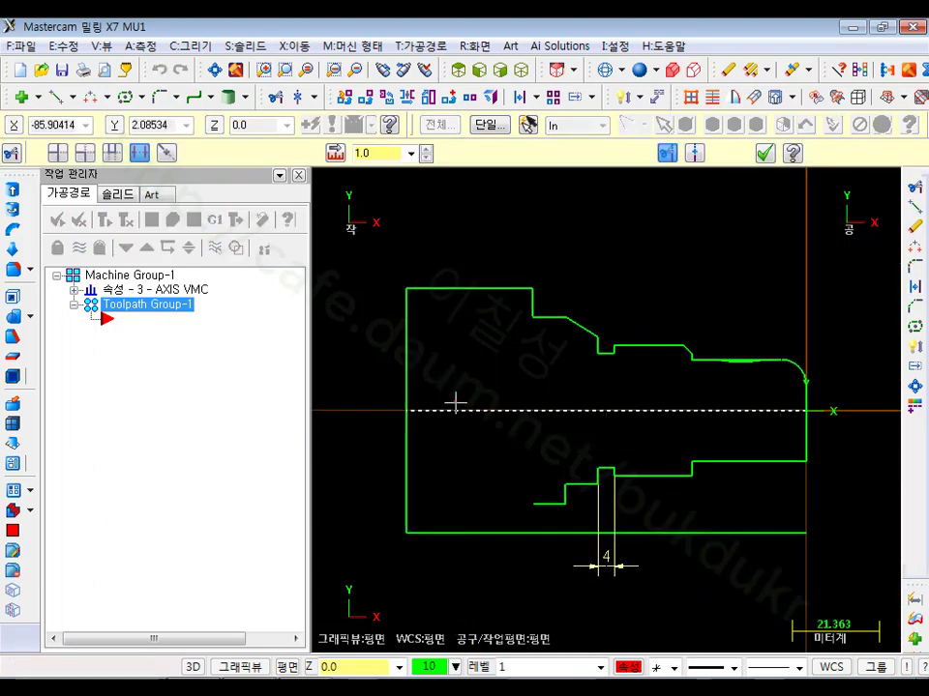
click(418, 448)
click(809, 433)
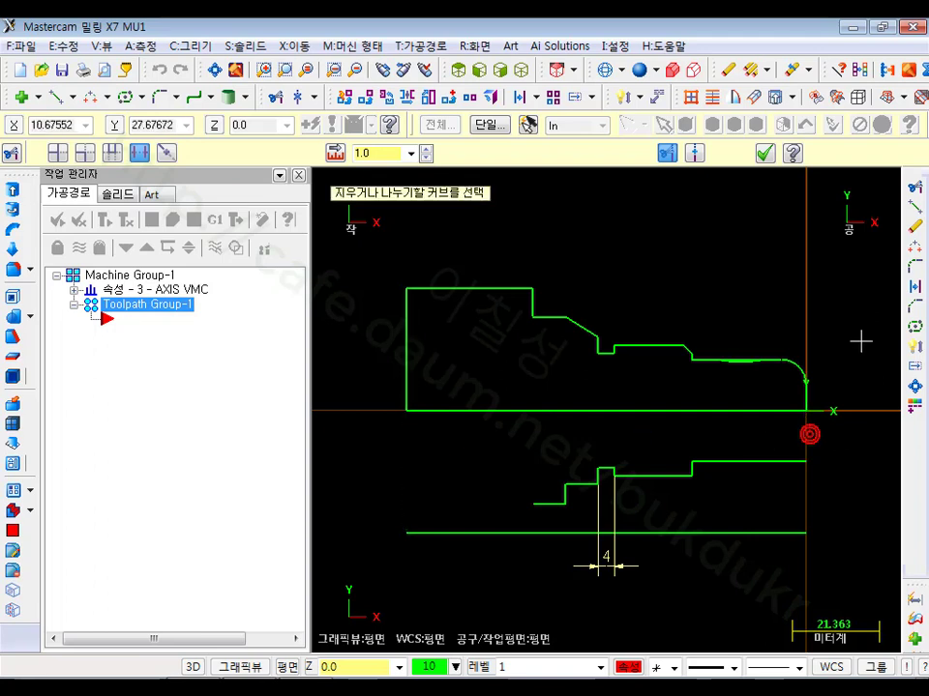
click(760, 152)
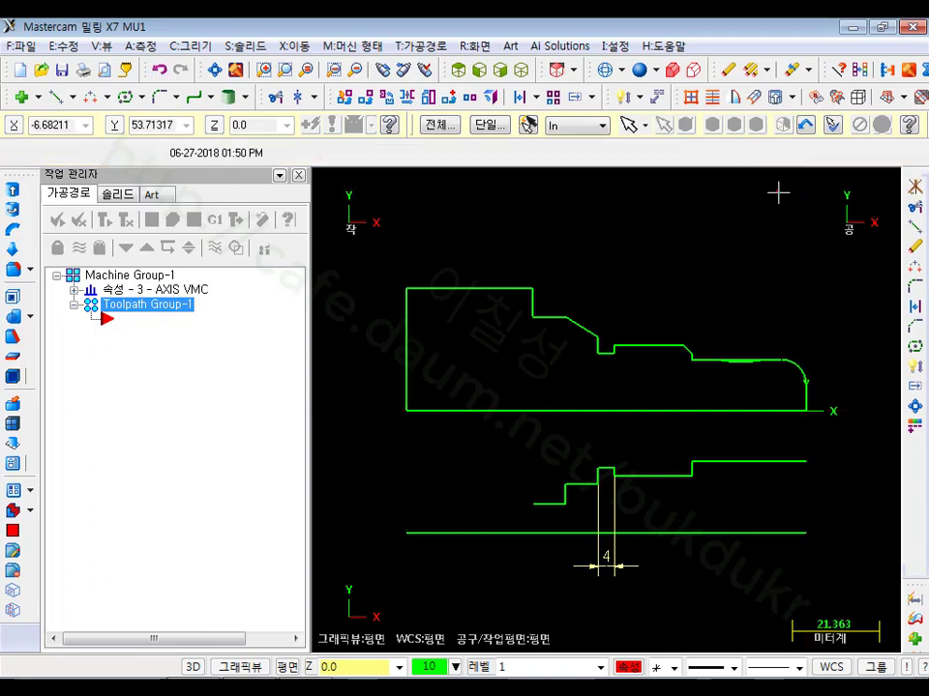
Delete all remaining lines below the centre line together with the groove width dimension.
scroll(802, 299, down, 1)
drag(842, 556, 352, 414)
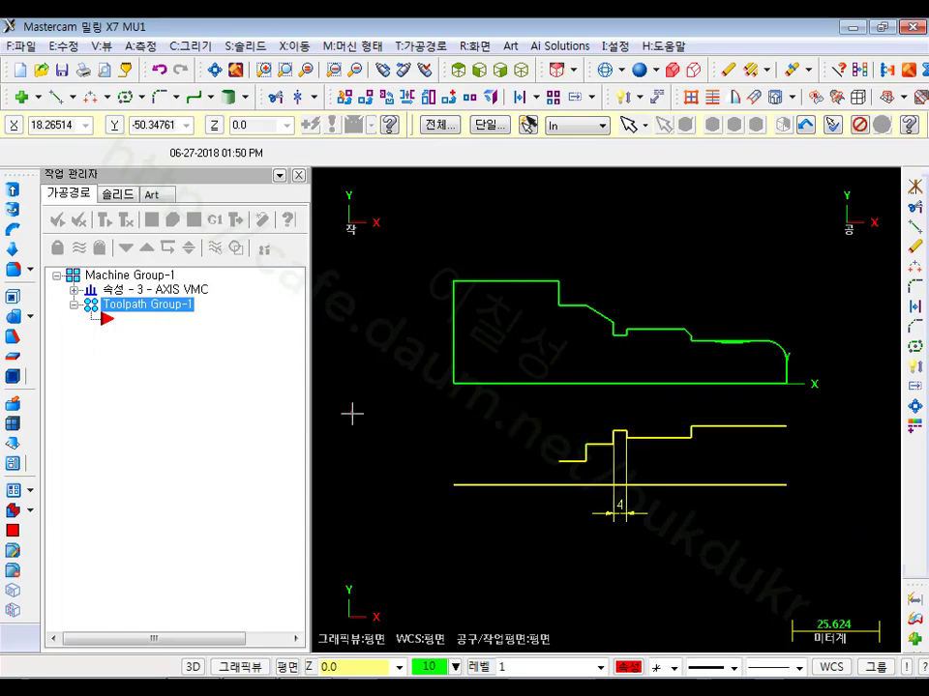
key(Delete)
Trim away the straight upper edge segment spanning the 33 mm radius arc.
scroll(698, 290, up, 4)
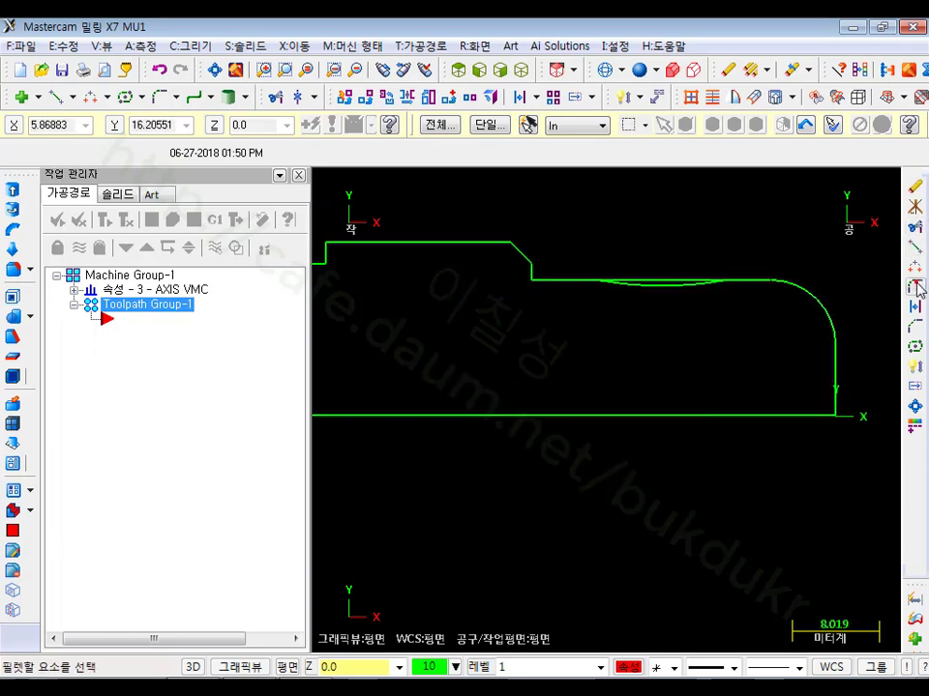
click(914, 229)
scroll(696, 237, down, 1)
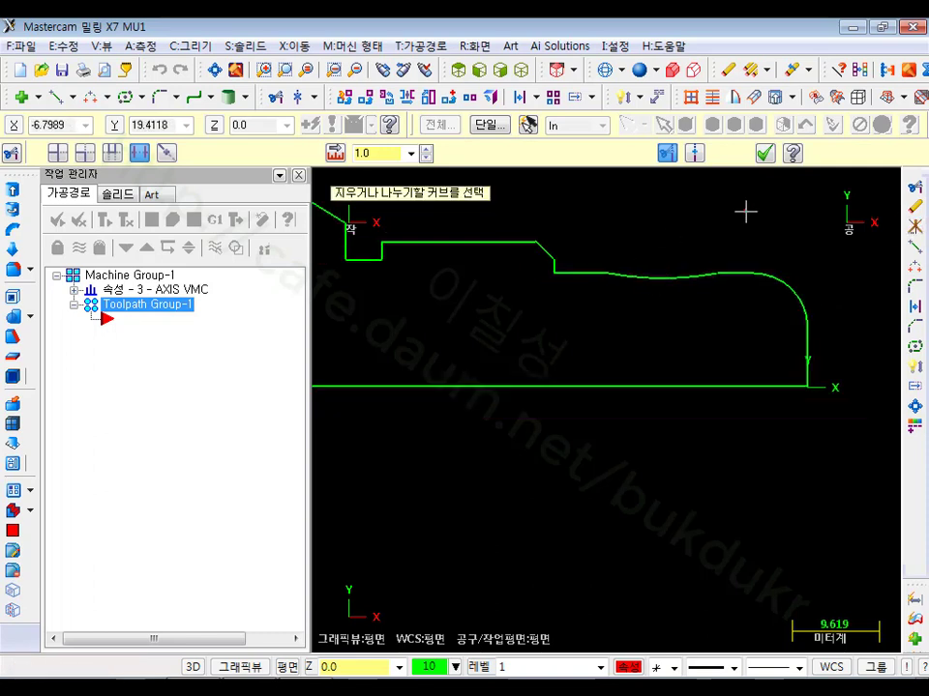
Check the trimmed profile's continuity by selecting its entire closed contour, and clear the selection.
click(766, 156)
scroll(751, 369, down, 2)
scroll(765, 264, down, 1)
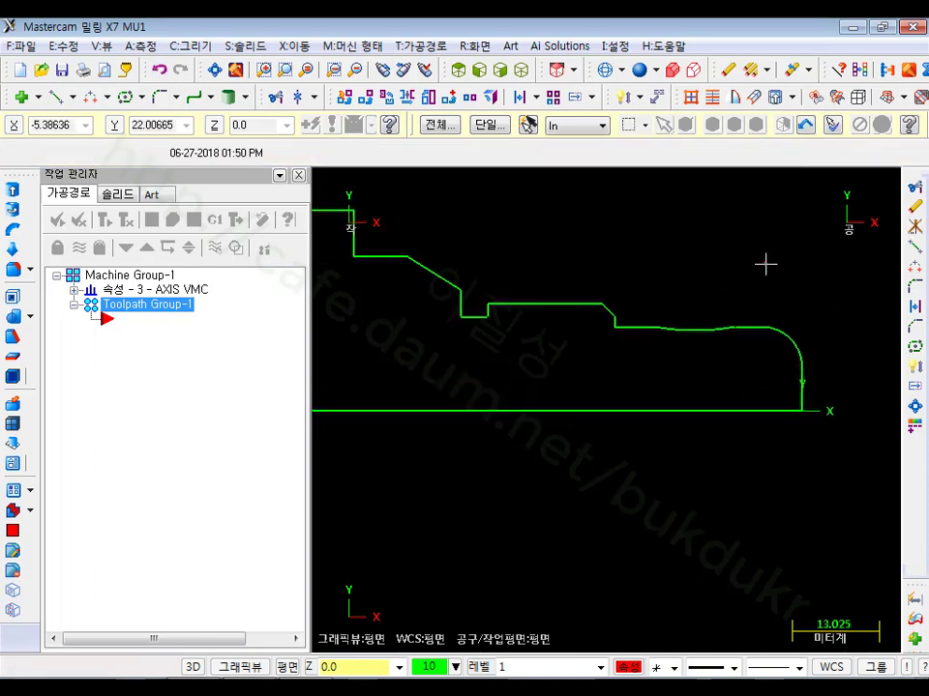
scroll(762, 263, up, 1)
scroll(814, 294, down, 1)
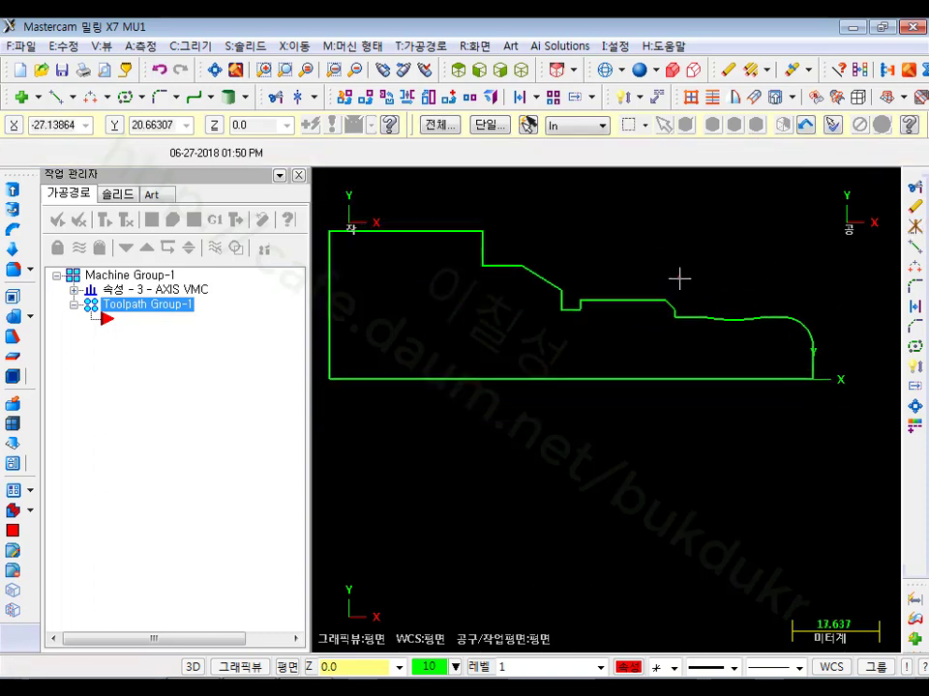
click(404, 232)
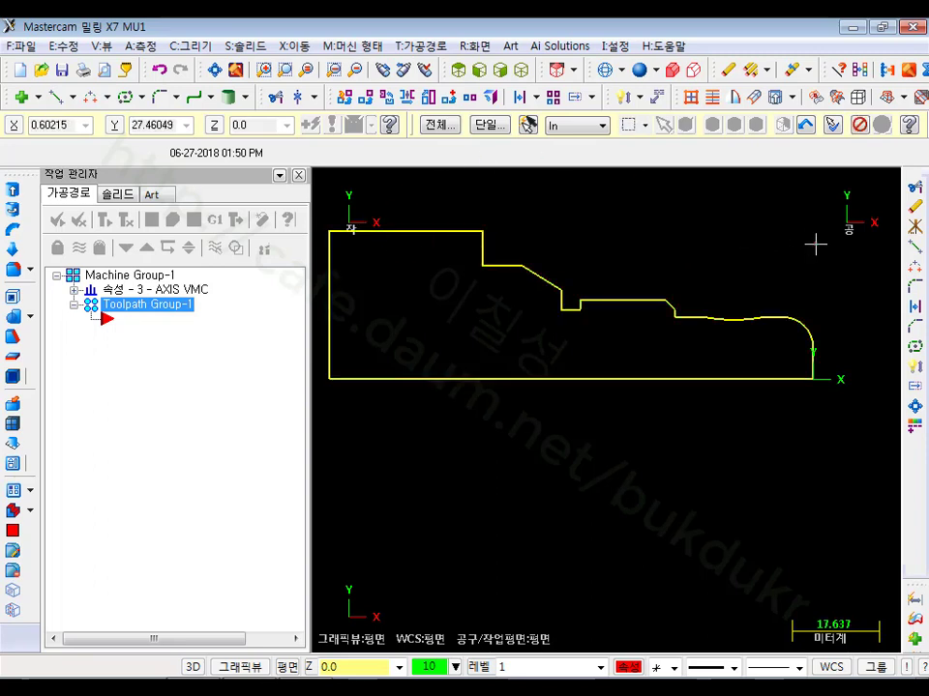
scroll(683, 416, down, 2)
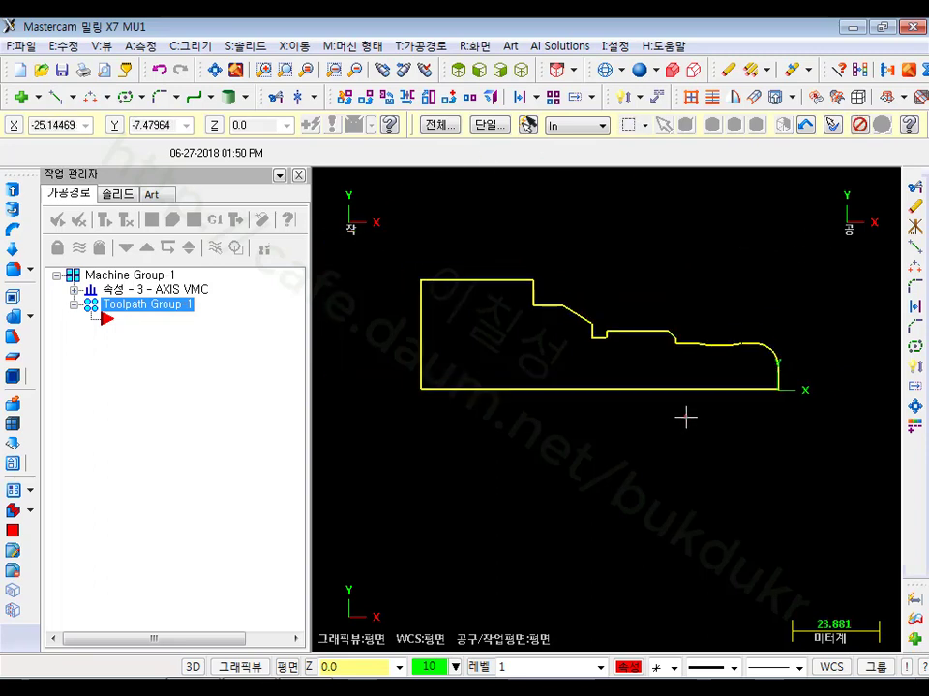
key(Escape)
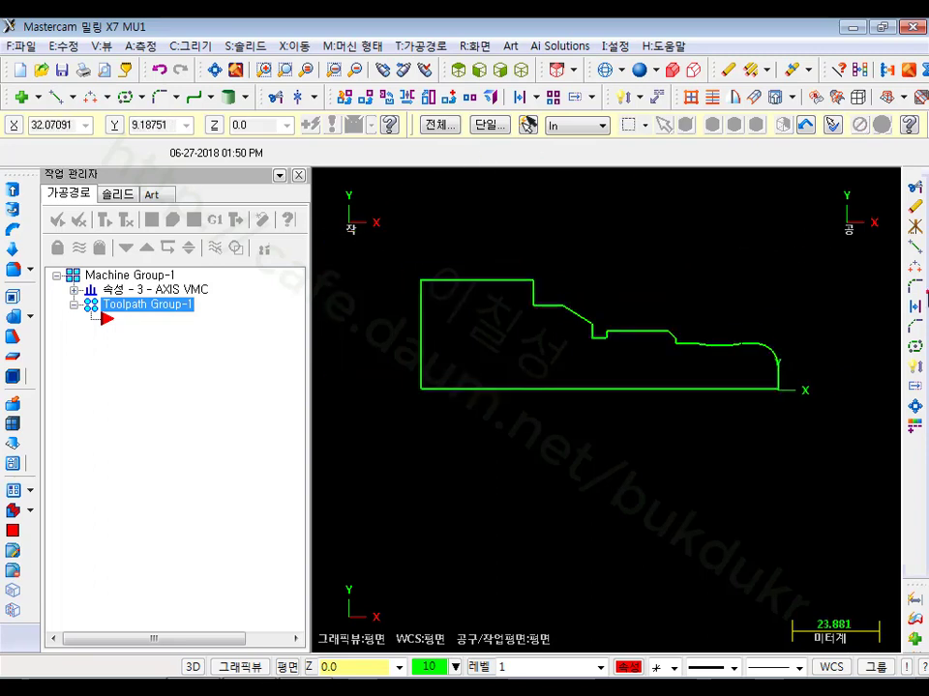
Chamfer both upper corners of the largest-diameter section using the one-distance method with a 2 mm distance.
click(914, 327)
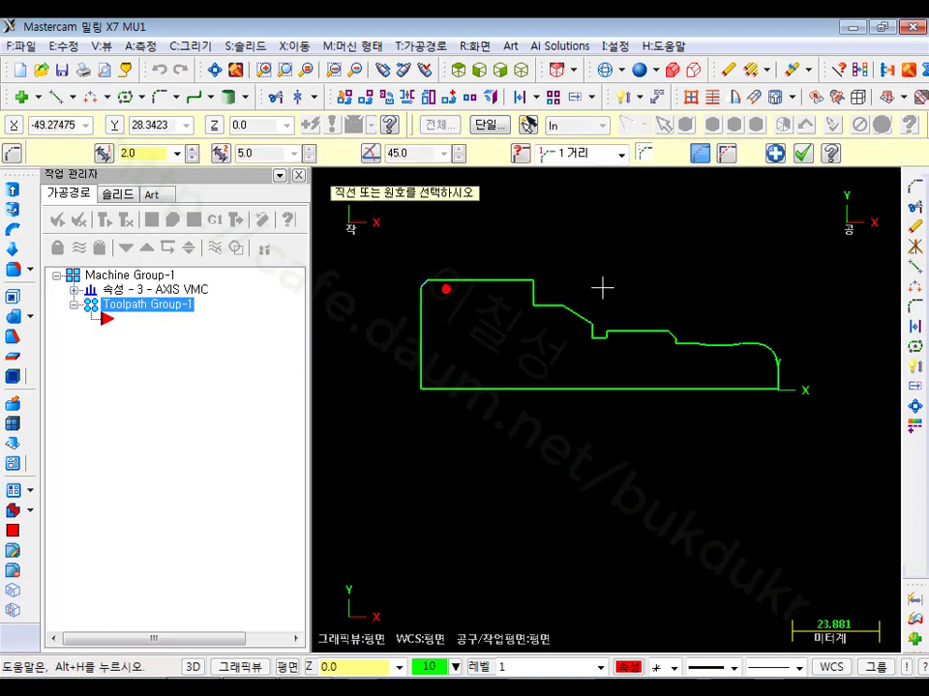
scroll(522, 288, up, 3)
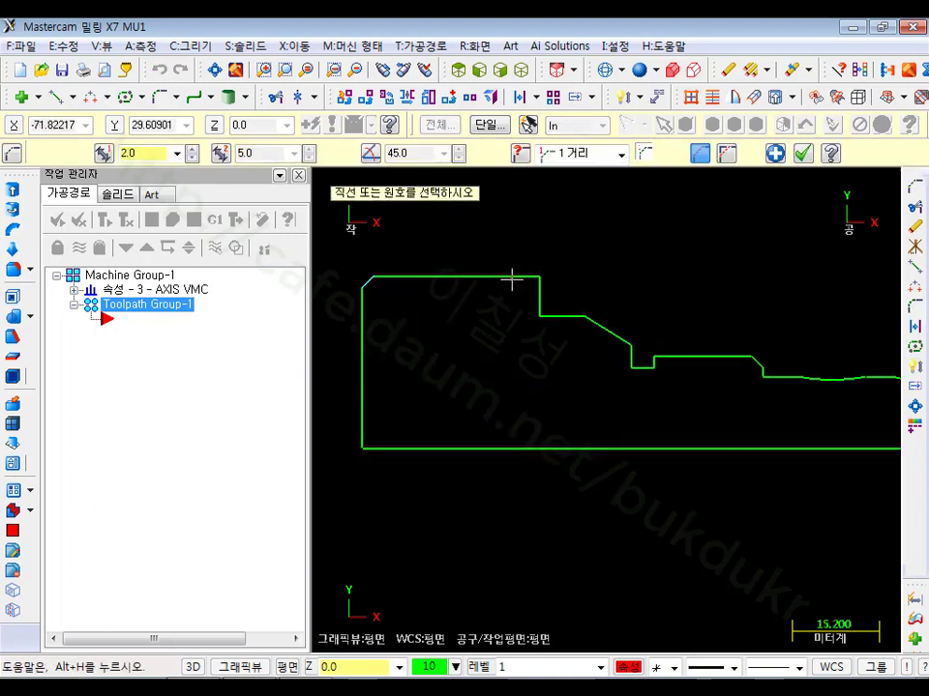
click(513, 276)
click(520, 304)
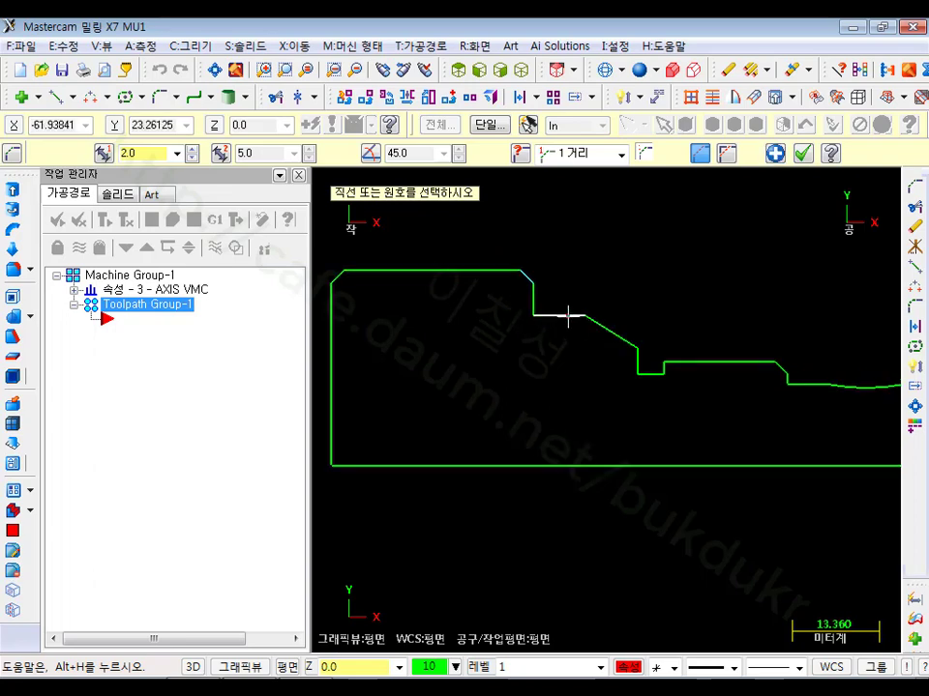
scroll(521, 308, down, 1)
Fillet the inner corner beside the largest-diameter section with a 2 mm radius.
click(916, 306)
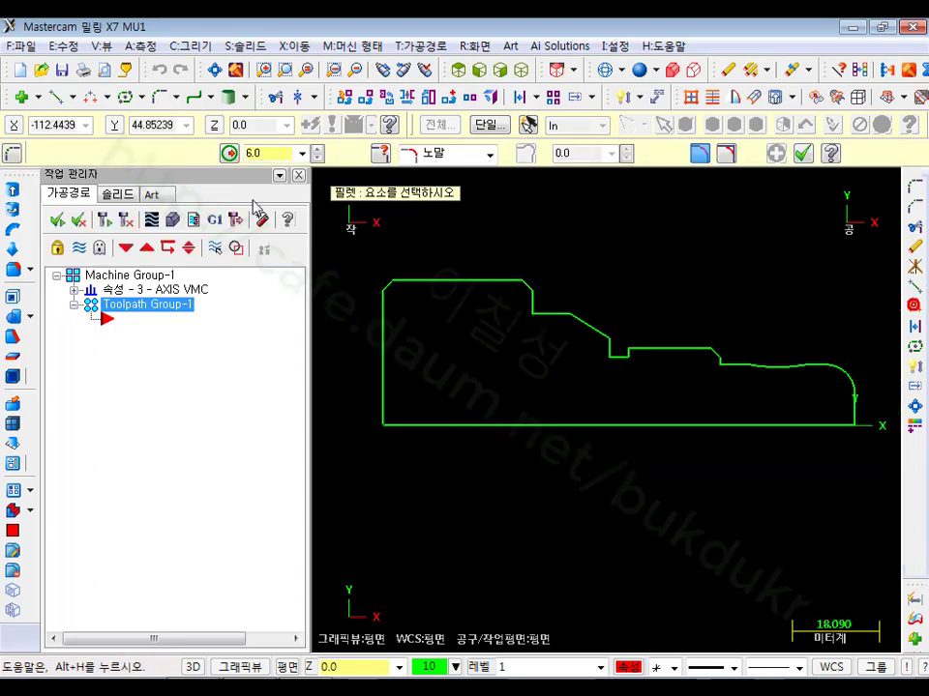
click(542, 326)
click(551, 312)
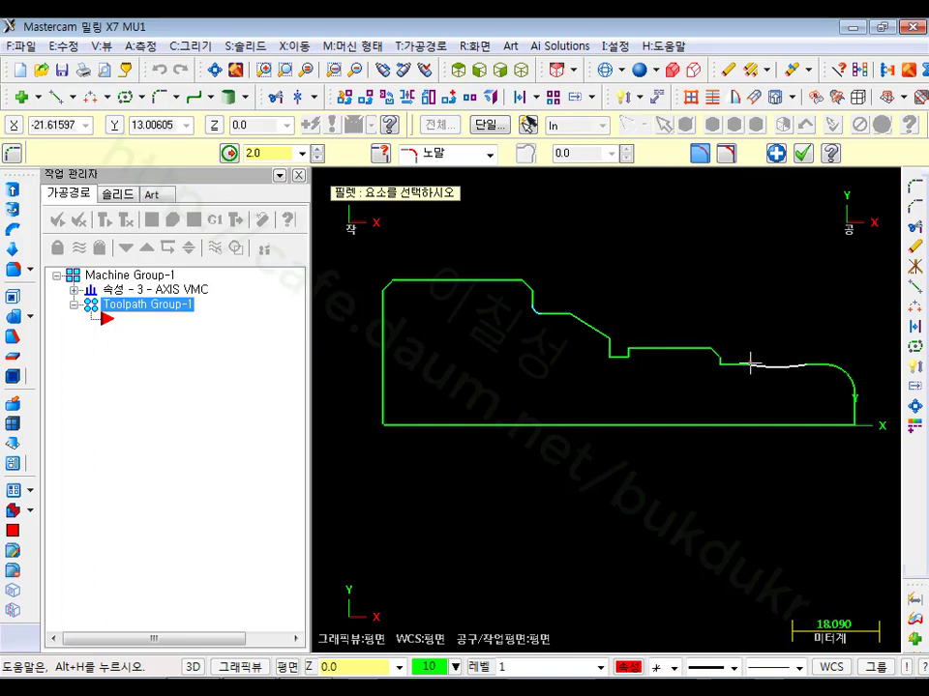
scroll(419, 285, down, 1)
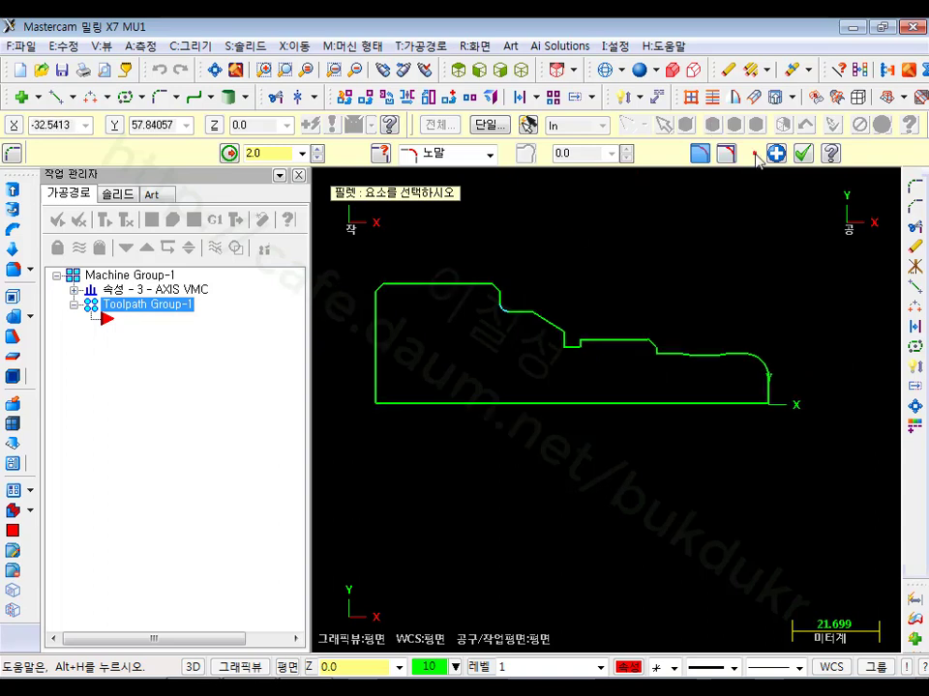
click(798, 155)
scroll(724, 294, down, 1)
scroll(662, 276, up, 2)
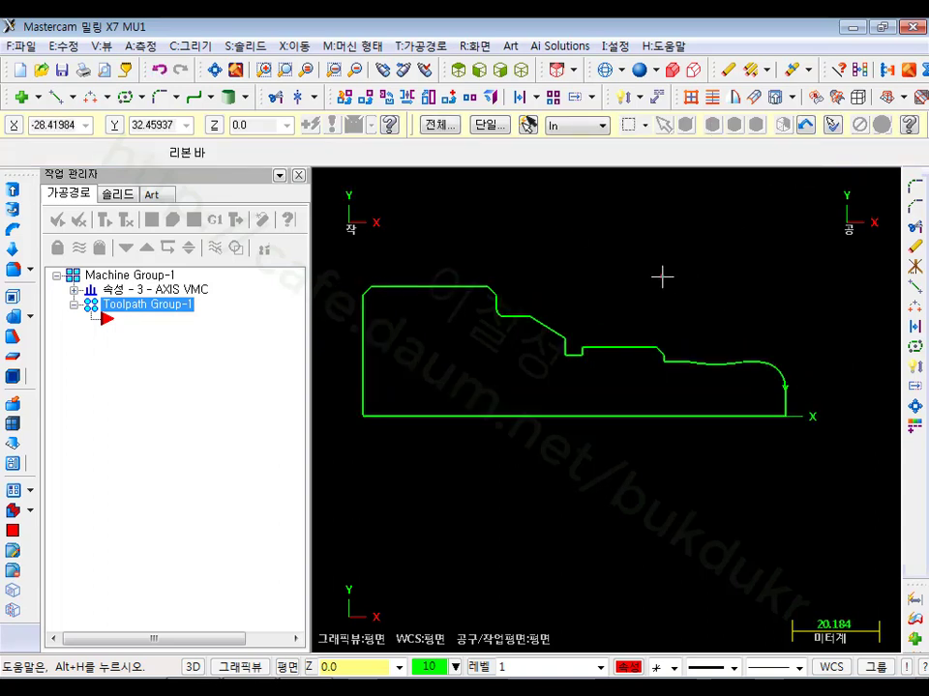
Revolve the closed profile chain around the horizontal centre line into a solid body.
click(15, 207)
click(455, 287)
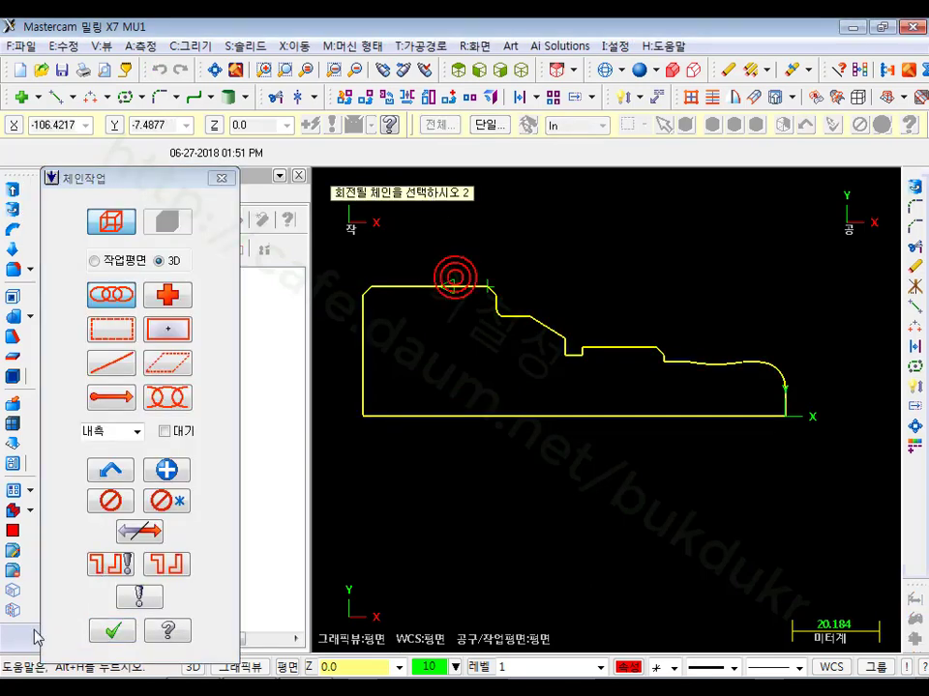
click(124, 629)
click(524, 414)
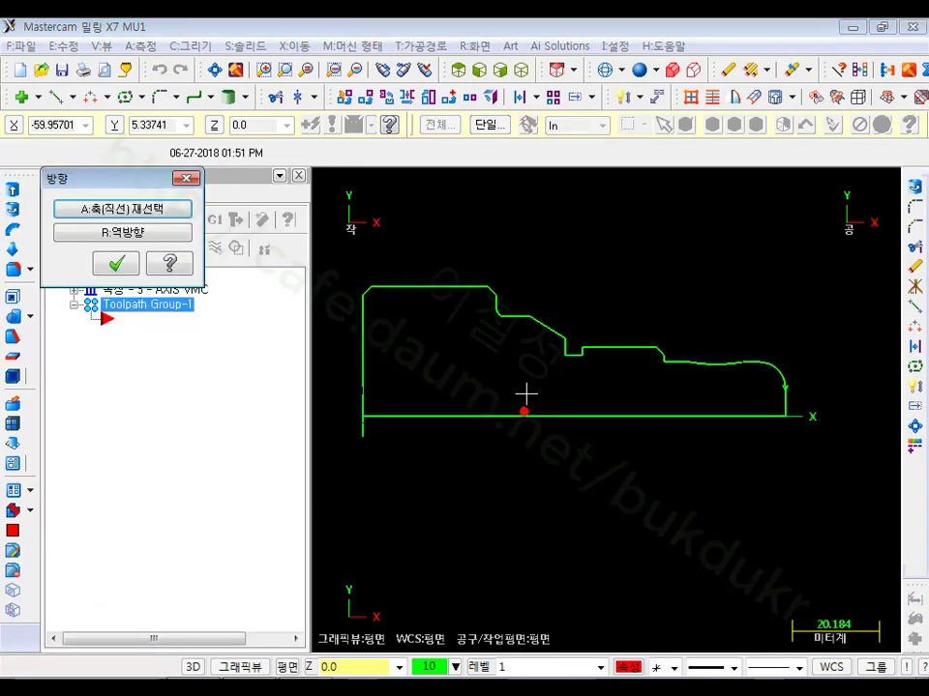
click(126, 265)
click(164, 489)
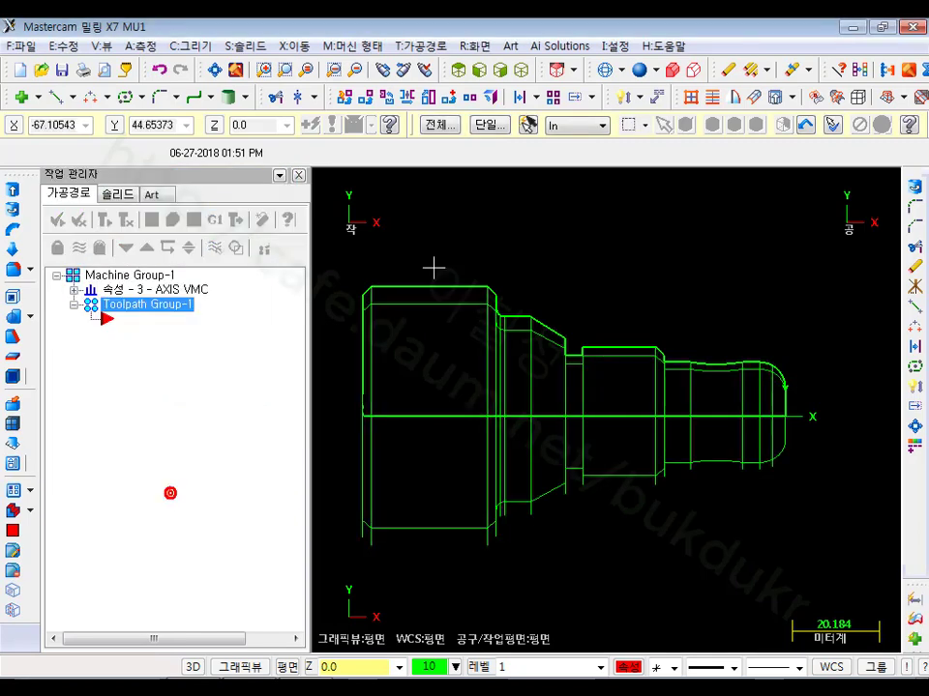
Display the revolved solid shaded and change its colour to grey, colour number 8.
key(alt+s)
click(611, 382)
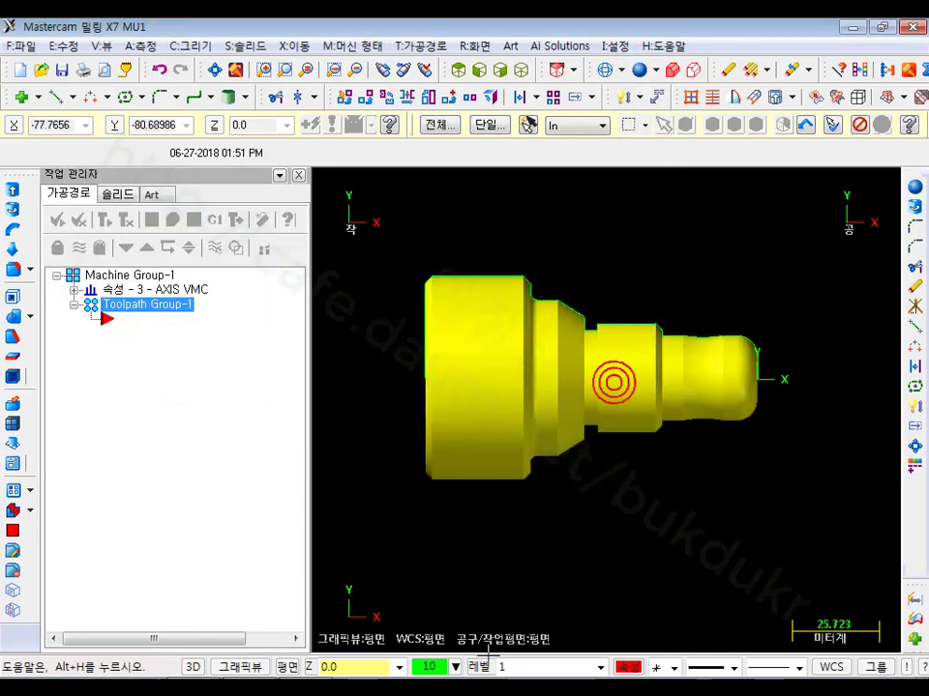
click(429, 666)
click(221, 269)
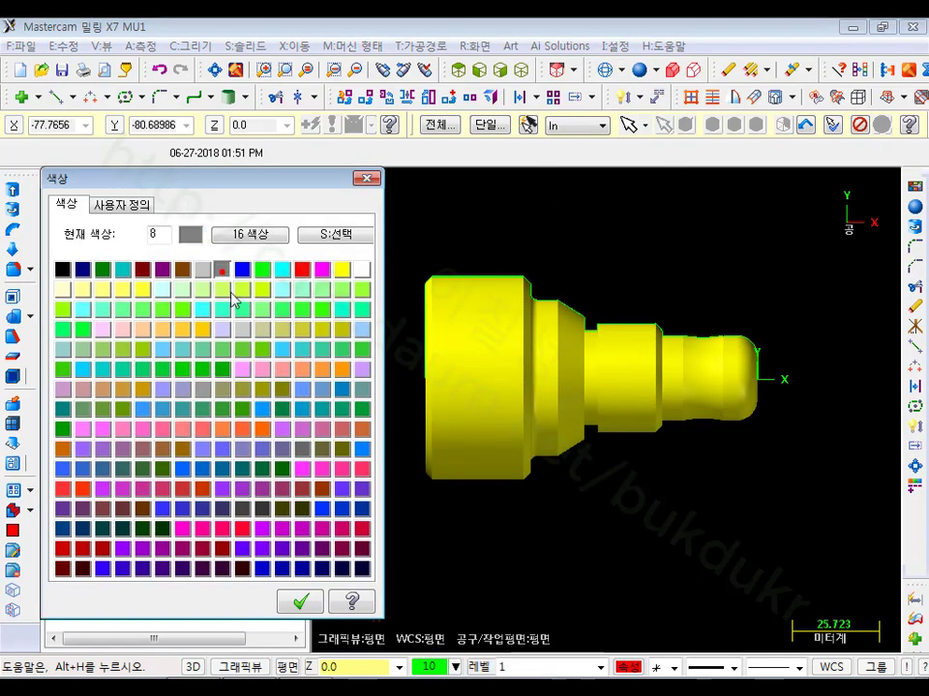
click(301, 602)
scroll(752, 213, up, 1)
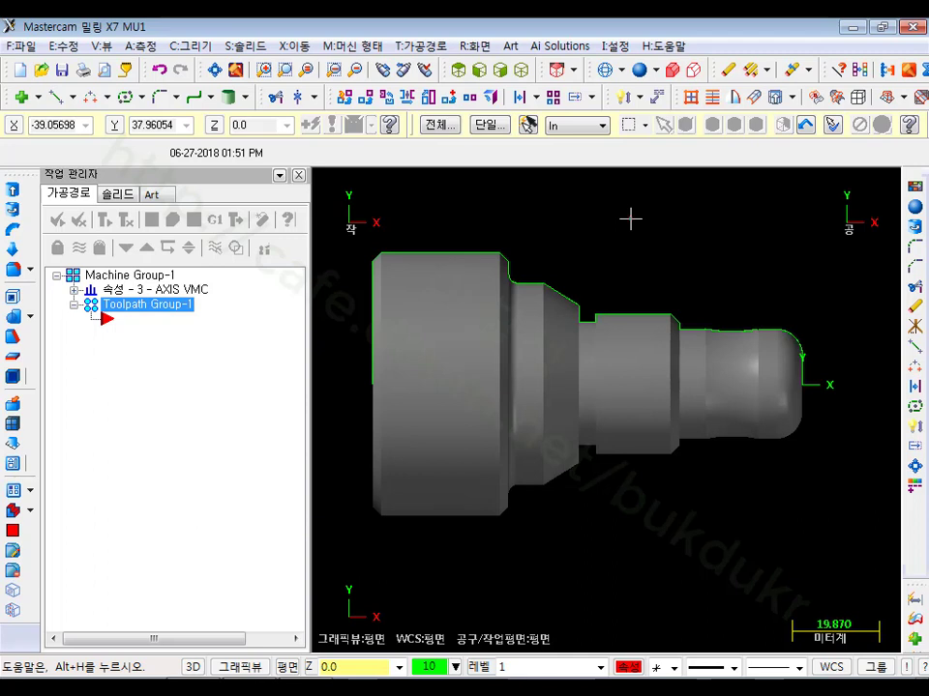
Blank the revolved shaft solid, leaving the profile curves displayed.
scroll(708, 210, down, 1)
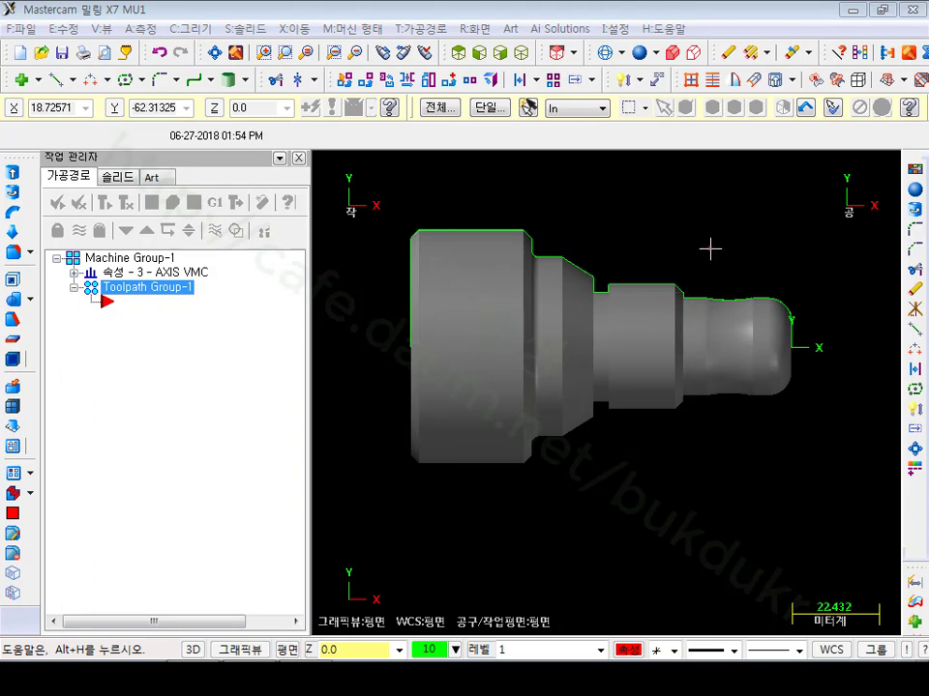
scroll(711, 261, down, 1)
scroll(734, 212, up, 1)
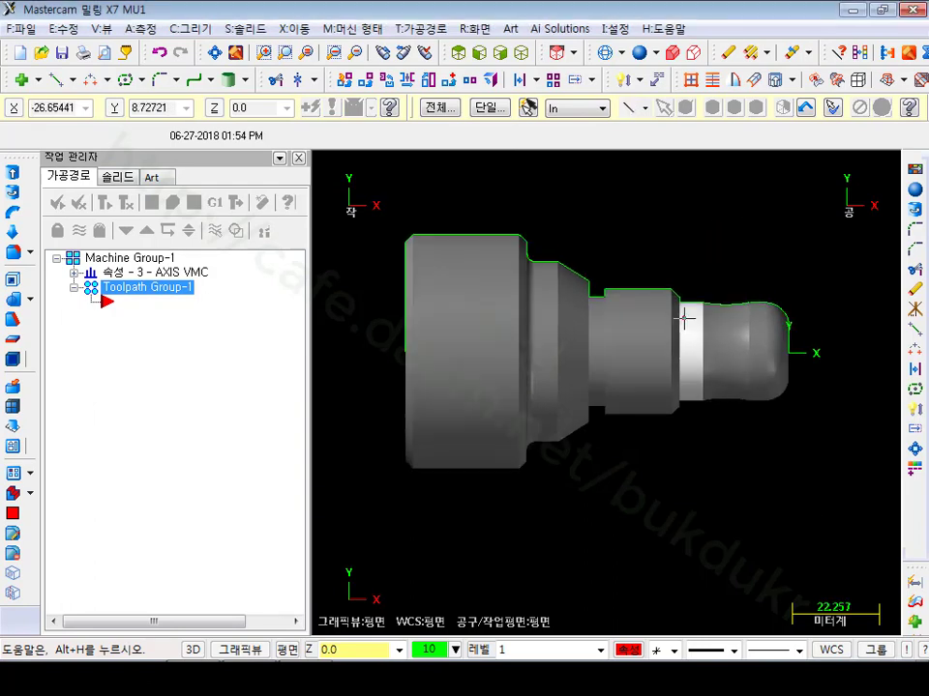
click(651, 387)
click(475, 28)
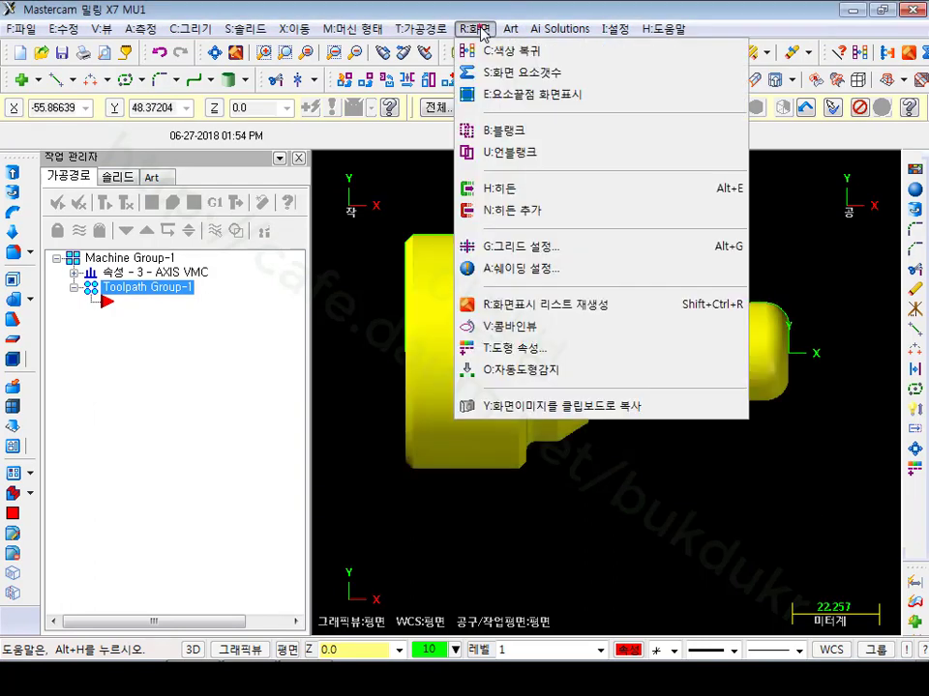
click(527, 149)
scroll(532, 407, down, 1)
scroll(556, 383, up, 2)
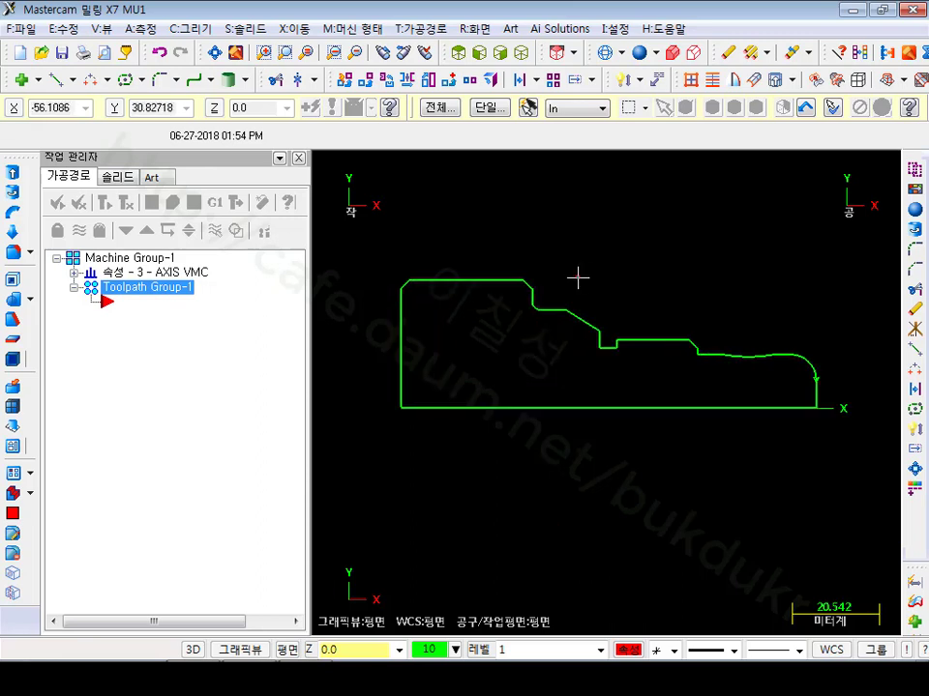
scroll(585, 261, down, 1)
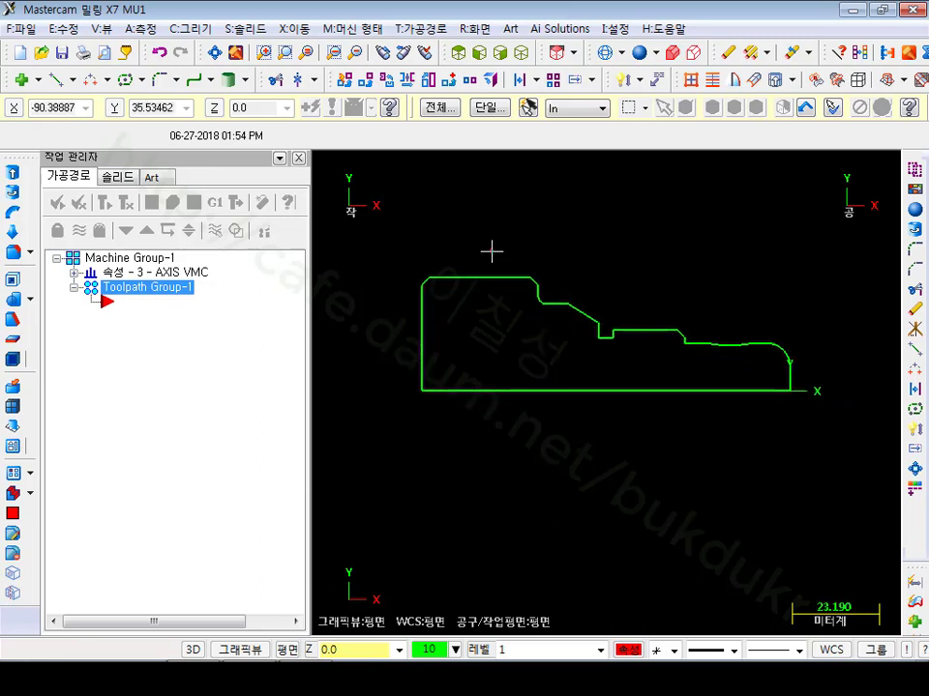
scroll(475, 240, down, 1)
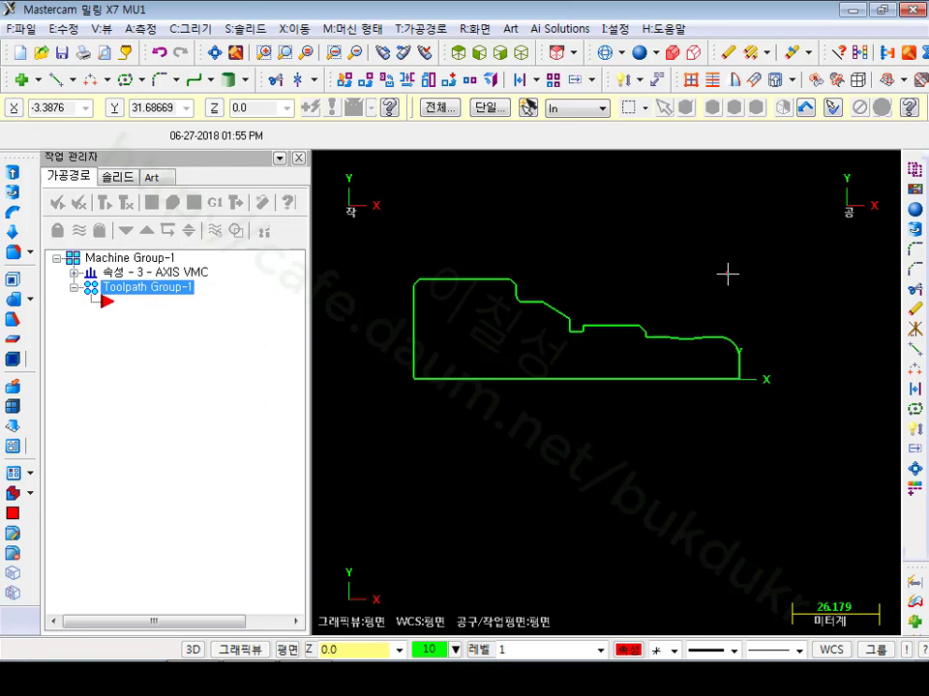
scroll(435, 326, up, 1)
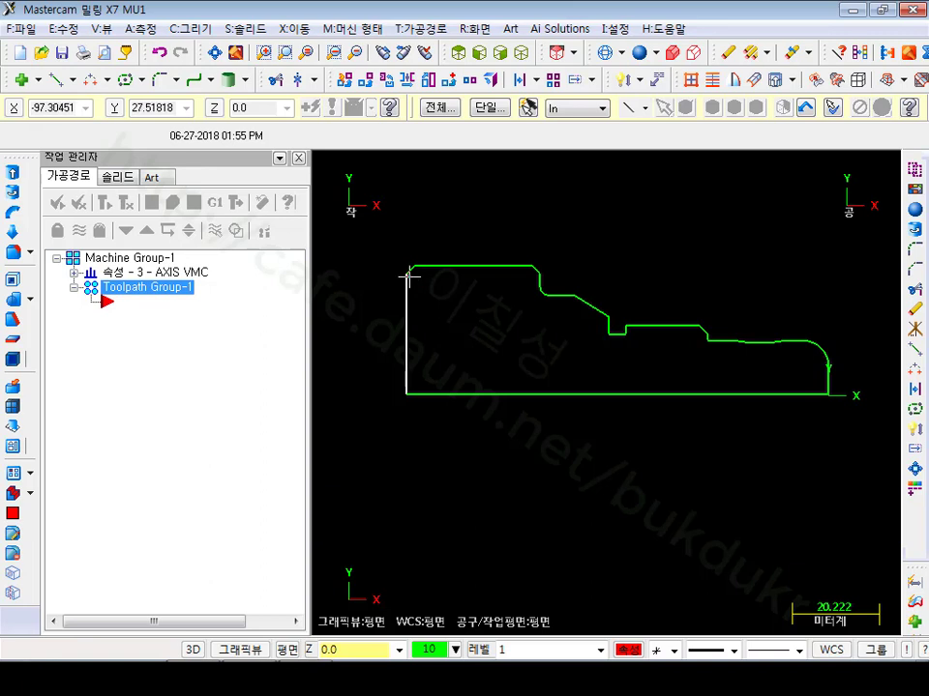
scroll(441, 323, down, 1)
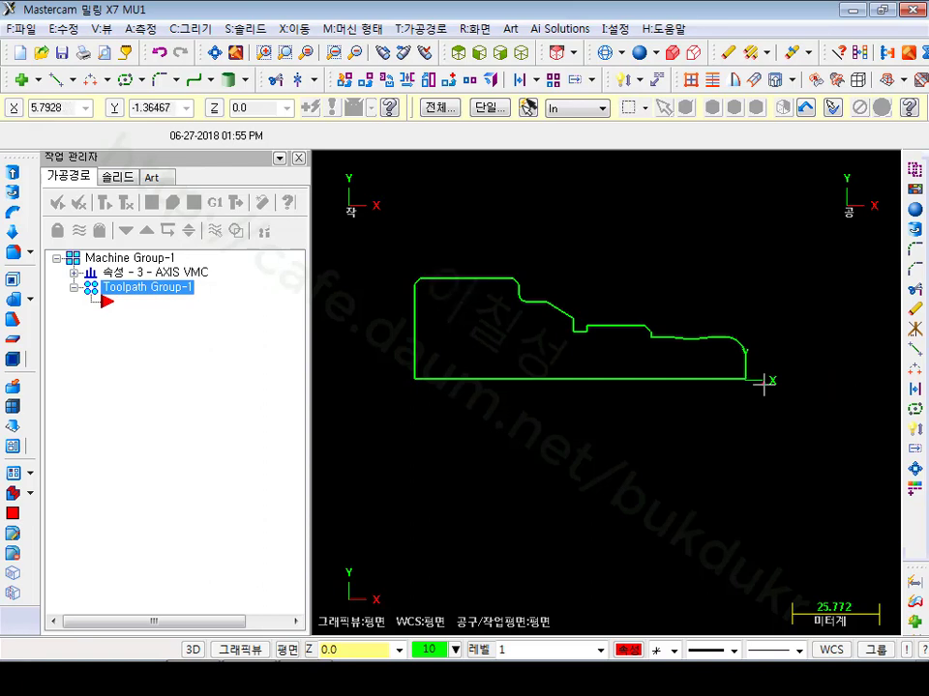
Mirror the whole profile about the vertical axis at X -49 through the centre line's midpoint, moving the original instead of copying it.
click(306, 29)
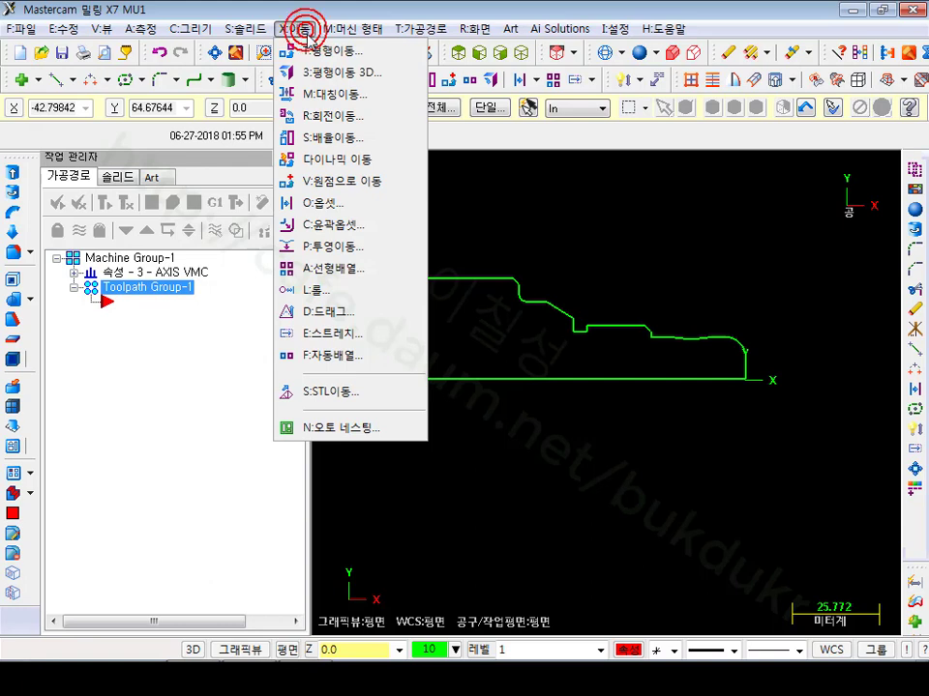
click(336, 95)
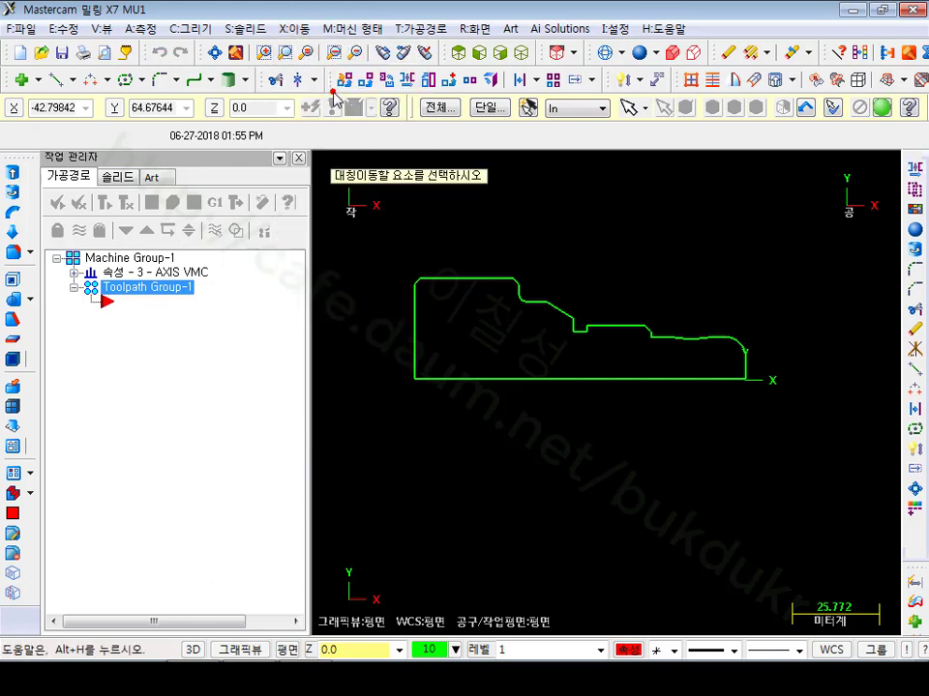
scroll(460, 231, down, 1)
drag(408, 221, 735, 426)
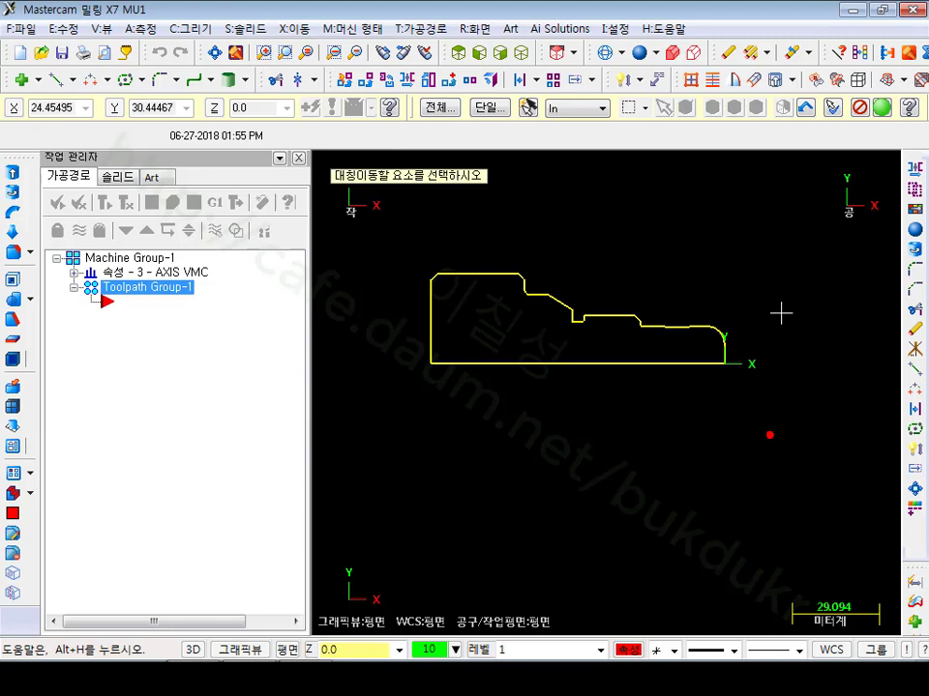
click(882, 107)
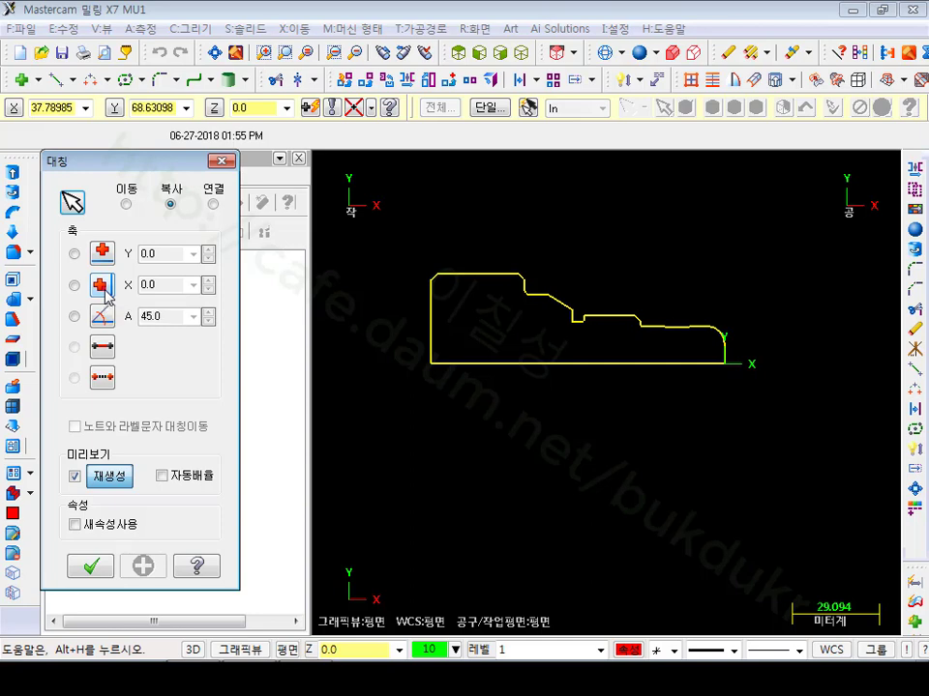
click(107, 294)
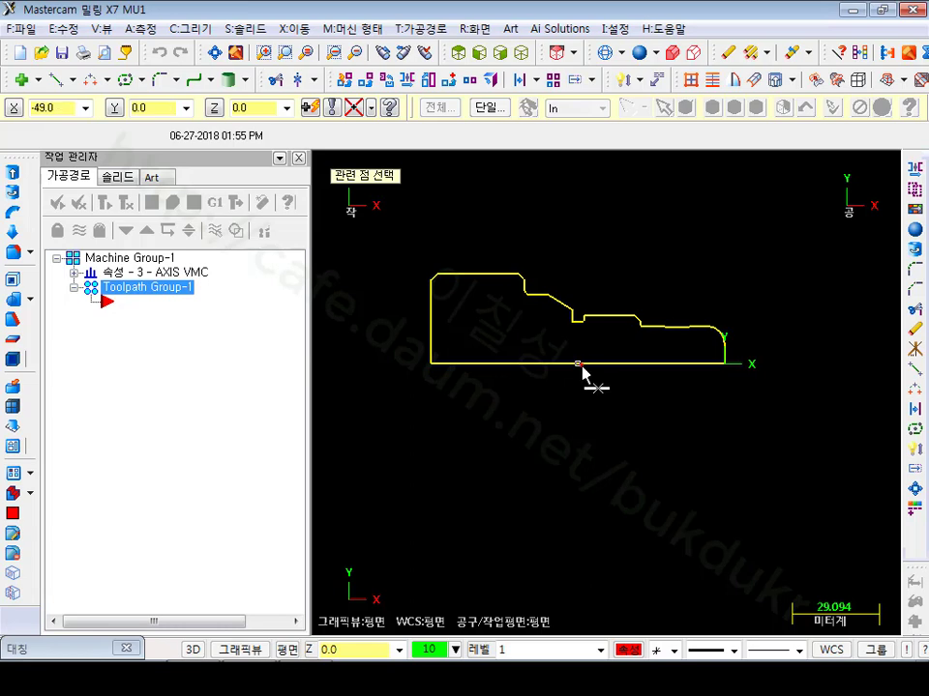
click(579, 365)
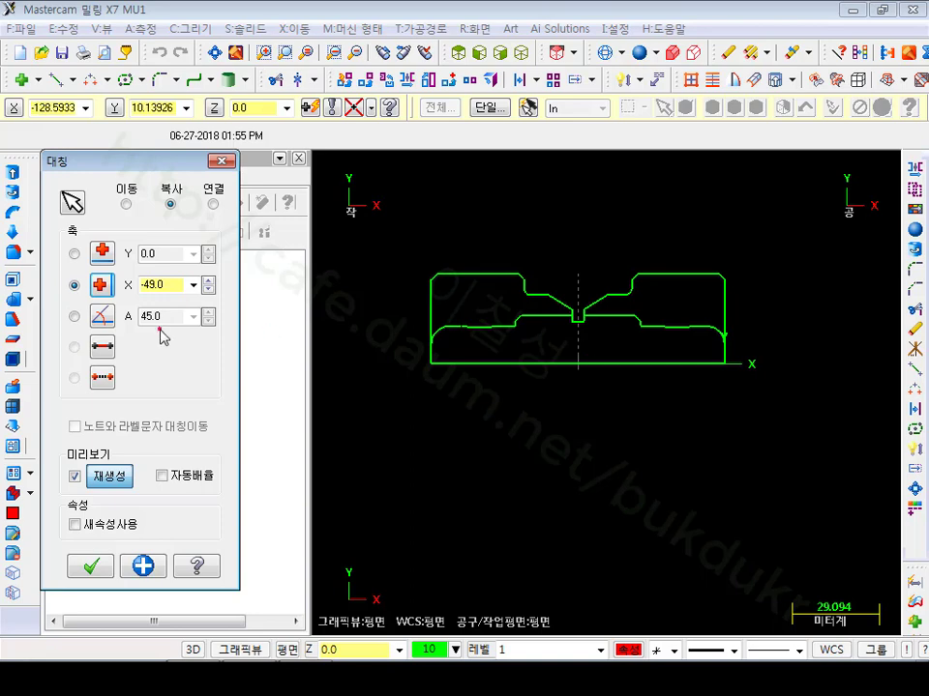
click(127, 206)
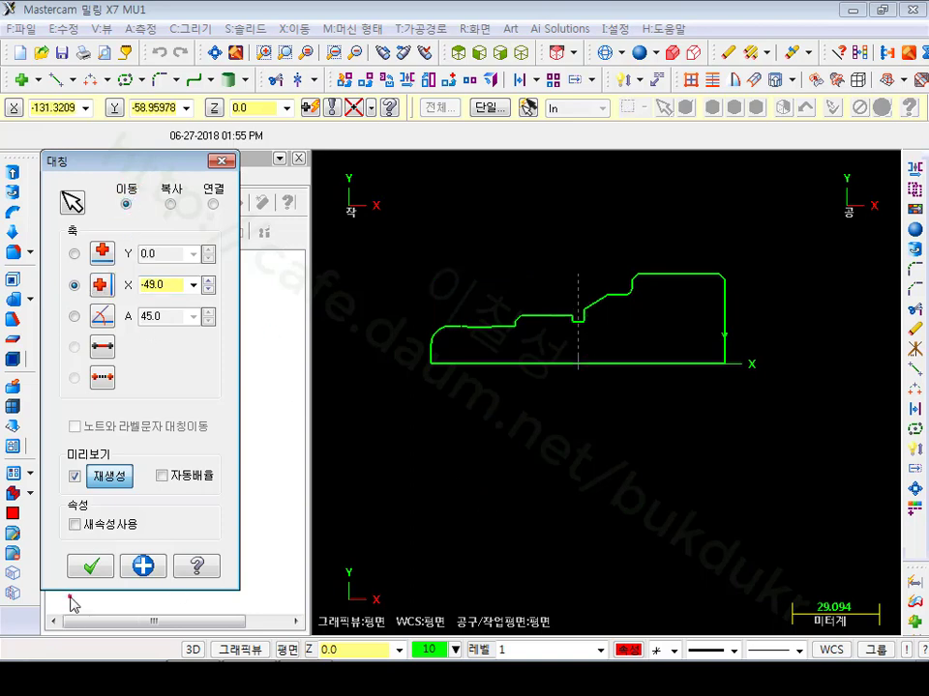
click(89, 566)
scroll(642, 352, down, 2)
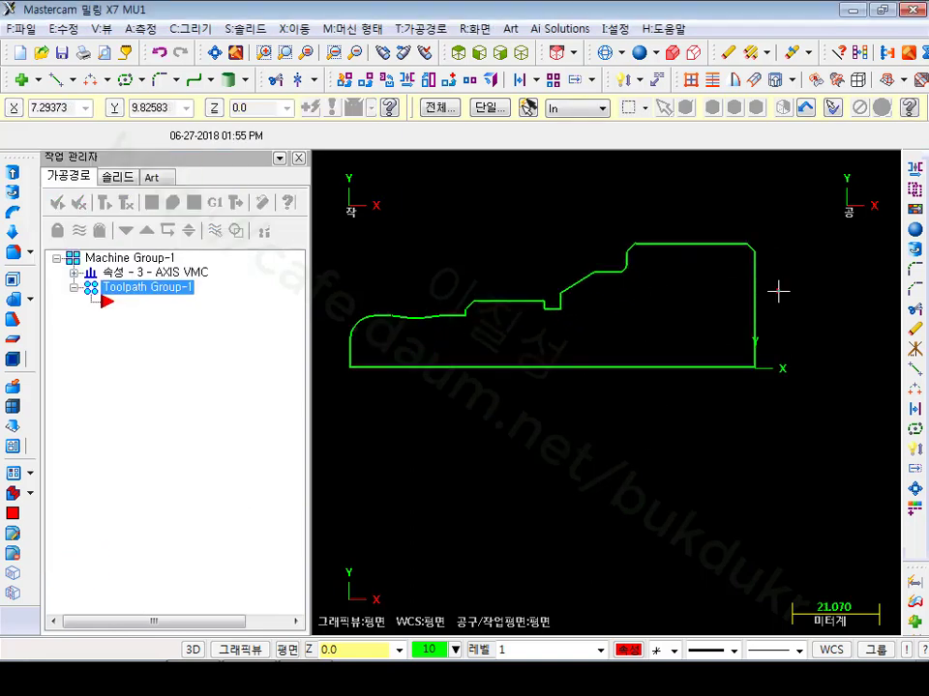
scroll(722, 441, up, 1)
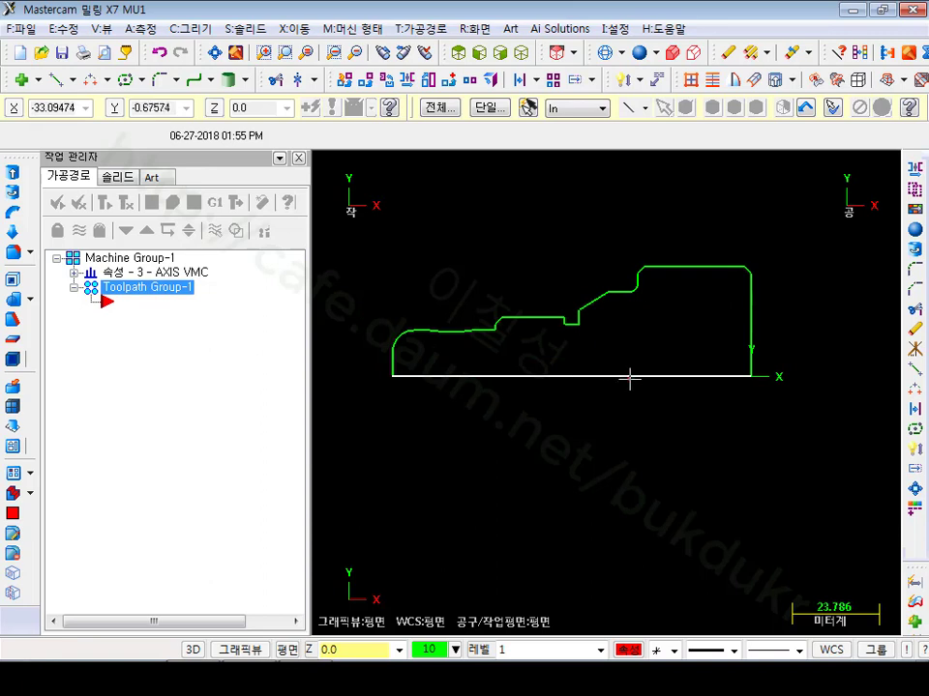
Add the LATHE 2-AXIS SLANT BED MM.LMD-7 machine definition to the list of available lathe machines.
scroll(476, 232, down, 1)
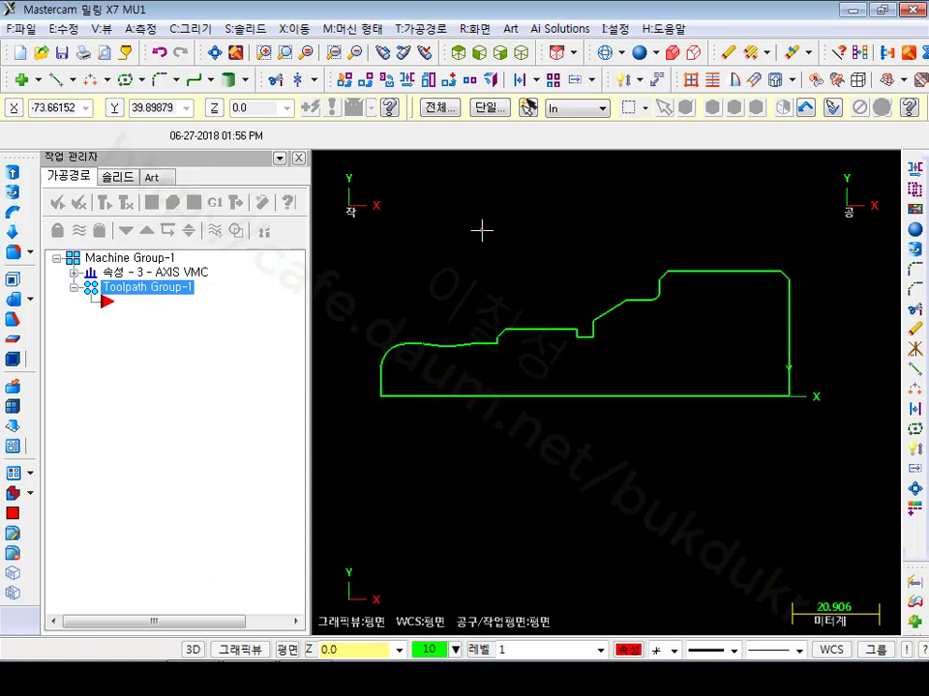
scroll(642, 426, up, 2)
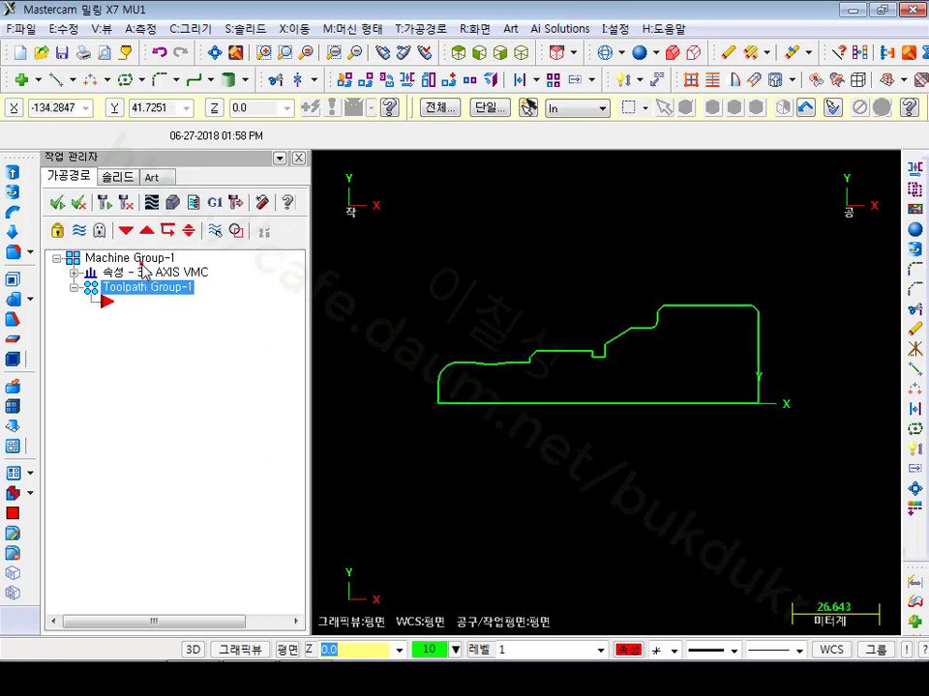
click(354, 28)
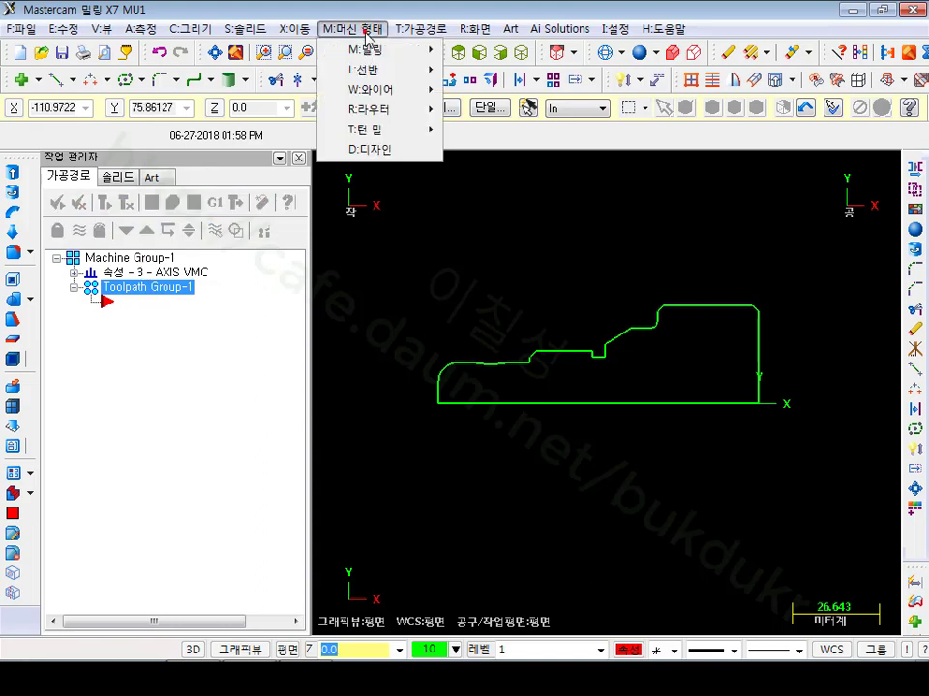
mouse_move(366, 70)
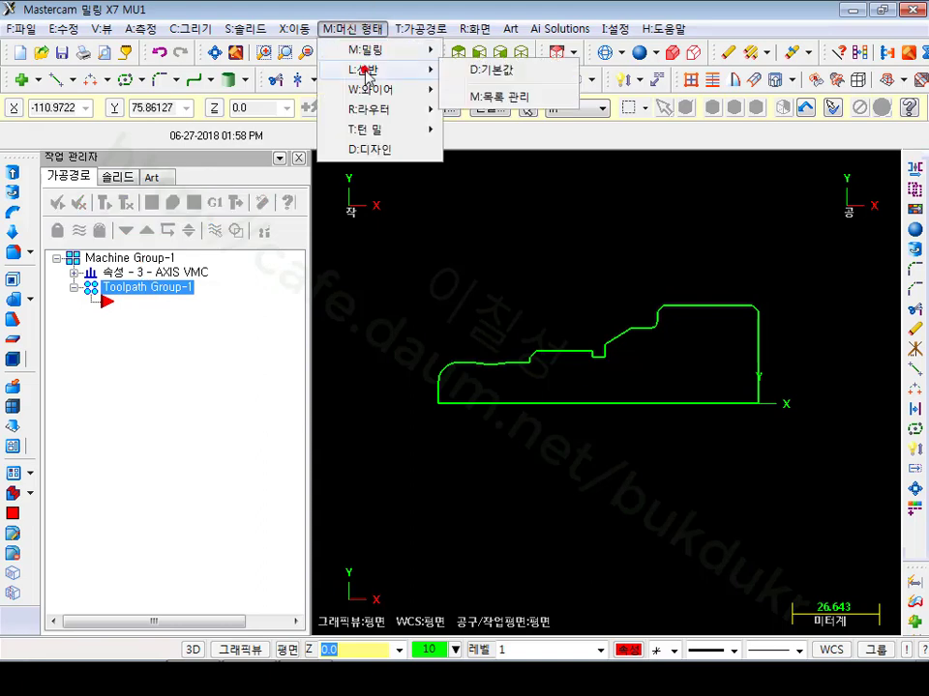
click(505, 97)
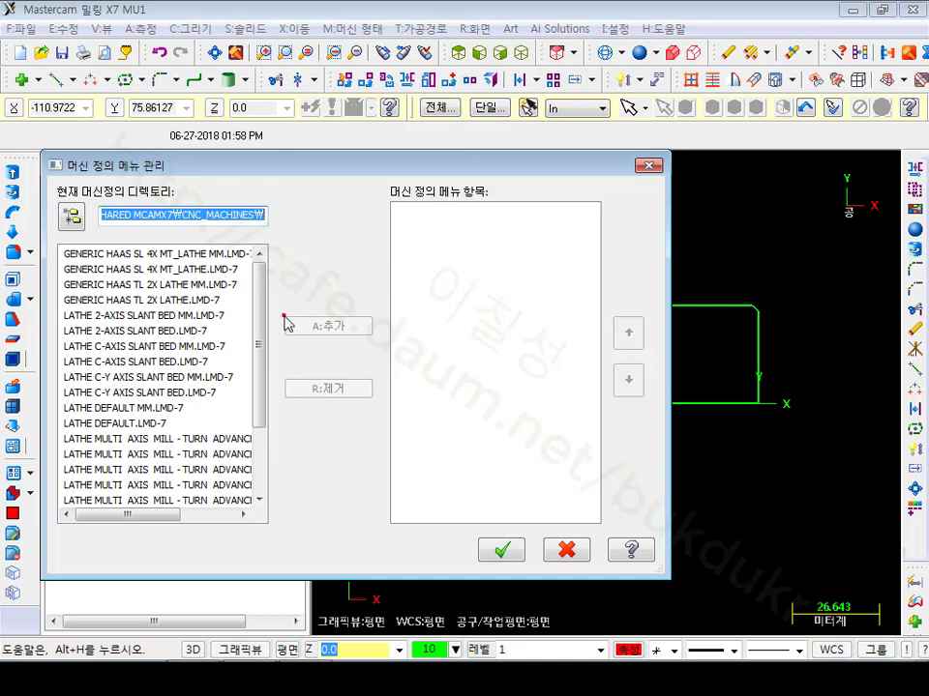
click(98, 332)
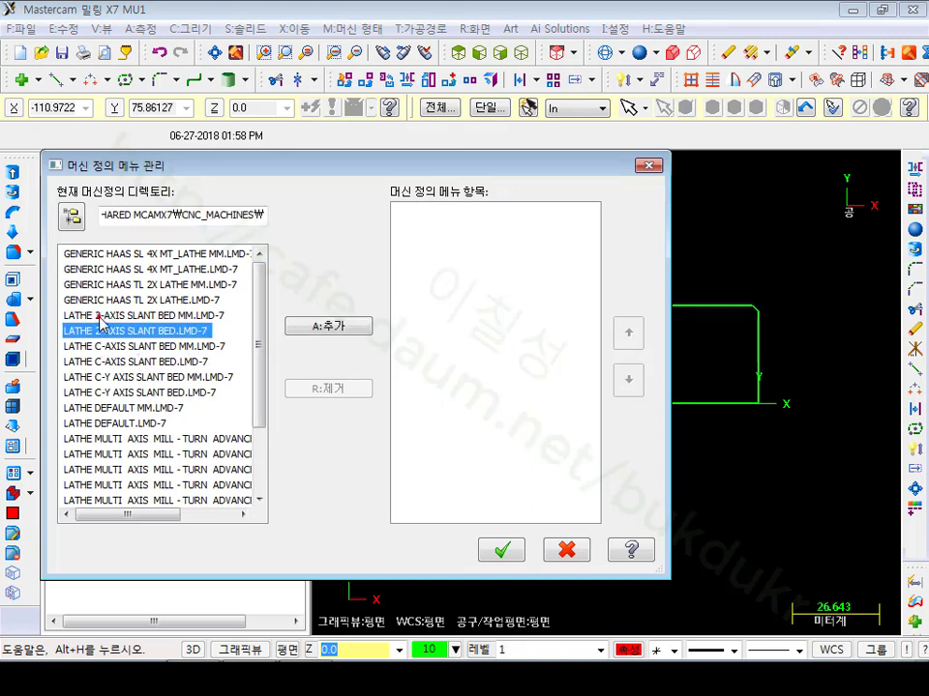
click(99, 316)
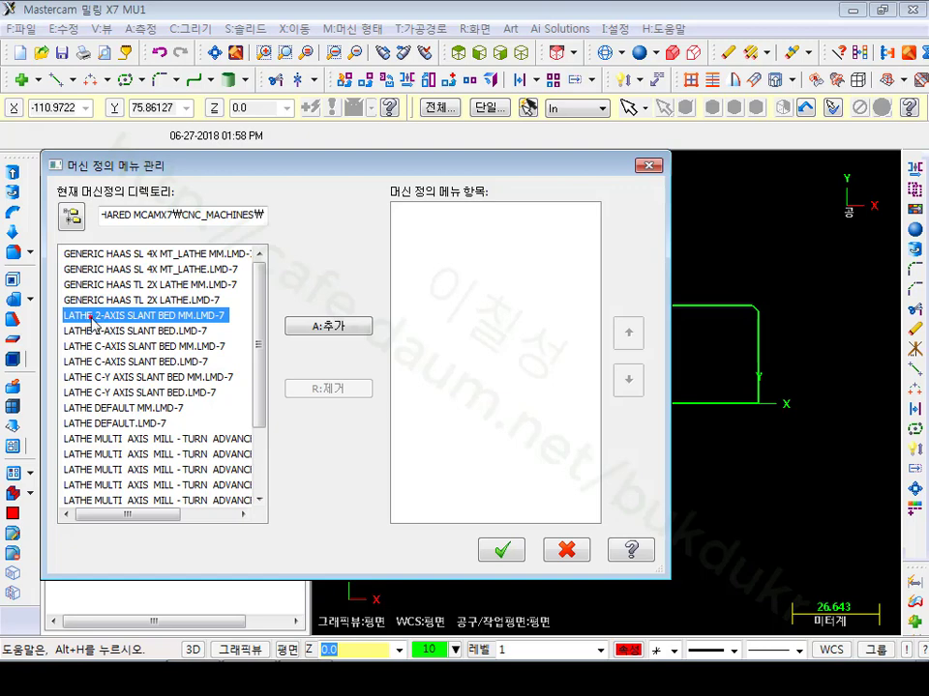
click(188, 334)
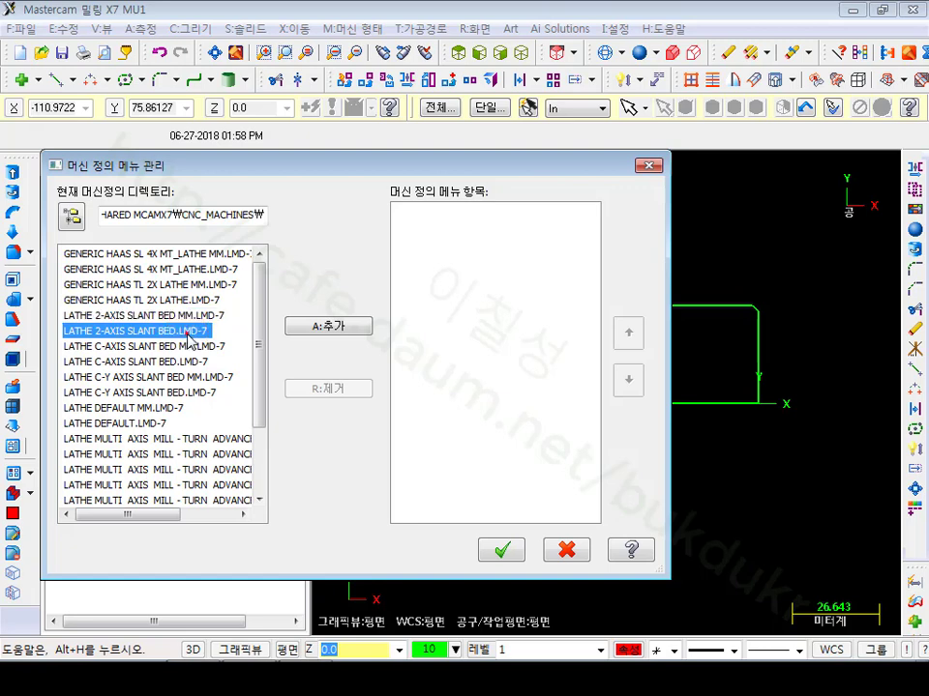
click(188, 316)
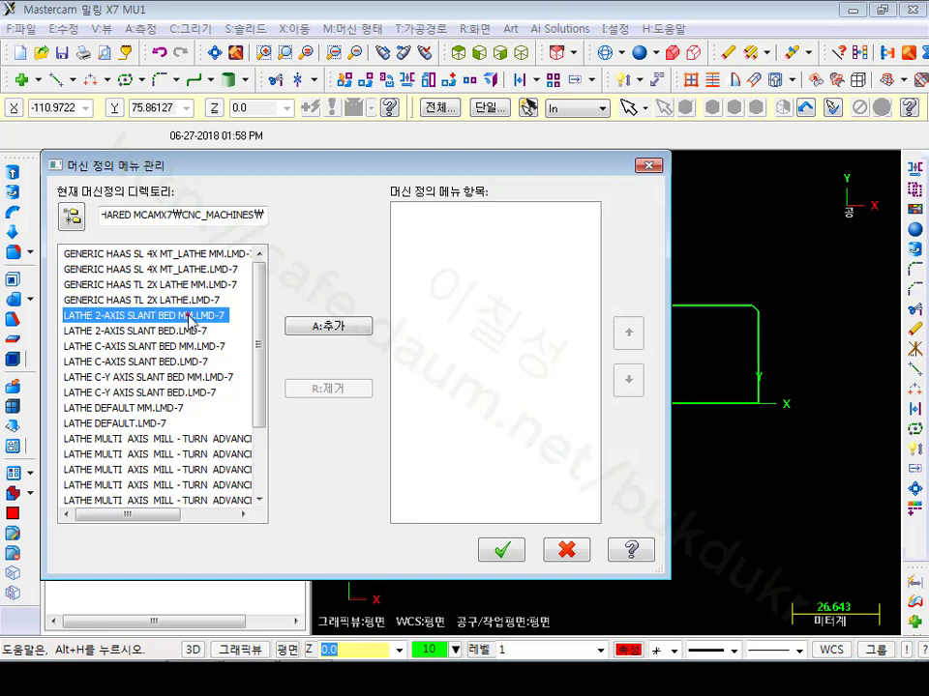
click(325, 326)
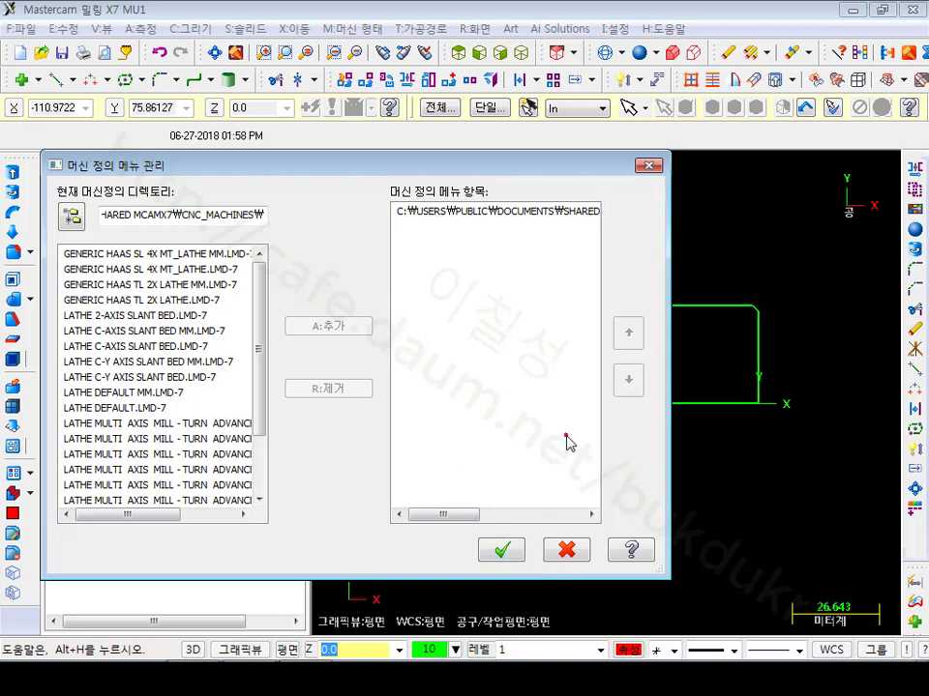
click(504, 549)
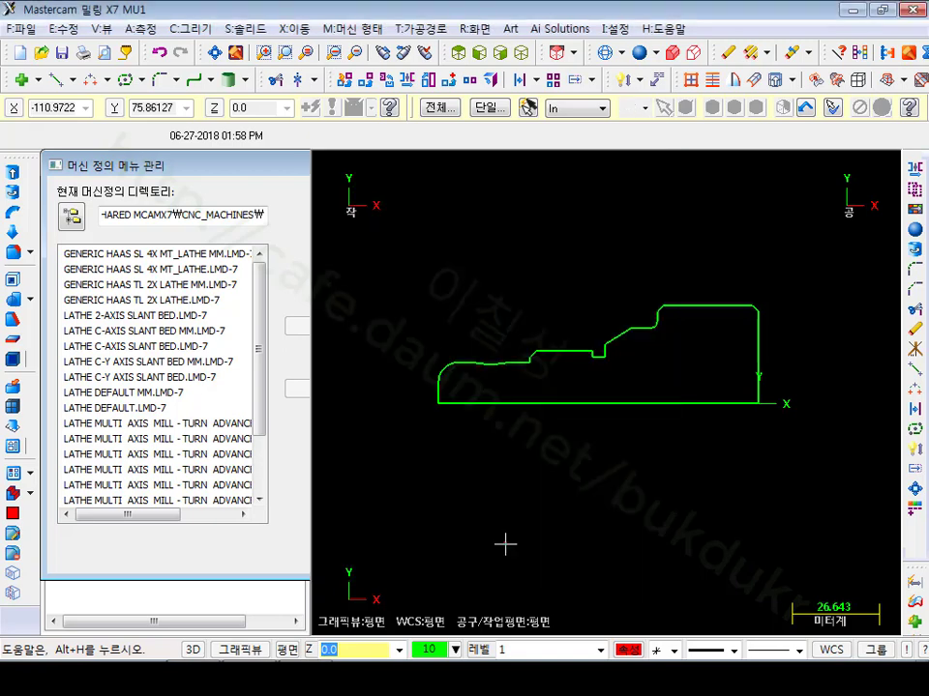
Switch to the LATHE 2-AXIS SLANT BED MM machine and delete the 3-axis milling machine group.
click(363, 30)
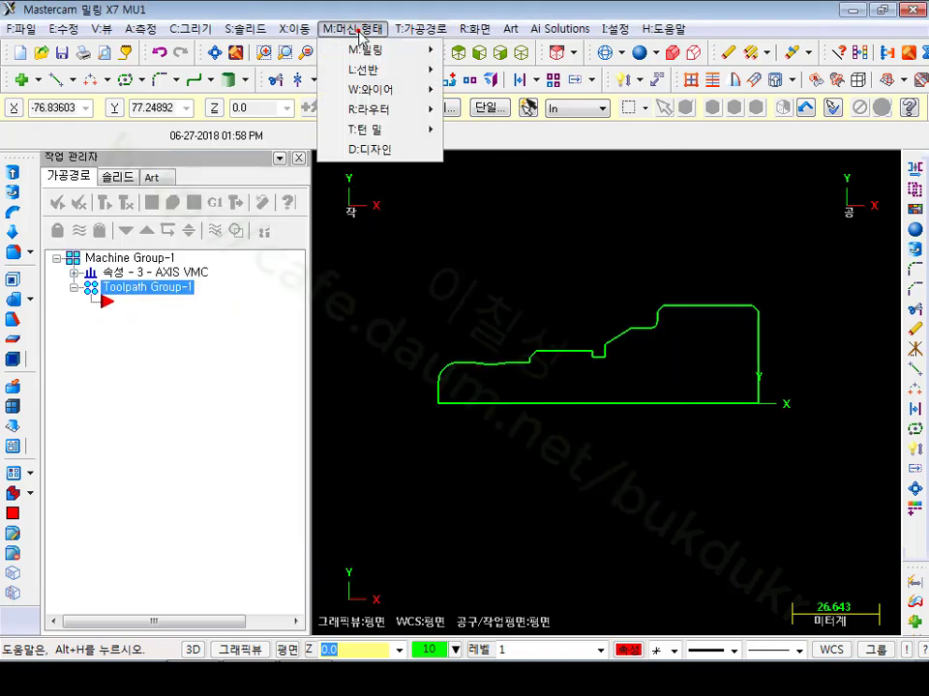
mouse_move(366, 69)
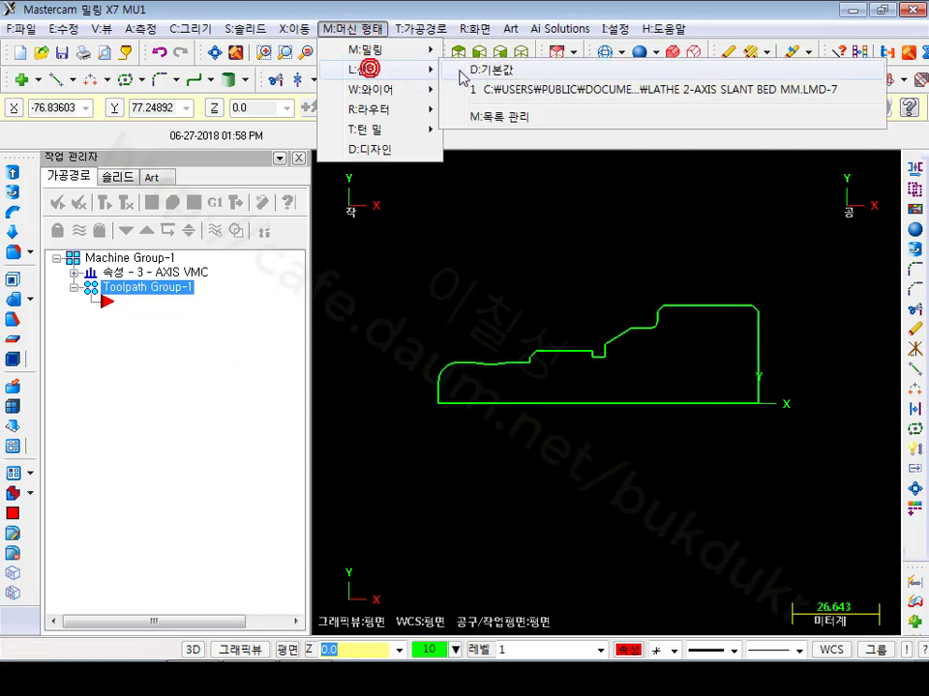
click(537, 91)
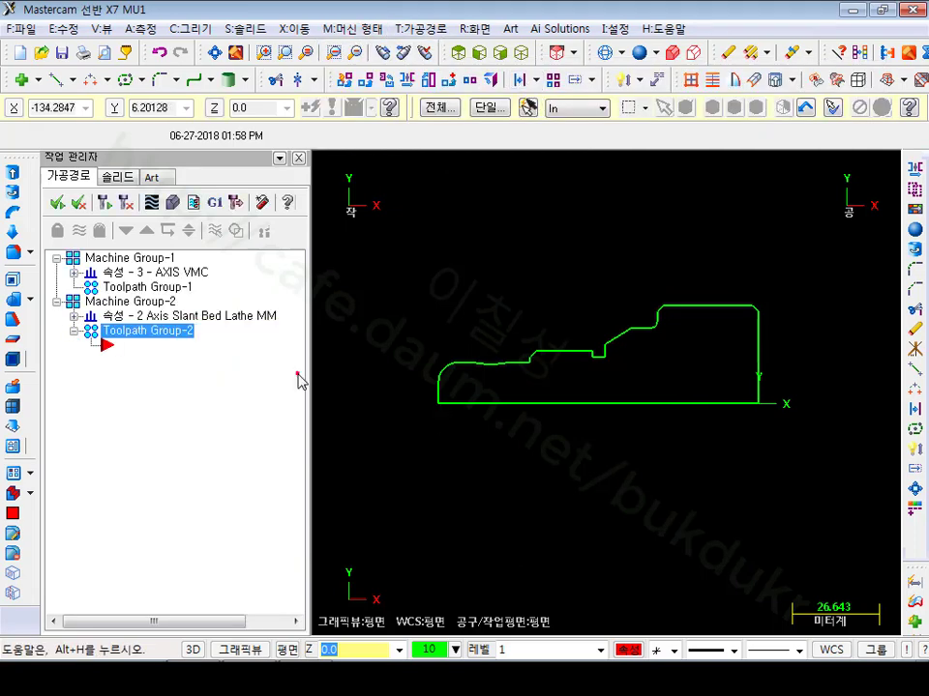
click(139, 261)
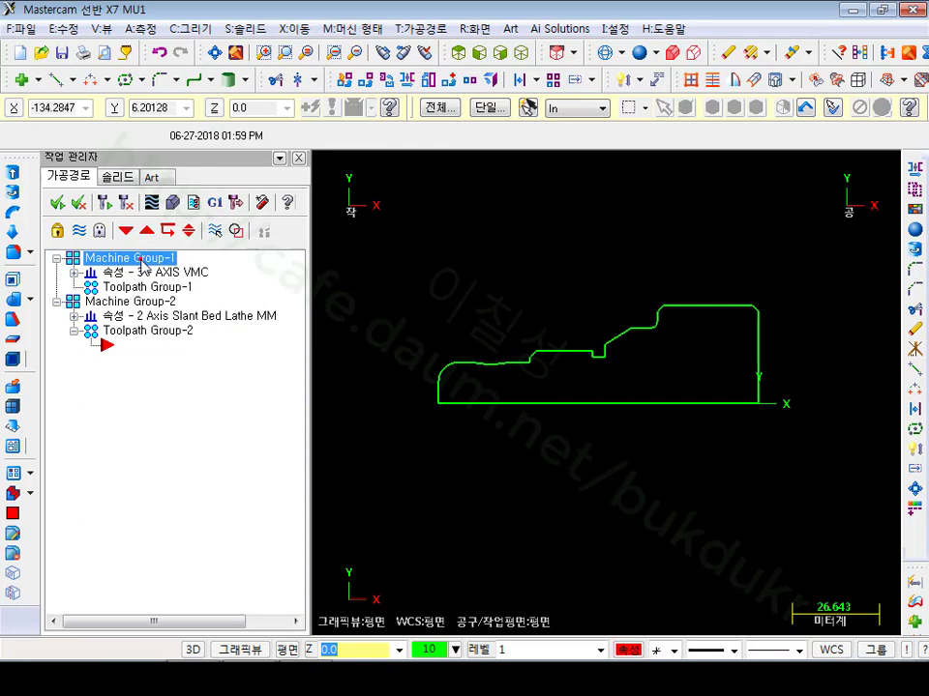
key(Delete)
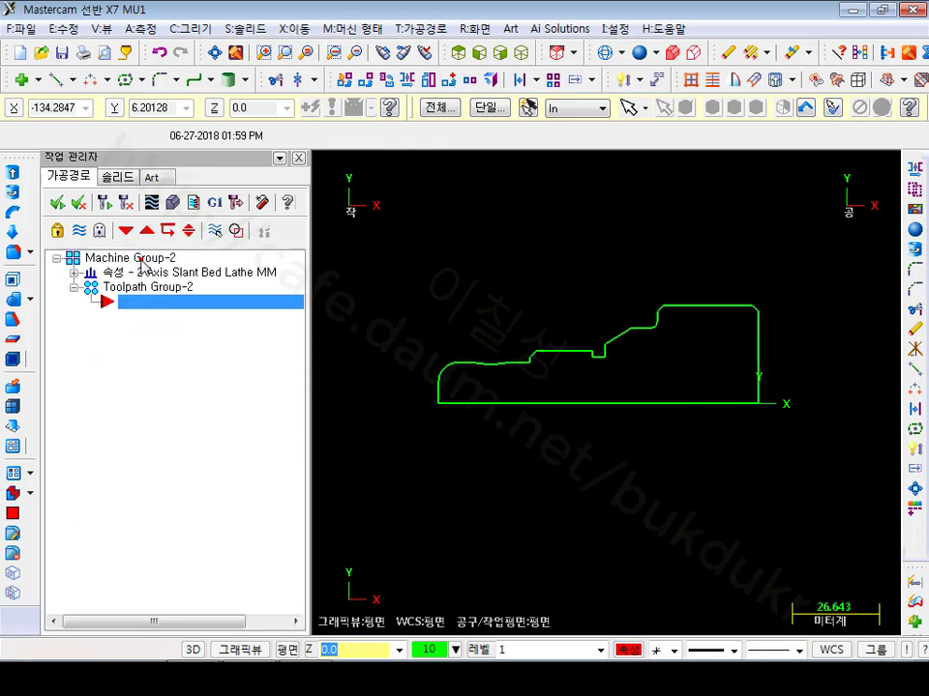
In the lathe machine group's tool settings, set the program number to 627 and take the feed rate from the tool.
click(74, 273)
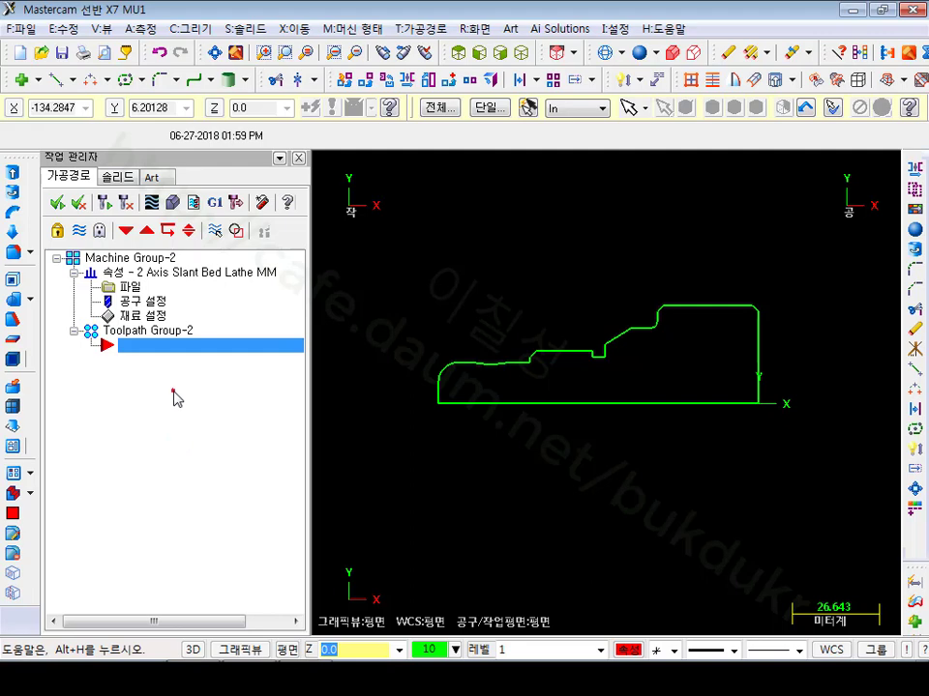
click(133, 288)
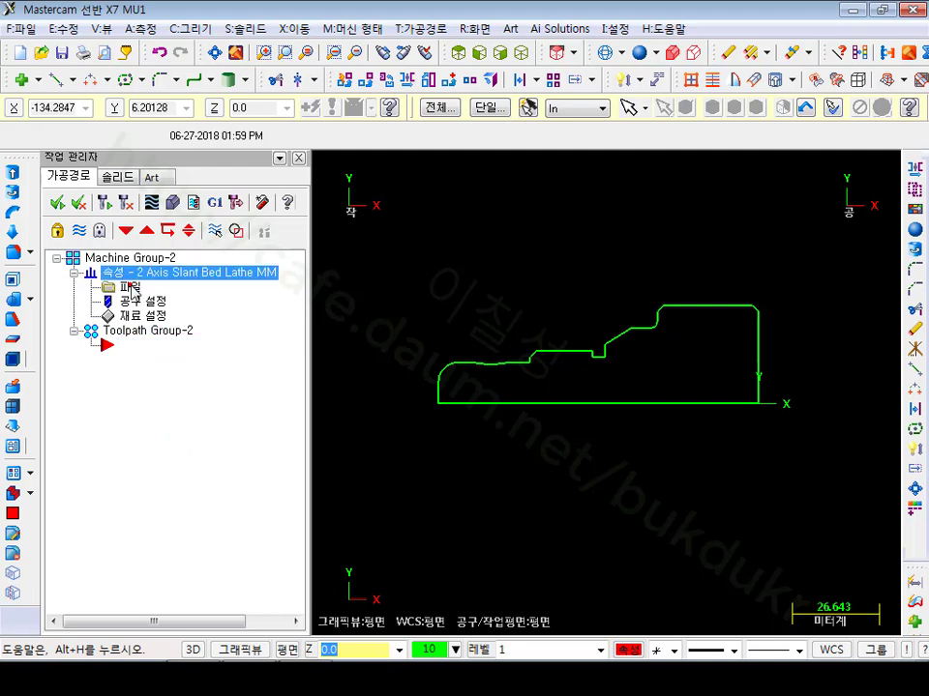
click(253, 154)
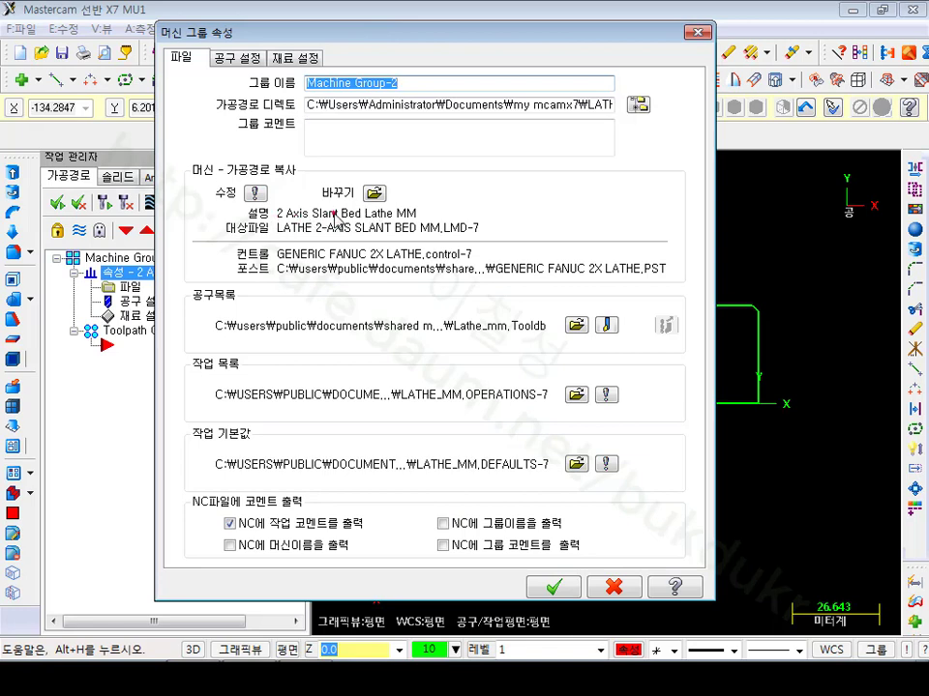
click(293, 259)
click(244, 57)
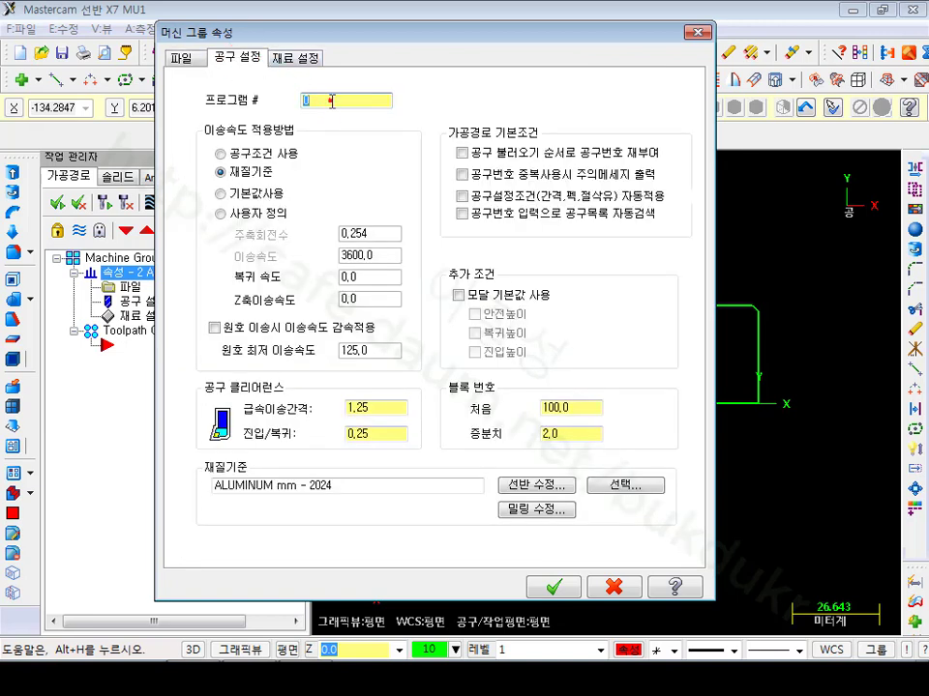
text(0627)
click(242, 154)
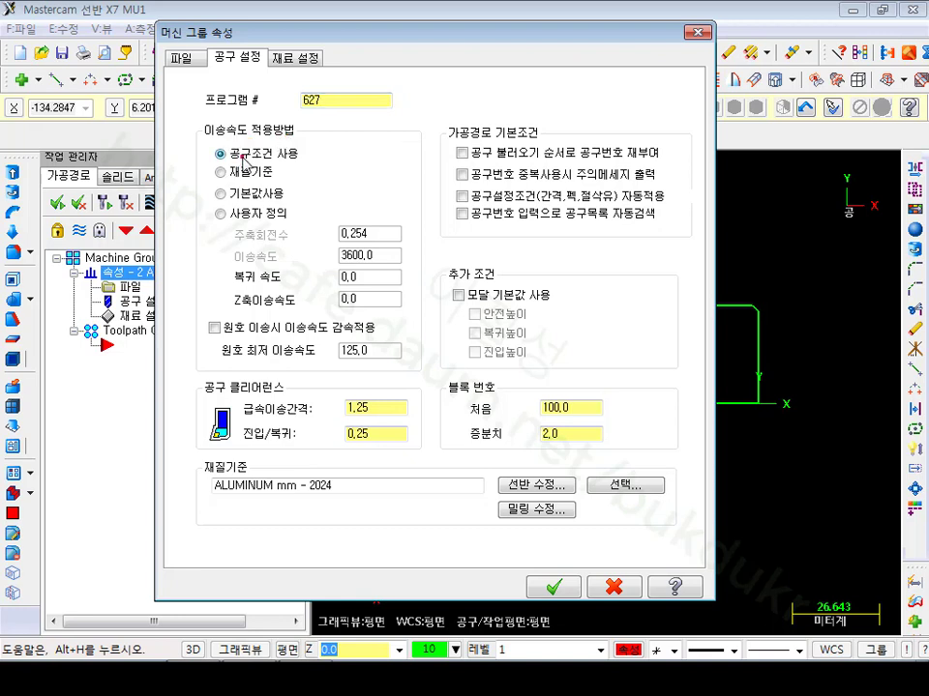
click(520, 160)
Define cylindrical left-spindle stock, taking a 60 mm outer diameter from the profile's upper corner and a 98 mm length from the centre line.
click(300, 60)
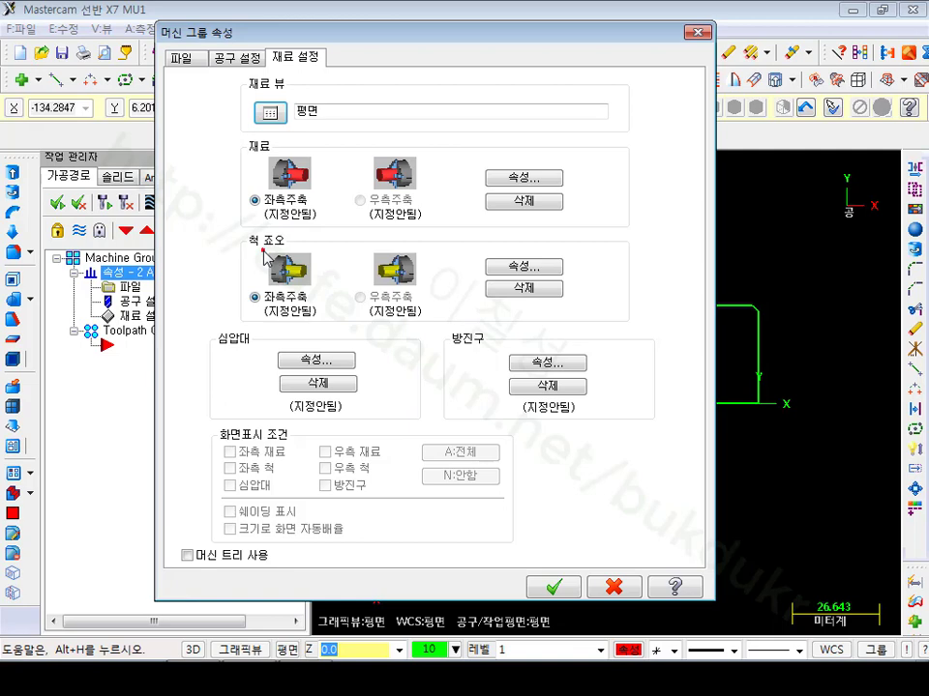
click(523, 178)
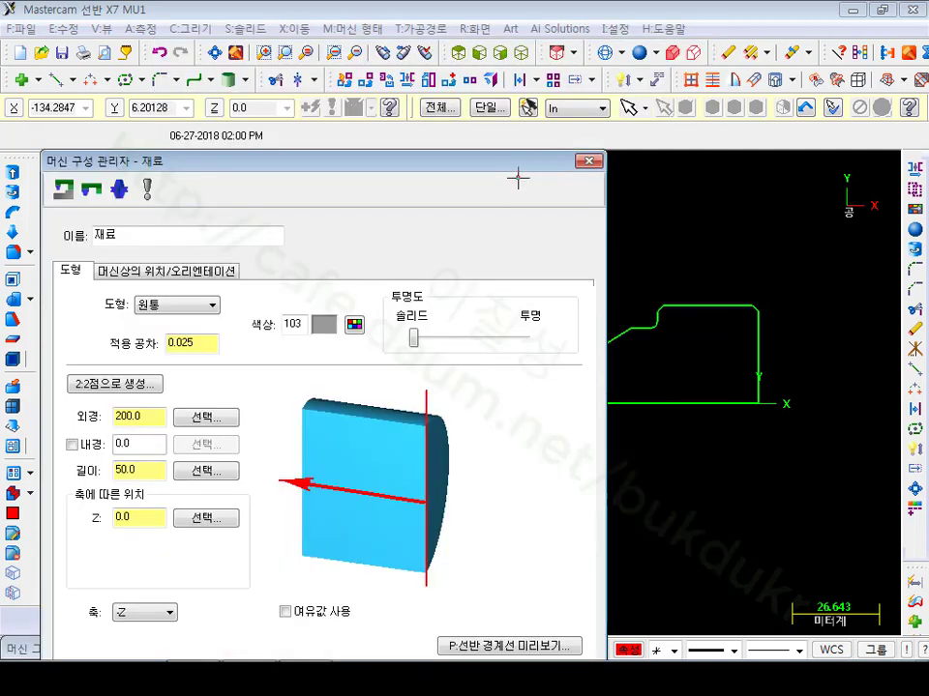
drag(390, 159, 371, 31)
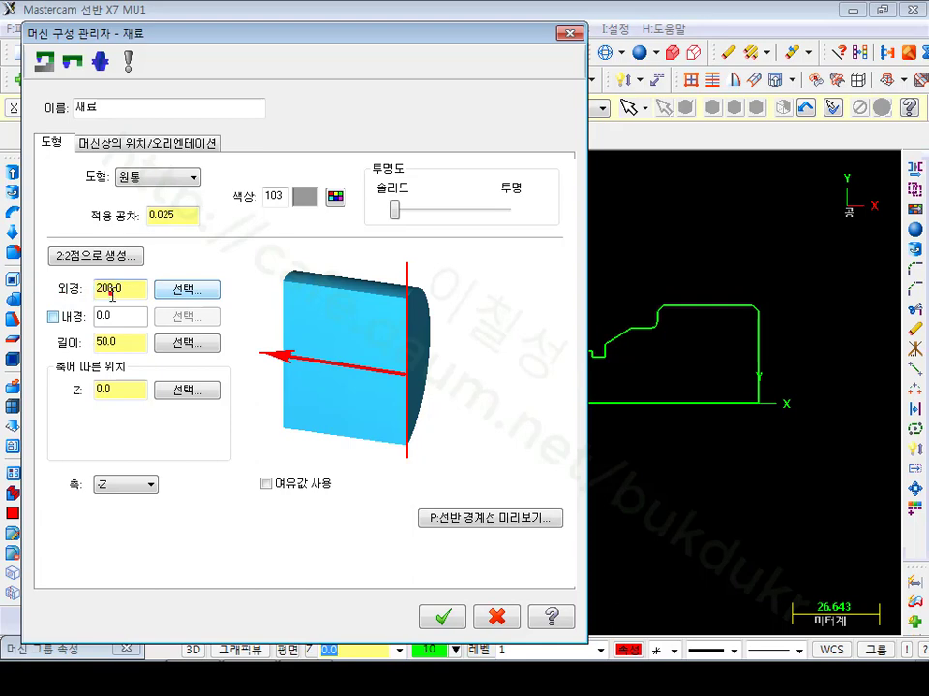
click(179, 292)
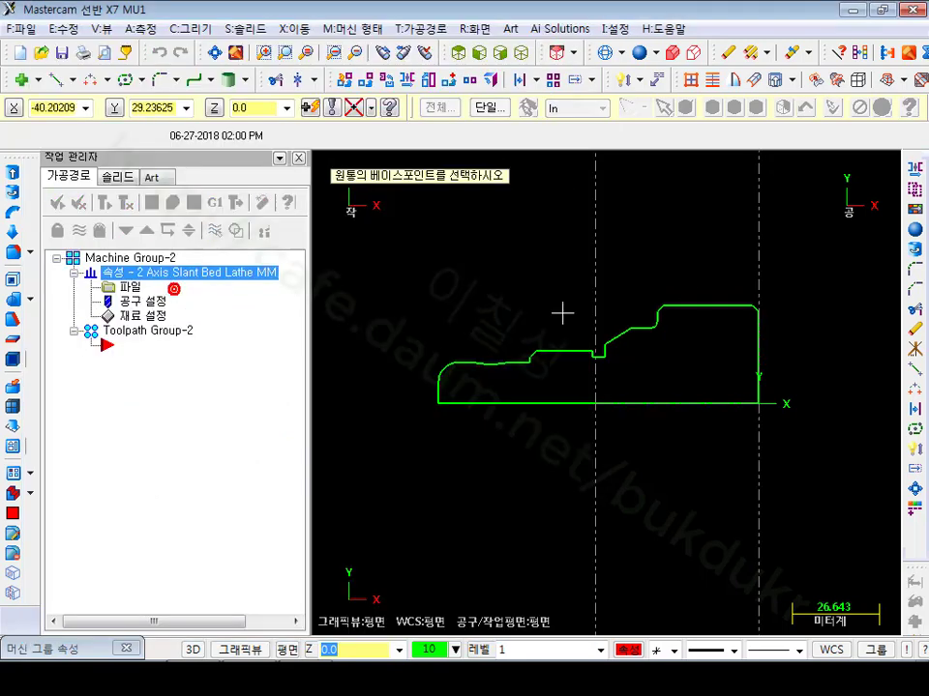
click(756, 306)
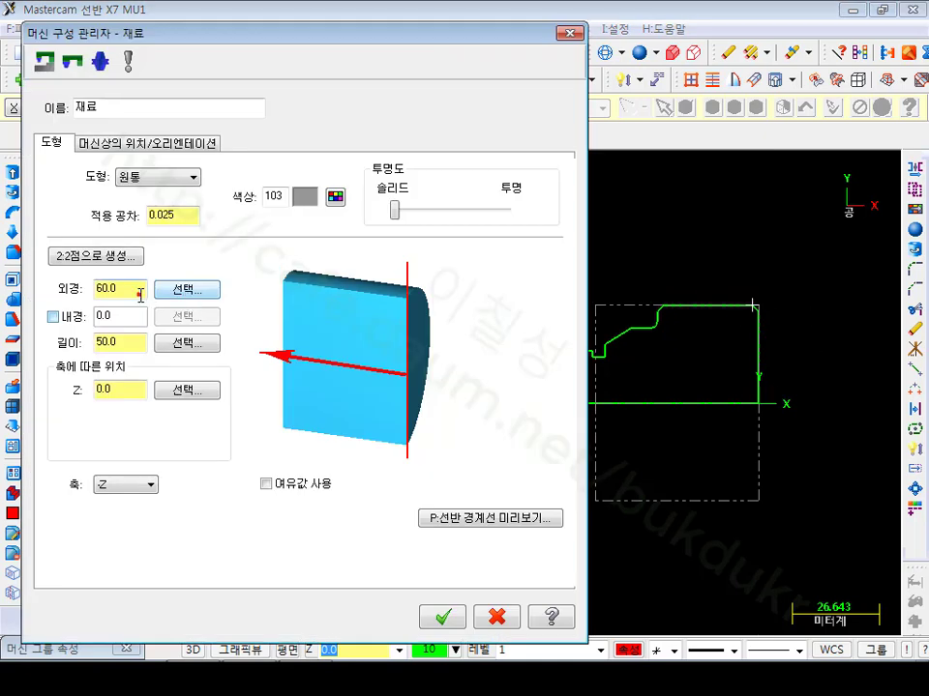
click(182, 345)
click(614, 403)
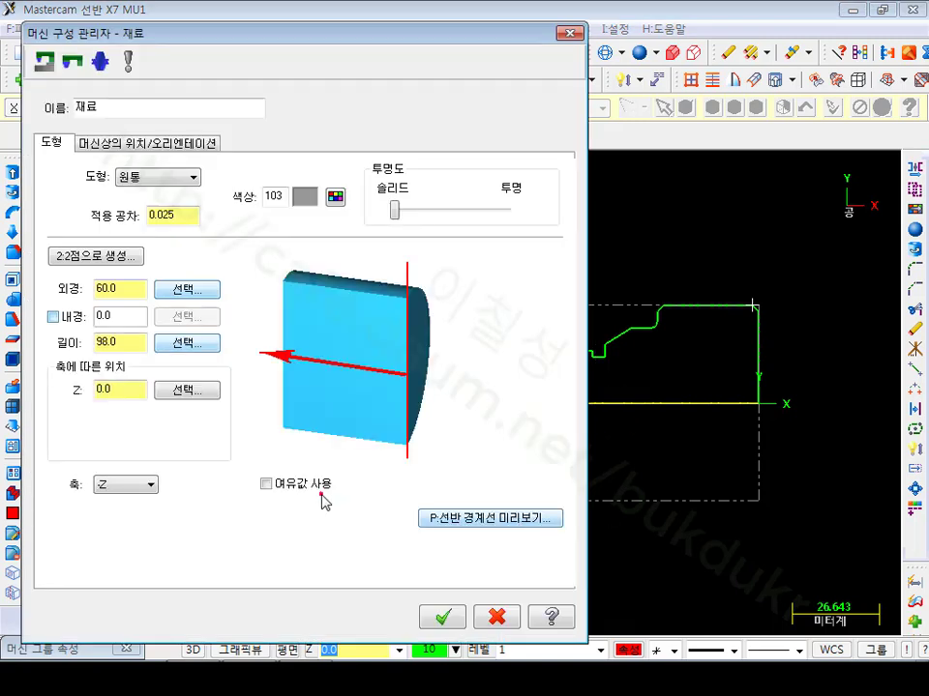
Enable stock margins and set the outer diameter, right and left margins to 1.0 each.
click(265, 483)
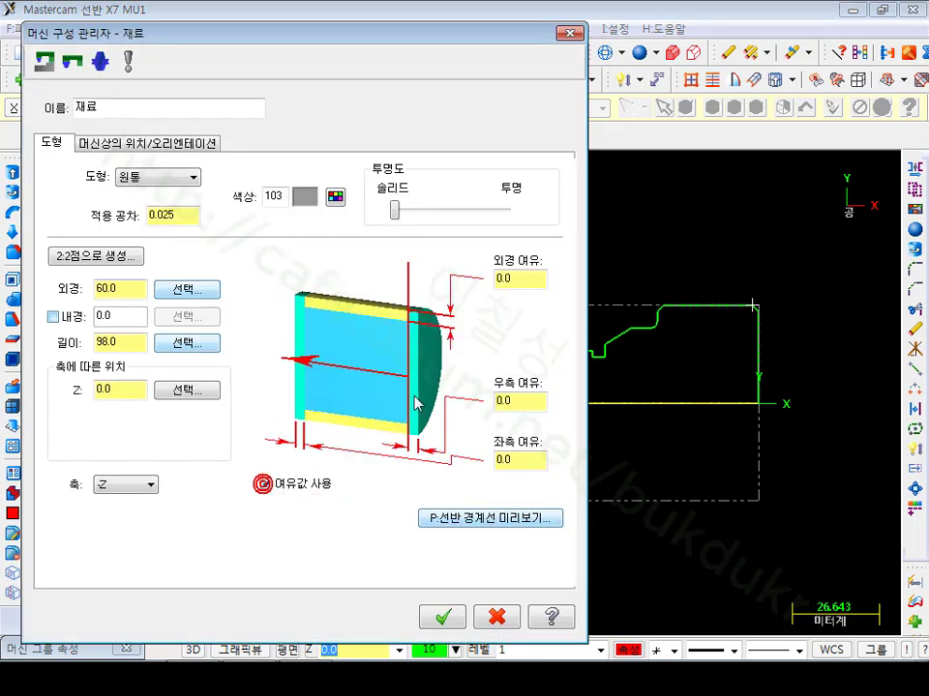
double_click(498, 278)
text(1)
key(Tab)
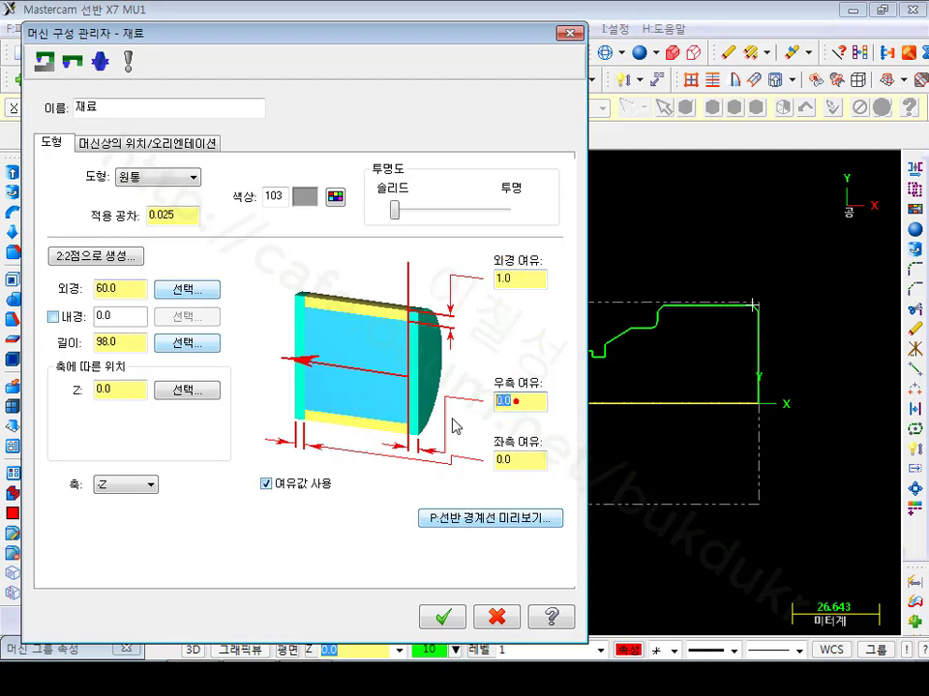
text(1)
key(Tab)
click(500, 448)
text(1)
click(528, 405)
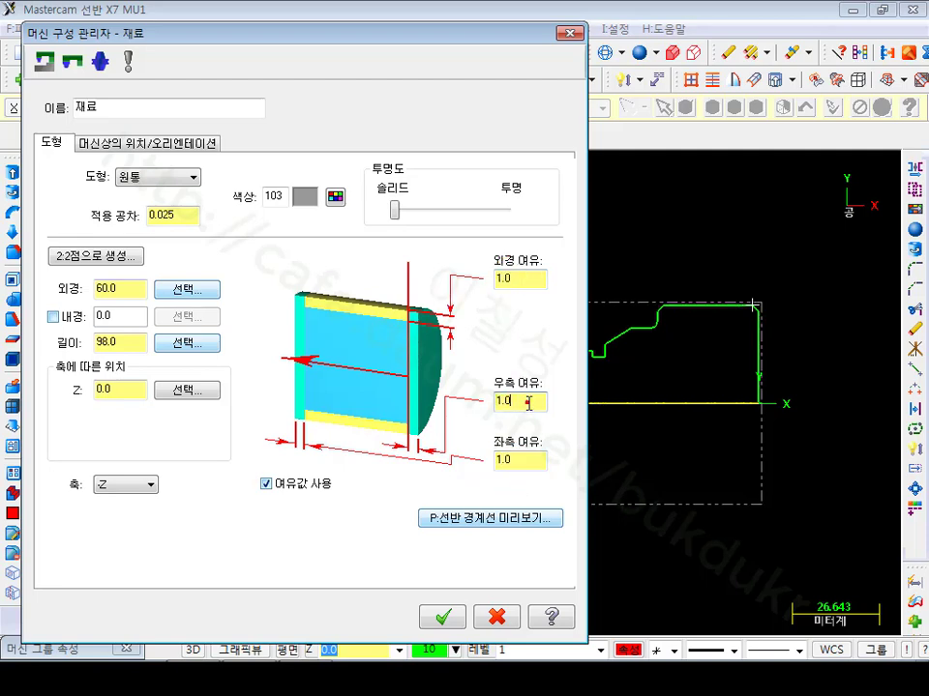
Preview the lathe stock boundary around the profile and accept the stock definition.
click(489, 520)
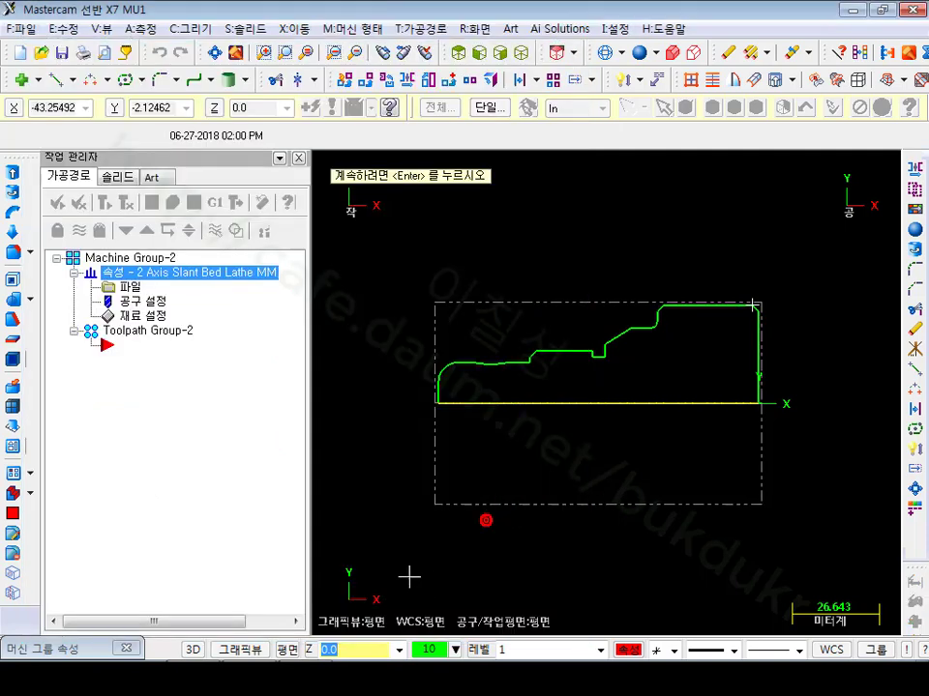
scroll(491, 397, up, 1)
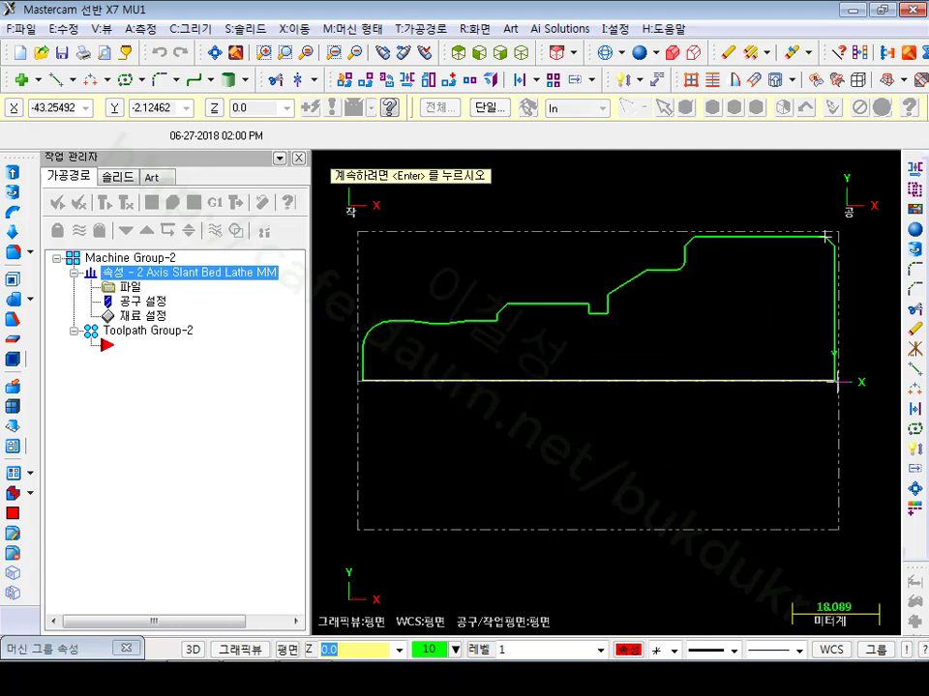
key(Return)
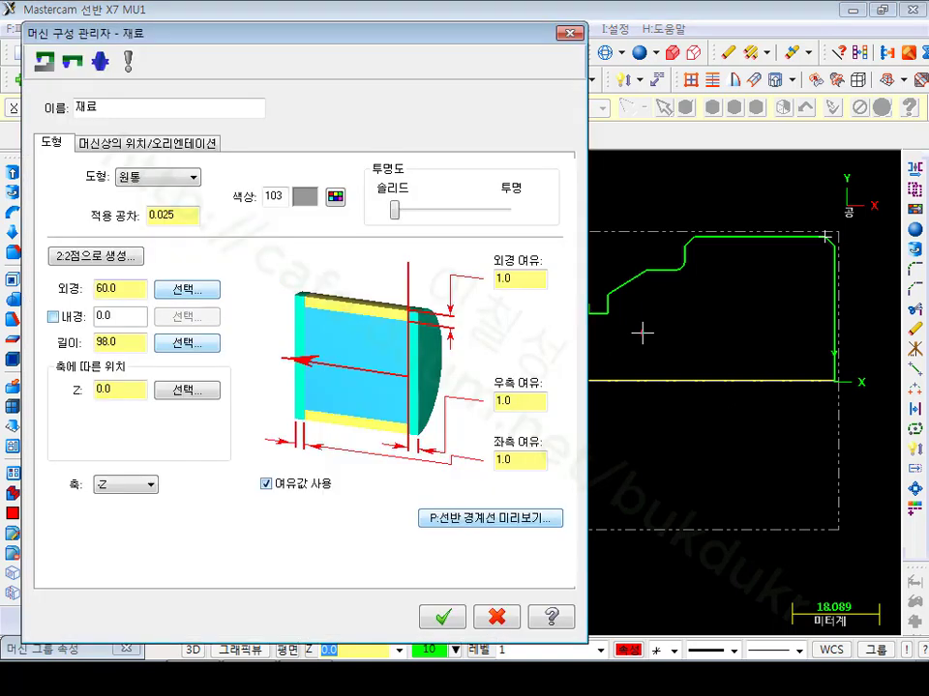
click(439, 619)
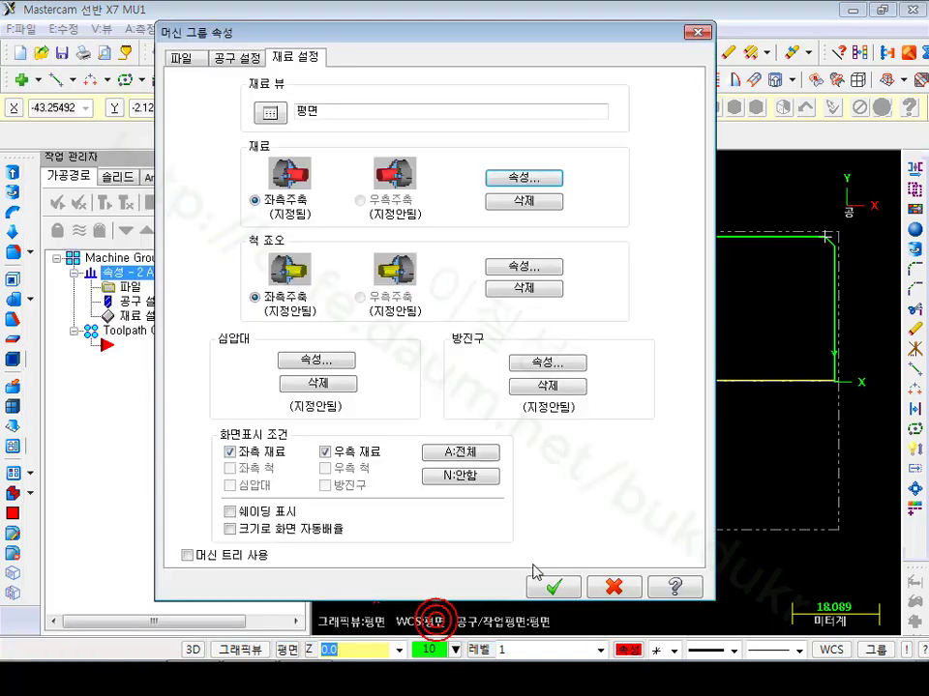
drag(618, 31, 139, 58)
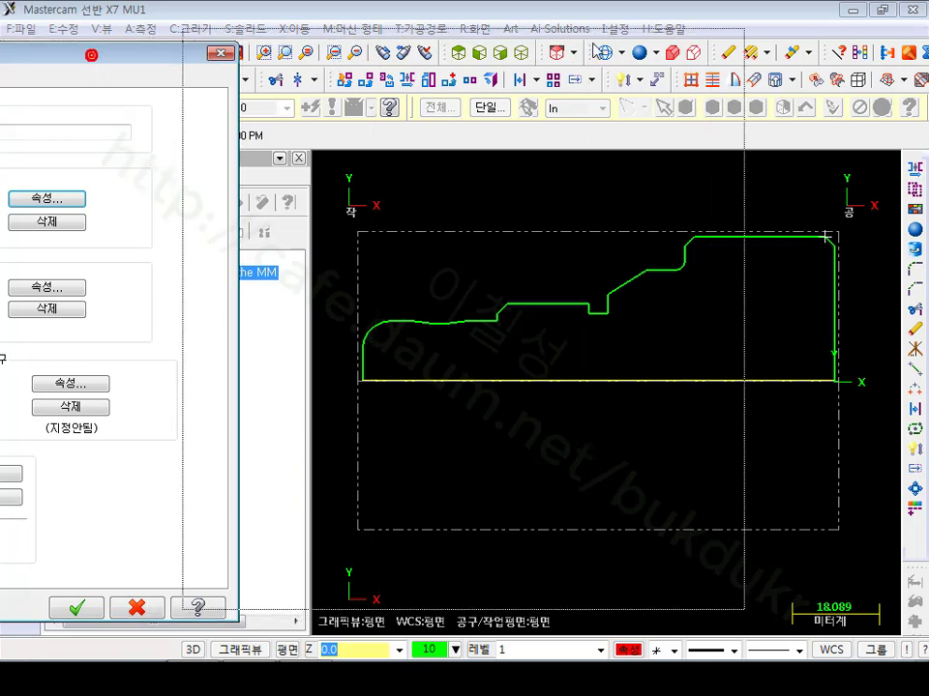
Define the left-spindle chuck jaws positioned from the stock with a grip length of 20, and accept the machine group properties.
drag(93, 62, 598, 50)
click(555, 277)
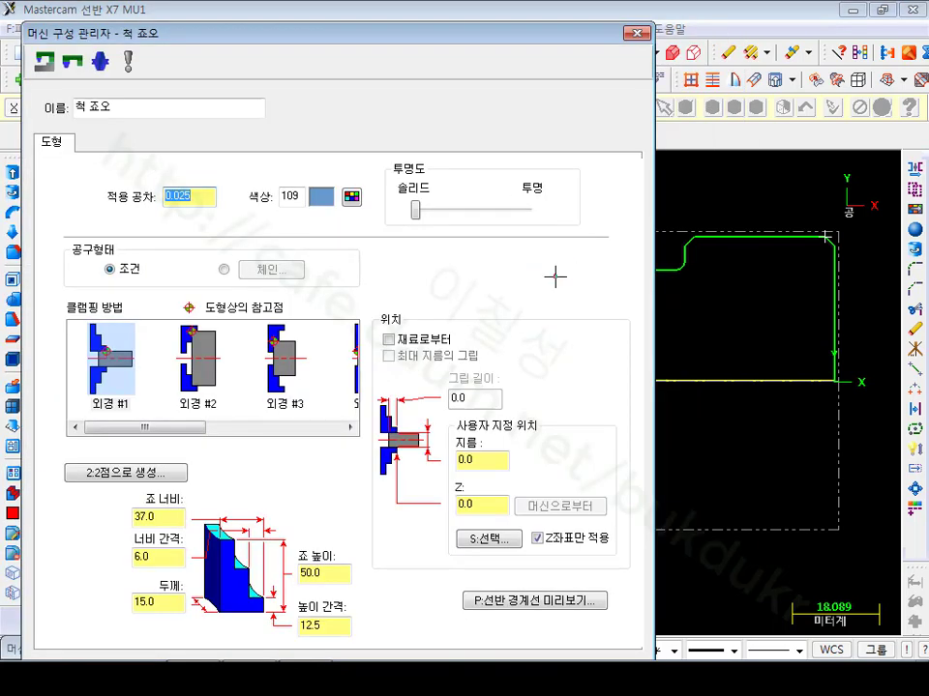
click(388, 340)
click(472, 403)
text(20)
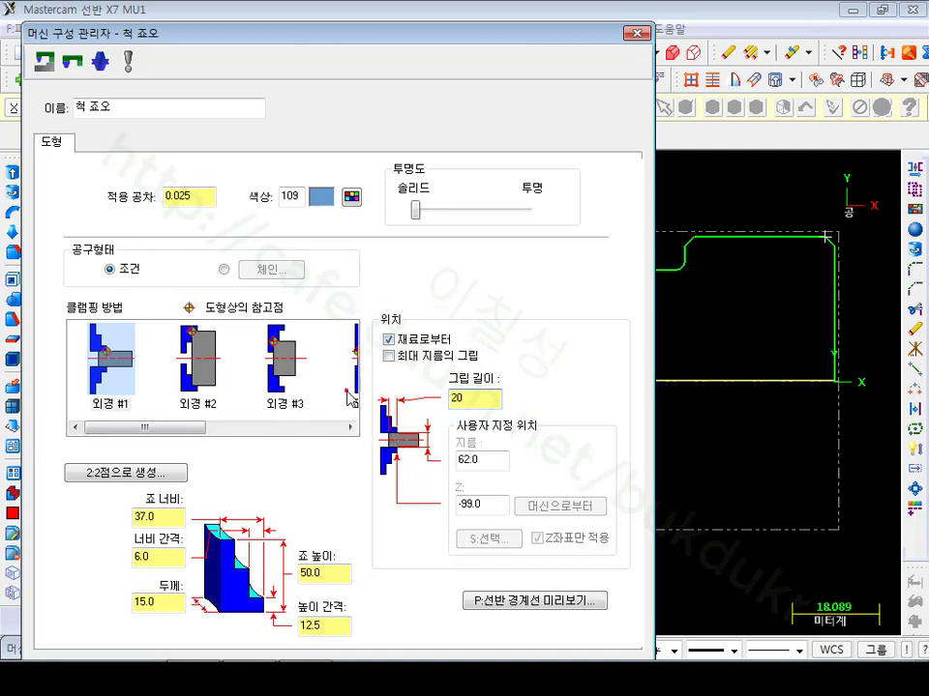
drag(325, 41, 341, 20)
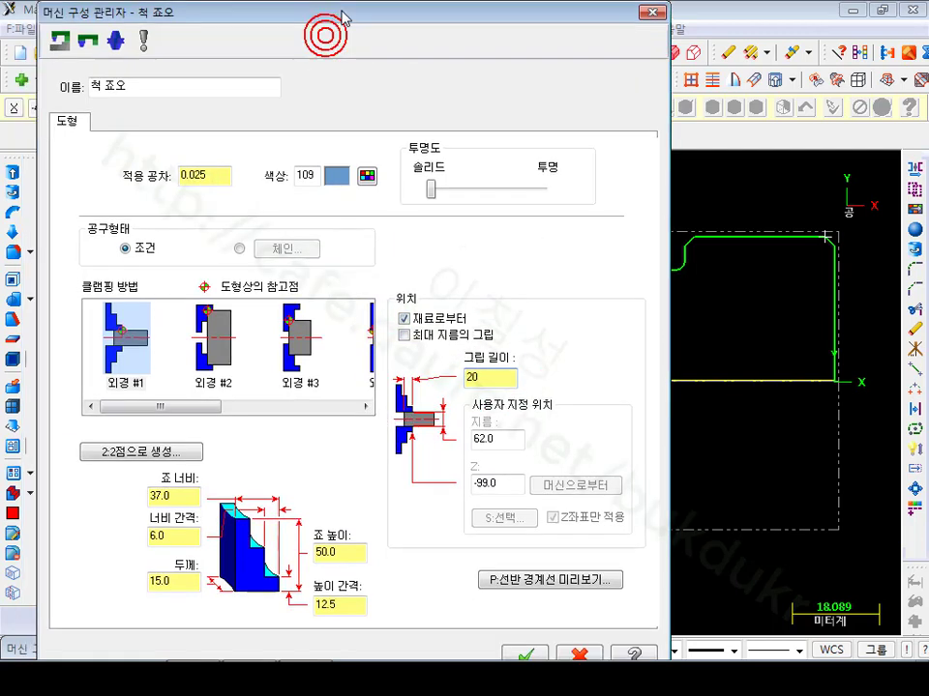
click(534, 648)
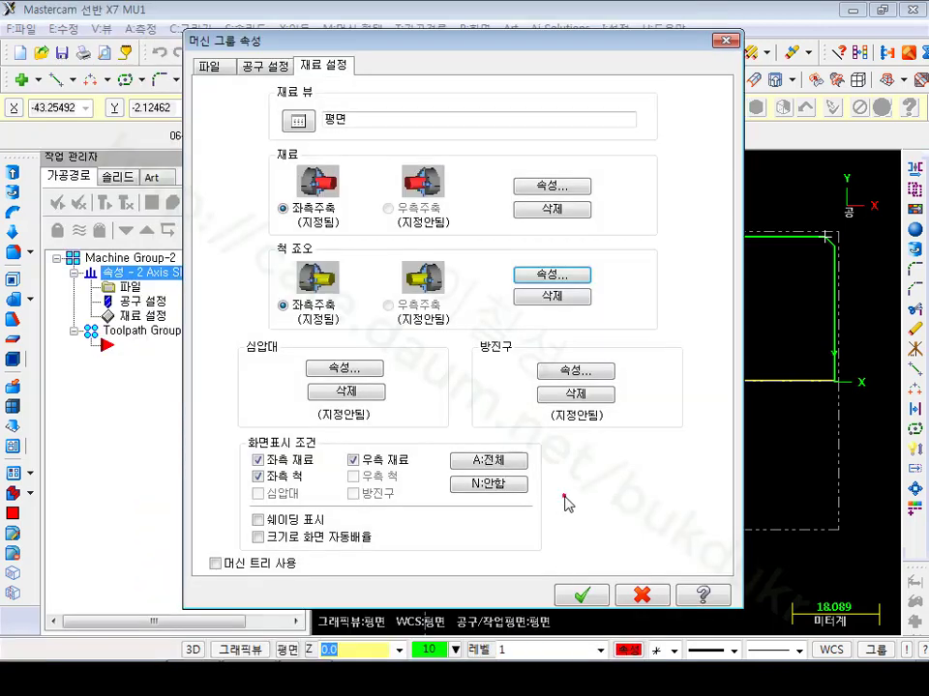
click(581, 596)
Shade the stock and chuck jaws and examine the stock margin around the profile's upper right corner.
scroll(611, 526, down, 2)
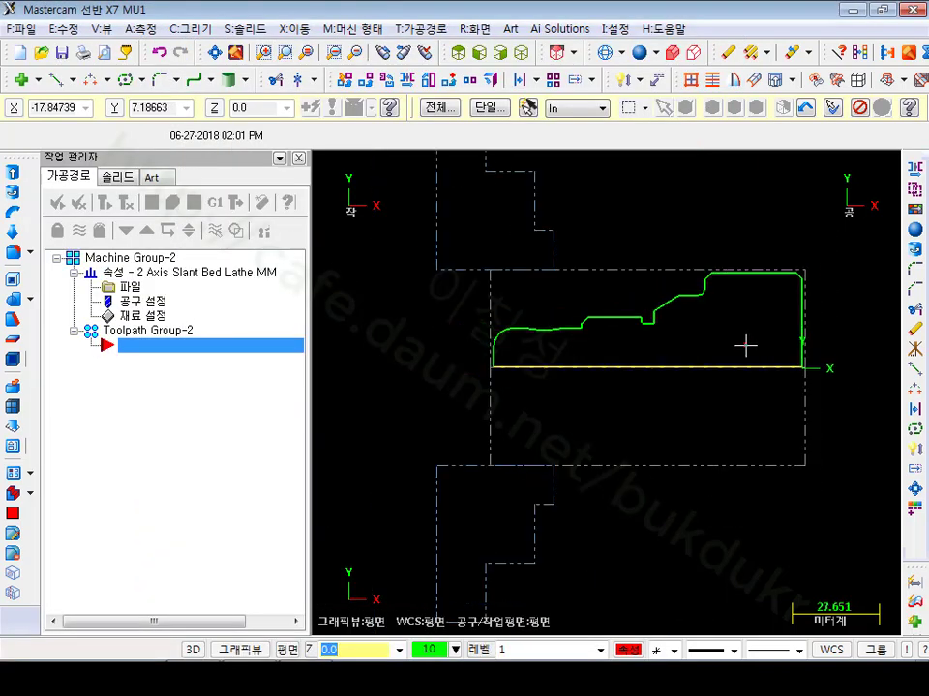
scroll(742, 345, down, 1)
scroll(586, 325, down, 1)
scroll(735, 280, up, 1)
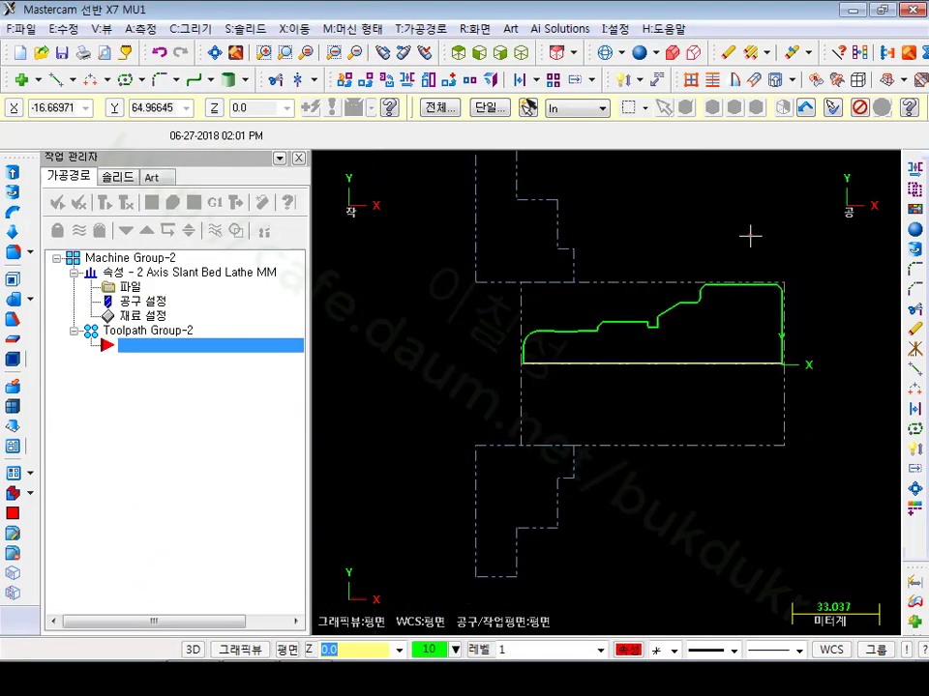
click(677, 60)
scroll(616, 411, down, 1)
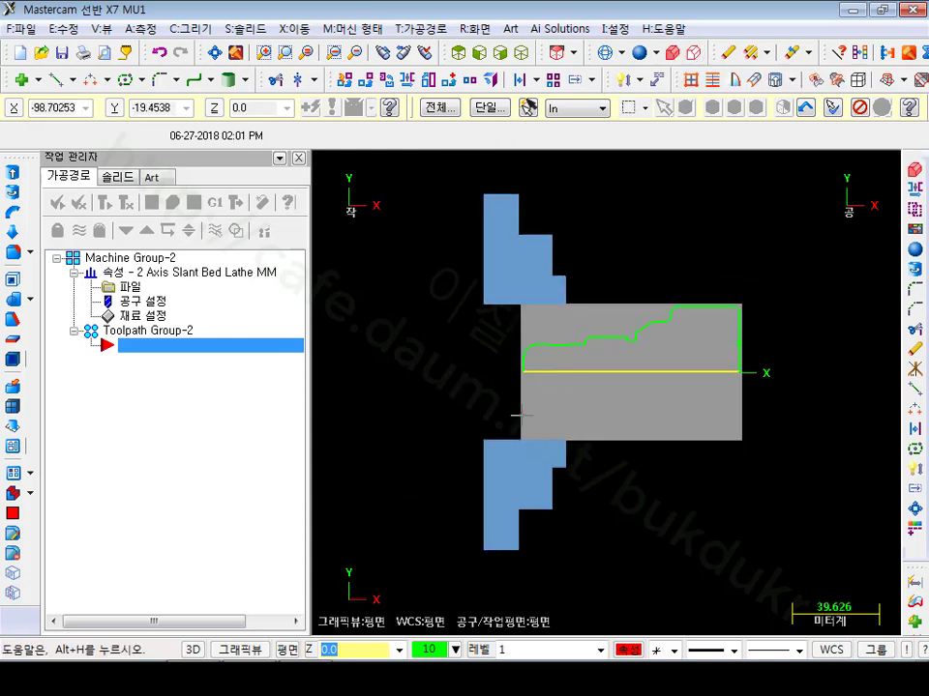
scroll(694, 292, up, 2)
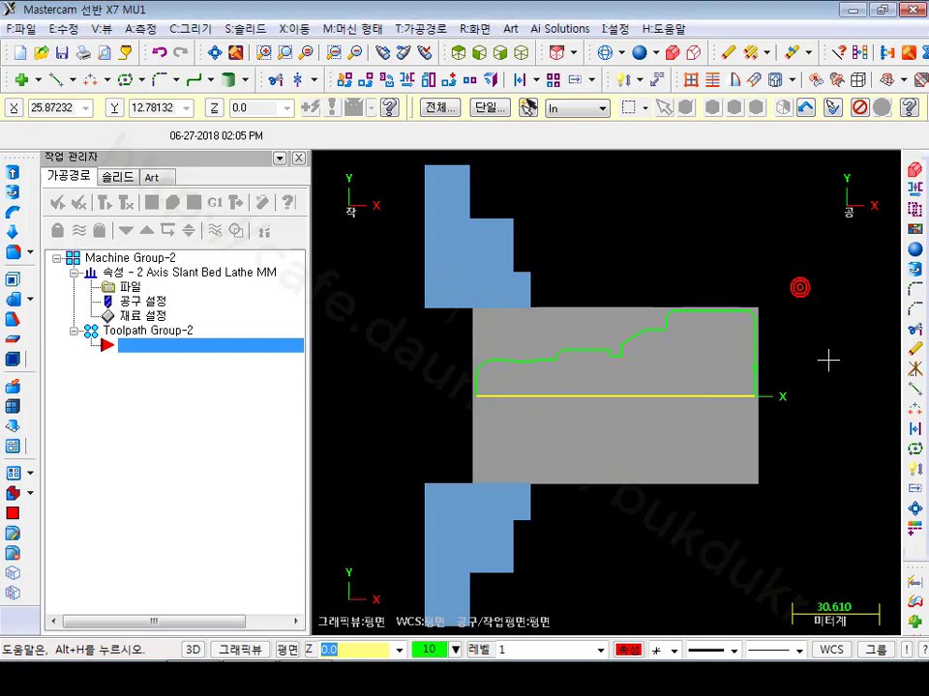
scroll(829, 359, up, 2)
scroll(812, 384, up, 1)
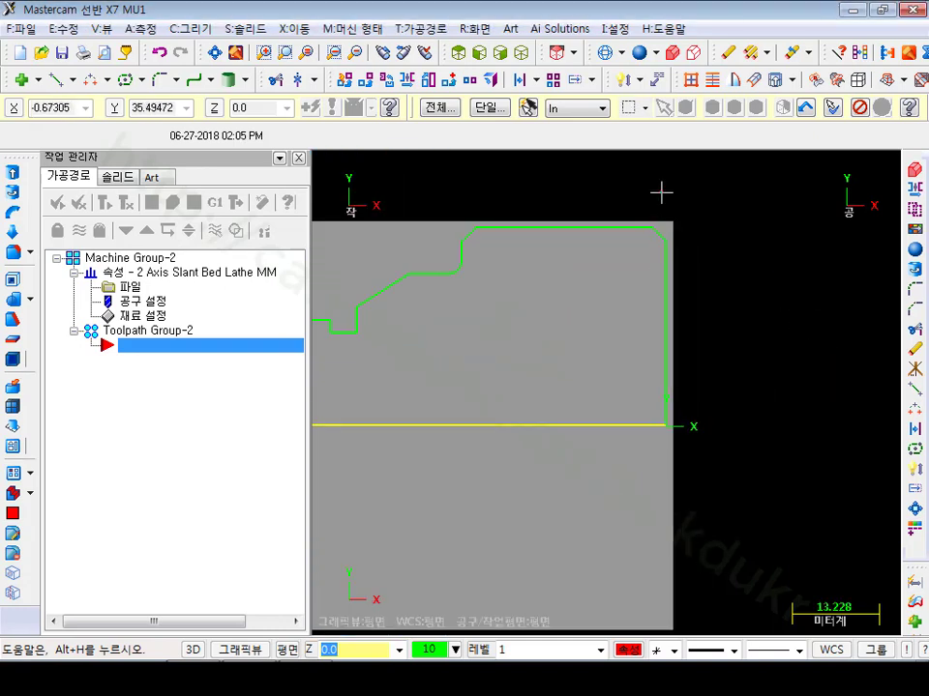
scroll(660, 192, up, 1)
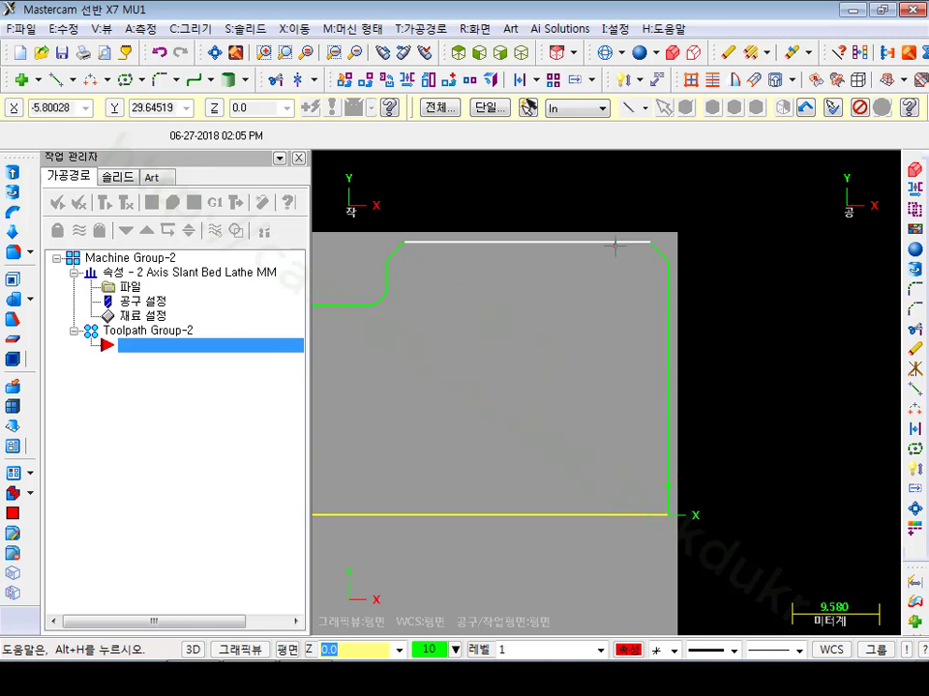
scroll(701, 234, up, 4)
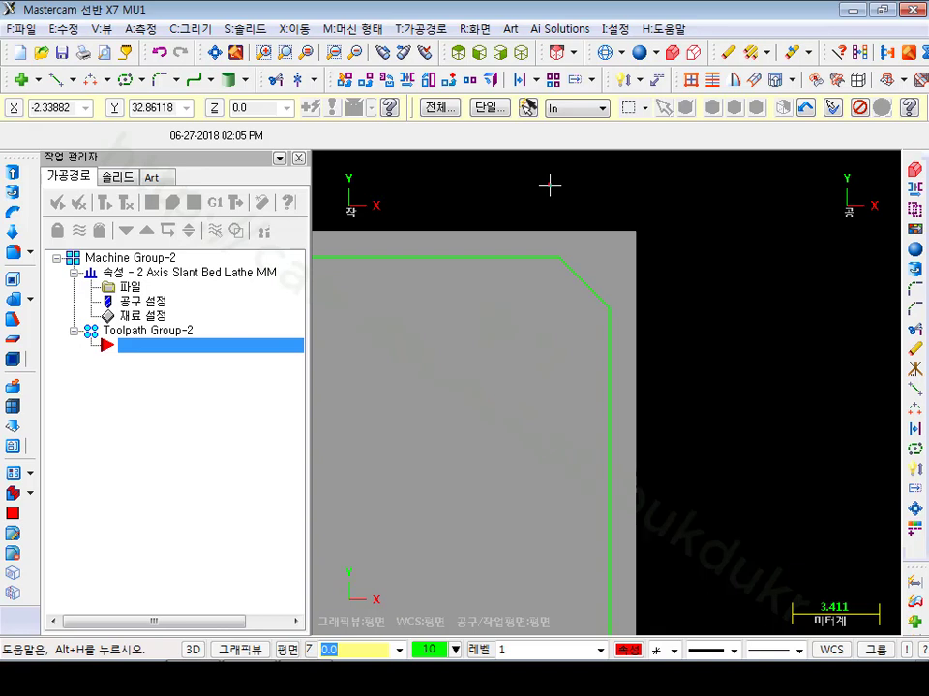
scroll(589, 174, down, 3)
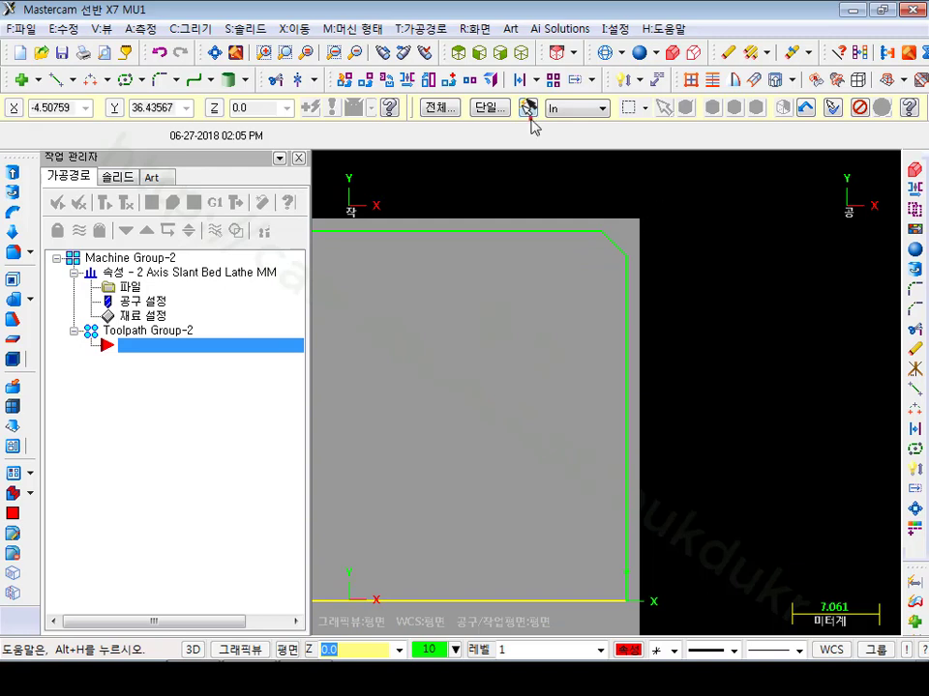
Start a lathe facing toolpath, open the definition of T0101 OD ROUGH RIGHT - 80 DEG. and review its insert, holder and cutting parameters.
click(426, 29)
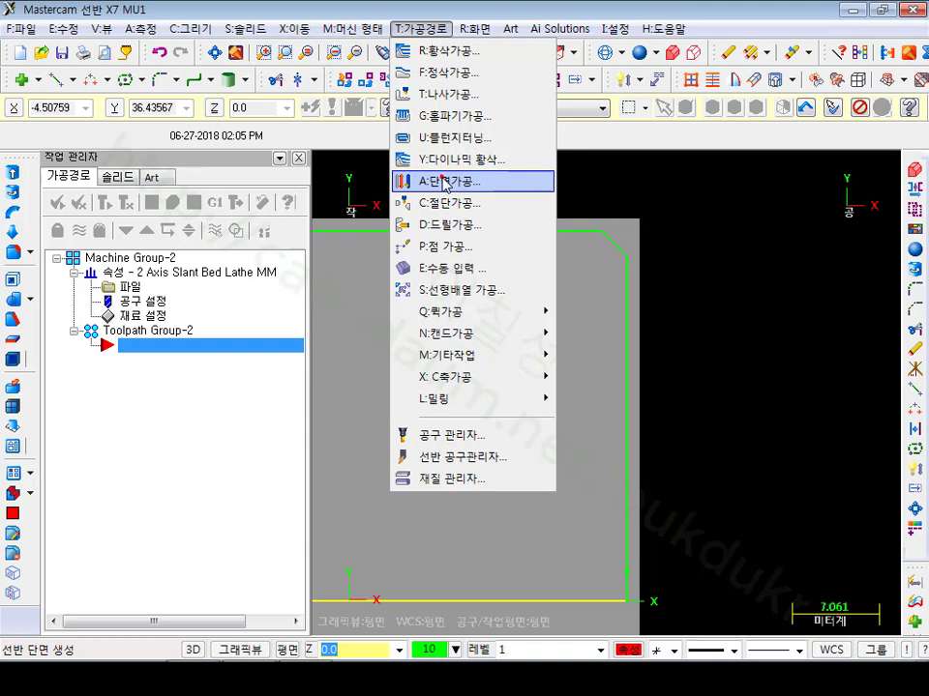
click(444, 183)
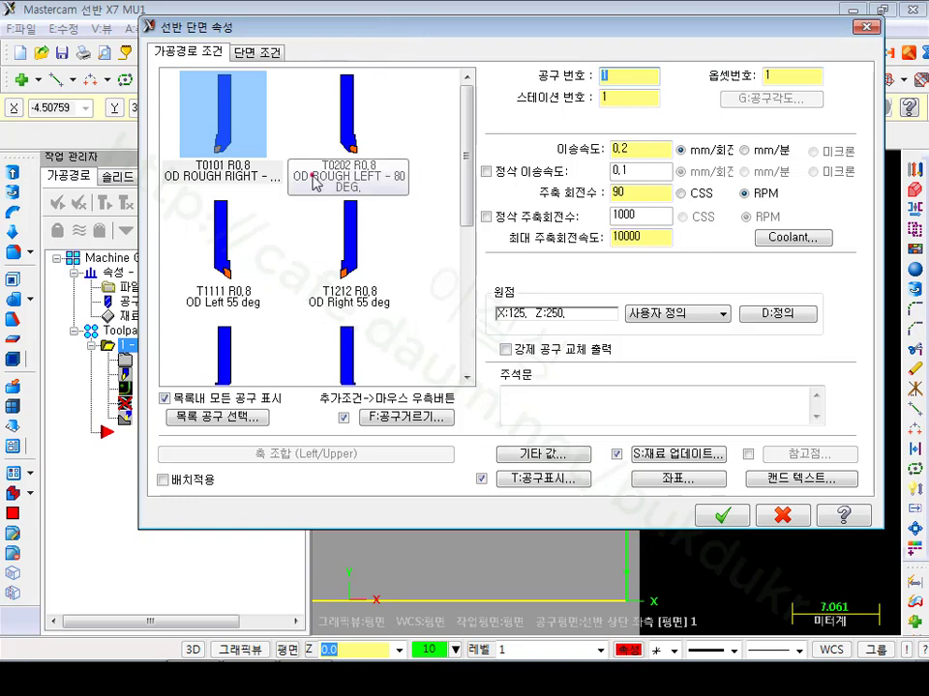
mouse_move(223, 141)
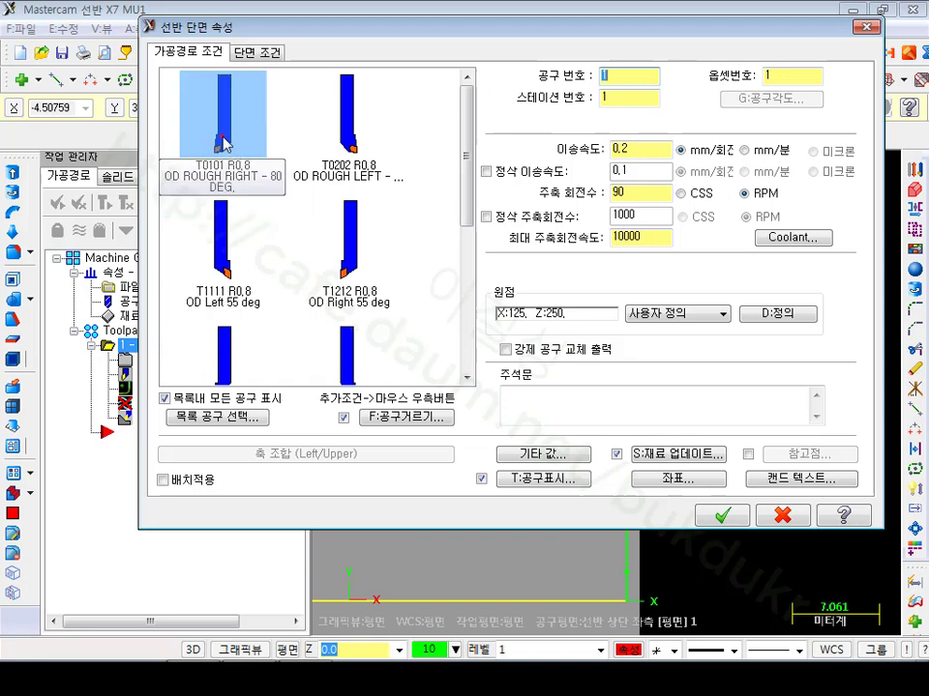
double_click(224, 144)
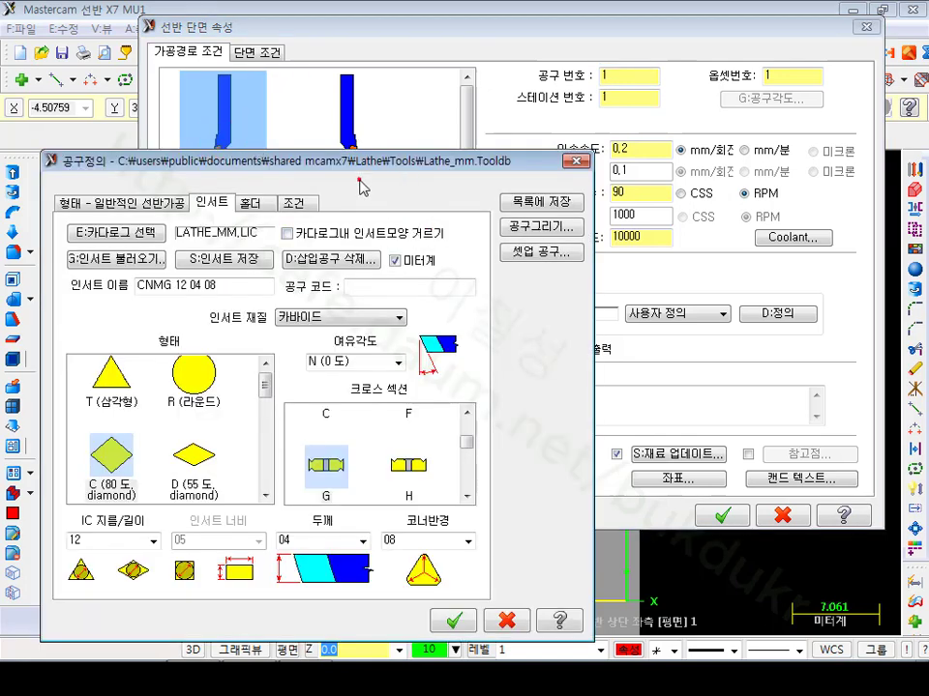
drag(363, 187, 416, 100)
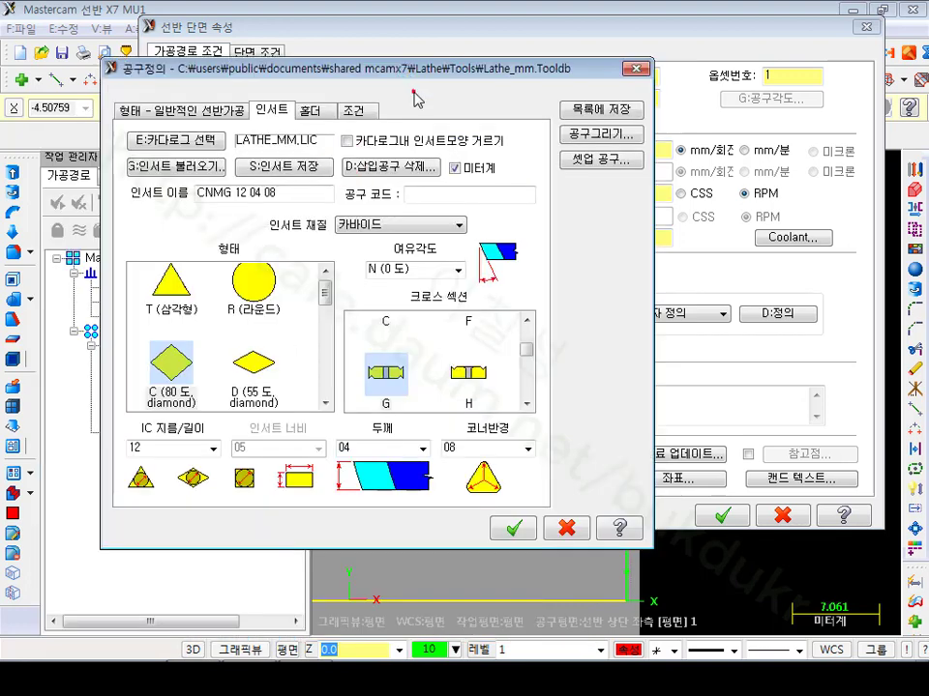
click(263, 194)
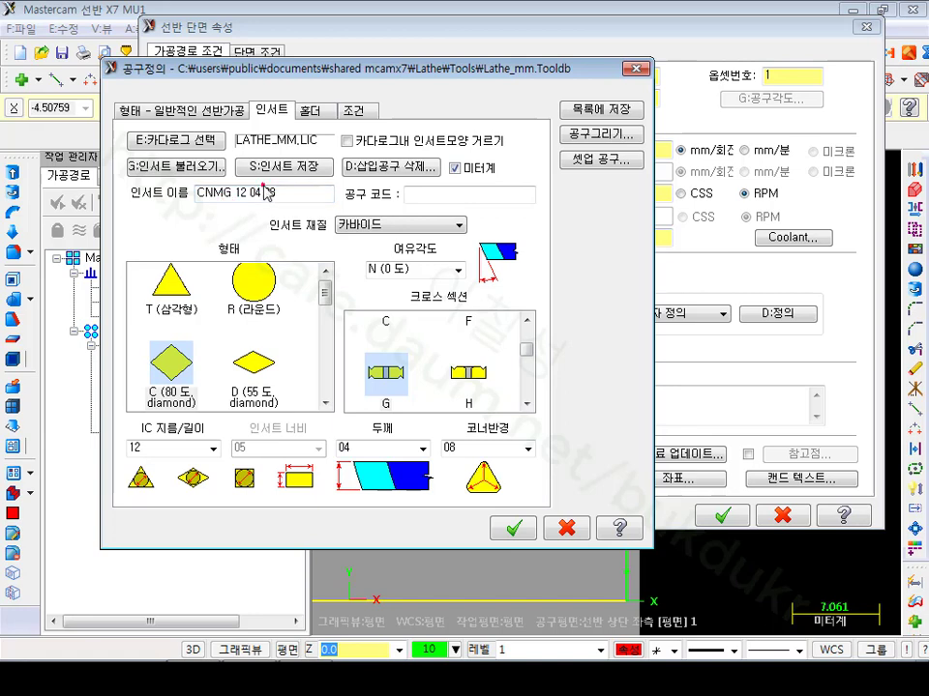
click(312, 112)
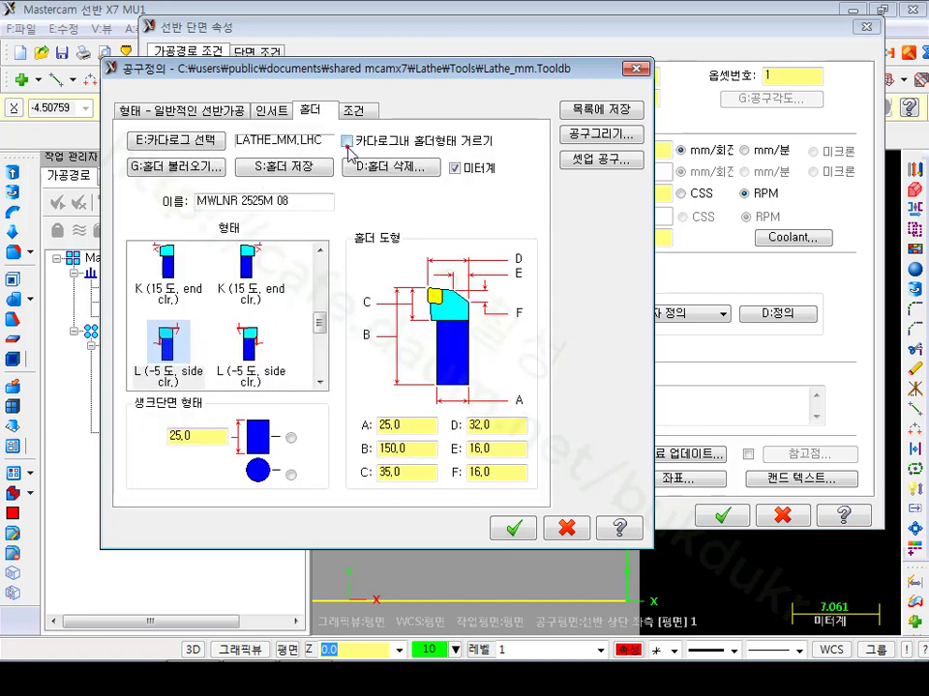
click(353, 110)
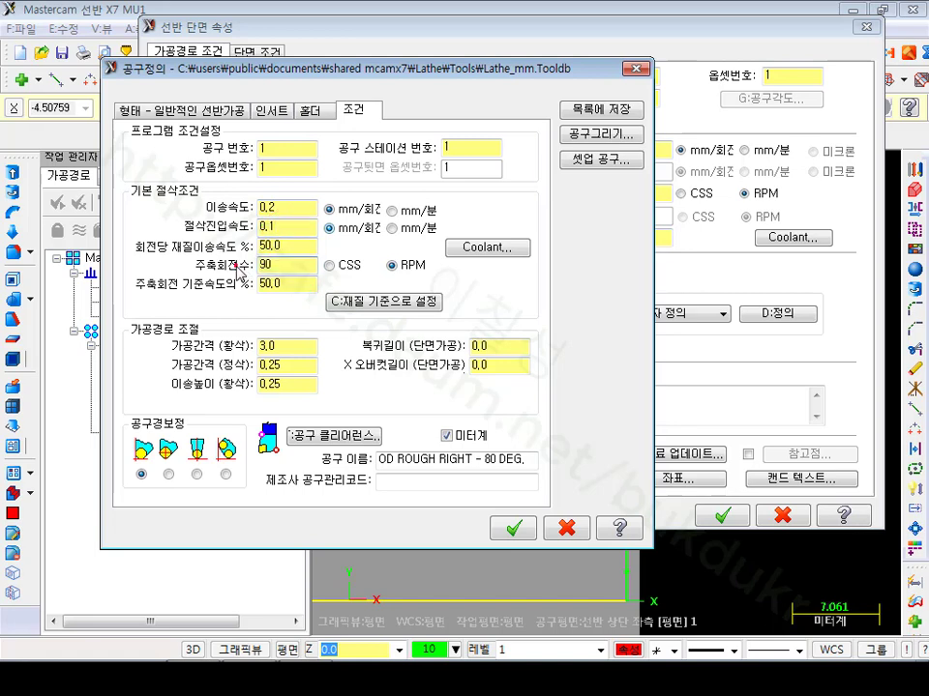
Set the roughing tool's spindle speed to 180 in CSS mode and accept the tool definition.
click(280, 261)
double_click(280, 261)
click(329, 266)
double_click(296, 264)
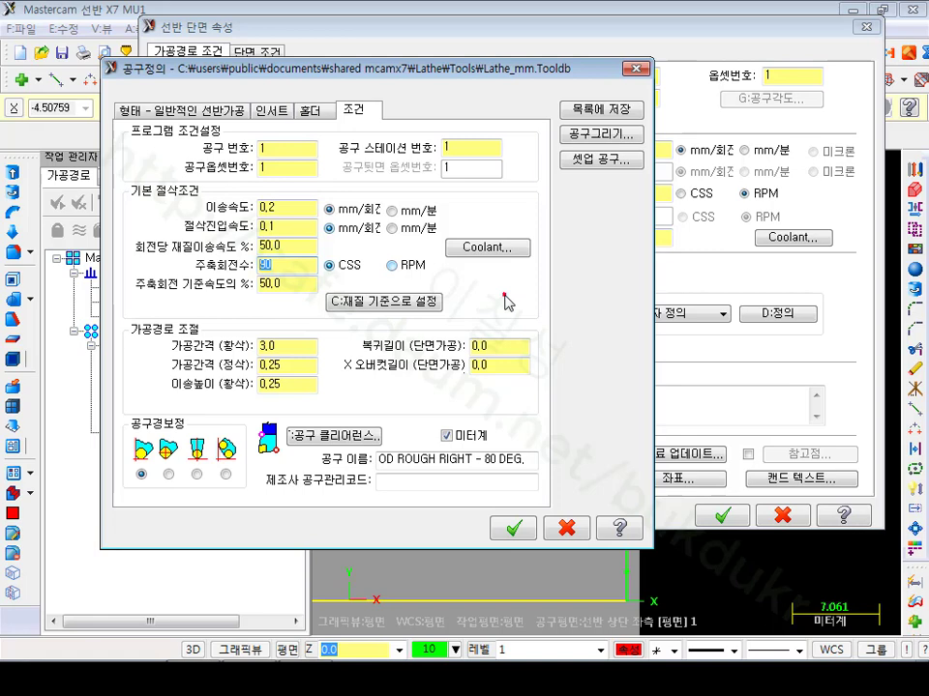
text(1800)
click(308, 284)
double_click(299, 263)
click(300, 264)
key(BackSpace)
click(301, 264)
click(511, 527)
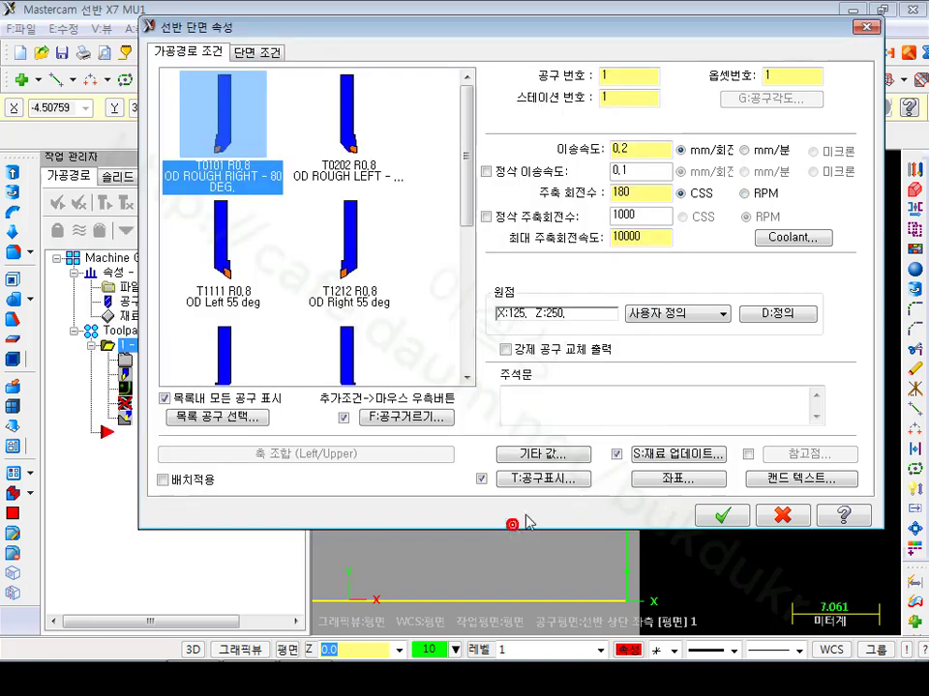
Set the facing operation's maximum spindle speed to 2000.
double_click(637, 193)
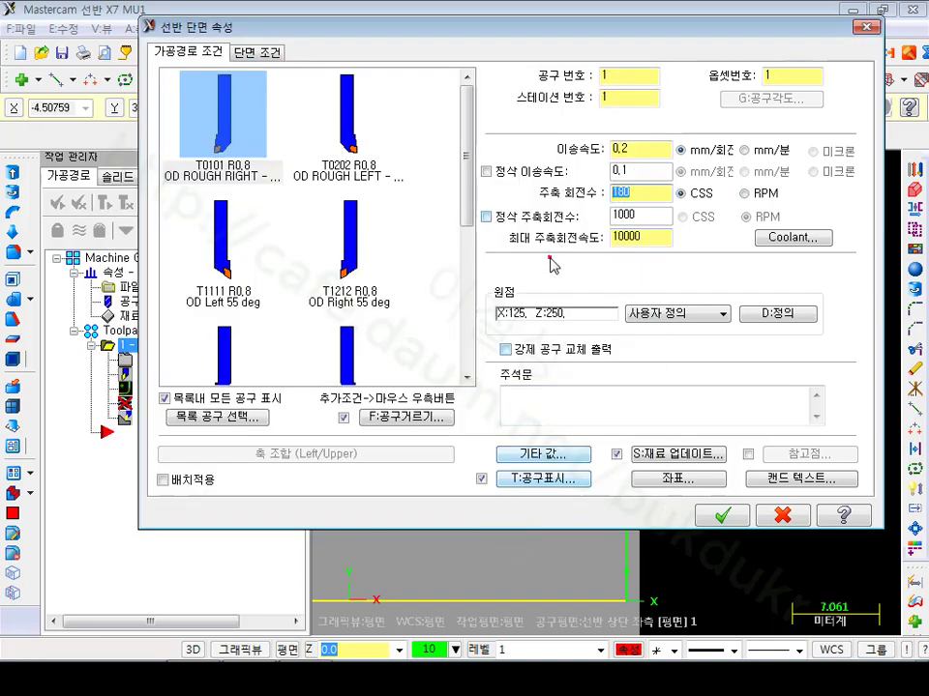
double_click(640, 237)
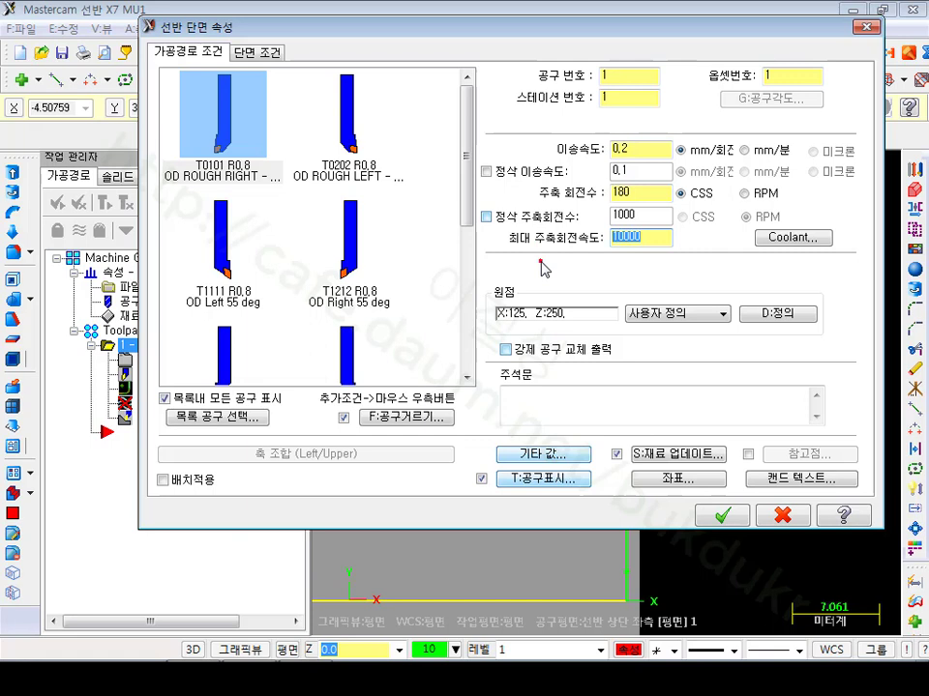
key(BackSpace)
text(1800)
double_click(624, 239)
text(2000)
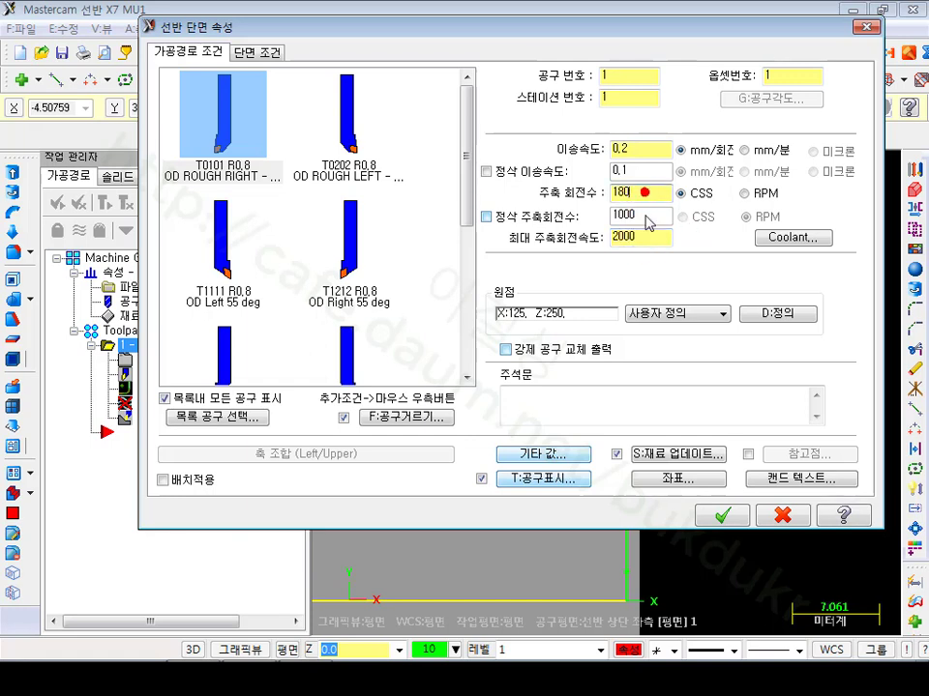
click(644, 236)
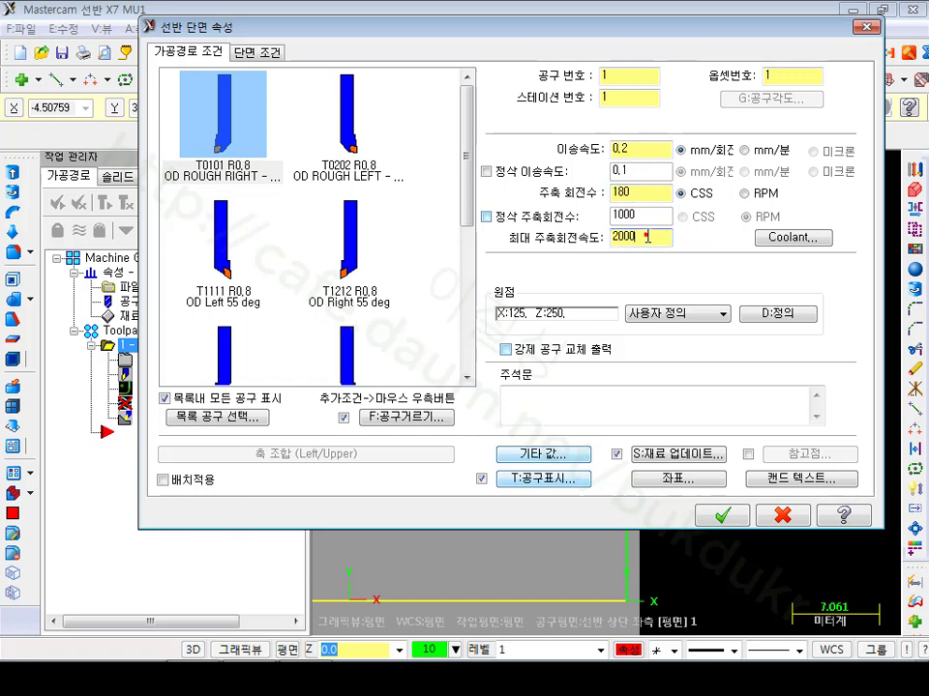
click(642, 193)
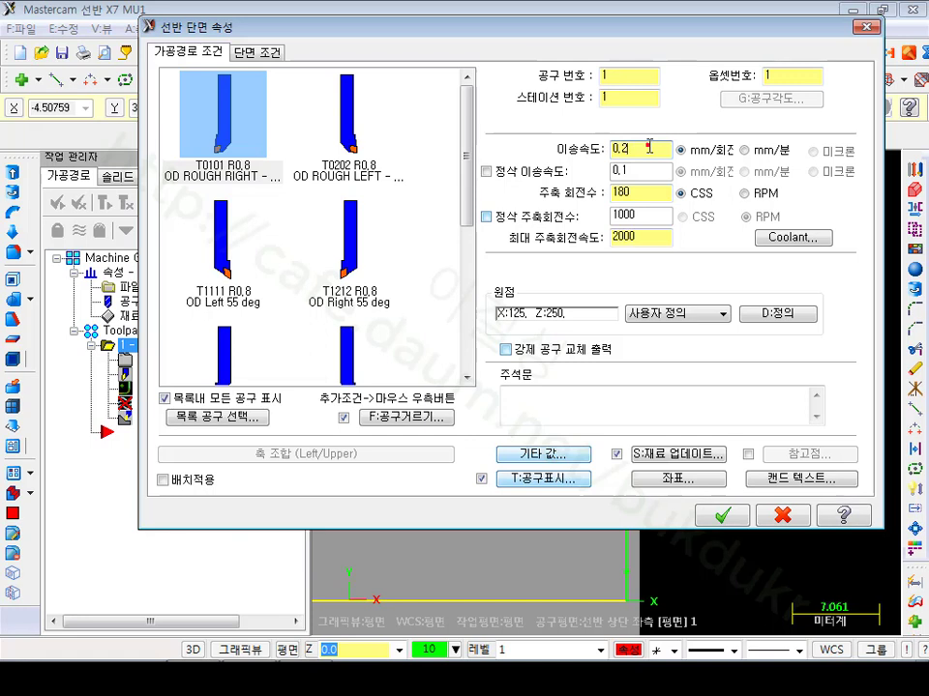
In the face parameters, set the stock to leave to 0.2 and generate the facing toolpath.
click(257, 51)
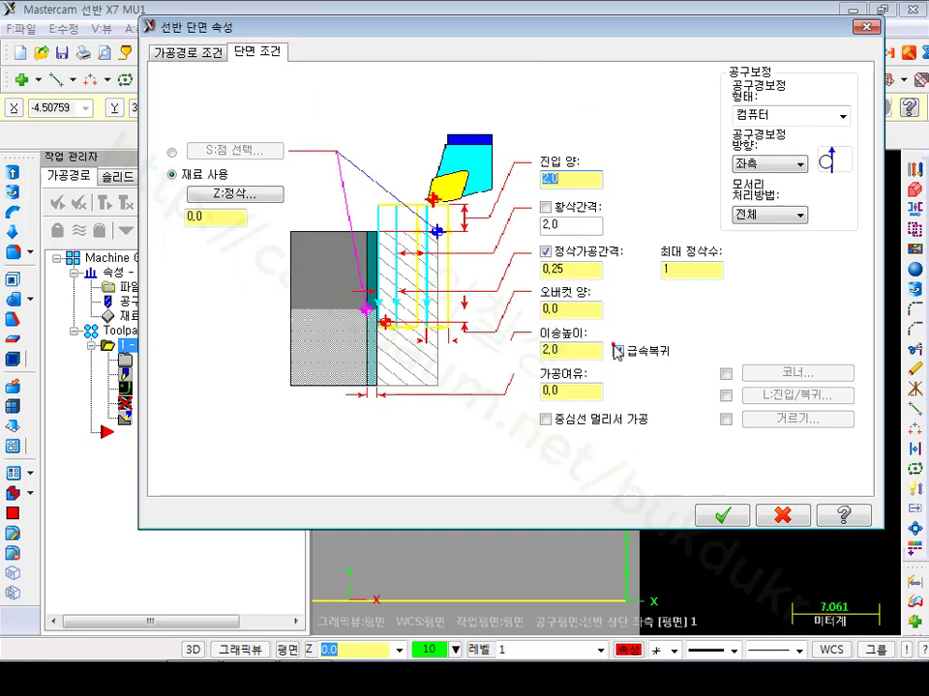
click(207, 214)
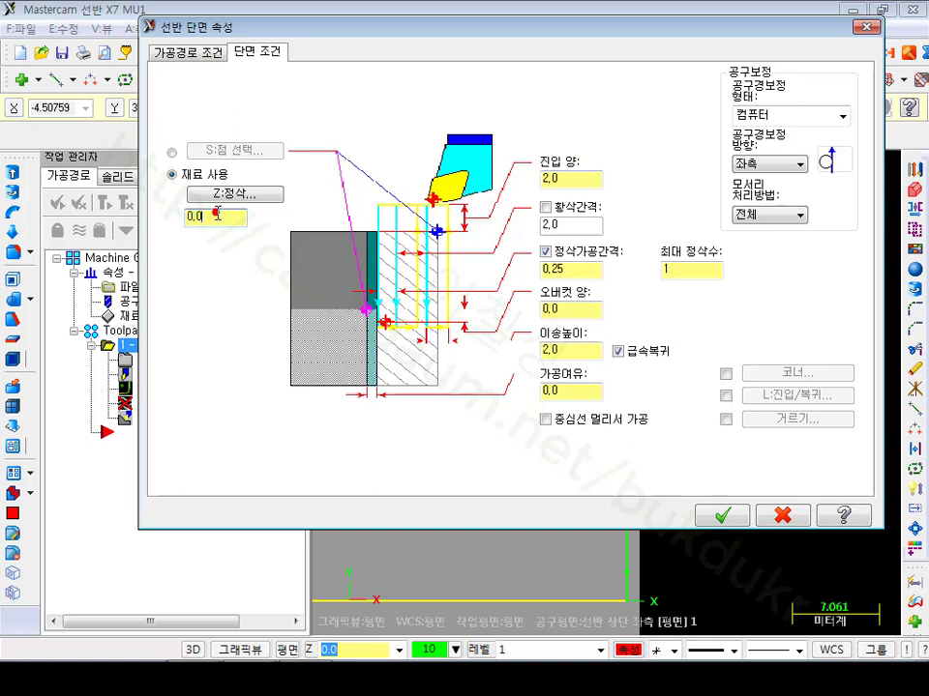
click(581, 388)
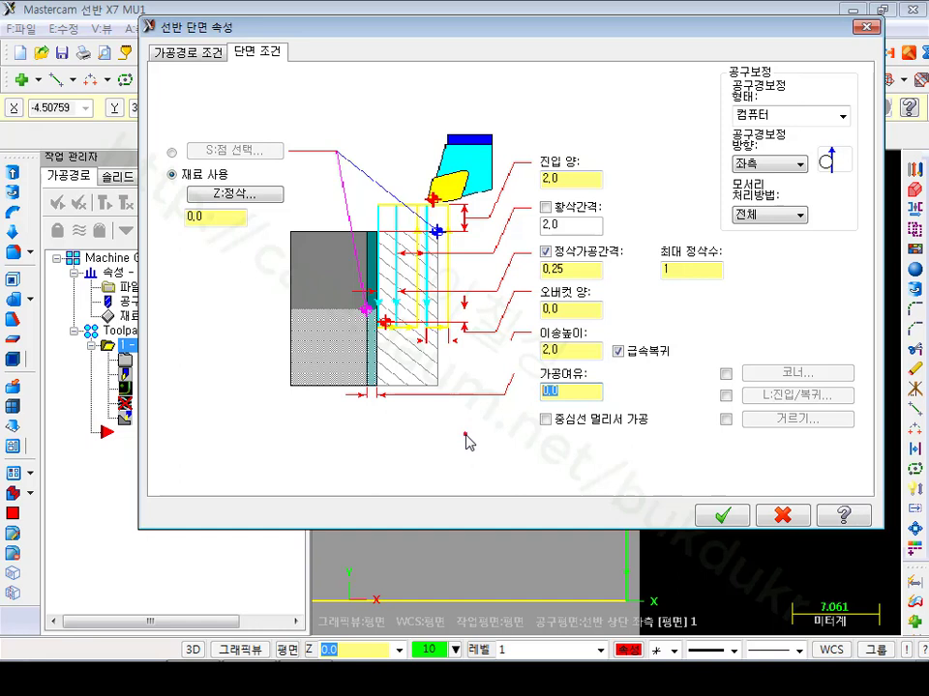
text(0)
key(Return)
double_click(546, 179)
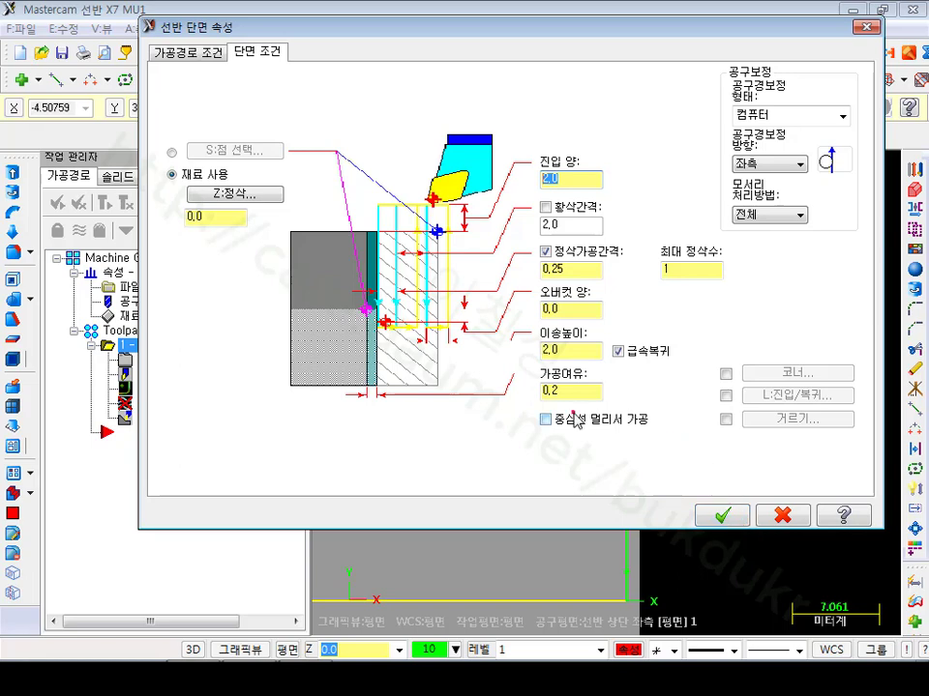
click(571, 391)
click(718, 518)
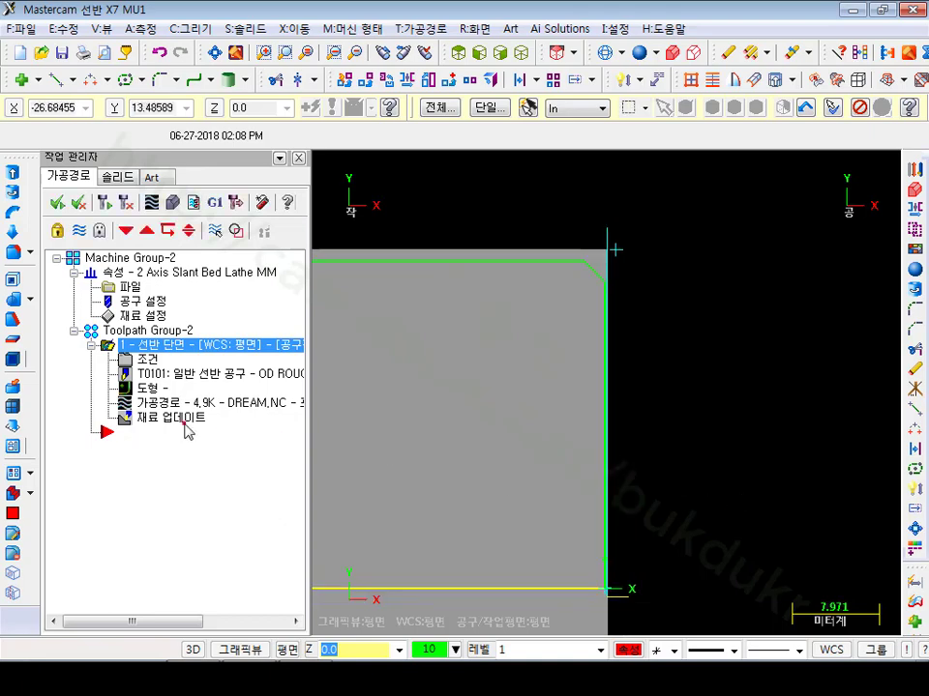
Backplot the facing toolpath with the cutting tool displayed.
click(162, 401)
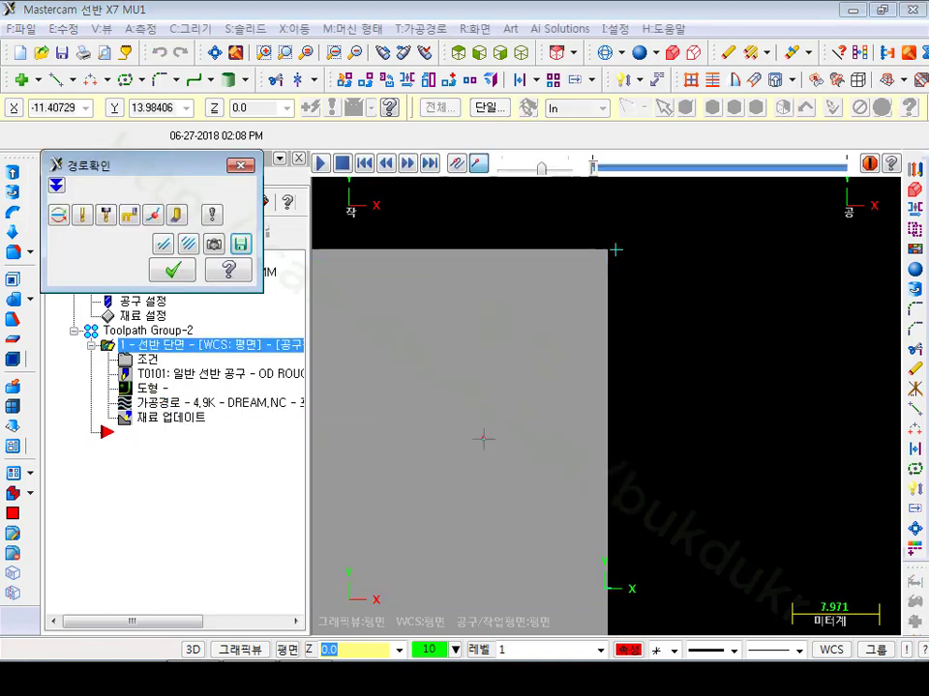
scroll(454, 431, down, 1)
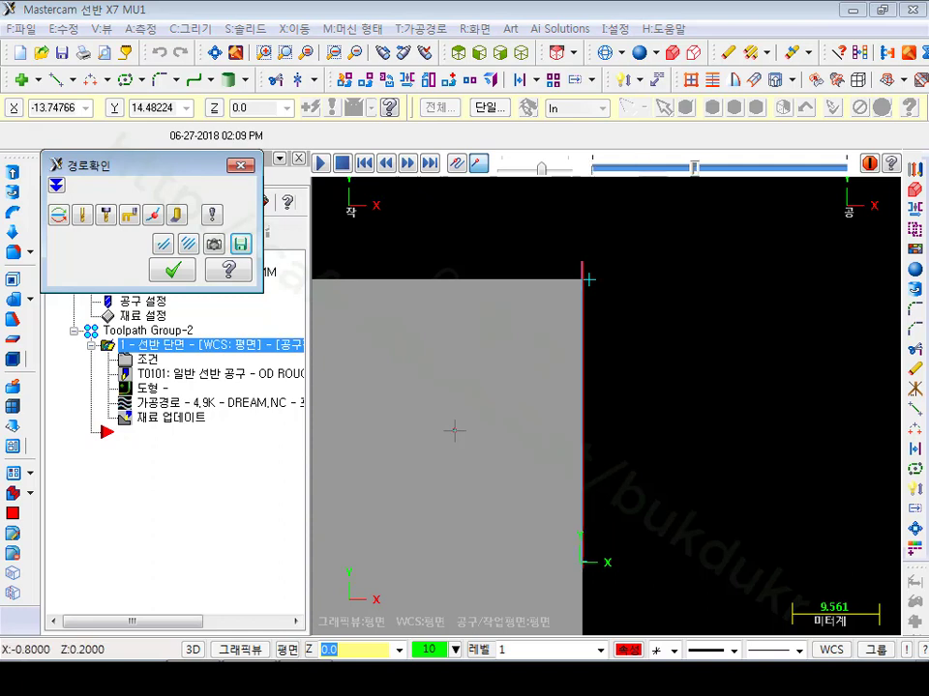
click(86, 214)
click(85, 215)
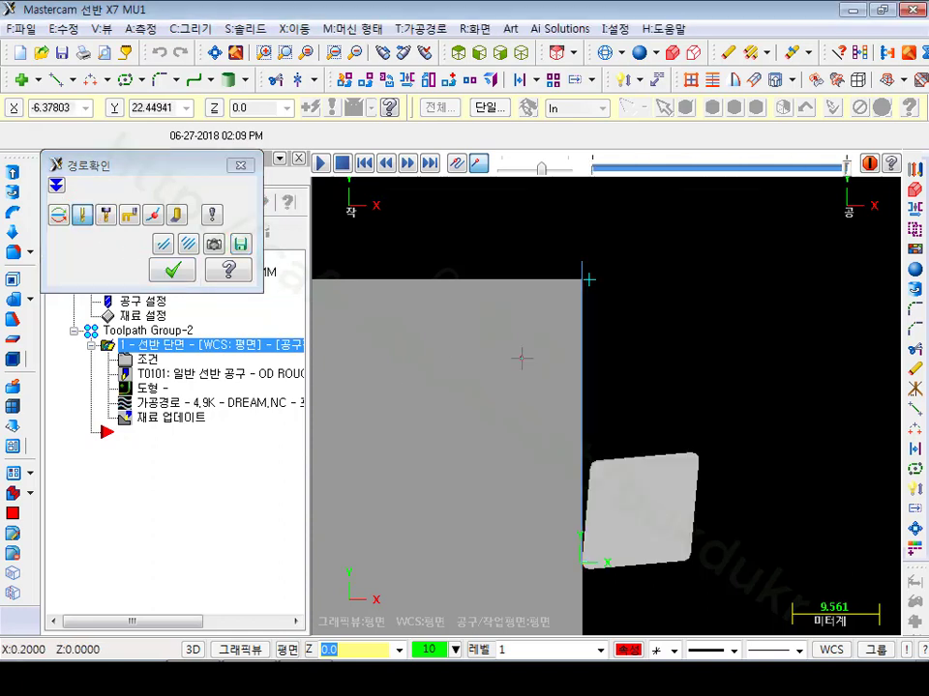
Display the tool holder in the facing backplot and run the tool's approach to the stock face.
click(108, 215)
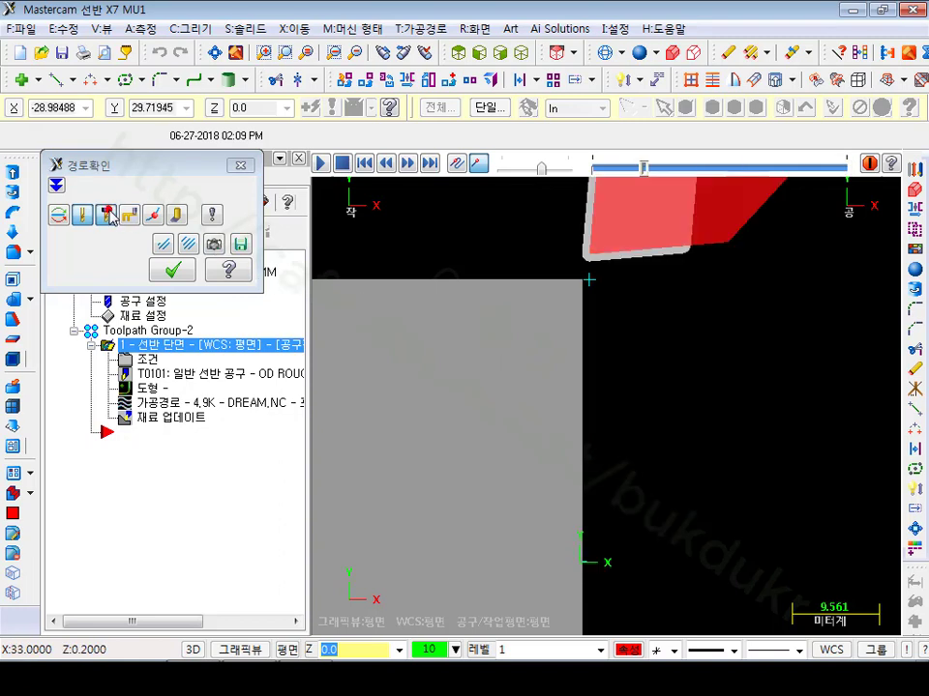
scroll(456, 450, down, 2)
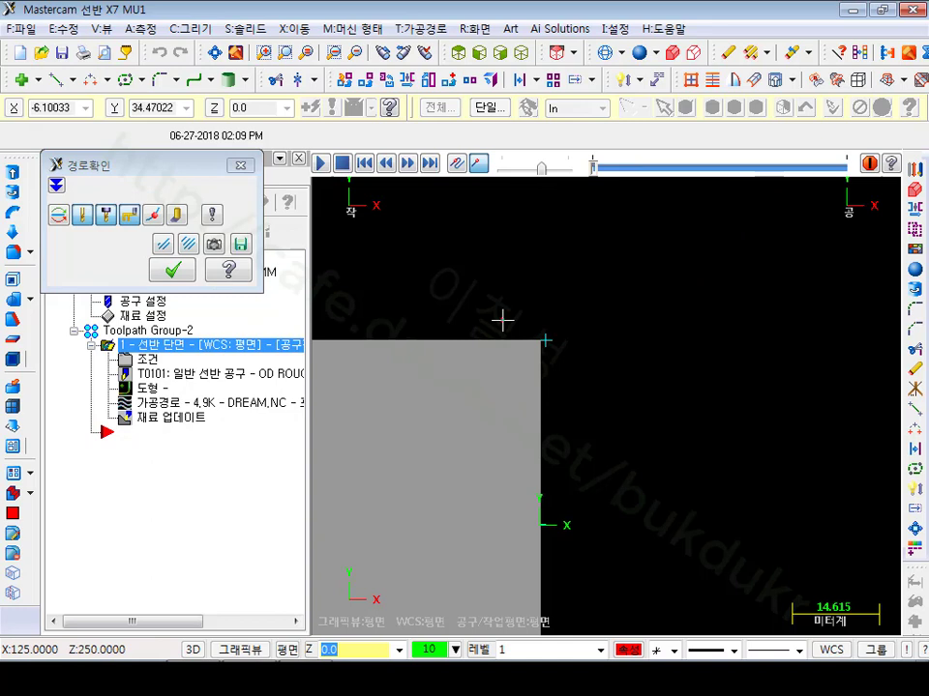
scroll(543, 464, down, 2)
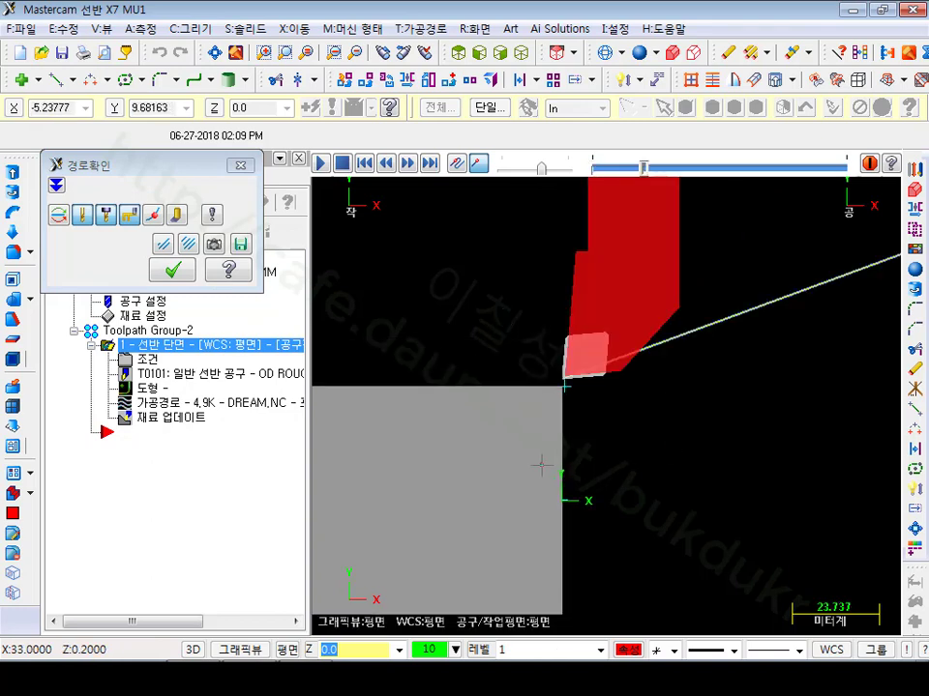
scroll(599, 464, up, 2)
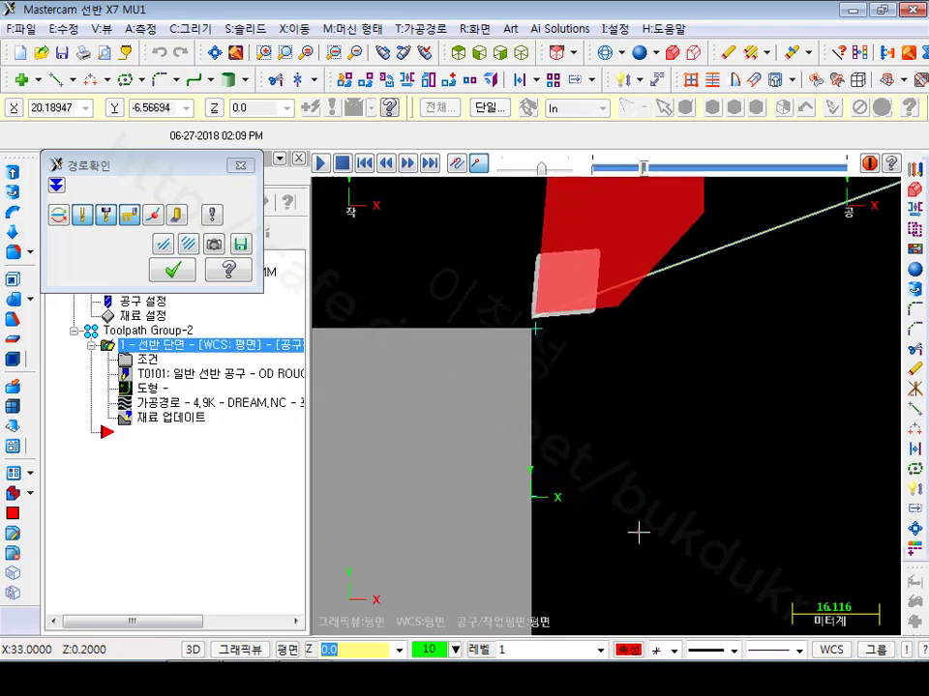
Slow down the facing backplot, play the cut through to the tool's retract, and close the backplot.
click(522, 169)
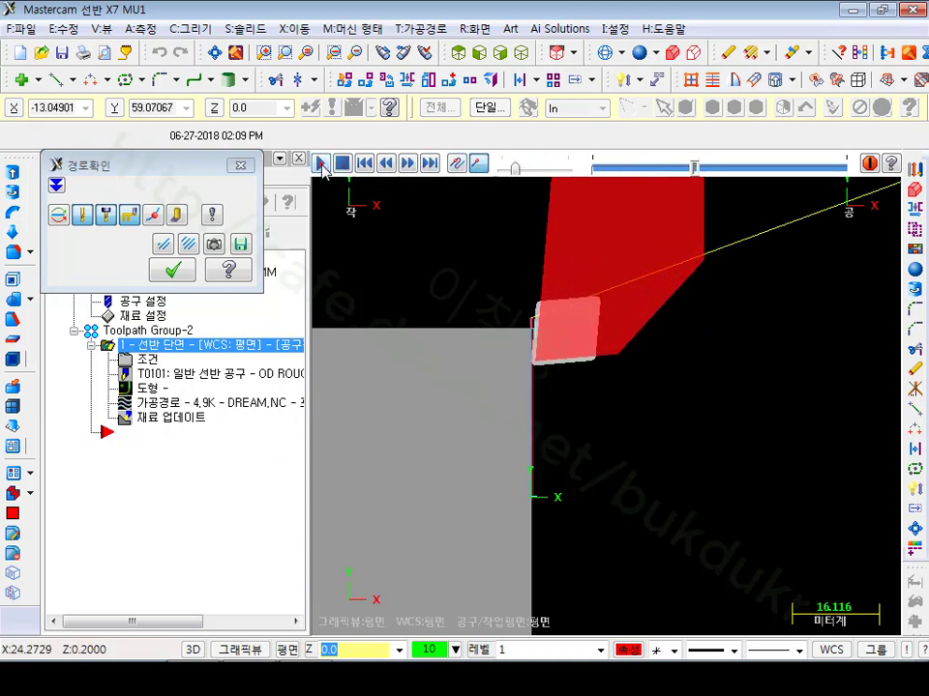
scroll(546, 532, up, 5)
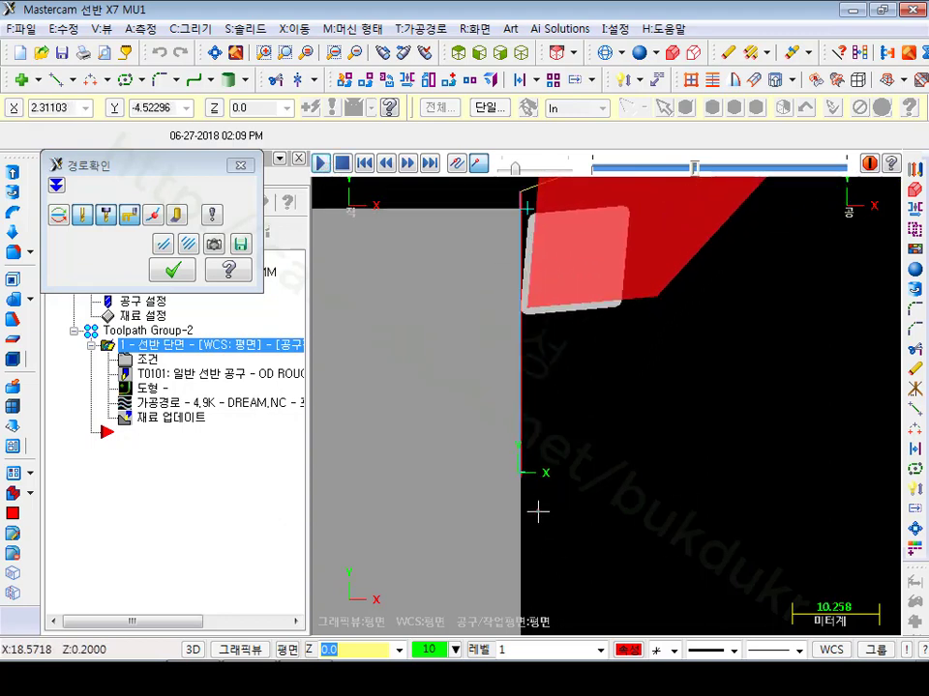
scroll(527, 477, up, 2)
scroll(552, 474, down, 3)
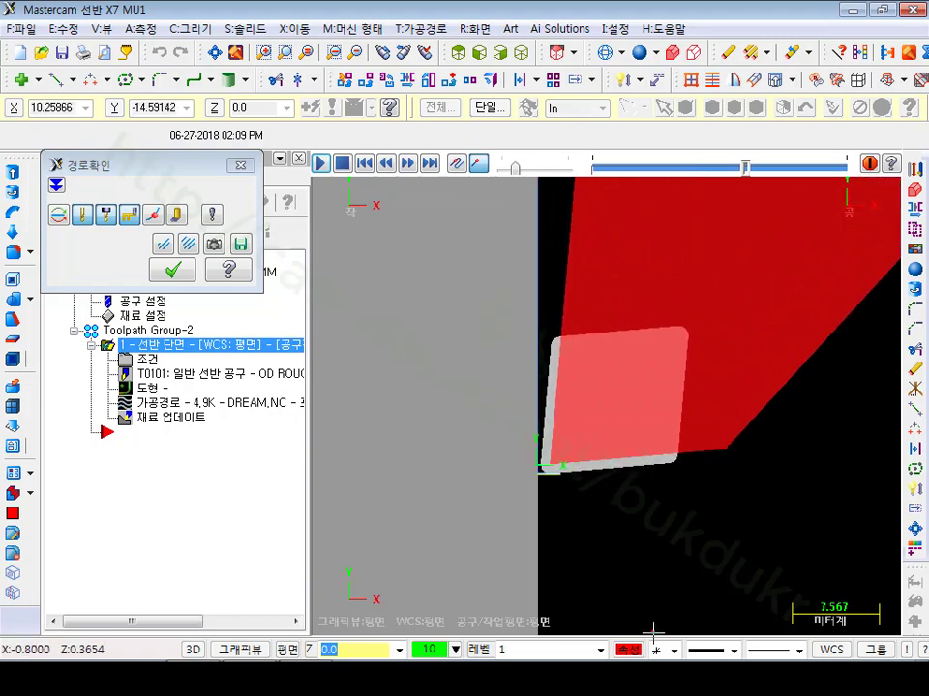
scroll(654, 633, down, 4)
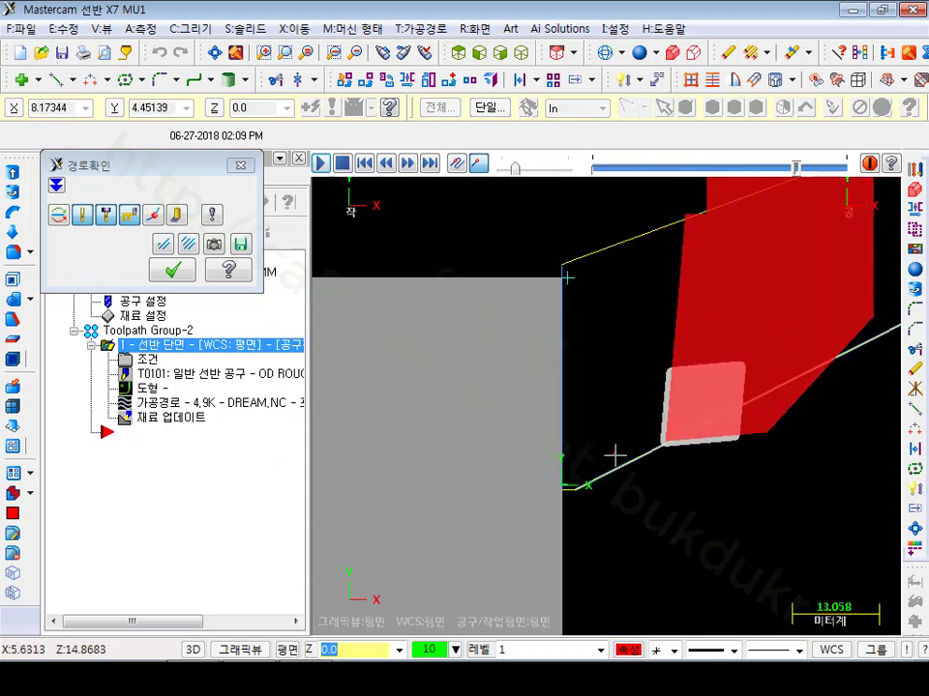
scroll(622, 440, down, 2)
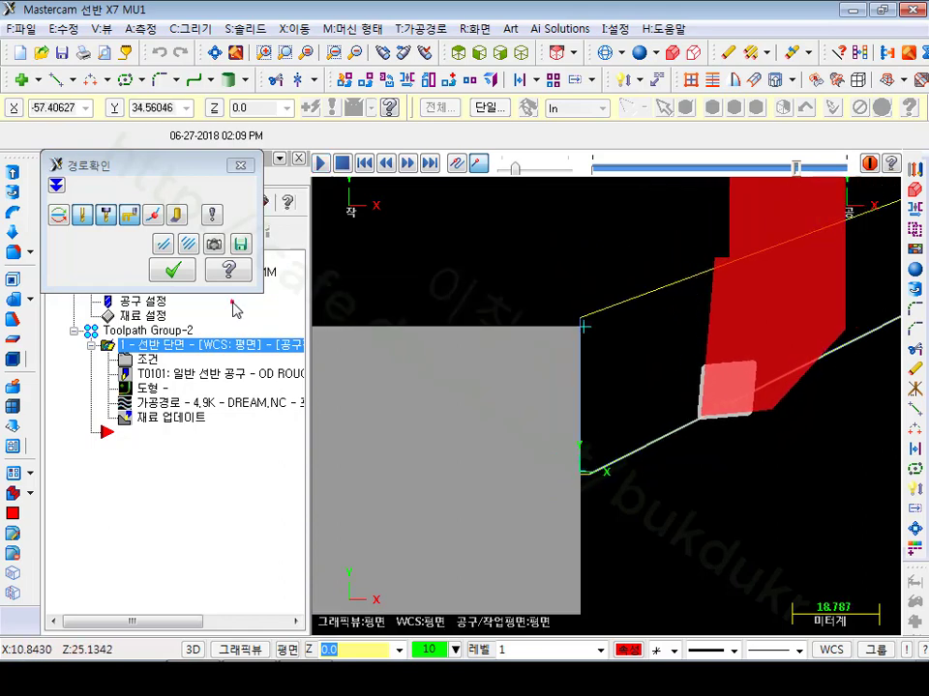
click(170, 273)
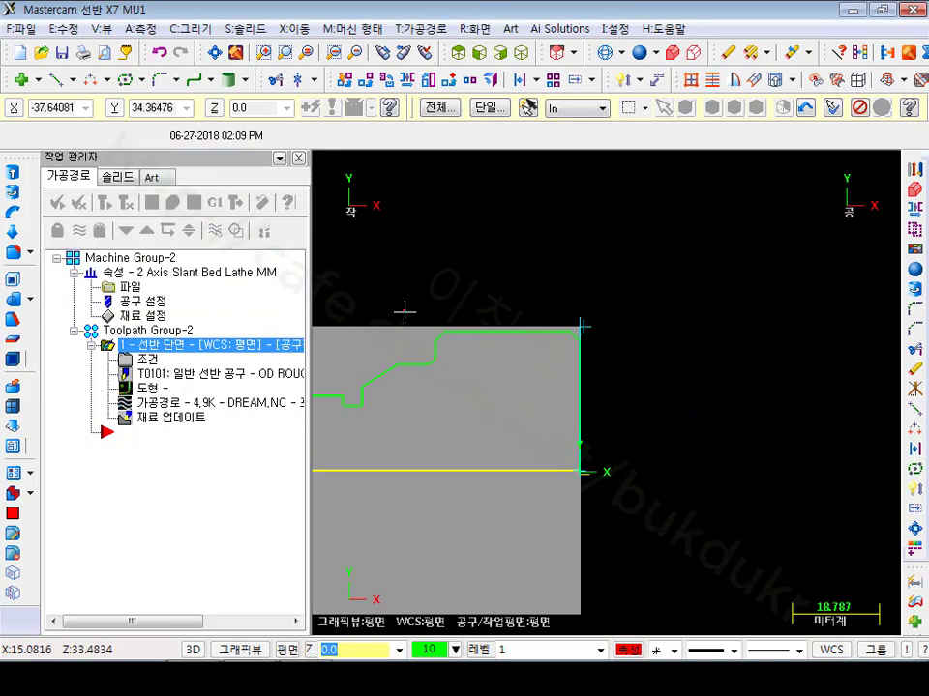
Start a finish toolpath and chain the profile from the front chamfer through the large outer diameter line.
scroll(404, 310, up, 2)
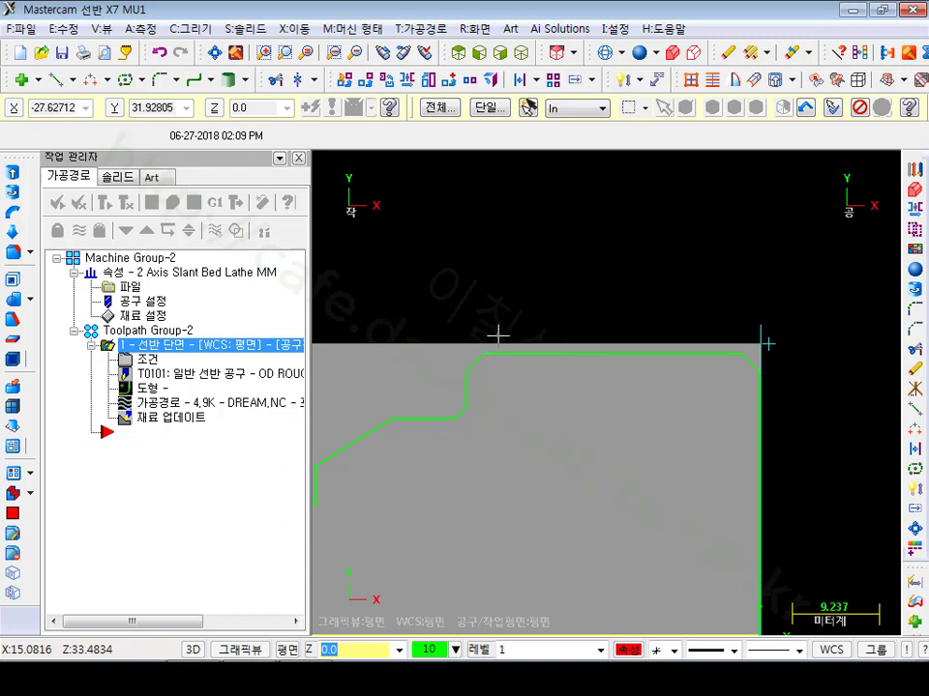
click(123, 345)
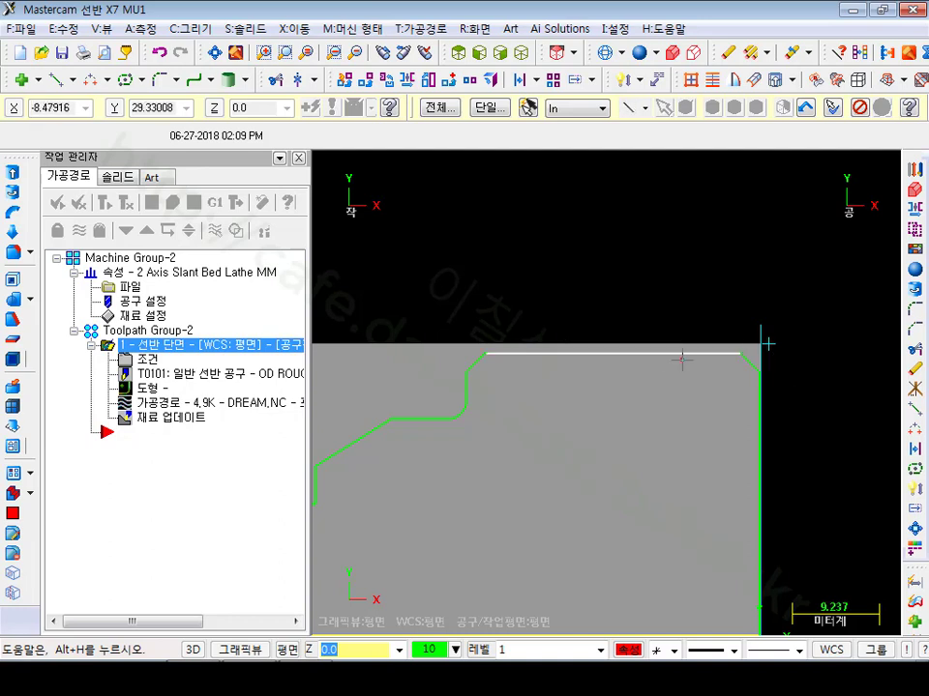
click(419, 28)
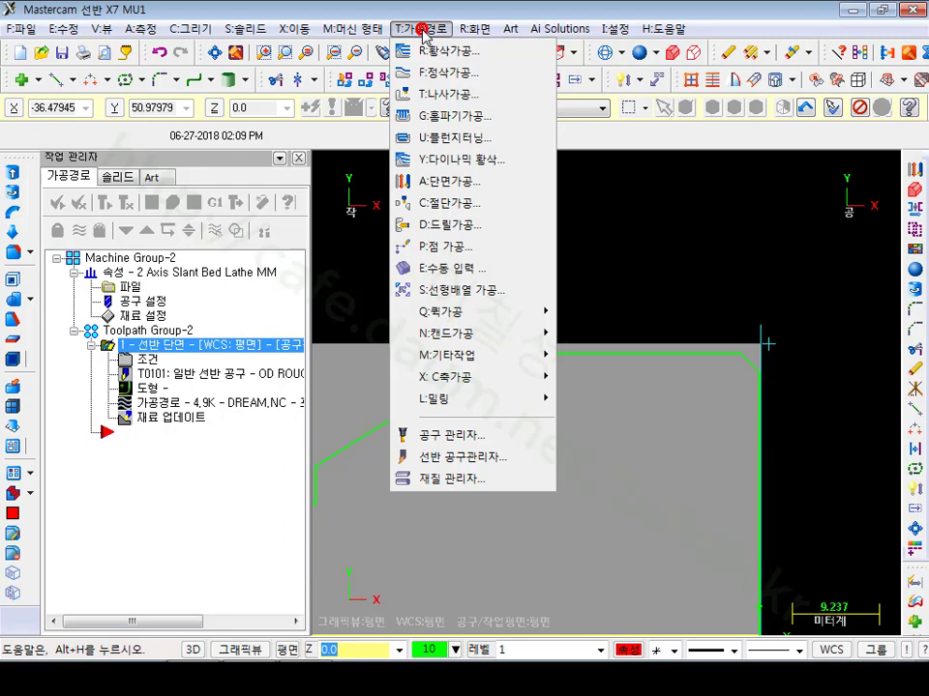
click(447, 74)
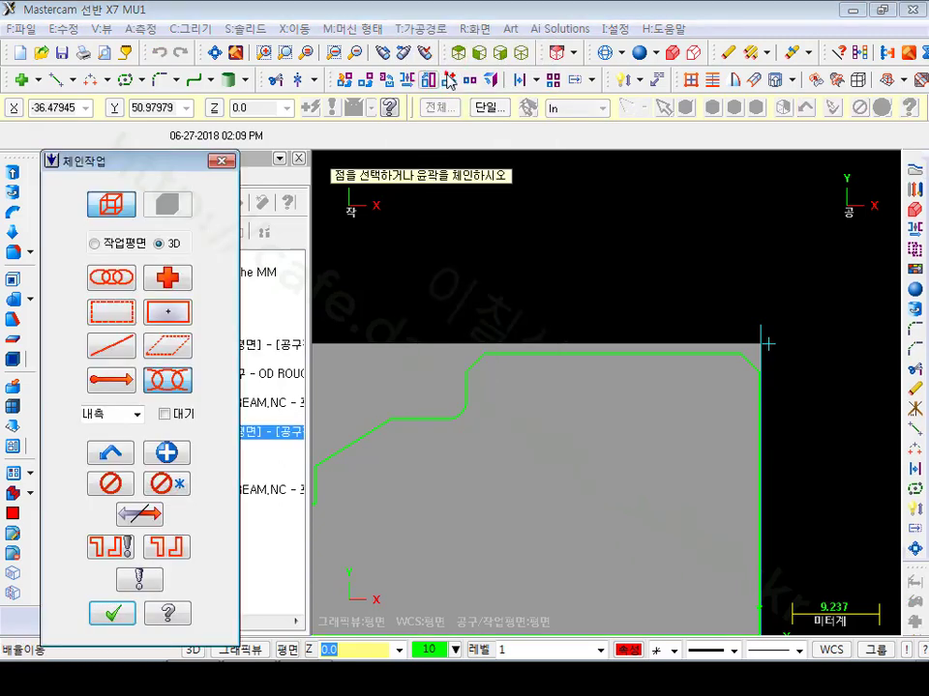
click(752, 364)
click(514, 352)
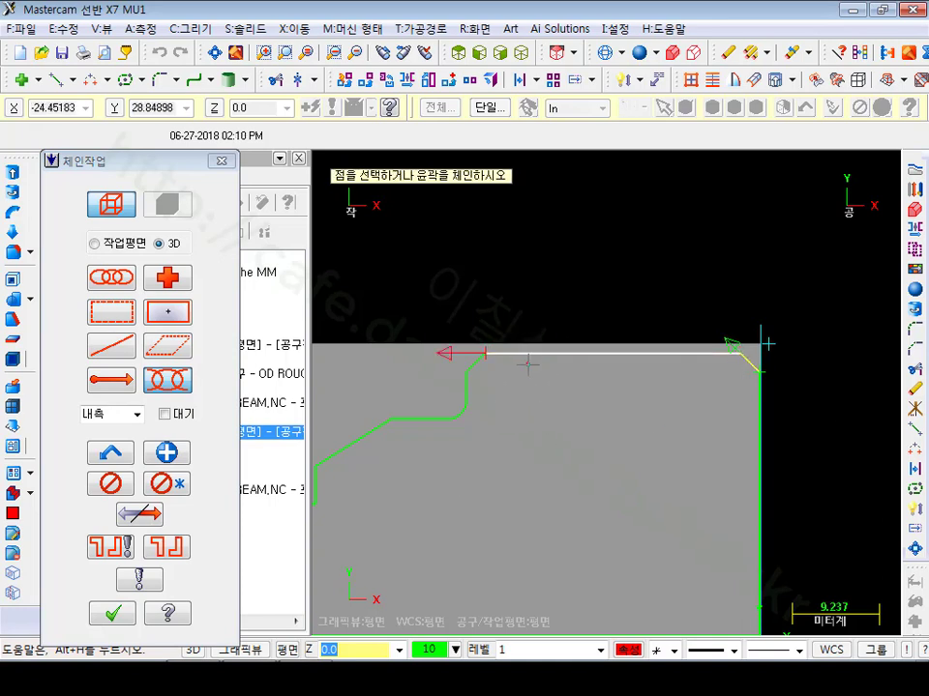
click(97, 612)
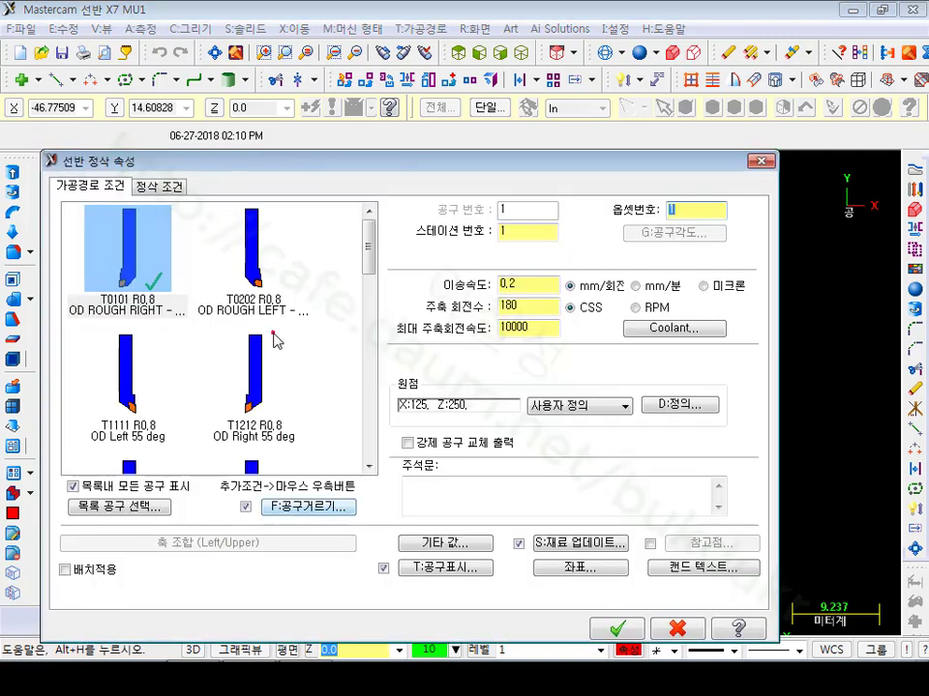
Keep roughing tool T0101 for the finish operation and set the maximum spindle speed to 2000.
click(122, 265)
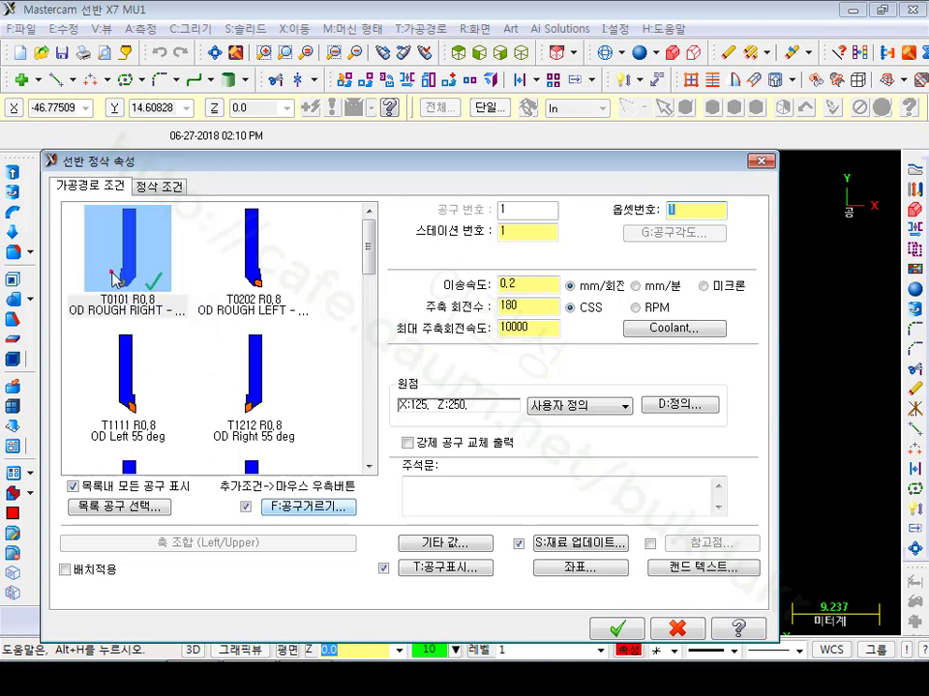
click(429, 262)
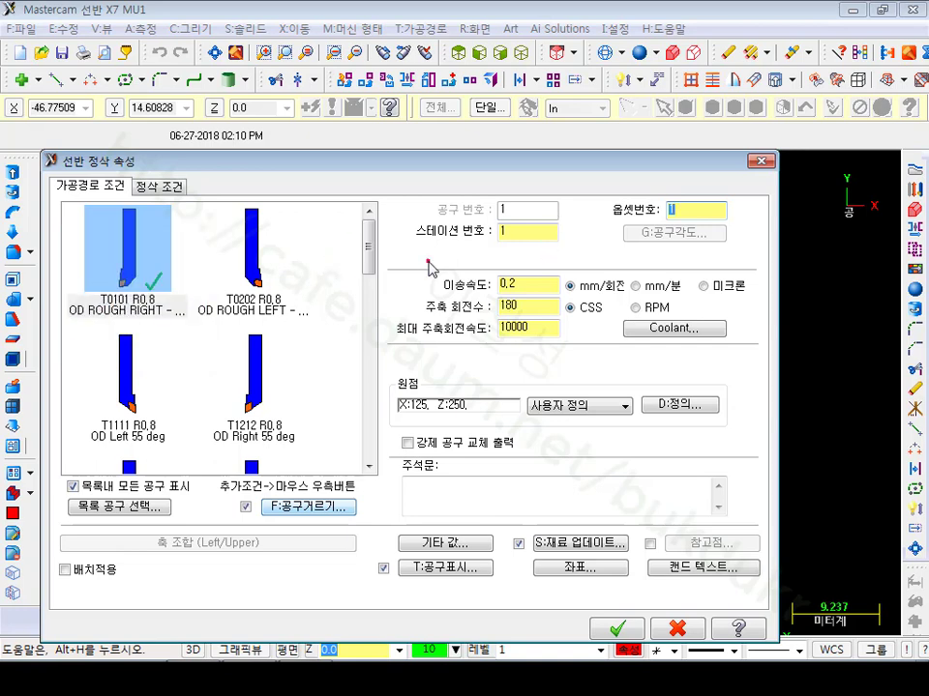
double_click(534, 331)
text(20)
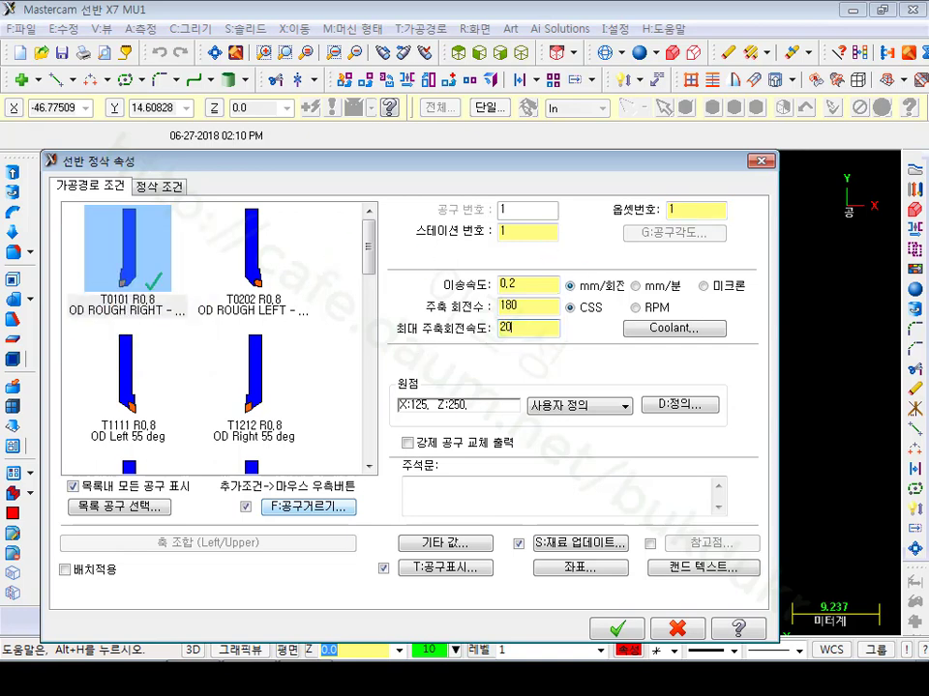
click(535, 305)
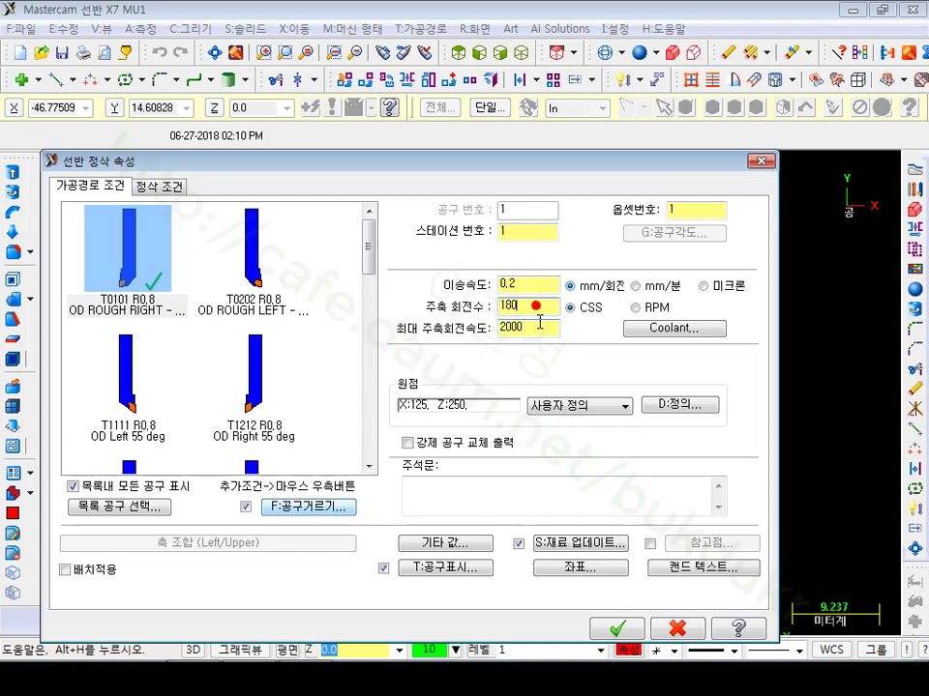
In the finish parameters, set the stock to leave to 0.2 in both X and Z and generate the toolpath.
click(158, 186)
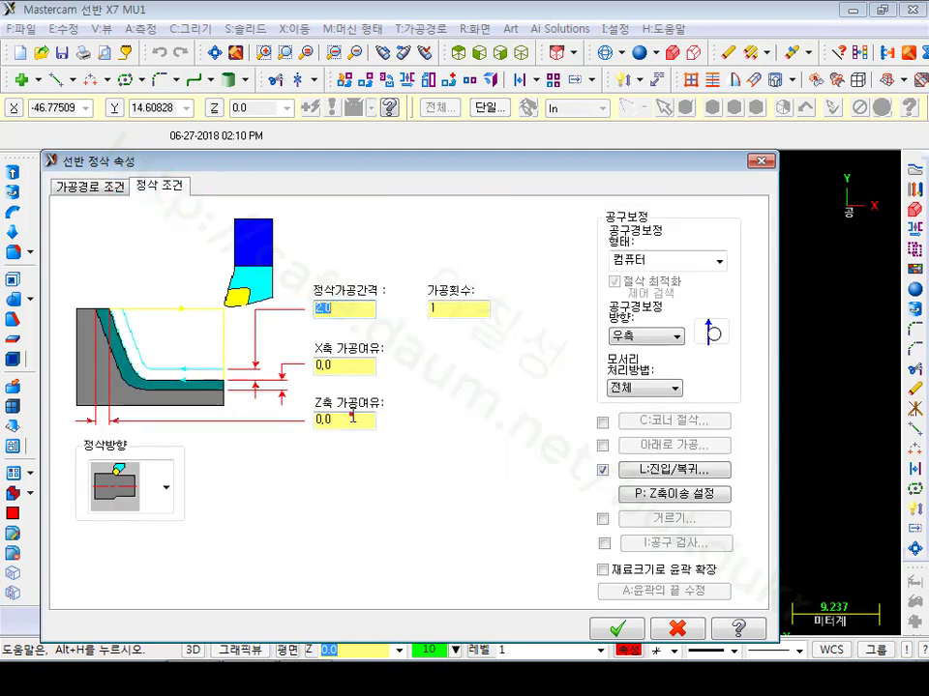
click(326, 366)
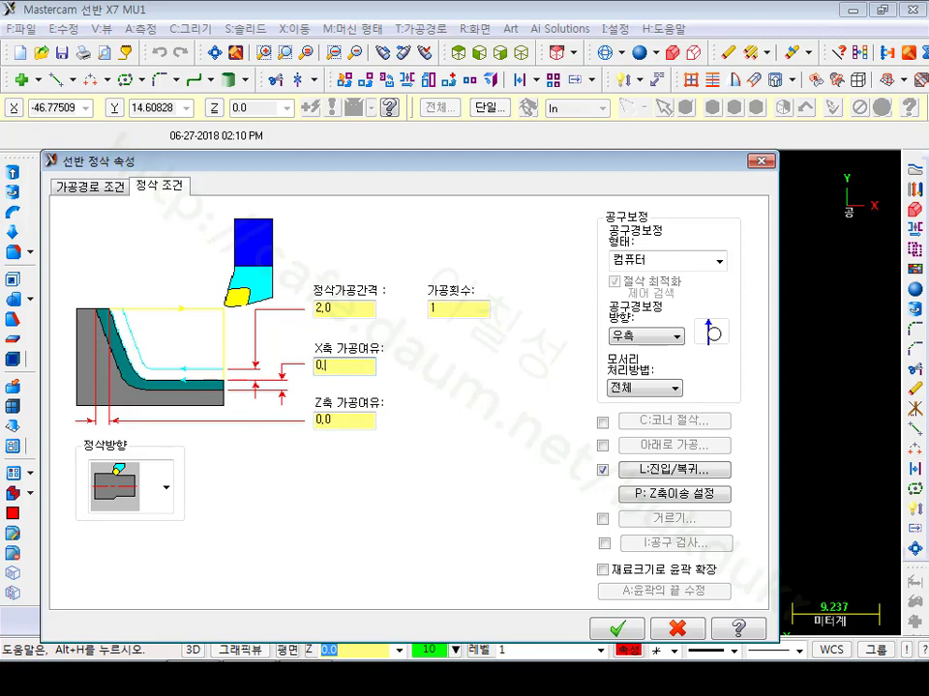
click(341, 418)
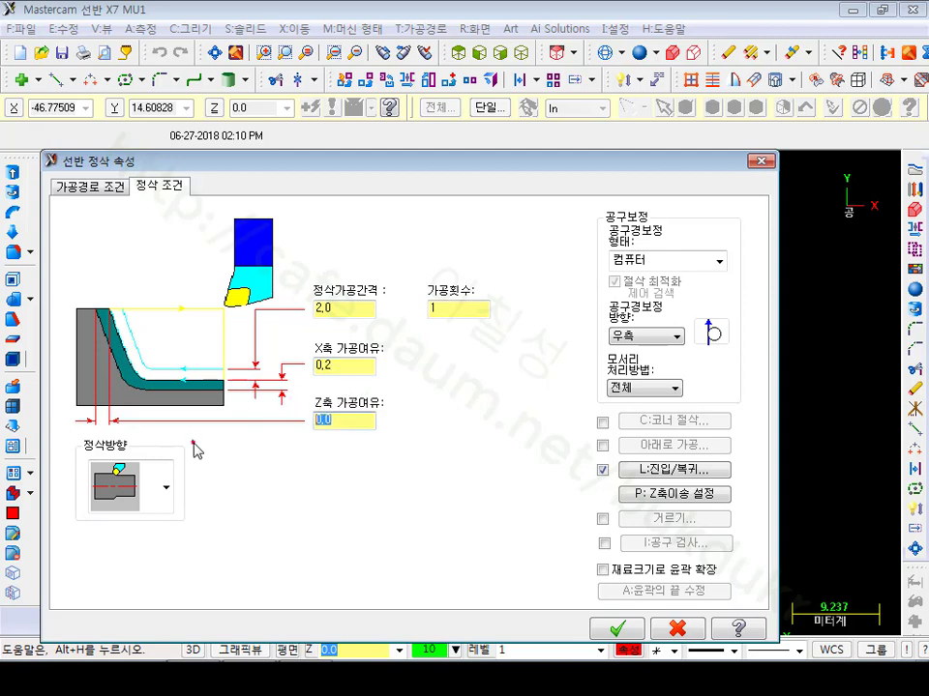
text(0,2)
click(619, 630)
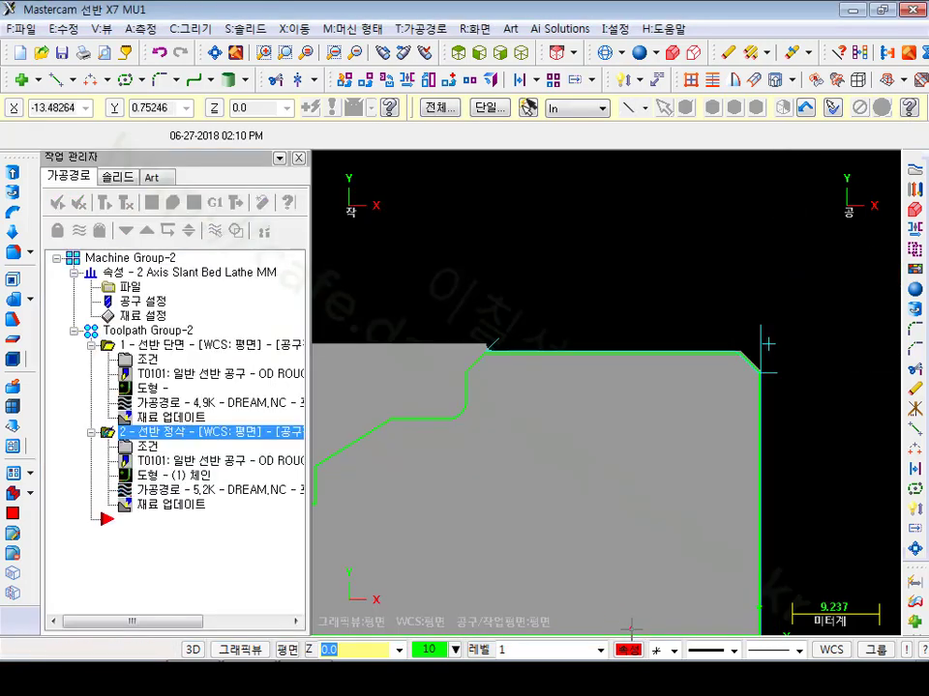
Backplot the finish toolpath along the chamfer and large outer diameter, and close the backplot.
click(158, 489)
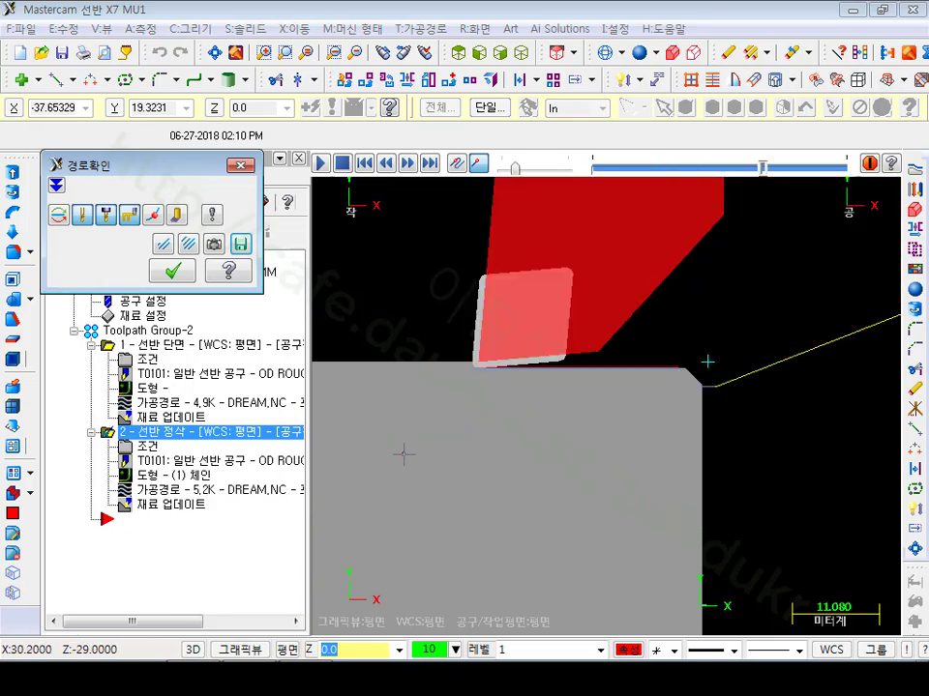
scroll(667, 326, down, 3)
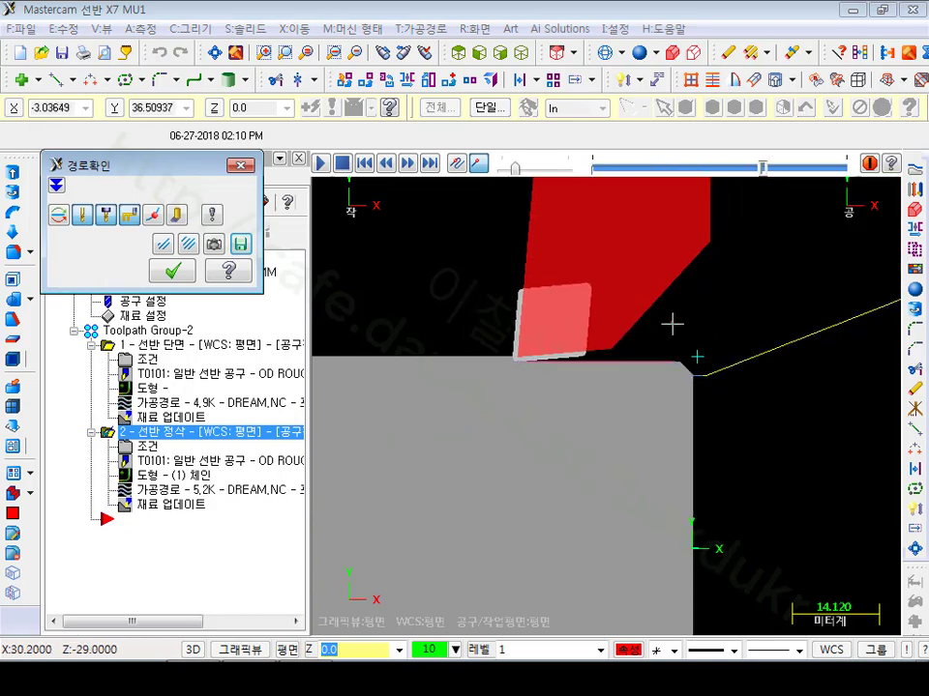
click(174, 271)
Examine the finish toolpath at the front chamfer up close, backplotting the tool nose to the chamfer start.
scroll(658, 338, up, 5)
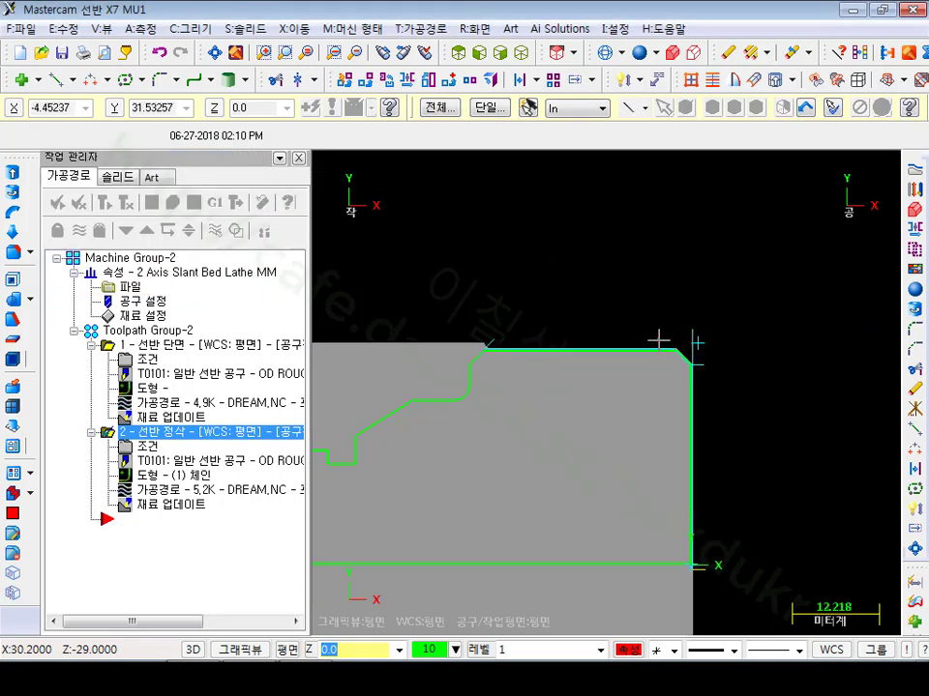
scroll(697, 365, up, 3)
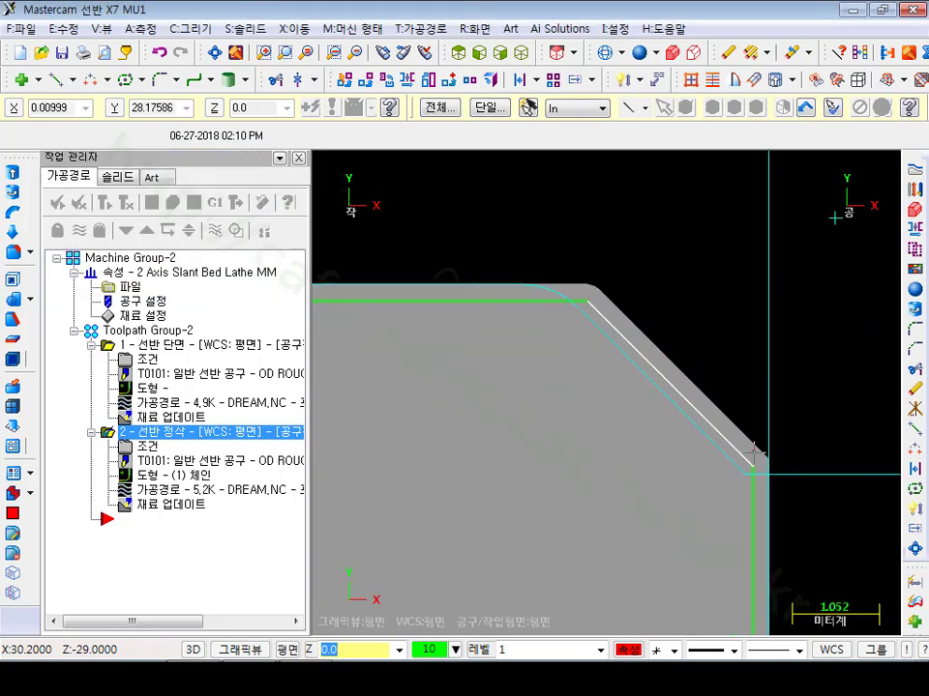
scroll(782, 445, up, 1)
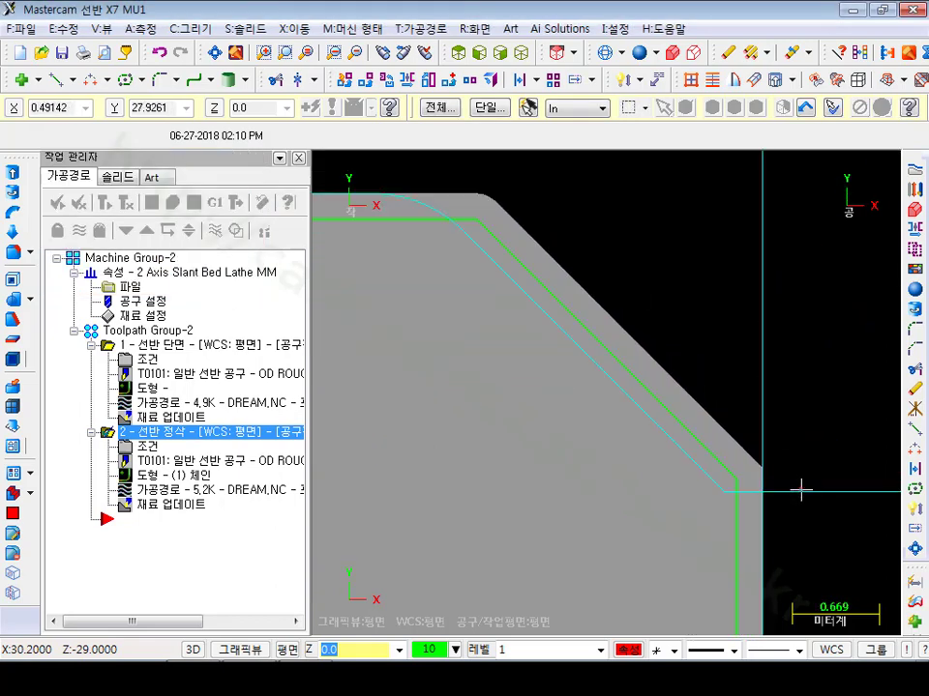
click(152, 202)
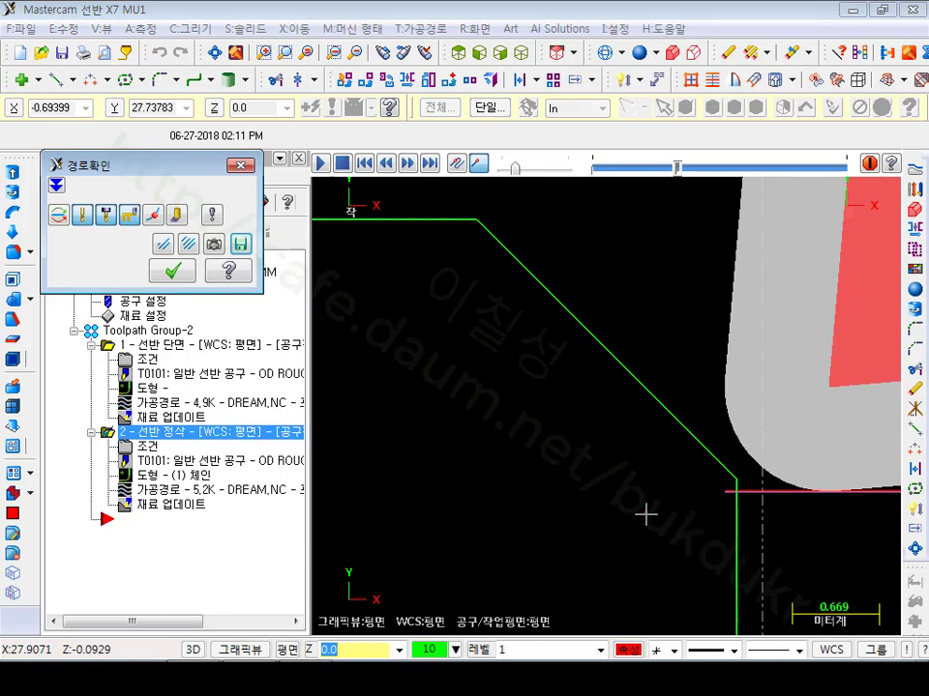
scroll(344, 473, down, 1)
scroll(711, 481, up, 1)
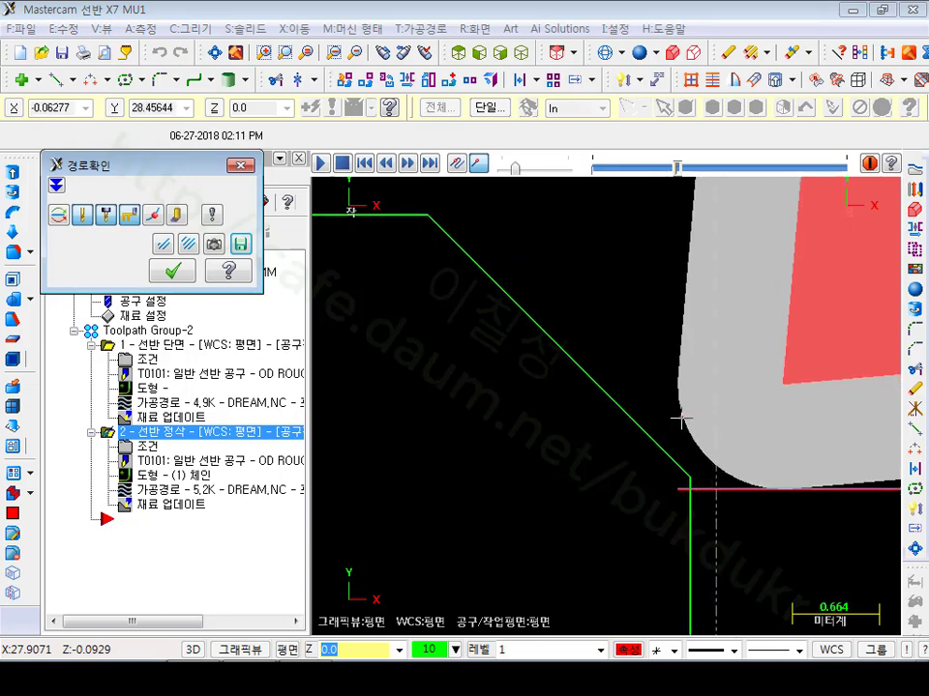
Launch the screen-drawing pen from local disk D and set its colour to red.
click(58, 682)
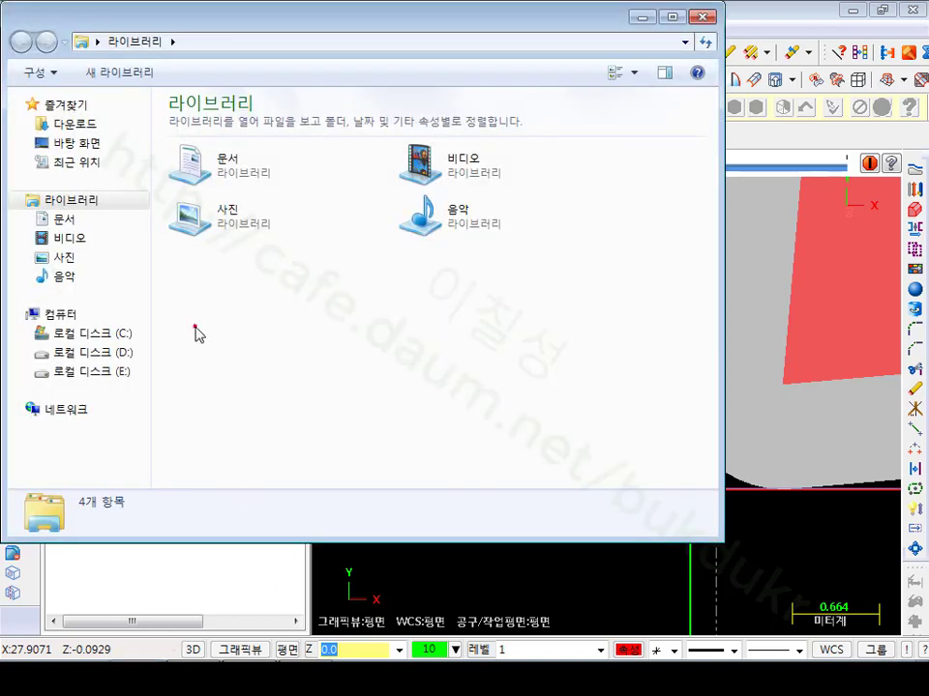
click(116, 352)
drag(223, 222, 380, 619)
click(705, 16)
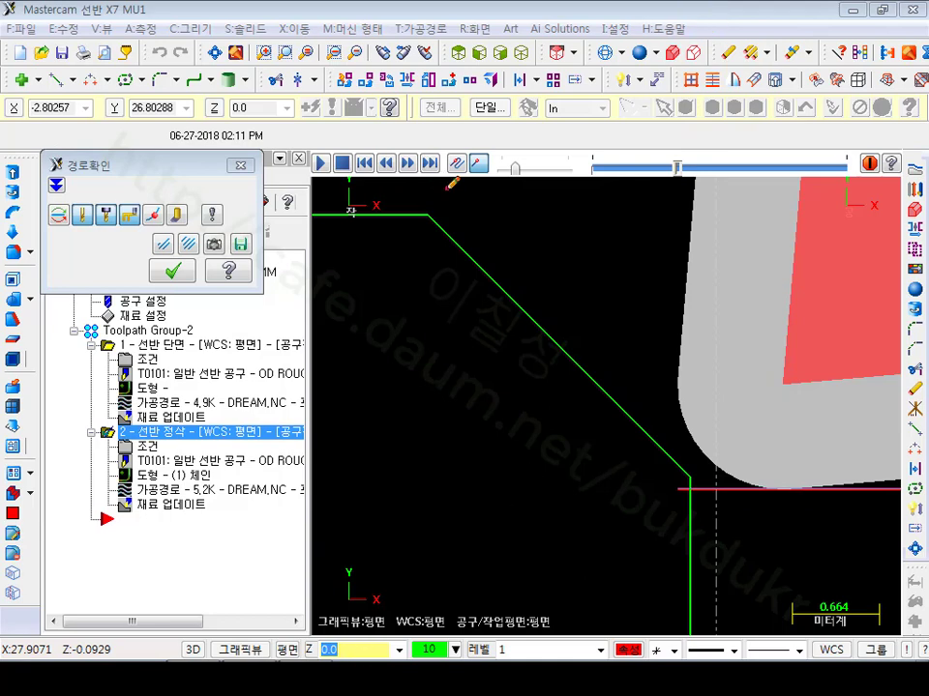
right_click(454, 184)
click(497, 229)
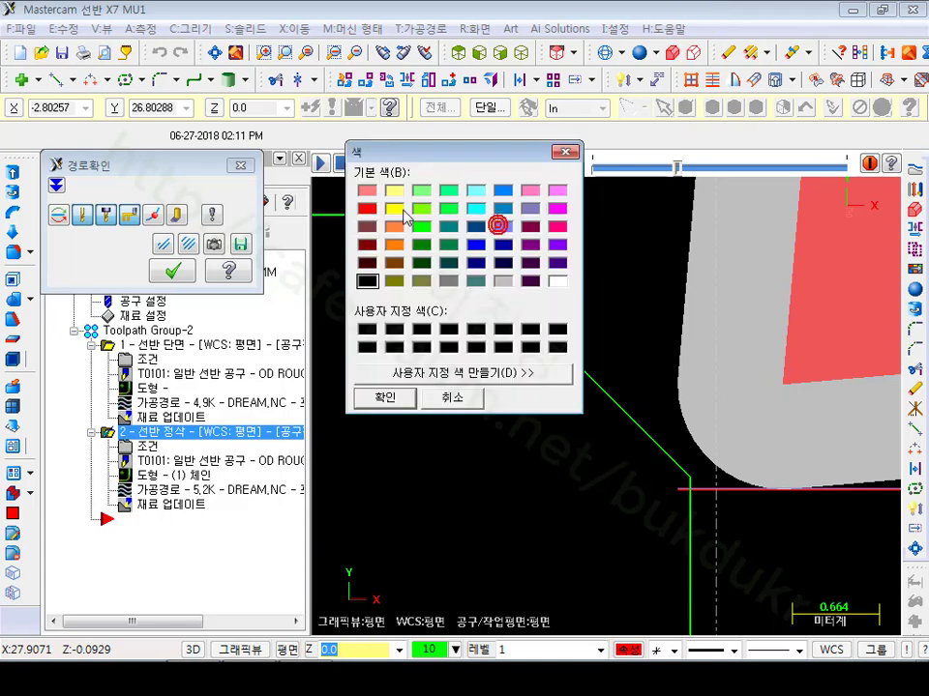
click(370, 211)
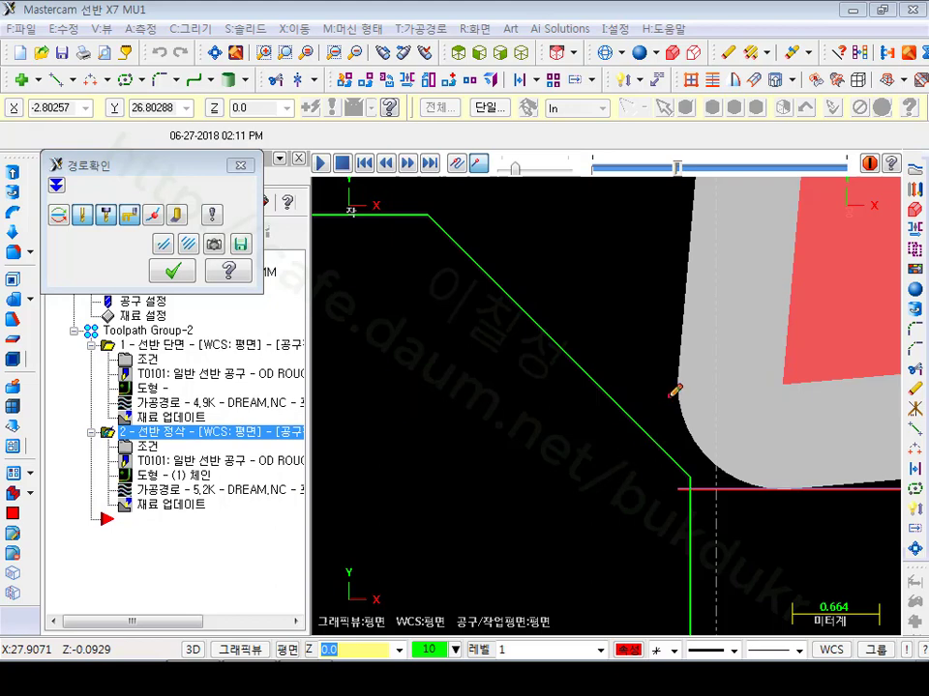
Mark the imaginary tool tip in red with a vertical and a horizontal line crossing at the chamfer start, and trace the nose radius.
drag(670, 255, 690, 563)
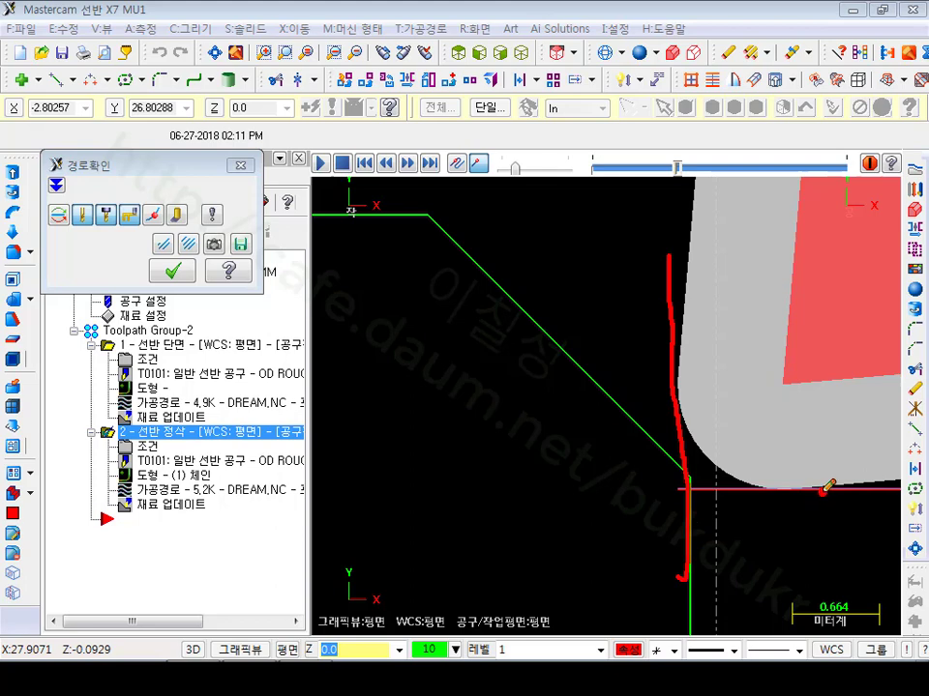
drag(823, 490, 489, 494)
mouse_move(691, 493)
mouse_down()
mouse_move(674, 501)
mouse_move(687, 480)
mouse_up()
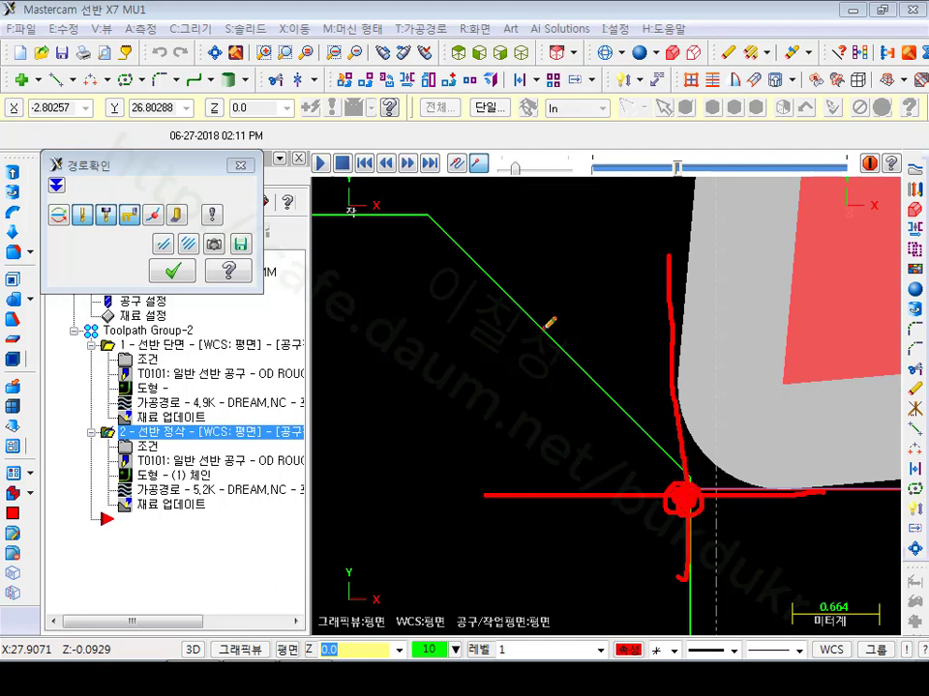
mouse_move(677, 384)
mouse_down()
mouse_move(697, 440)
mouse_move(714, 459)
mouse_move(781, 489)
mouse_up()
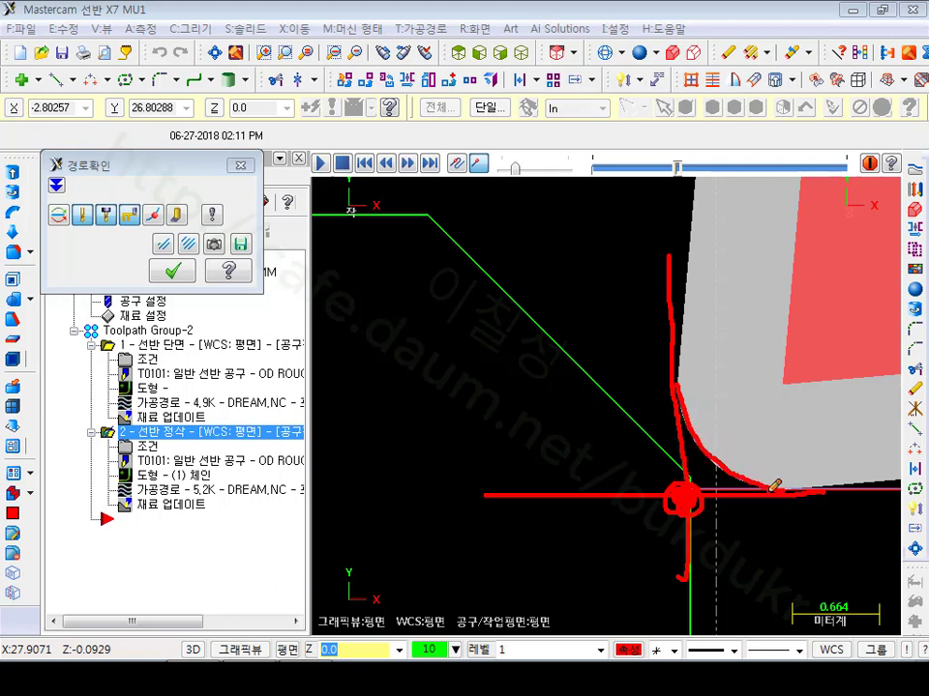
mouse_move(688, 414)
mouse_down()
mouse_move(712, 455)
mouse_move(784, 486)
mouse_up()
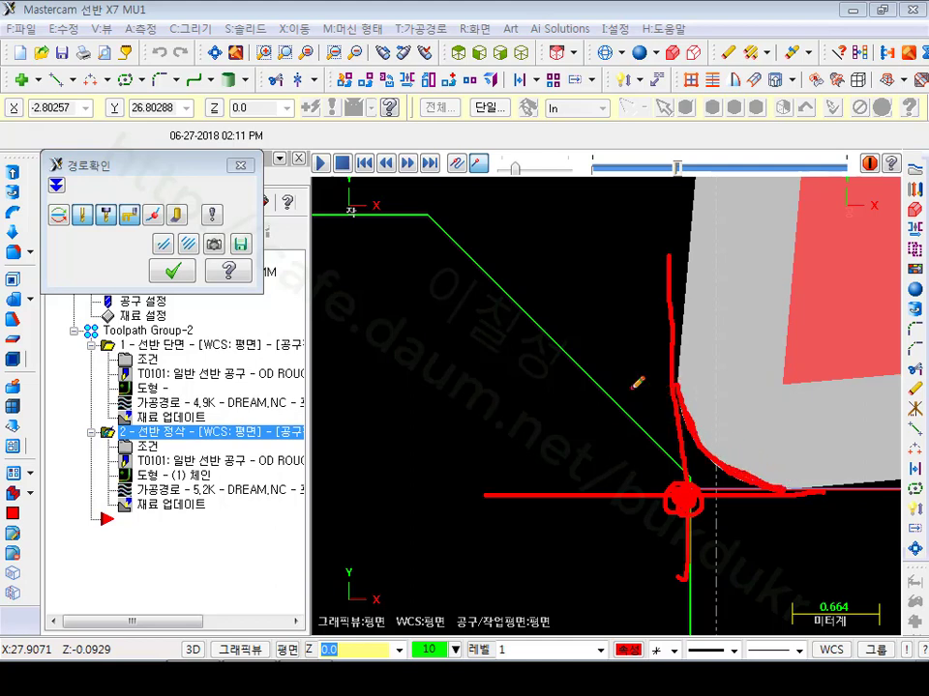
Draw red lines parallel to the chamfer on both sides of it, and close the screen-drawing pen.
mouse_move(449, 215)
mouse_down()
mouse_move(530, 276)
mouse_move(653, 409)
mouse_up()
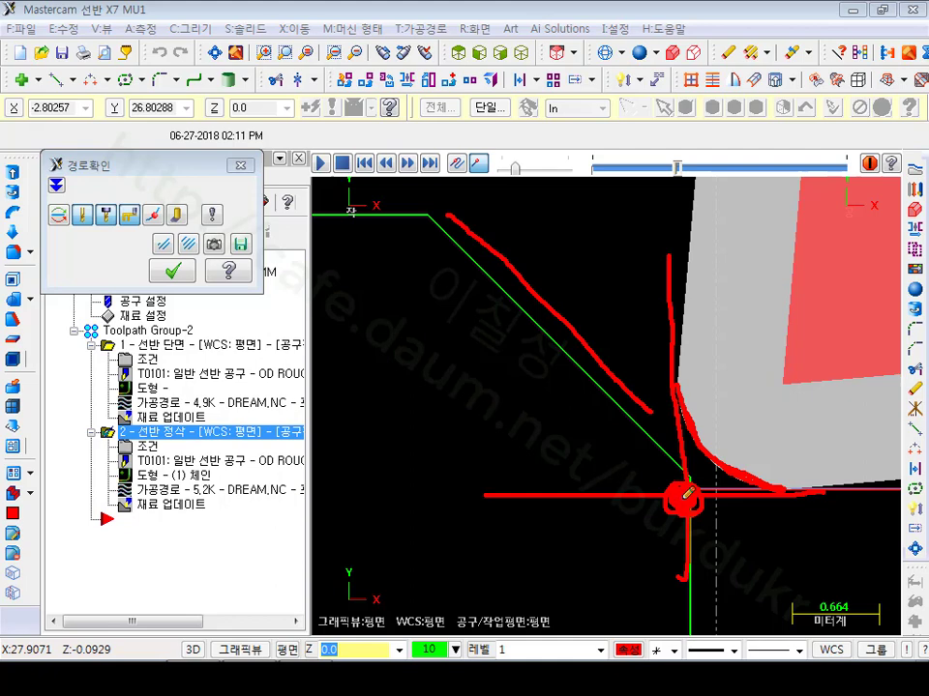
drag(389, 220, 638, 477)
right_click(482, 424)
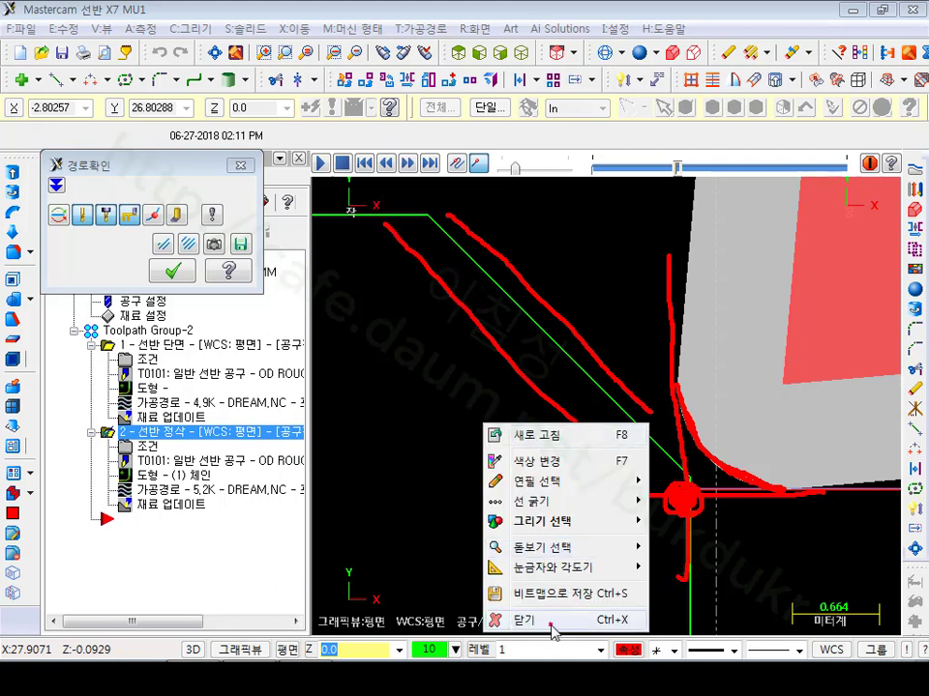
click(551, 677)
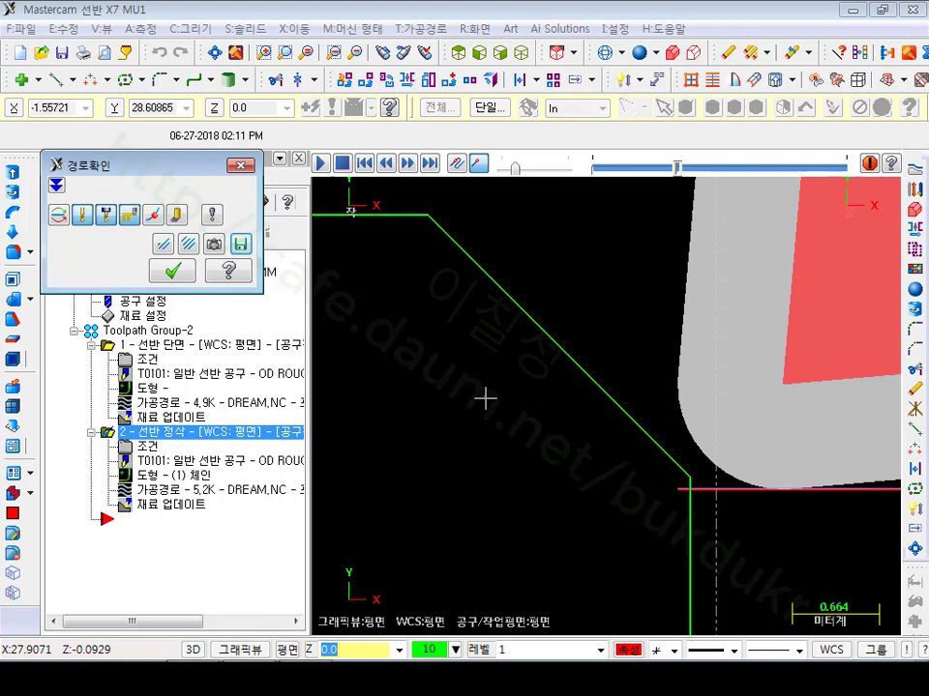
Backplot the tool up the chamfer, mark the imaginary tip and the tangent line along the nose radius in red, and close the pen.
click(364, 161)
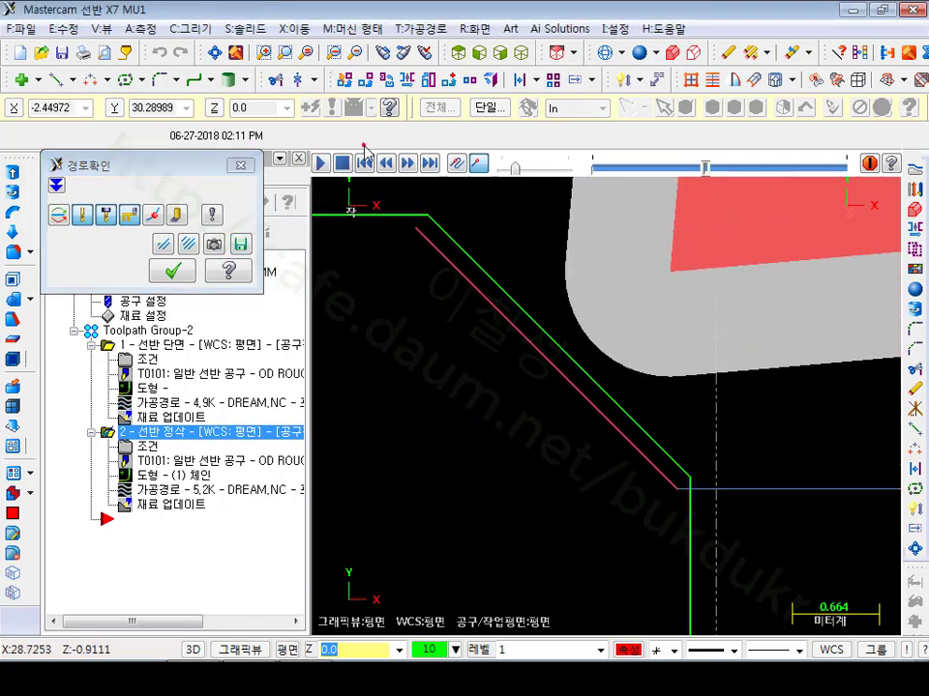
click(342, 162)
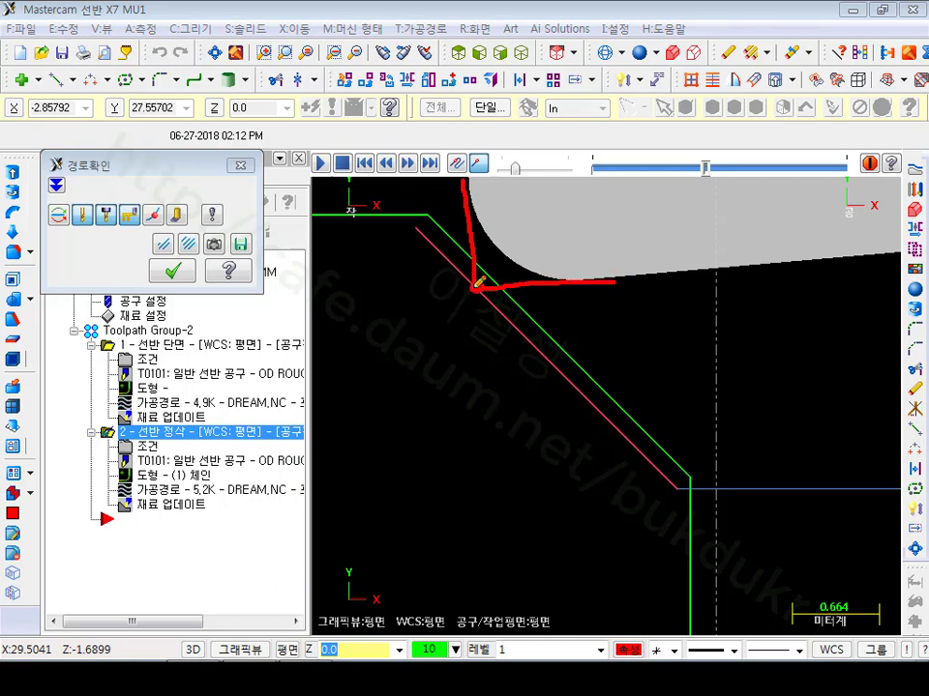
drag(450, 189, 717, 470)
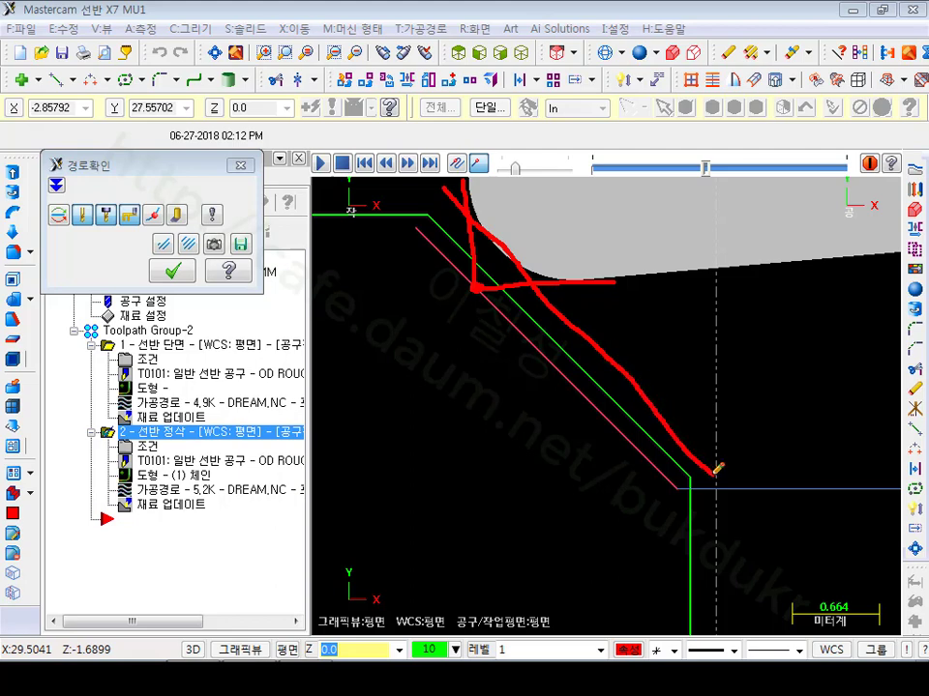
right_click(711, 412)
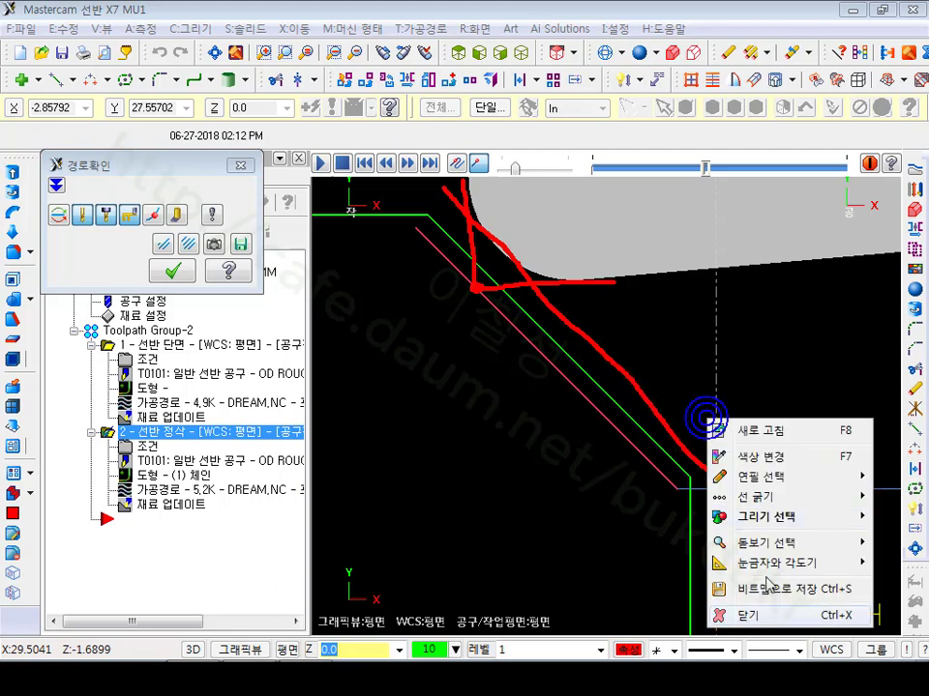
click(777, 674)
Backplot the finish pass along the large outer diameter and examine where the tool exits at the rear chamfer.
scroll(745, 445, up, 5)
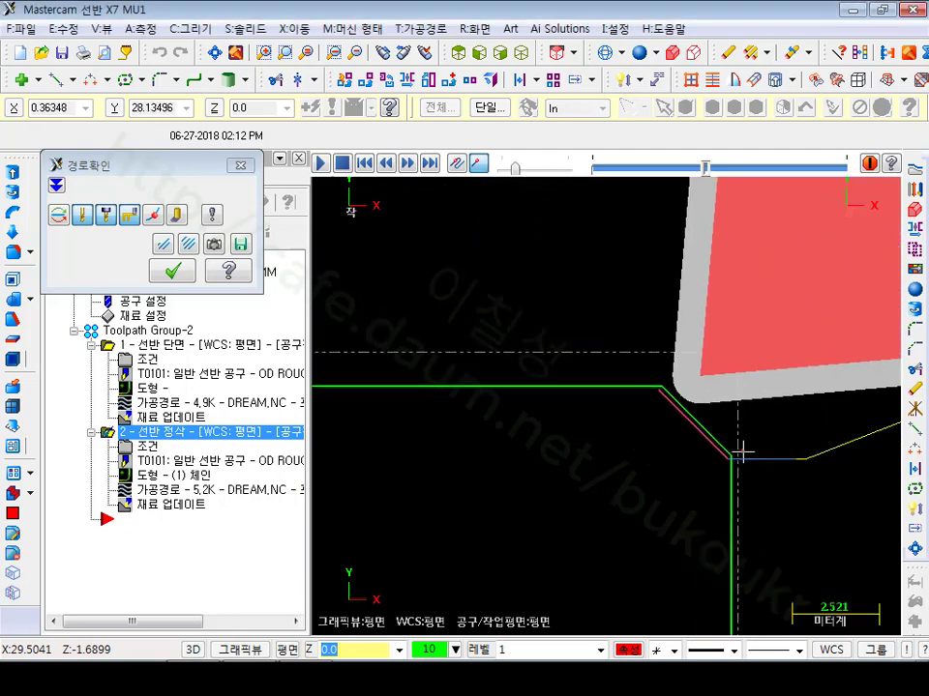
scroll(739, 451, down, 5)
click(320, 164)
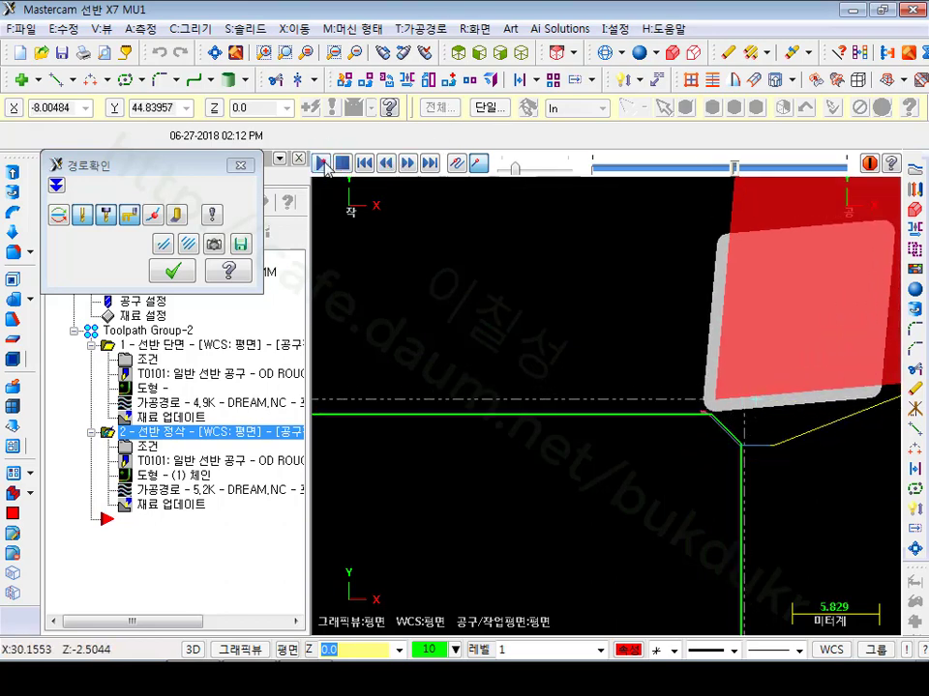
scroll(865, 350, down, 3)
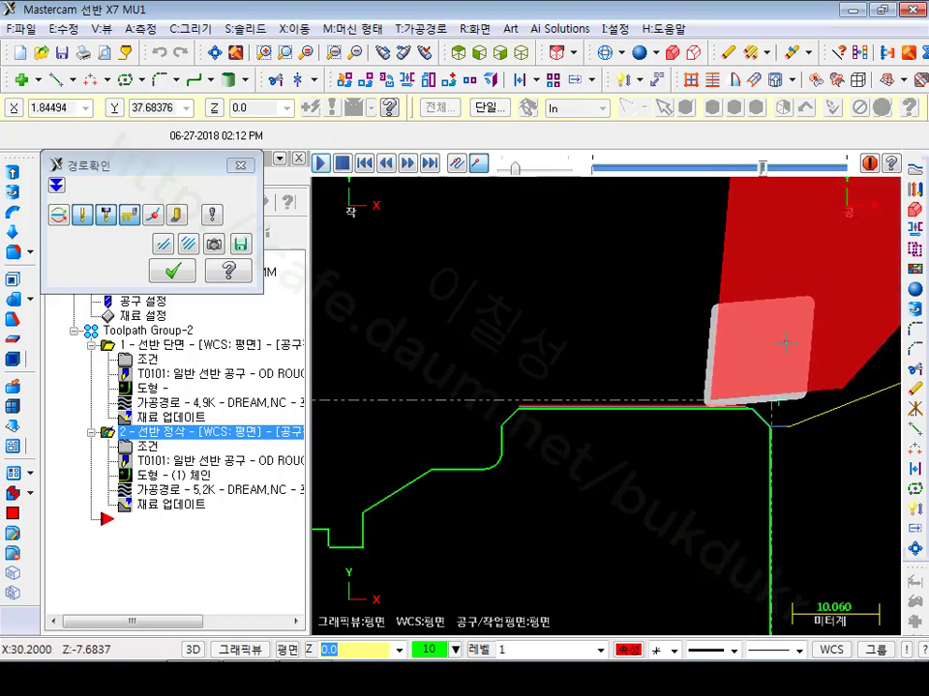
scroll(581, 445, up, 2)
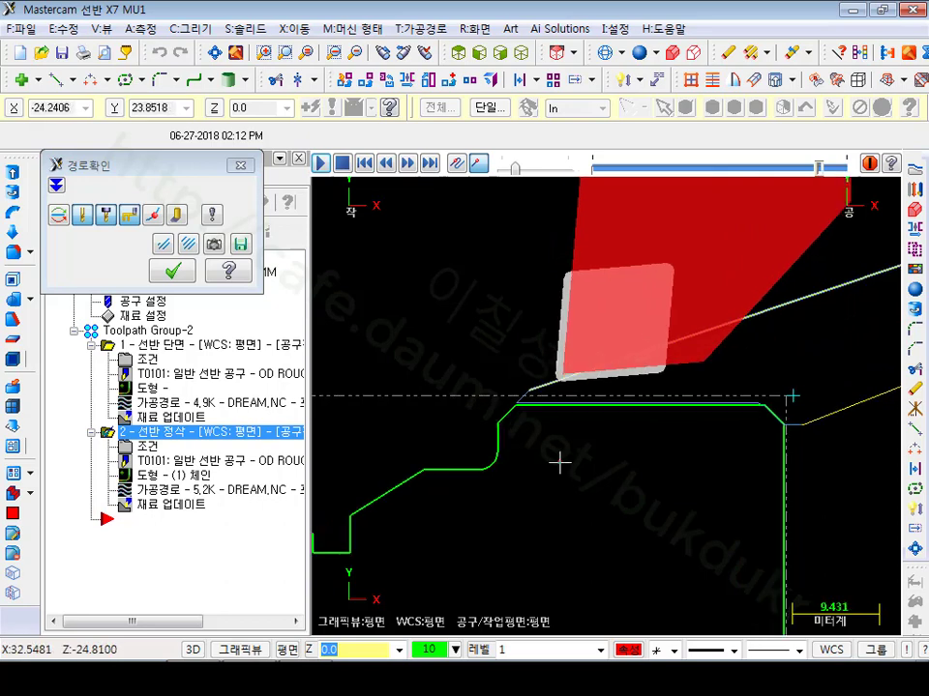
scroll(467, 394, up, 3)
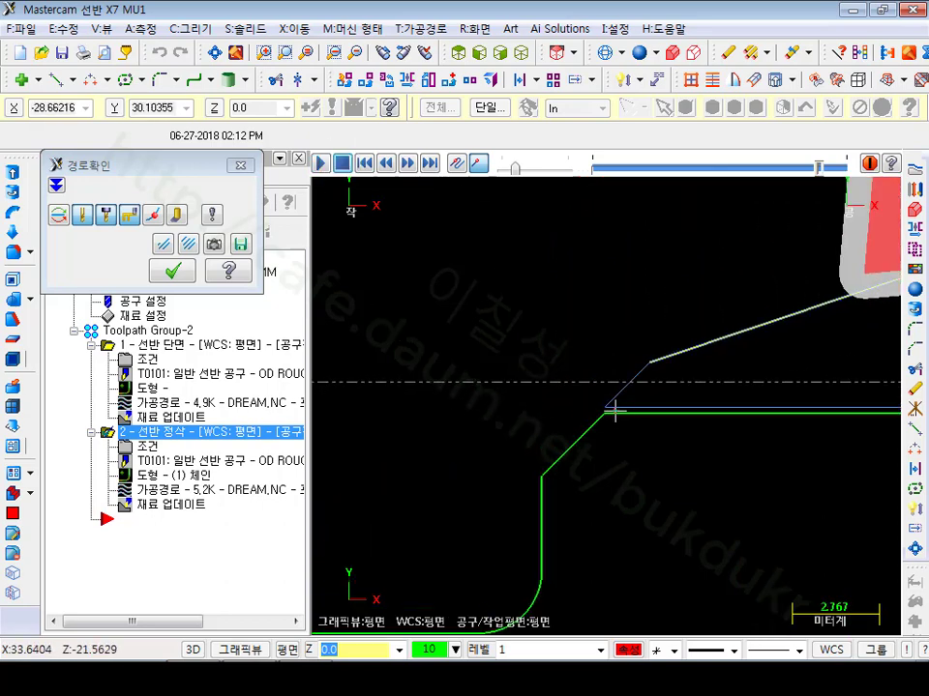
scroll(619, 411, down, 1)
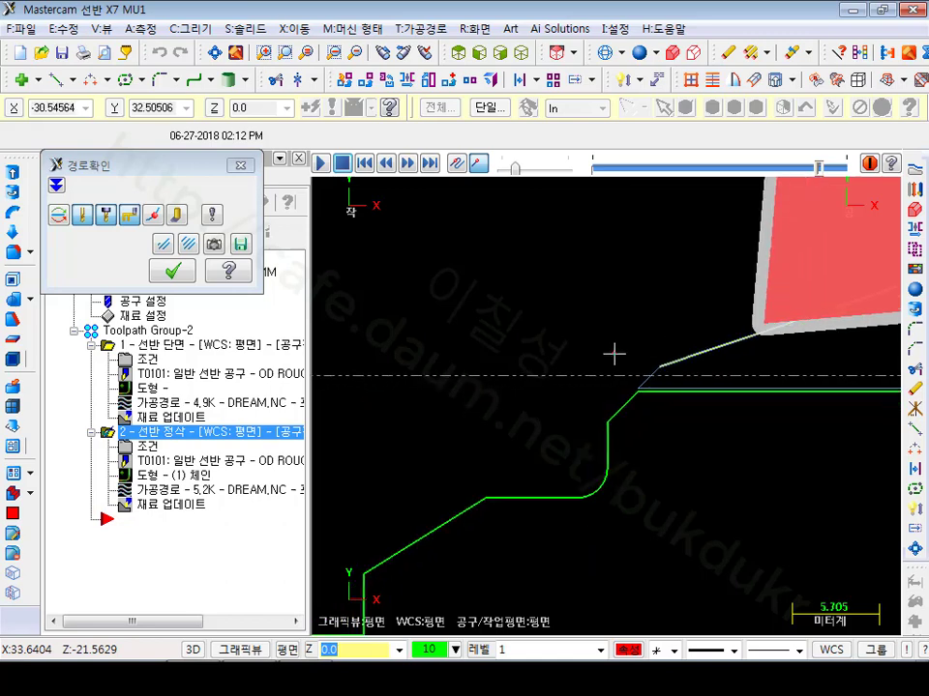
Sketch in red the extended cut and retract past the rear chamfer, mark its limits with vertical lines, handwrite a label, and close the pen.
scroll(613, 354, down, 3)
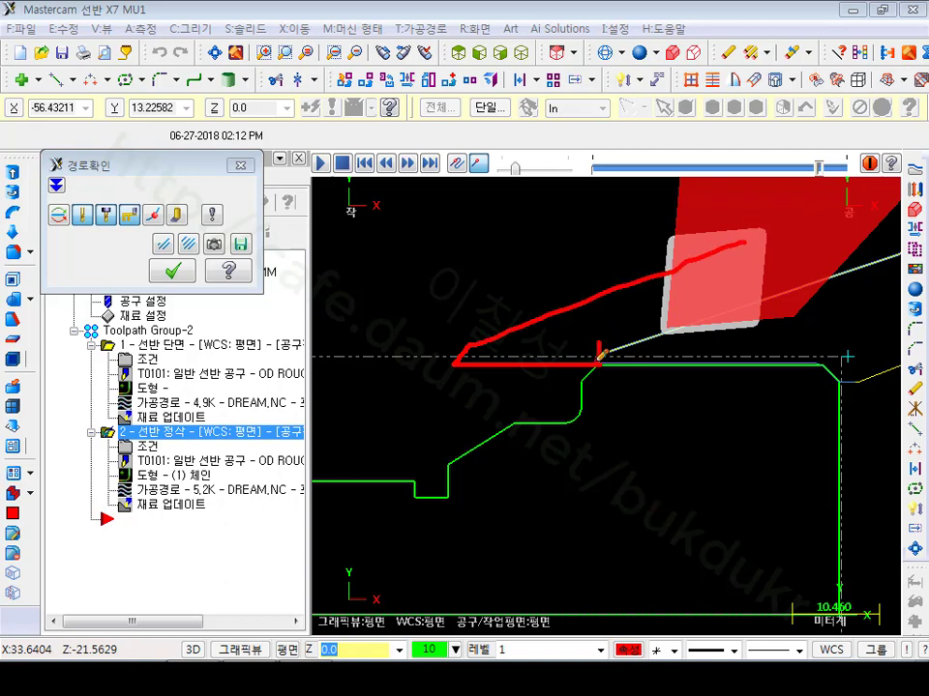
drag(597, 341, 594, 451)
drag(451, 341, 450, 495)
mouse_move(502, 438)
mouse_down()
mouse_move(555, 443)
mouse_move(537, 484)
mouse_move(550, 505)
mouse_up()
mouse_move(559, 455)
mouse_down()
mouse_move(586, 504)
mouse_move(615, 459)
mouse_move(662, 478)
mouse_move(667, 527)
mouse_move(619, 542)
mouse_up()
right_click(657, 388)
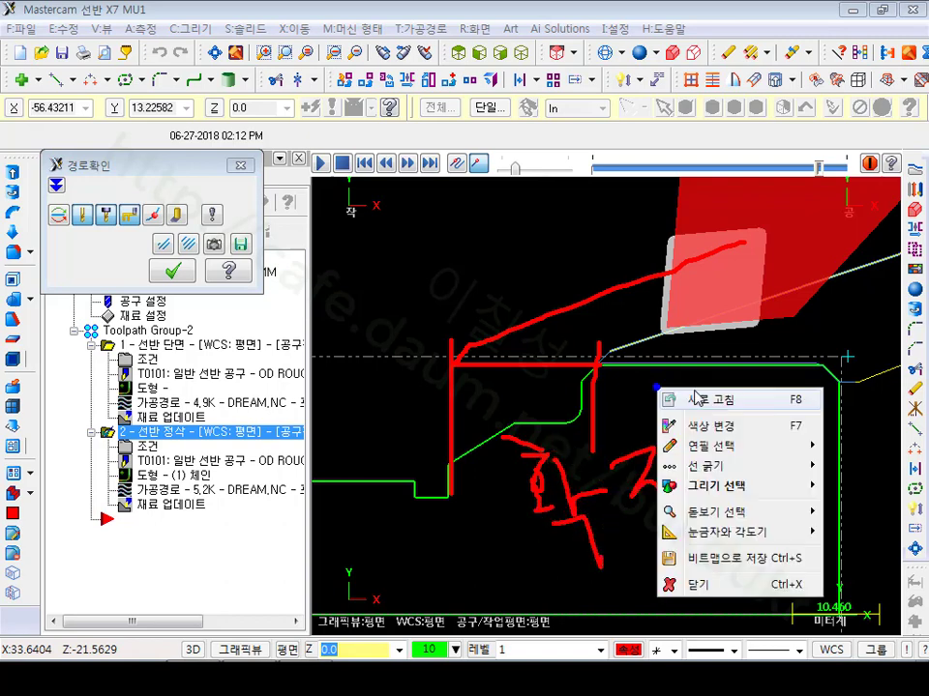
click(723, 583)
Close the backplot, extend the contour end by 10 in the finish operation's lead-out settings, and regenerate the toolpath.
click(176, 271)
click(145, 447)
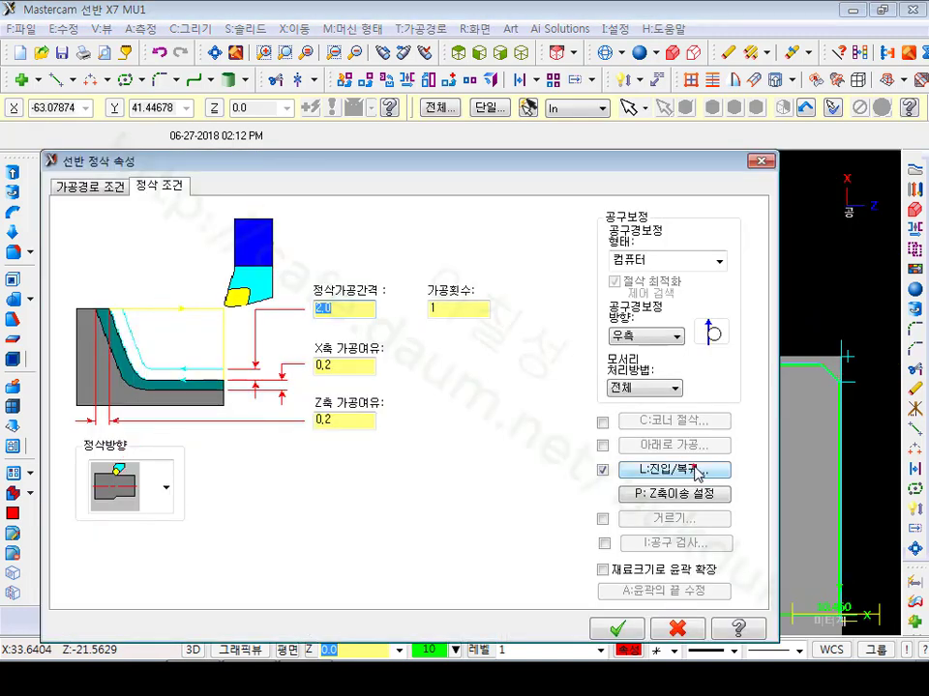
click(697, 472)
click(112, 188)
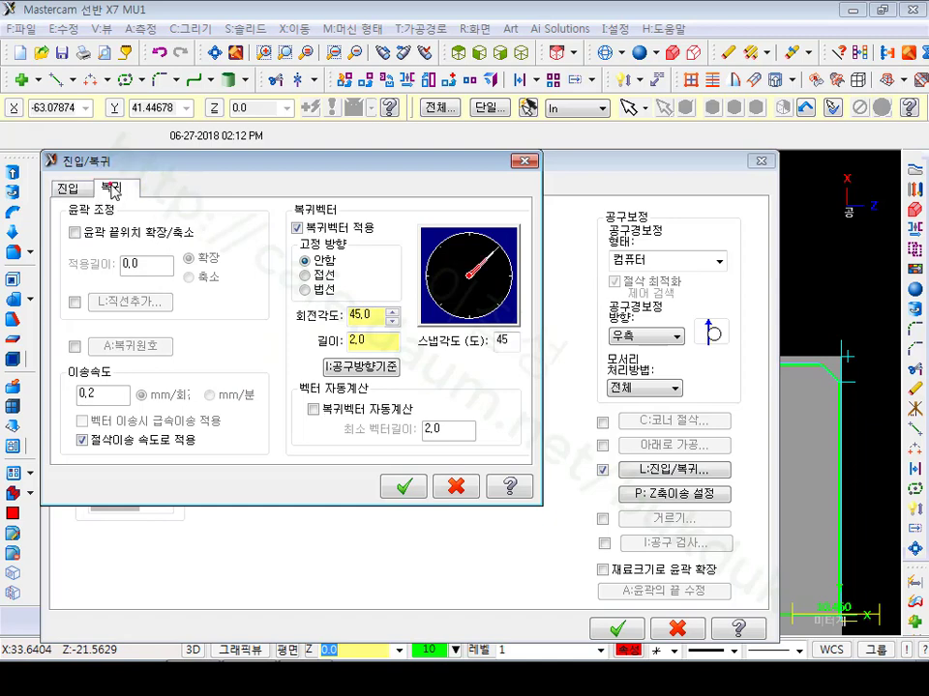
click(74, 232)
double_click(145, 264)
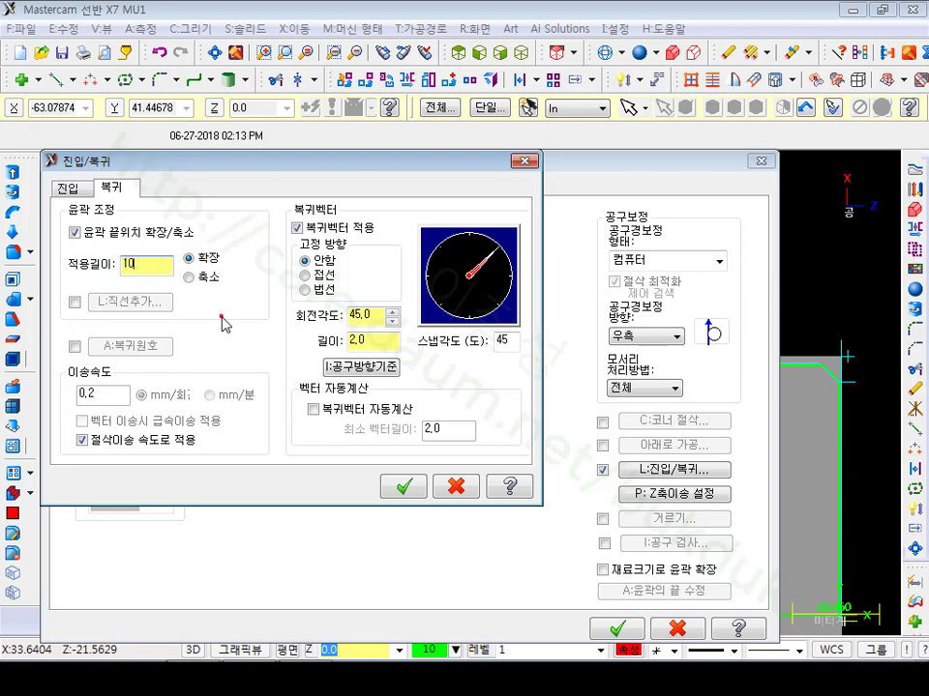
click(391, 487)
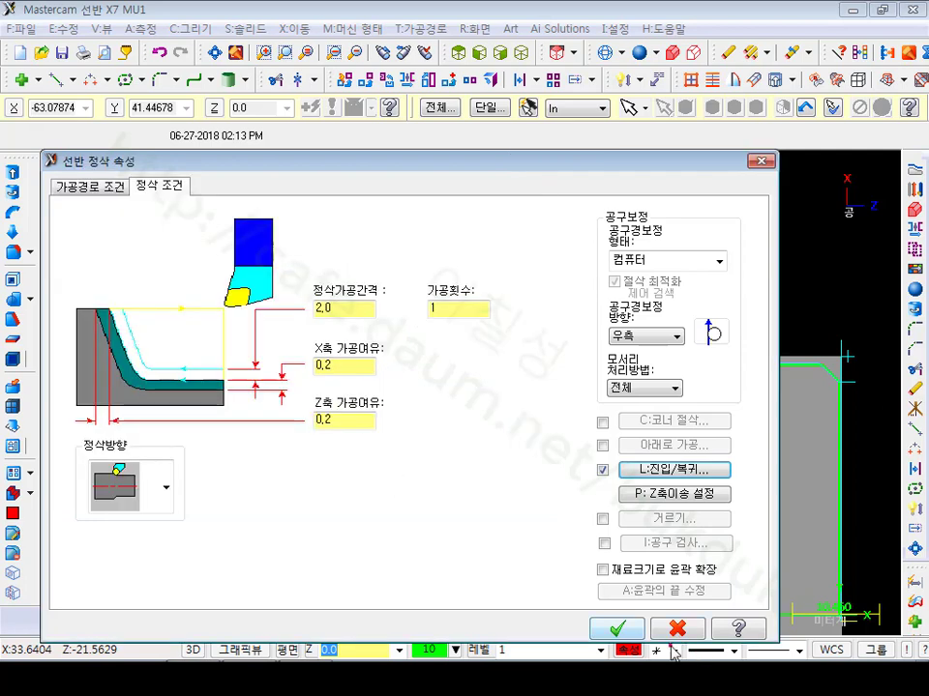
click(618, 629)
click(104, 202)
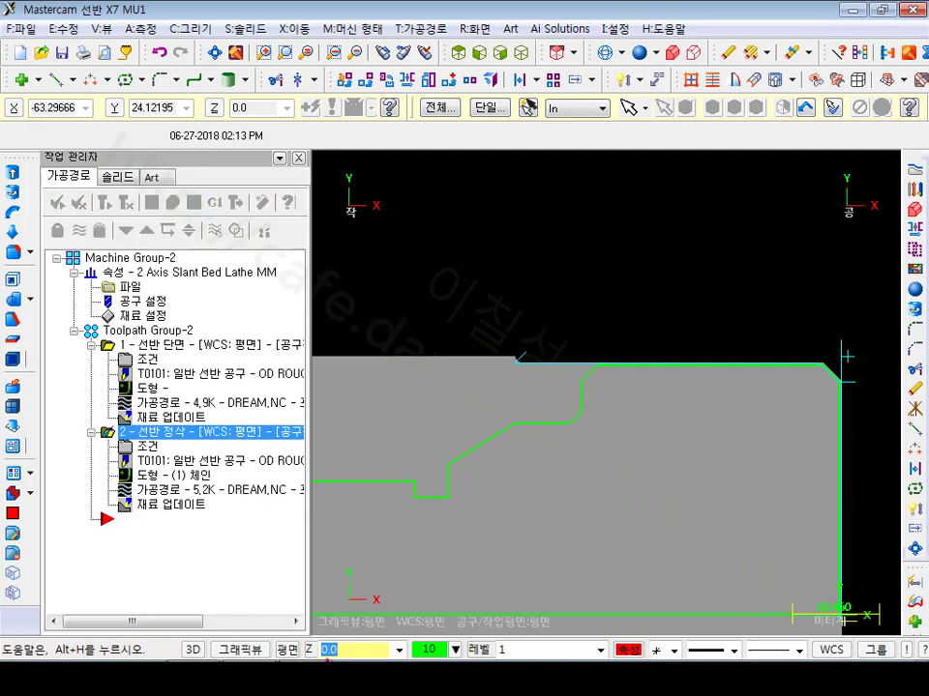
Backplot the extended finish toolpath through to its end, inspect the exit move, and close the backplot.
key(alt+b)
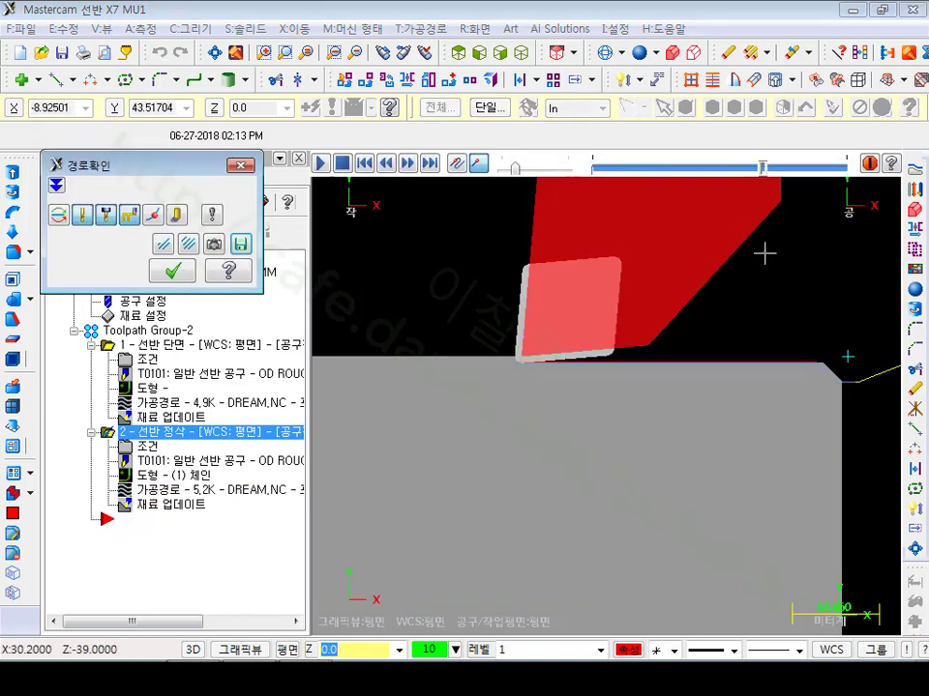
scroll(619, 397, up, 2)
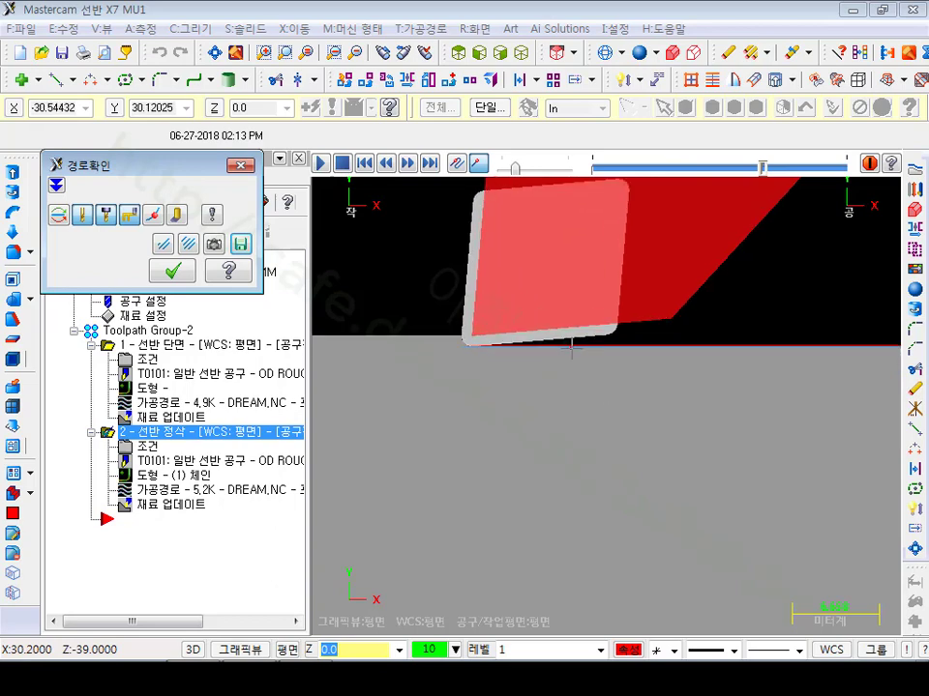
drag(762, 168, 841, 170)
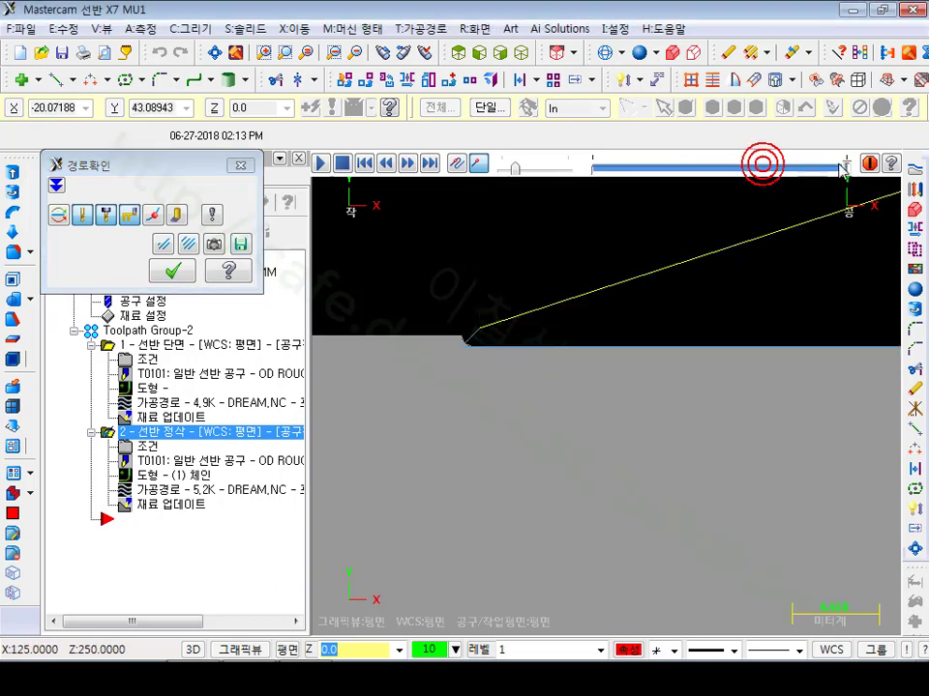
scroll(518, 304, down, 2)
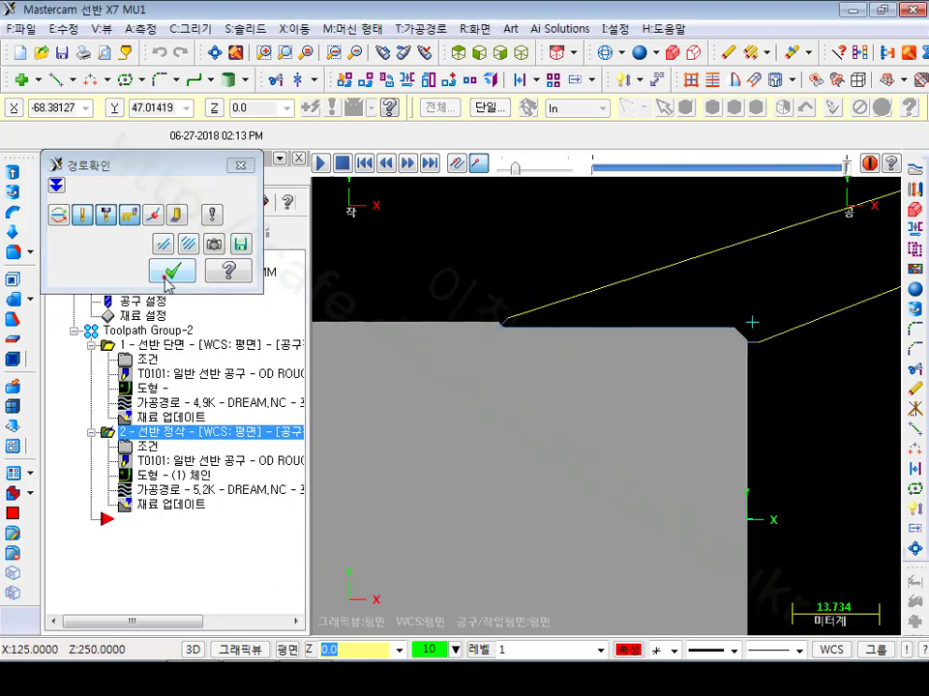
click(170, 275)
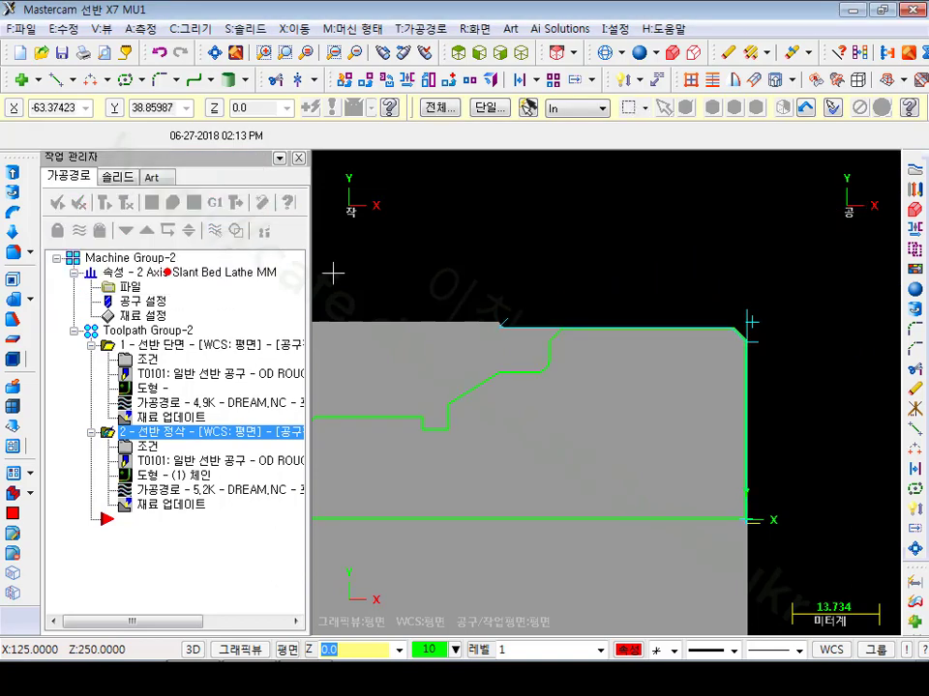
Switch off the shaded display and backplot the finish toolpath again, examining the extended end of the cut up close.
click(704, 52)
click(180, 491)
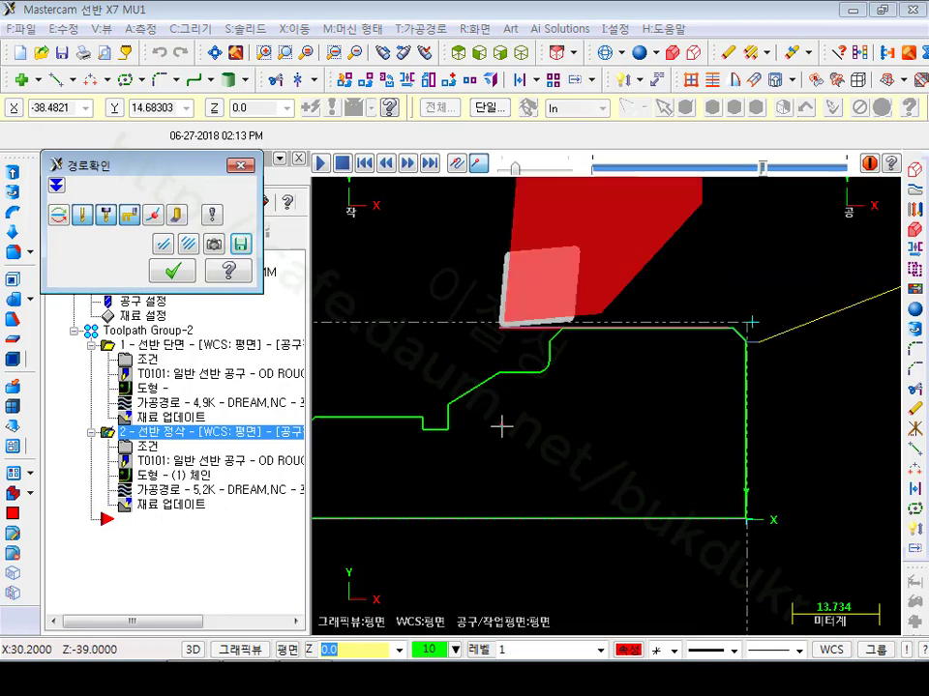
scroll(502, 426, up, 5)
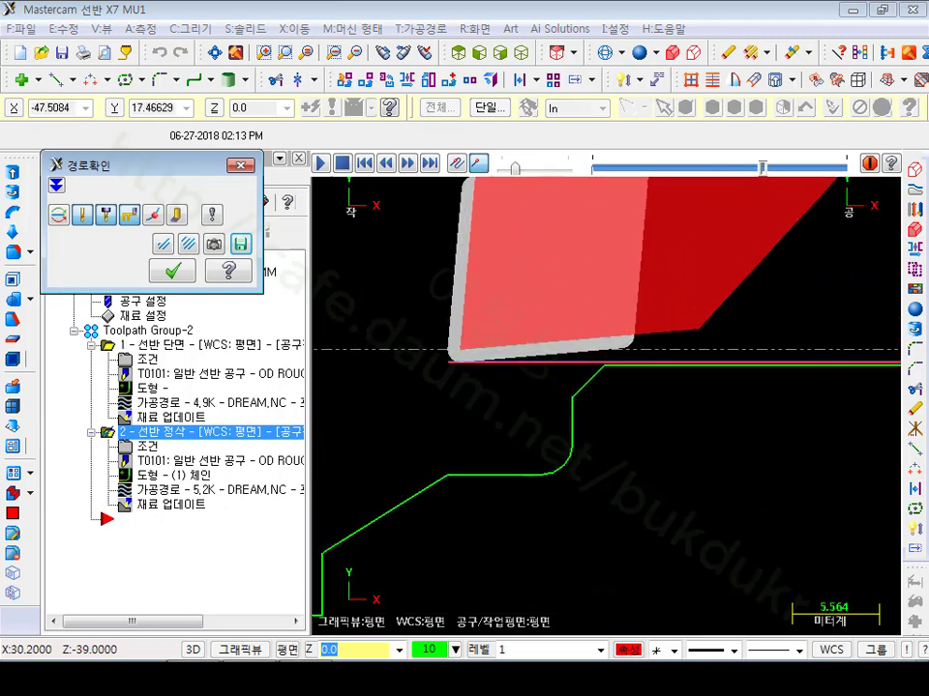
Mark the extension length with two vertical red lines, highlight the rear chamfer corner and outer diameter, and close the pen.
click(616, 379)
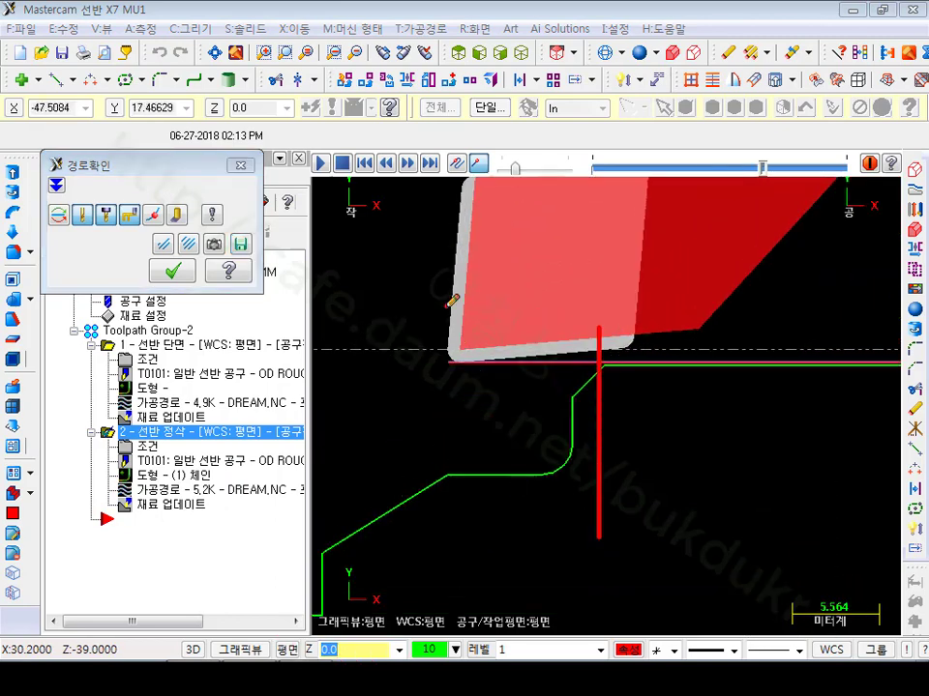
drag(446, 302, 423, 593)
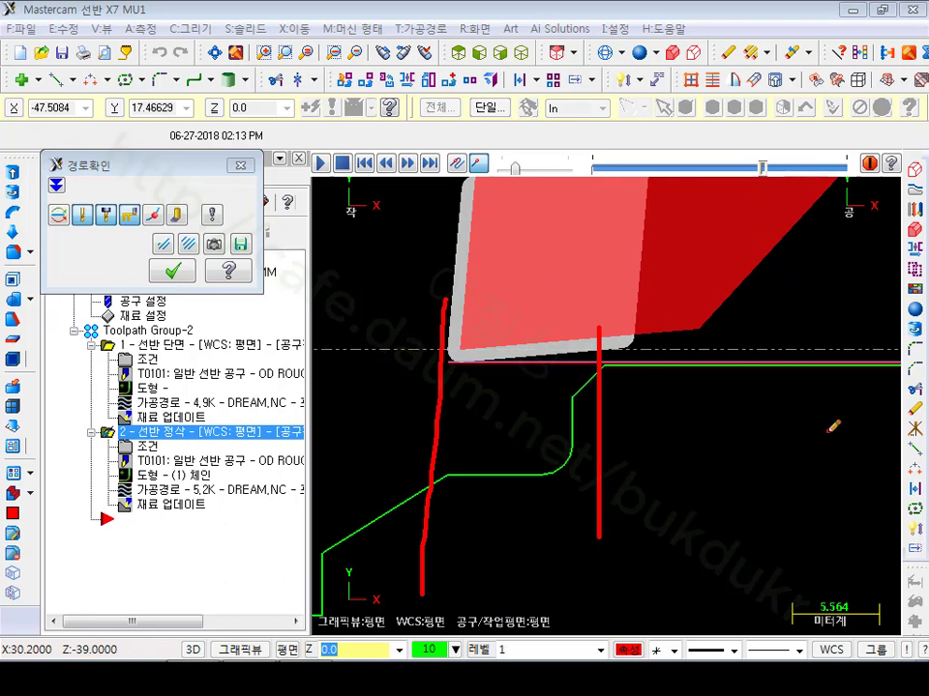
drag(829, 431, 862, 400)
mouse_move(616, 318)
mouse_down()
mouse_move(598, 431)
mouse_move(608, 369)
mouse_up()
drag(547, 405, 594, 374)
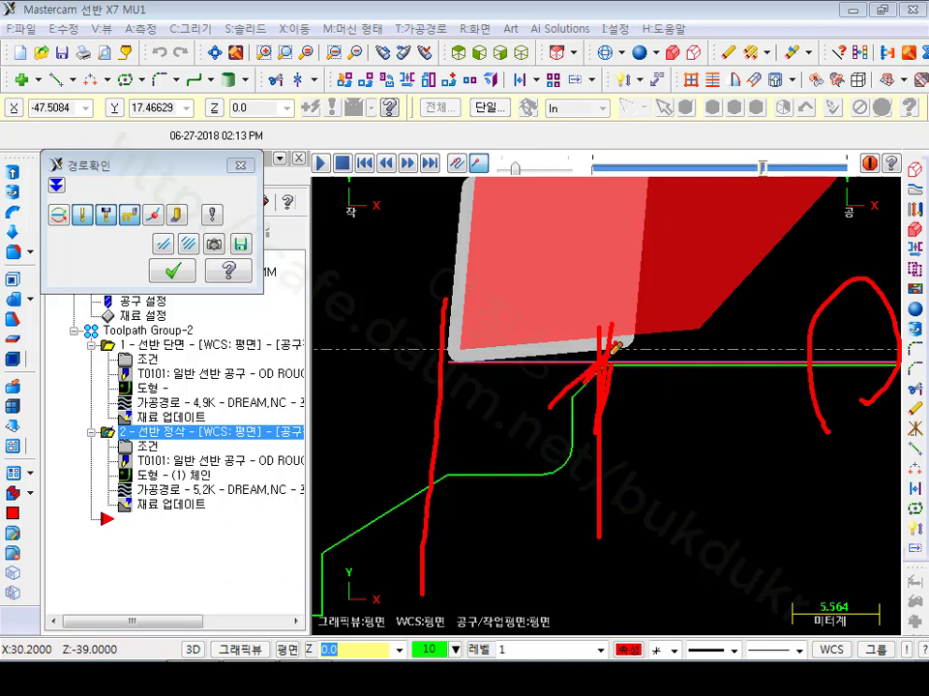
right_click(362, 228)
click(420, 430)
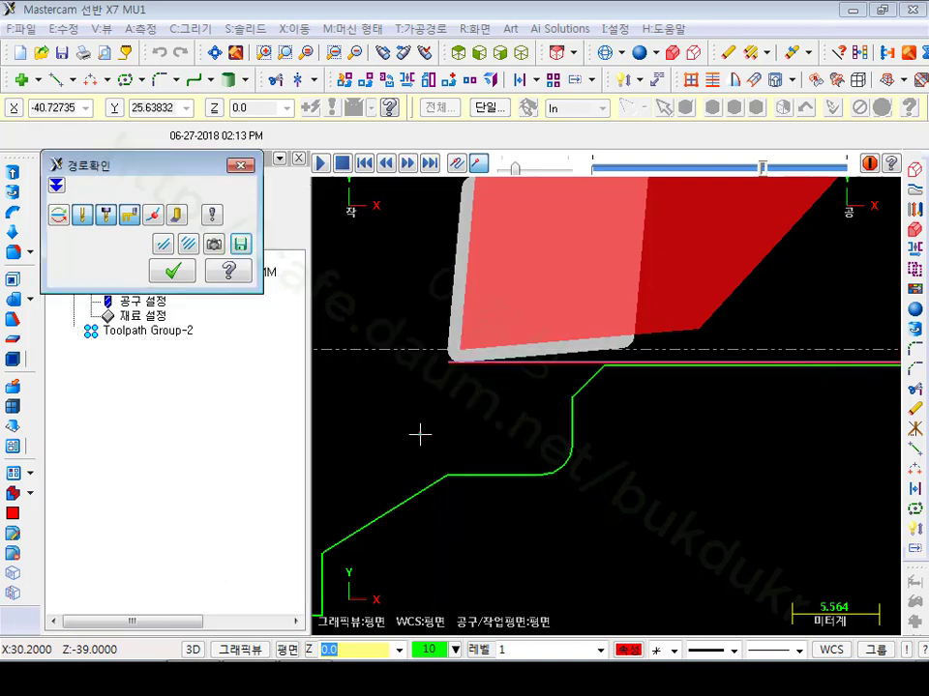
Close the backplot and collapse the face and finish operations in the toolpath group.
scroll(501, 360, down, 2)
scroll(501, 361, down, 2)
click(177, 271)
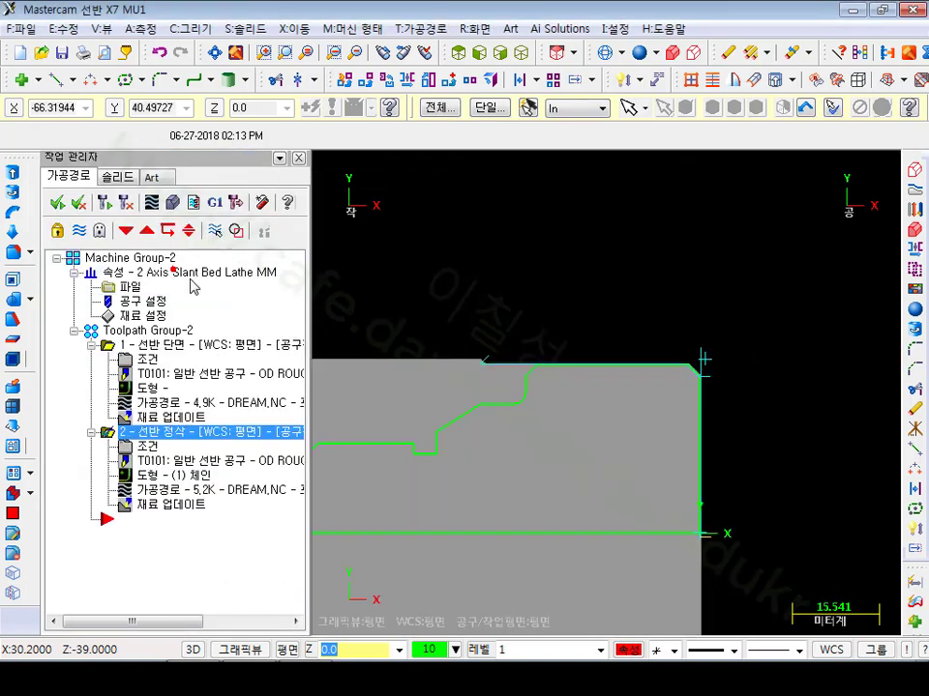
scroll(713, 512, up, 3)
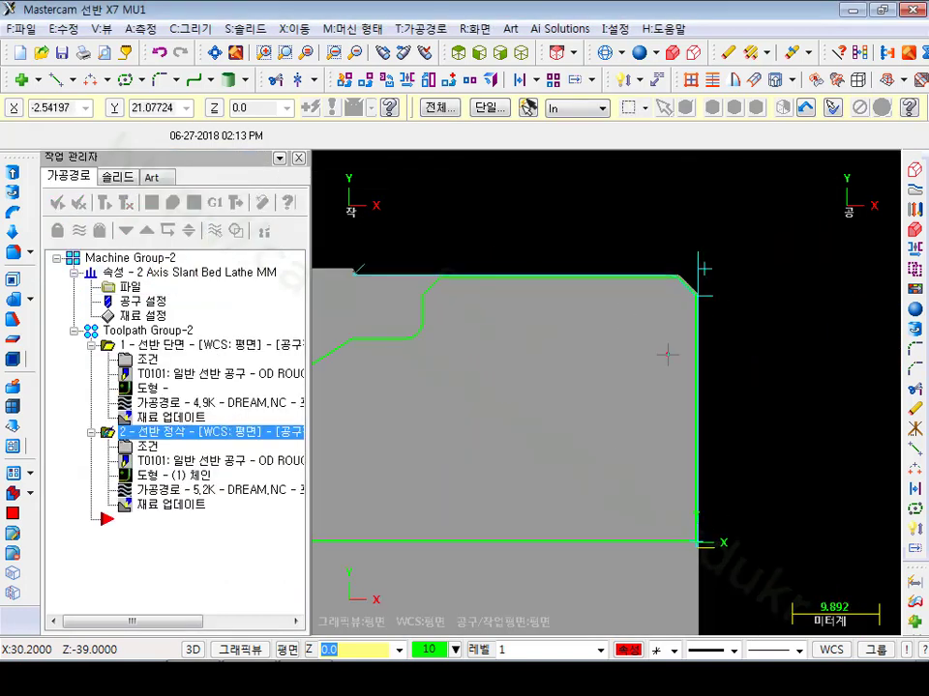
scroll(696, 365, down, 1)
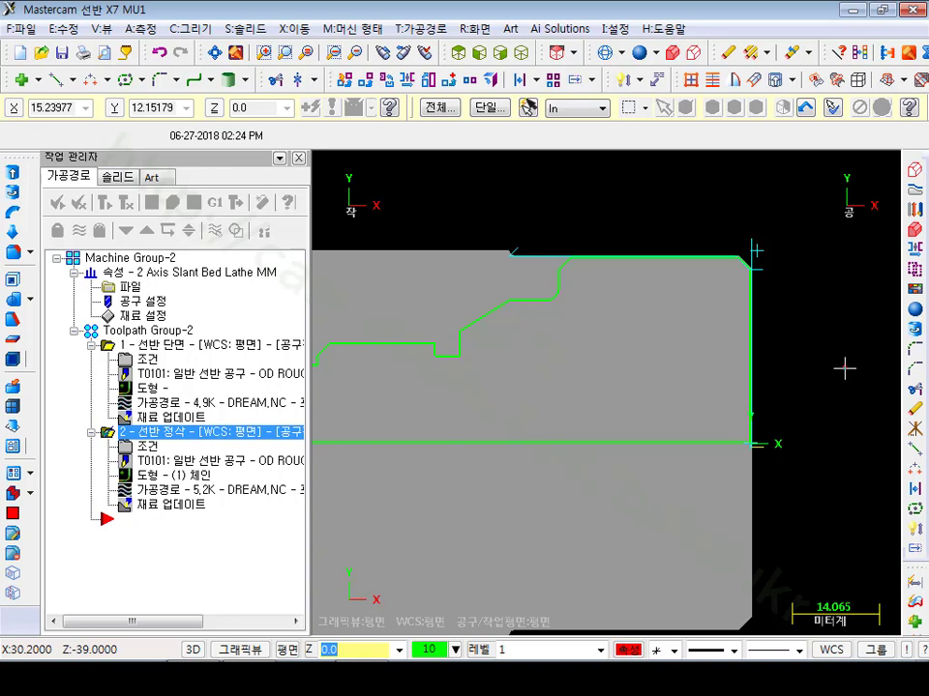
click(91, 345)
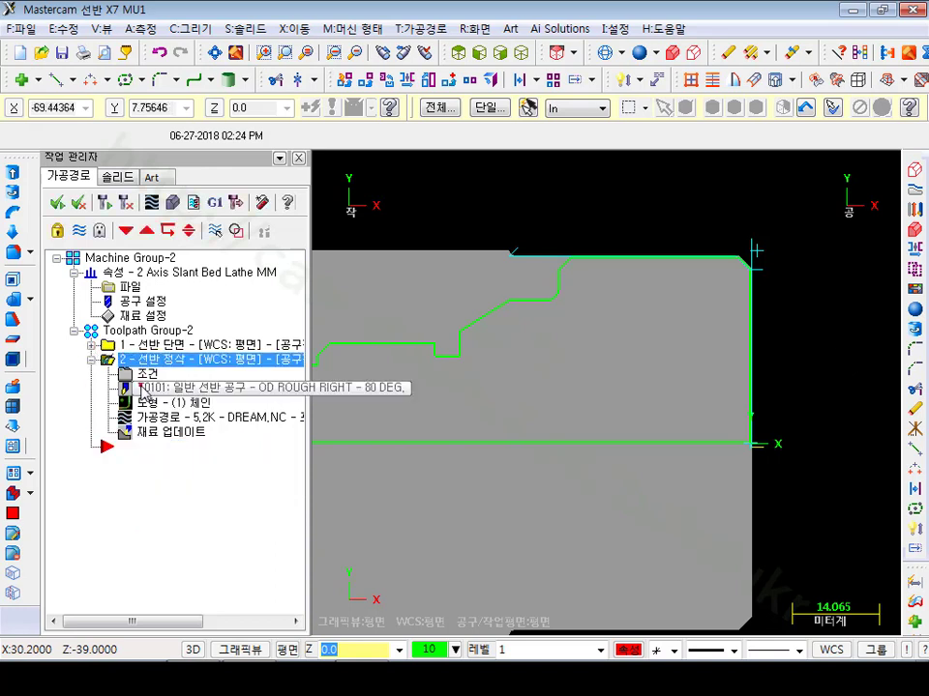
click(91, 359)
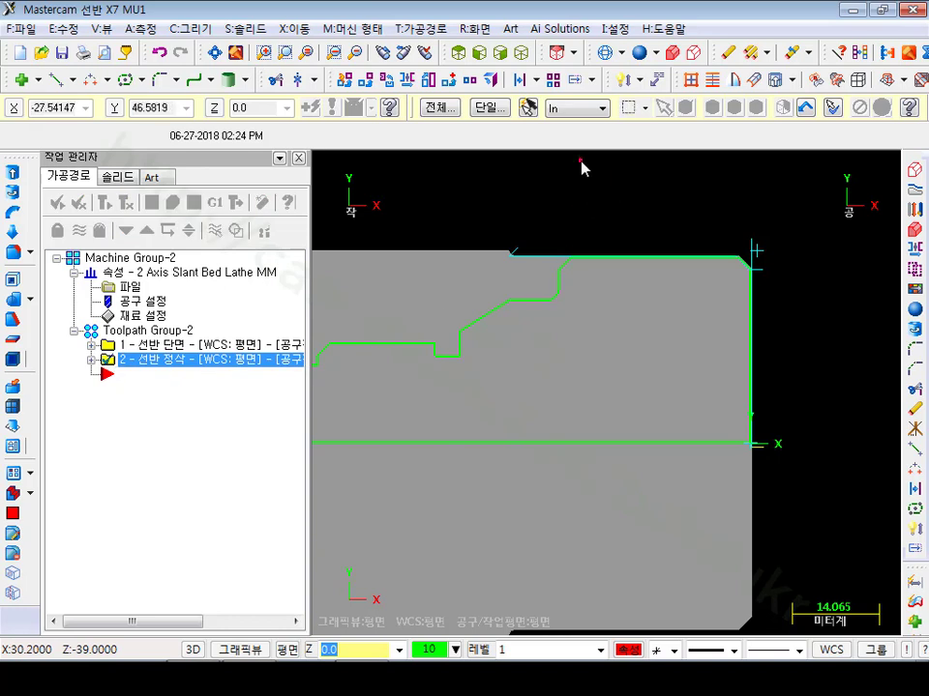
Create a new lathe face toolpath using the T1212 OD Right 55 deg tool.
click(435, 30)
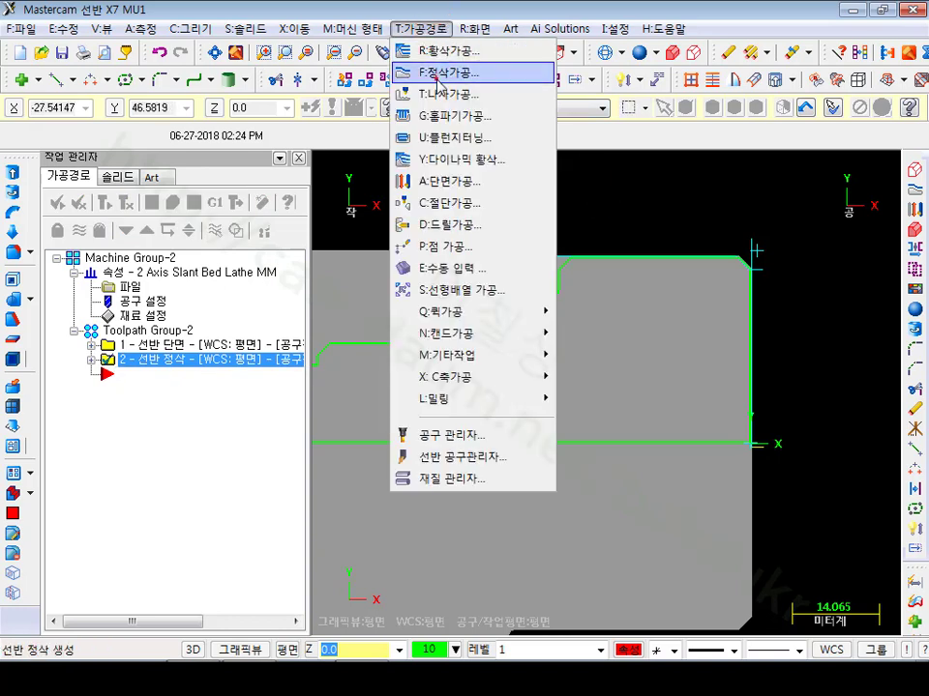
click(453, 182)
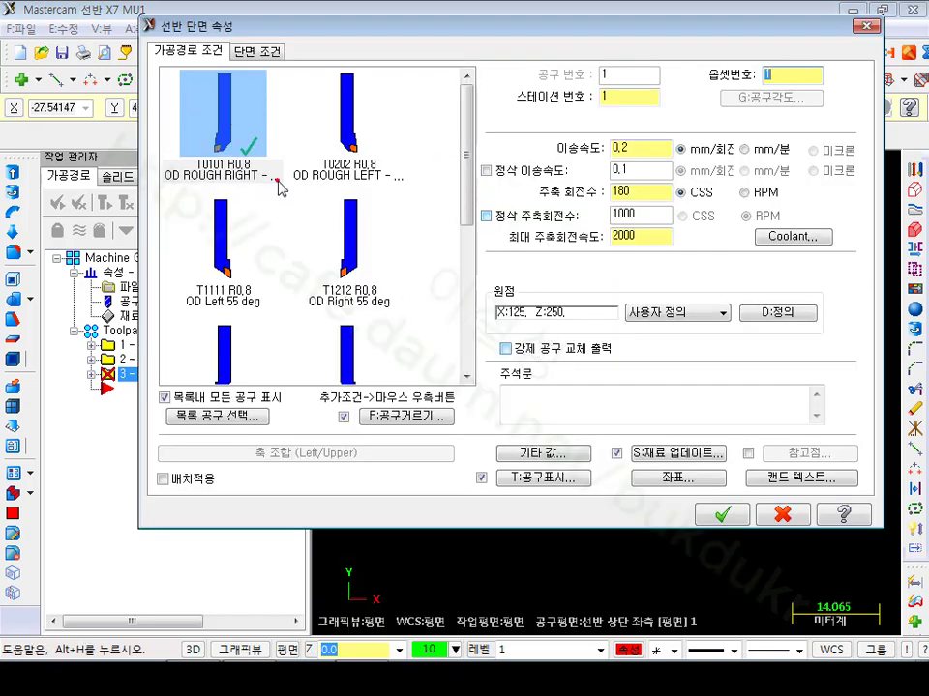
click(382, 291)
mouse_move(405, 305)
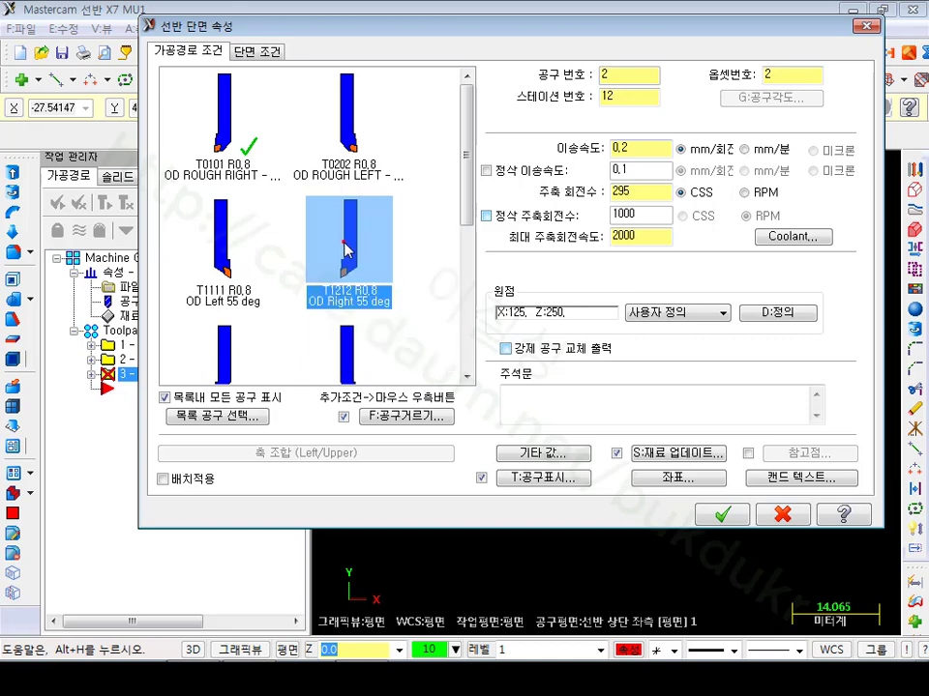
Open the 55 degree tool's definition and load the DNMG 15 06 04 insert from the catalog.
double_click(346, 247)
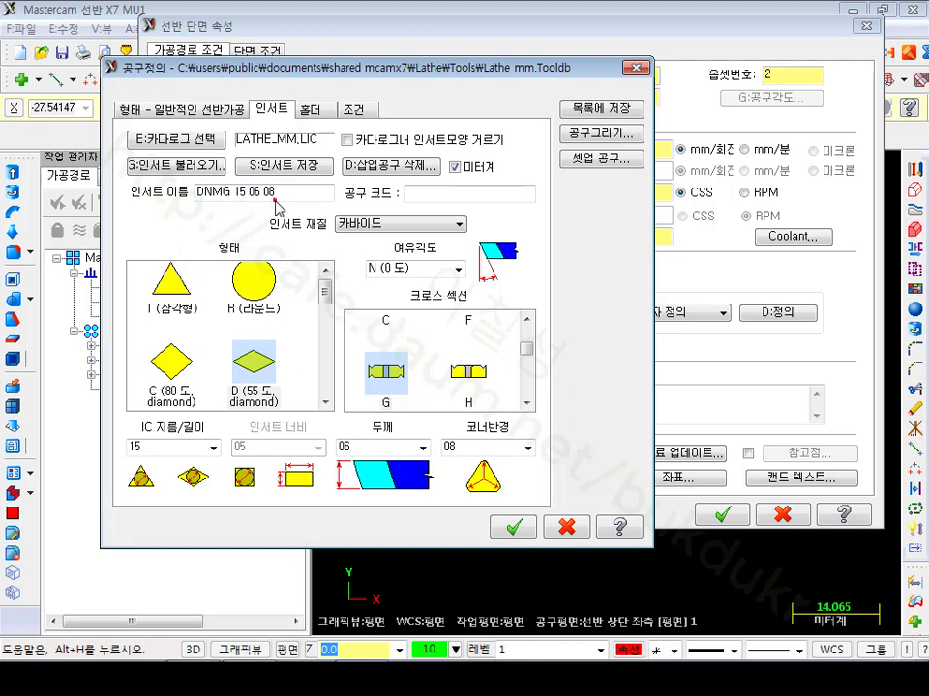
click(200, 168)
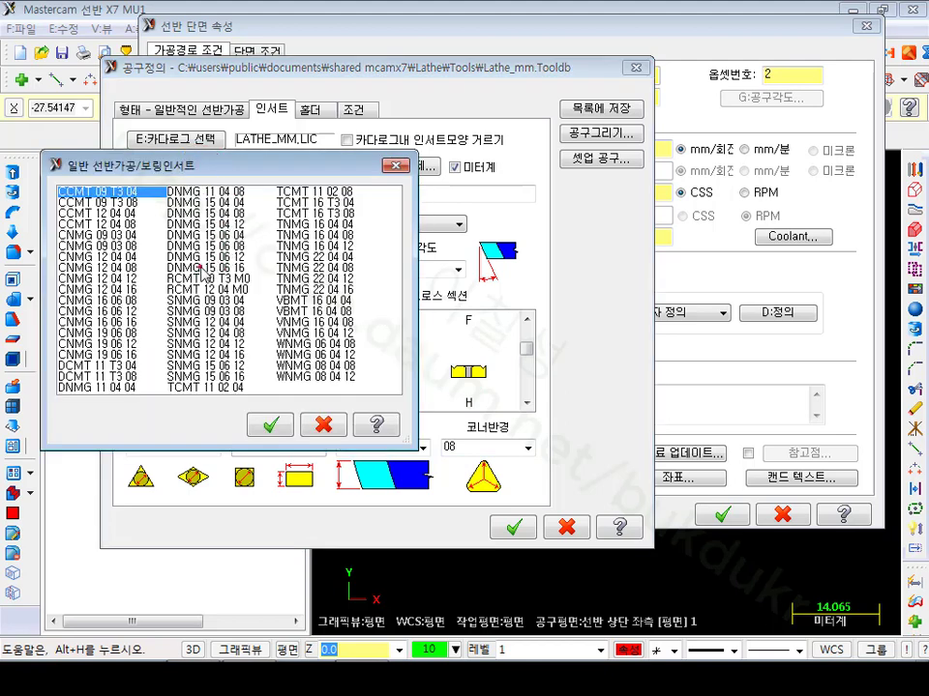
click(221, 237)
click(164, 177)
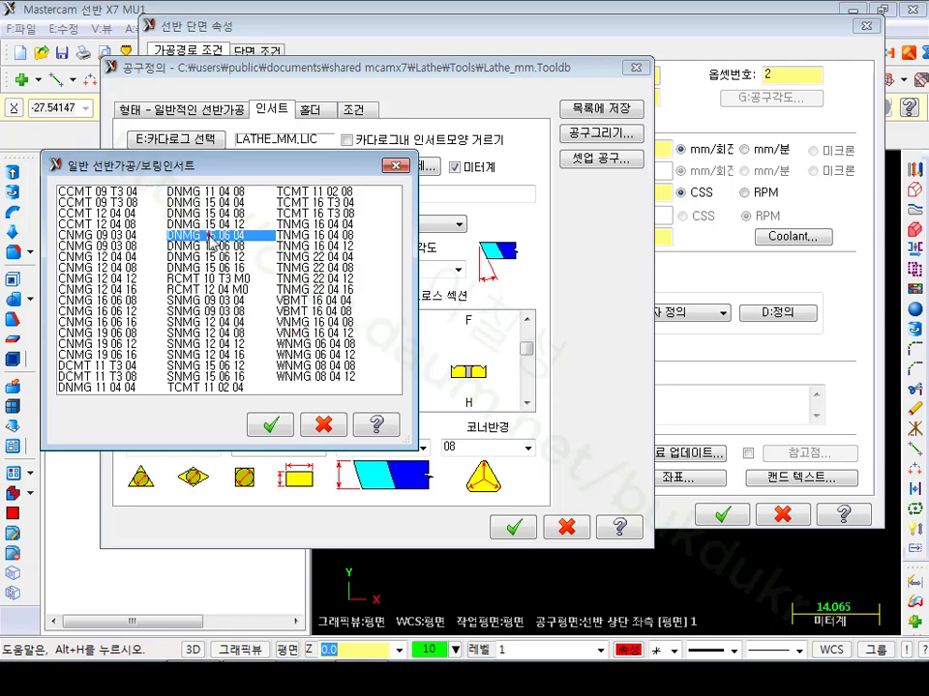
click(270, 424)
double_click(266, 193)
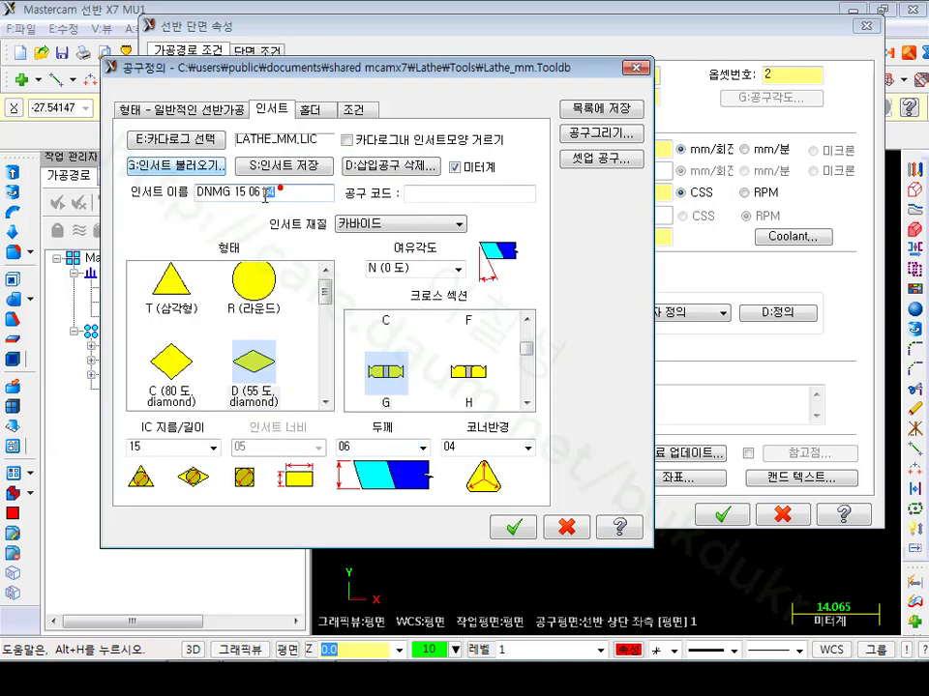
click(458, 478)
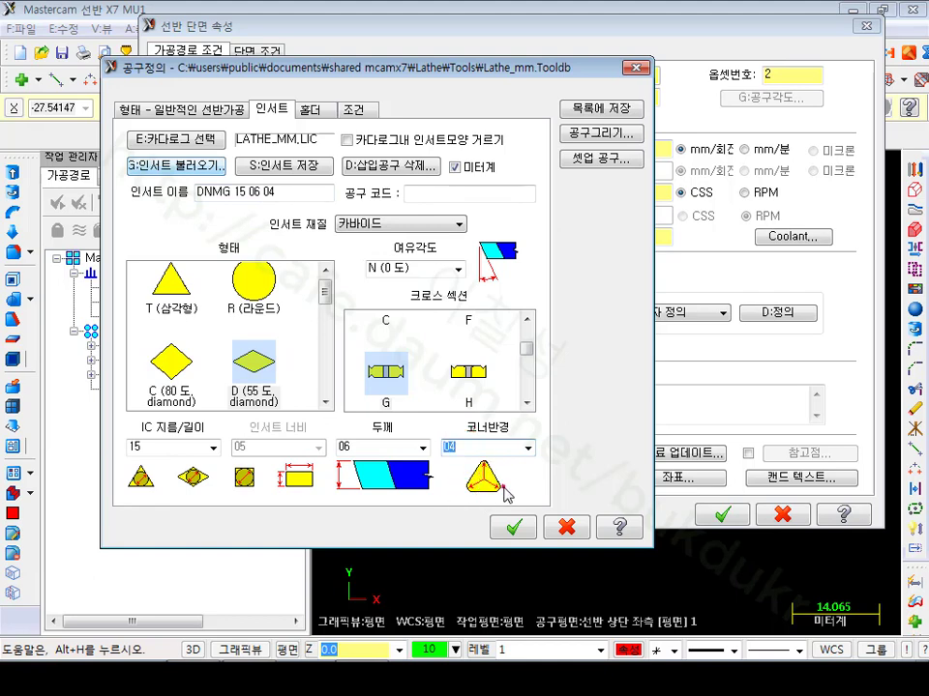
Set the tool number, tool offset number and station number to 3 in the tool's parameters.
click(355, 111)
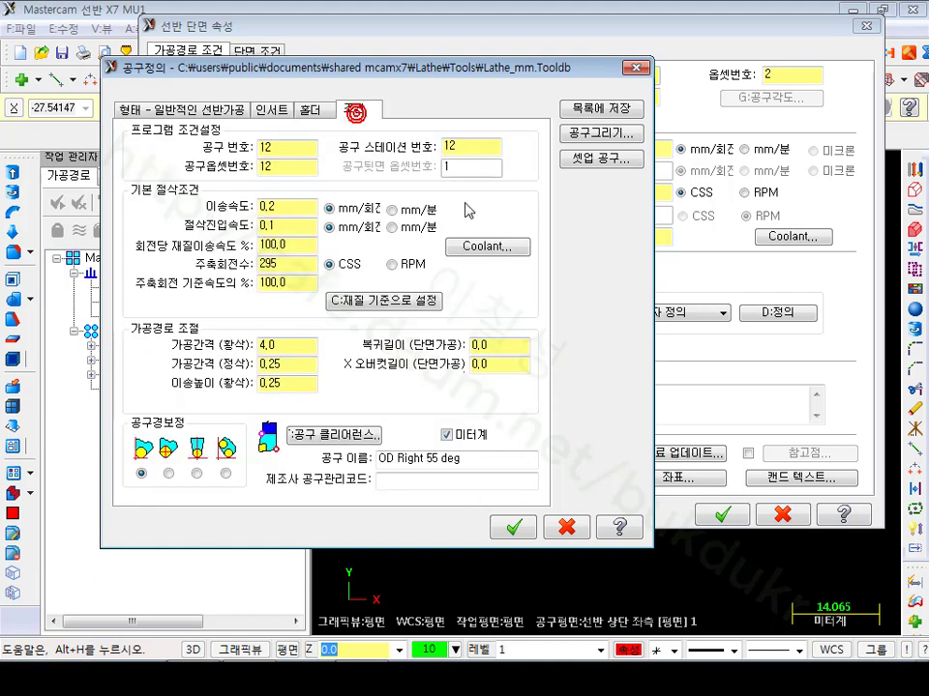
double_click(283, 148)
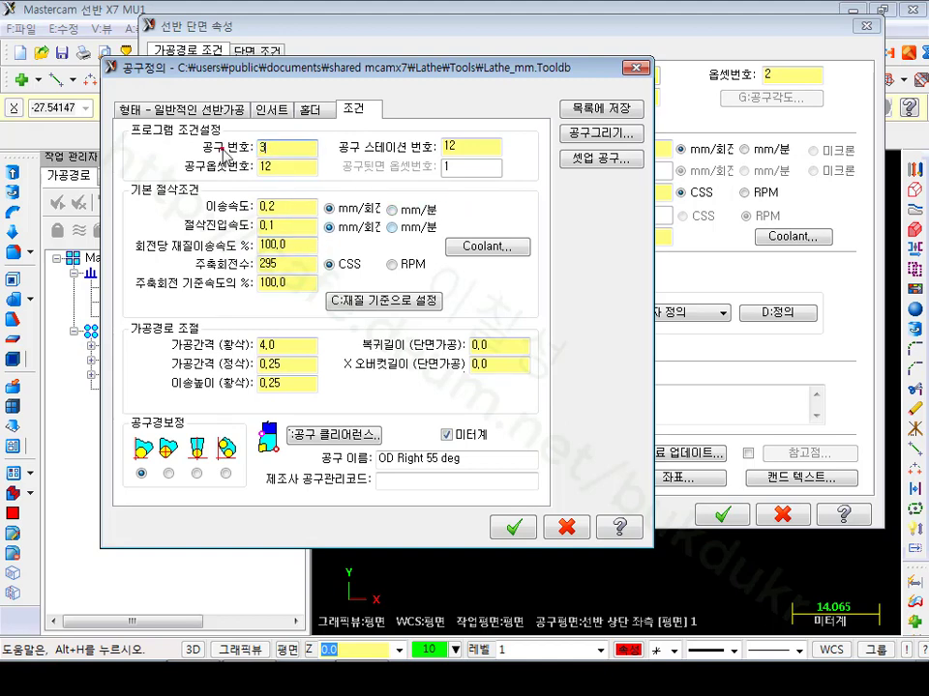
double_click(274, 166)
text(3)
double_click(463, 147)
text(3)
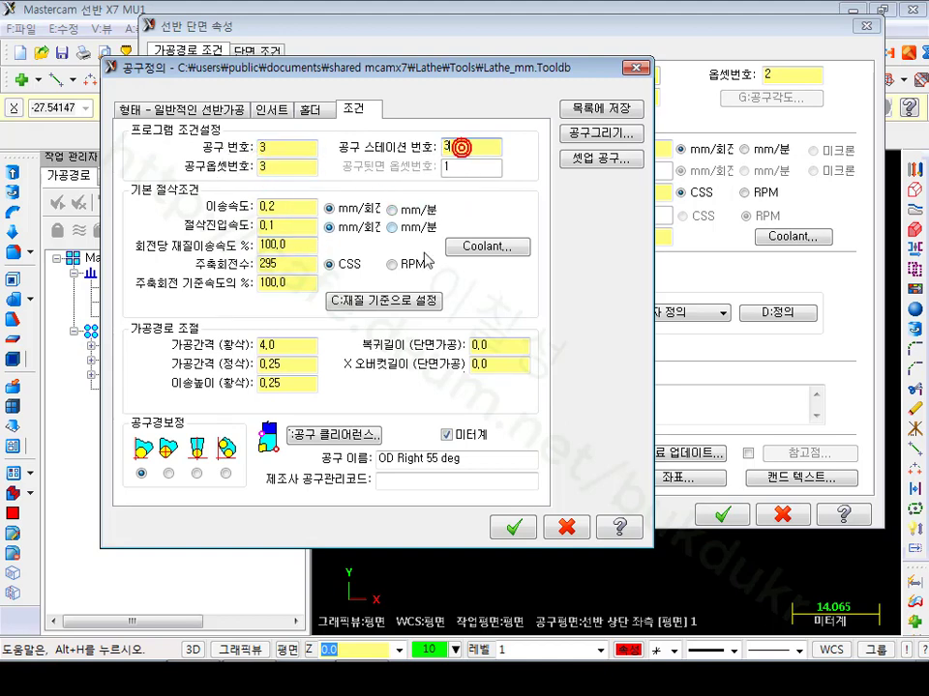
Set the tool's feed rate to 0.1 mm/rev and spindle speed to 200 CSS, and accept the tool definition.
click(288, 206)
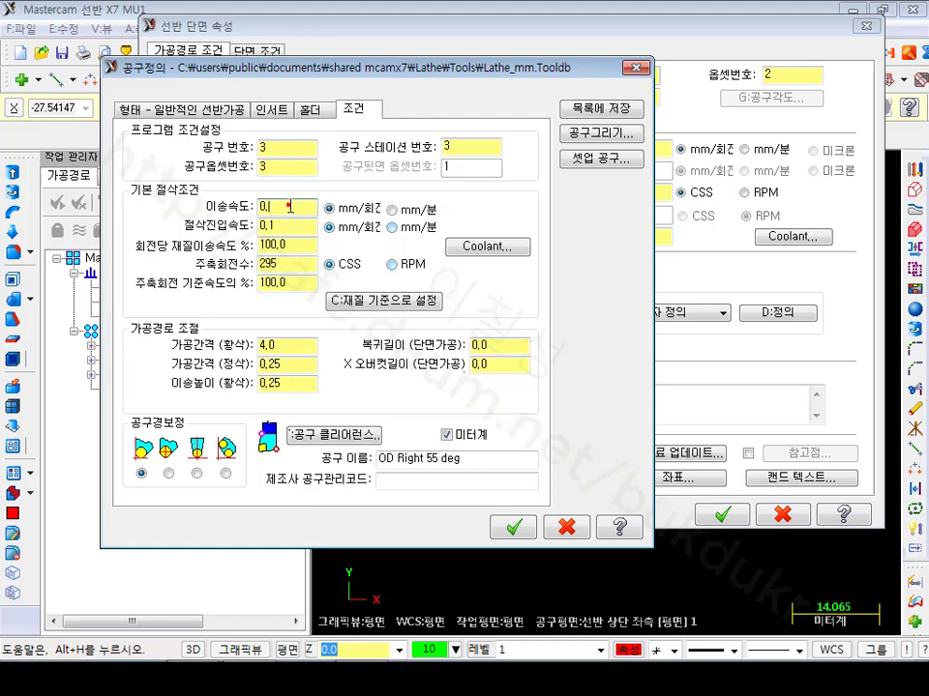
double_click(302, 267)
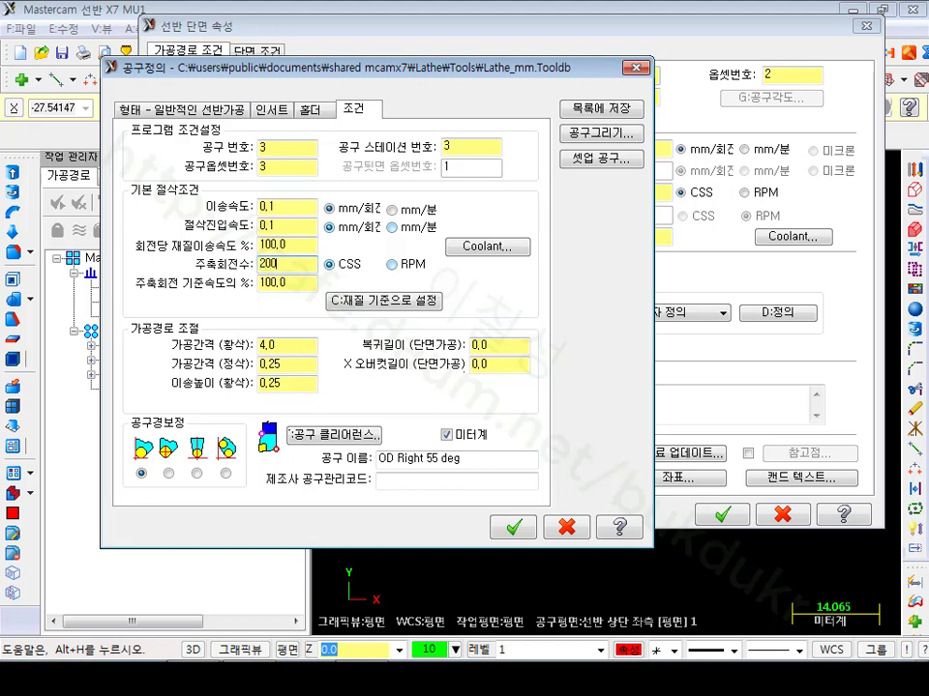
click(306, 284)
click(520, 526)
Check the face operation's feed rate and spindle speeds, and set its tool number and offset number to 3.
click(638, 150)
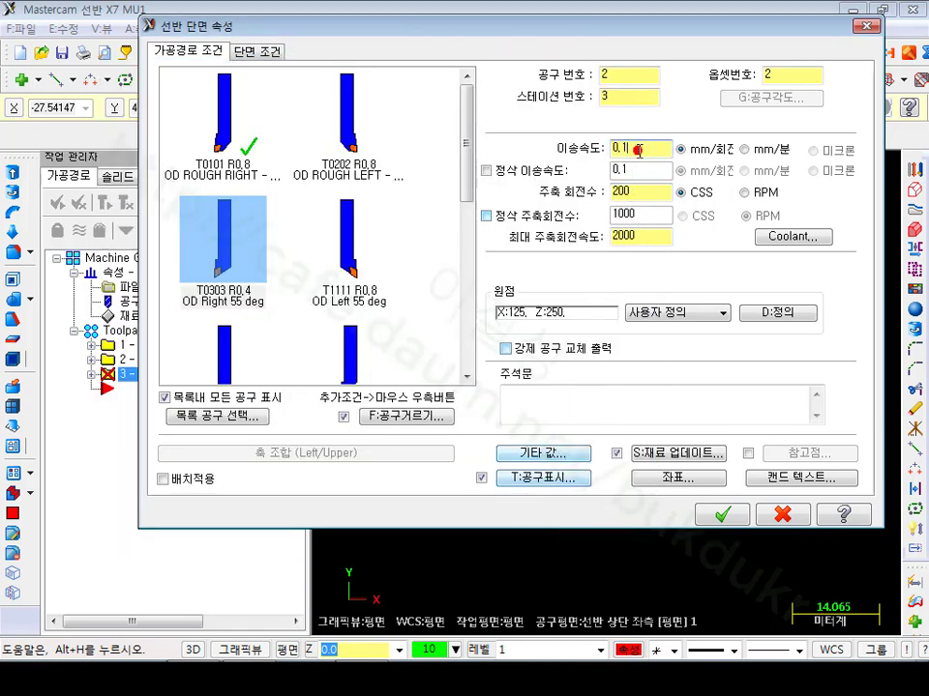
double_click(638, 150)
double_click(646, 193)
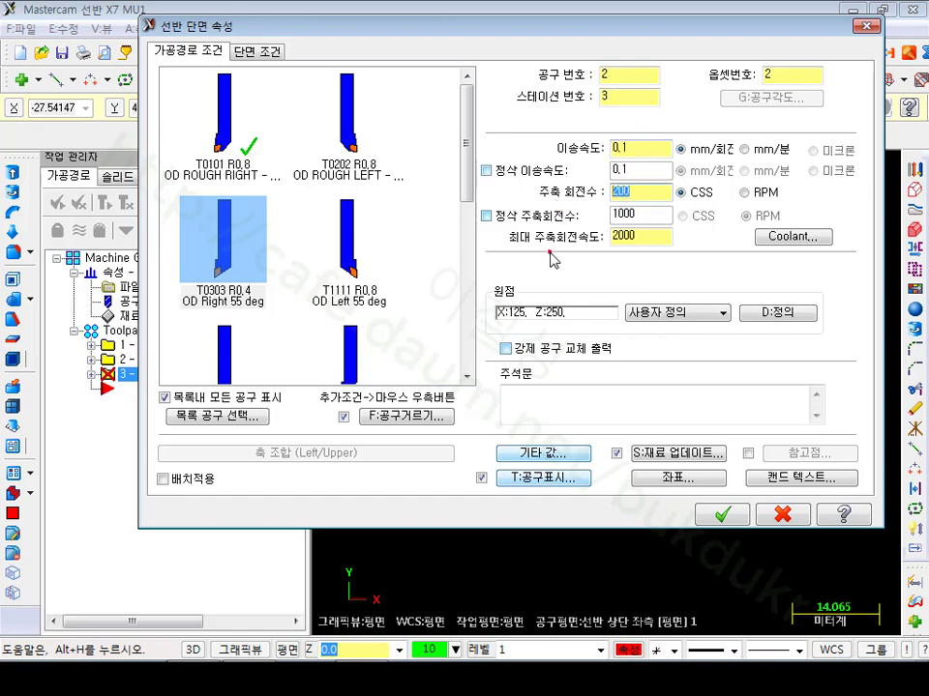
double_click(644, 236)
click(482, 297)
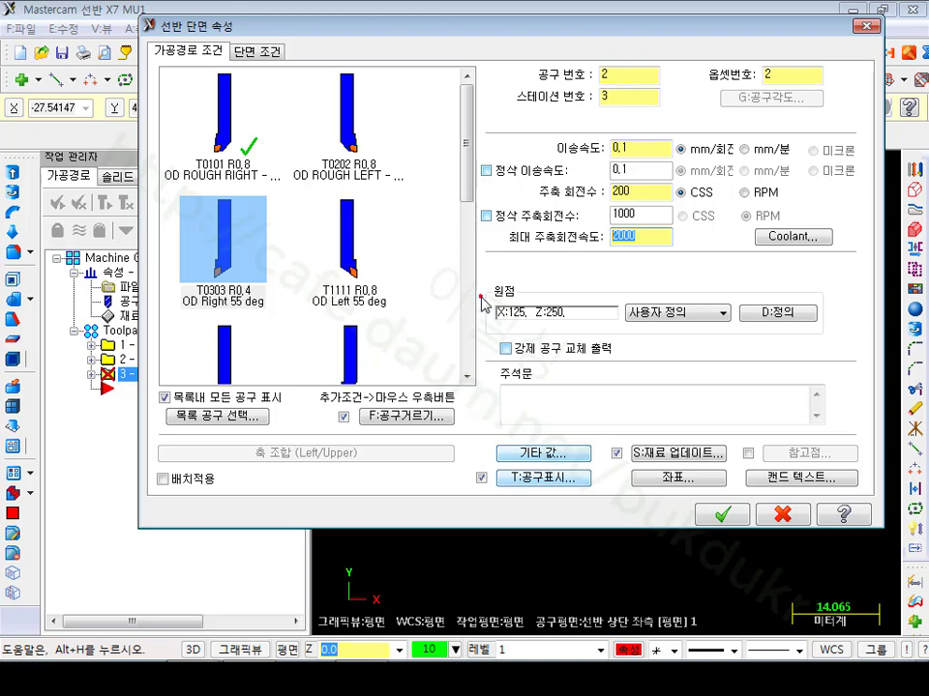
double_click(621, 79)
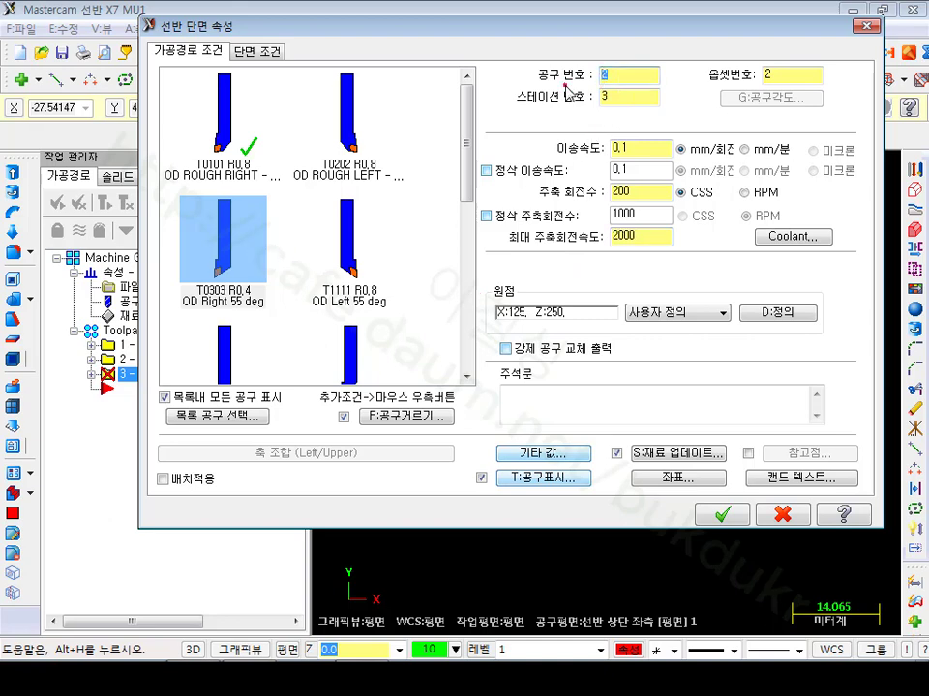
text(3)
double_click(789, 75)
text(3)
click(625, 105)
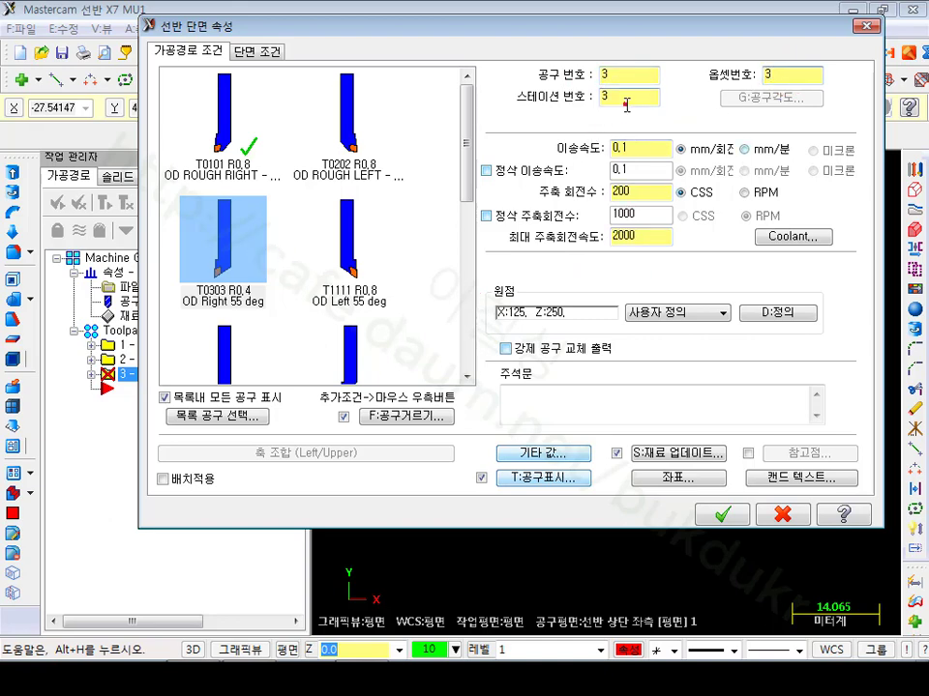
click(853, 107)
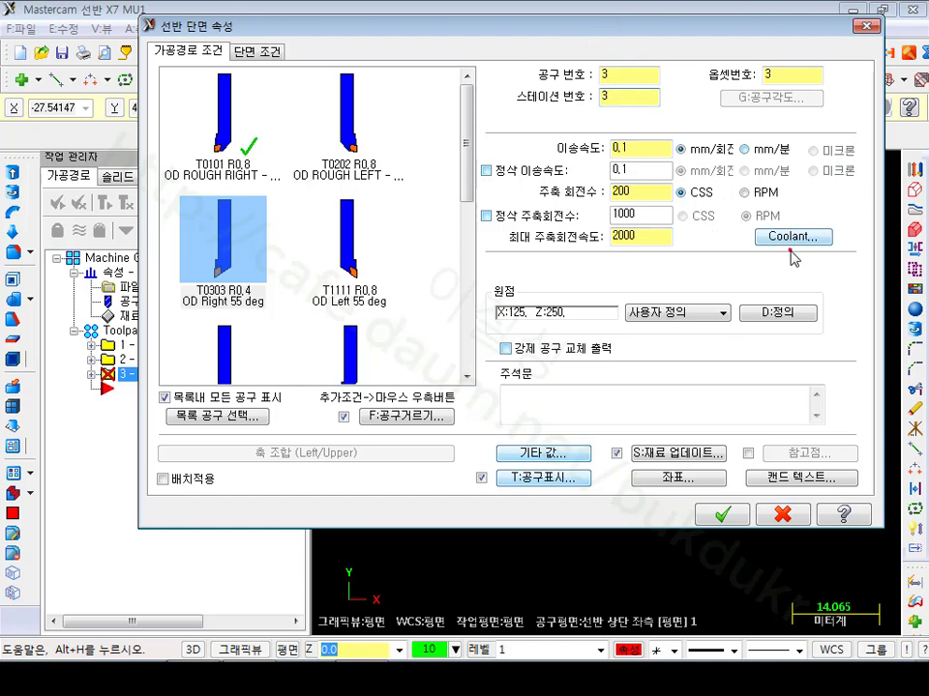
Set the face operation's stock to leave to 0, generate the toolpath, and inspect it at the front chamfer.
click(256, 50)
double_click(568, 392)
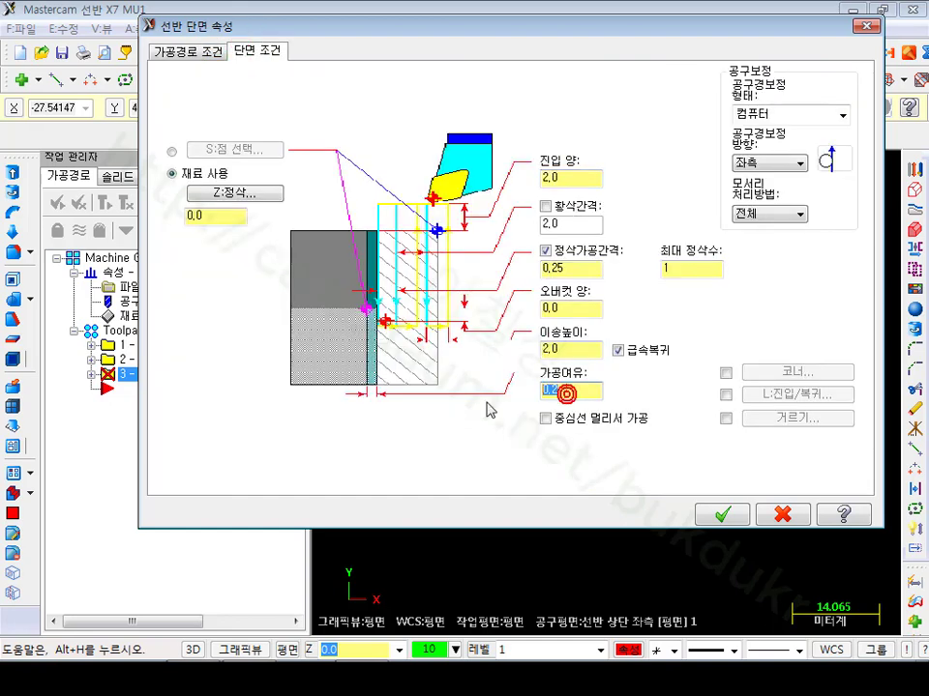
click(486, 400)
text(0)
drag(561, 389, 538, 394)
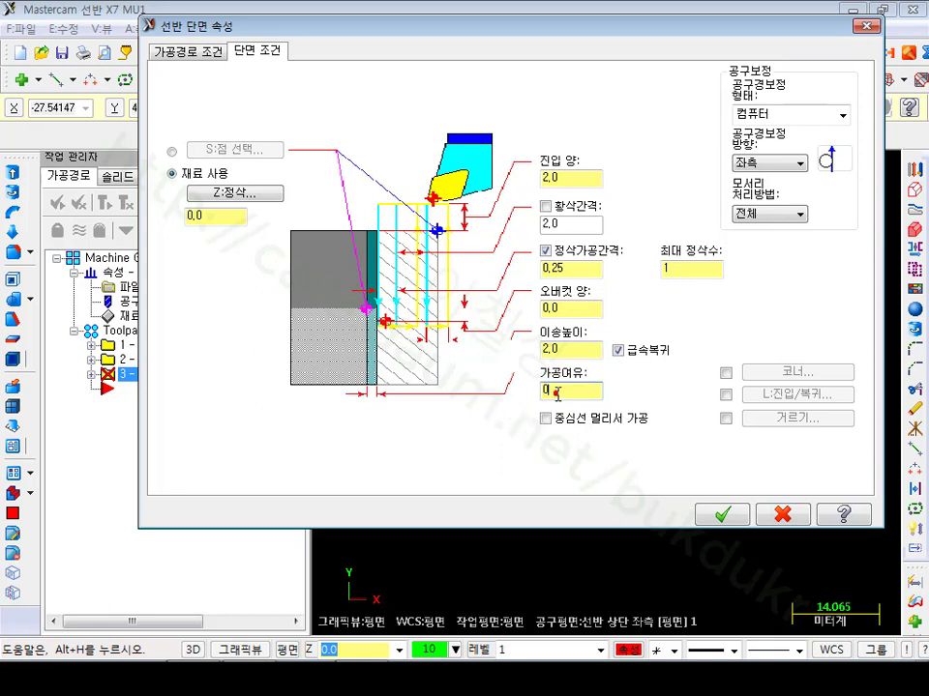
click(724, 516)
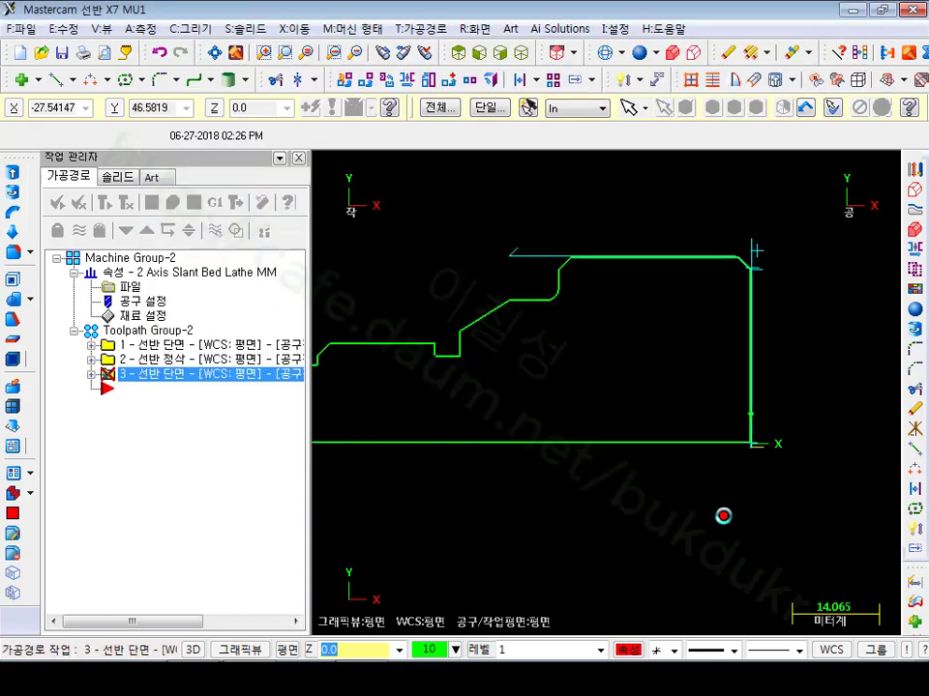
scroll(868, 304, up, 2)
scroll(867, 304, up, 6)
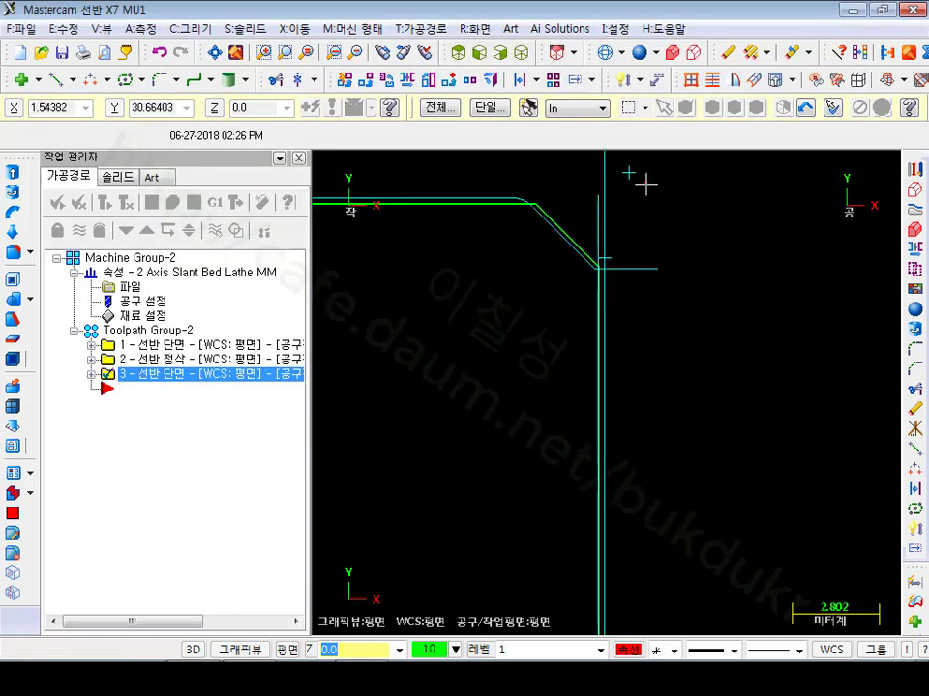
scroll(725, 296, down, 6)
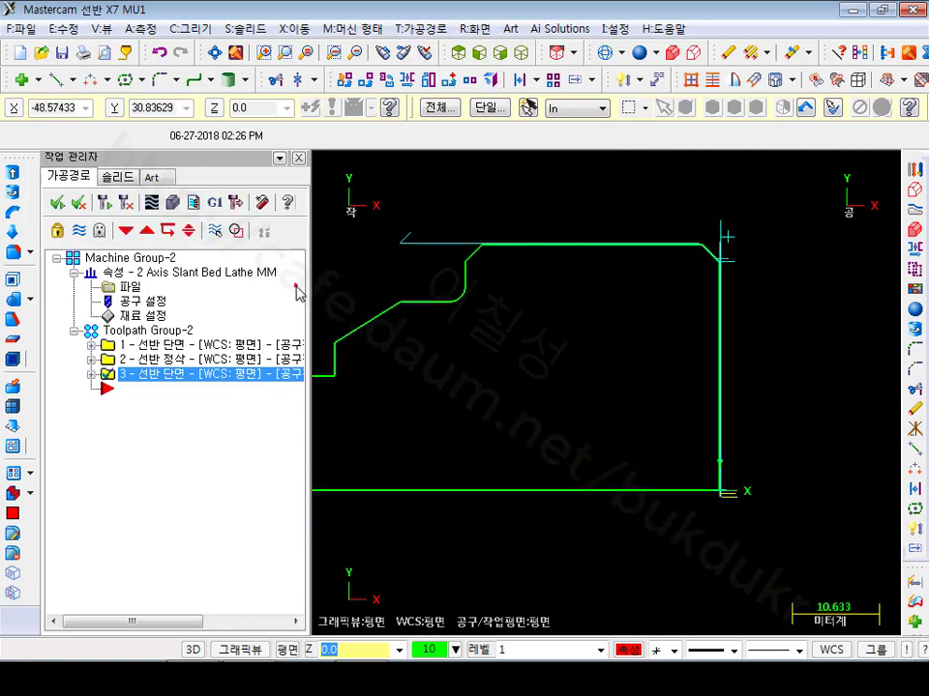
Start a finish toolpath and chain the contour from the front chamfer to the outer-diameter line.
click(421, 28)
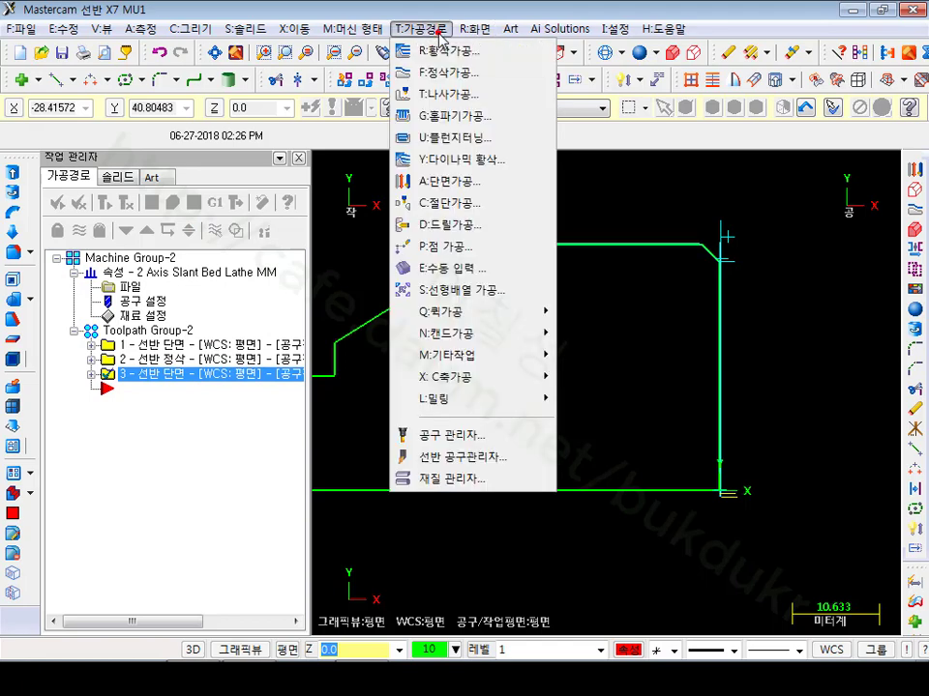
click(455, 73)
scroll(733, 266, up, 1)
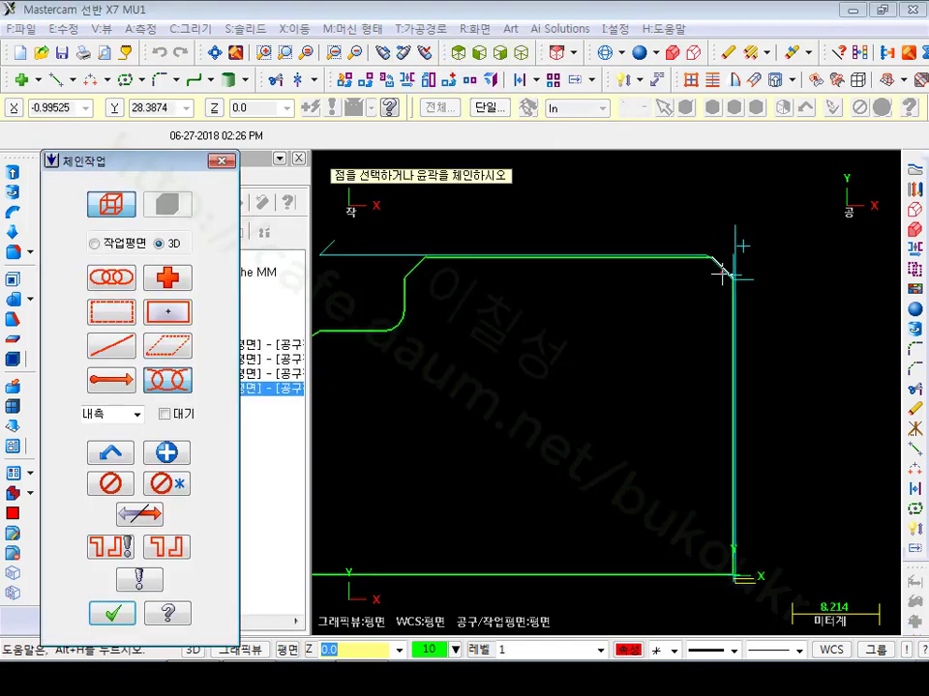
click(717, 267)
click(460, 265)
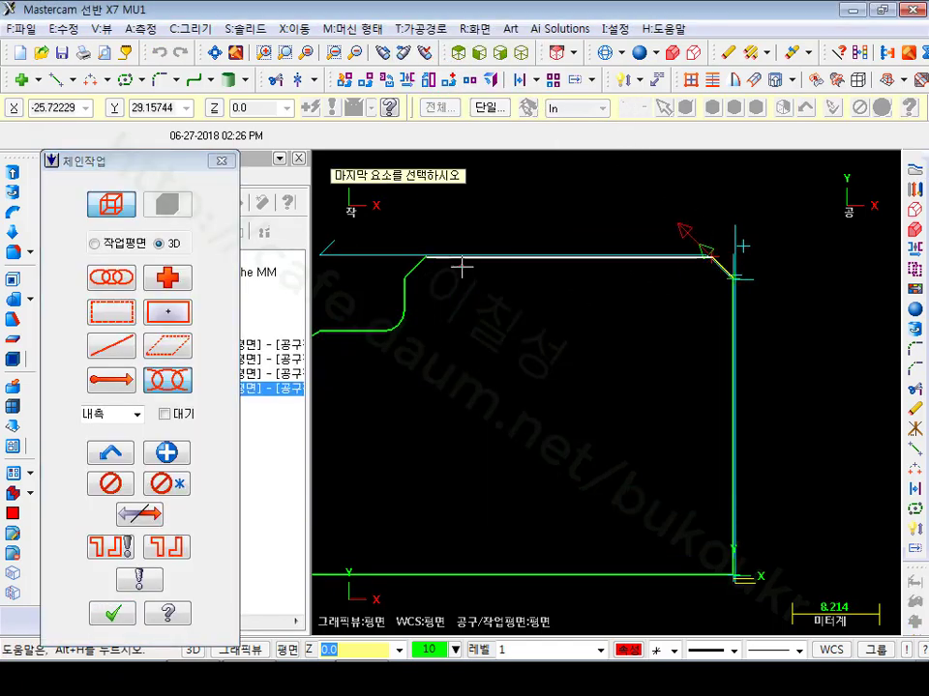
click(113, 612)
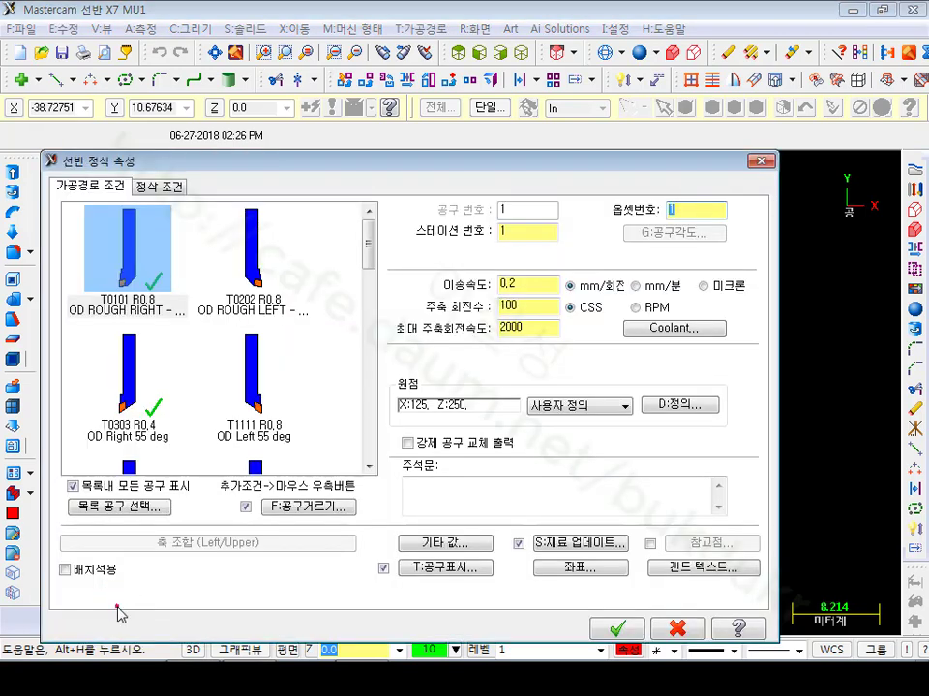
Use the T0303 OD Right 55 deg tool for the finish operation and set its X and Z stock to leave to 0.
click(145, 382)
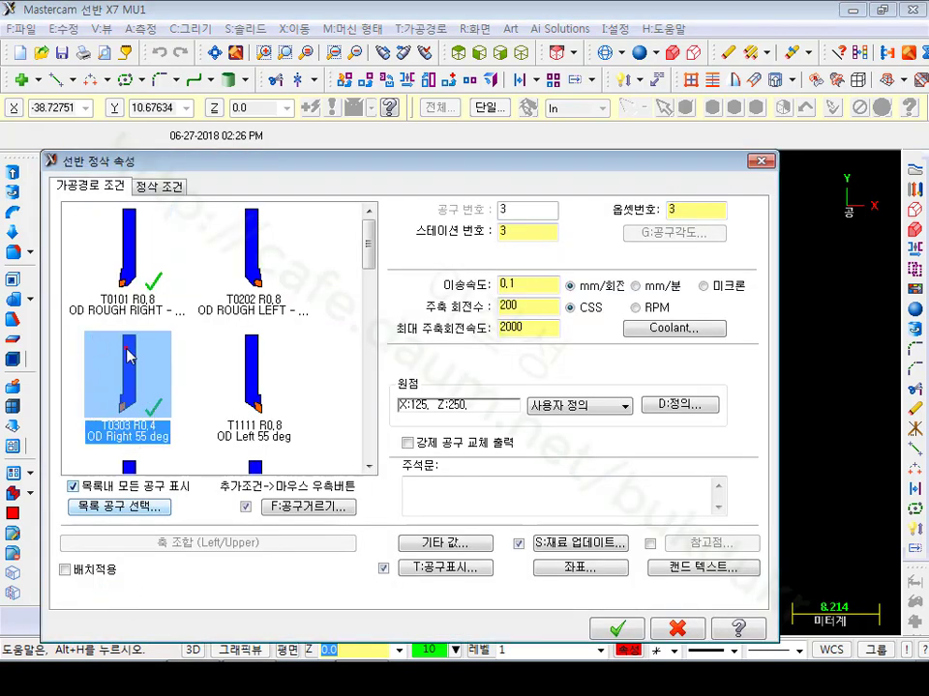
click(166, 192)
click(344, 365)
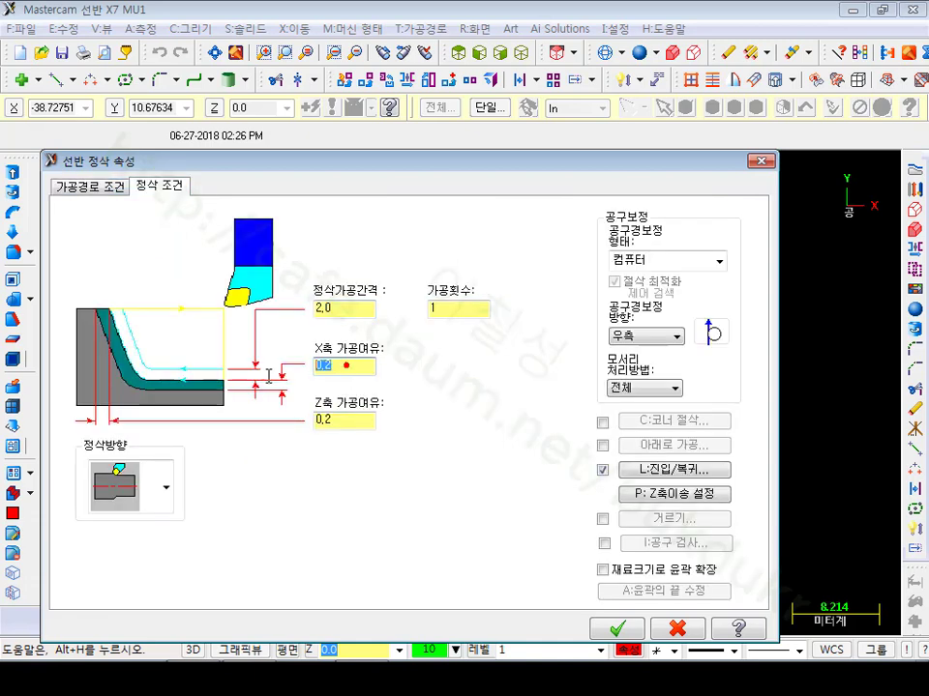
text(0,0)
click(334, 420)
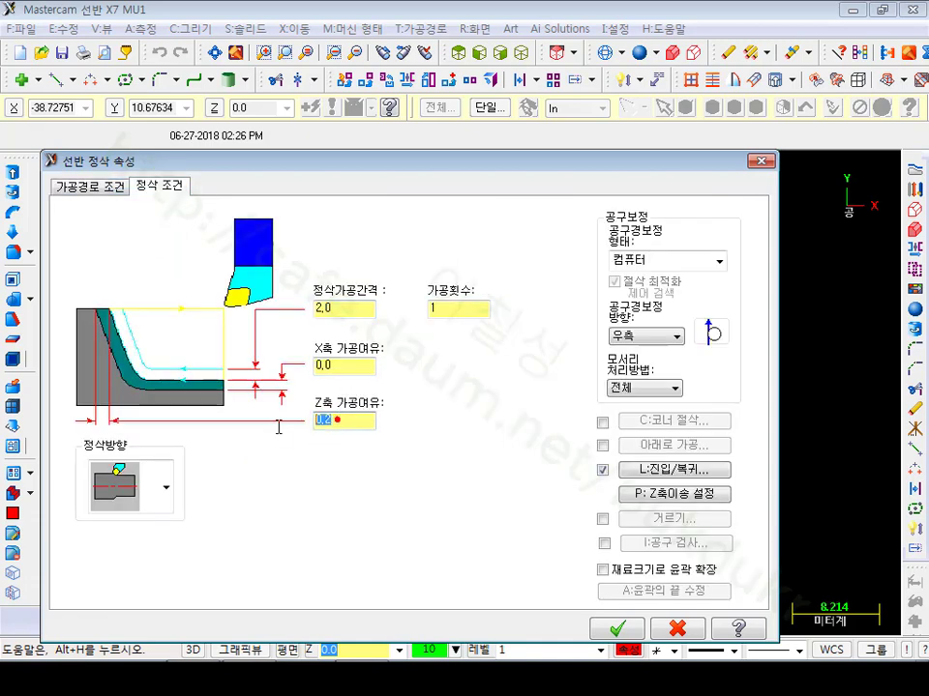
text(0)
Extend the end of the finish contour by 1 mm in the lead-out settings, generate the toolpath, and inspect its end beyond the outer-diameter line.
click(674, 469)
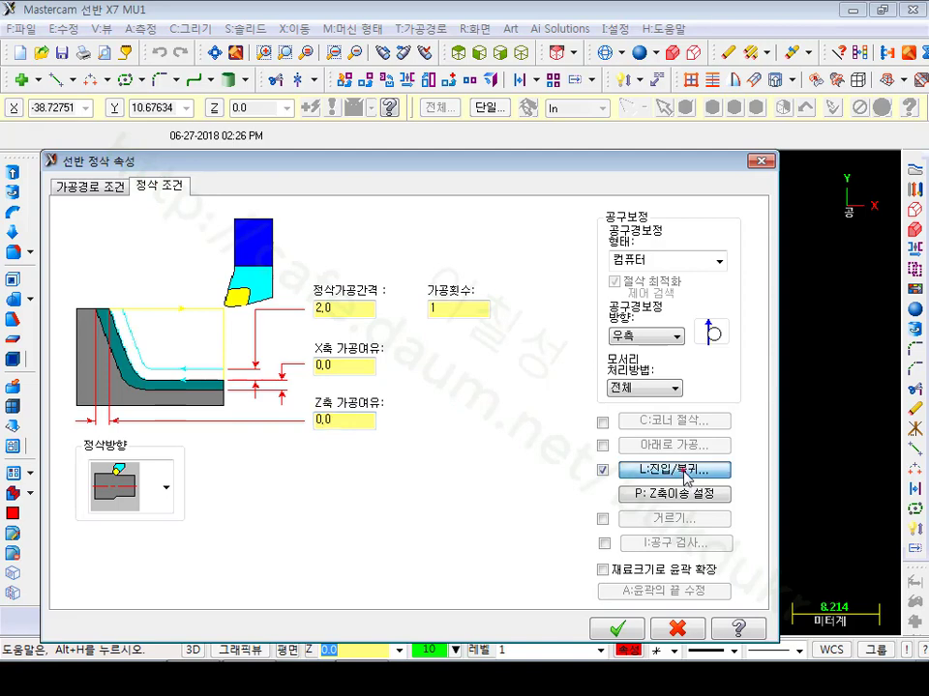
click(113, 190)
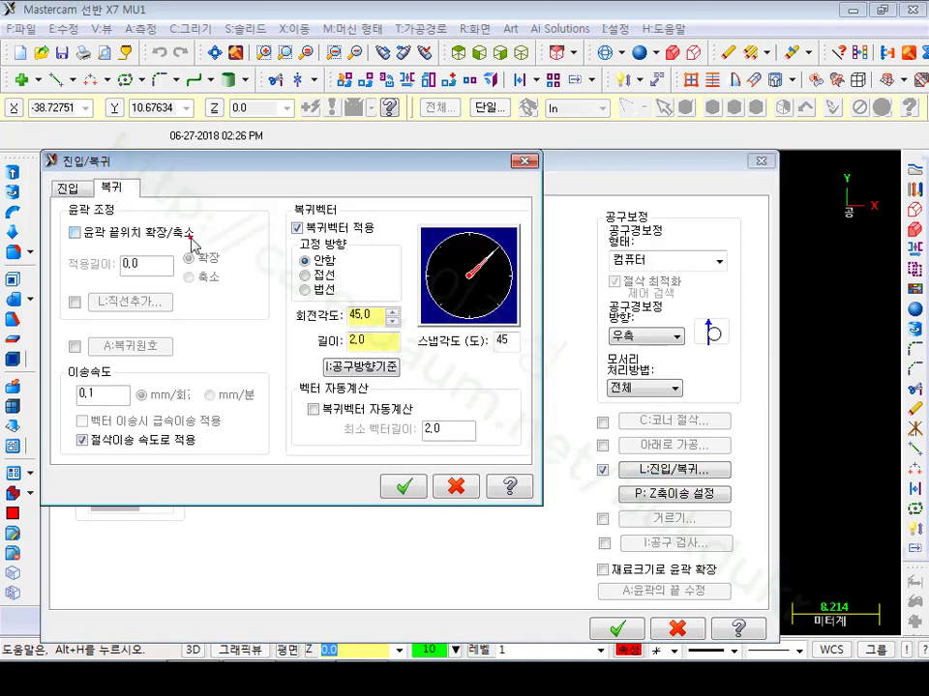
click(75, 233)
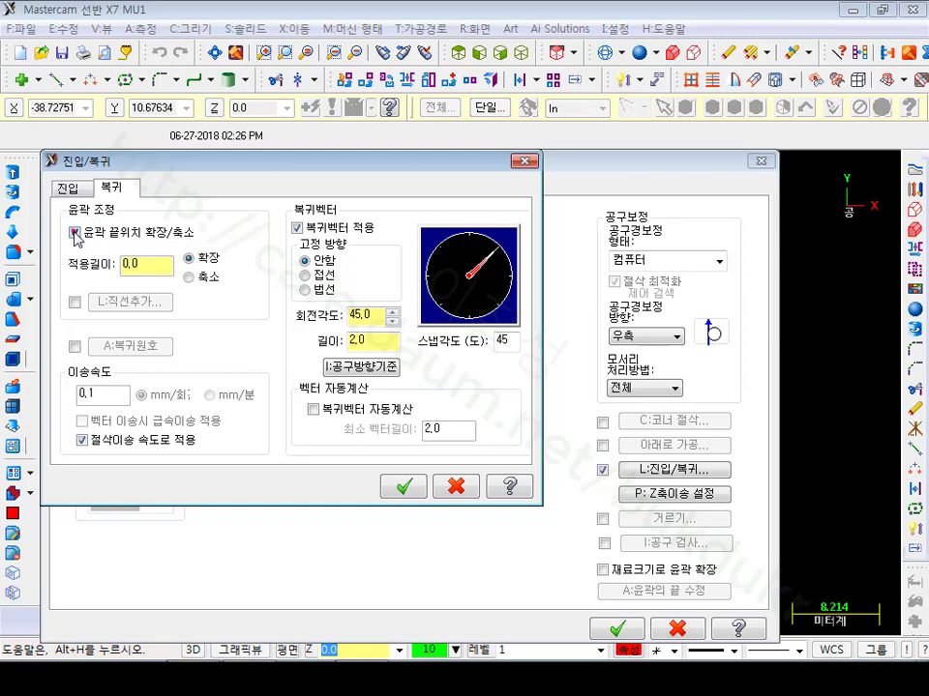
drag(144, 261, 105, 278)
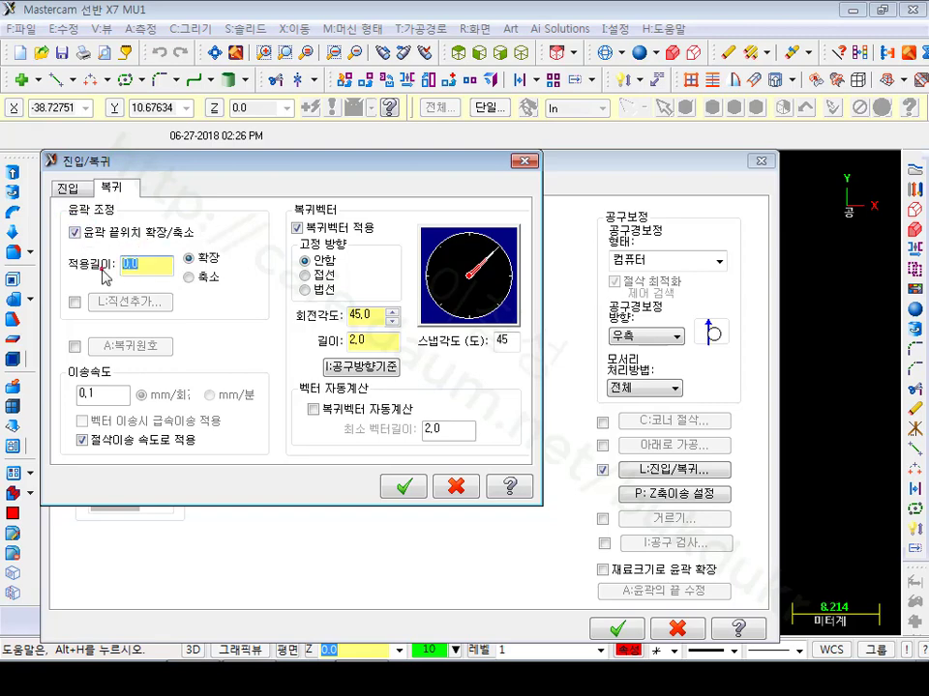
text(1)
click(406, 488)
click(616, 629)
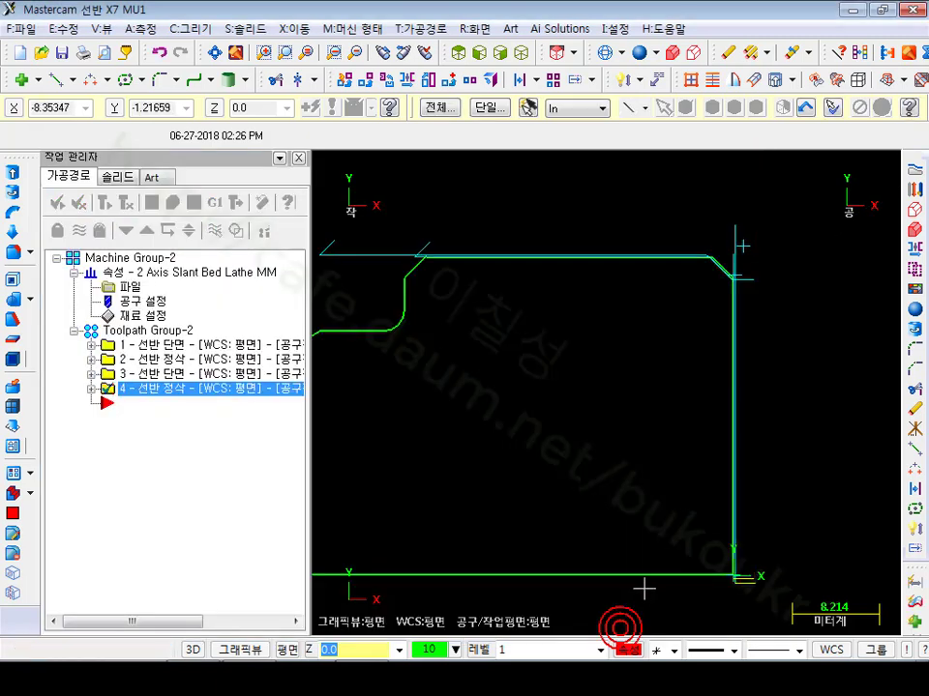
scroll(431, 255, up, 5)
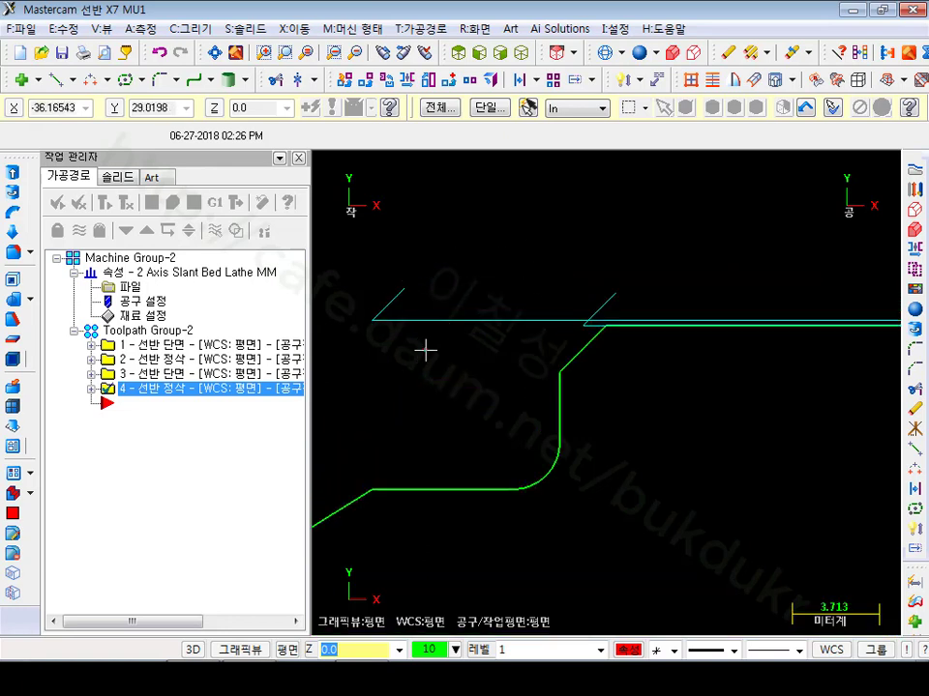
scroll(619, 329, up, 4)
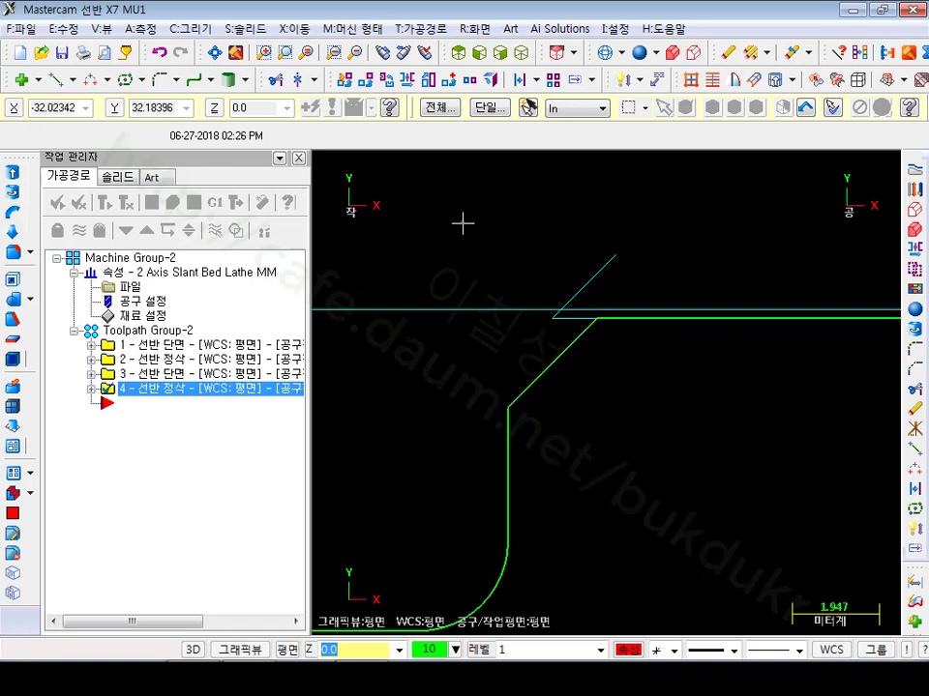
scroll(445, 281, down, 8)
scroll(455, 247, down, 2)
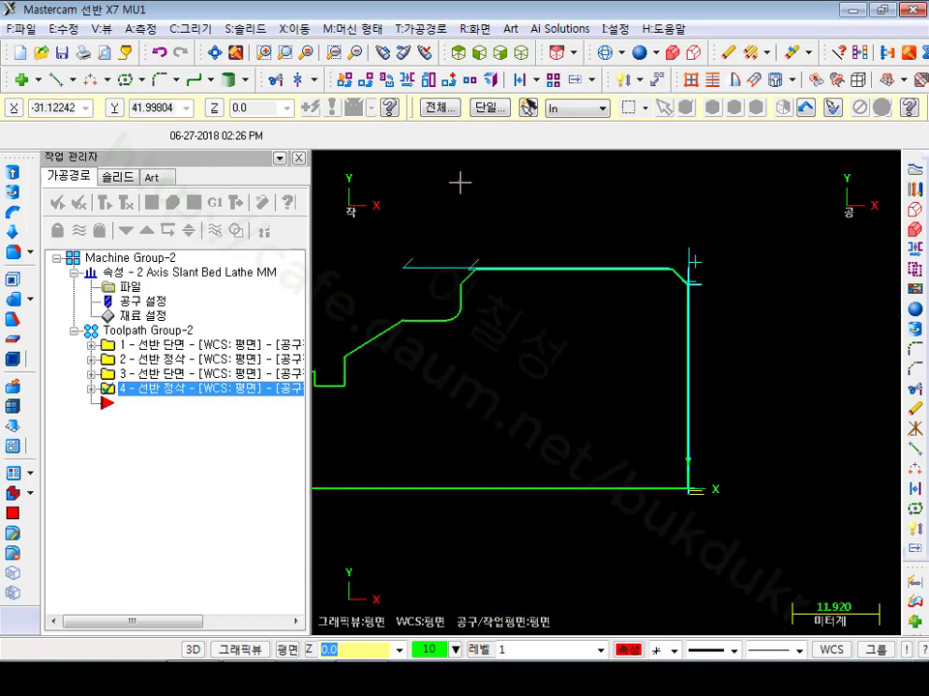
Verify all four operations of Toolpath Group-2 in Mastercam Simulator, playing the cutting simulation in isometric view.
click(145, 330)
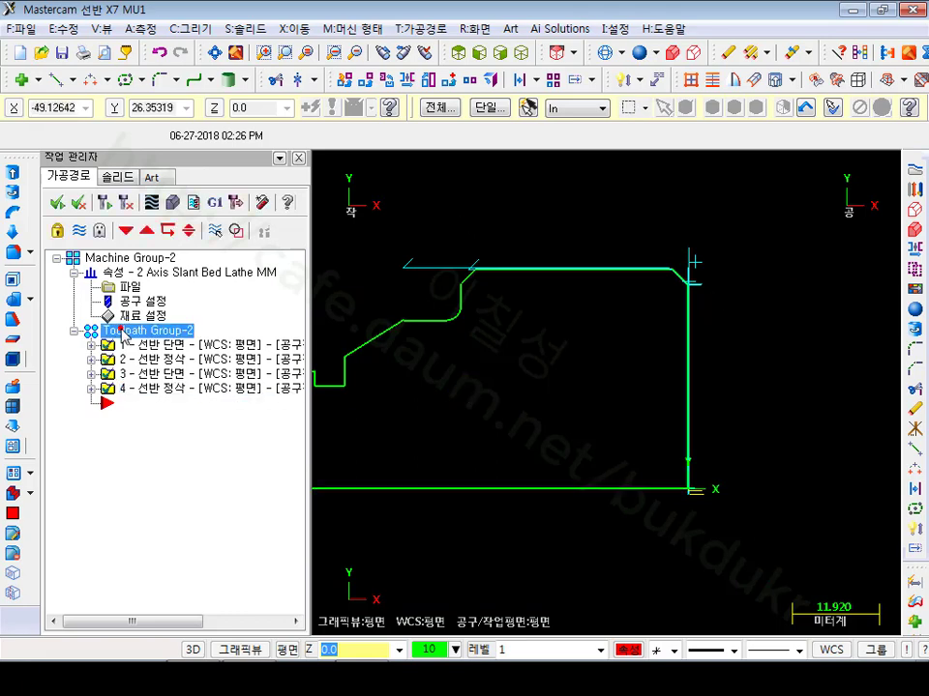
click(176, 205)
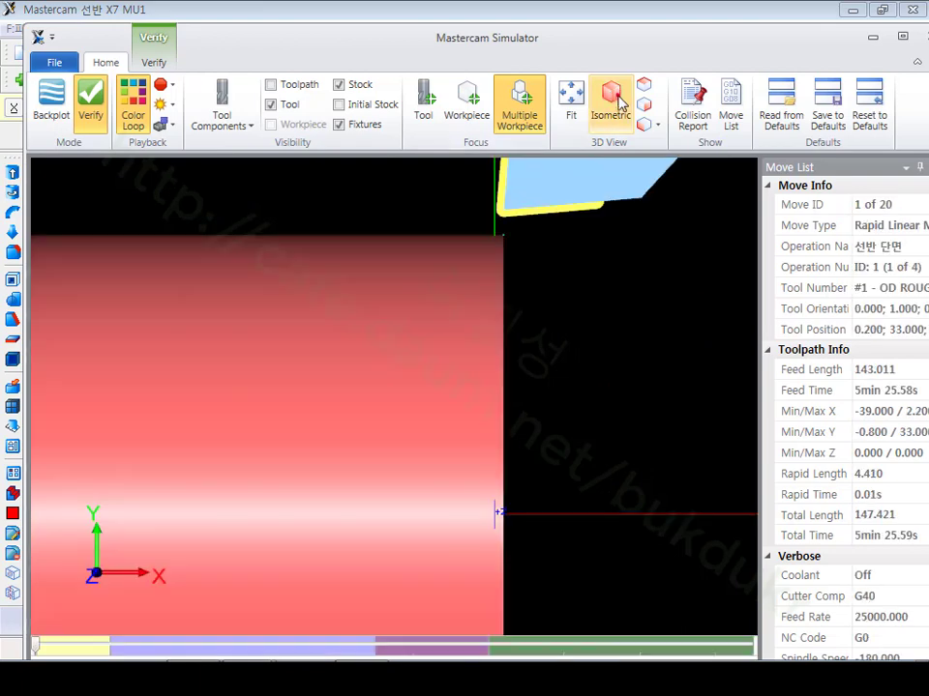
click(610, 97)
scroll(513, 406, down, 5)
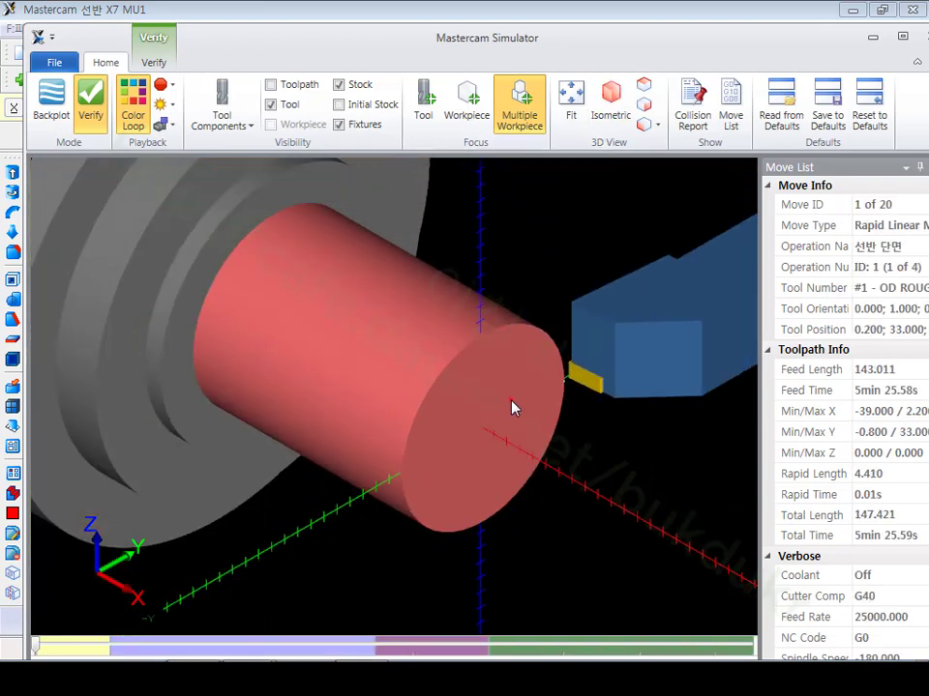
double_click(342, 32)
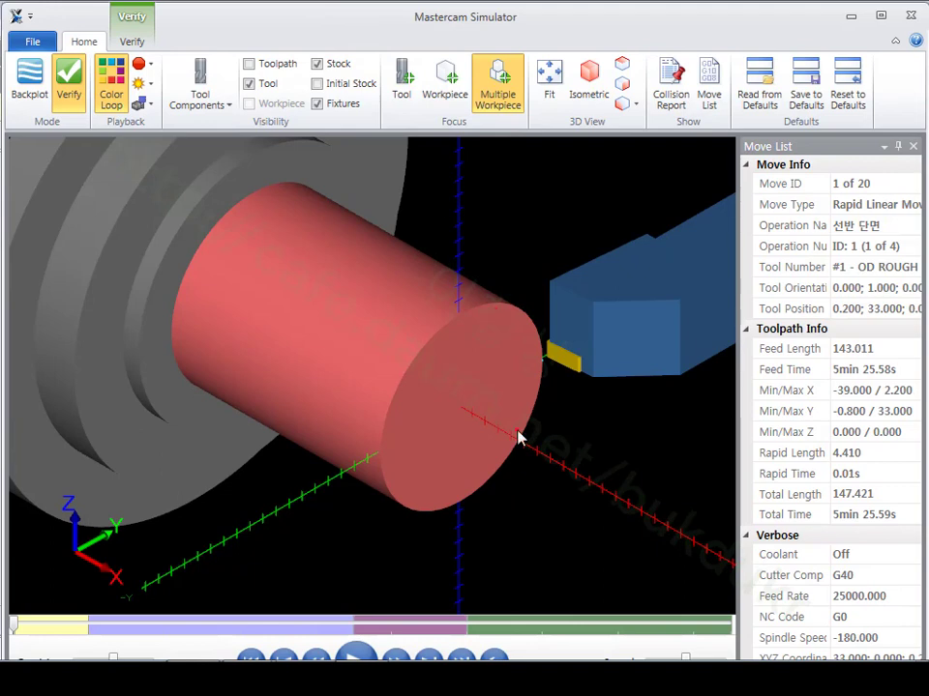
click(355, 657)
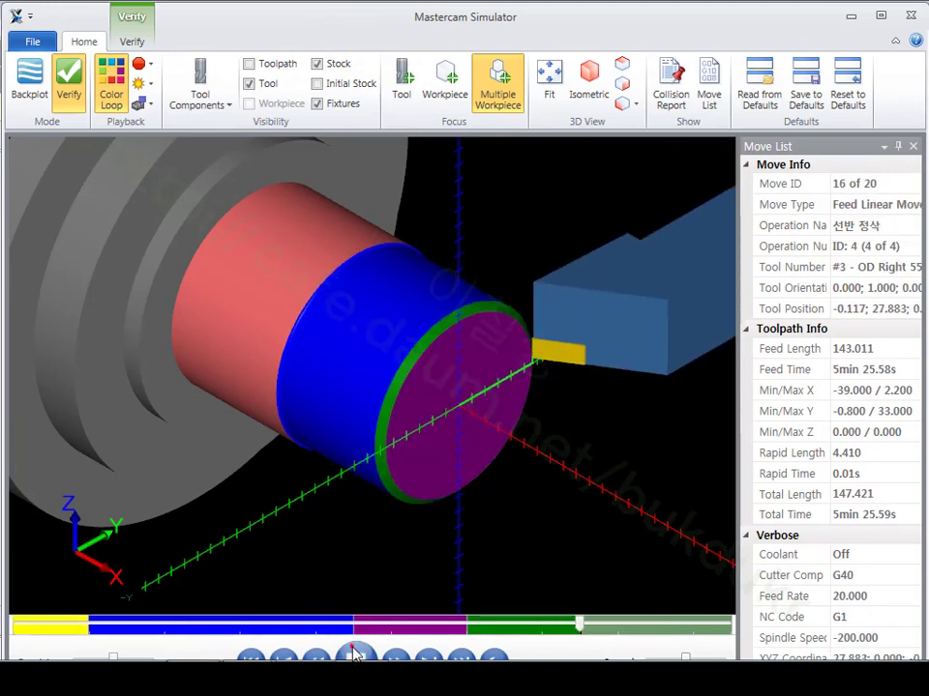
Examine the simulated part's front chamfer and finished outer diameter from the top view, then return to the lathe program.
click(623, 67)
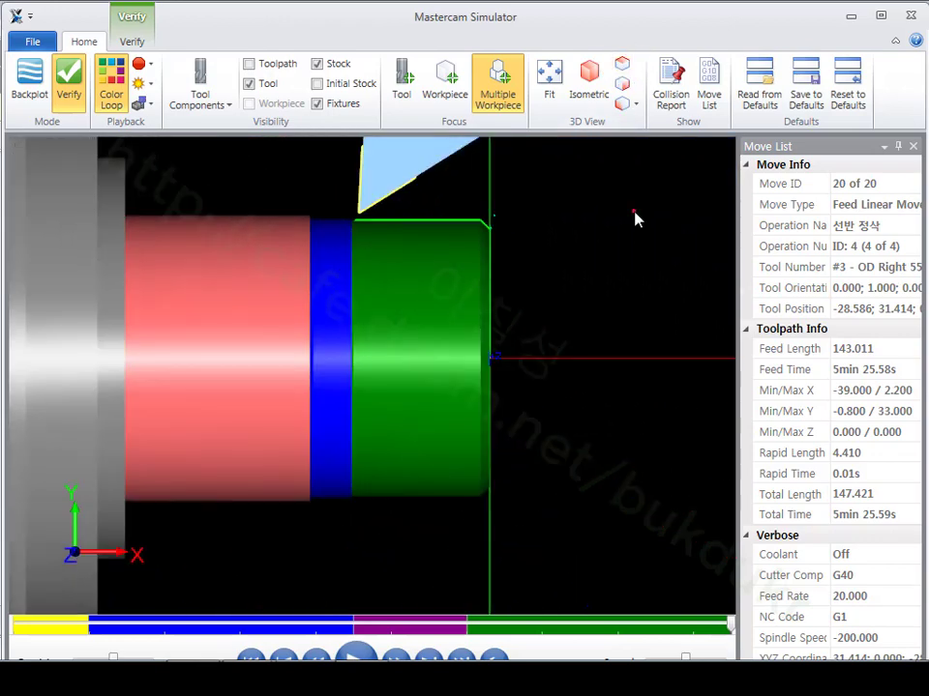
click(634, 209)
scroll(455, 218, up, 5)
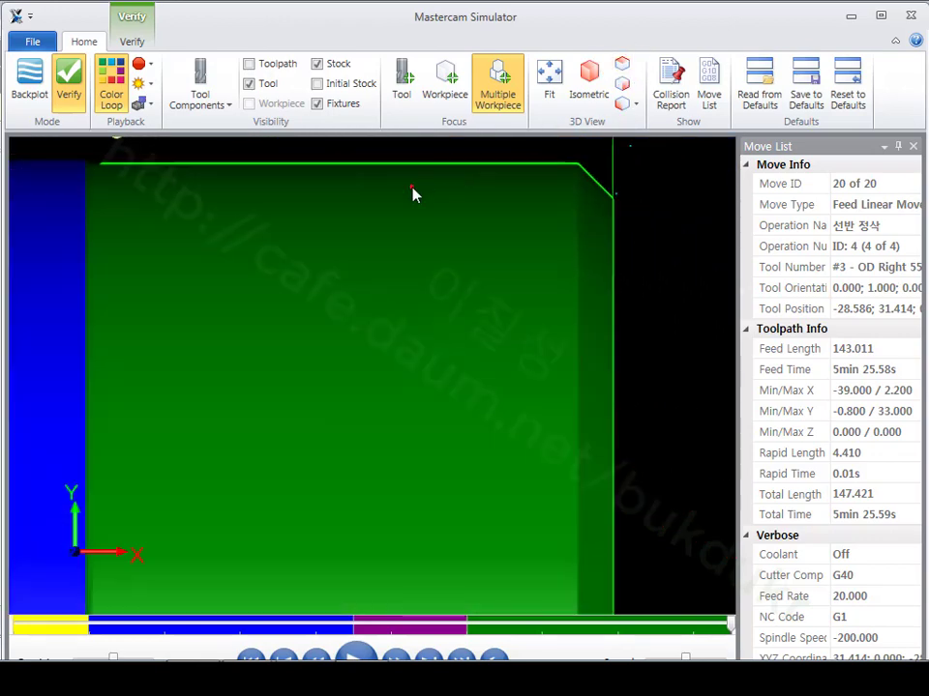
scroll(410, 196, down, 3)
scroll(540, 197, up, 4)
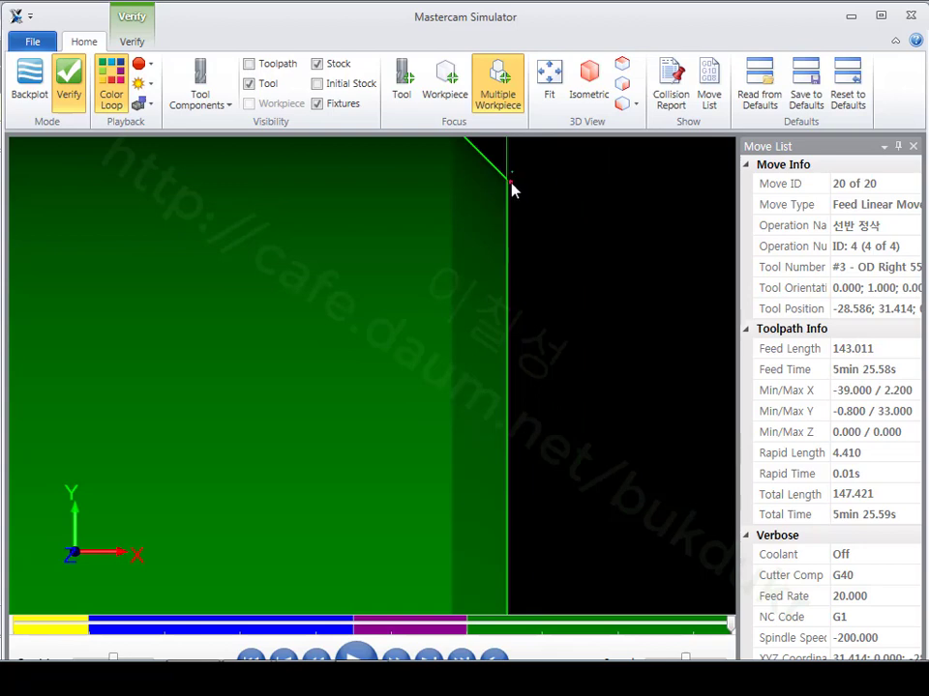
scroll(535, 214, down, 2)
scroll(549, 256, down, 3)
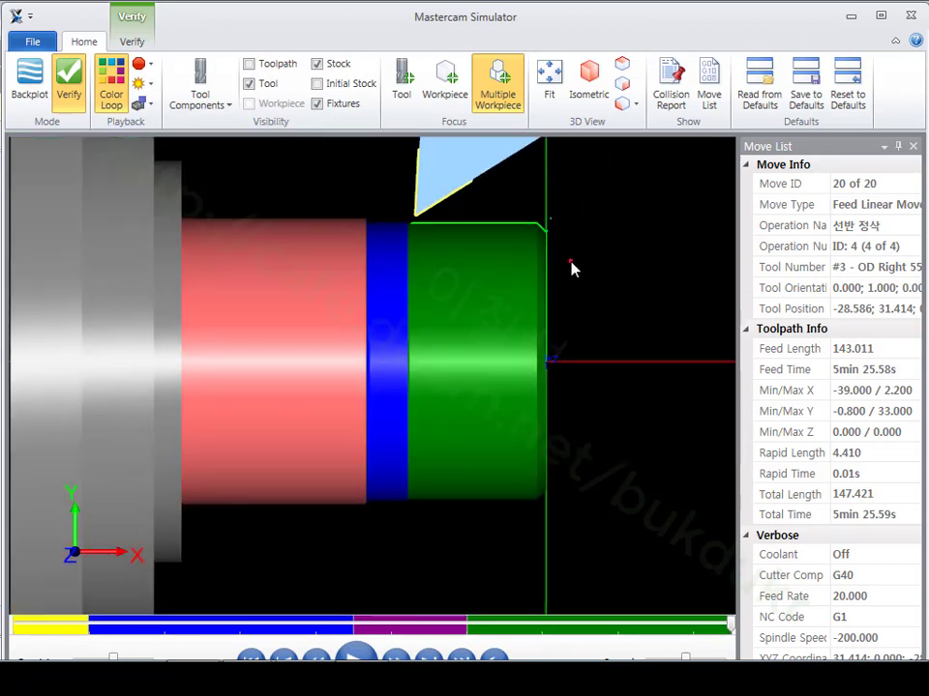
scroll(569, 271, down, 1)
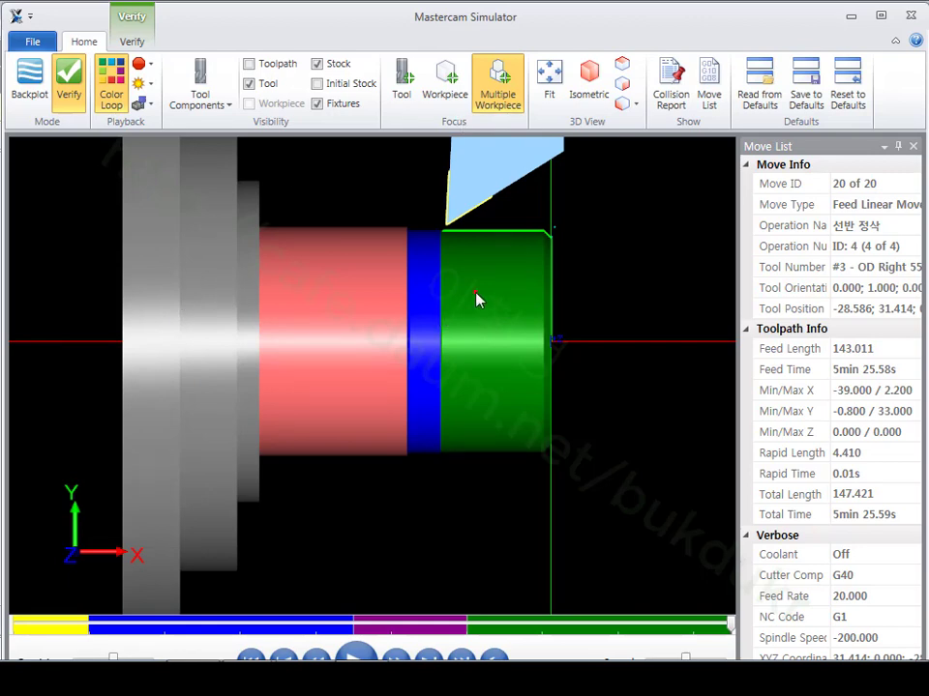
click(850, 17)
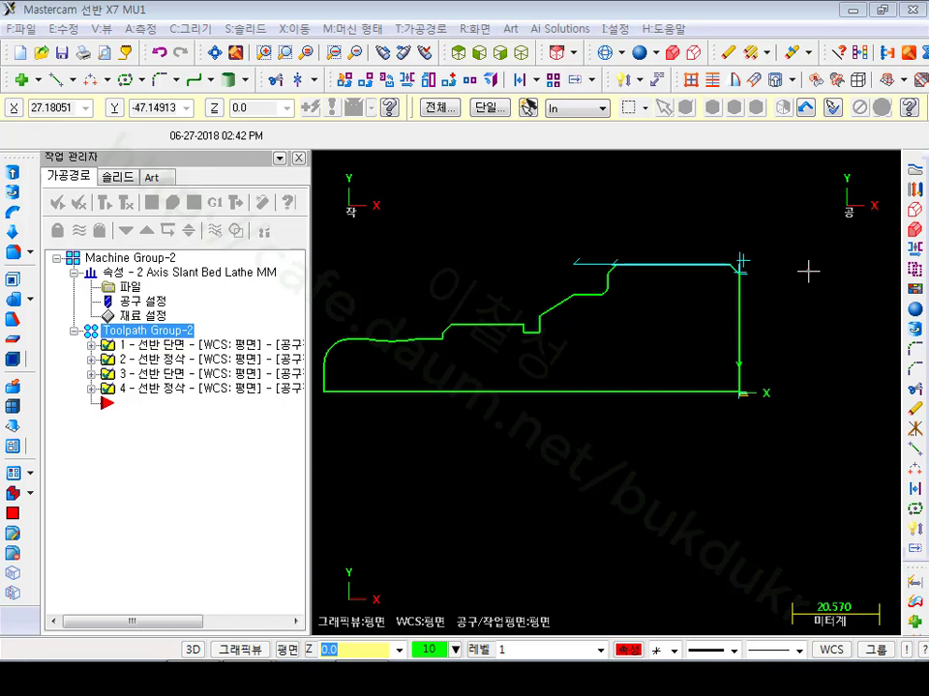
Display the shaded stock and chuck jaws, and add a lathe chuck operation that unclamps the left spindle.
click(734, 444)
click(696, 51)
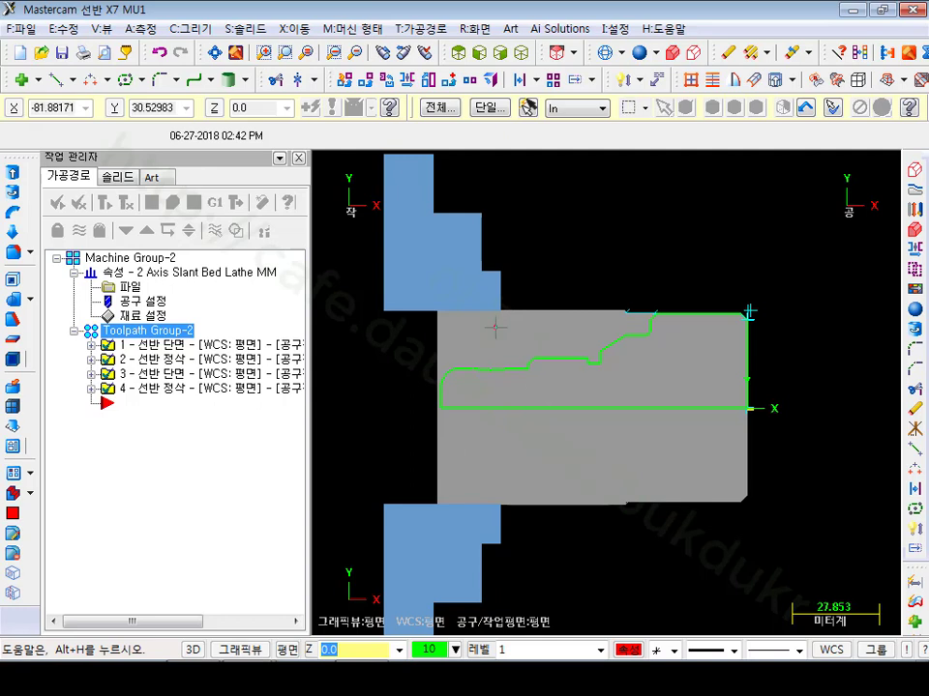
click(419, 29)
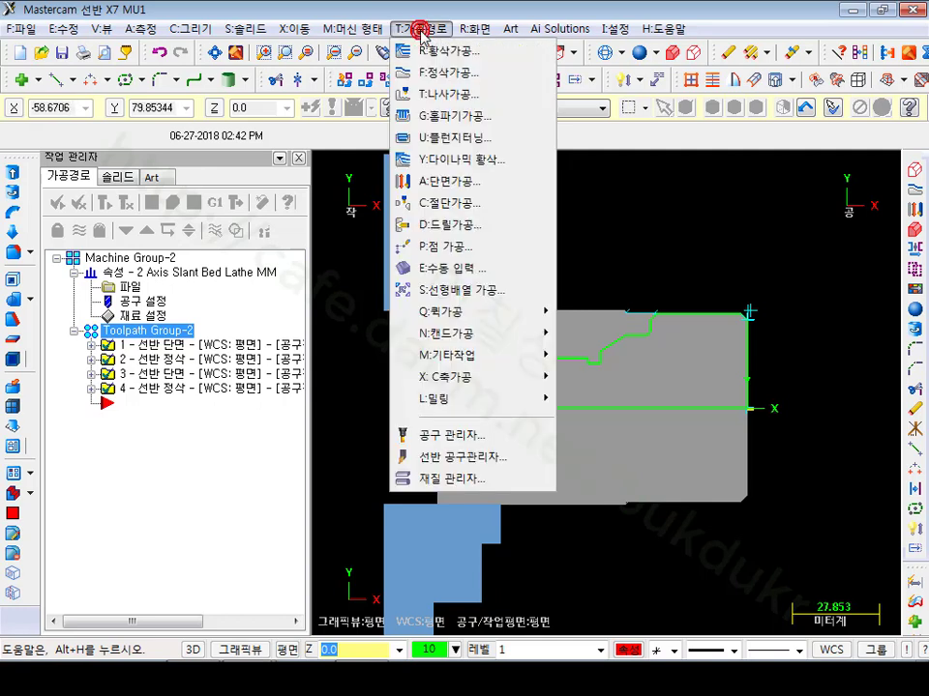
mouse_move(523, 355)
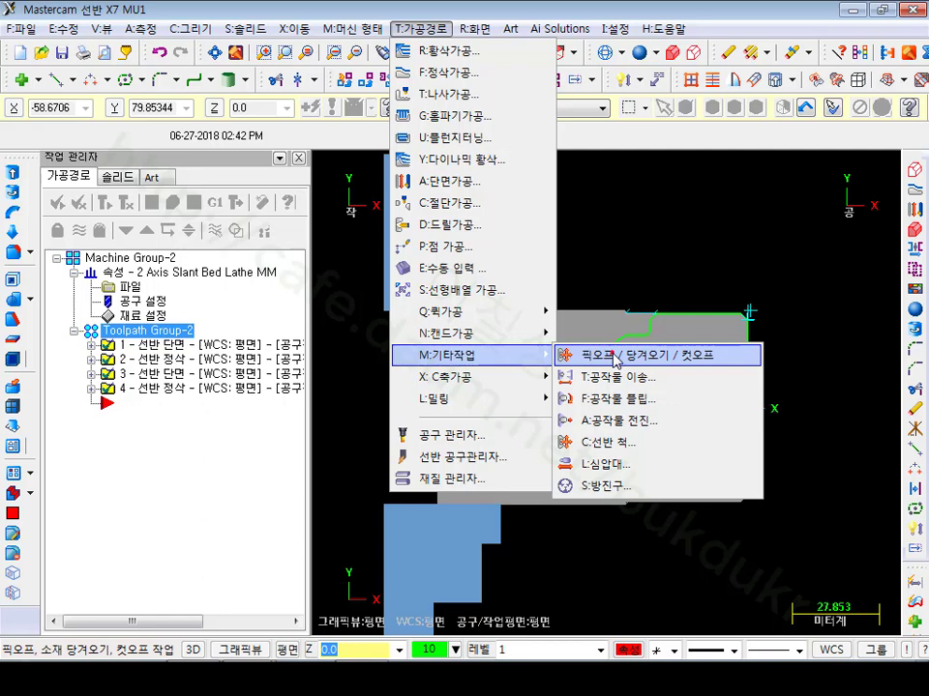
click(616, 446)
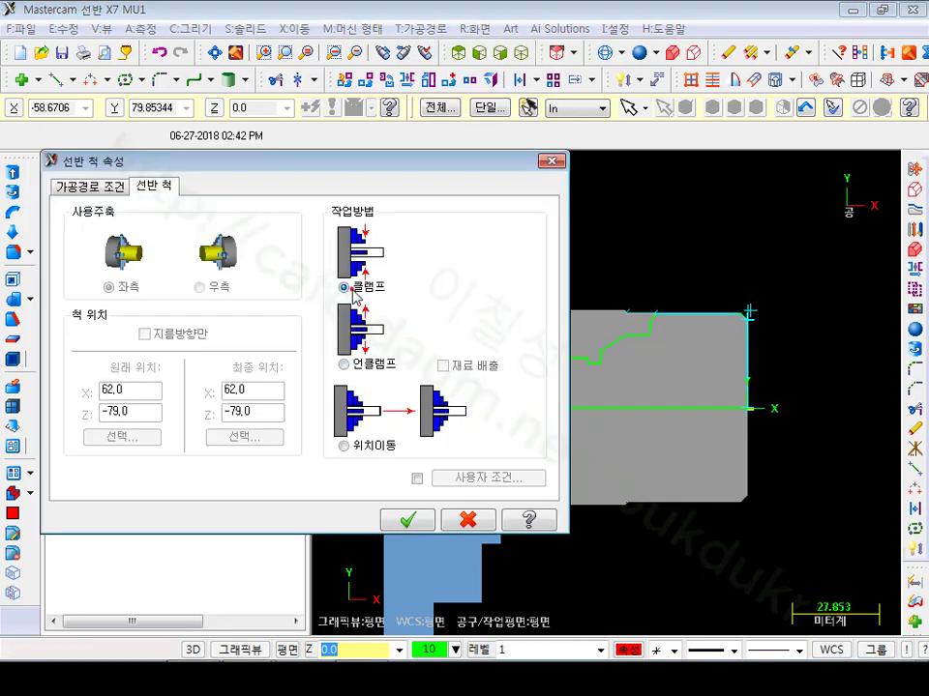
click(344, 366)
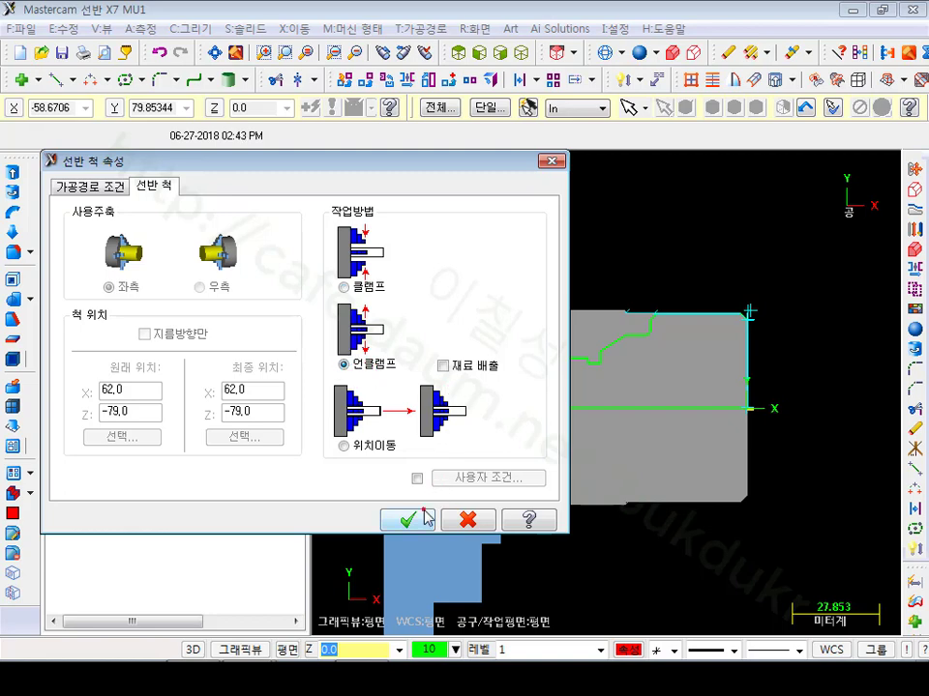
drag(458, 165, 245, 155)
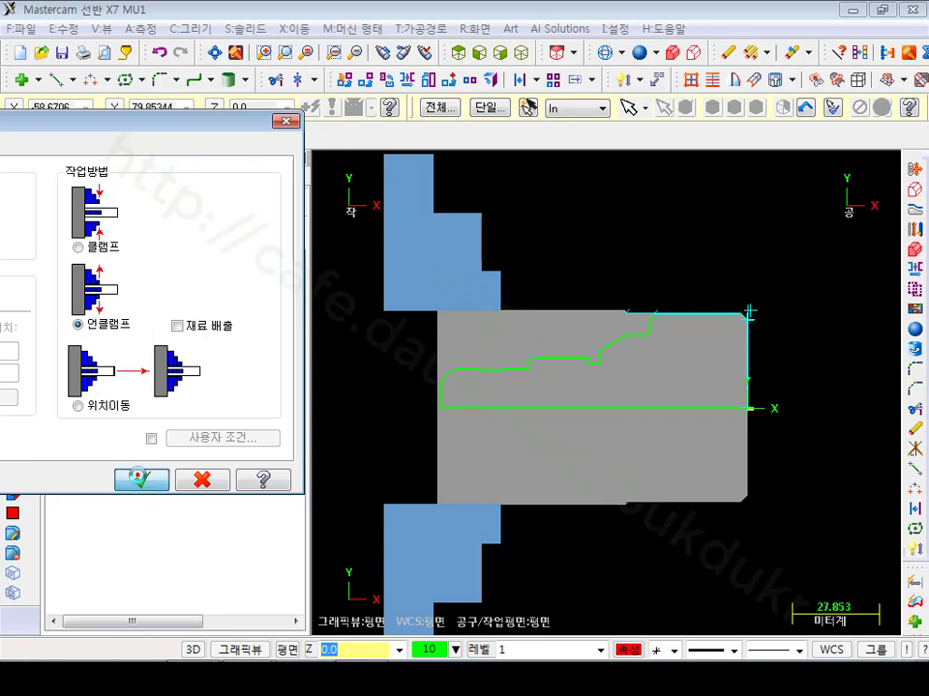
click(141, 480)
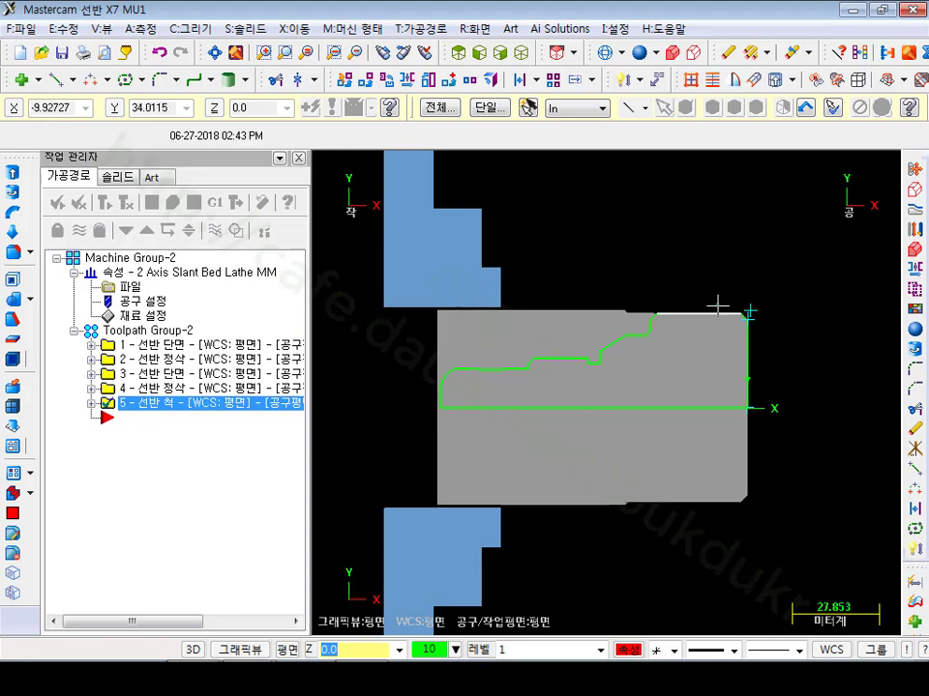
Add a lathe stock flip operation with geometry transfer, and select the entire shaft profile as the geometry to flip.
click(427, 34)
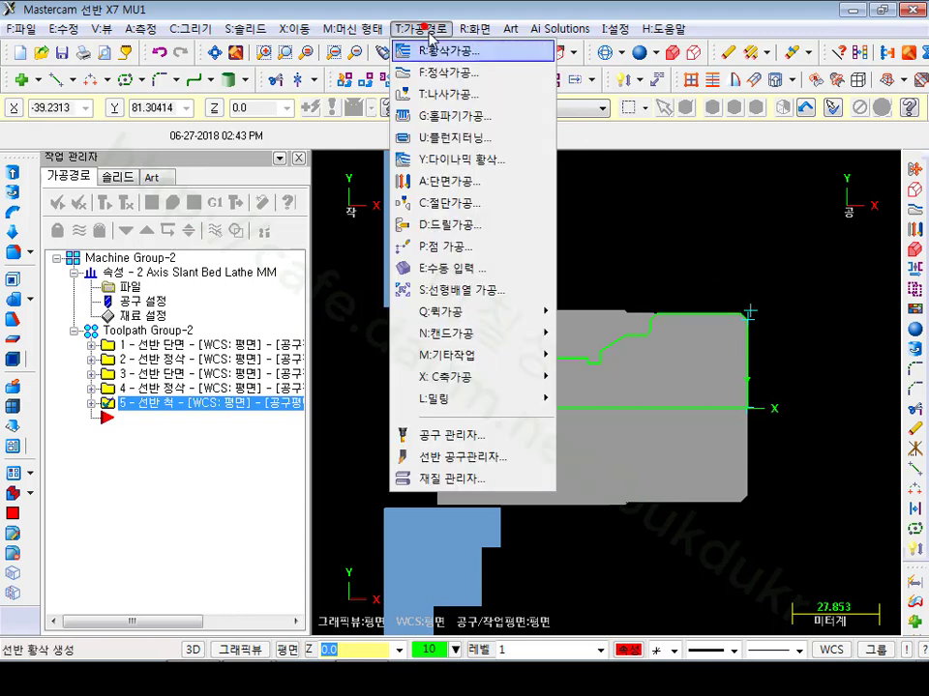
mouse_move(503, 357)
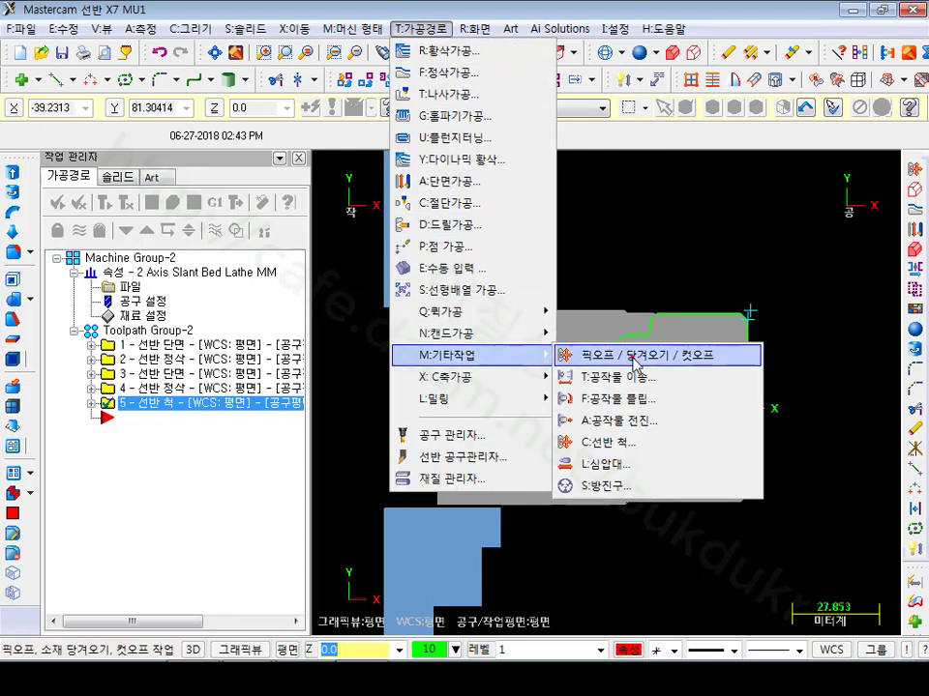
click(638, 398)
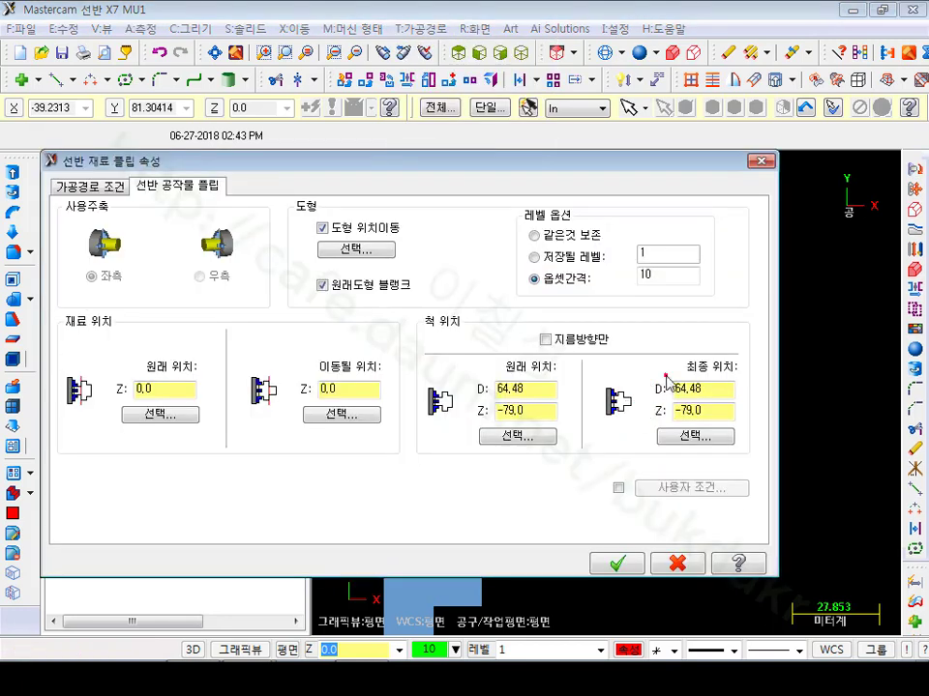
drag(331, 167, 497, 15)
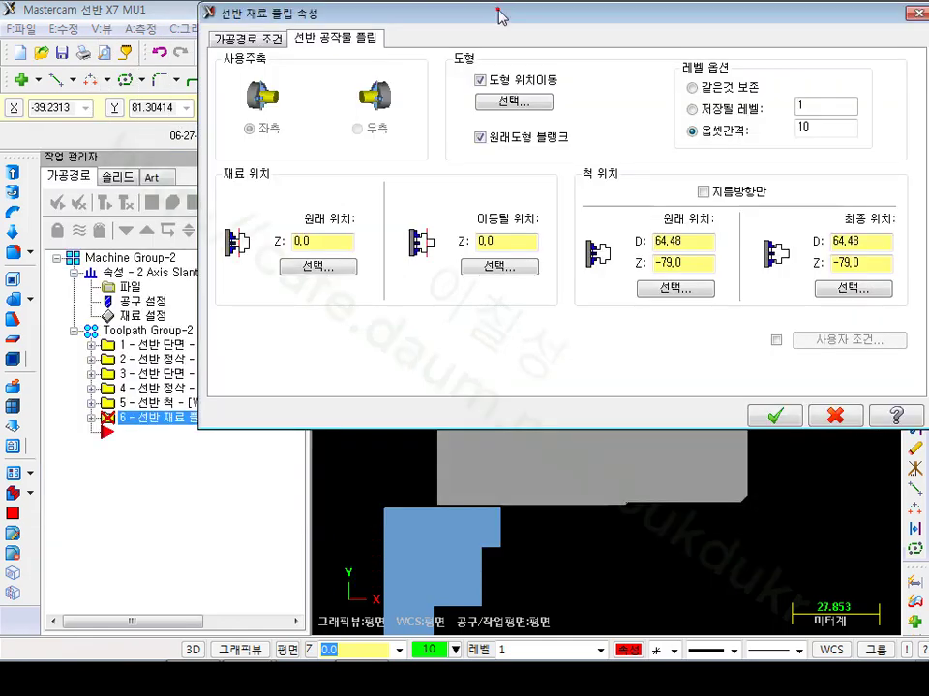
click(511, 102)
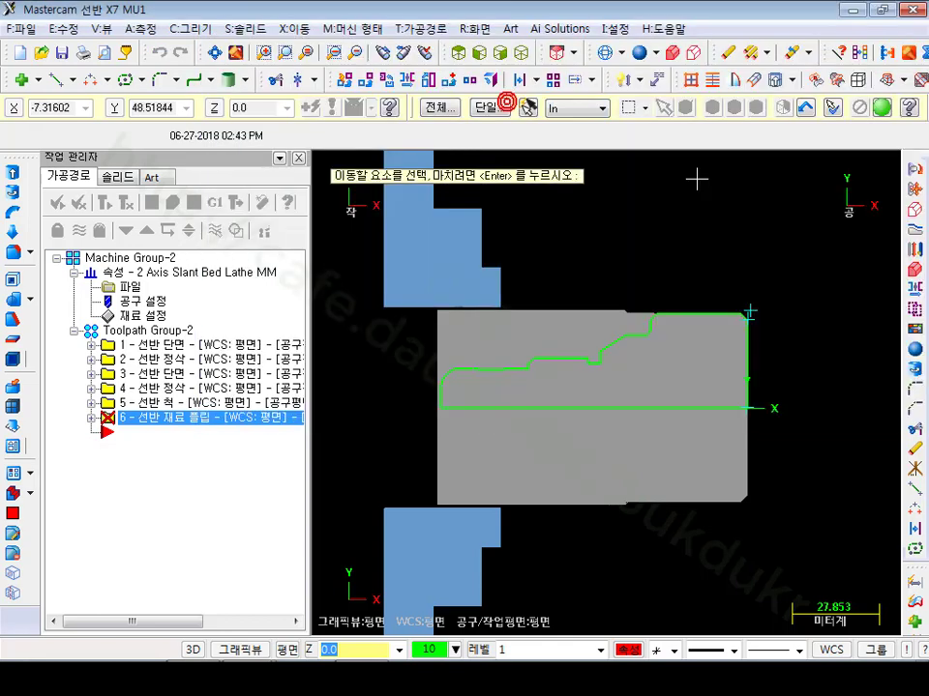
click(598, 357)
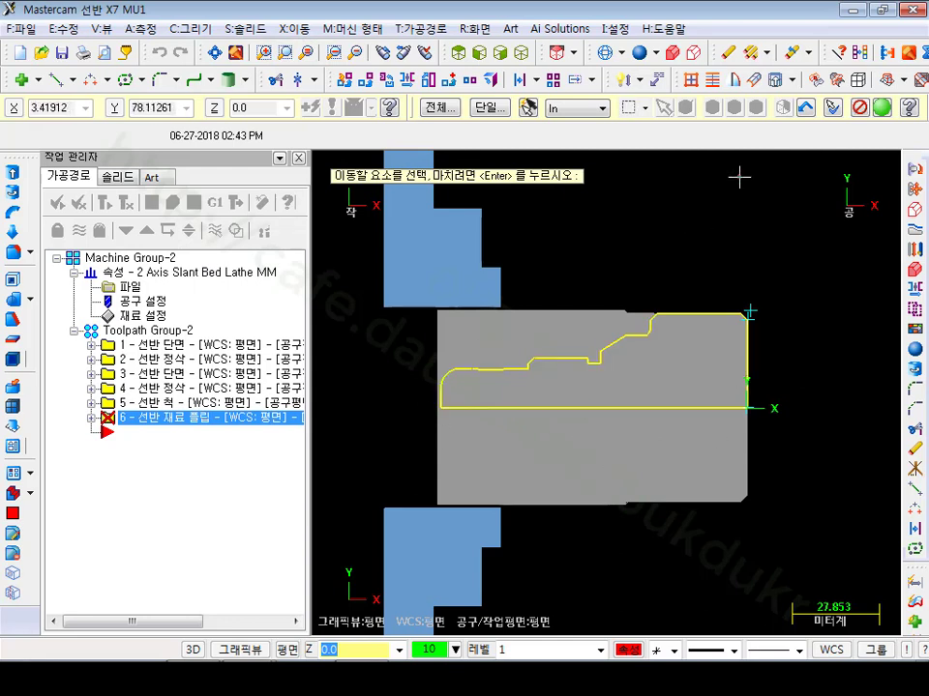
click(883, 107)
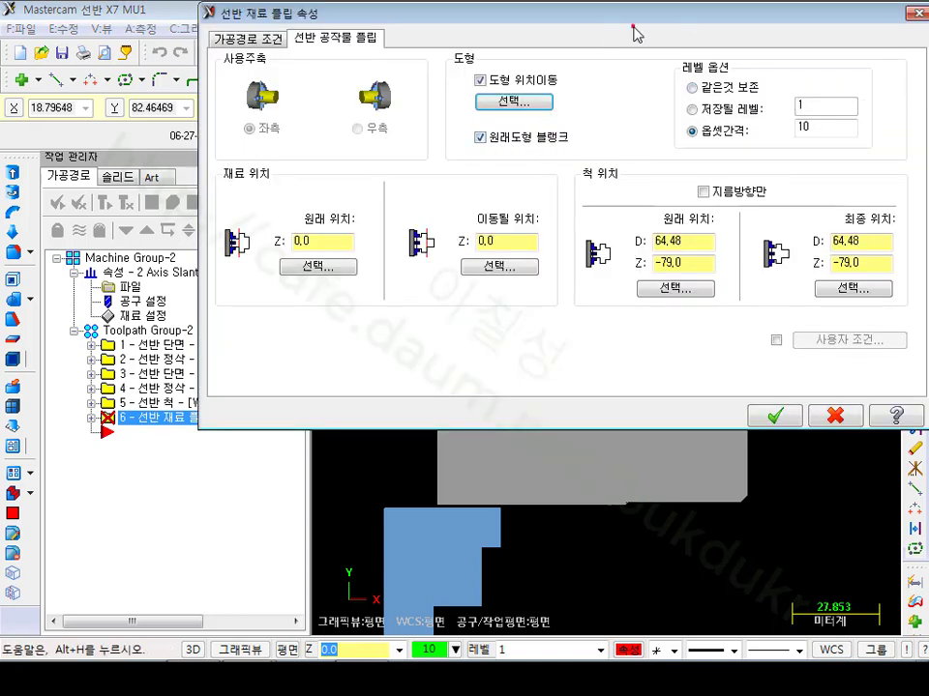
Set the stock's original position to Z -98.0 by picking the profile's chuck-side end on the centerline, and accept the flip with transferred position Z 0.0.
drag(635, 17, 619, 428)
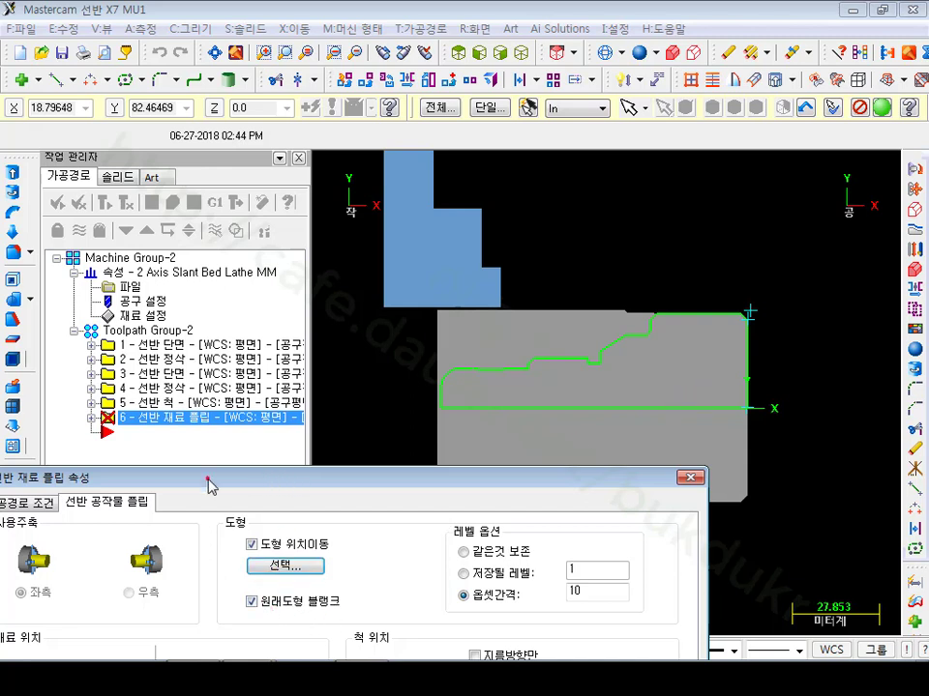
drag(203, 481, 746, 77)
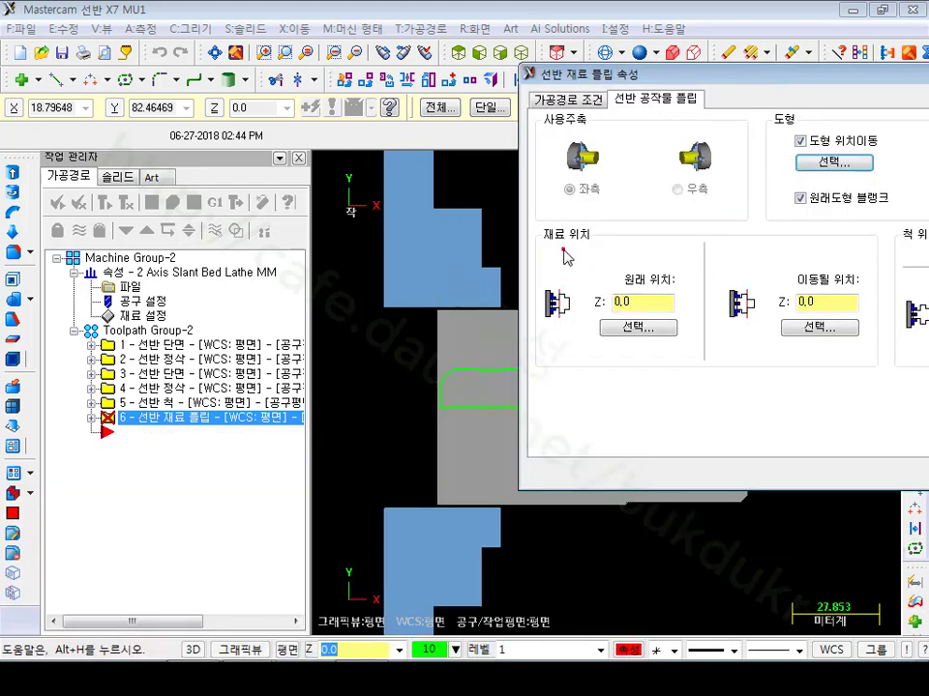
drag(653, 85, 721, 62)
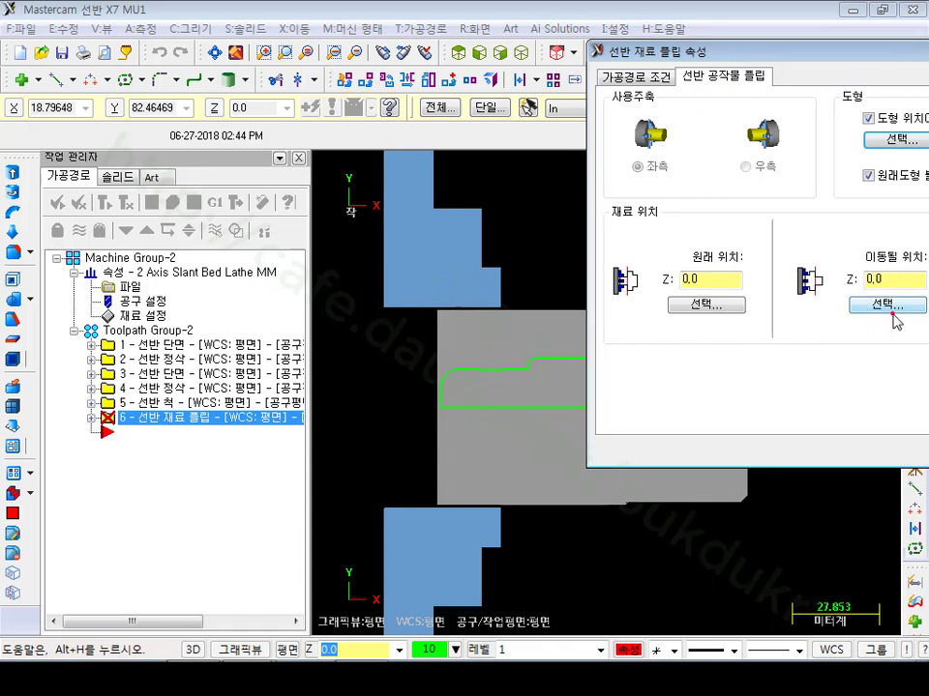
click(723, 307)
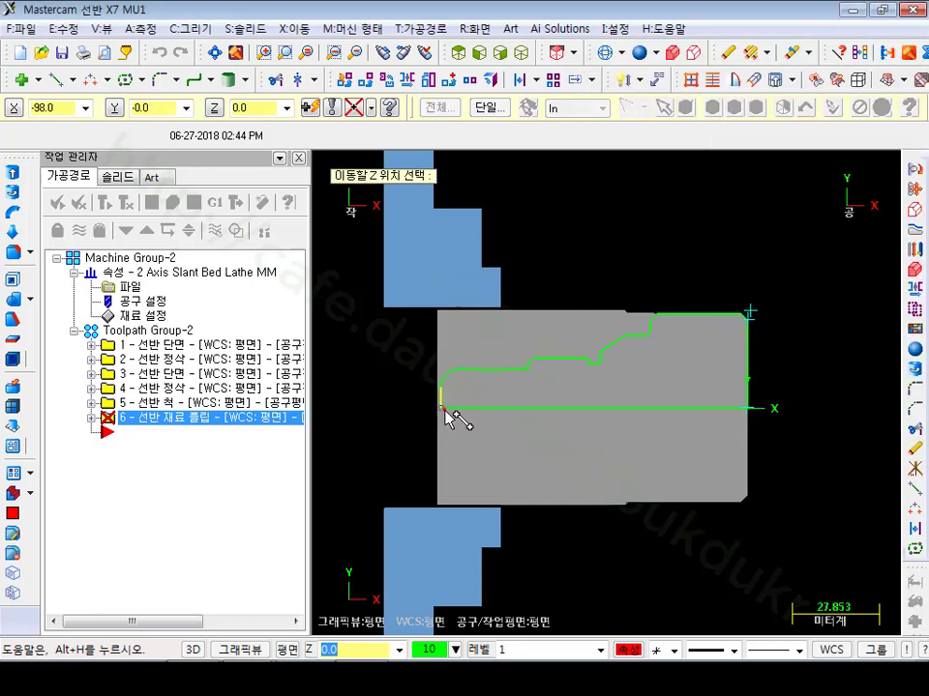
click(443, 410)
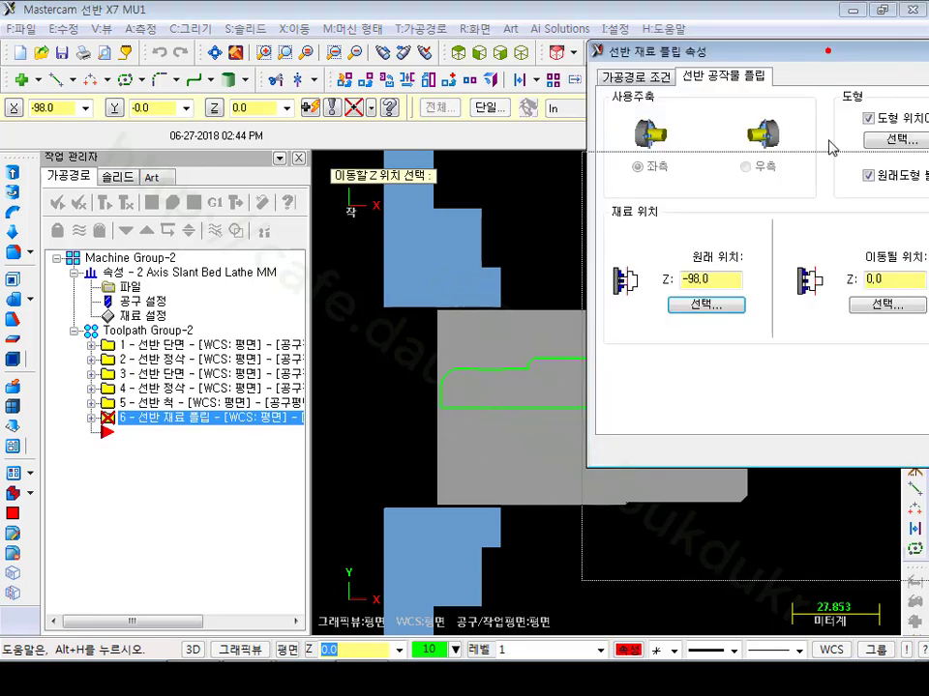
drag(828, 53, 624, 469)
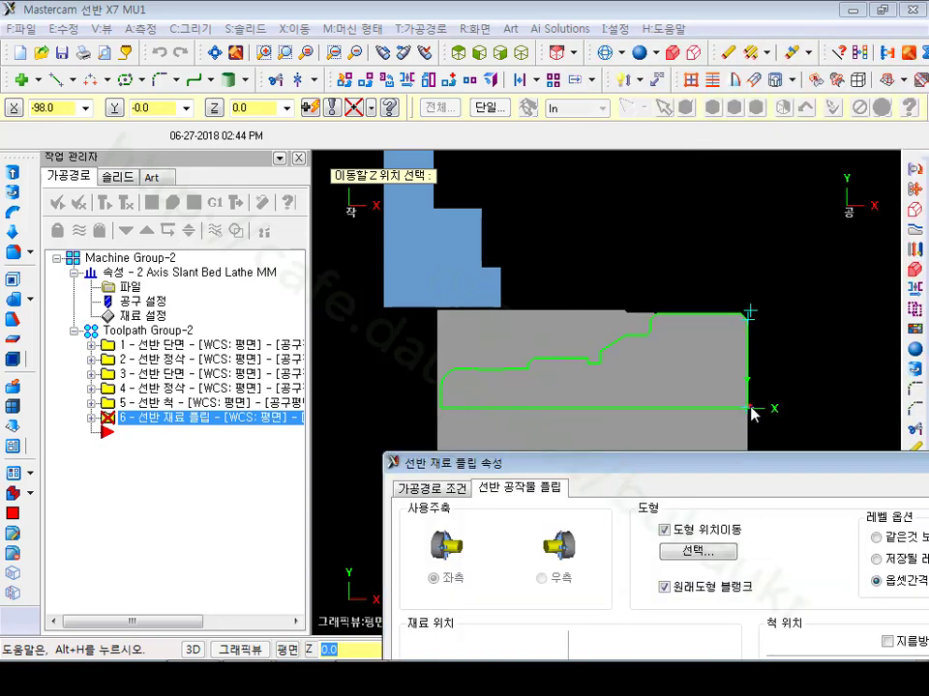
drag(709, 473, 360, 37)
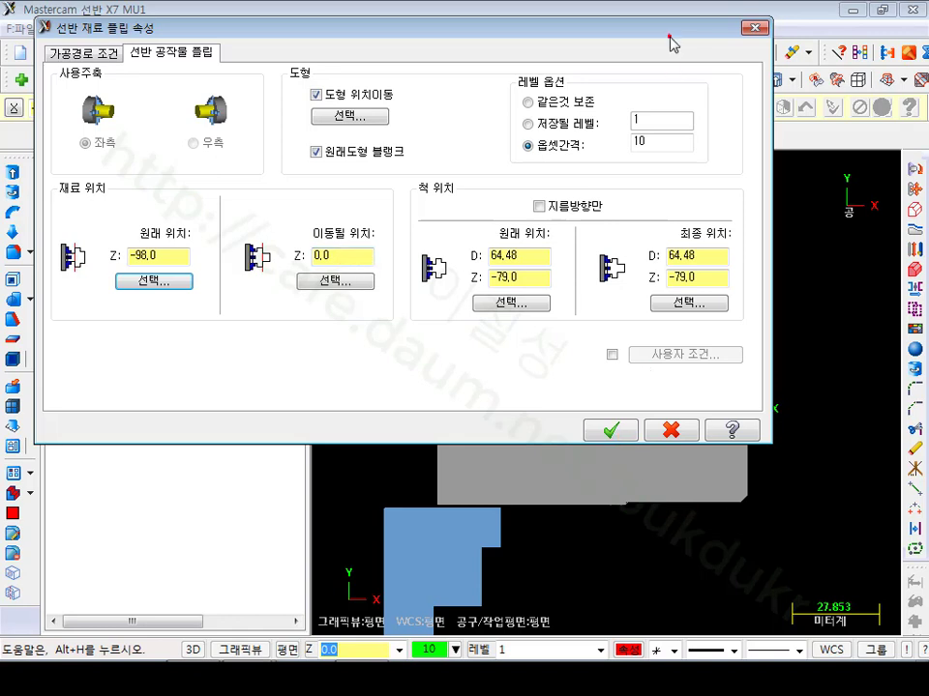
drag(501, 28, 249, 34)
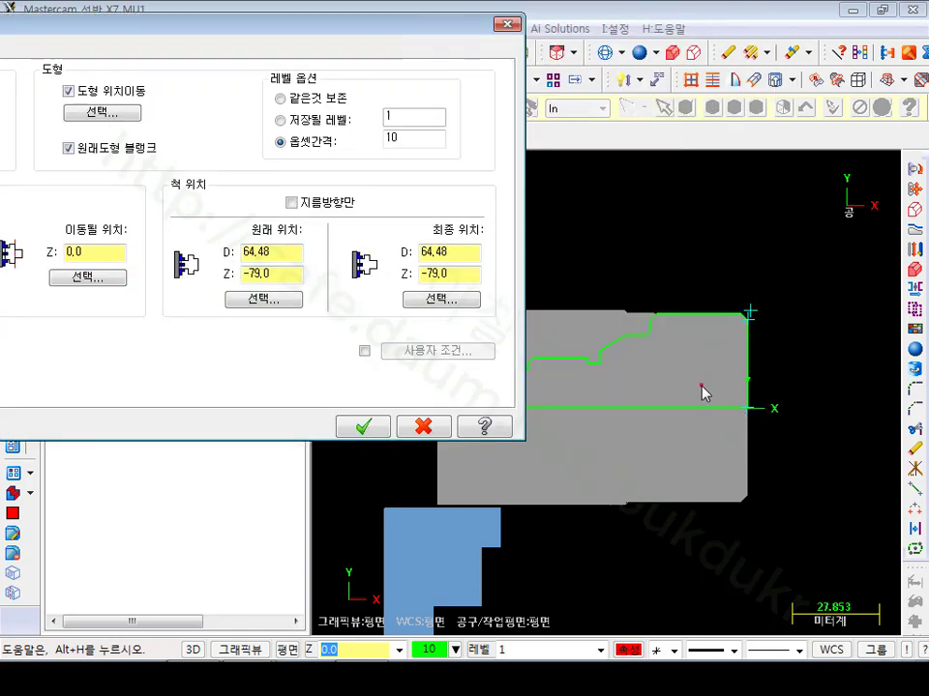
click(364, 427)
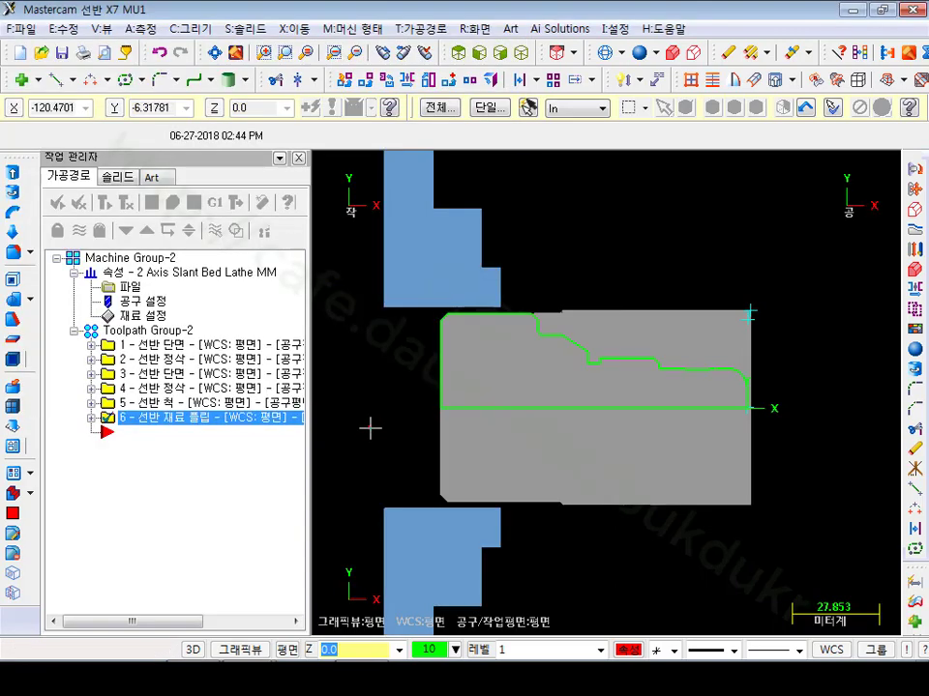
Add a lathe chuck operation that clamps the flipped stock in the spindle jaws.
click(417, 28)
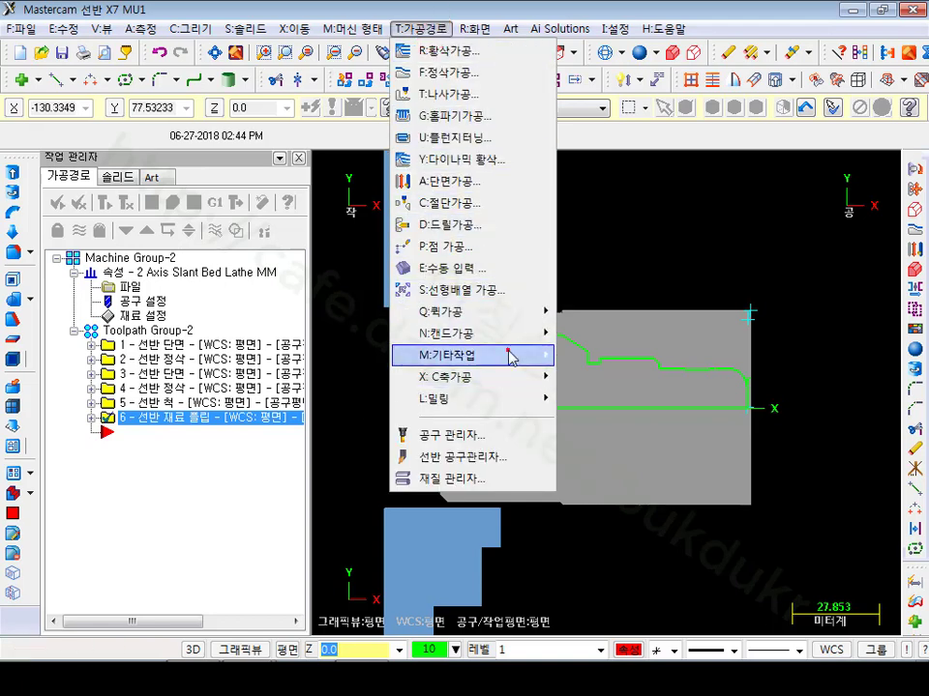
mouse_move(504, 354)
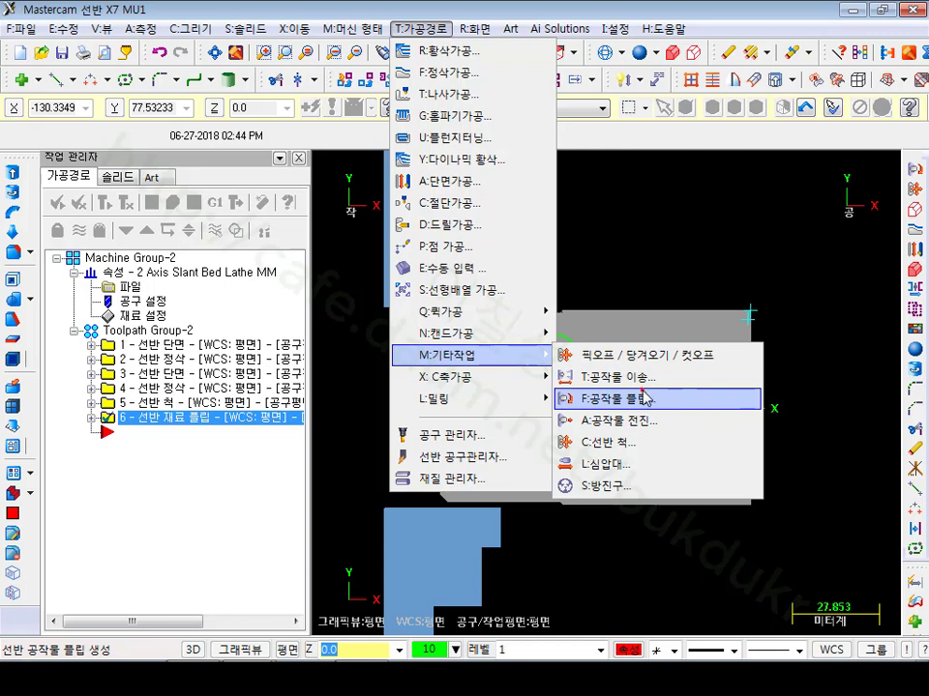
click(624, 442)
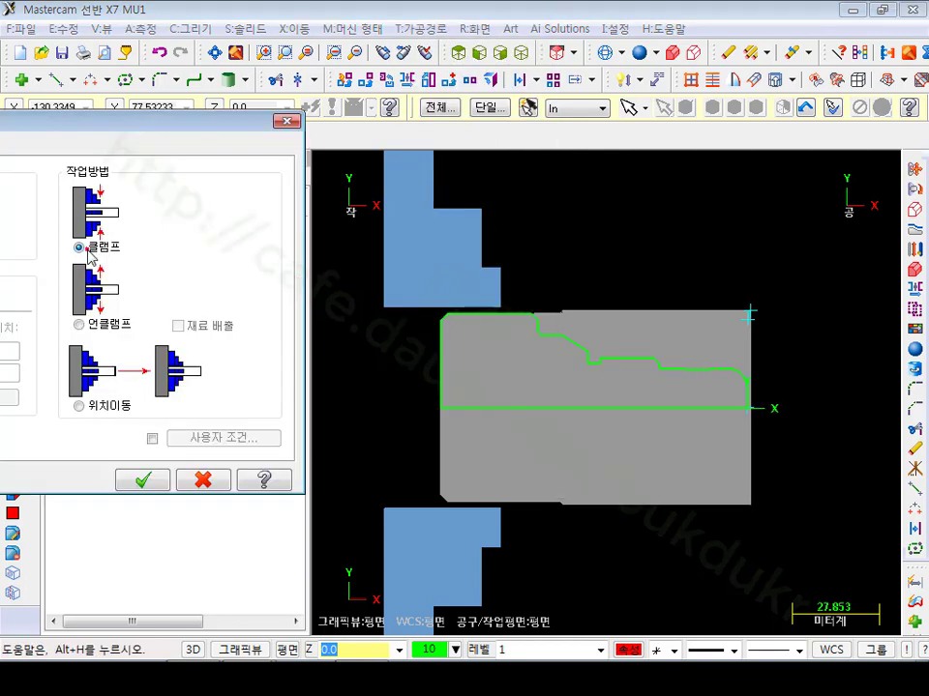
click(145, 481)
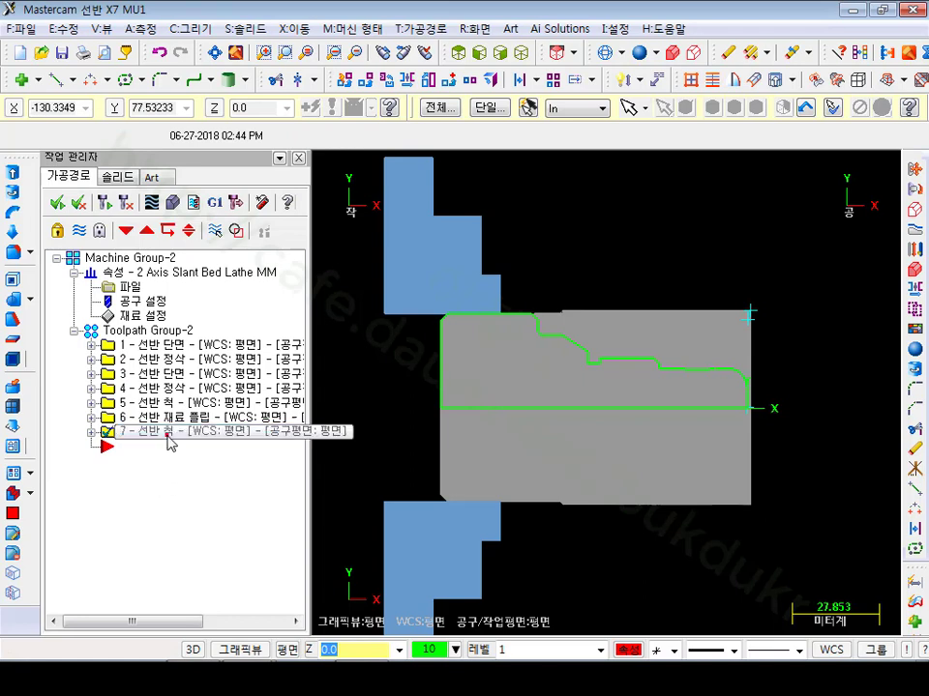
Turn off posting for the unclamp, stock flip and clamp operations 5 to 7.
shift+click(112, 403)
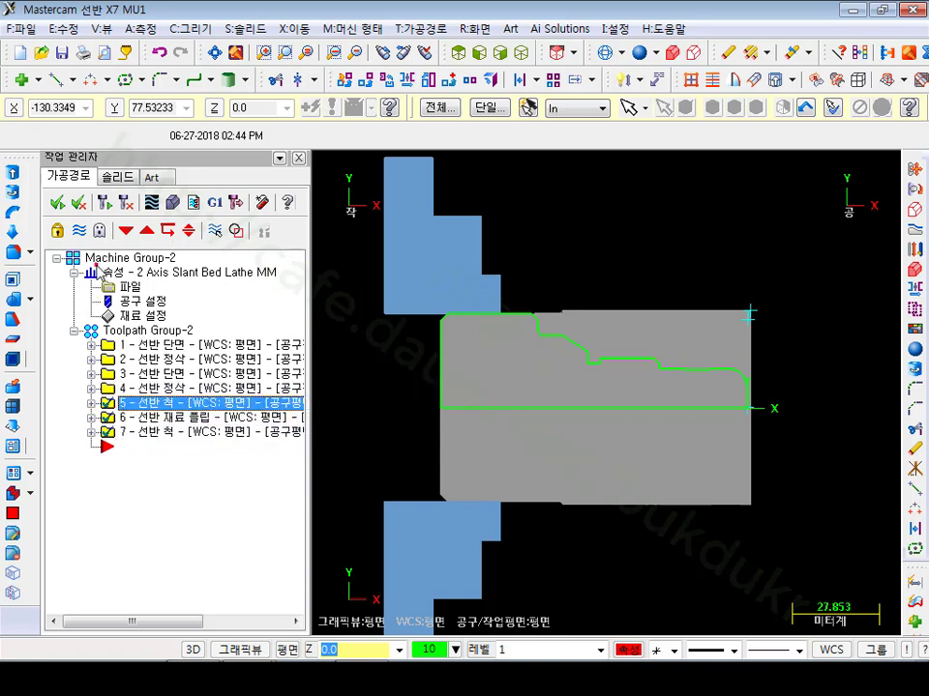
click(98, 230)
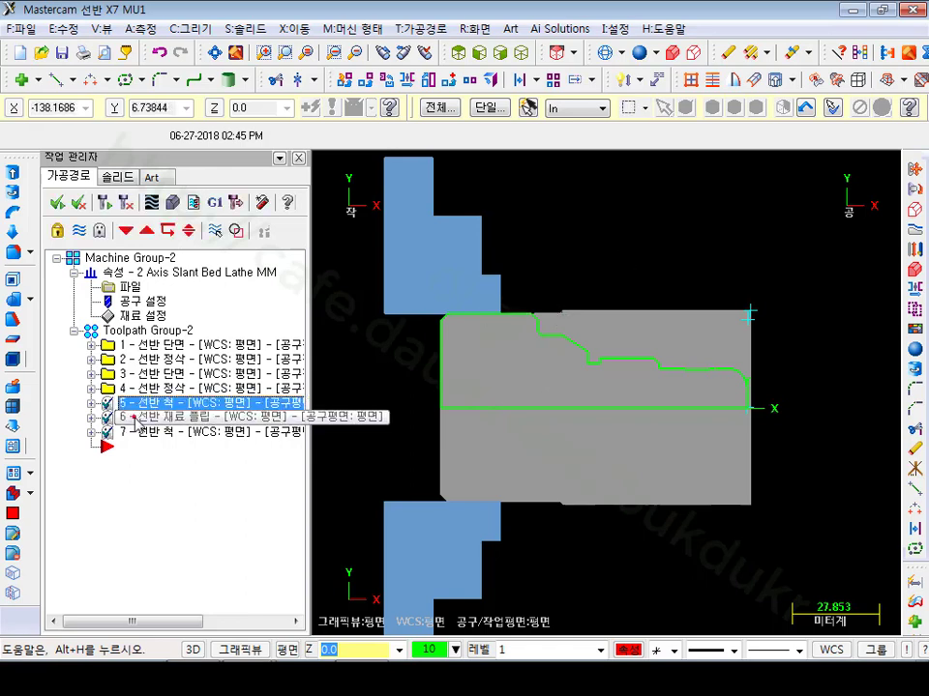
click(135, 345)
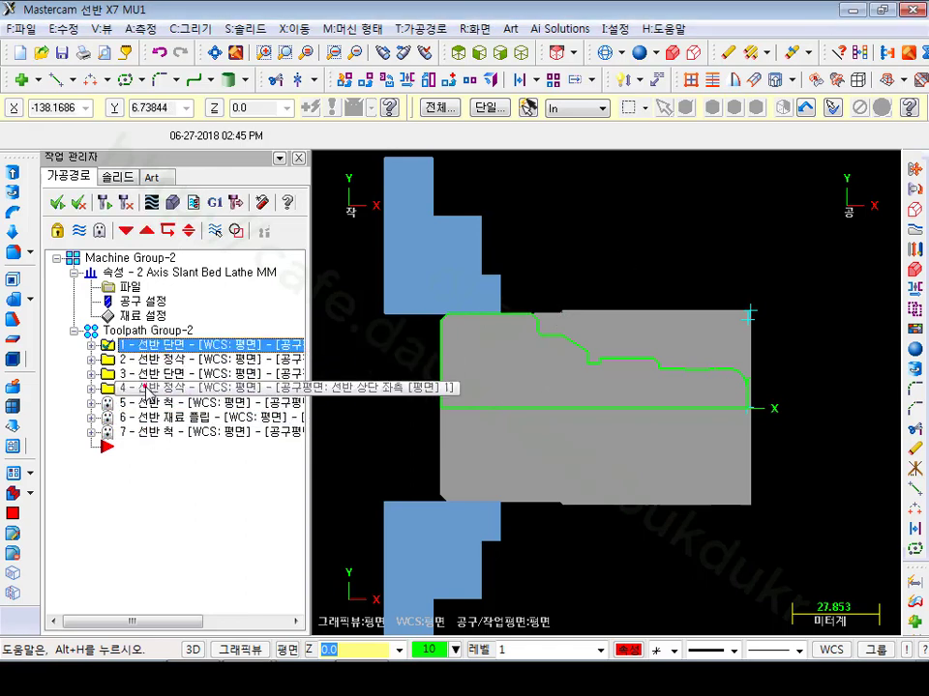
click(131, 388)
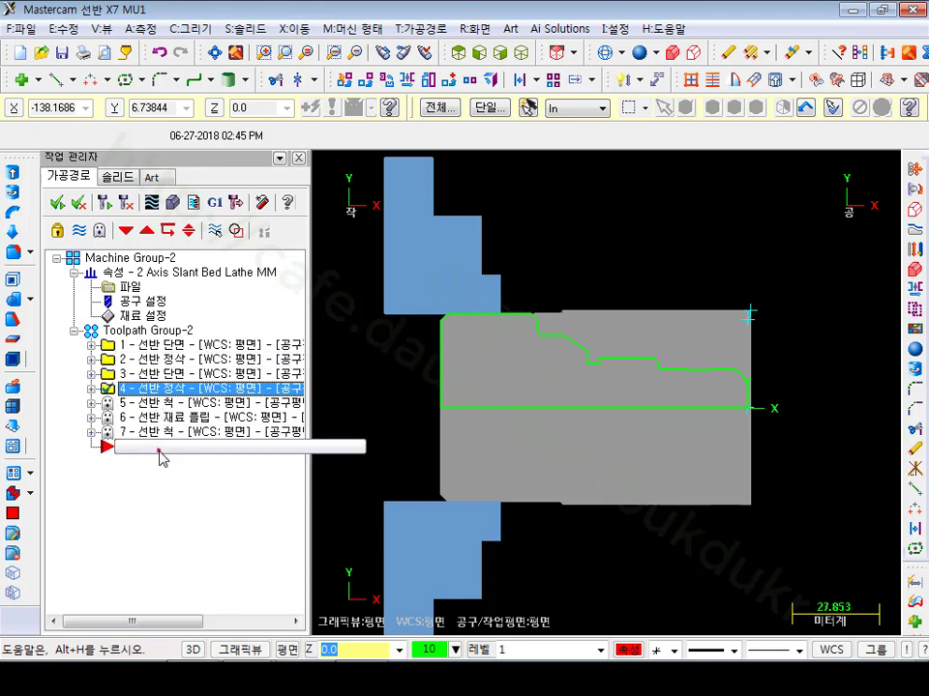
click(131, 529)
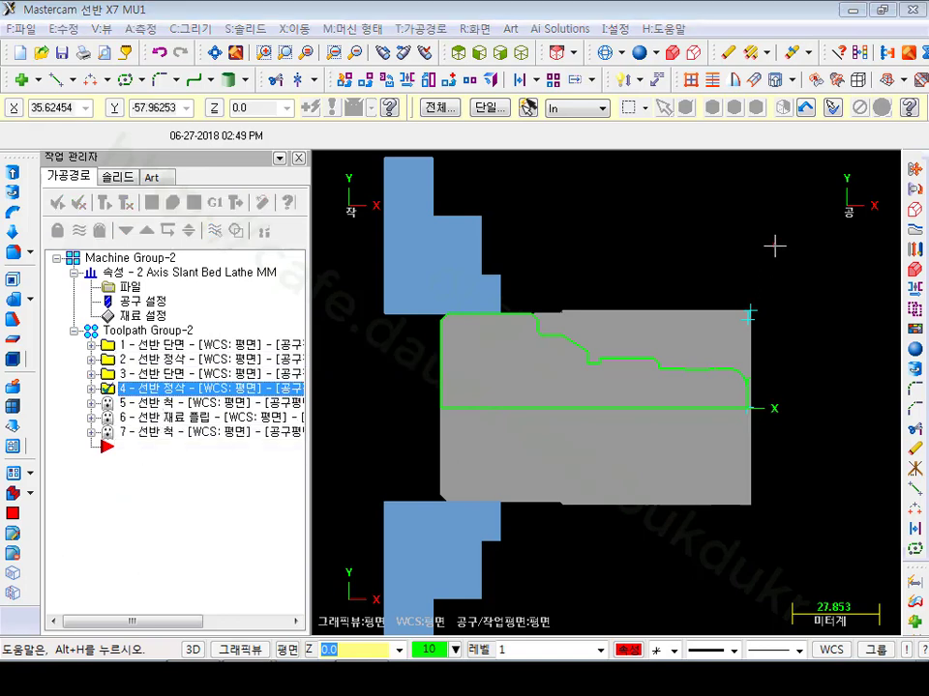
click(772, 245)
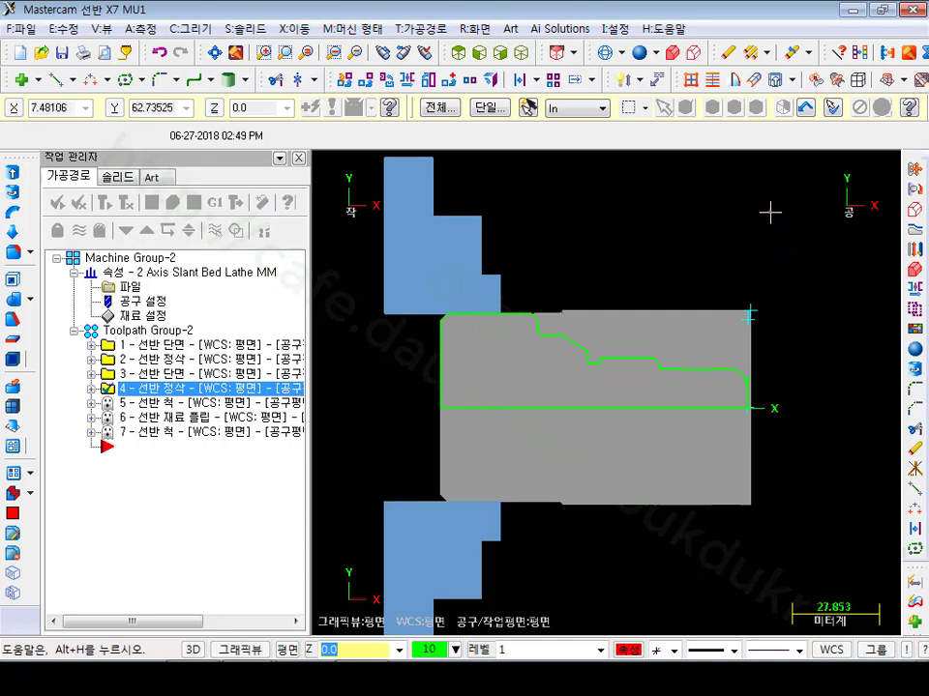
Rename Toolpath Group-2 to FIRST.
click(154, 331)
click(160, 332)
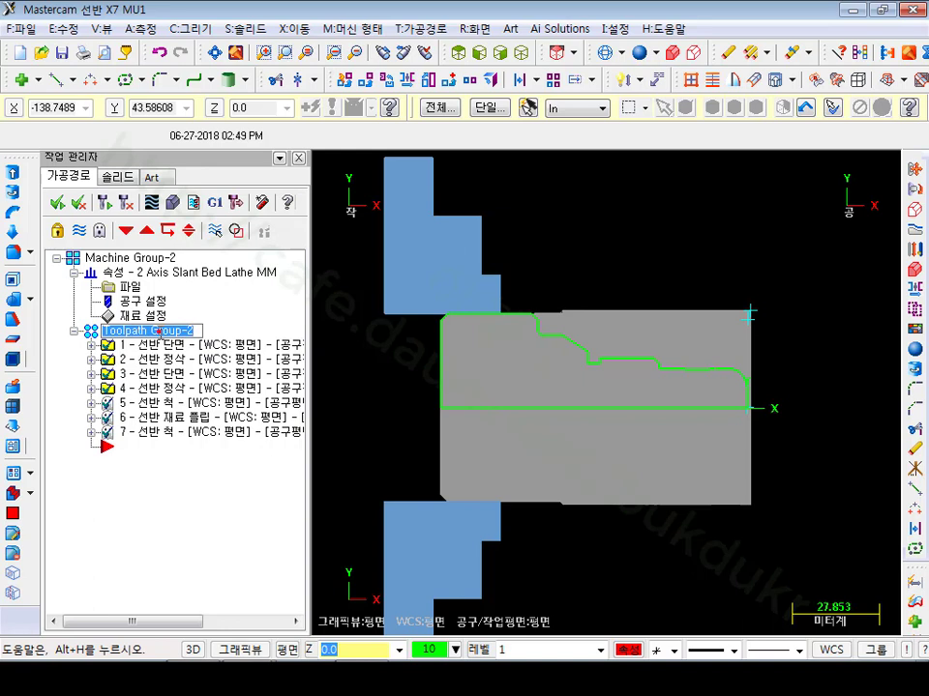
text(t)
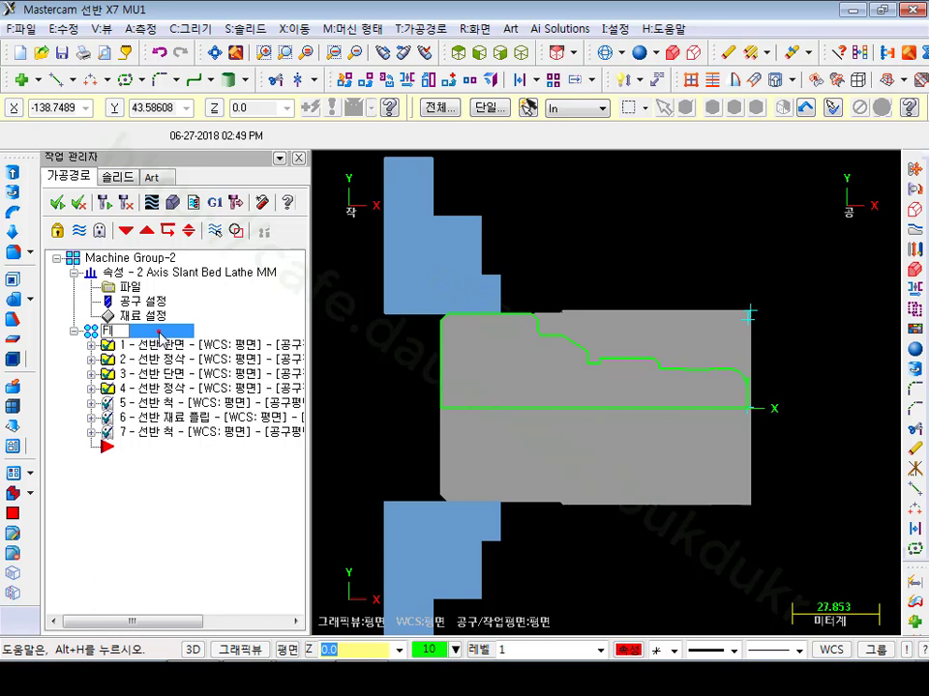
text(IRST)
key(Return)
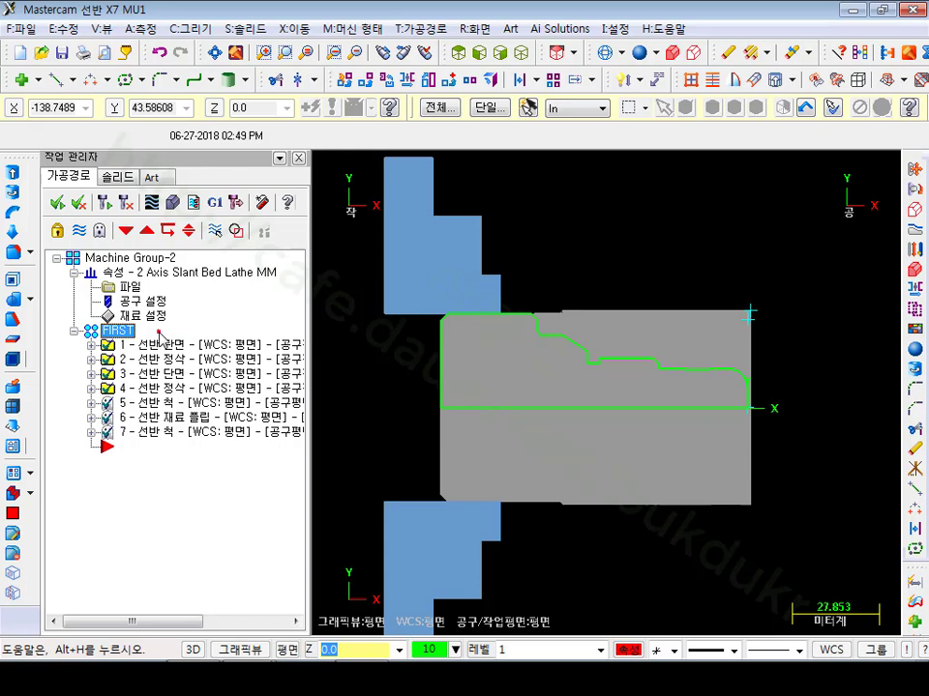
Create a new lathe toolpath group in Machine Group-2 and name it SECOND.
right_click(117, 259)
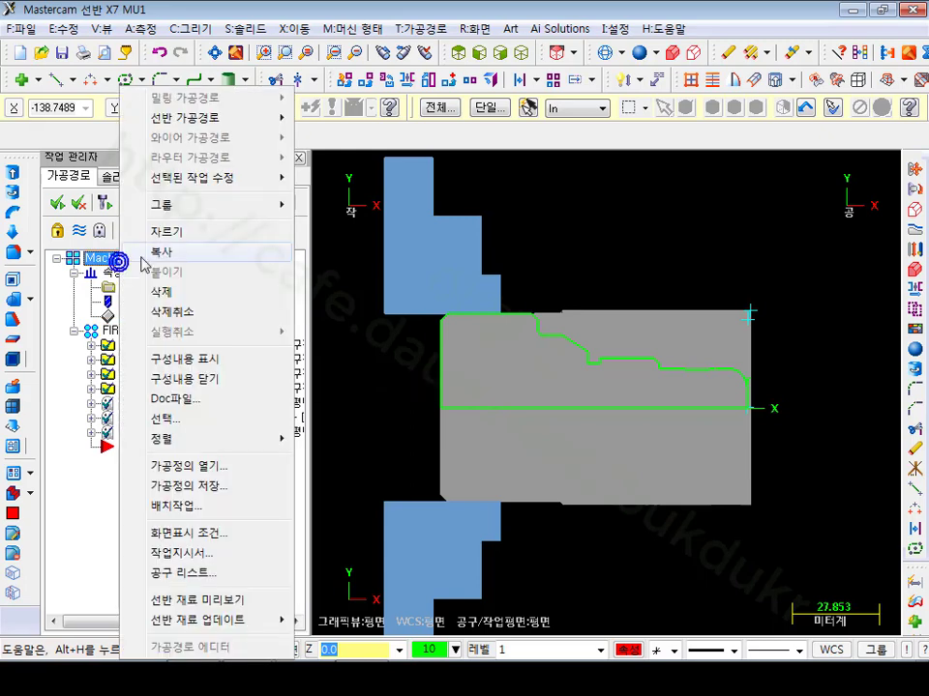
mouse_move(200, 205)
click(356, 220)
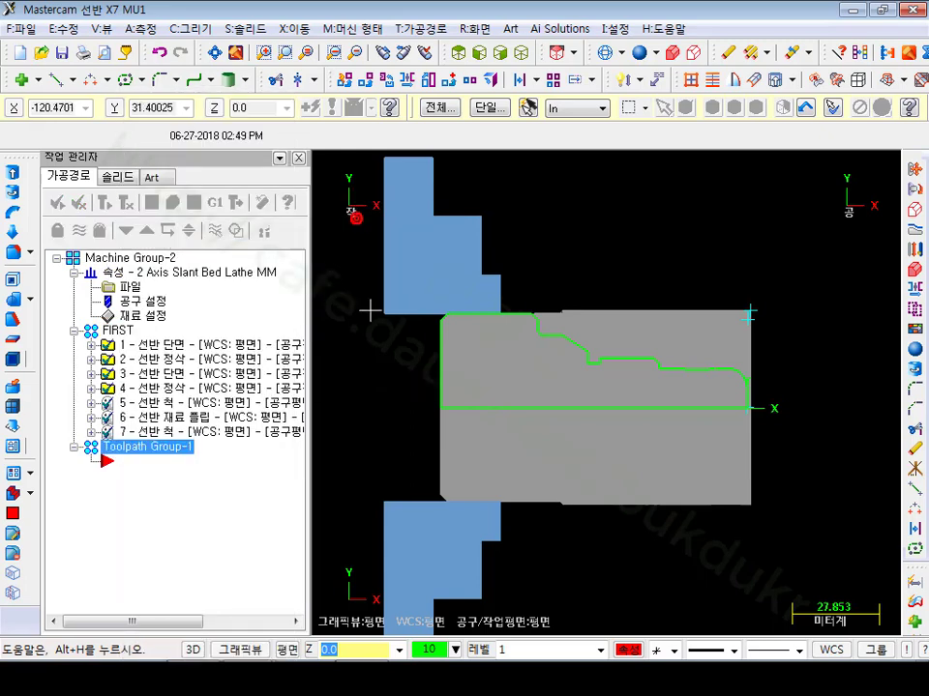
click(165, 447)
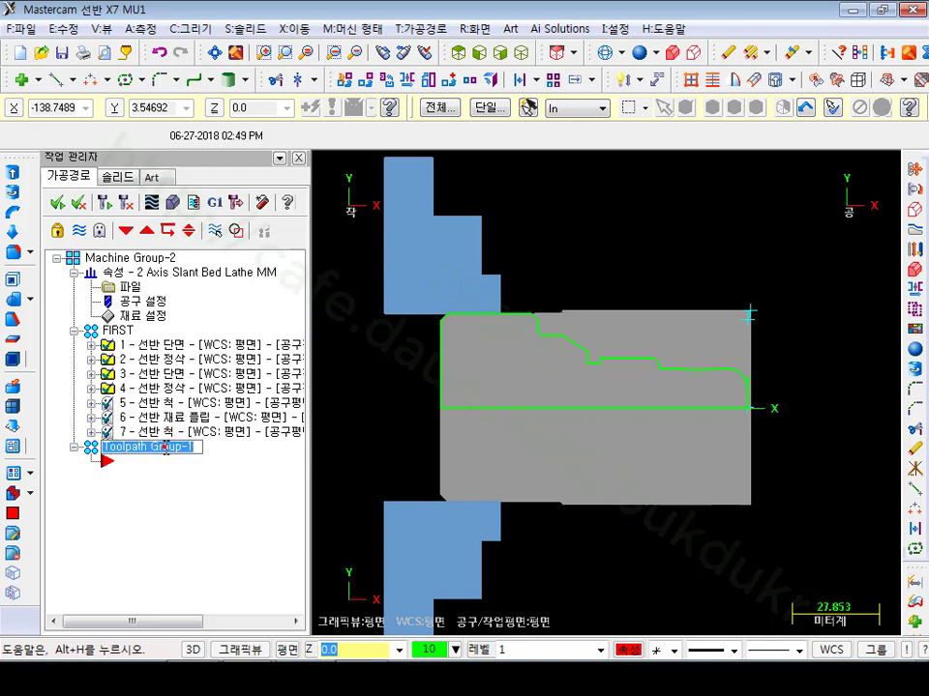
text(SEC)
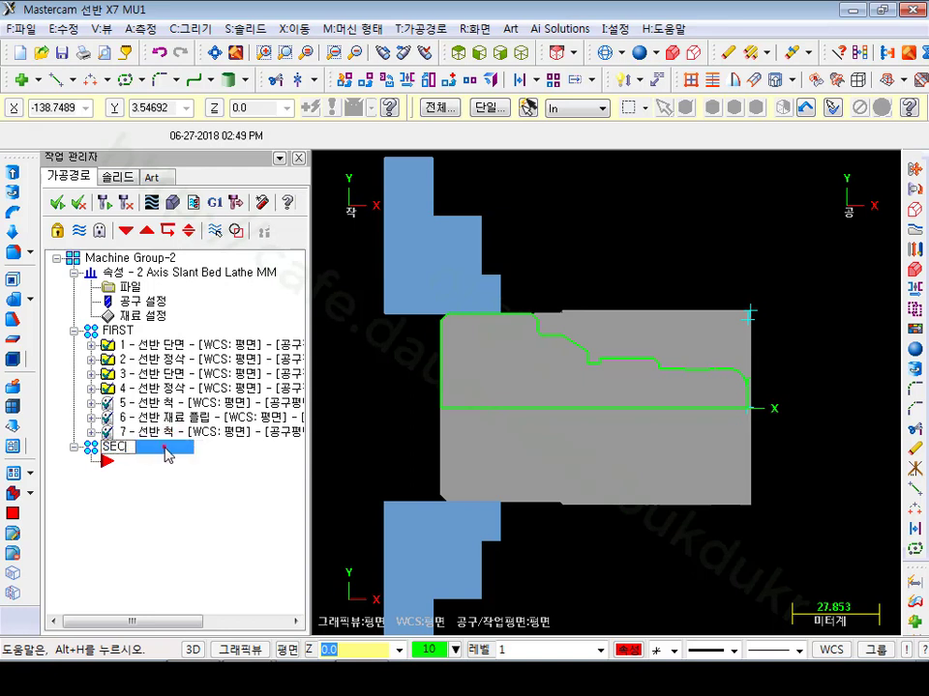
text(OND)
key(Return)
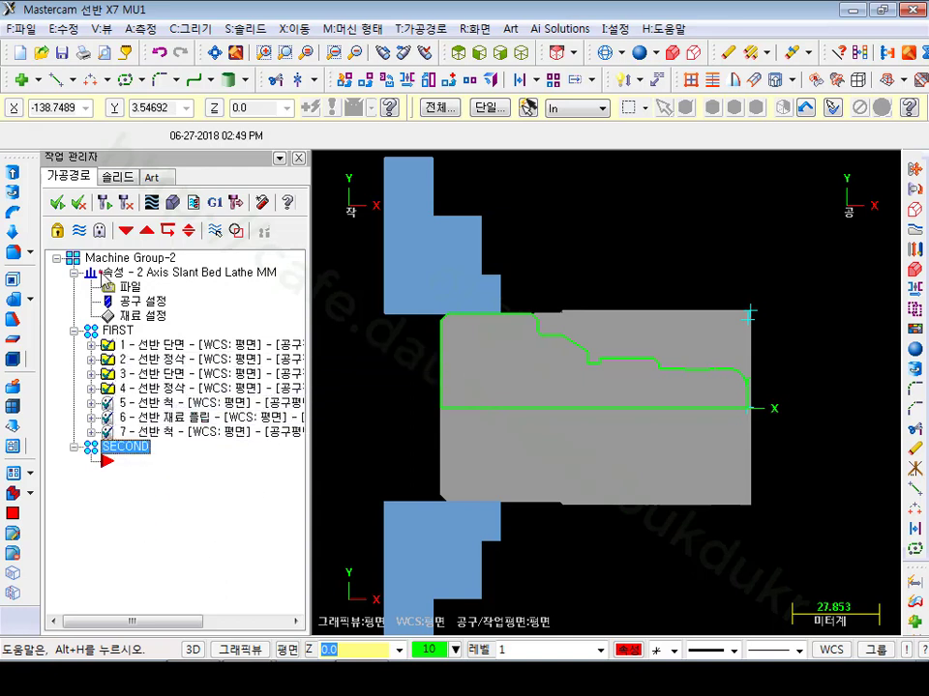
Start a lathe rough toolpath in the SECOND group for the flipped shaft profile.
scroll(673, 369, down, 1)
scroll(609, 391, up, 2)
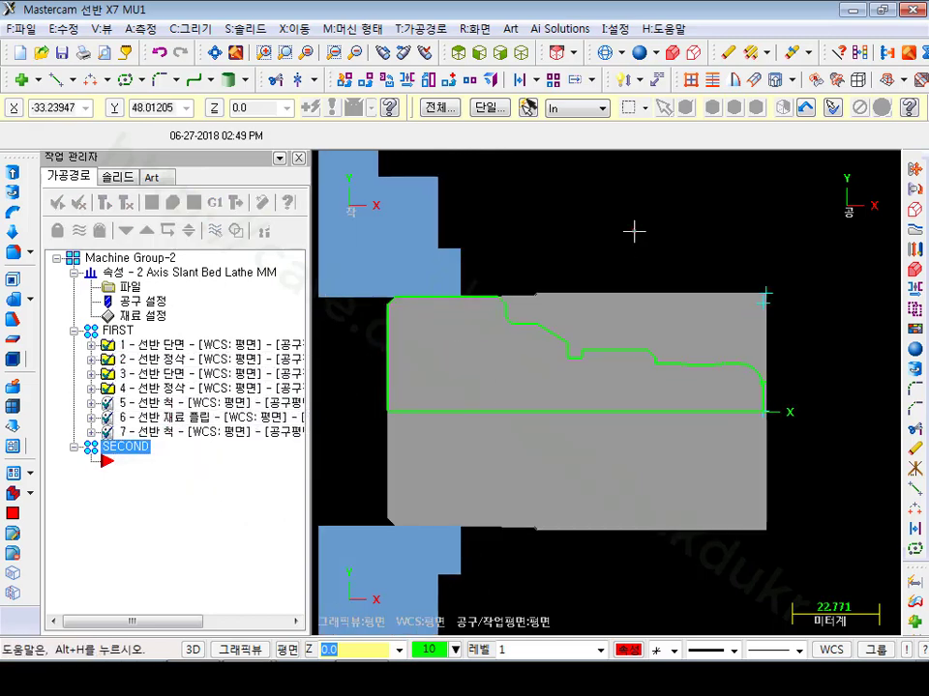
scroll(821, 392, up, 1)
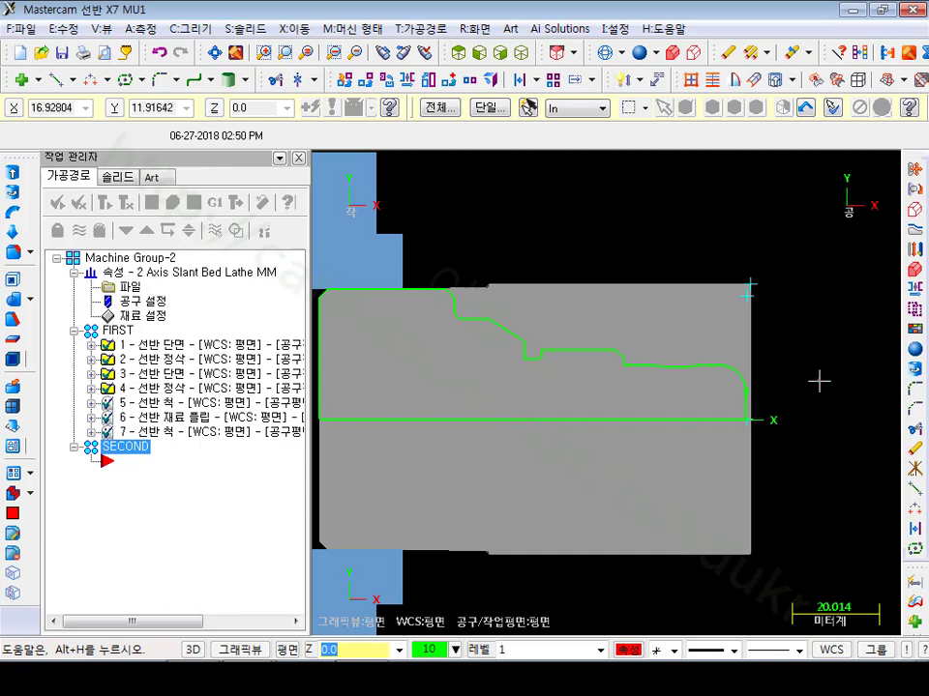
click(424, 29)
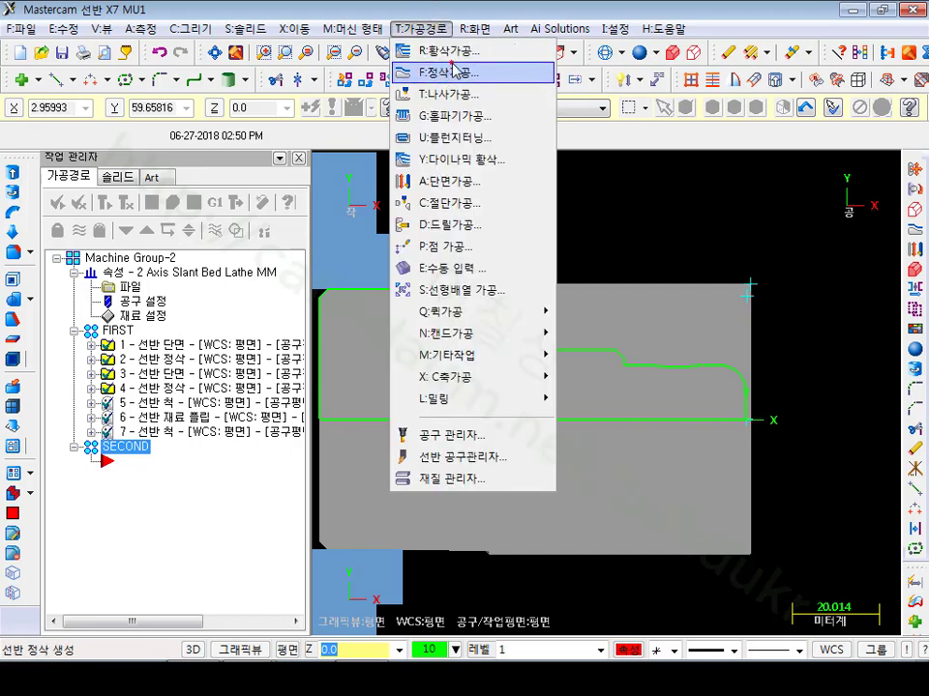
click(453, 50)
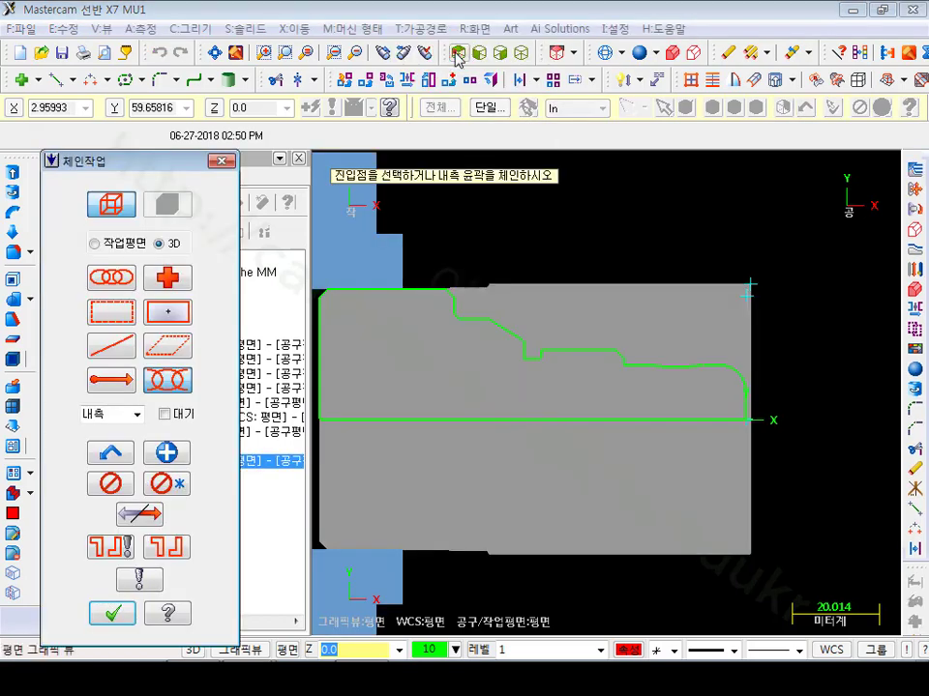
Chain the outer profile from the front corner arc to the small chamfer near the chuck for the roughing toolpath.
click(743, 386)
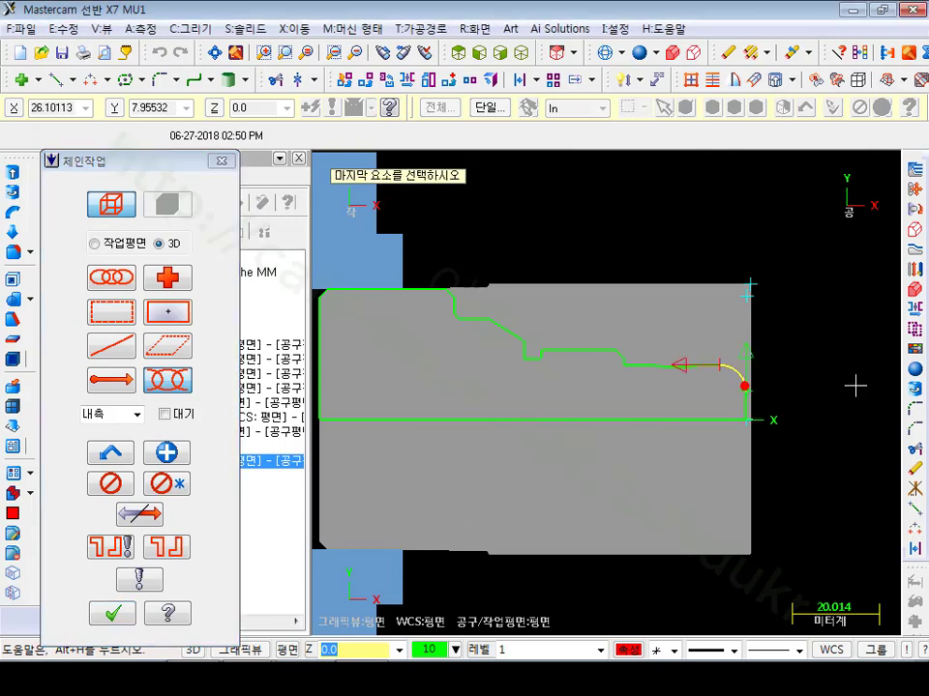
click(451, 290)
scroll(516, 267, up, 2)
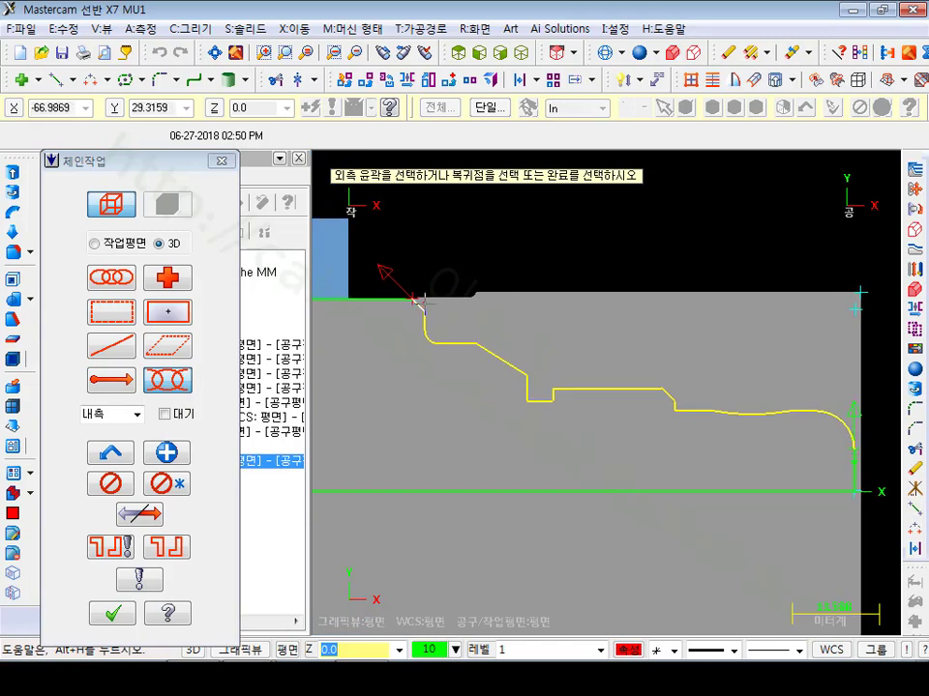
click(169, 387)
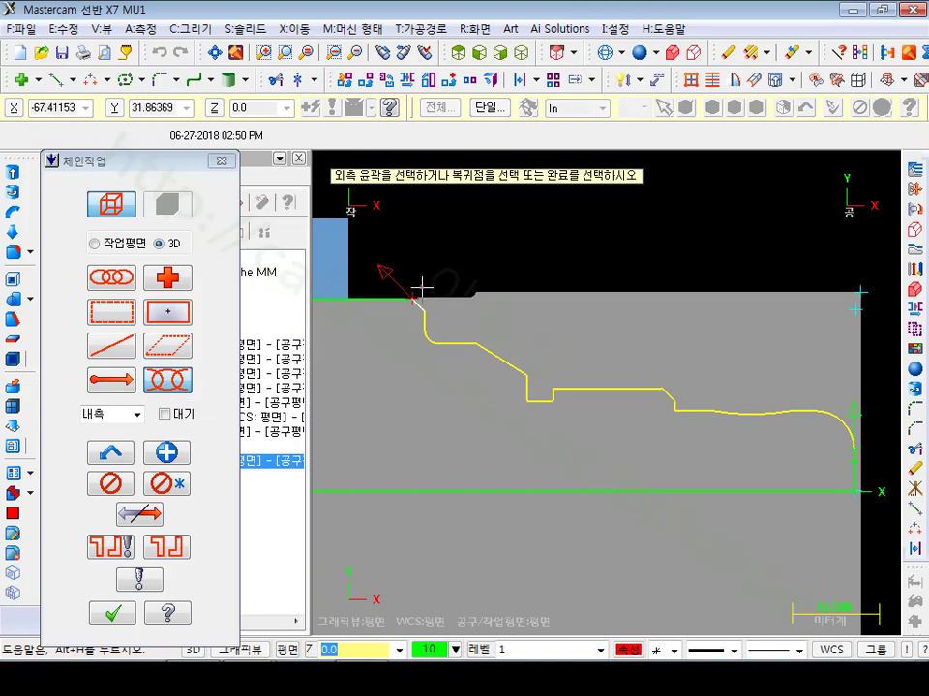
scroll(422, 287, down, 1)
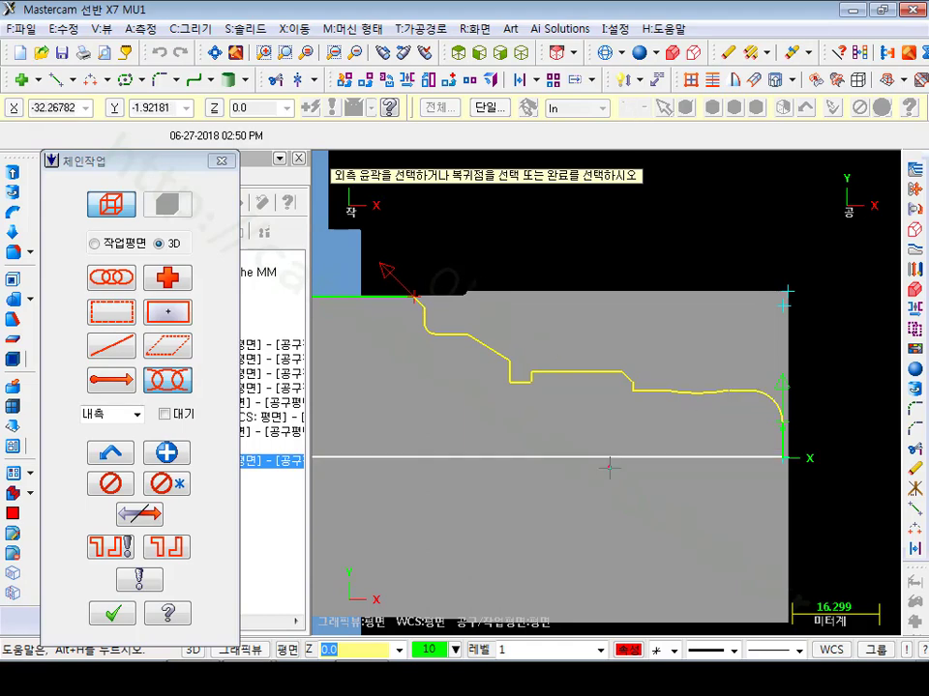
click(113, 615)
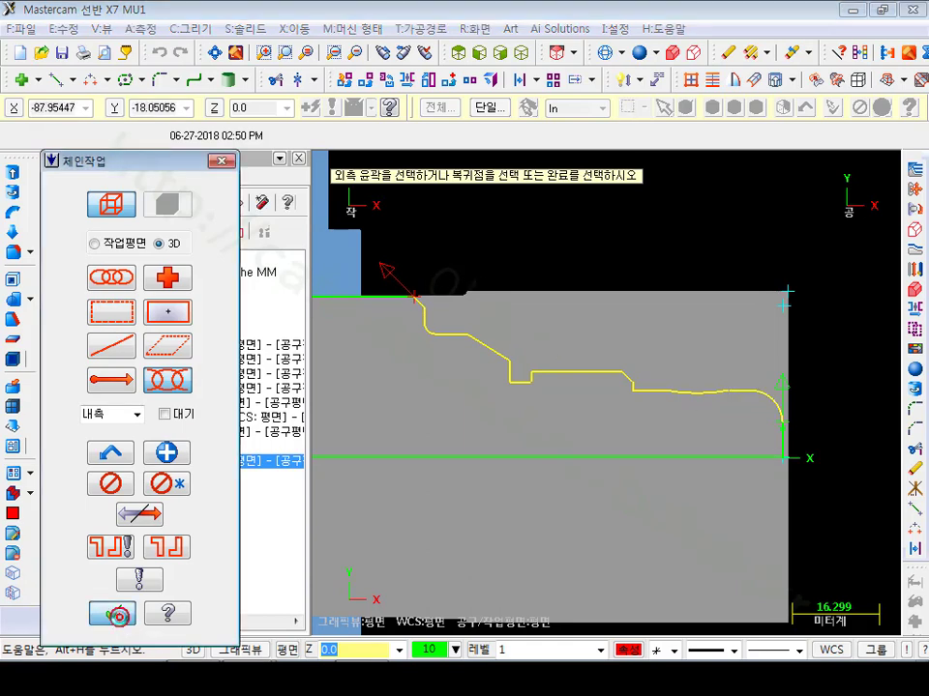
Select roughing tool T0101 R0.8 OD ROUGH RIGHT, set the maximum spindle speed to 2000, and disable the Z-axis feed rate.
click(138, 281)
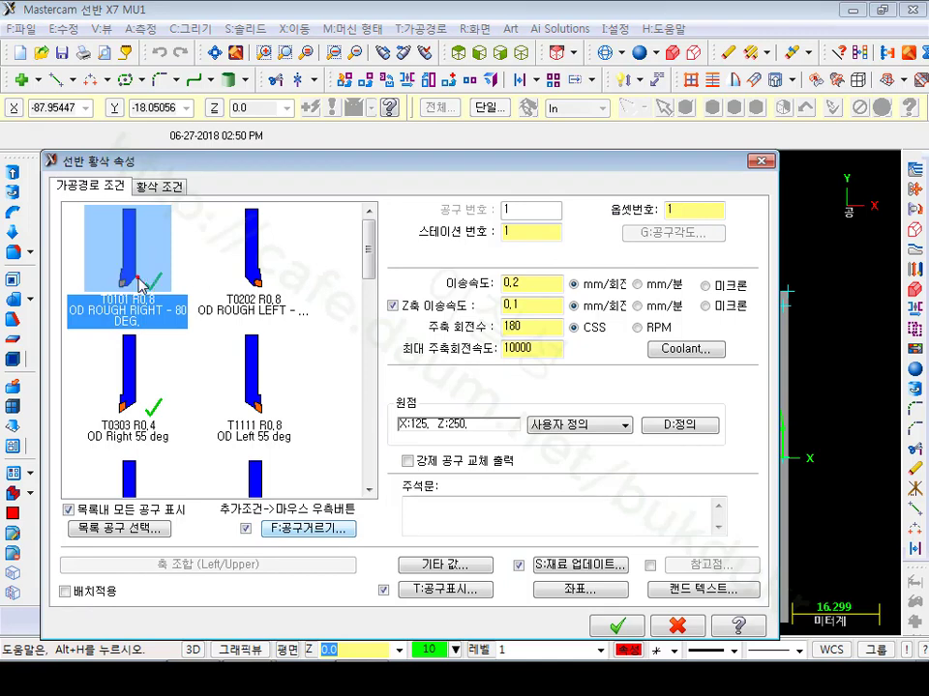
mouse_move(141, 283)
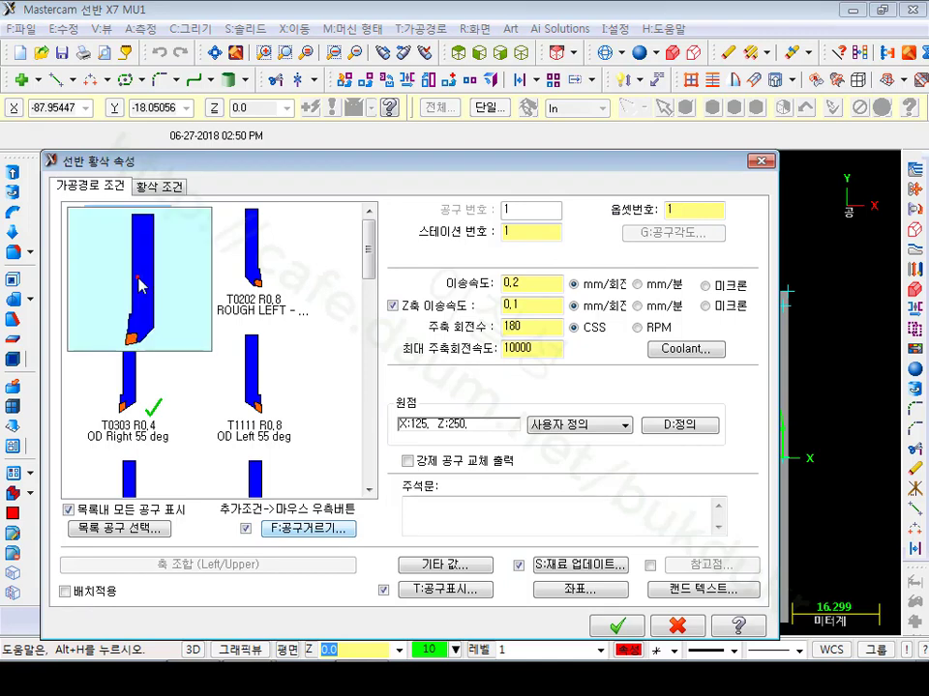
double_click(542, 351)
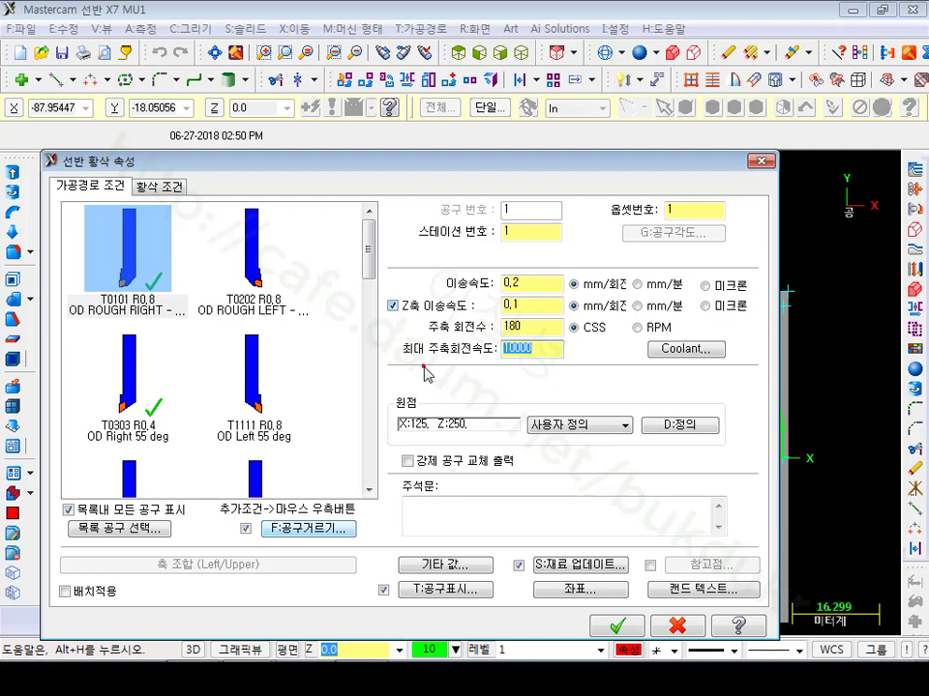
text(20)
click(392, 306)
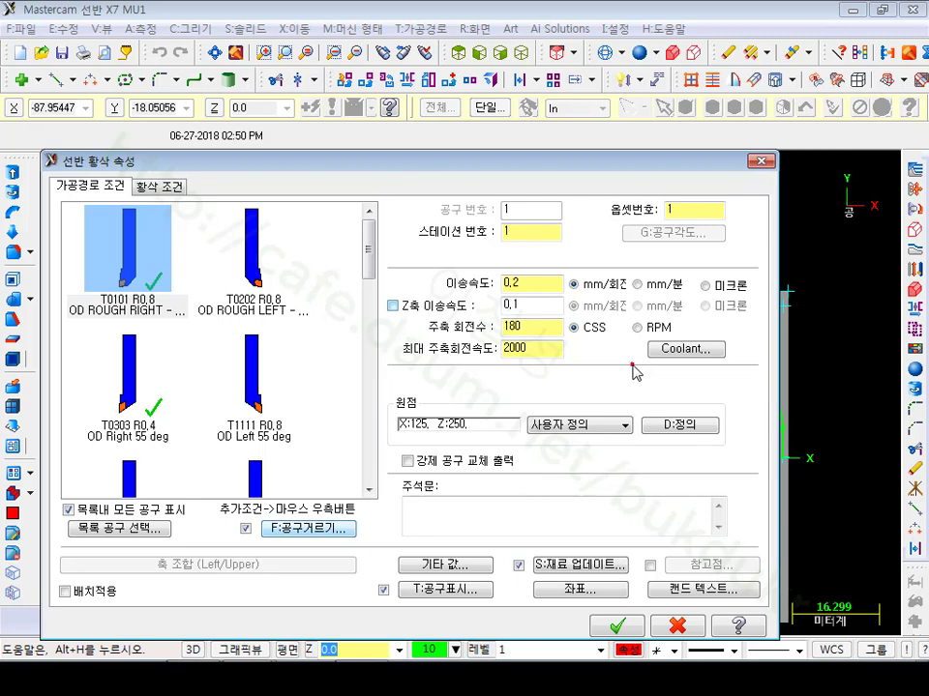
Accept the roughing parameters with a 0.2 X-axis stock allowance and generate the roughing toolpath.
click(166, 186)
click(451, 338)
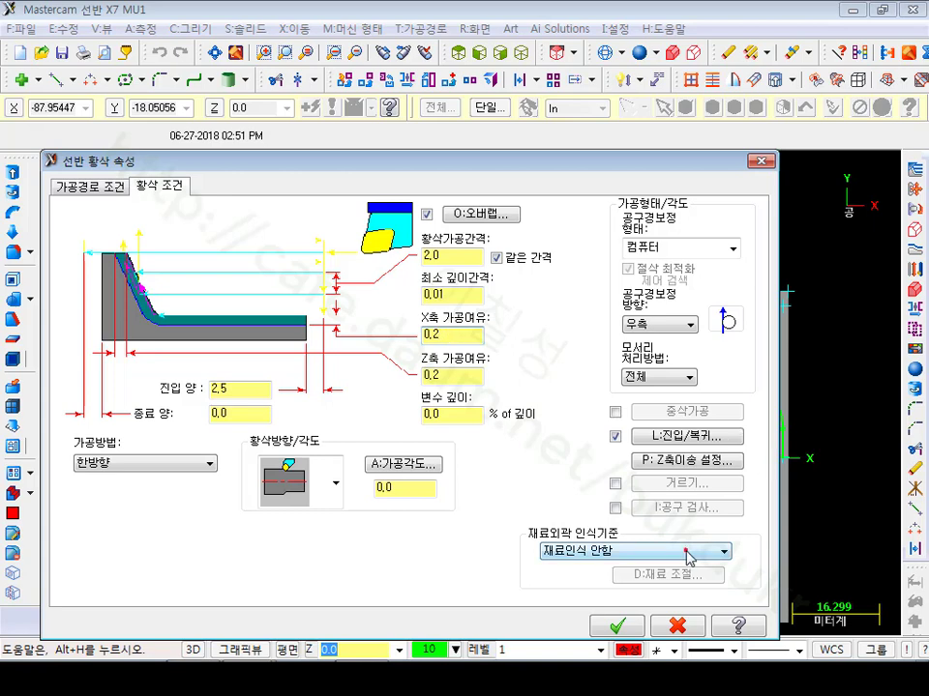
click(617, 624)
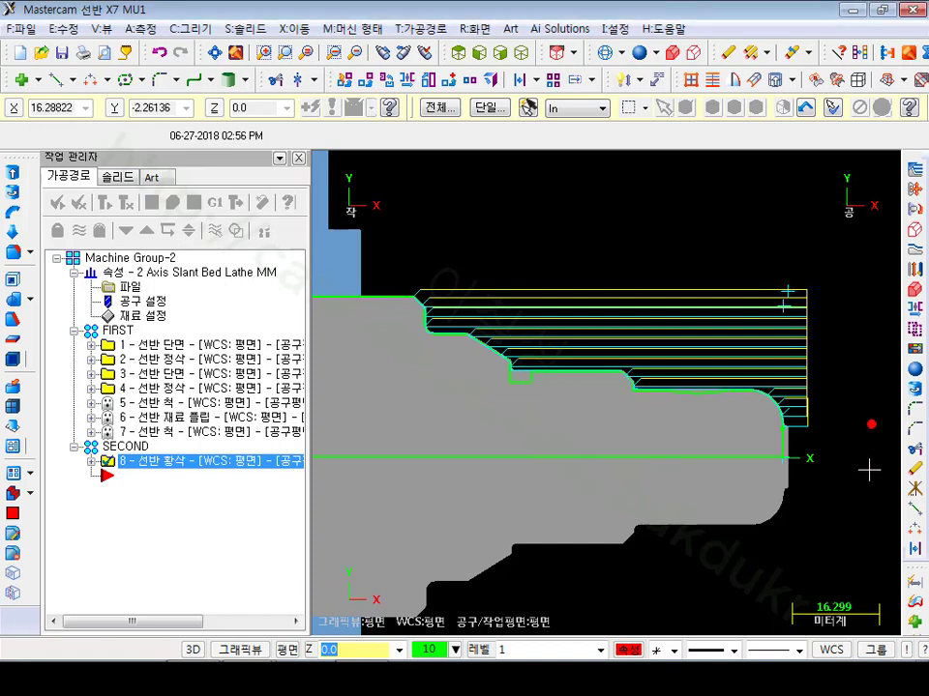
Add a lathe facing operation to the SECOND group using tool T0101 R0.8 OD ROUGH RIGHT.
scroll(861, 464, up, 2)
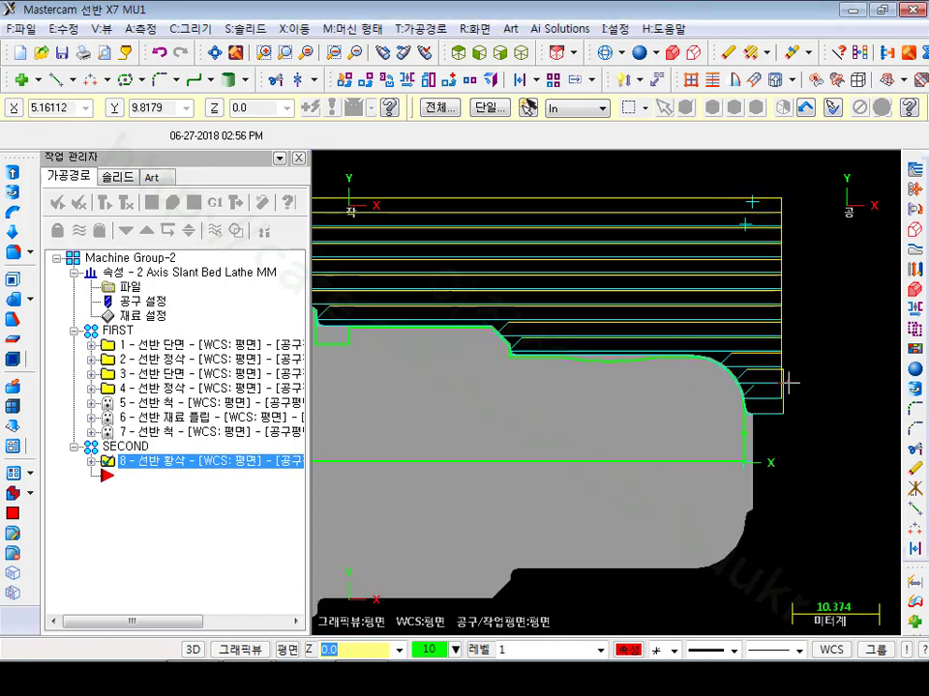
scroll(788, 384, up, 5)
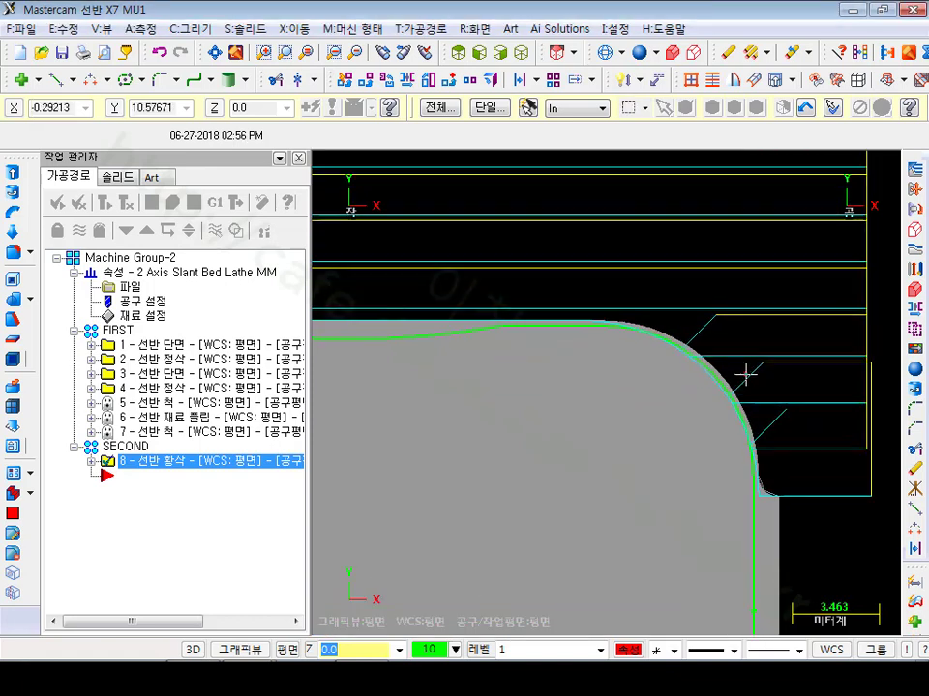
scroll(739, 370, down, 1)
scroll(731, 300, down, 1)
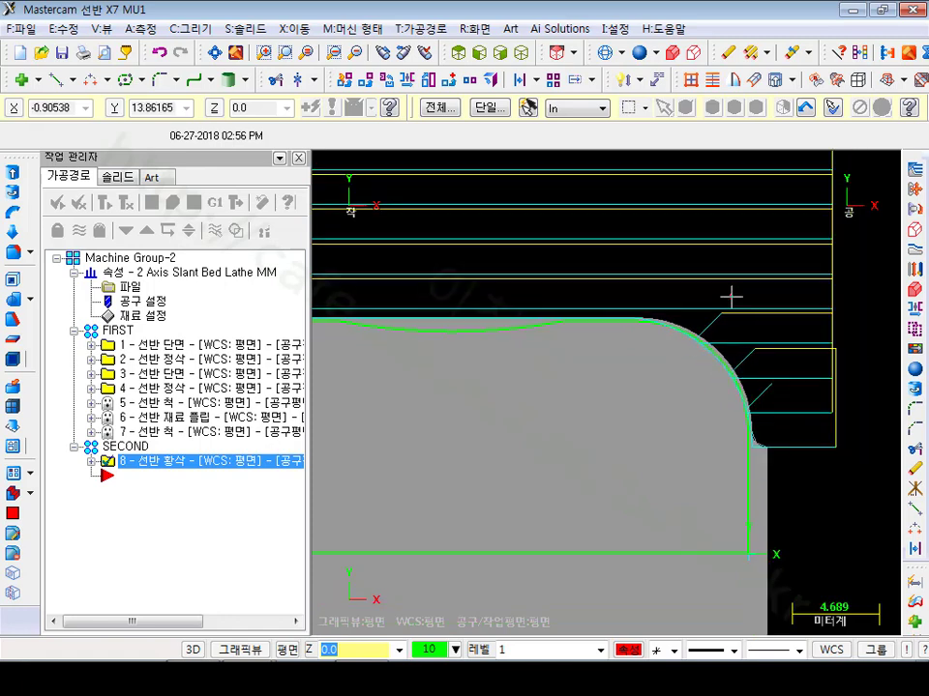
scroll(735, 297, down, 1)
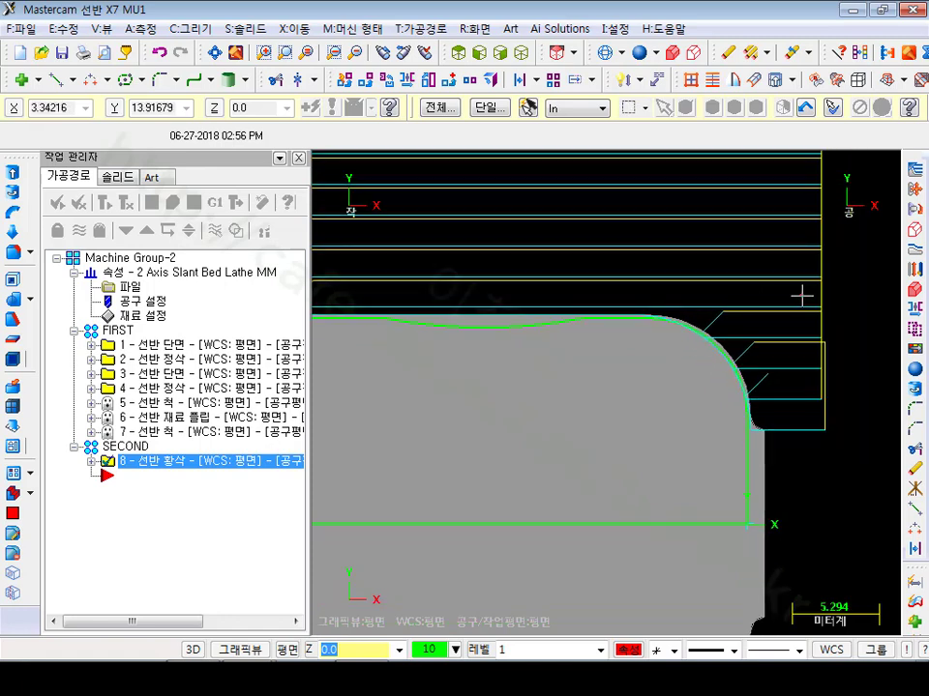
scroll(801, 500, up, 4)
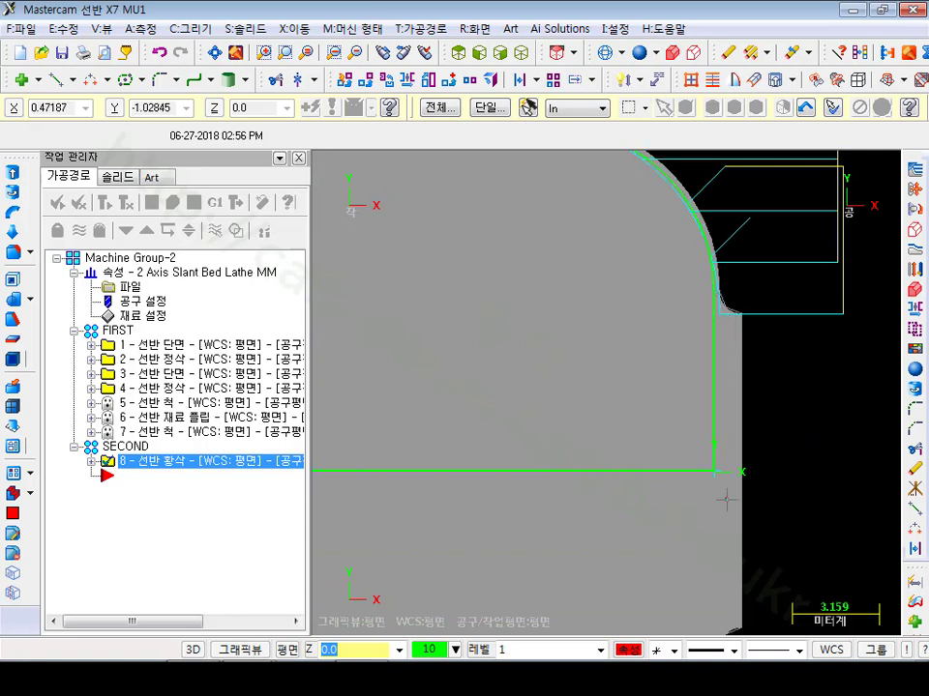
click(420, 28)
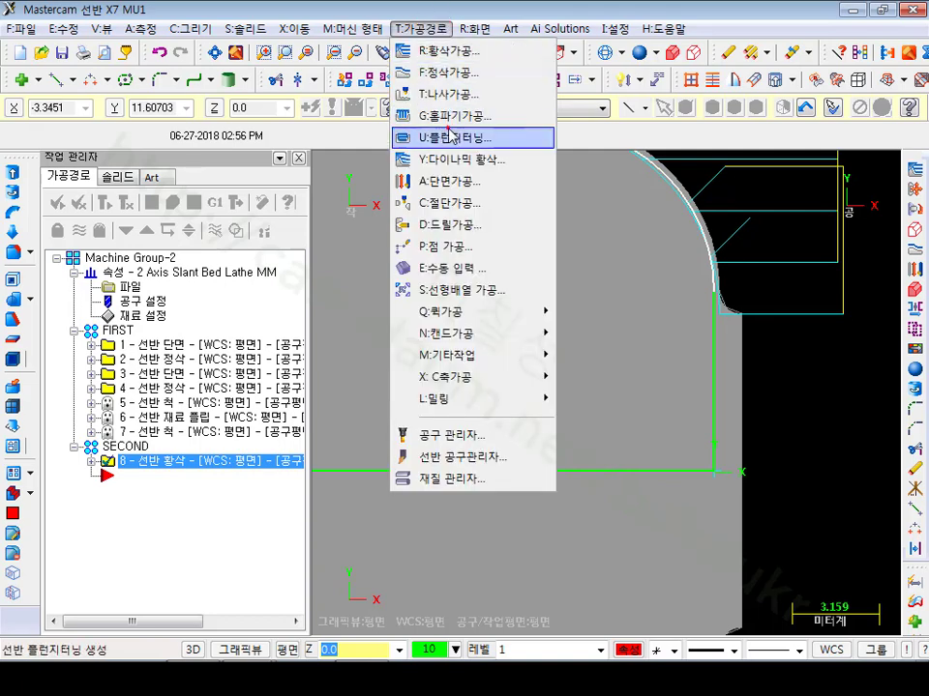
click(458, 183)
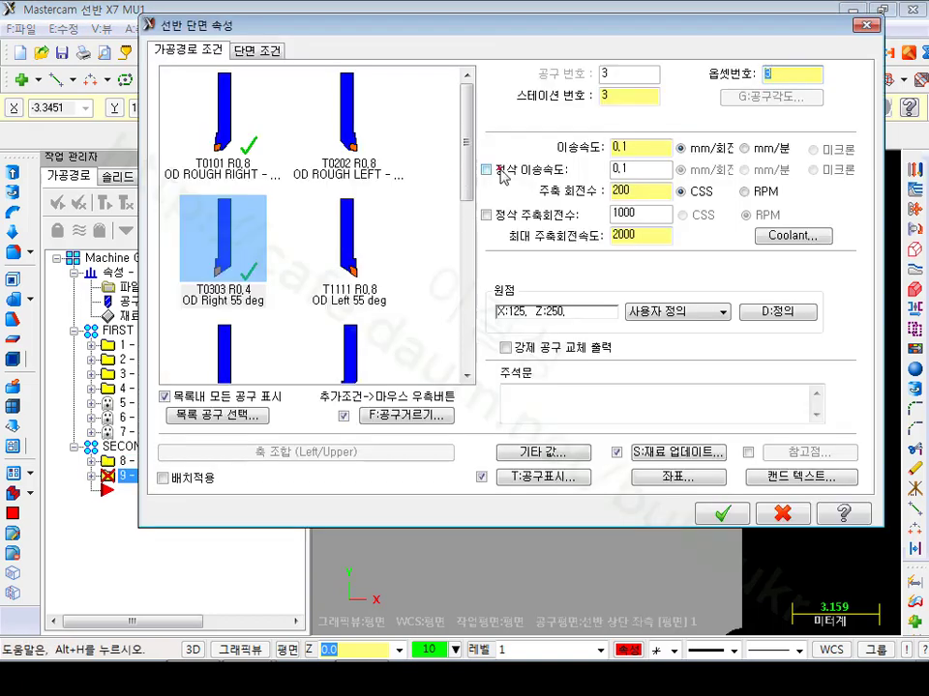
click(220, 122)
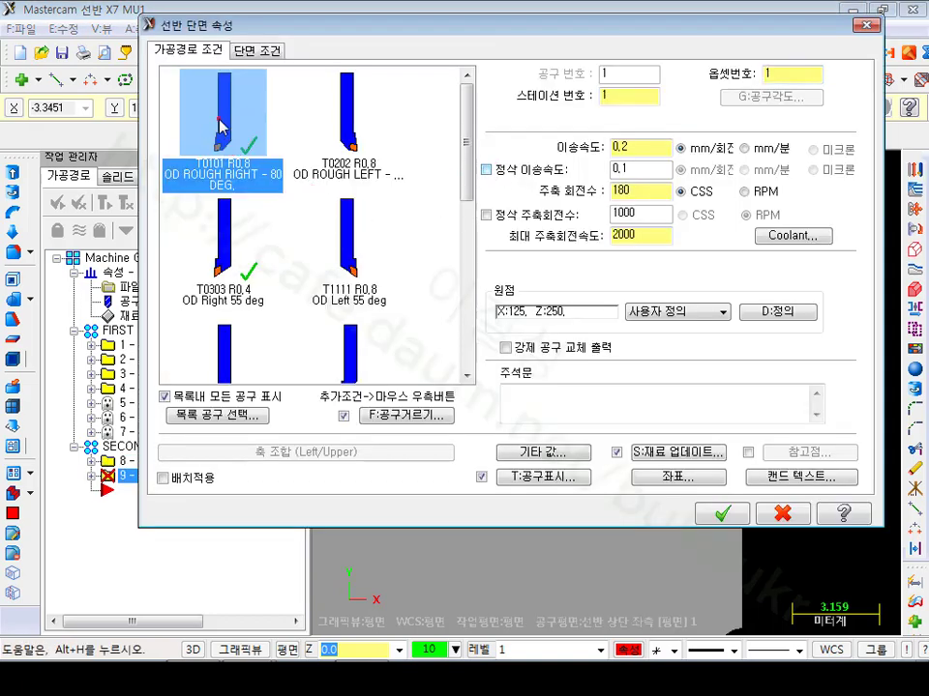
Set the facing stock allowance to 0.2 and generate the facing toolpath.
click(250, 50)
click(207, 217)
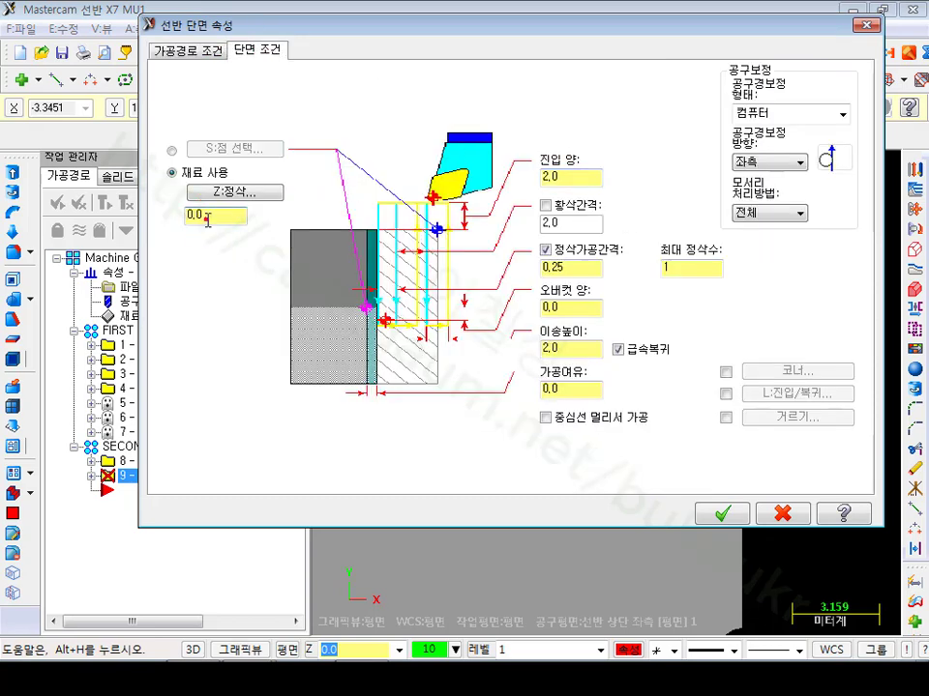
double_click(548, 389)
text(0)
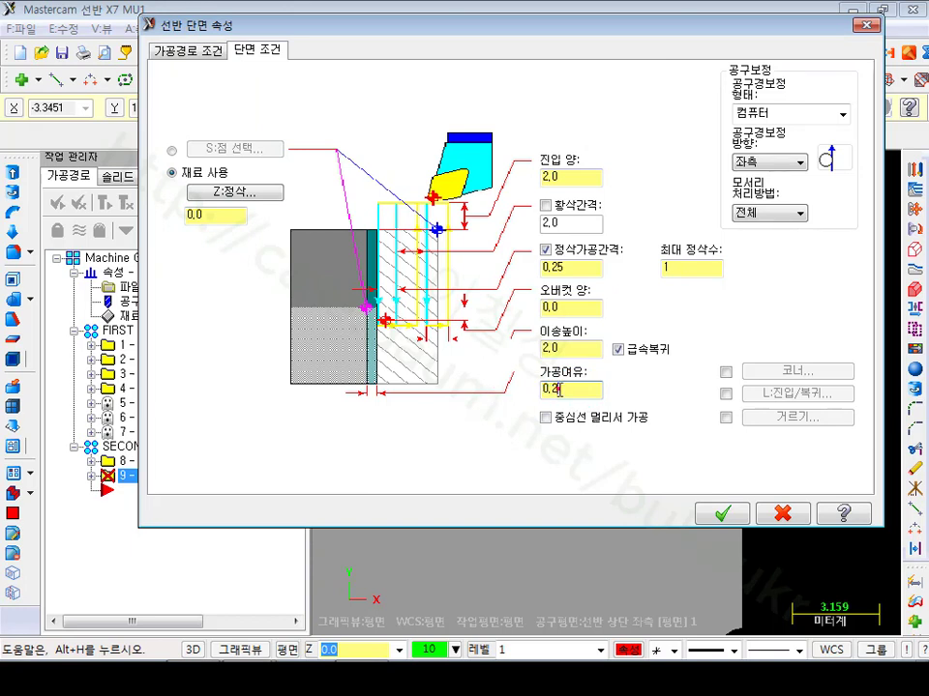
click(205, 214)
click(722, 514)
Examine the facing and roughing toolpaths at the front face, corner radius and shallow concave arc of the profile.
scroll(630, 329, down, 1)
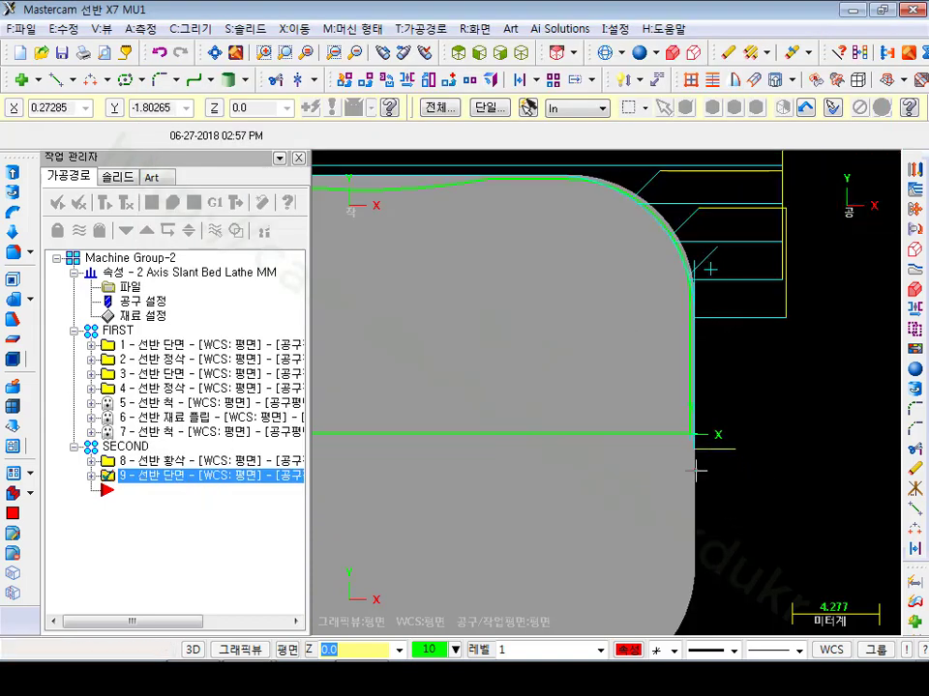
scroll(480, 420, down, 1)
scroll(480, 420, down, 1)
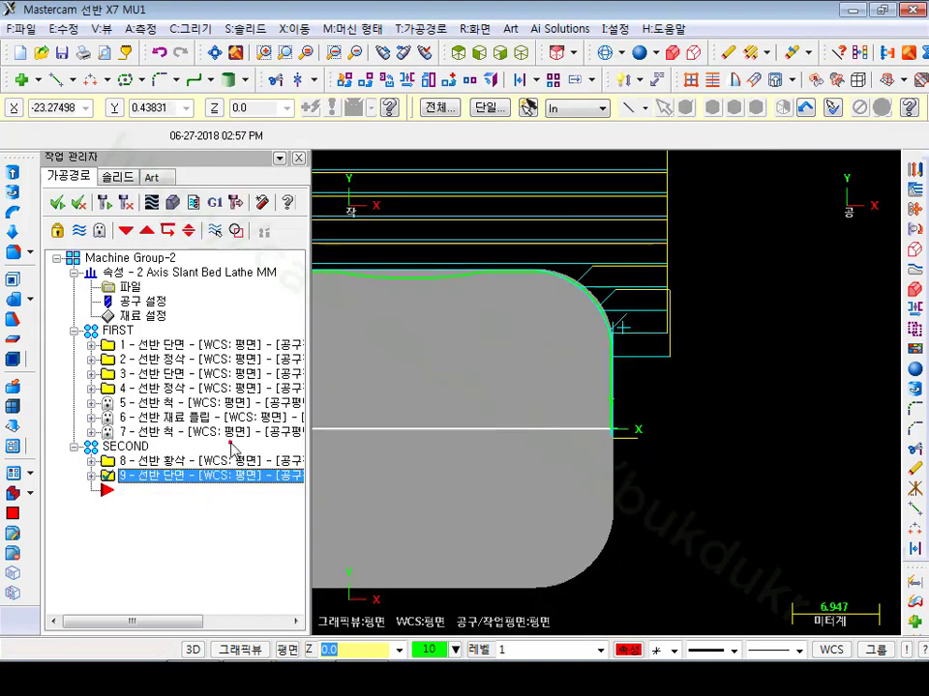
scroll(618, 389, up, 1)
scroll(662, 359, up, 4)
scroll(663, 359, up, 1)
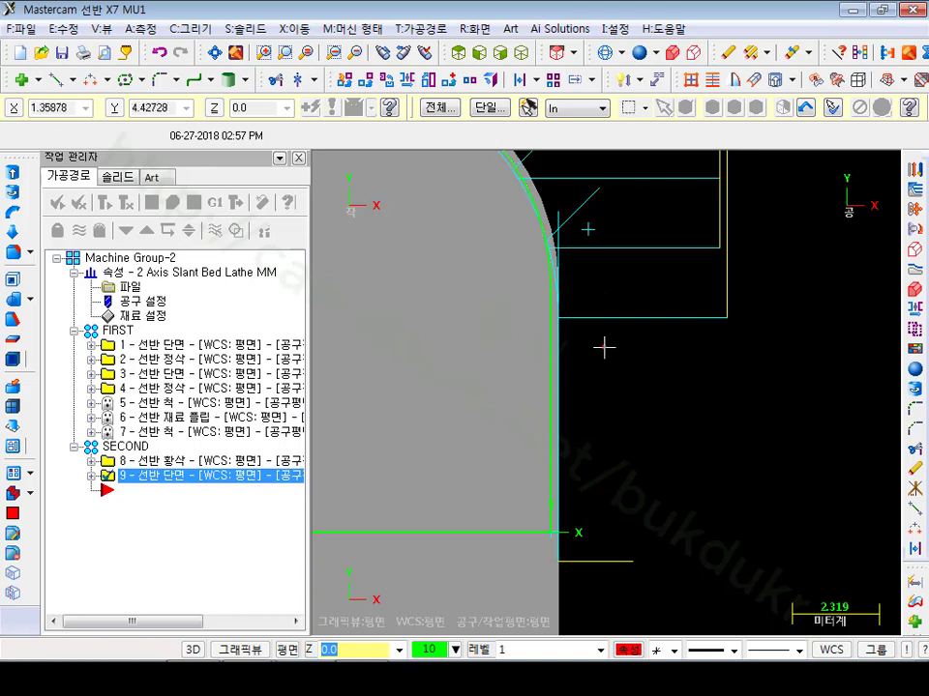
scroll(819, 433, down, 4)
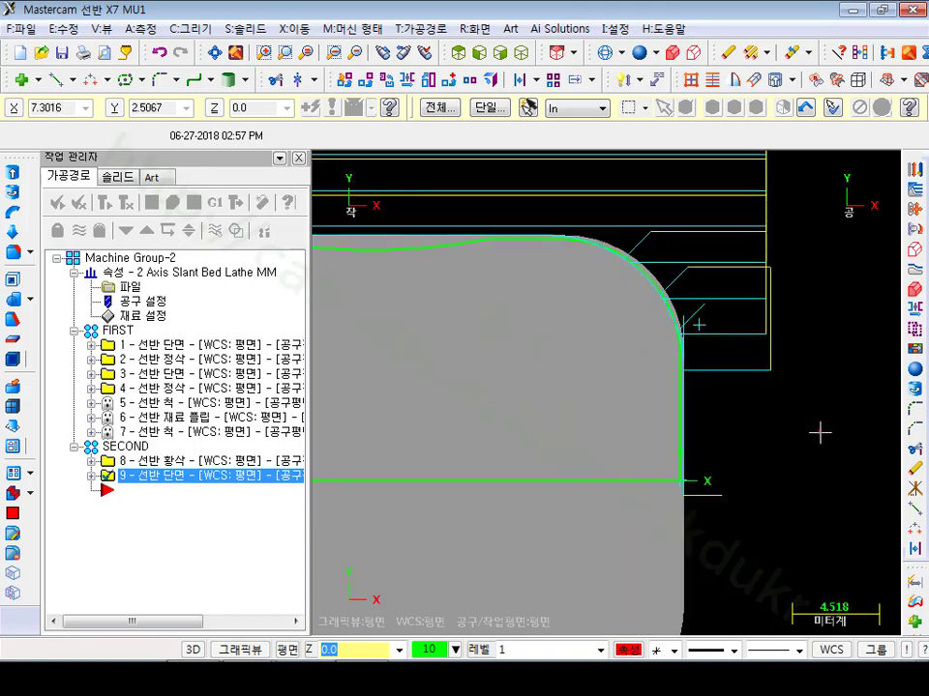
scroll(819, 433, down, 2)
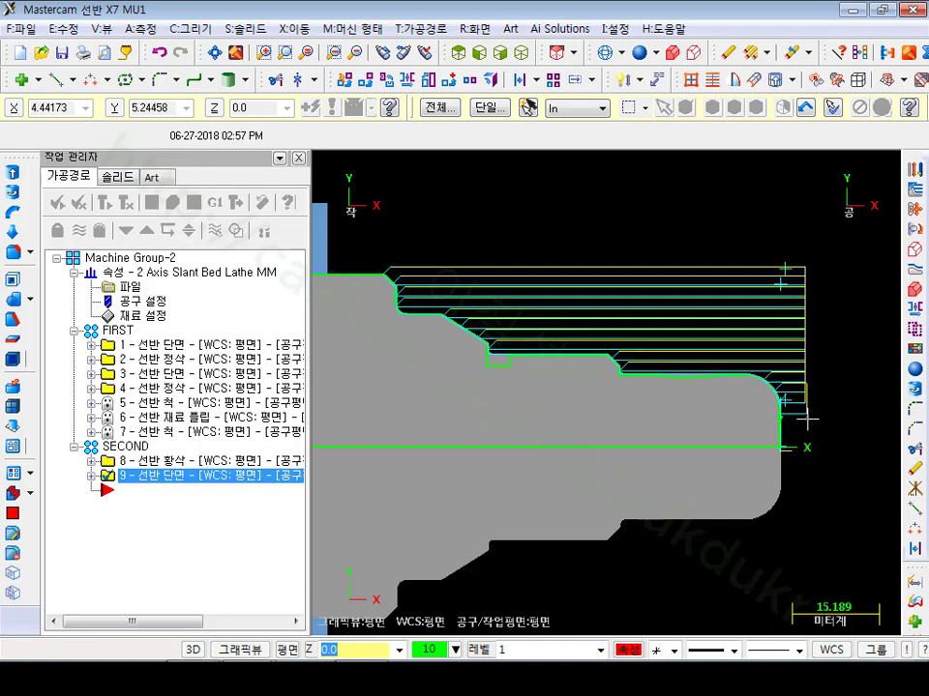
scroll(726, 388, up, 4)
scroll(700, 352, up, 2)
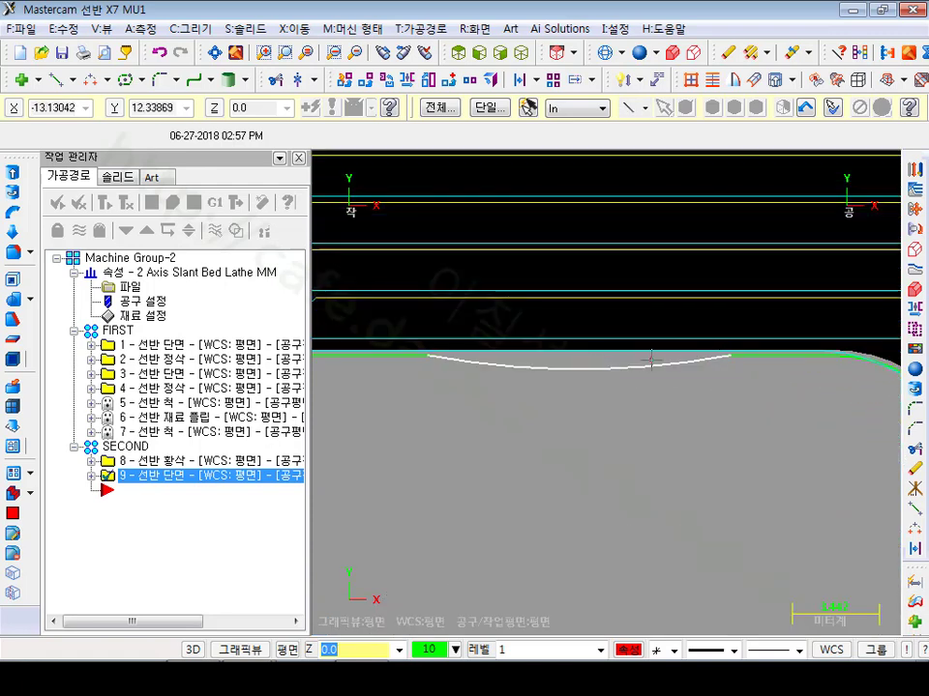
scroll(651, 360, up, 2)
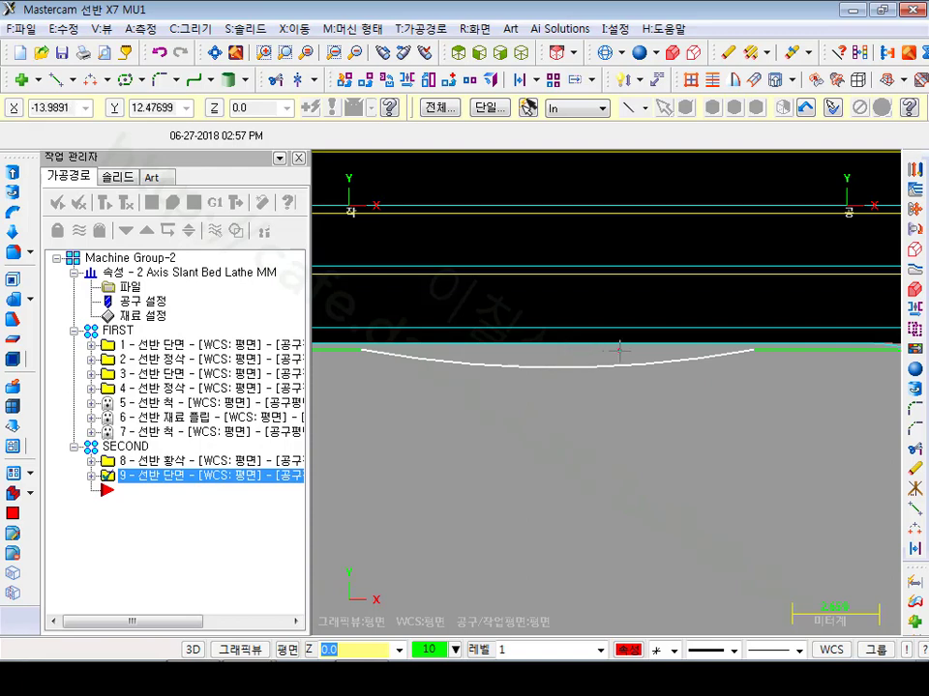
scroll(576, 326, down, 1)
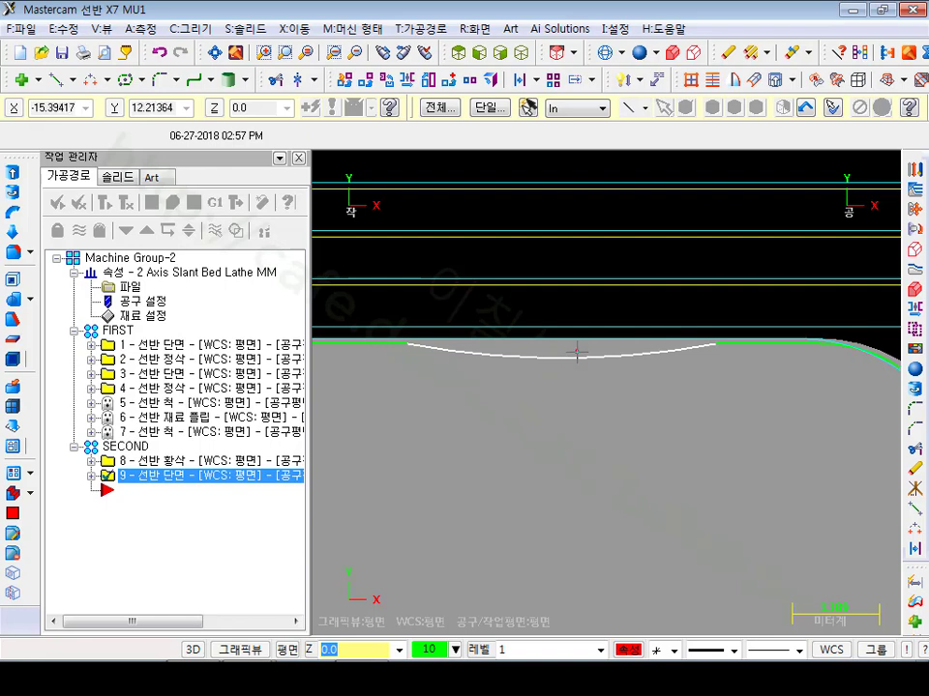
scroll(601, 307, up, 2)
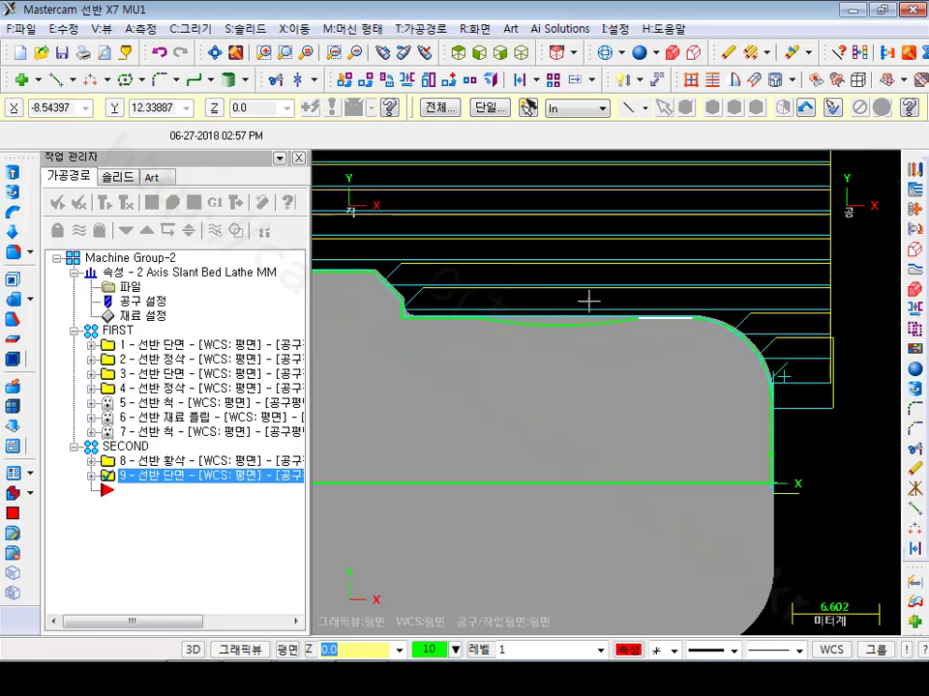
scroll(813, 453, up, 3)
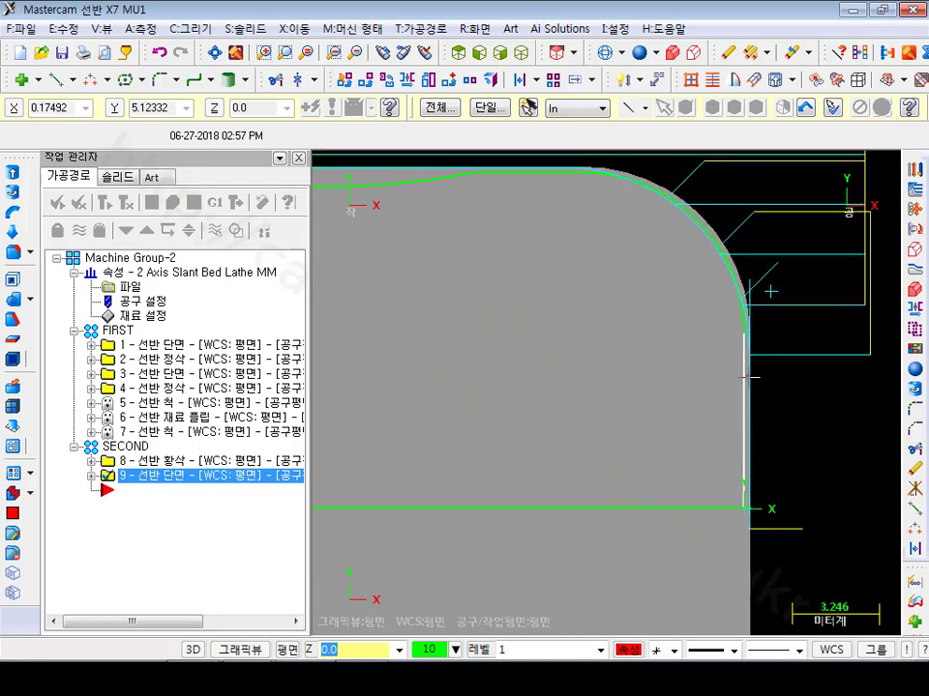
scroll(542, 310, up, 4)
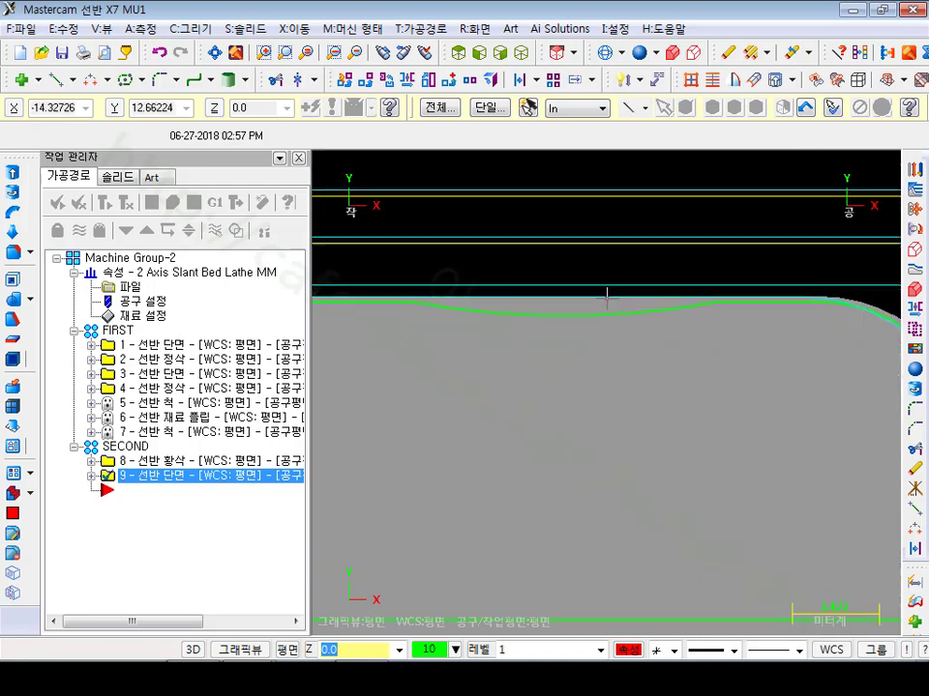
scroll(607, 298, up, 2)
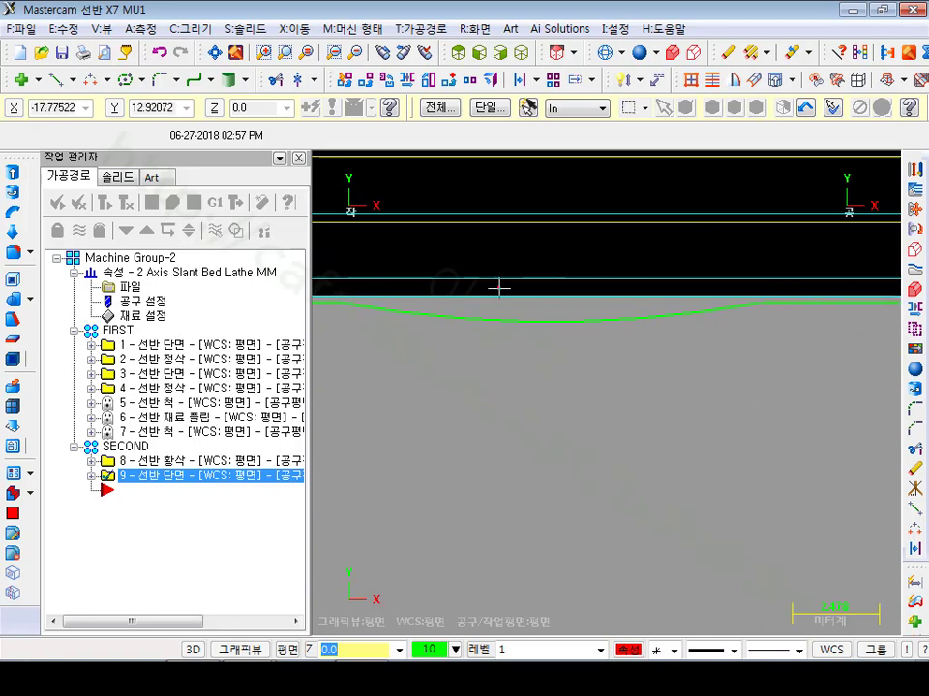
scroll(499, 287, down, 2)
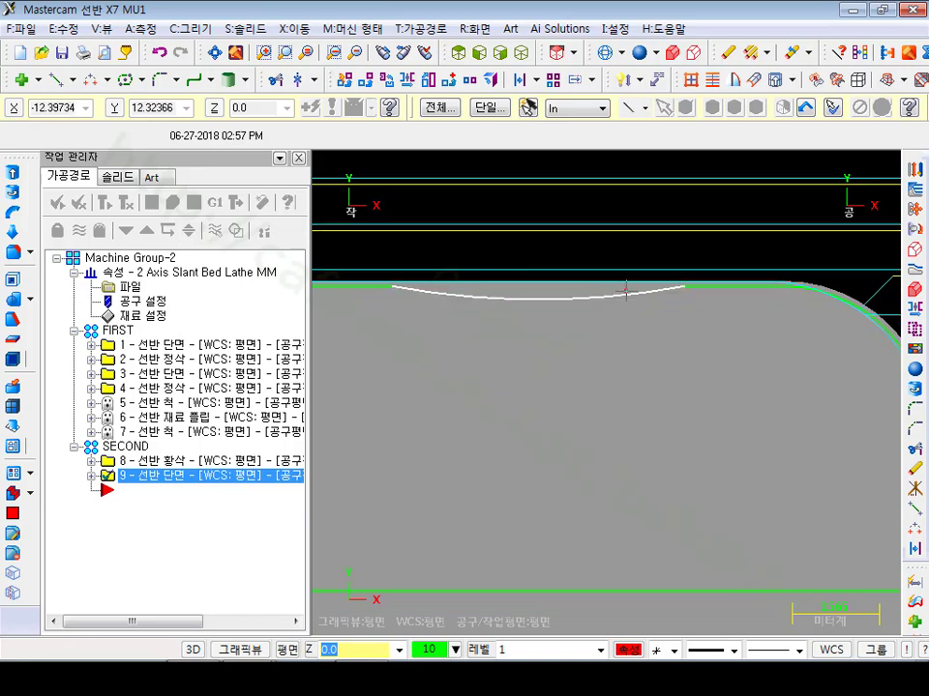
Add a lathe finishing operation to the SECOND group, chaining only the shallow concave arc on the outer diameter as a single entity.
click(435, 28)
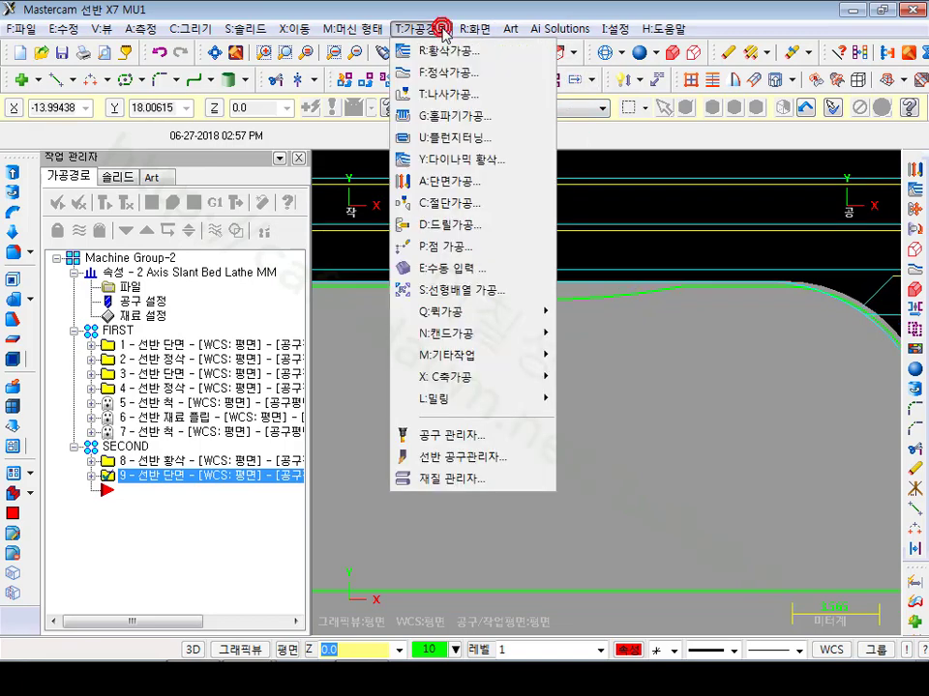
click(448, 74)
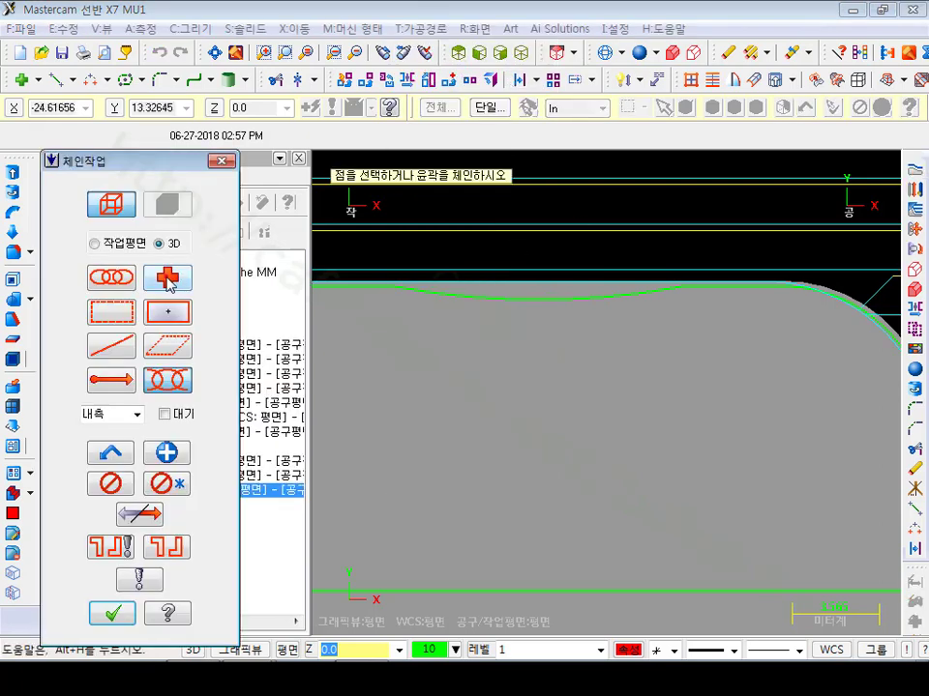
click(111, 348)
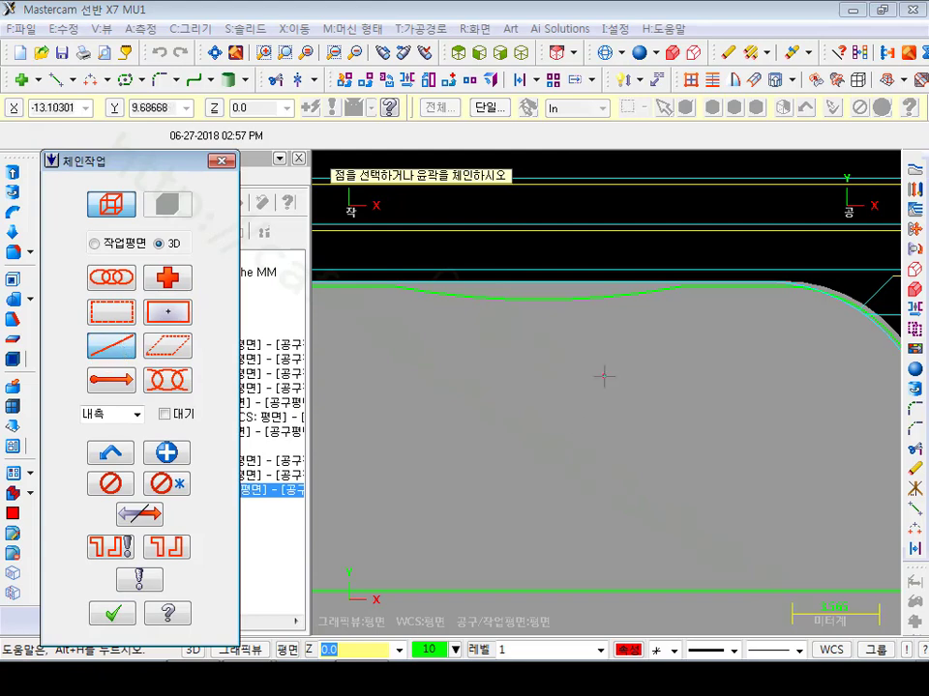
click(631, 303)
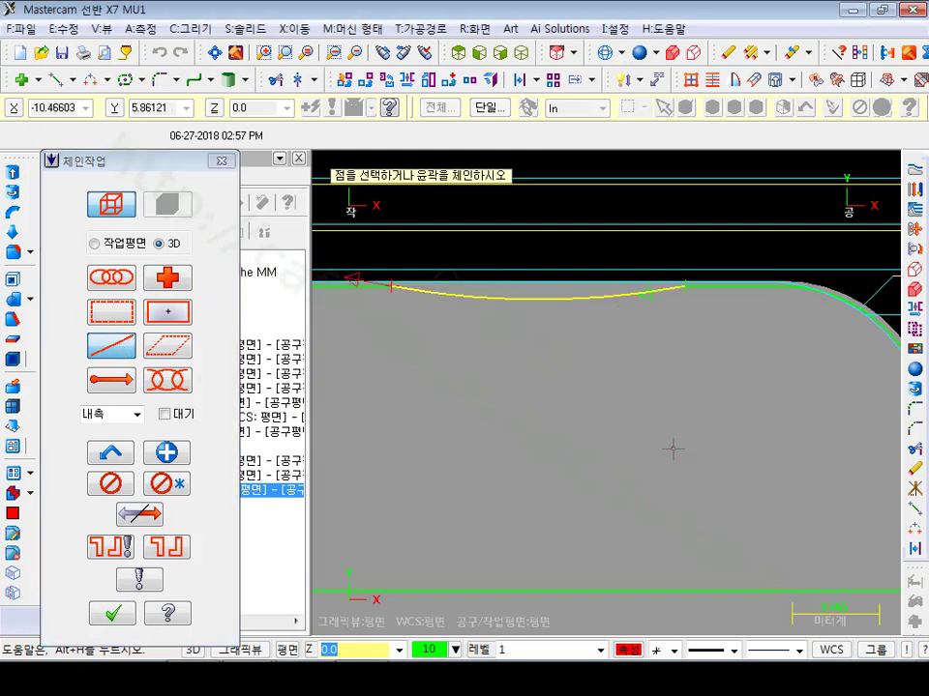
scroll(673, 449, down, 1)
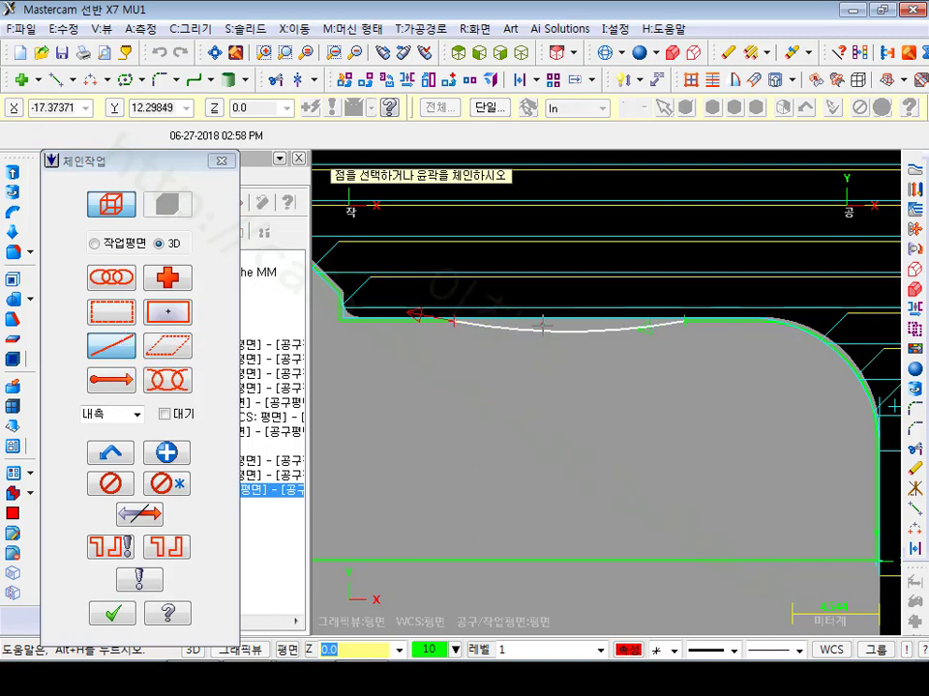
click(545, 328)
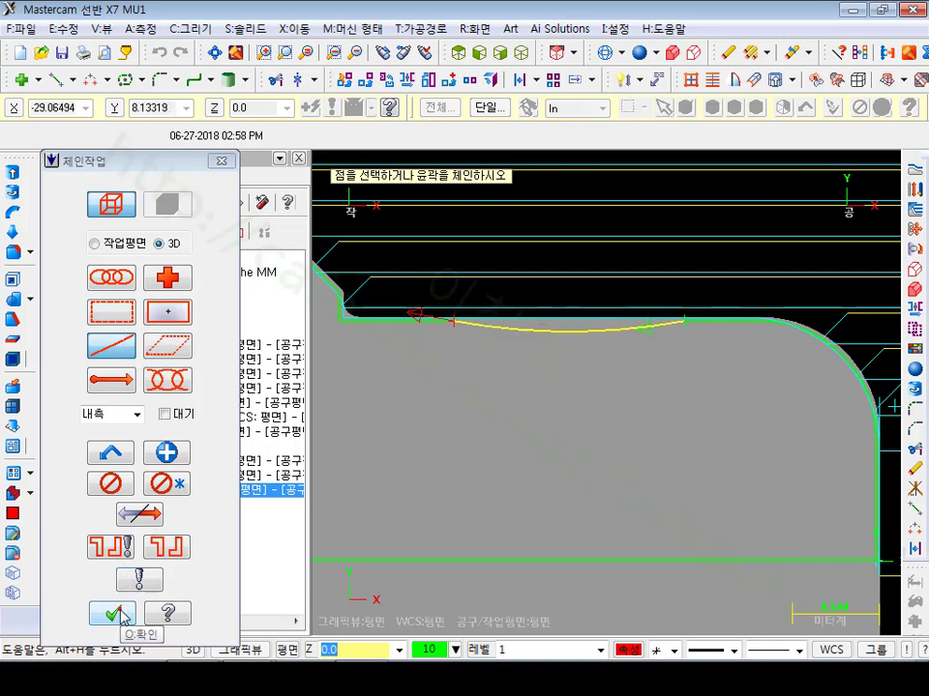
click(118, 614)
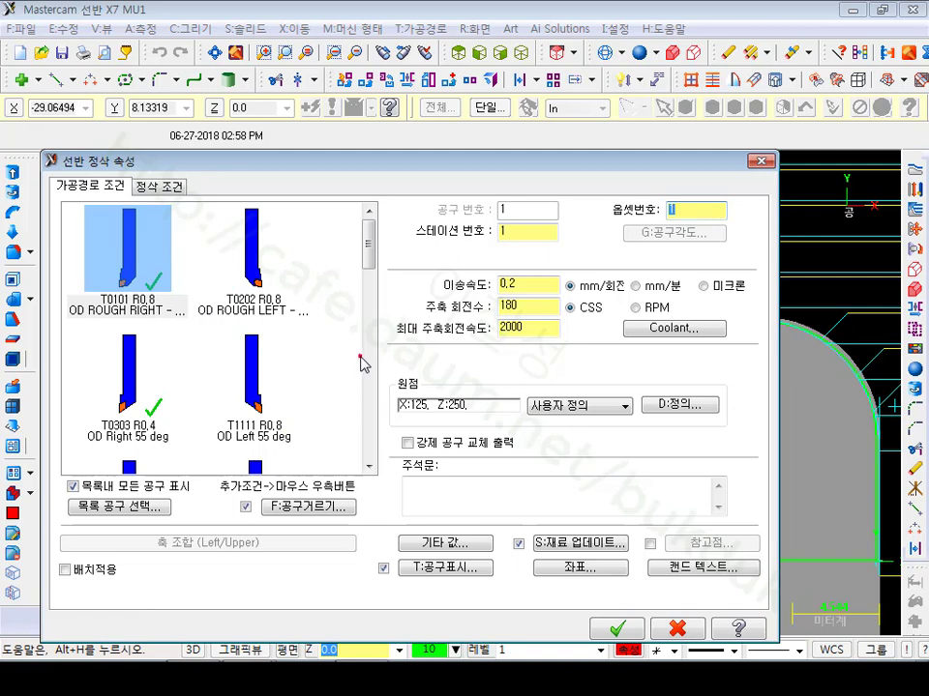
Keep tool T0101 R0.8 OD ROUGH RIGHT and set the finishing stock allowance to 0.2 in both X and Z.
click(542, 327)
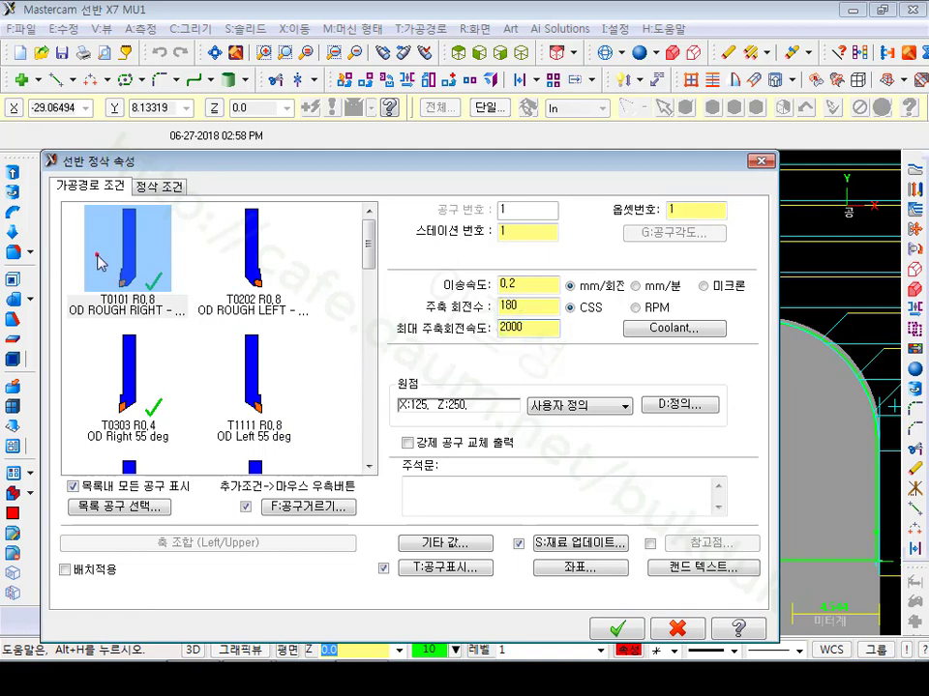
click(180, 189)
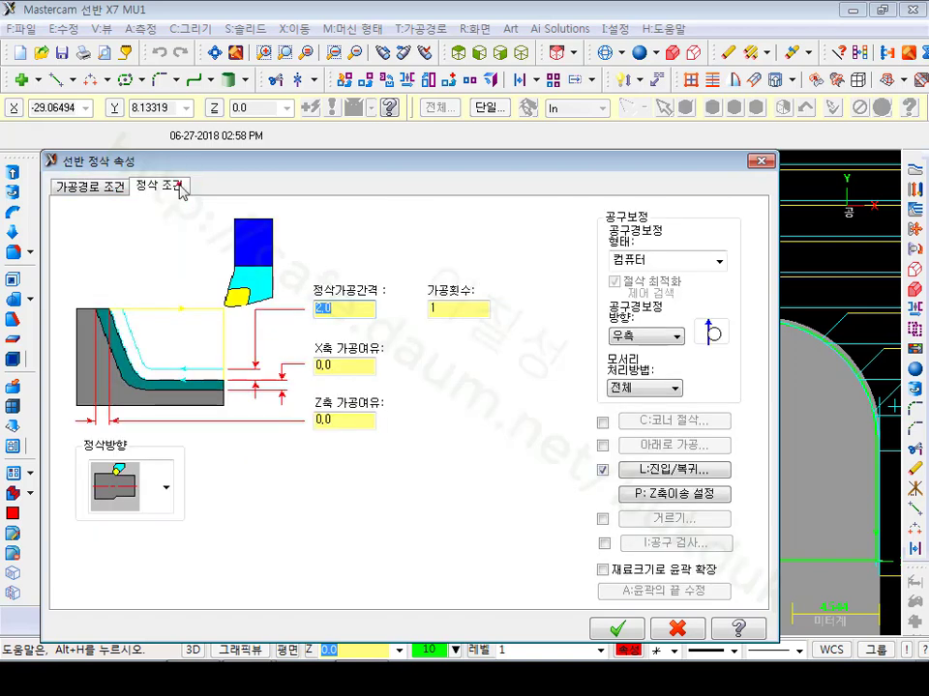
click(354, 368)
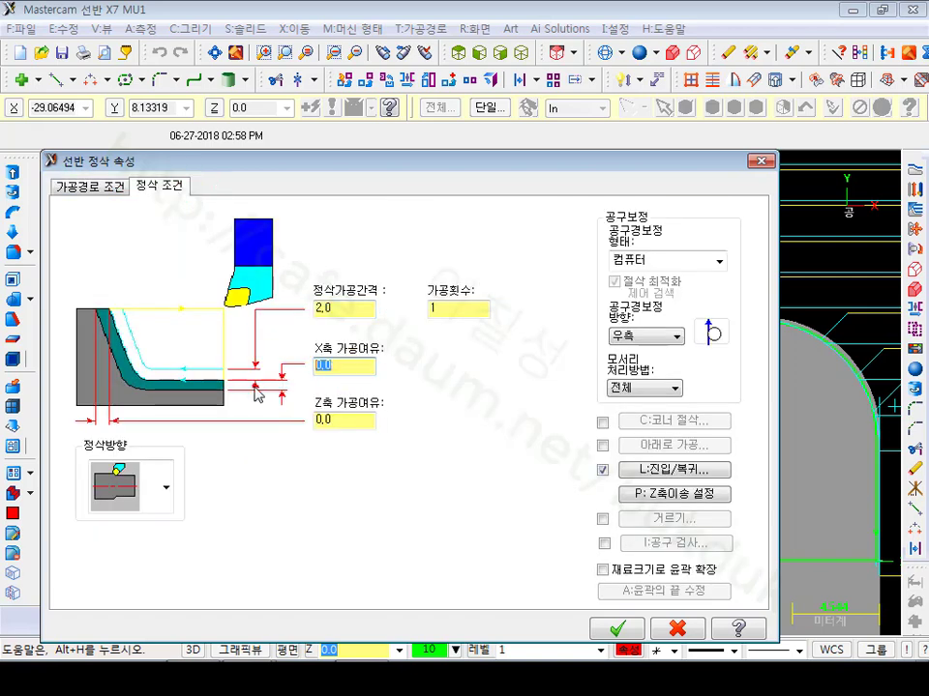
text(0)
click(354, 418)
text(0,)
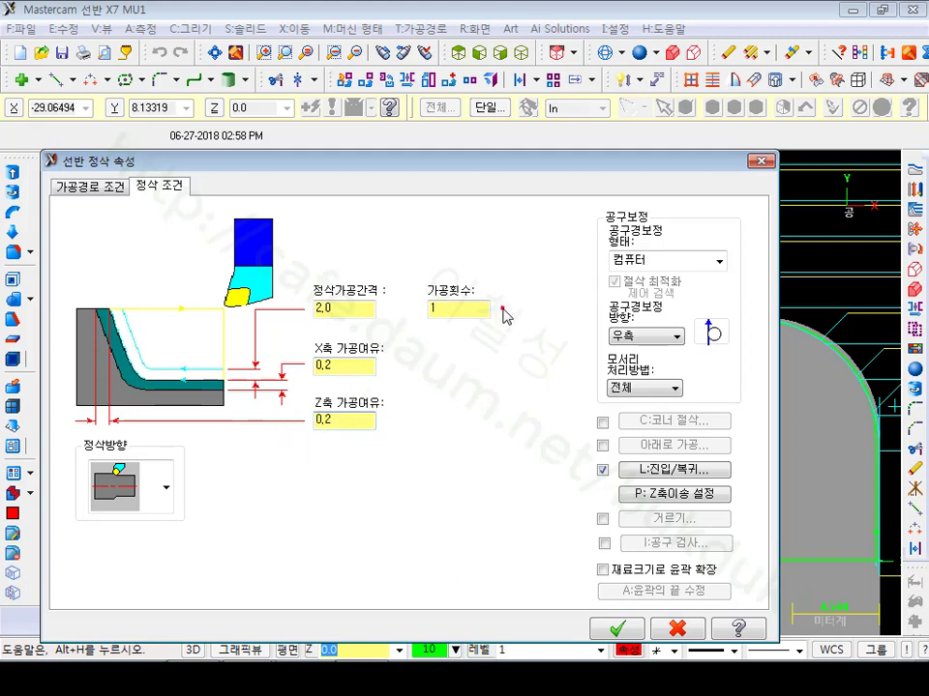
Set the finishing pass's entry vector angle to -90 degrees and its exit vector angle to 90 degrees.
click(666, 471)
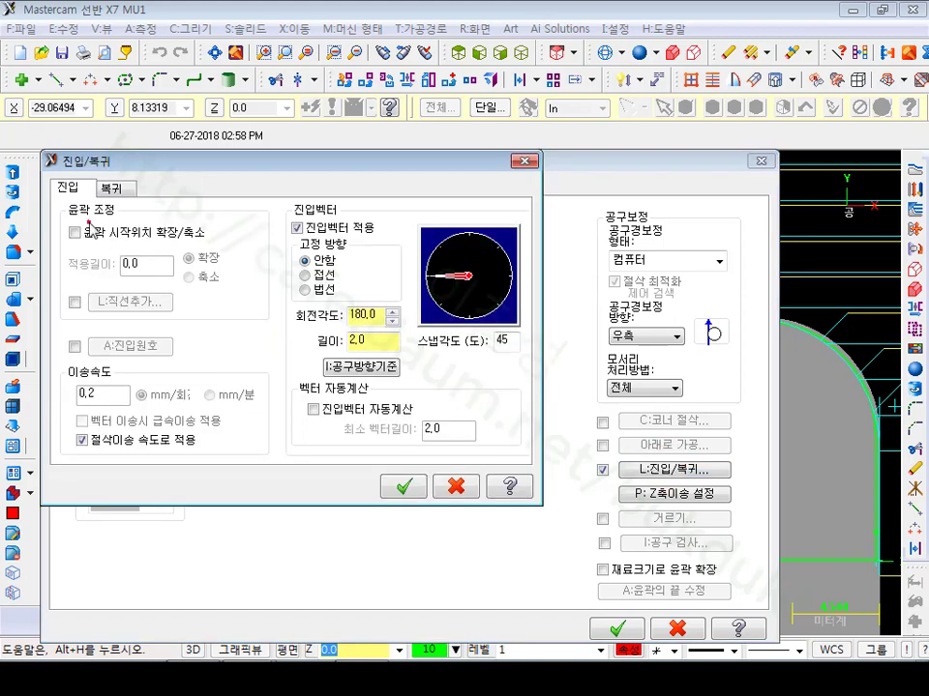
click(469, 300)
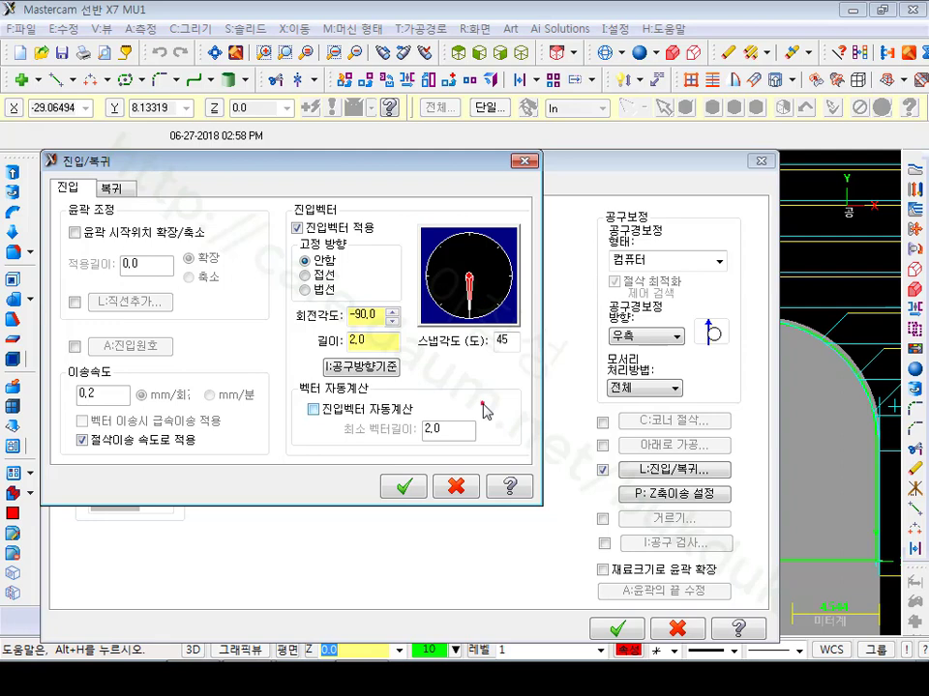
click(114, 187)
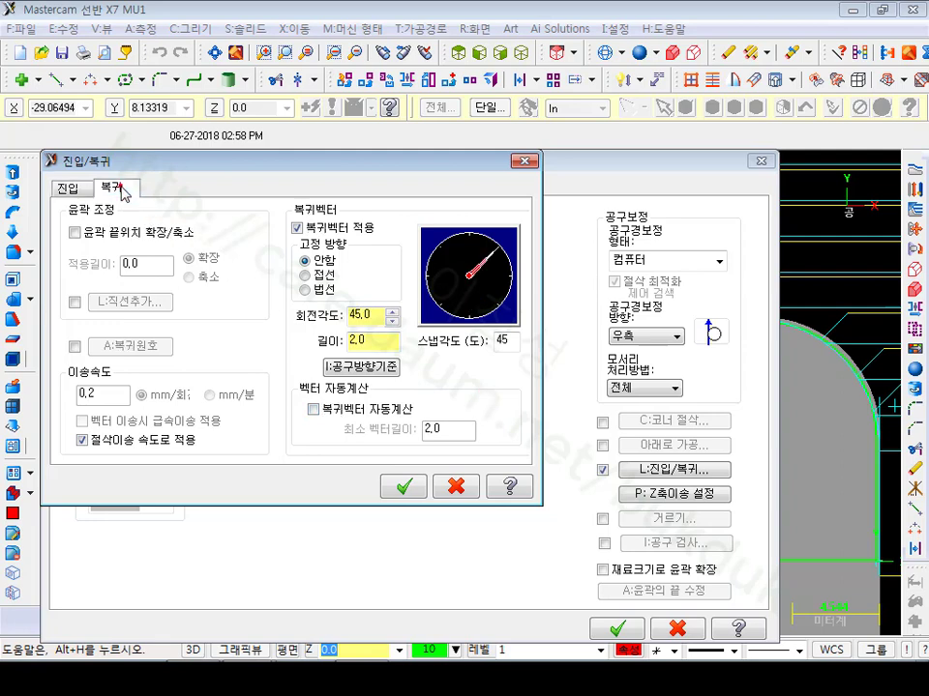
click(471, 260)
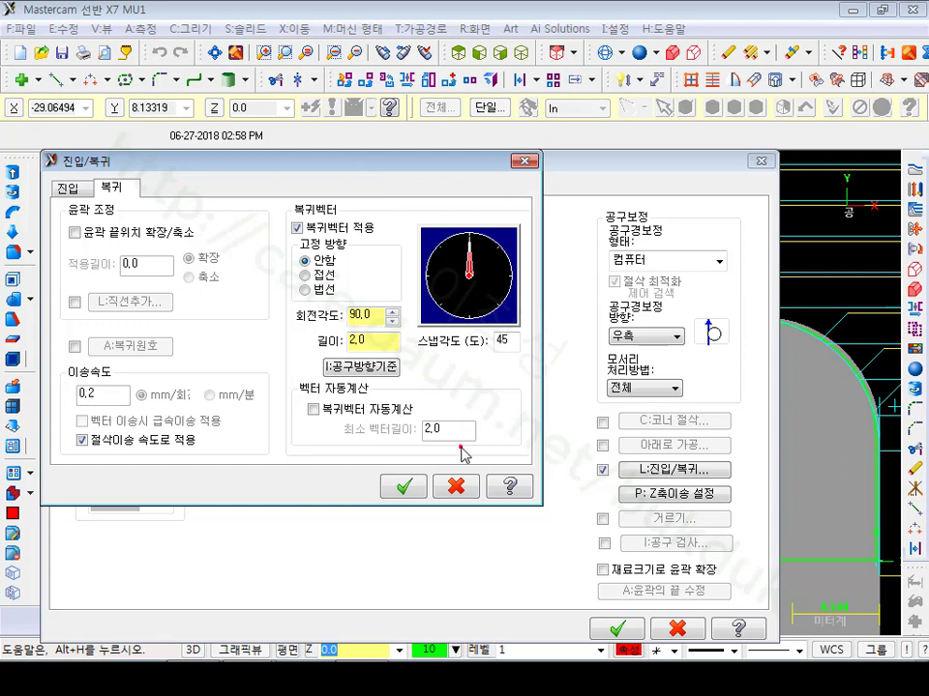
click(68, 188)
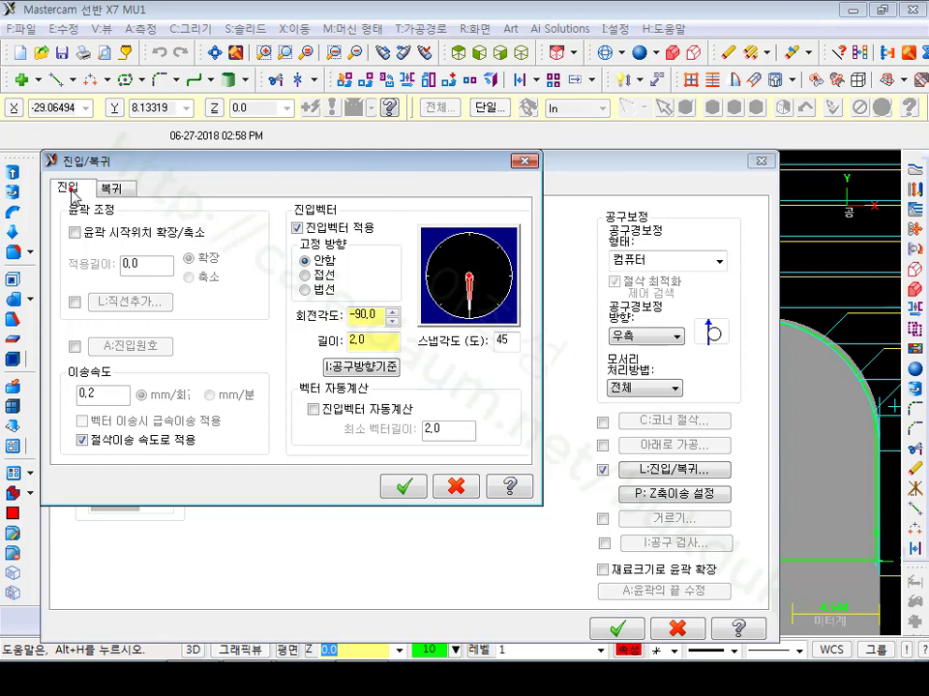
click(111, 187)
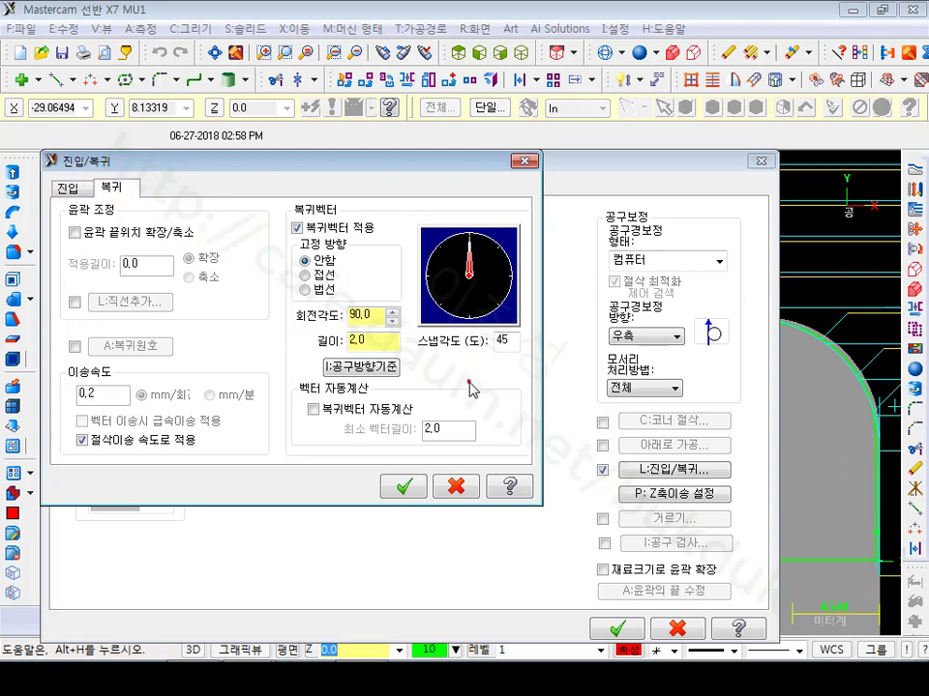
click(409, 486)
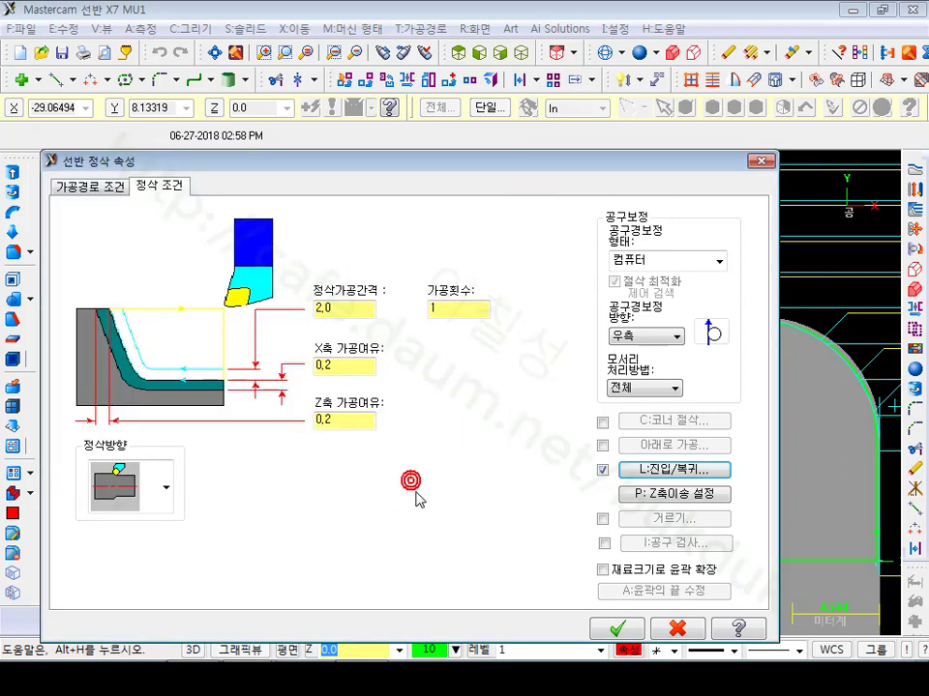
Allow plunging along both the diameter and the face in the plunge settings and generate the finishing toolpath.
click(685, 495)
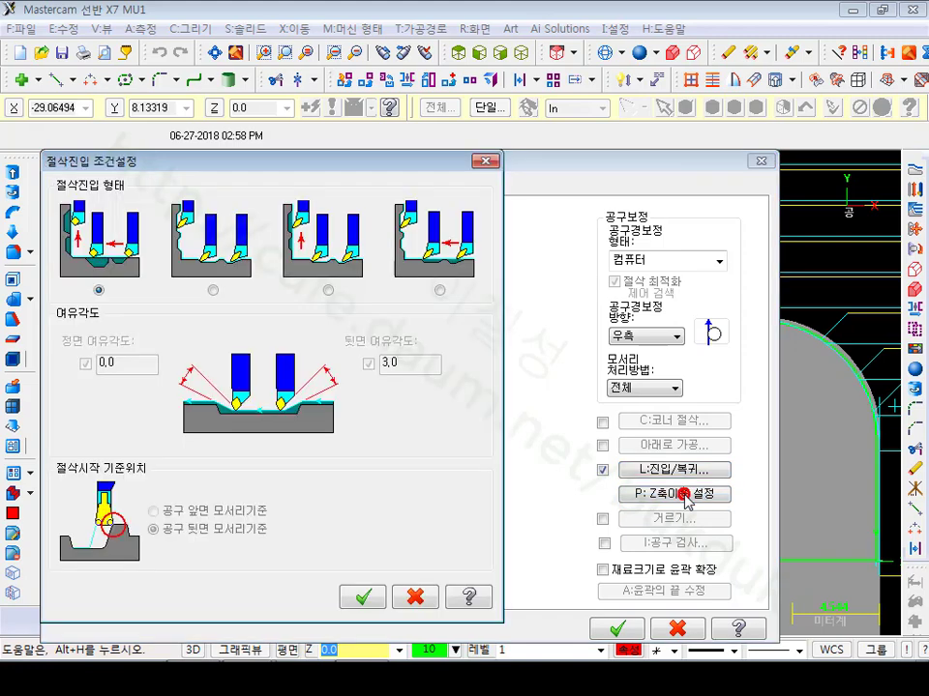
click(212, 290)
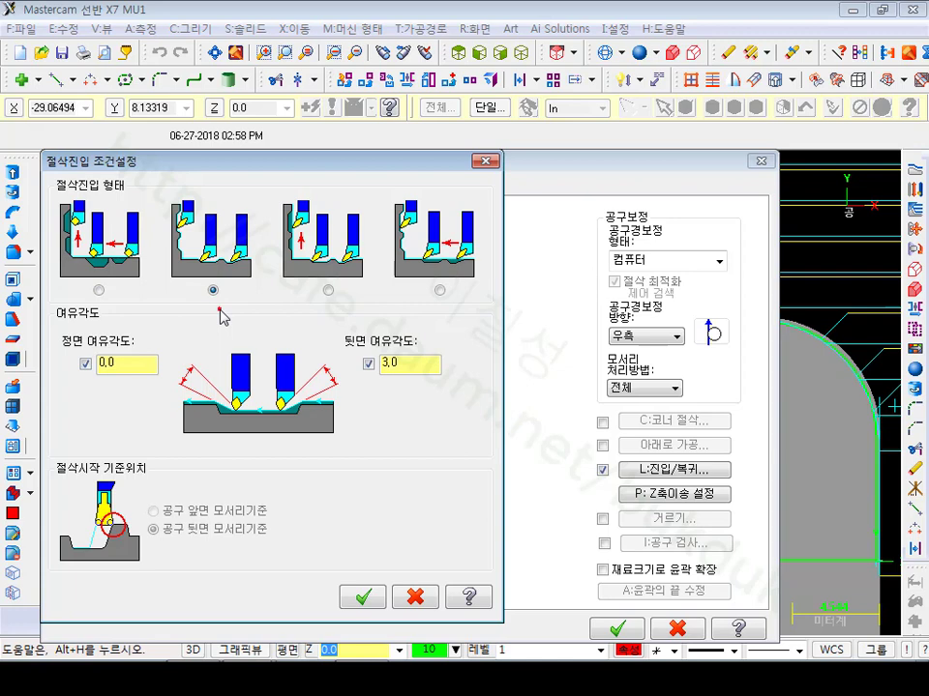
click(98, 291)
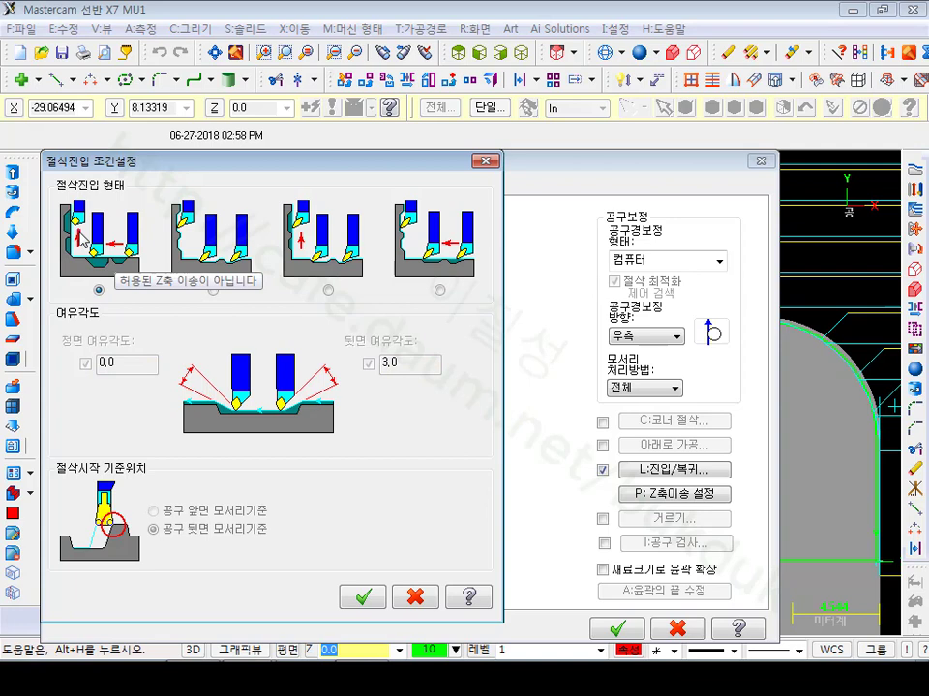
click(213, 290)
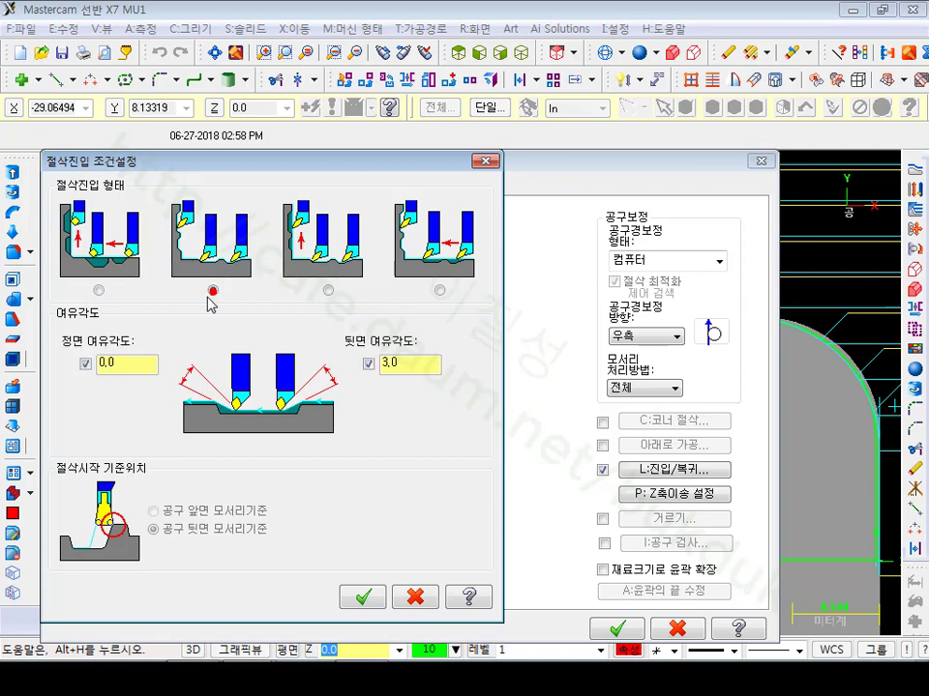
click(362, 598)
click(624, 630)
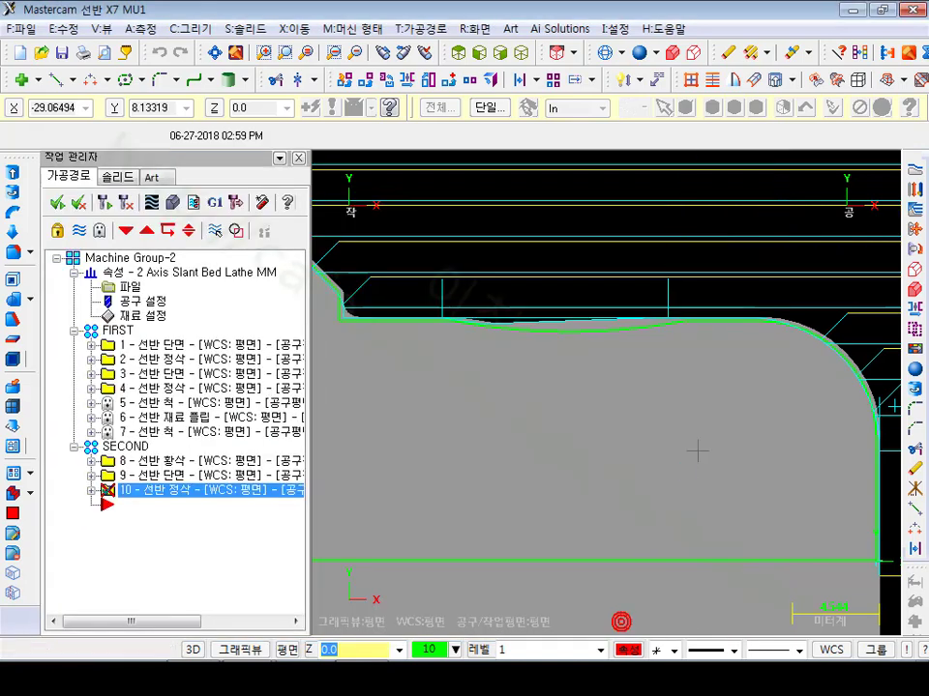
Backplot the new finishing operation and examine how the tool passes over the concave arc.
scroll(629, 249, up, 1)
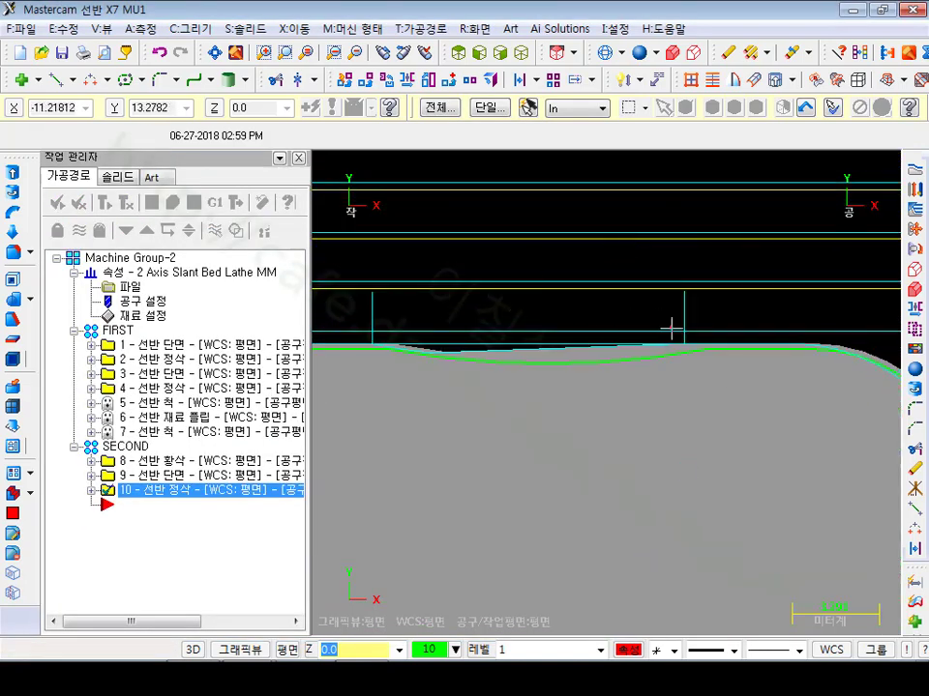
click(92, 490)
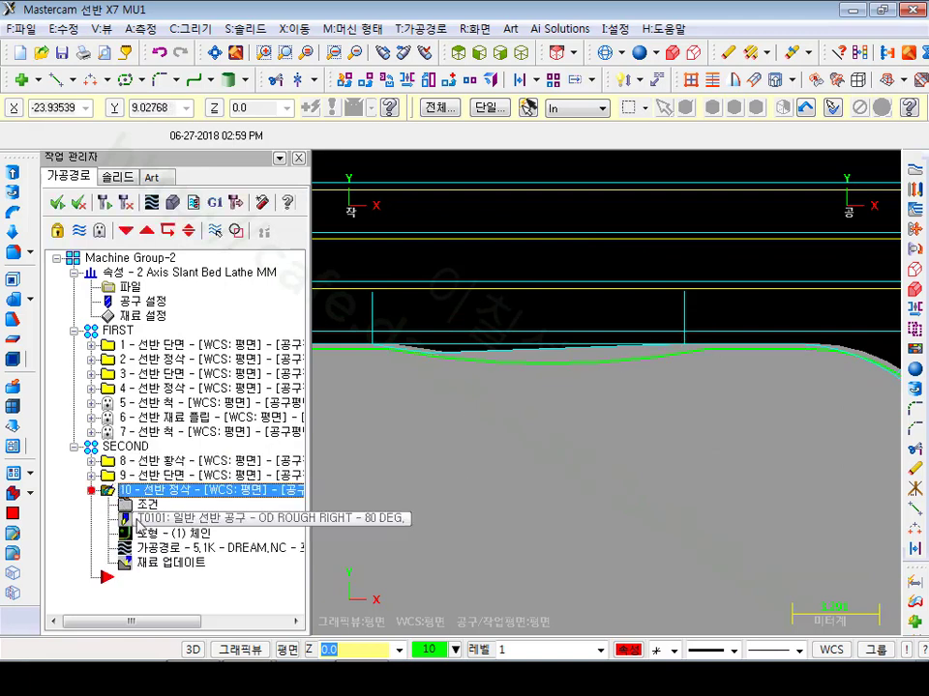
click(152, 548)
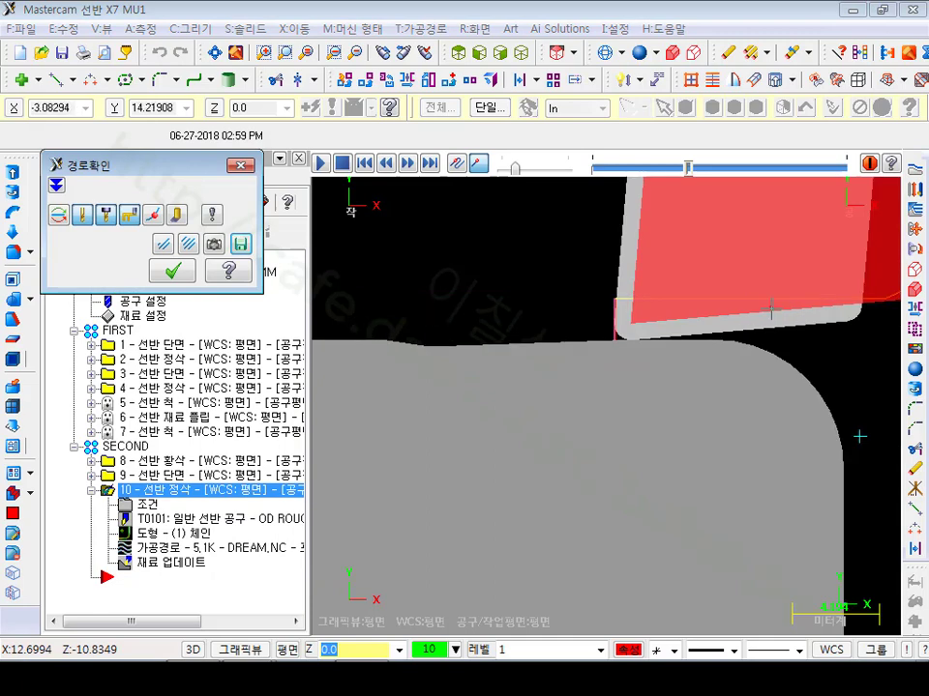
scroll(634, 335, up, 2)
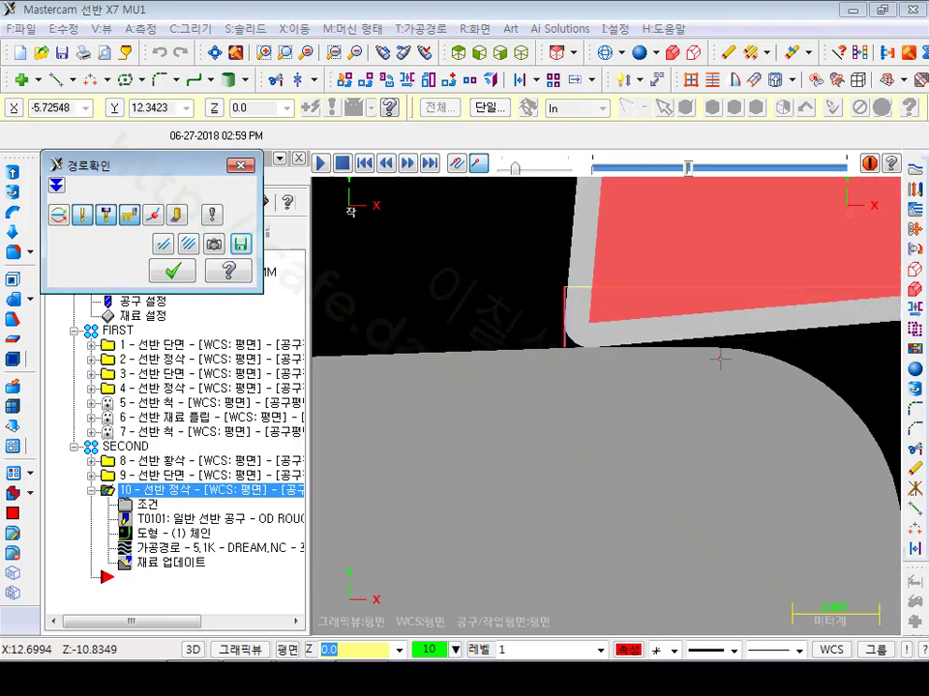
scroll(724, 354, down, 2)
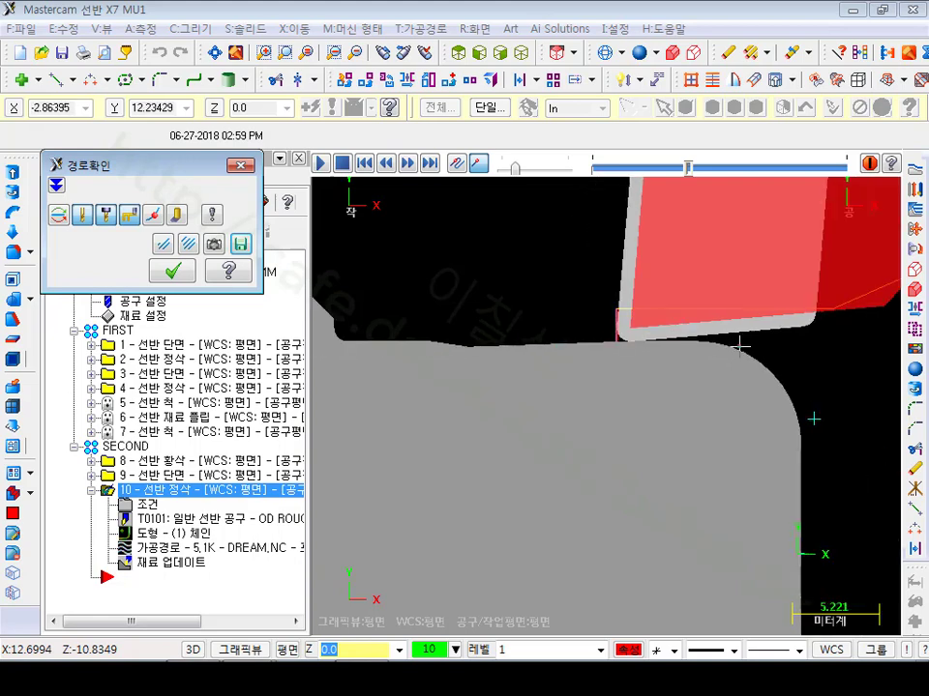
scroll(739, 345, down, 1)
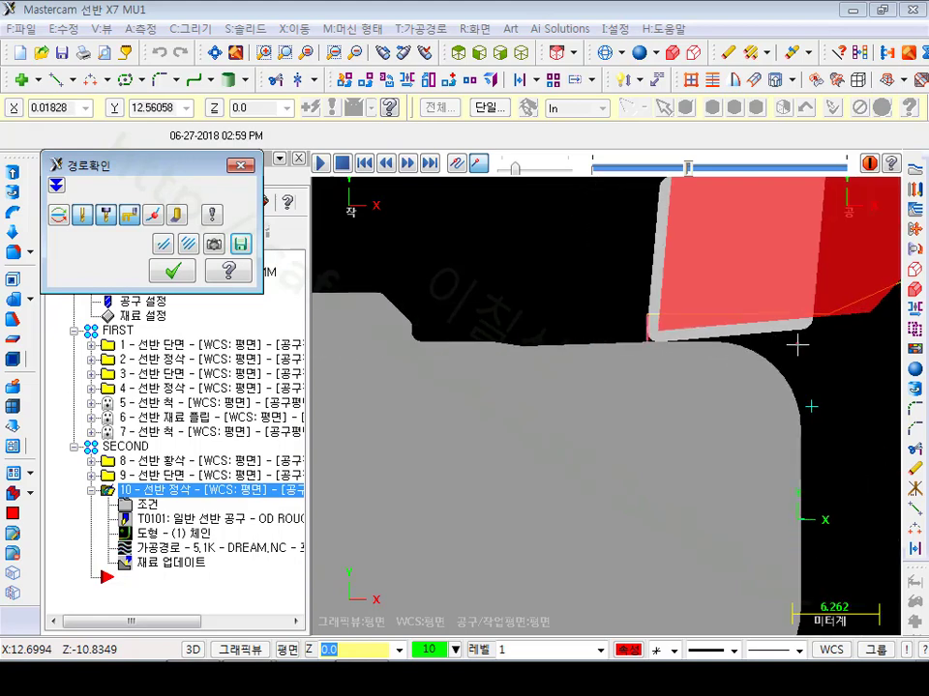
click(241, 165)
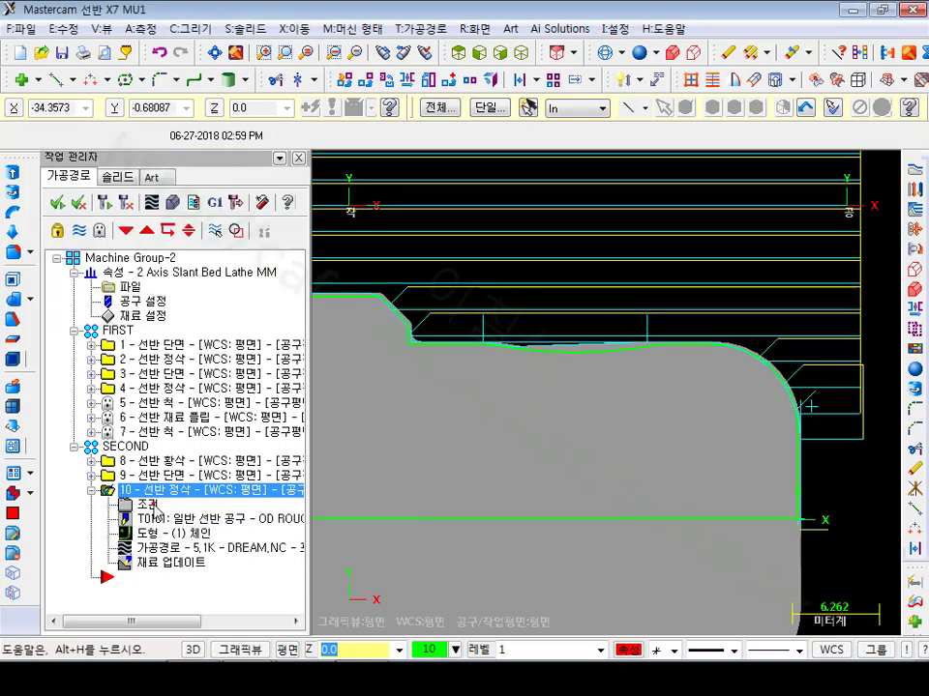
Reopen the finishing operation's parameters and select tool T0303 R0.4 OD Right 55 deg instead.
click(150, 504)
click(70, 185)
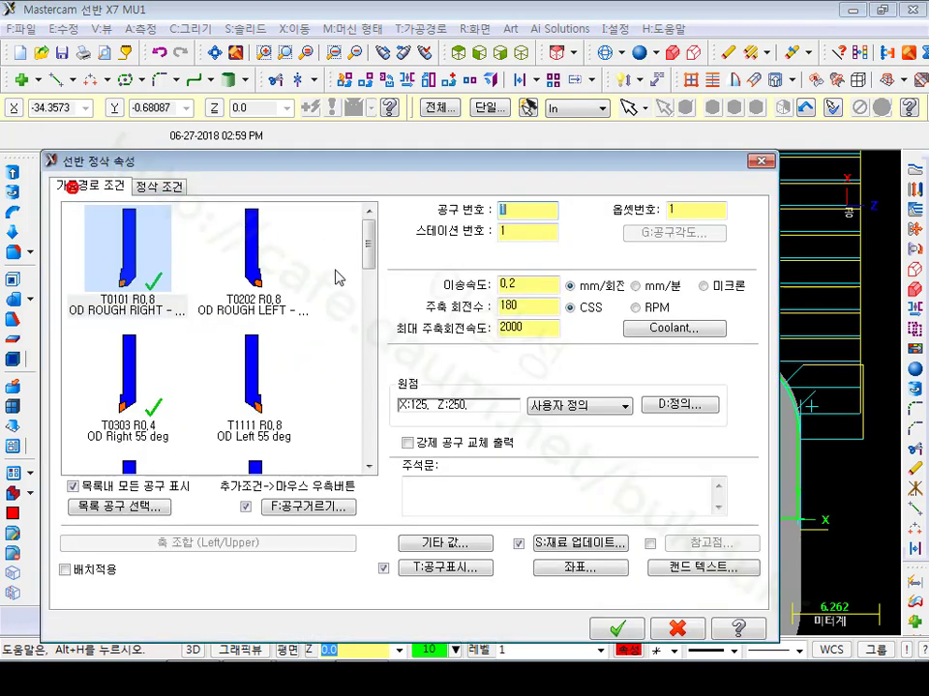
click(137, 396)
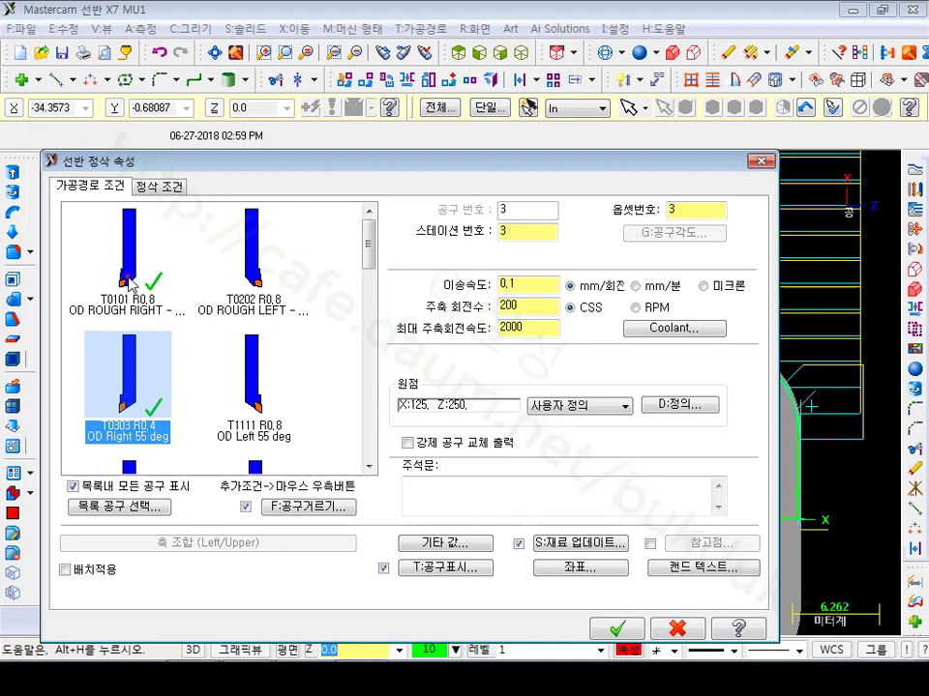
mouse_move(132, 283)
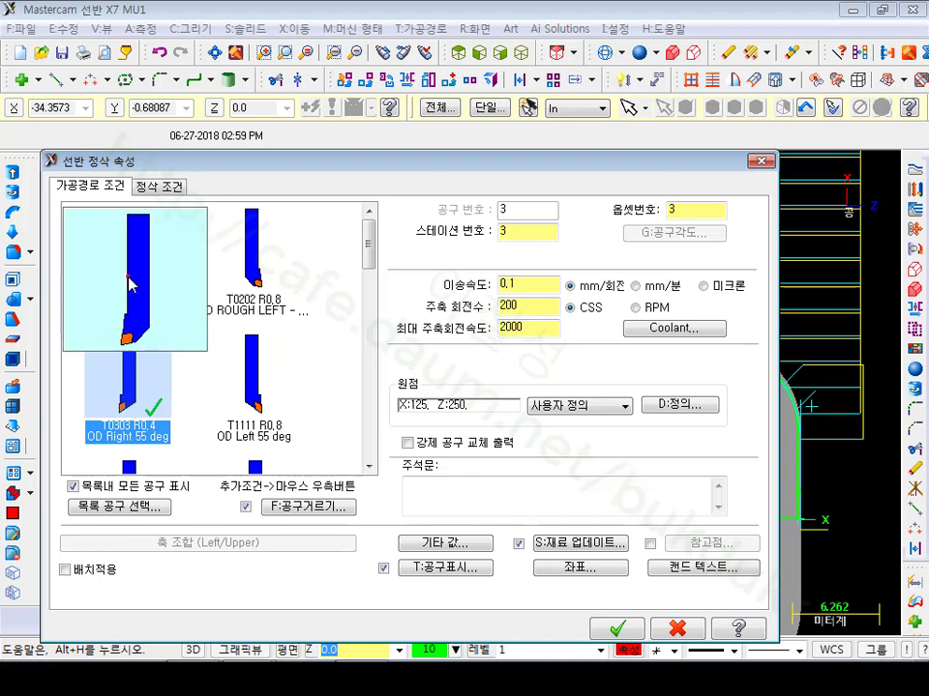
mouse_move(140, 418)
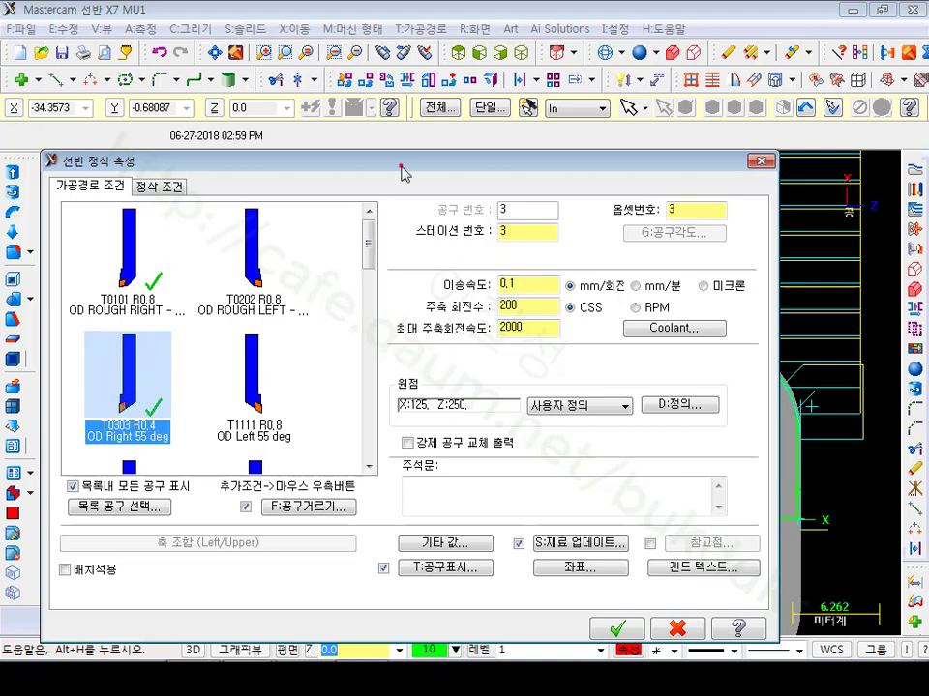
drag(397, 161, 422, 48)
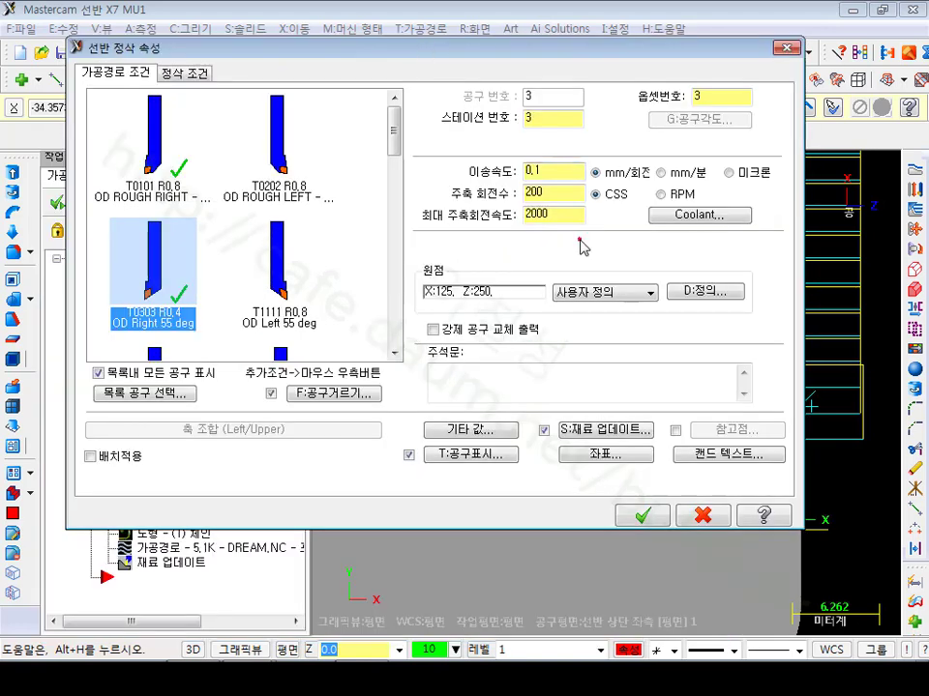
Regenerate the finishing operation with the new tool and backplot its pass over the concave arc.
click(643, 517)
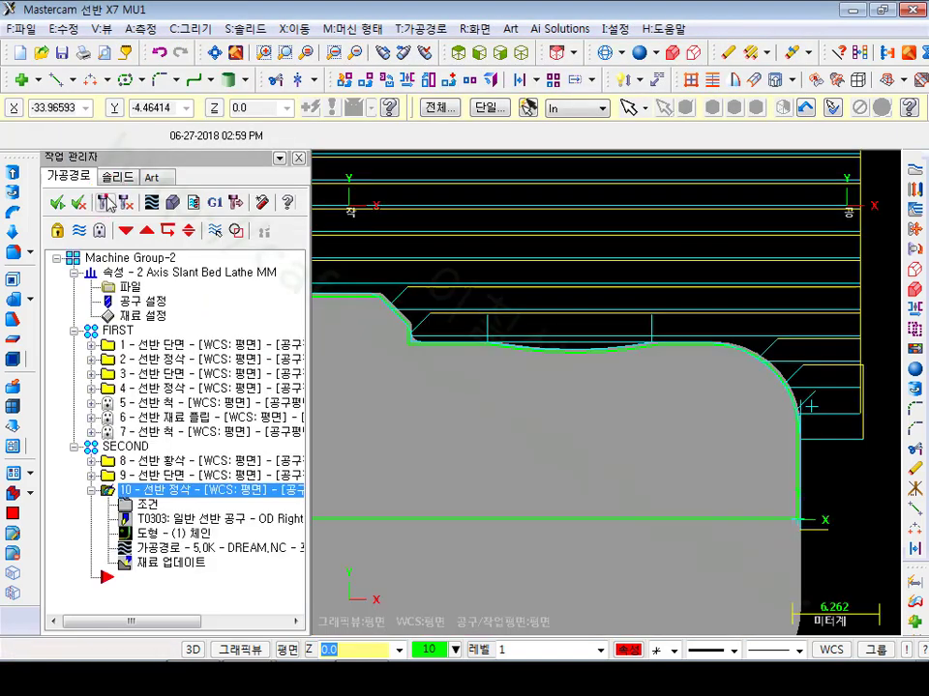
click(155, 548)
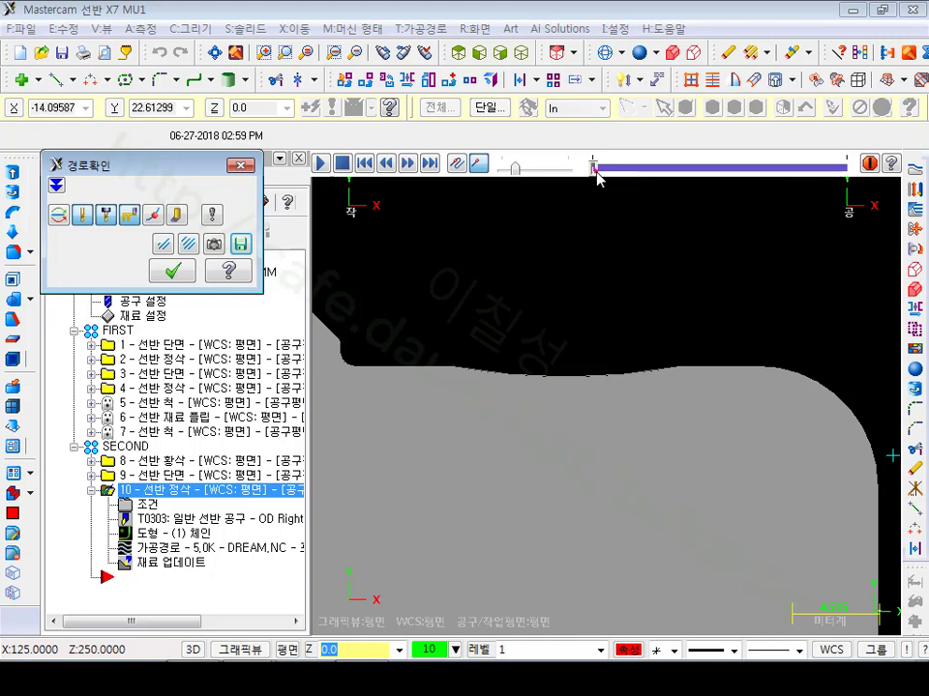
click(693, 60)
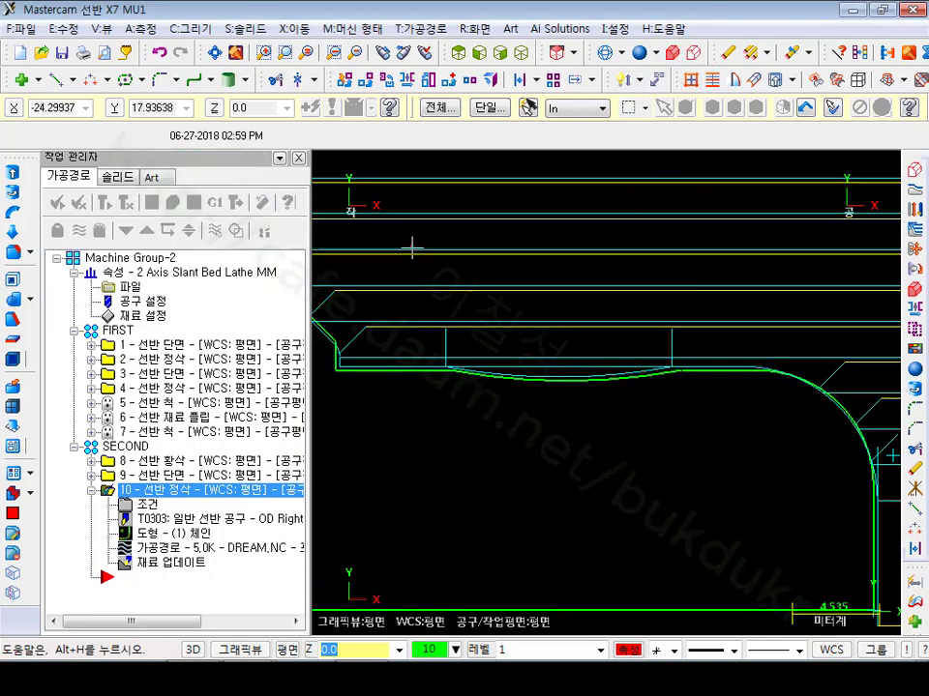
click(126, 549)
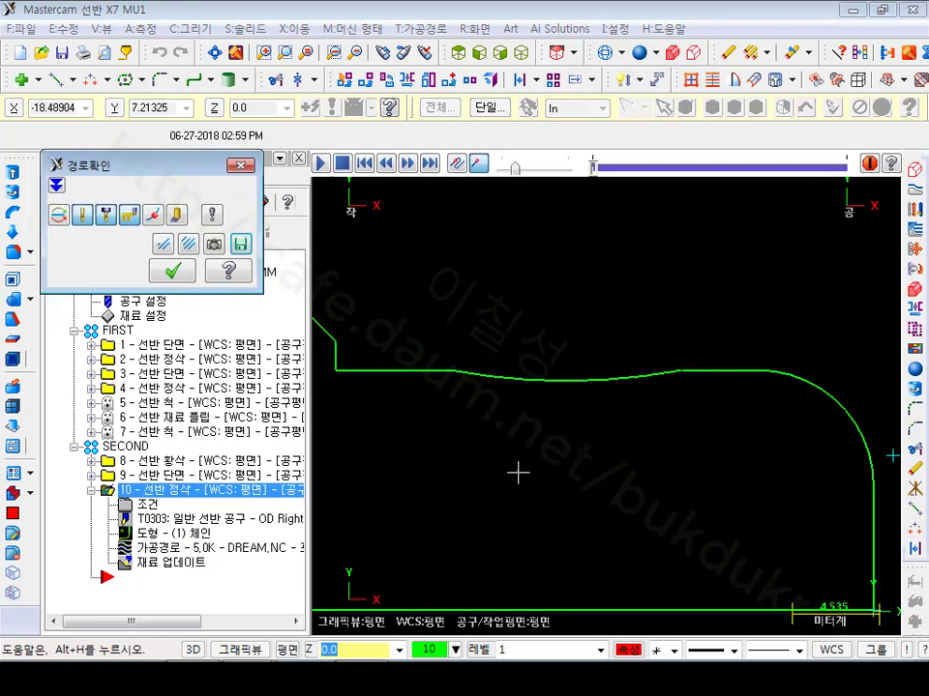
scroll(709, 390, up, 2)
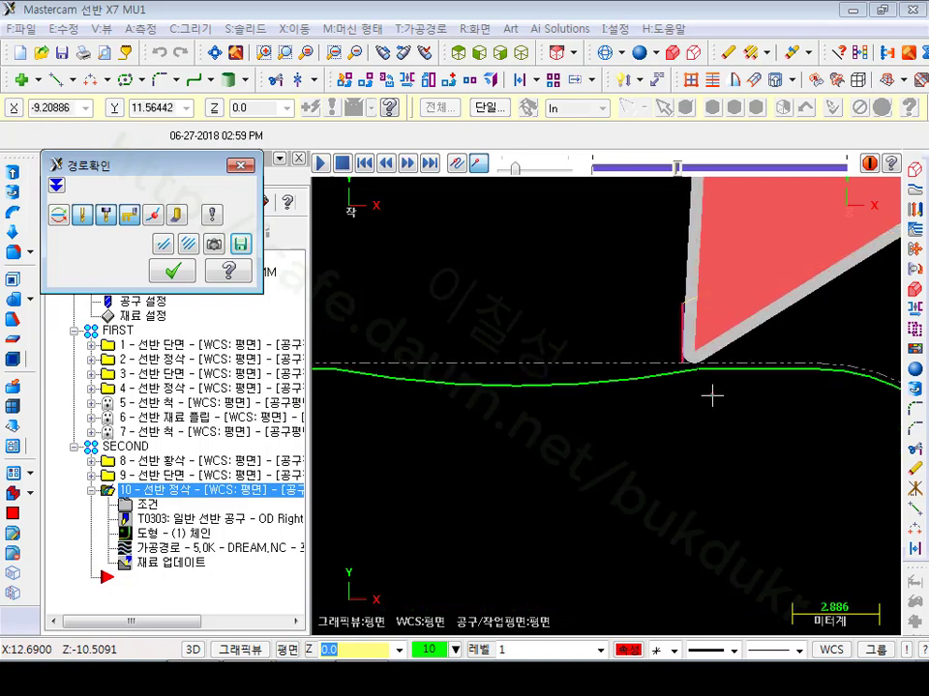
scroll(813, 391, down, 1)
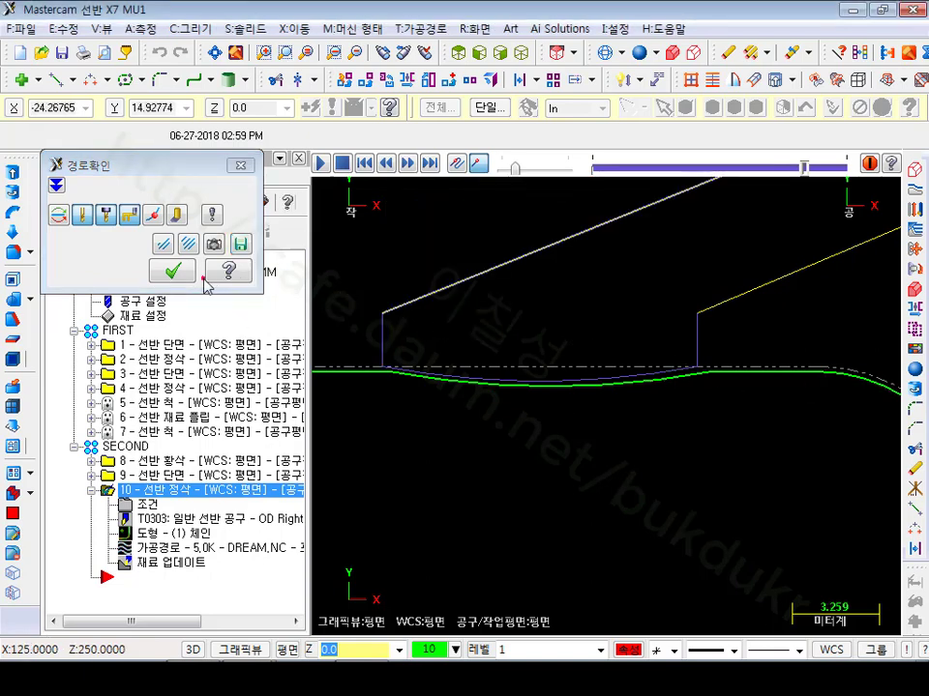
click(172, 271)
Examine the stock left along the concave arc and the toolpath along the whole part contour.
scroll(658, 377, up, 4)
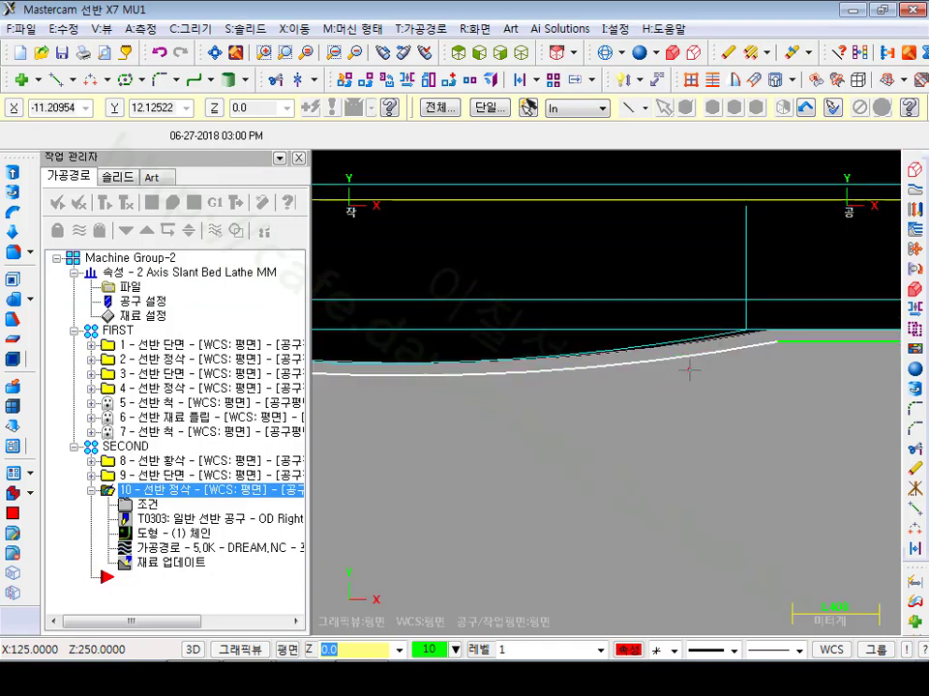
scroll(822, 331, down, 3)
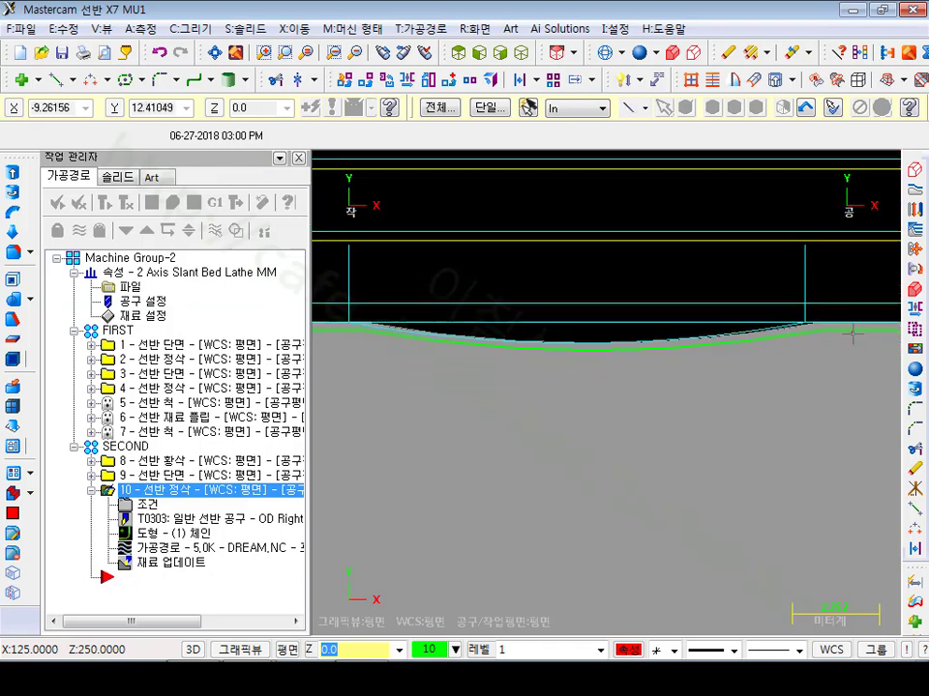
scroll(348, 315, up, 3)
scroll(742, 338, down, 5)
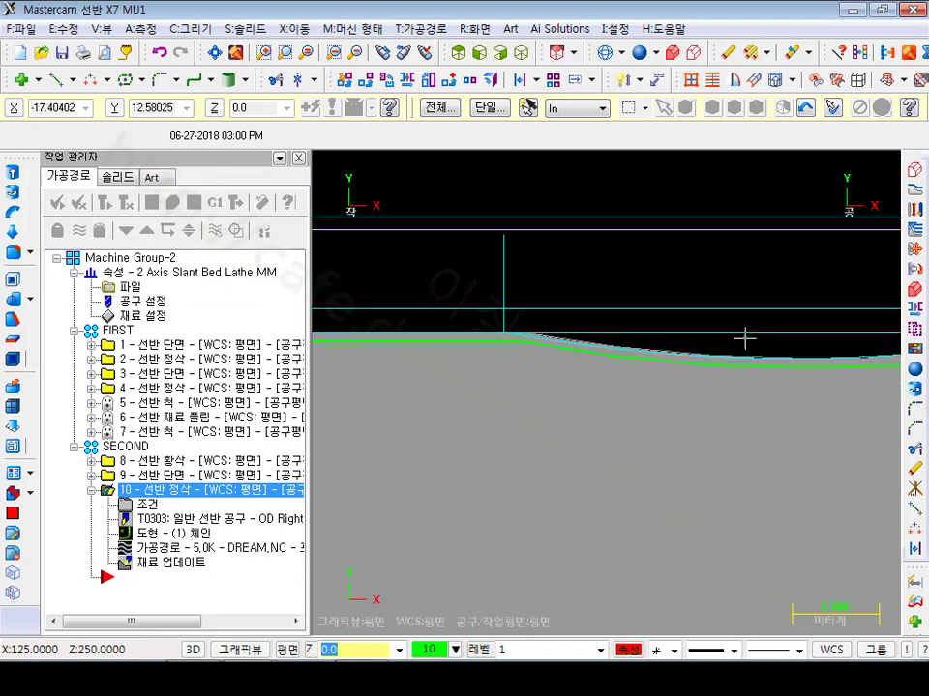
scroll(745, 339, down, 2)
scroll(684, 321, up, 2)
scroll(504, 332, down, 1)
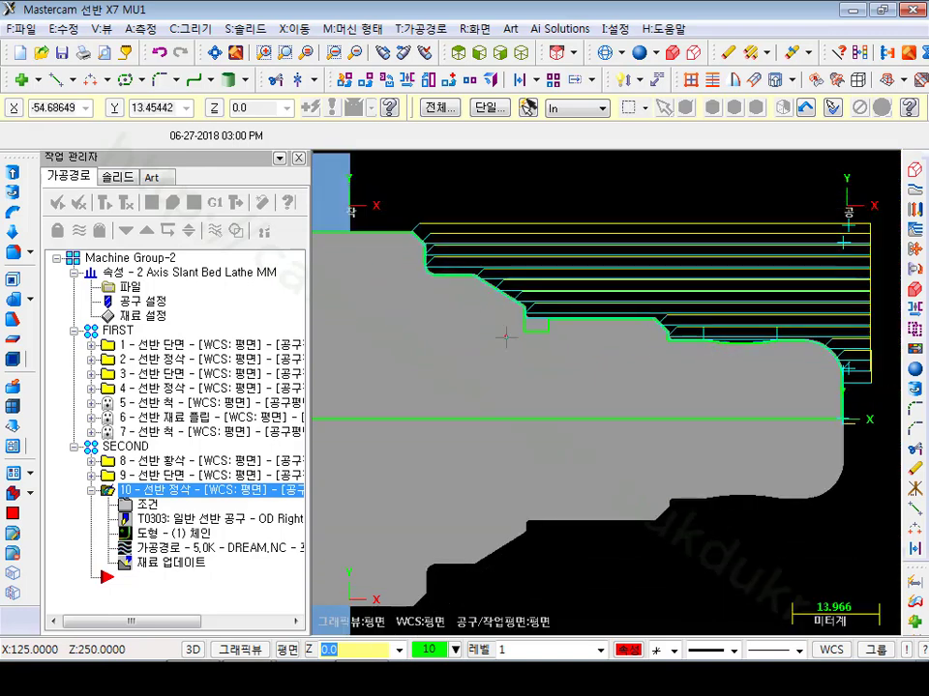
scroll(435, 287, up, 1)
scroll(436, 287, down, 1)
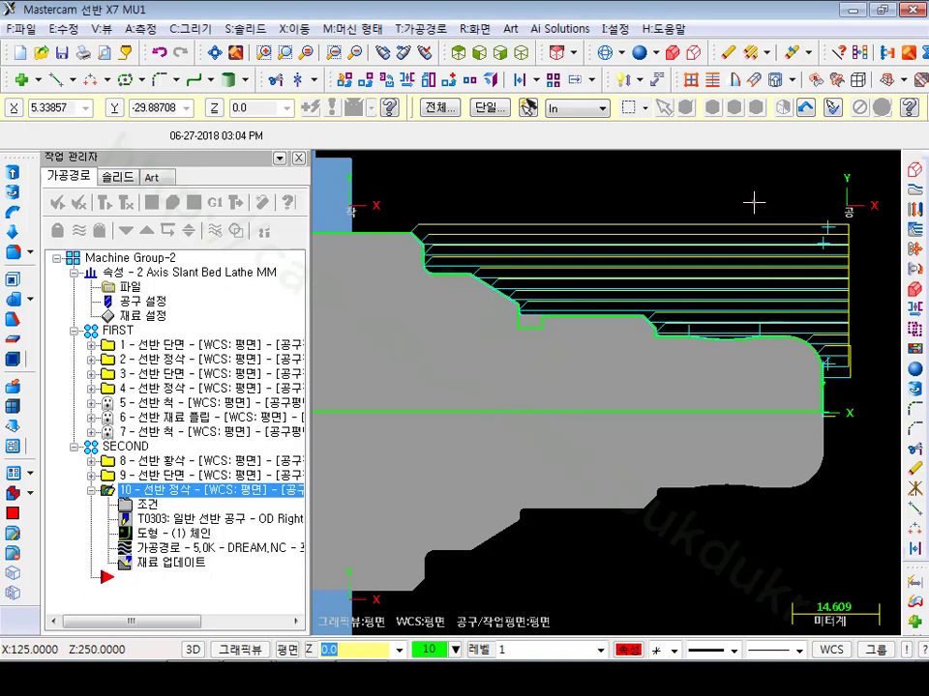
Create another lathe finishing toolpath and partially chain the profile from the front face line to the chamfer at the largest diameter.
click(92, 490)
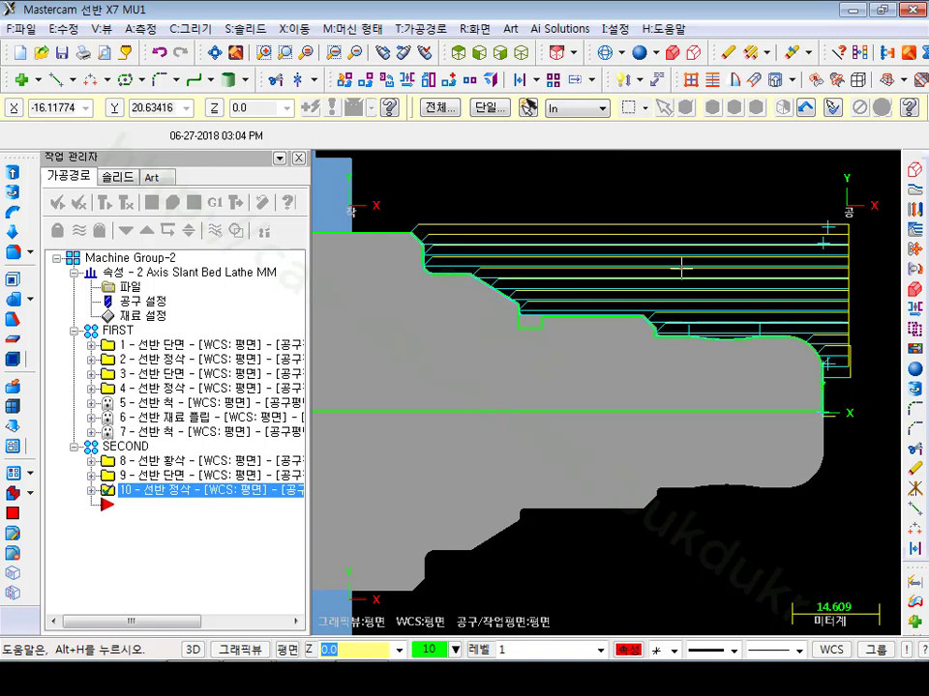
click(431, 28)
click(451, 77)
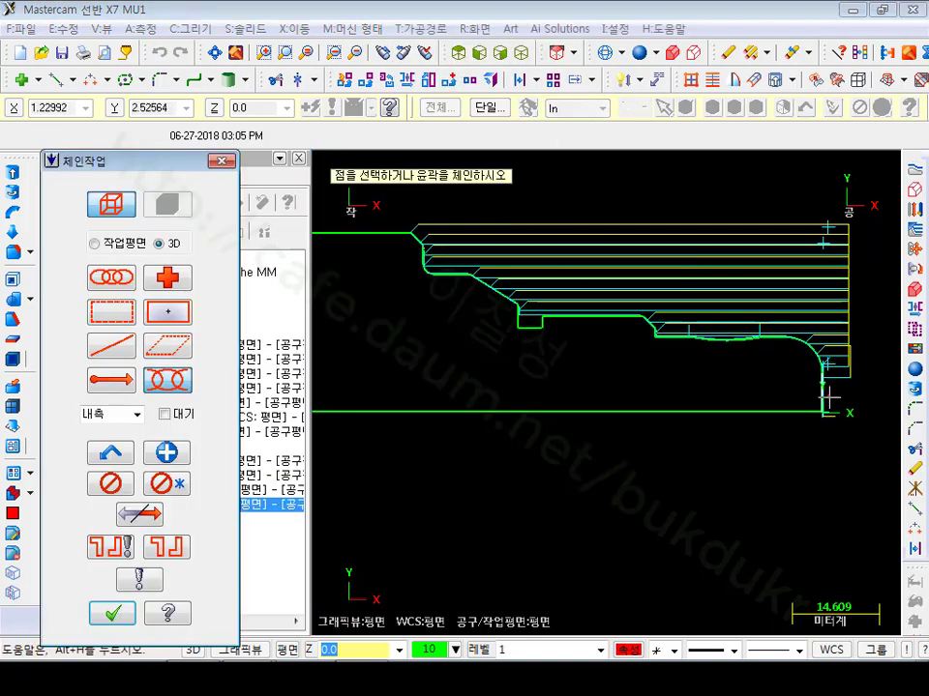
click(799, 411)
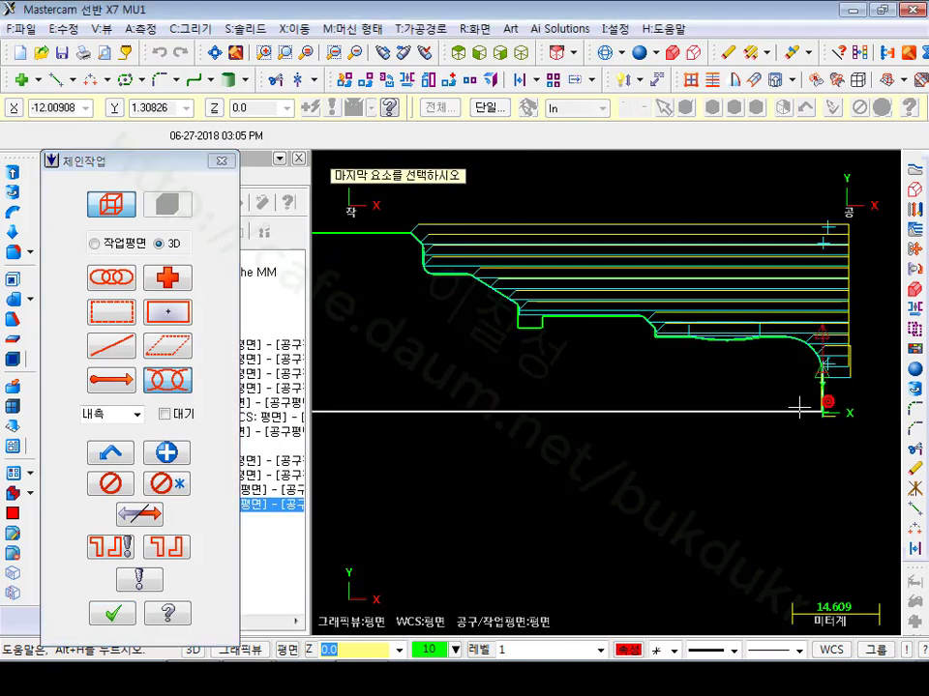
click(416, 235)
scroll(497, 513, down, 1)
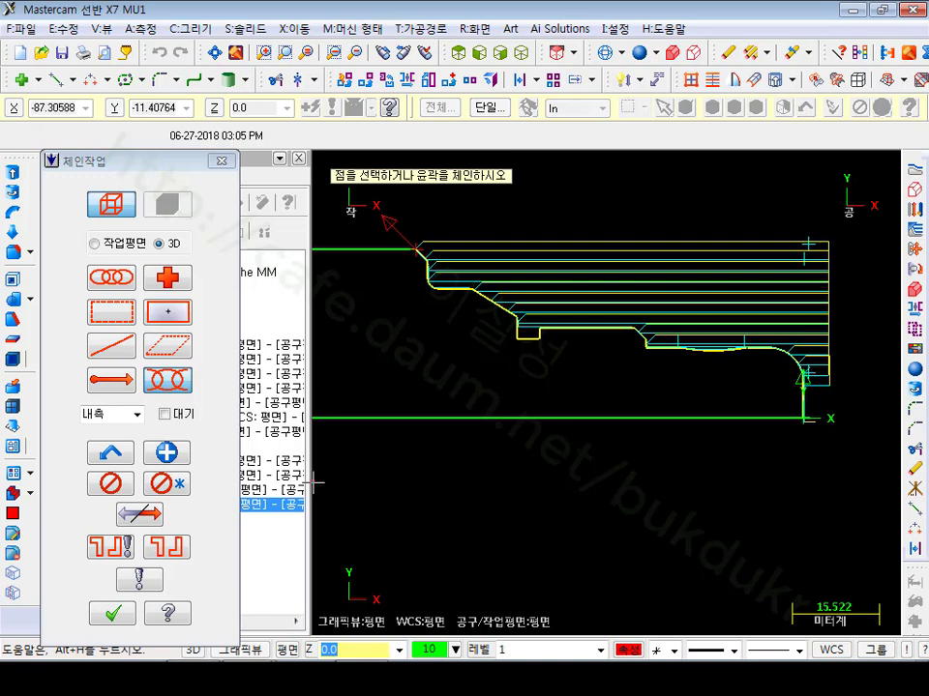
click(113, 613)
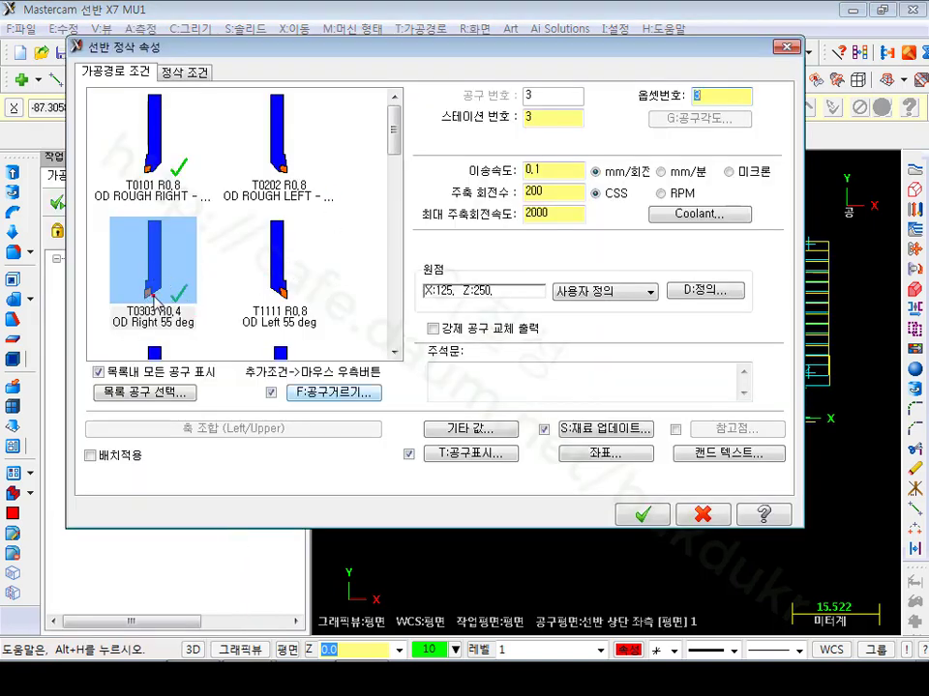
Set the finishing stock to leave to 0 in both X and Z, using tool T0303 R0.4 OD Right 55 deg.
mouse_move(157, 305)
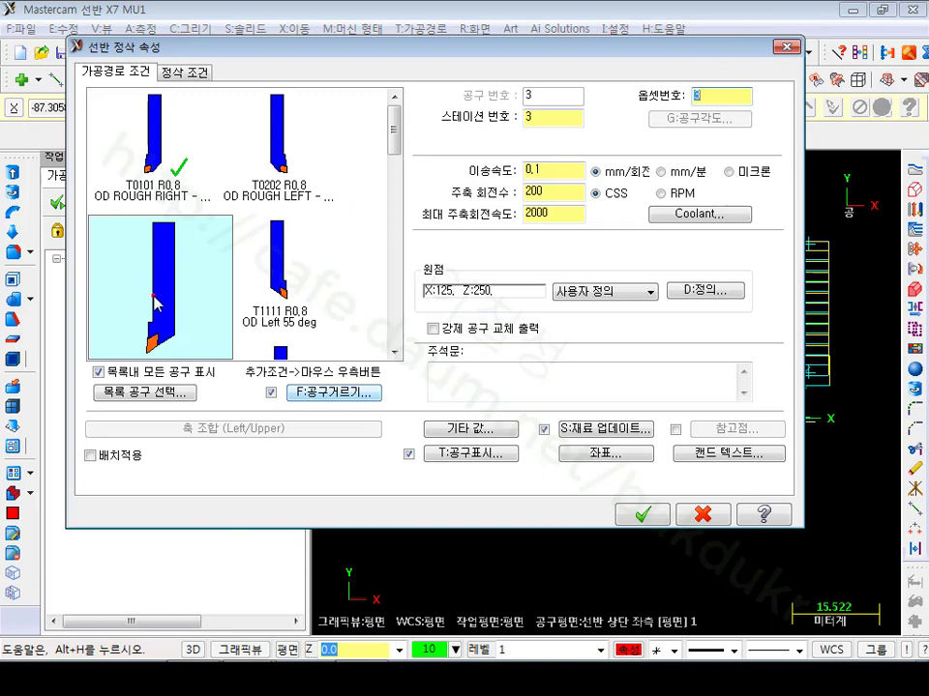
click(186, 73)
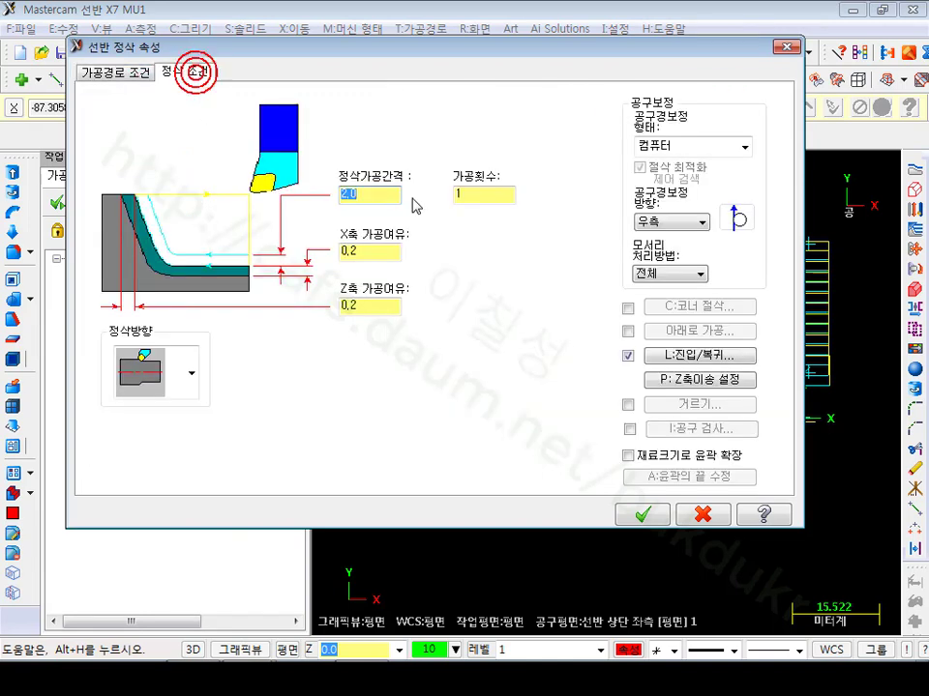
double_click(380, 253)
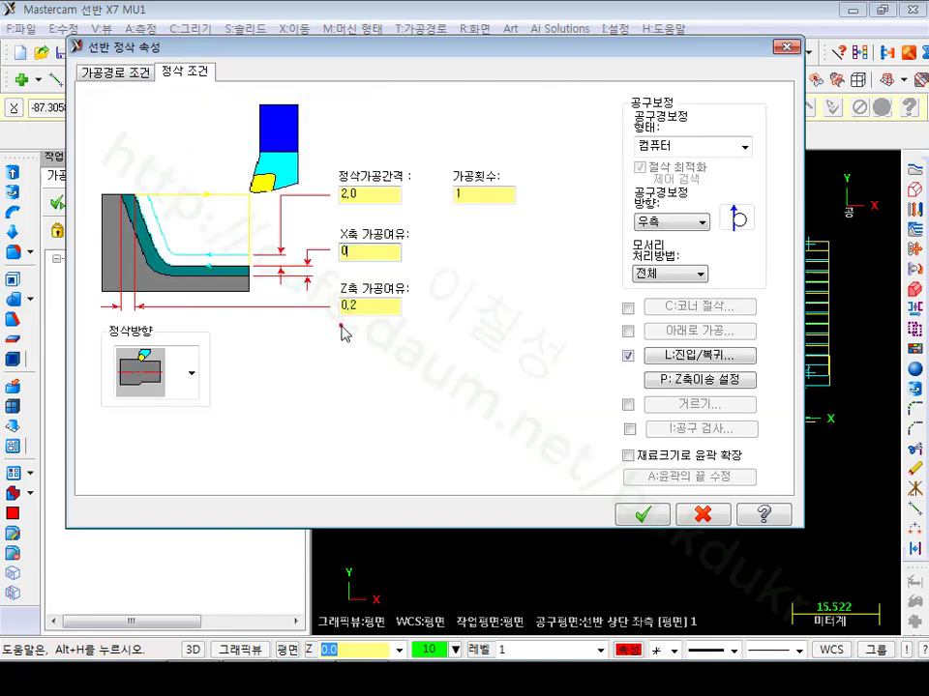
double_click(366, 307)
text(0)
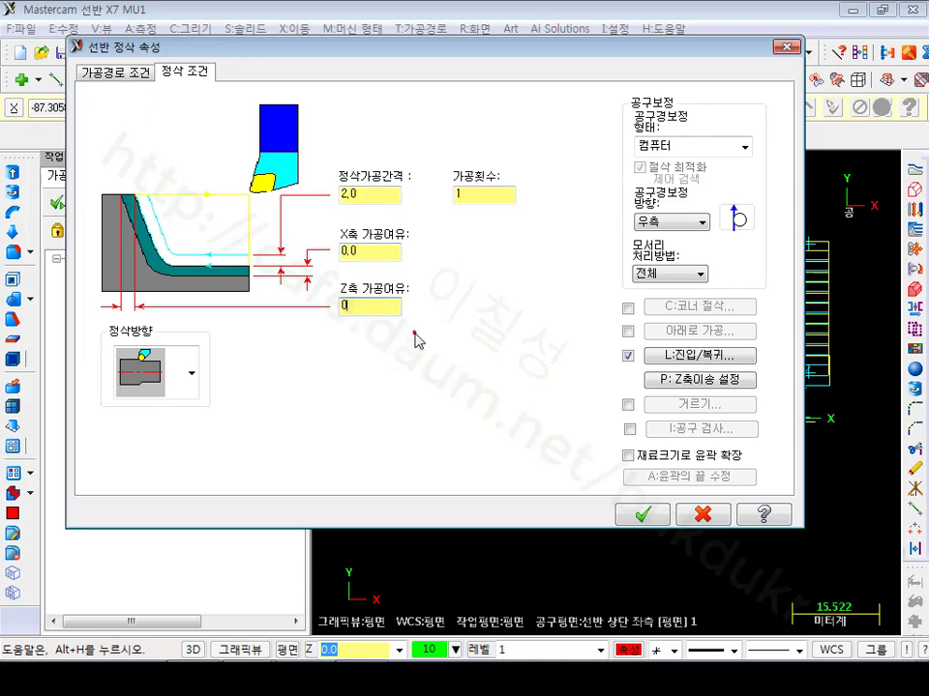
click(379, 250)
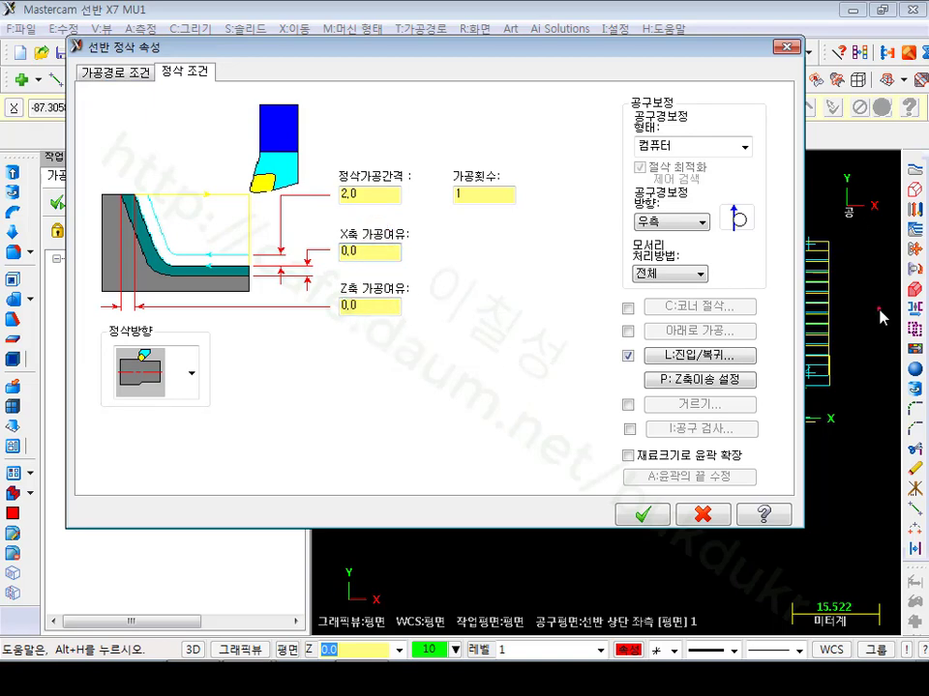
Allow plunging along both the diameter and the face for the full-profile finishing pass and generate its toolpath.
click(731, 383)
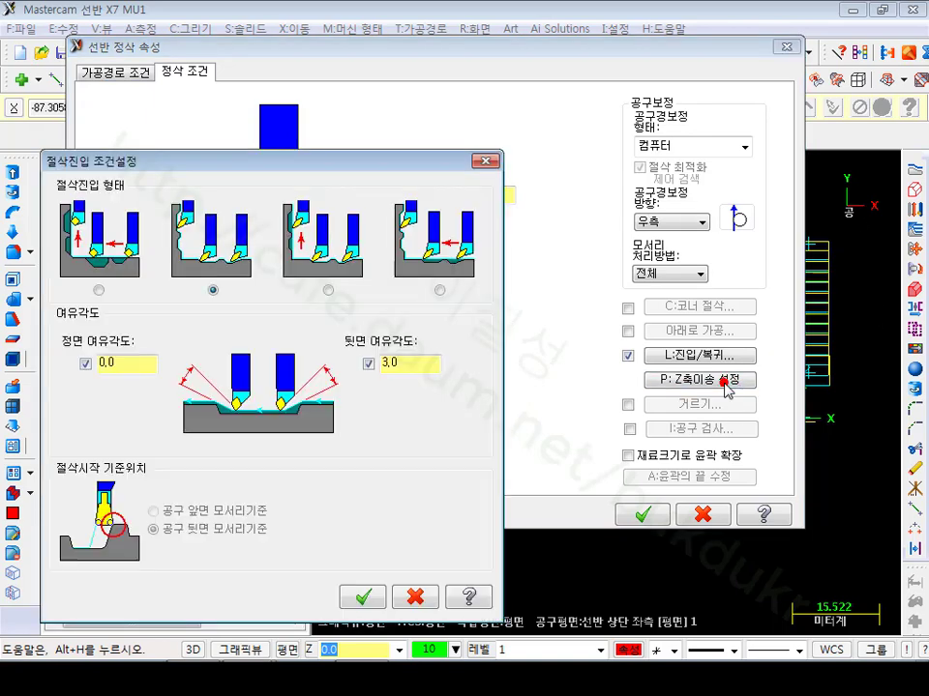
click(212, 291)
click(381, 601)
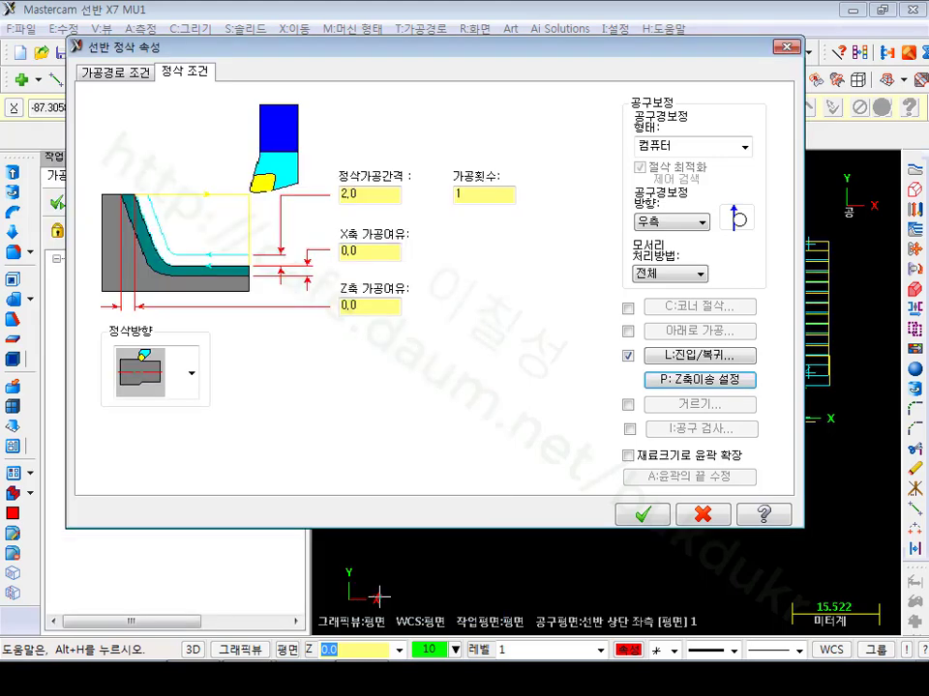
click(642, 514)
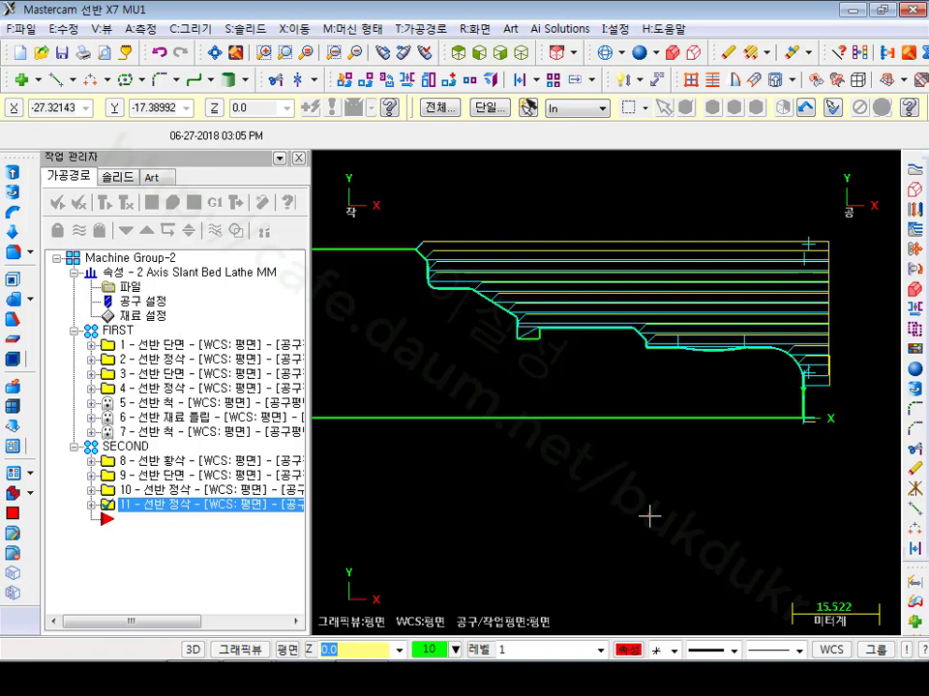
Backplot the full-profile finishing pass to the groove and examine how the tool fits between the groove walls.
click(93, 505)
click(151, 202)
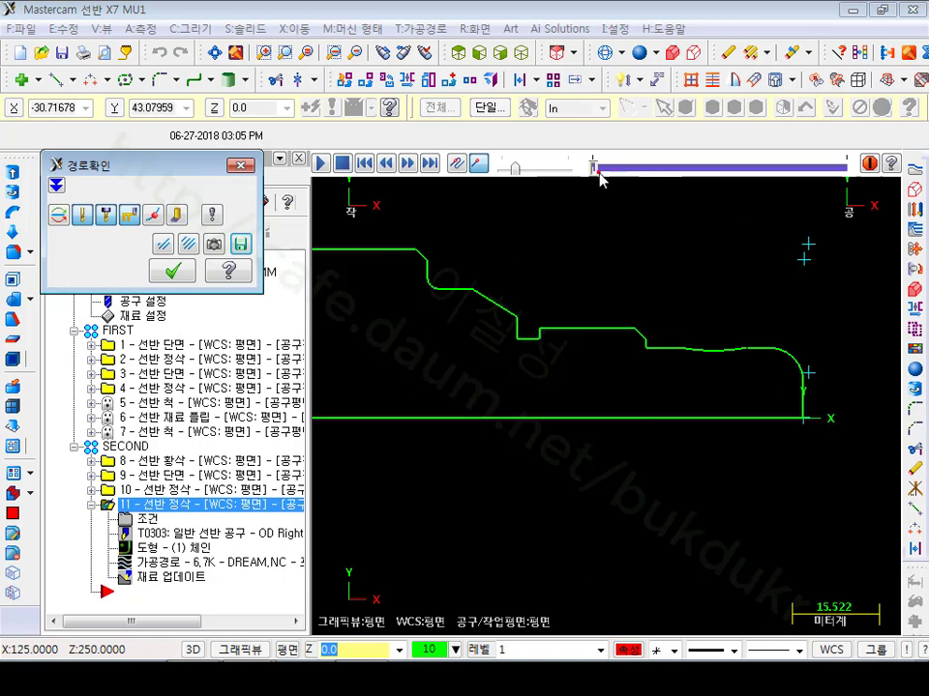
drag(599, 177, 735, 171)
scroll(484, 328, up, 8)
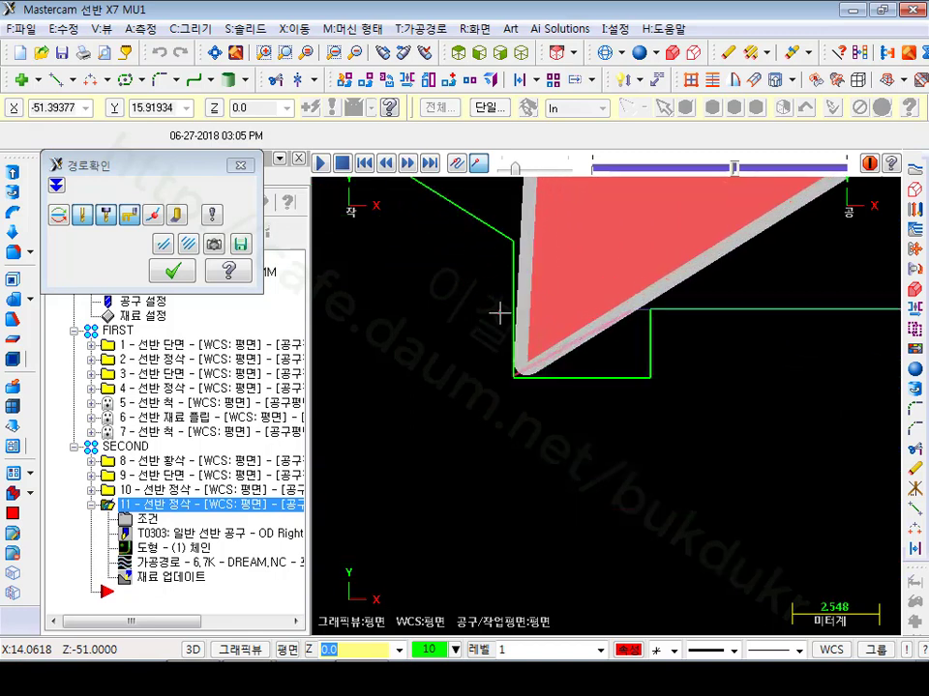
scroll(465, 338, down, 5)
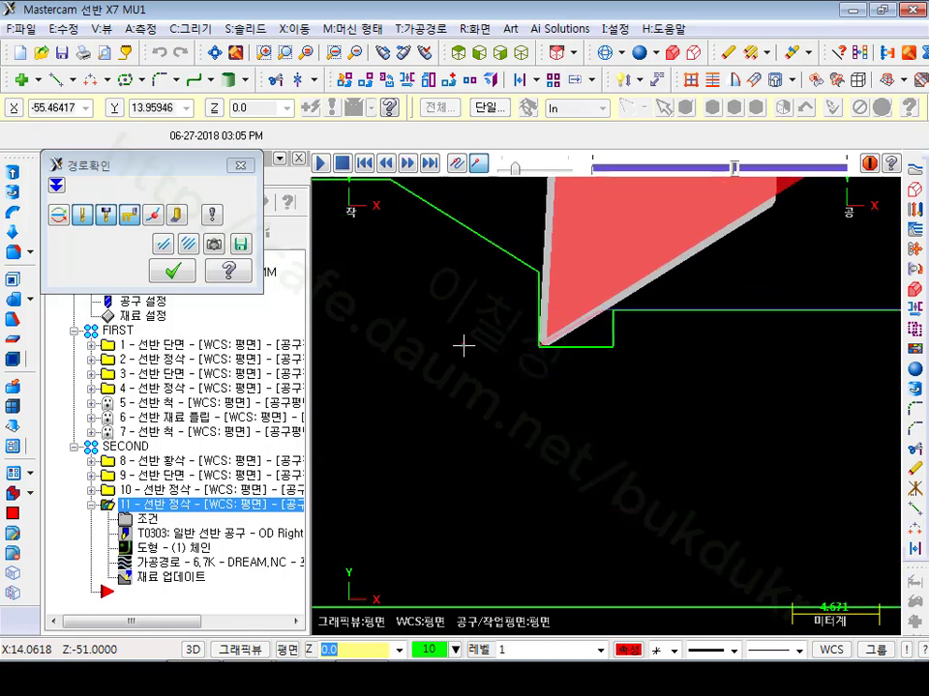
scroll(468, 336, down, 2)
scroll(804, 367, up, 3)
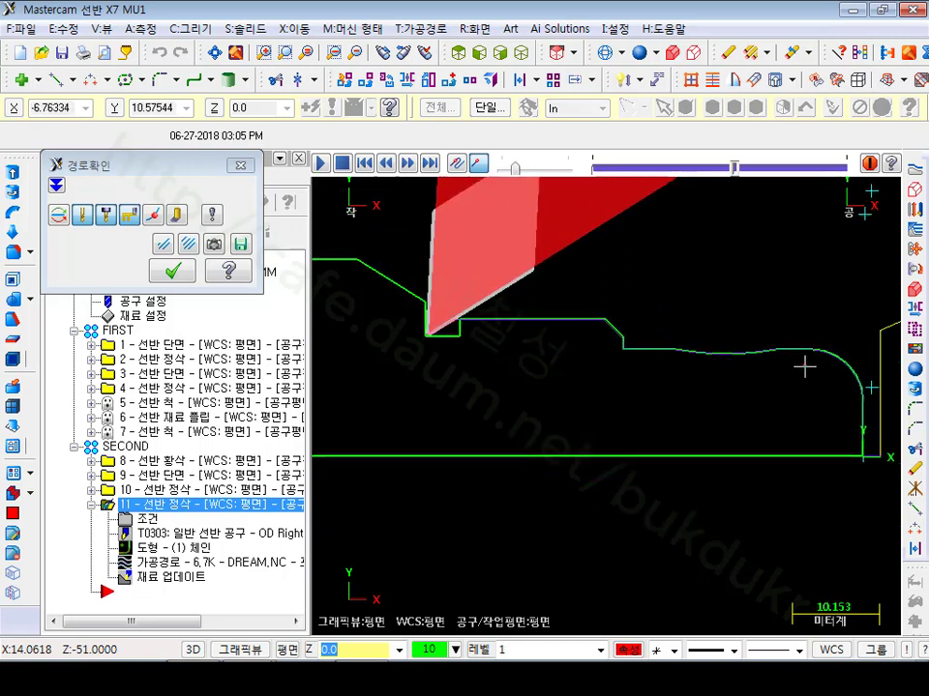
scroll(518, 315, down, 1)
scroll(522, 325, up, 3)
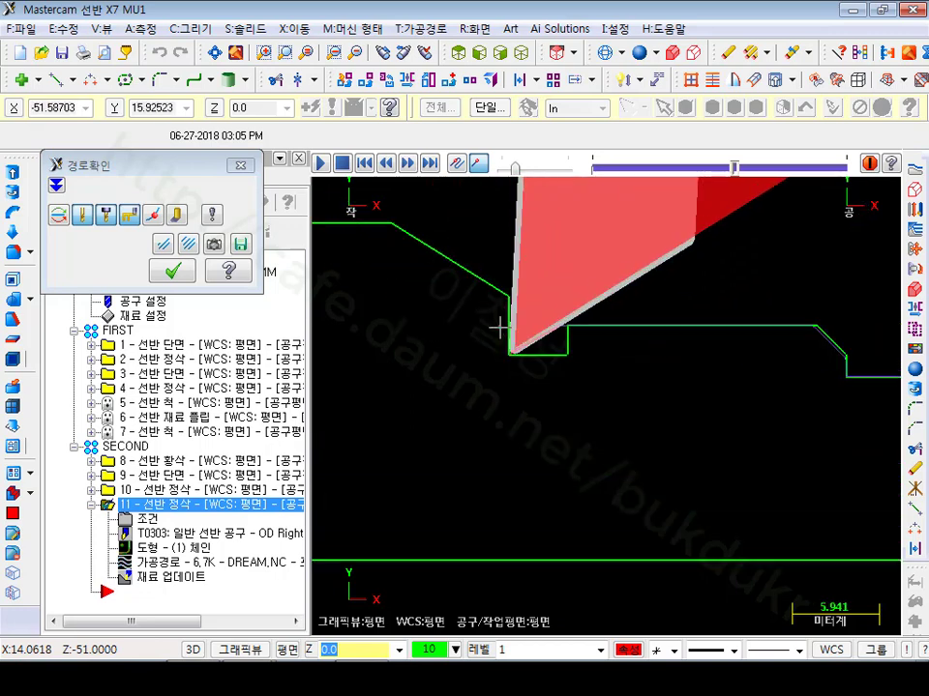
Run the backplot to its end, inspect the complete path around the groove, and close the backplot.
drag(734, 169, 845, 169)
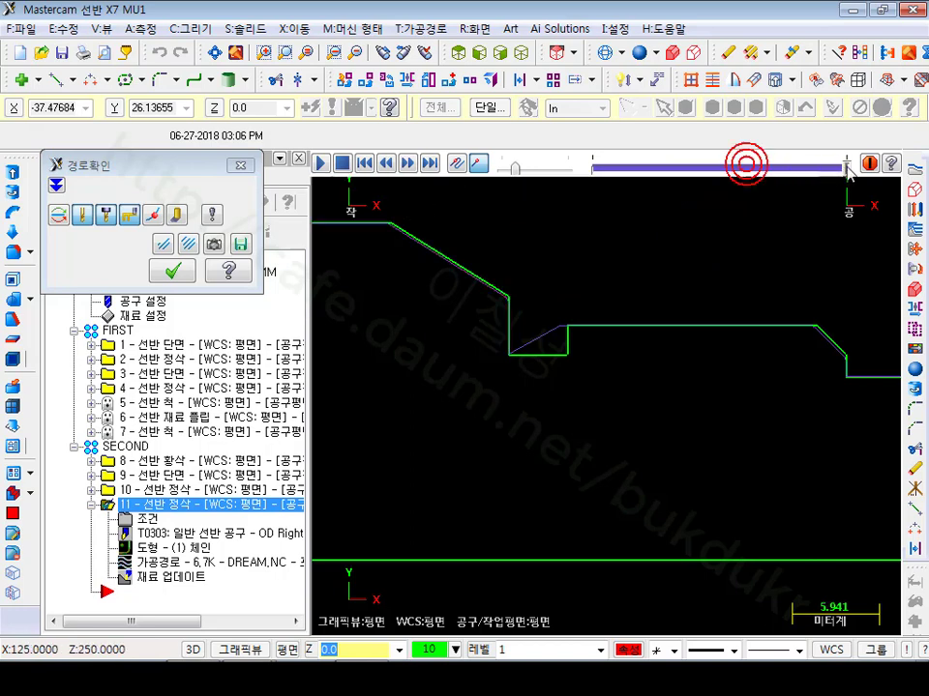
scroll(640, 377, down, 4)
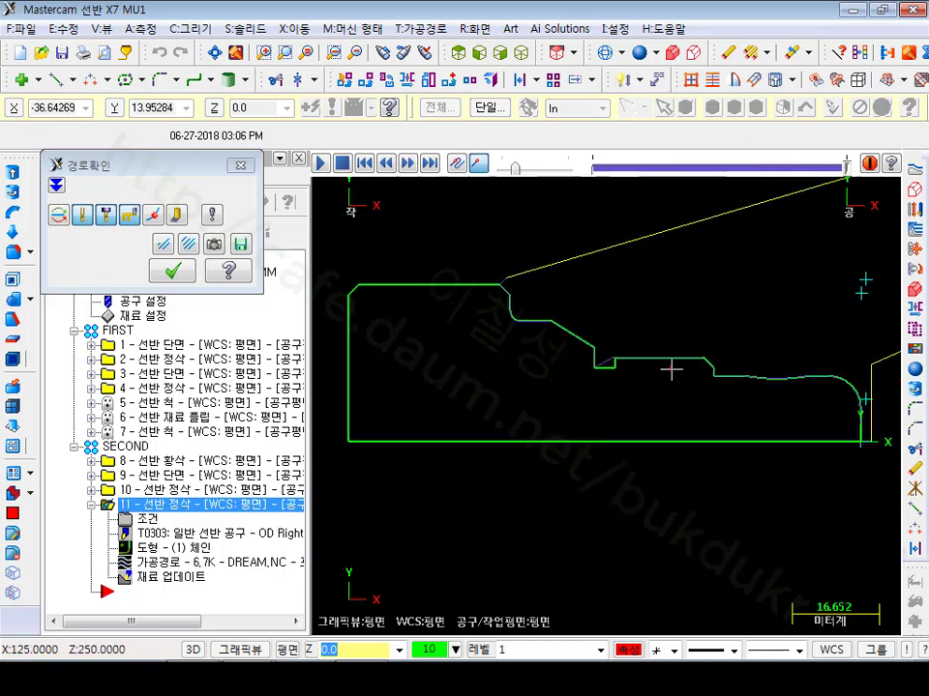
scroll(674, 368, up, 2)
scroll(630, 381, up, 2)
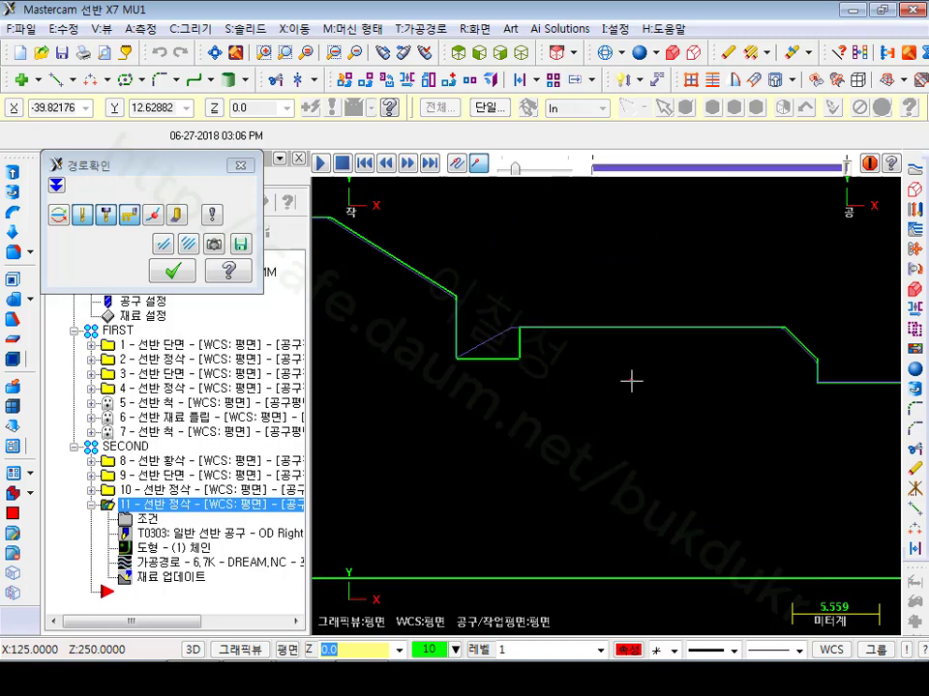
scroll(460, 296, up, 4)
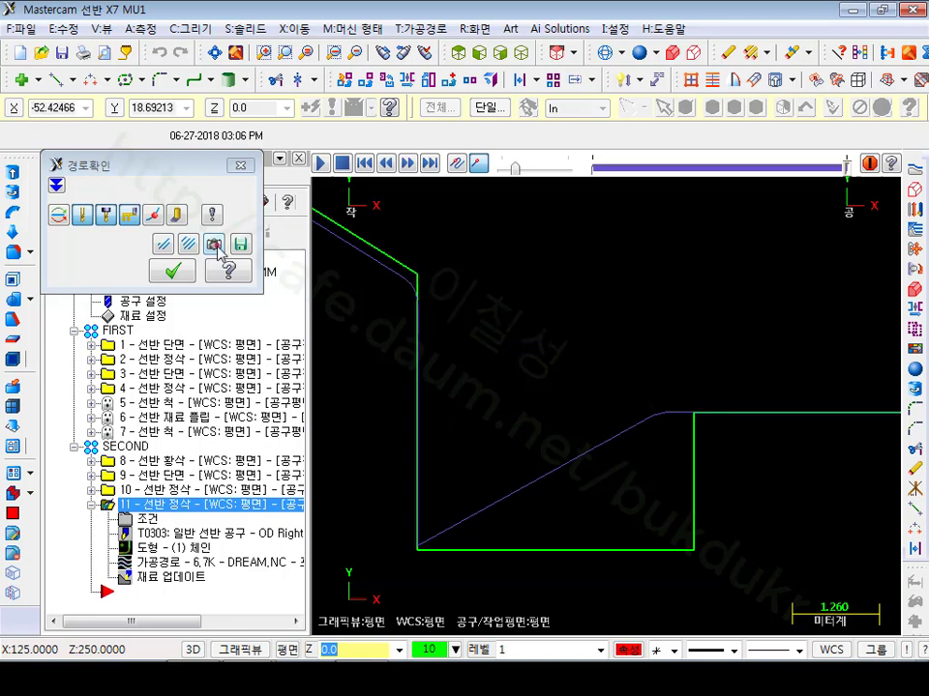
click(172, 271)
Draw a line from the upper corner of the groove's right wall to the lower end of the taper.
click(57, 80)
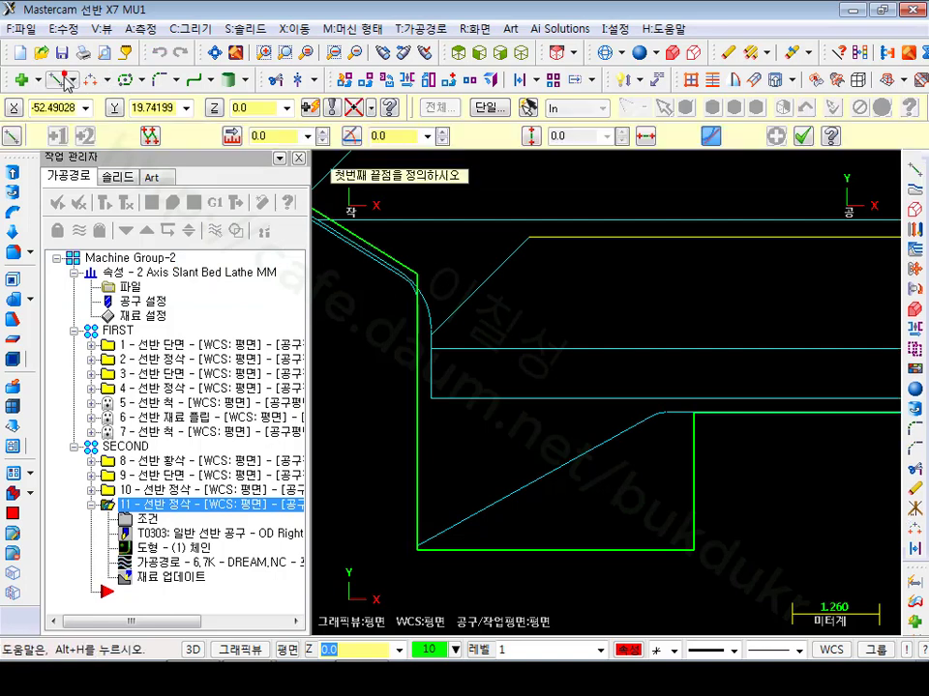
click(694, 414)
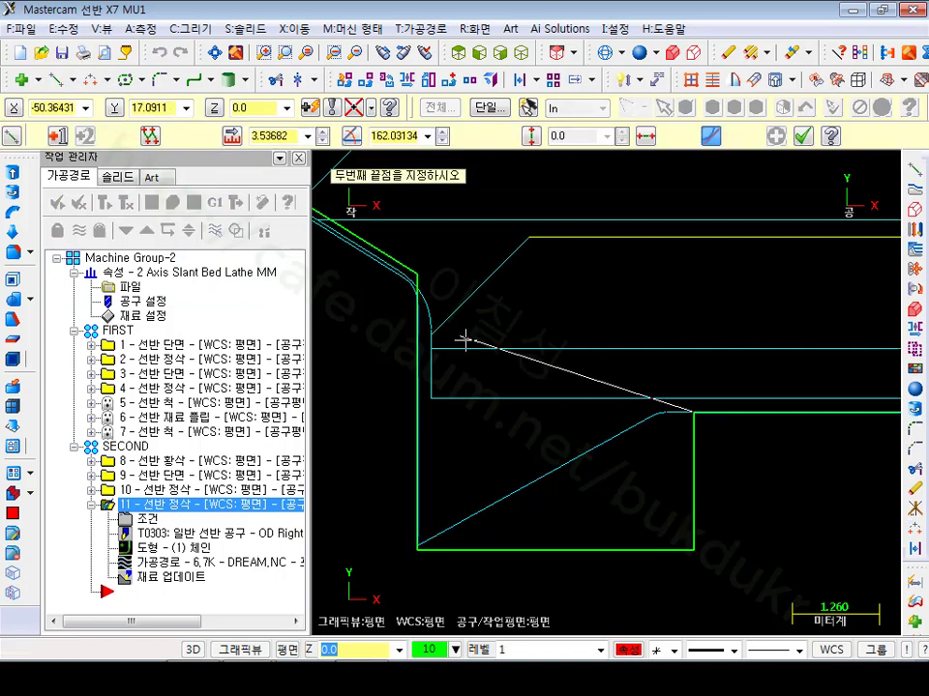
click(416, 278)
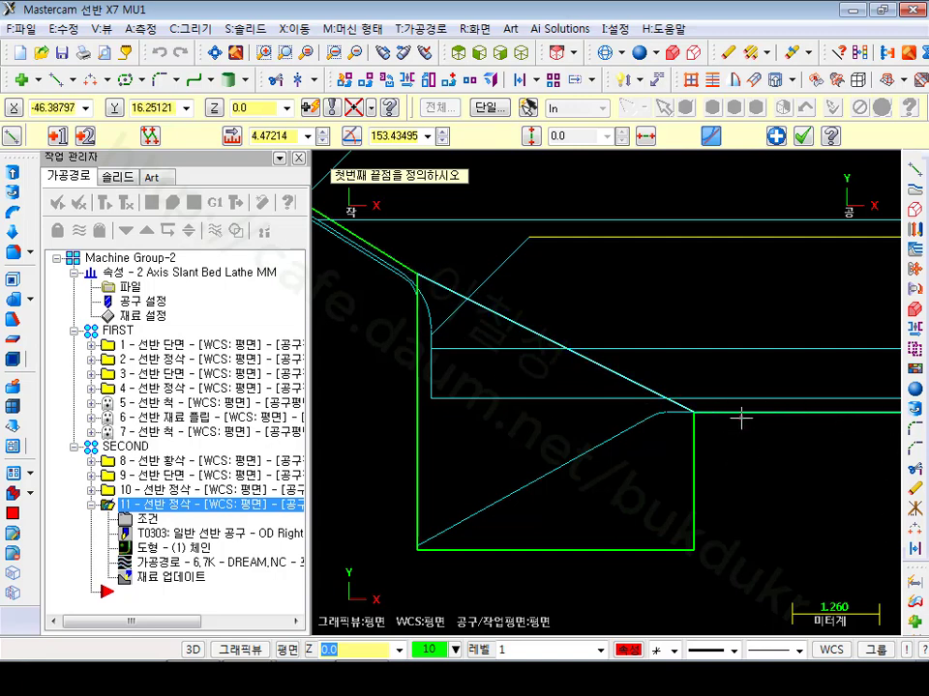
scroll(714, 343, down, 1)
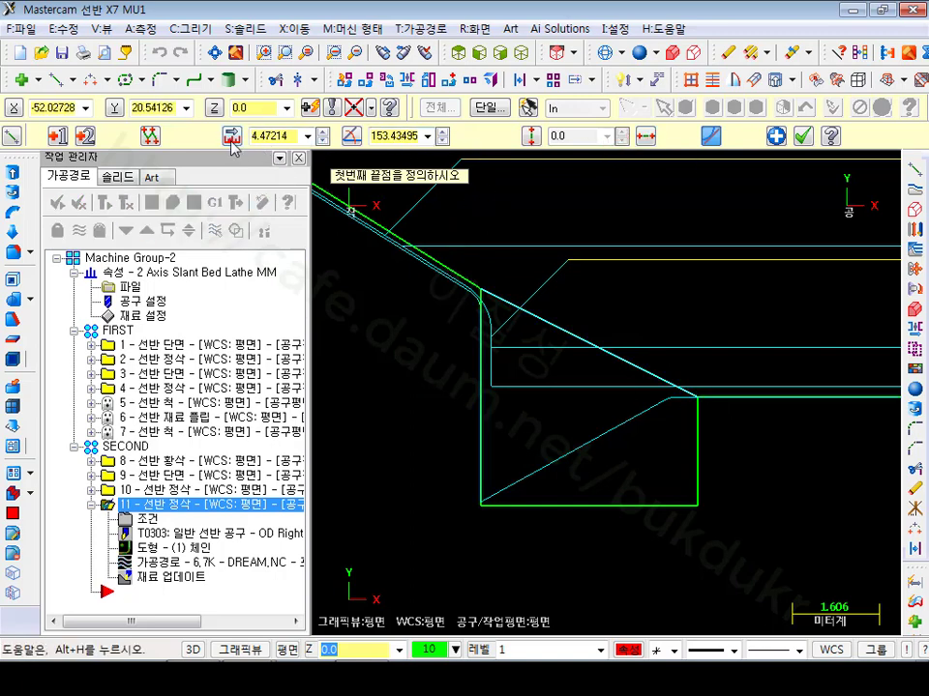
Set the new line's angle to 180 degrees and its length to 4 mm so it bridges the groove opening.
click(402, 136)
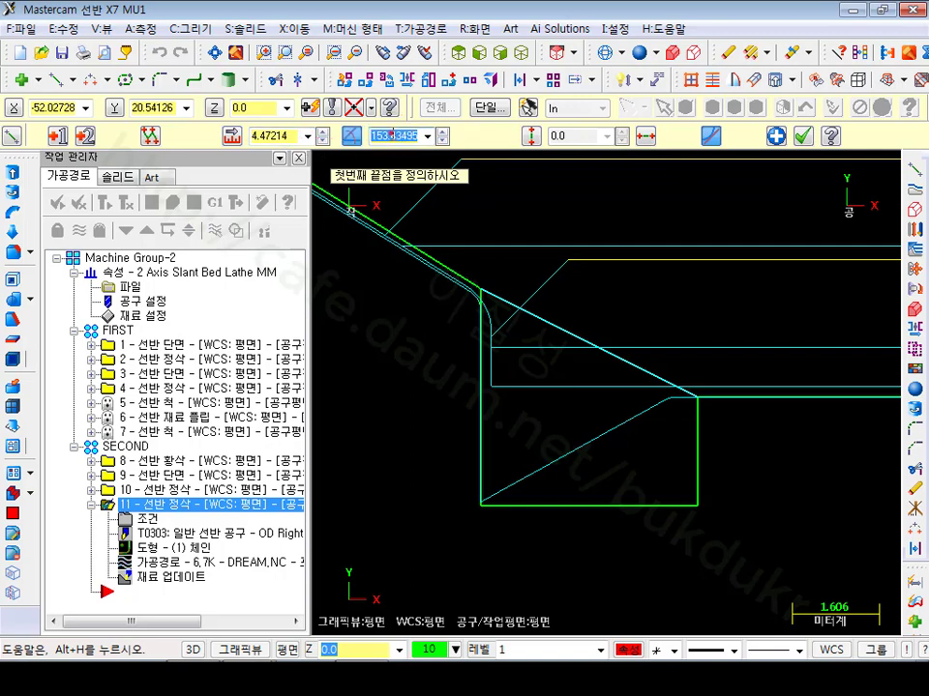
text(180)
key(Return)
scroll(575, 310, down, 1)
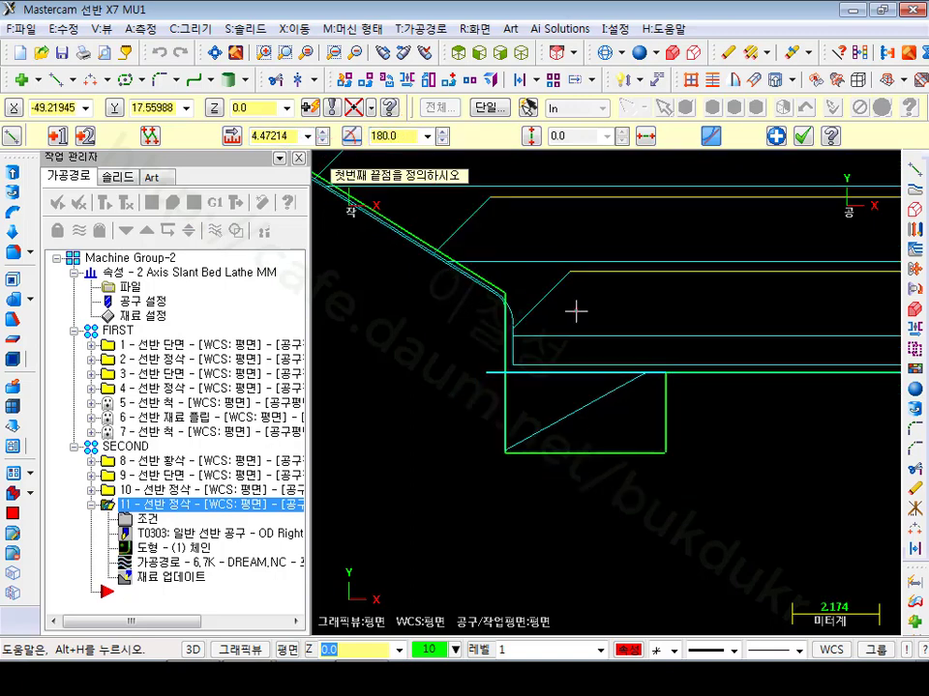
click(274, 135)
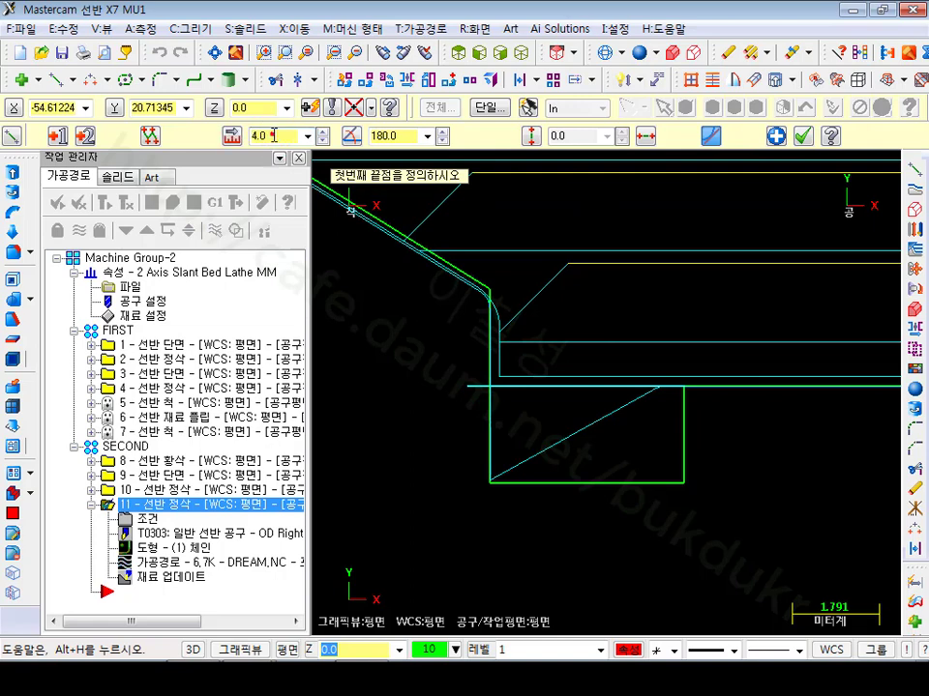
scroll(506, 390, up, 2)
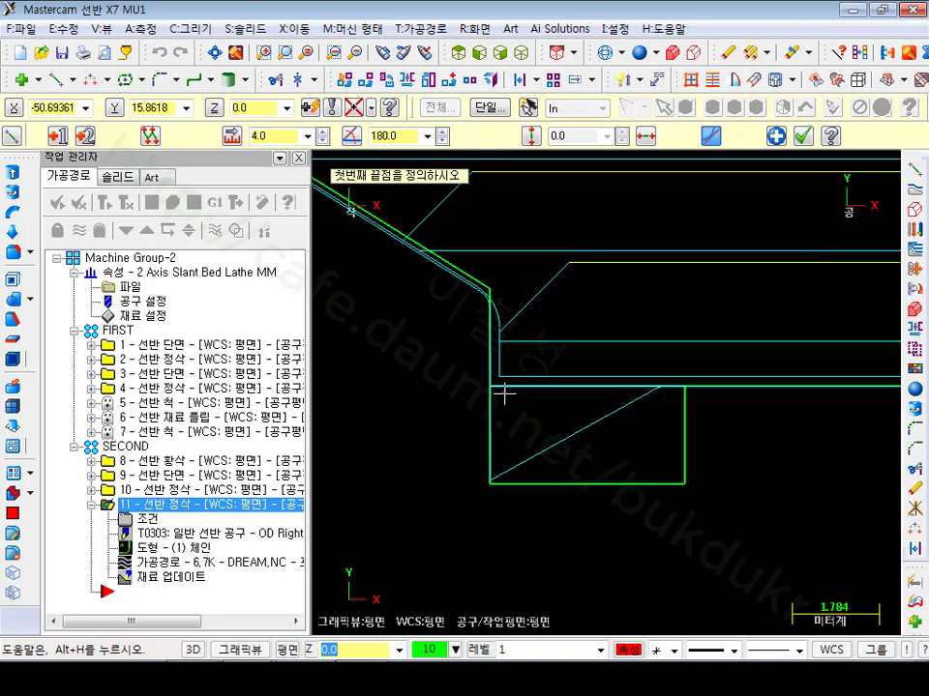
scroll(510, 306, down, 1)
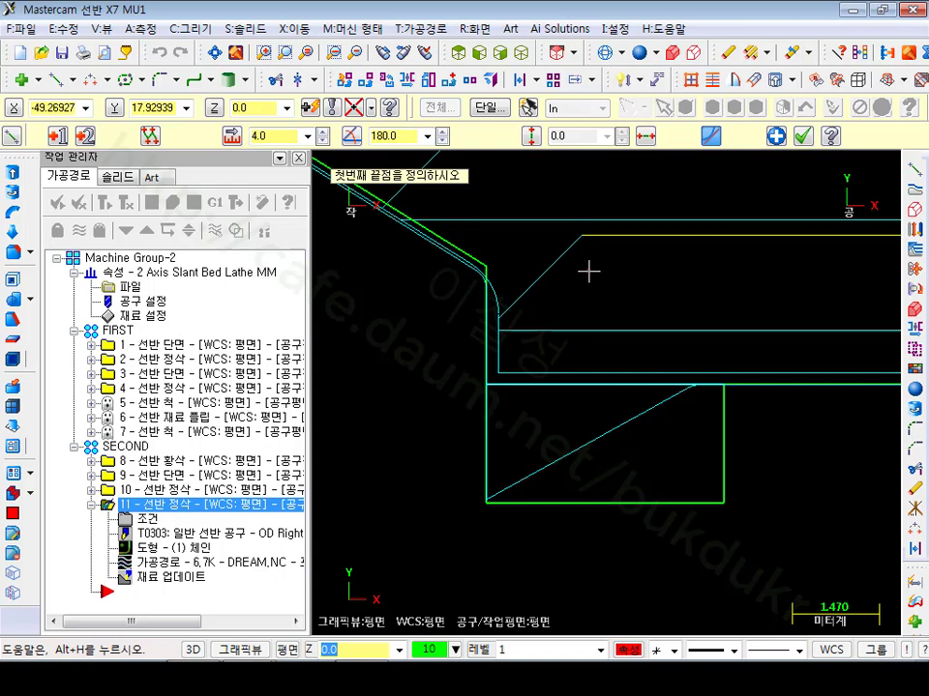
Draw a vertical line 2 mm long from the left end of the bridging line up to the lower end of the taper.
click(495, 388)
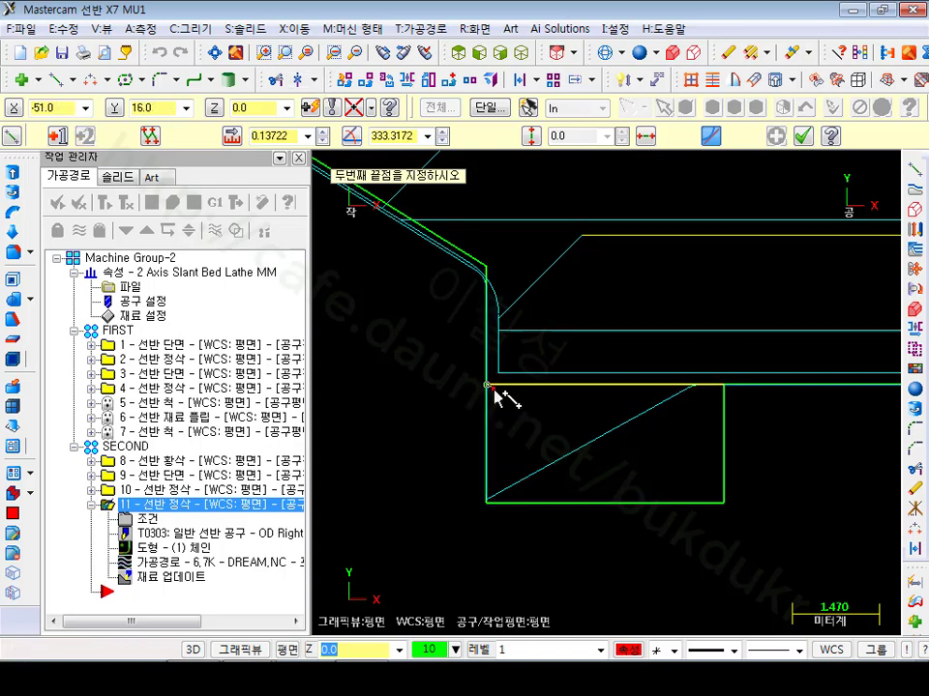
click(485, 267)
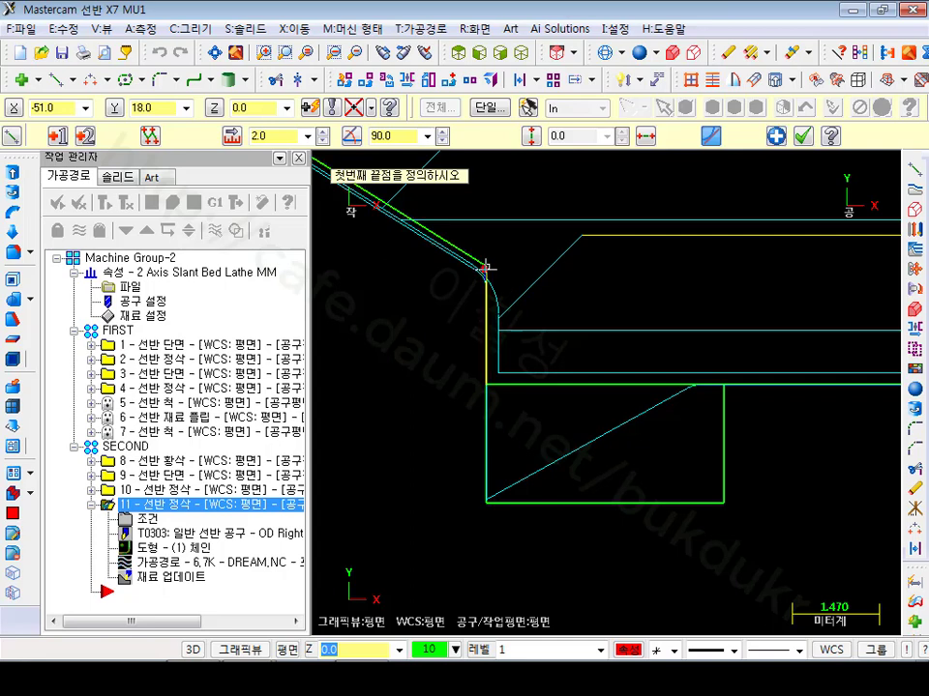
click(802, 137)
scroll(504, 331, down, 4)
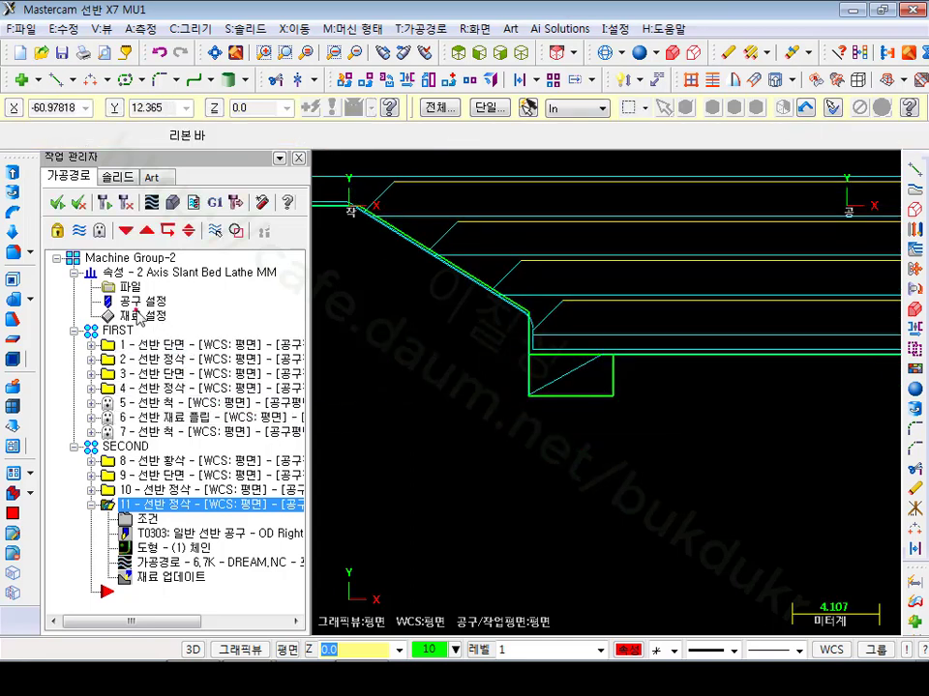
Hide the toolpaths of all operations in the SECOND group and check the bridged groove profile.
click(124, 447)
click(77, 232)
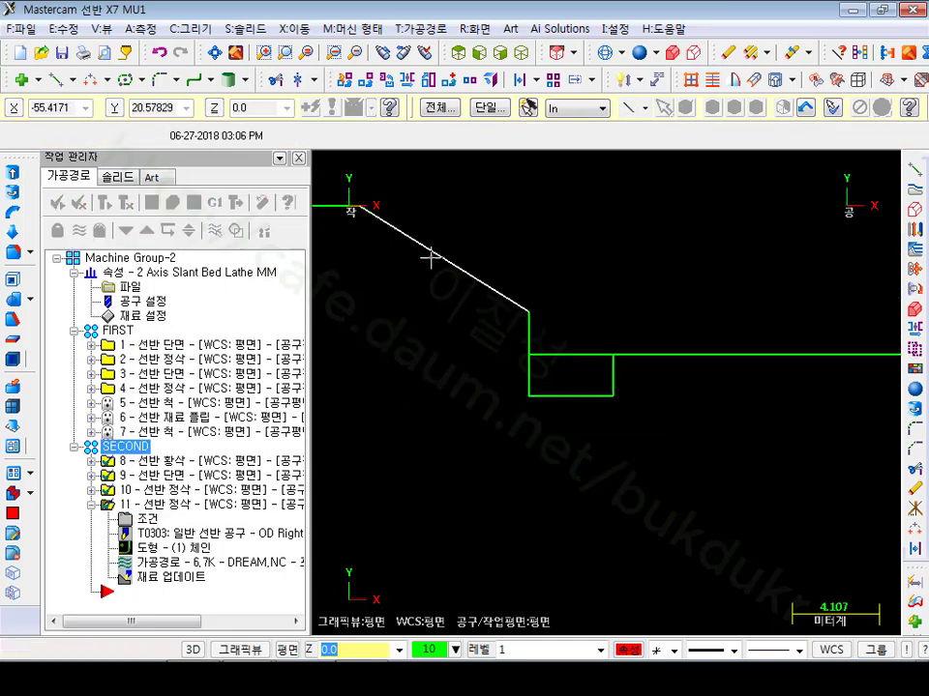
scroll(425, 404, down, 6)
scroll(445, 315, up, 6)
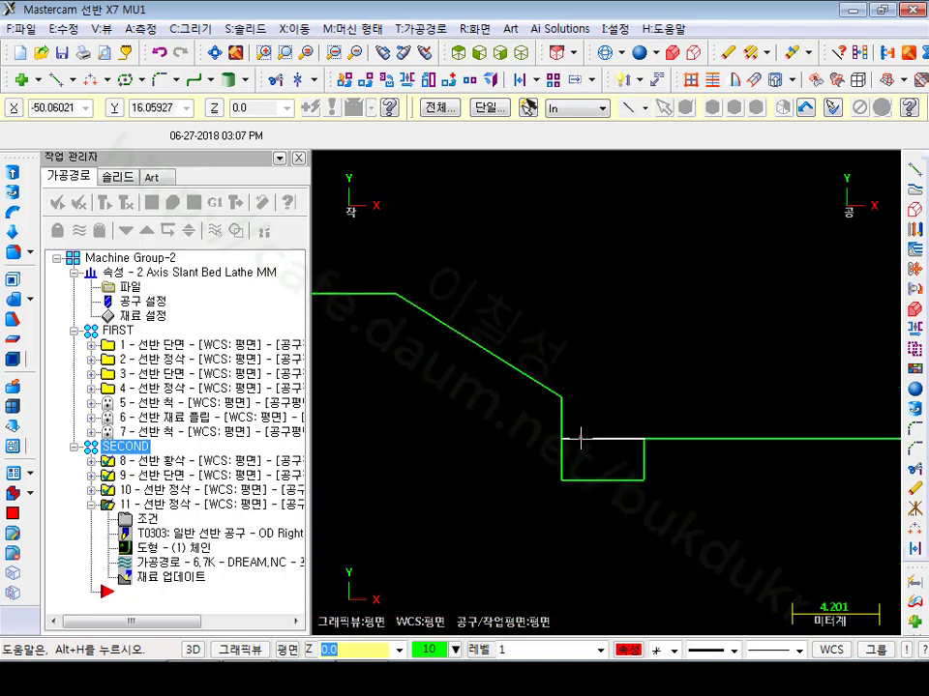
scroll(580, 329, down, 7)
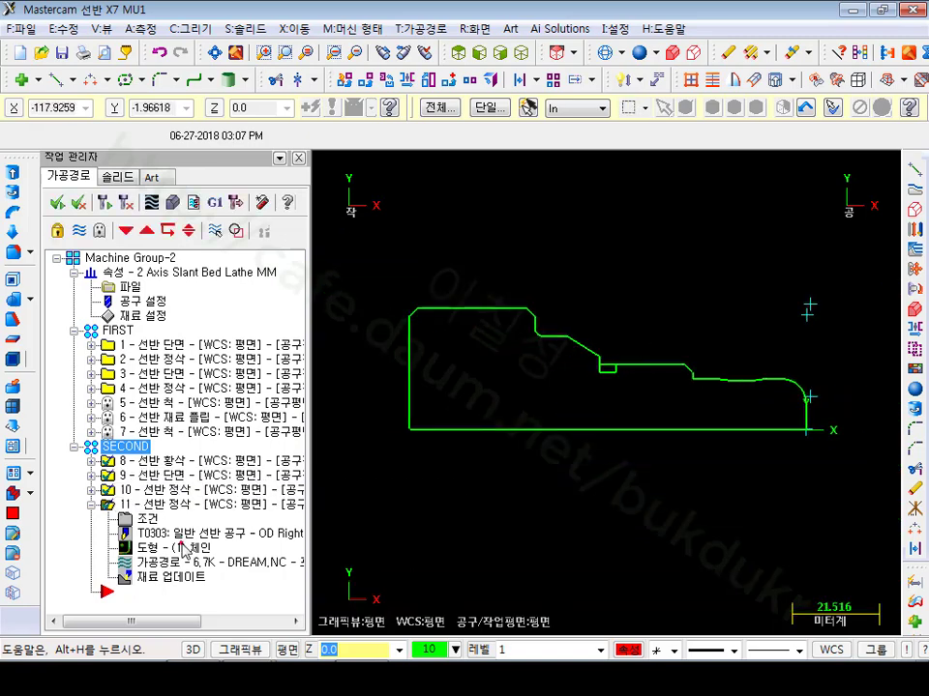
Open the chained geometry of finishing operation 11 and start rechaining all of it.
click(166, 548)
right_click(124, 257)
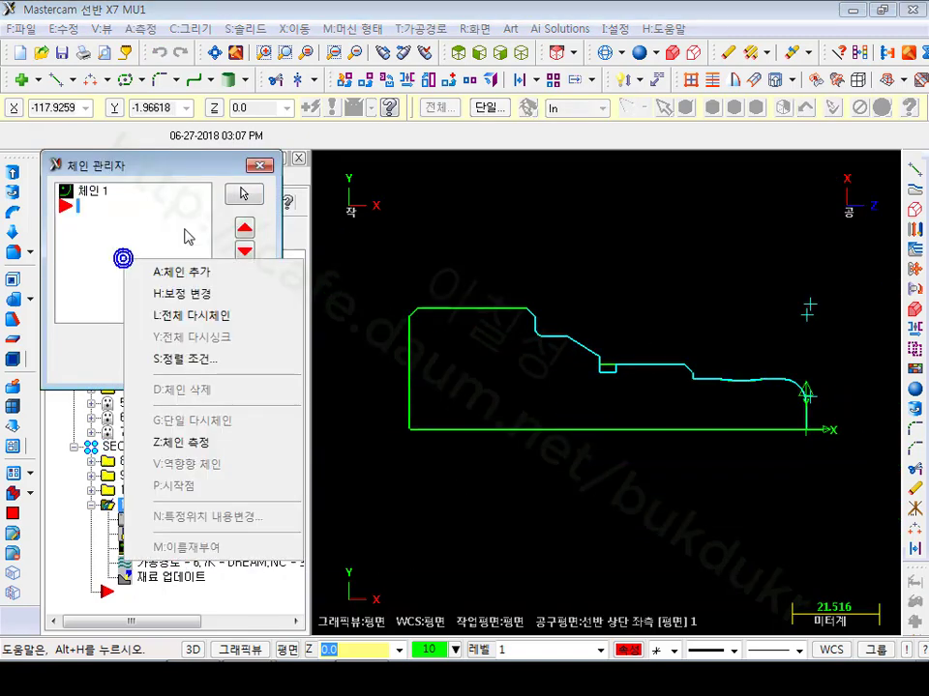
click(208, 316)
scroll(815, 386, up, 2)
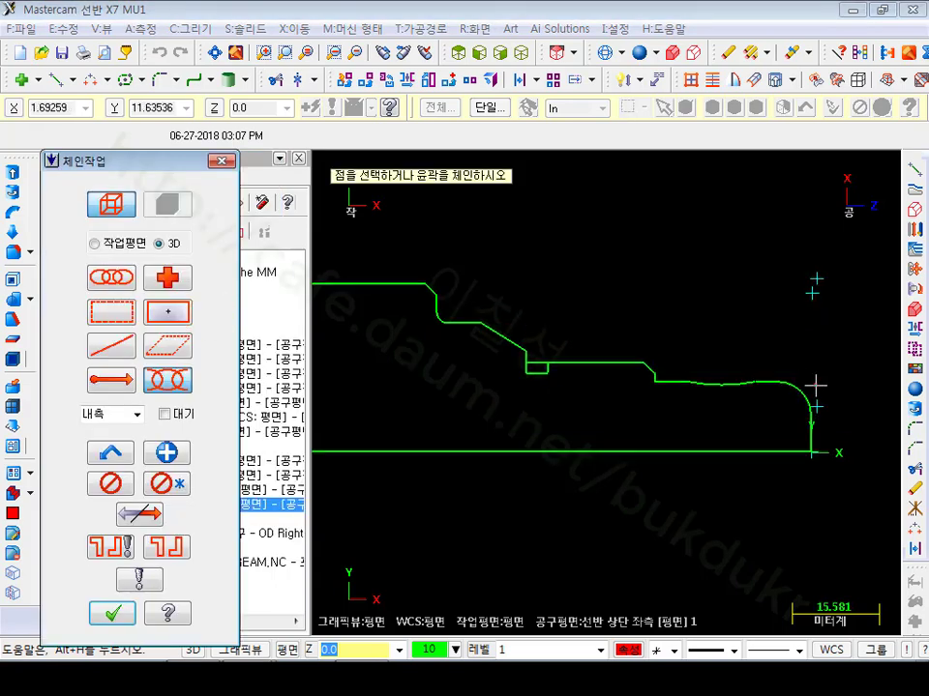
Try to chain the profile from the front face line over the groove's bridging line and on to the taper.
click(813, 443)
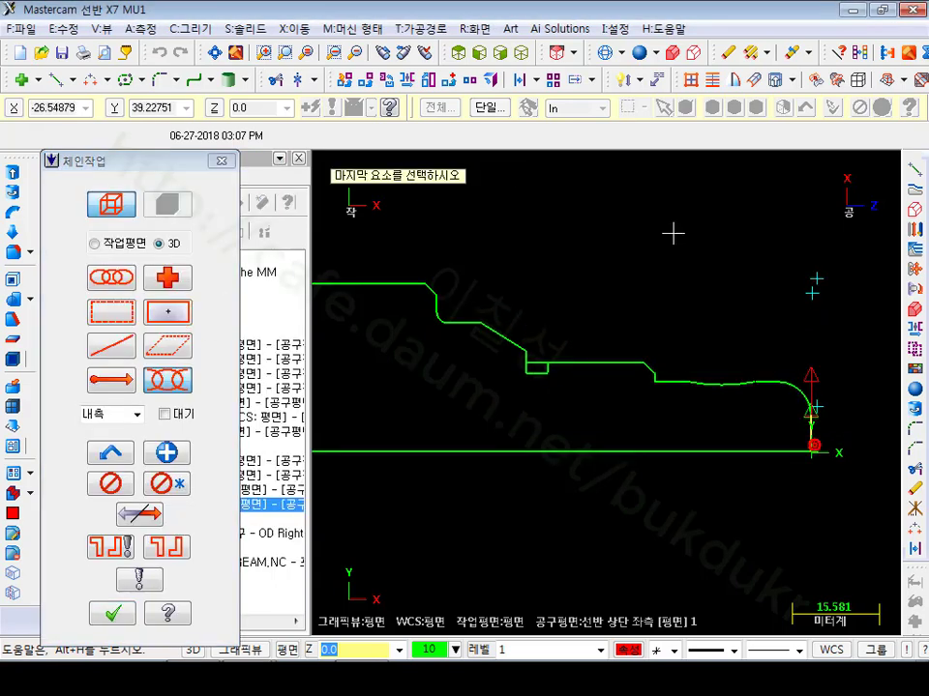
click(545, 355)
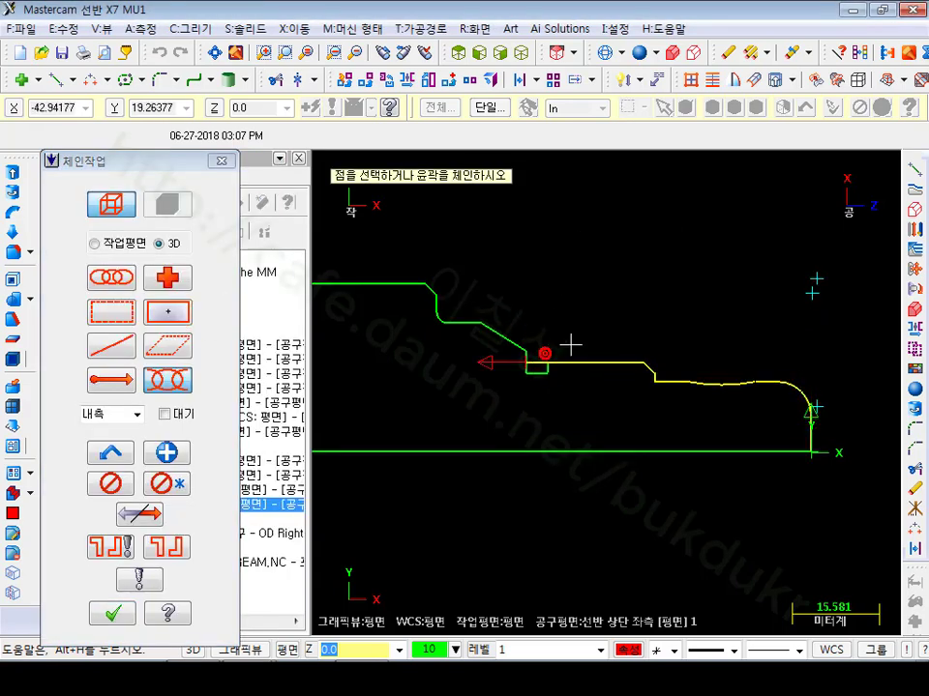
scroll(531, 369, up, 3)
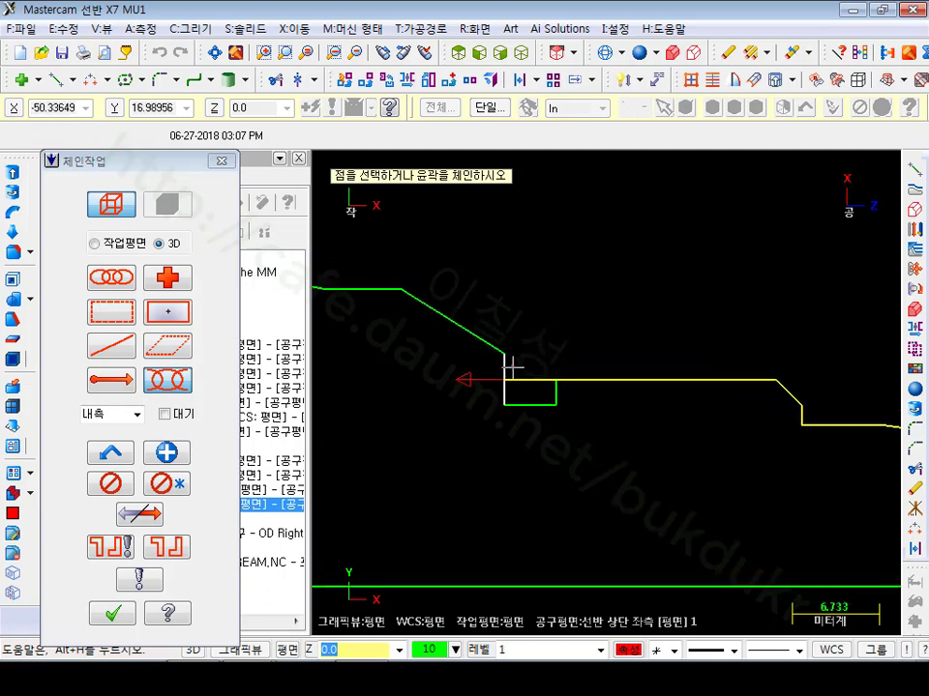
click(493, 344)
scroll(692, 309, down, 2)
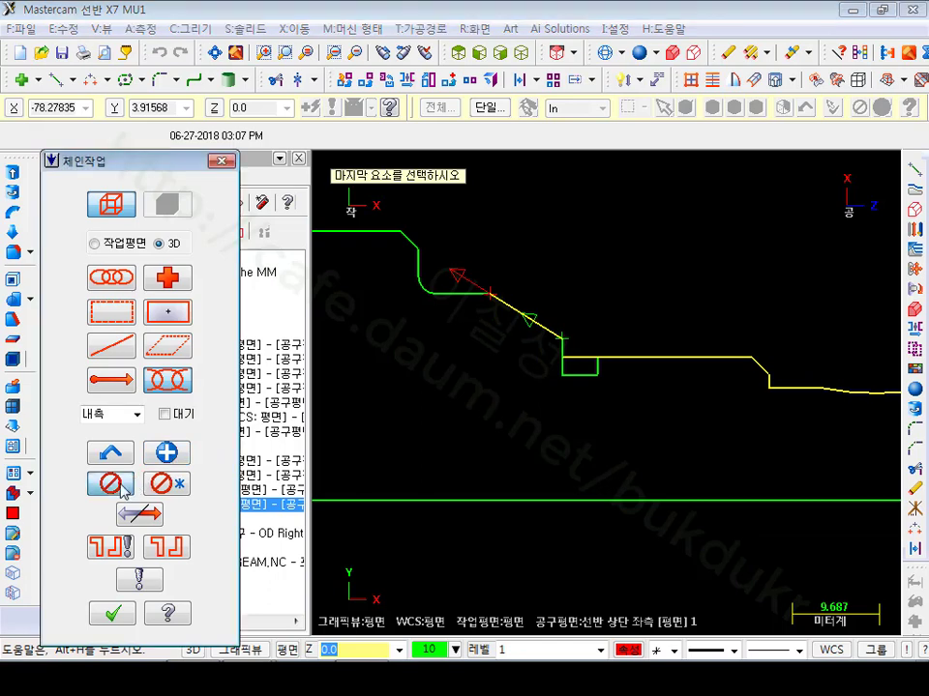
click(110, 483)
scroll(483, 380, down, 6)
scroll(574, 385, up, 2)
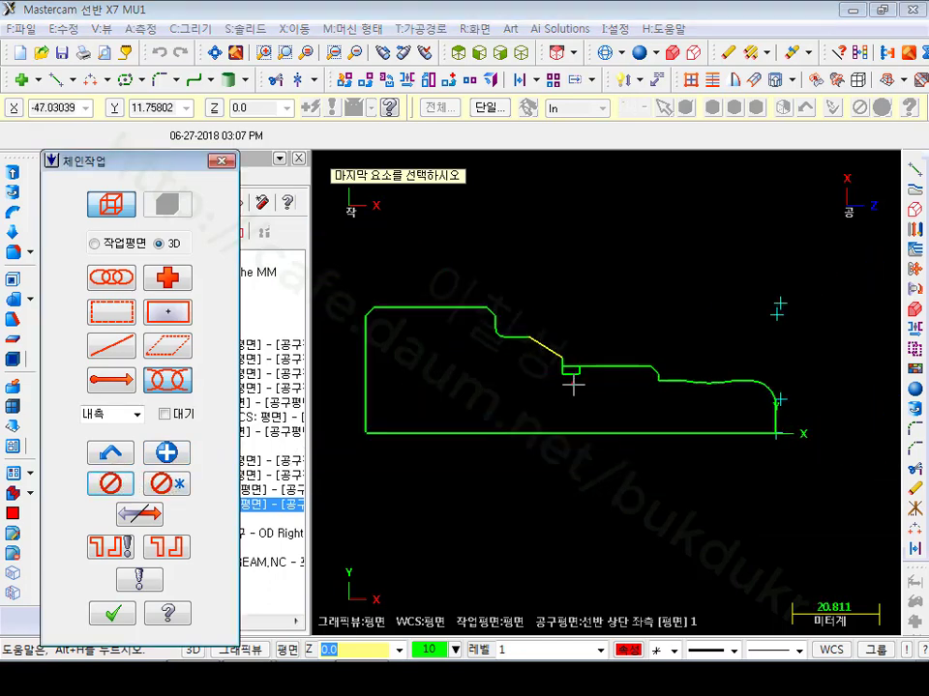
Enable the Wait option for chaining and unselect all chains.
click(163, 414)
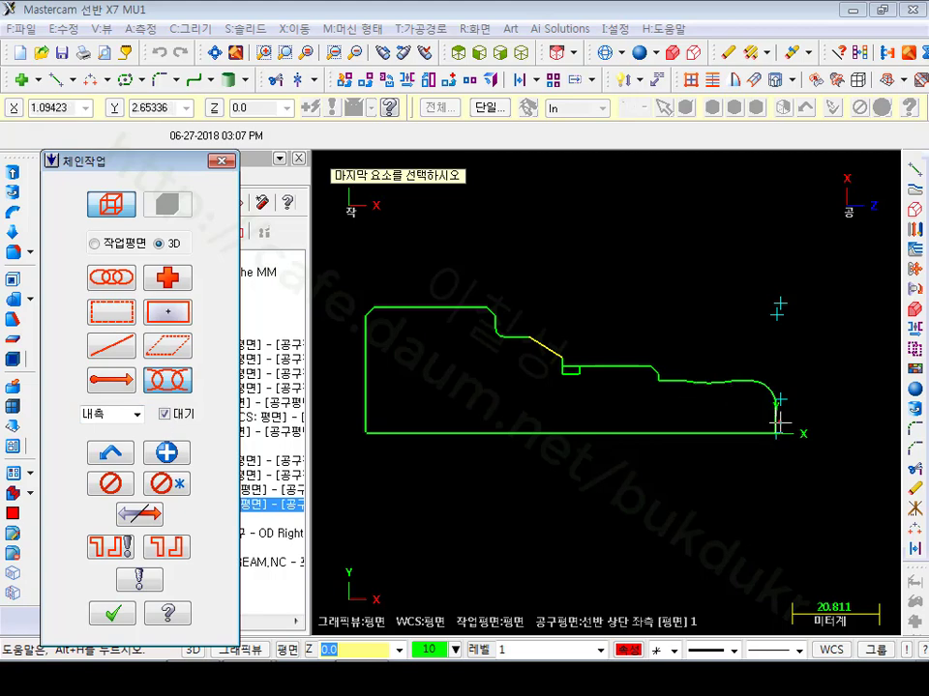
click(779, 421)
scroll(649, 363, up, 3)
scroll(539, 375, down, 2)
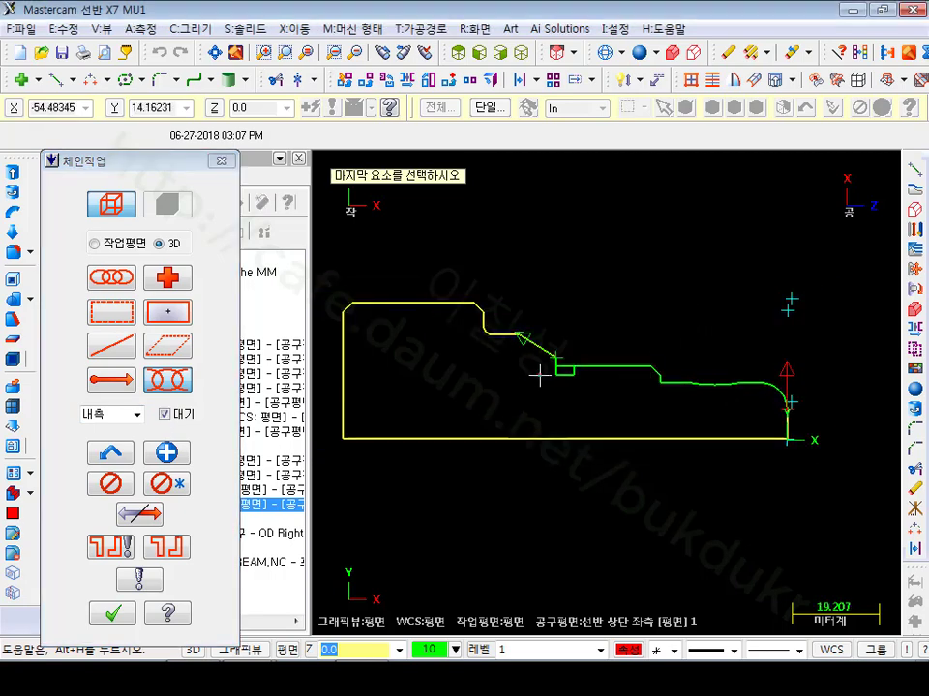
click(160, 491)
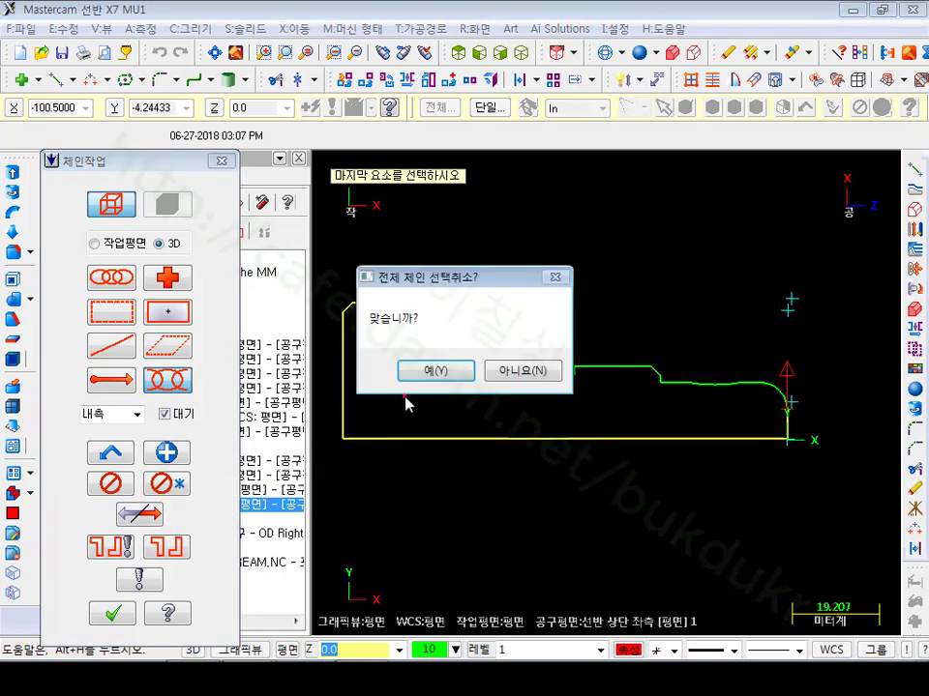
click(435, 371)
Start the partial chain at the front face line and reverse it so it runs away from the centerline.
scroll(632, 447, up, 1)
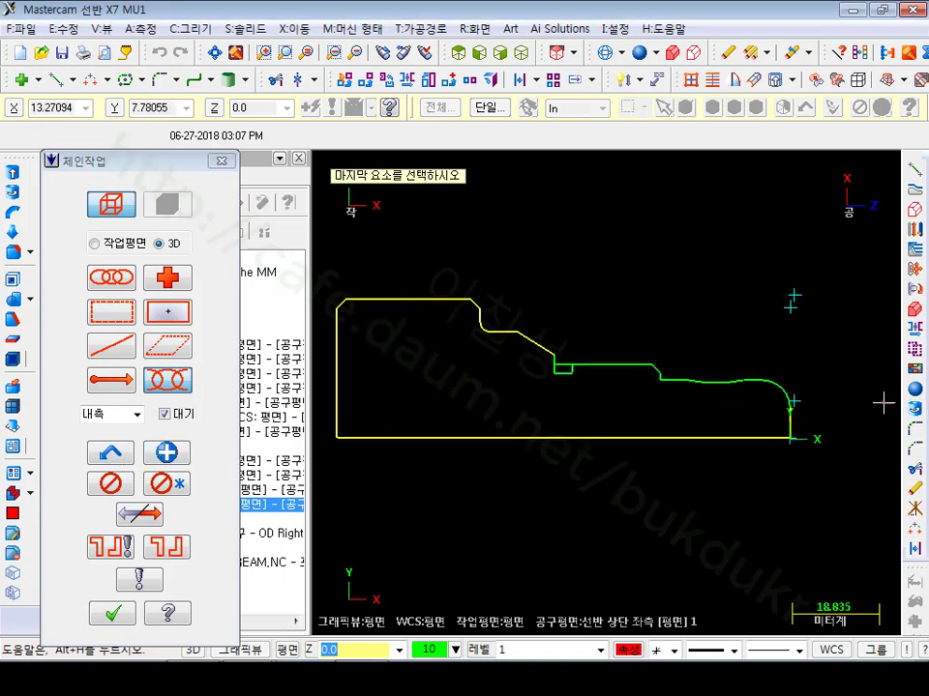
scroll(818, 402, up, 2)
click(760, 472)
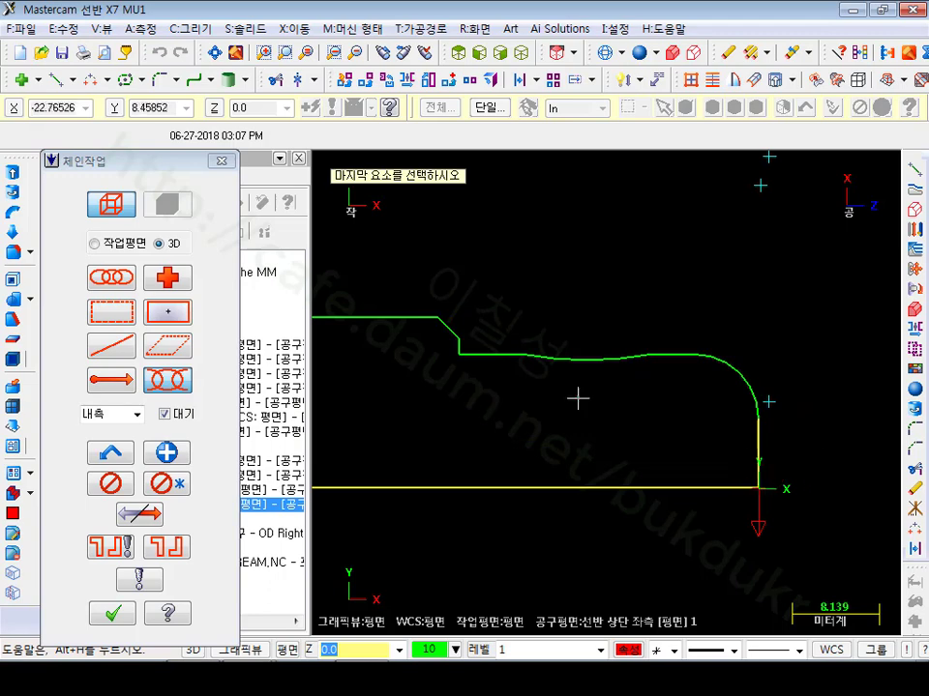
click(138, 513)
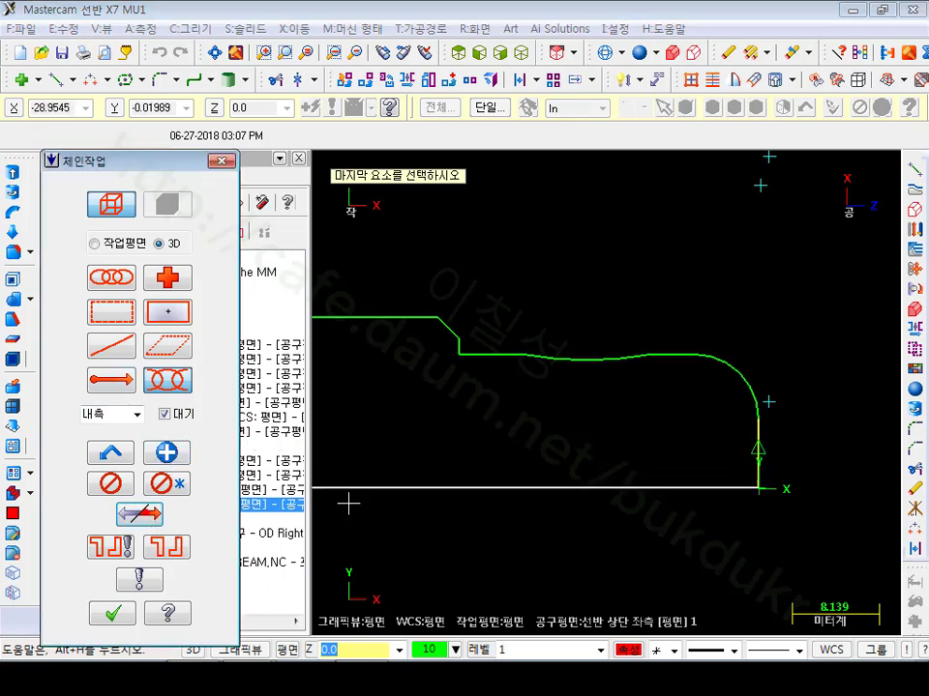
Extend the chain over the groove's bridging line, short vertical line, taper and fillet to the upper chamfer, and accept the rechained geometry.
scroll(735, 450, down, 1)
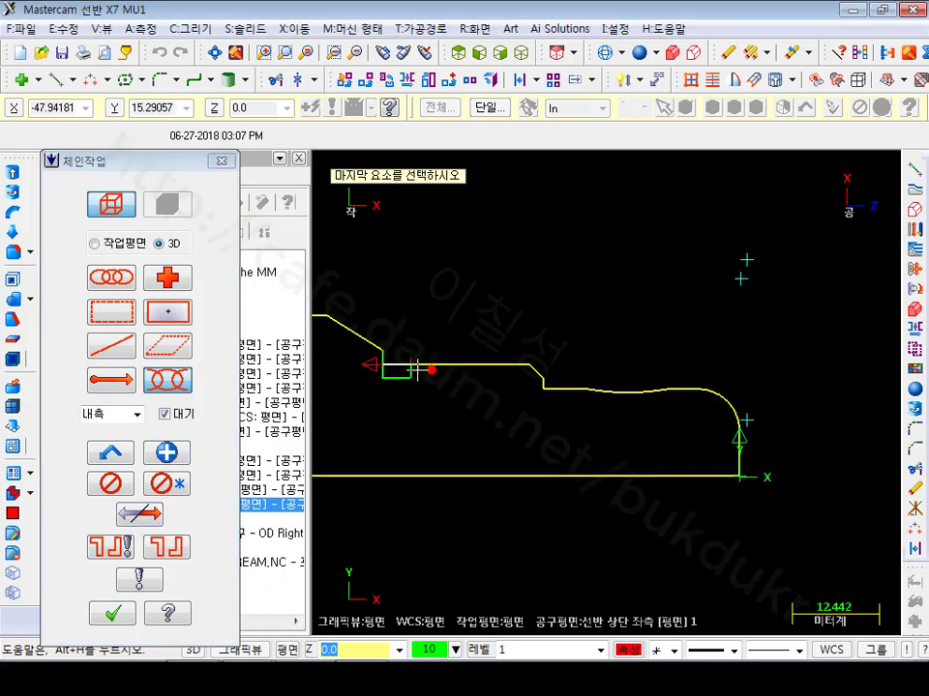
scroll(394, 369, up, 2)
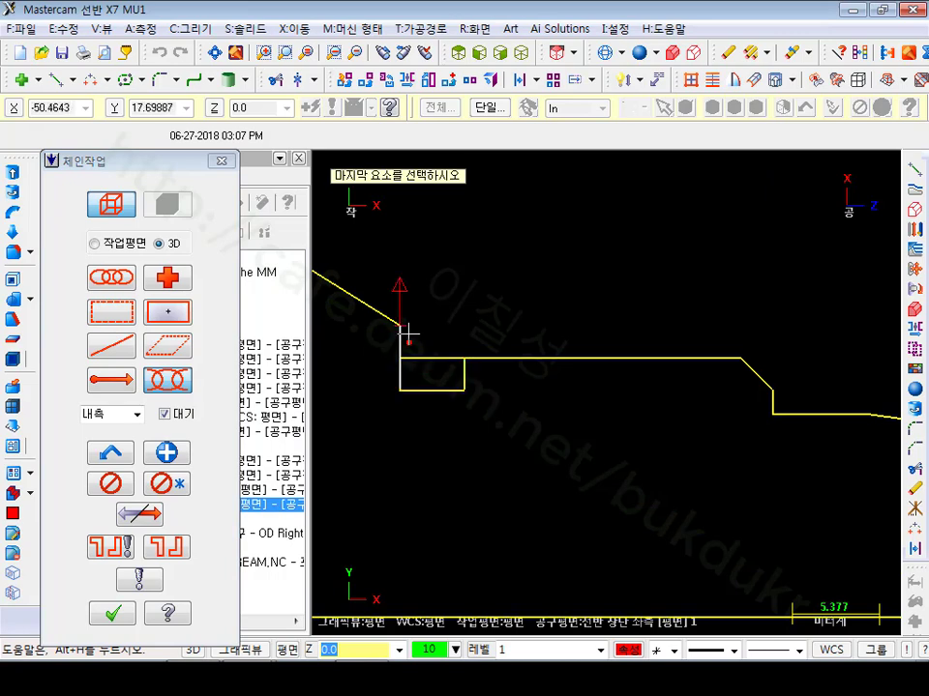
scroll(710, 373, down, 2)
scroll(763, 425, down, 1)
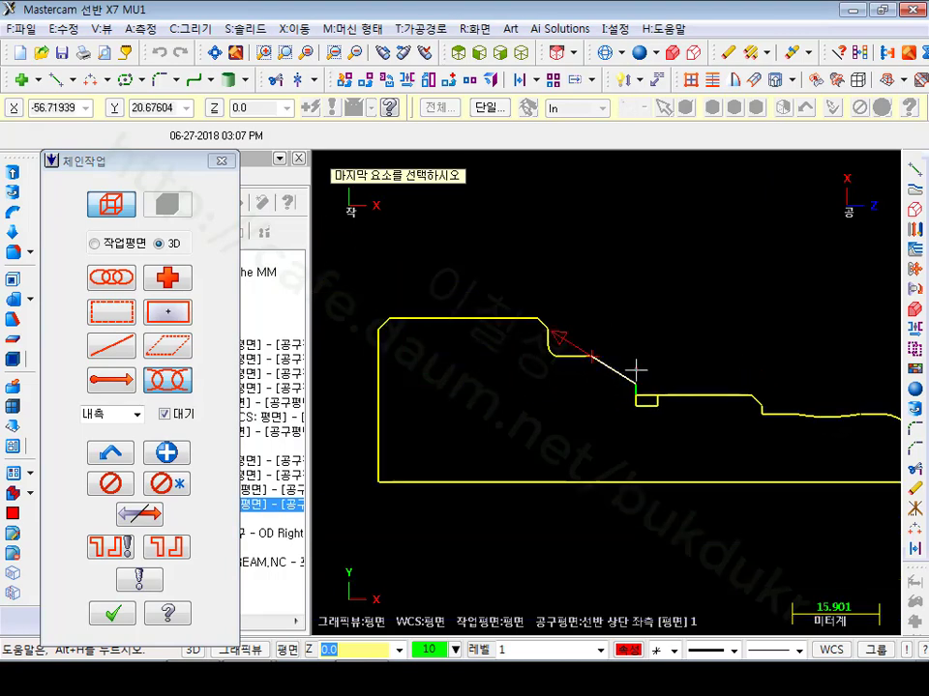
scroll(506, 386, up, 1)
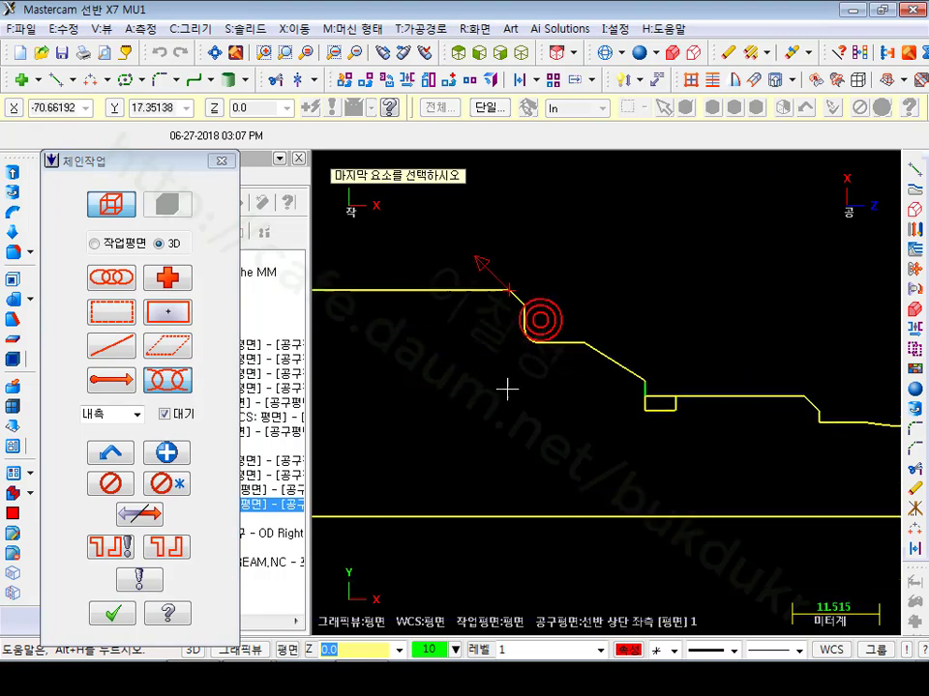
scroll(415, 359, down, 2)
scroll(741, 443, up, 1)
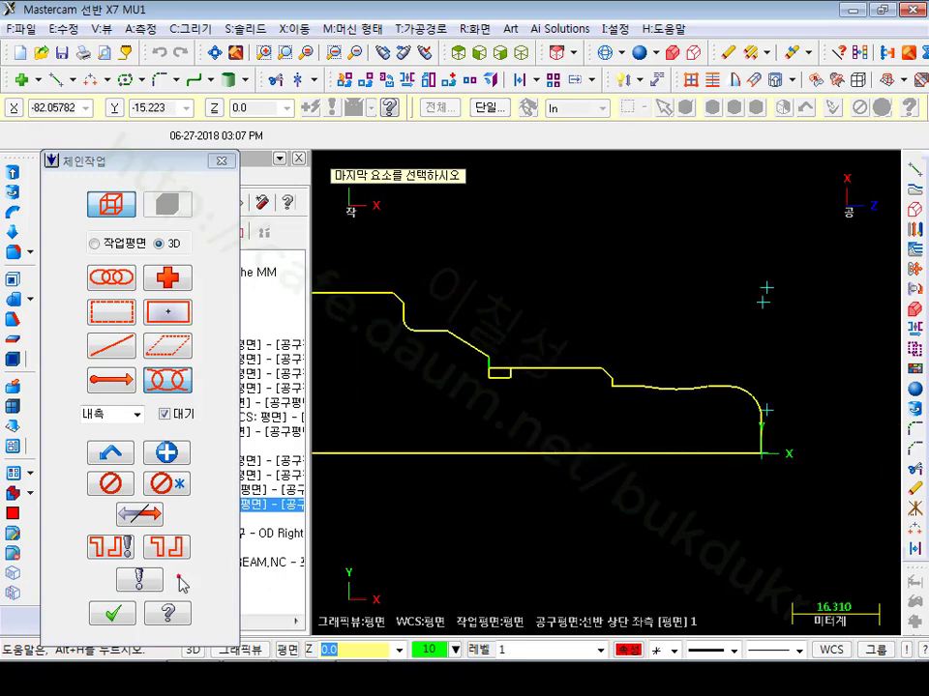
click(113, 613)
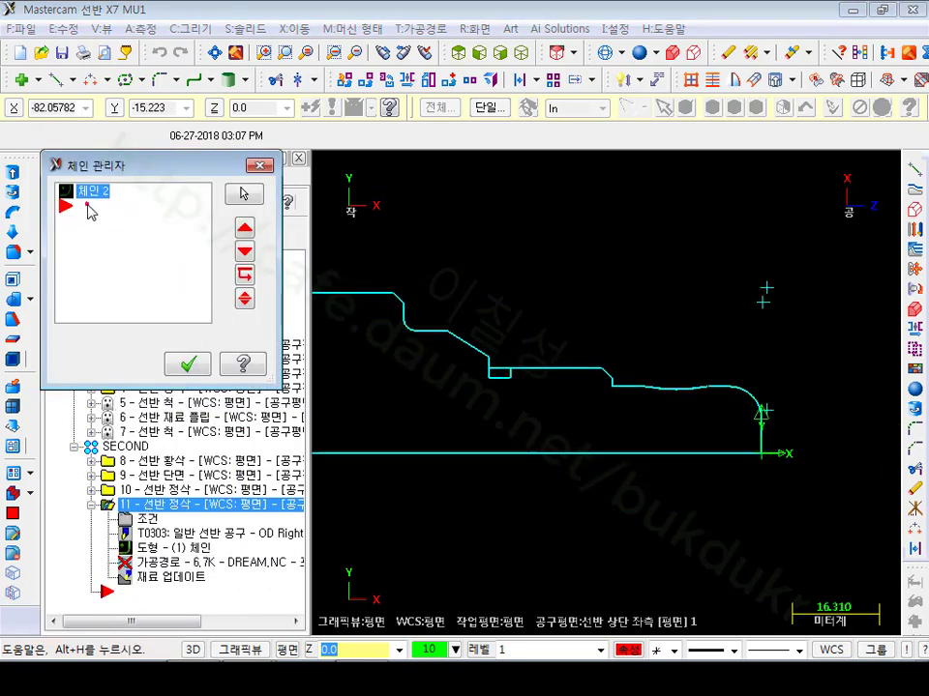
click(90, 196)
click(185, 367)
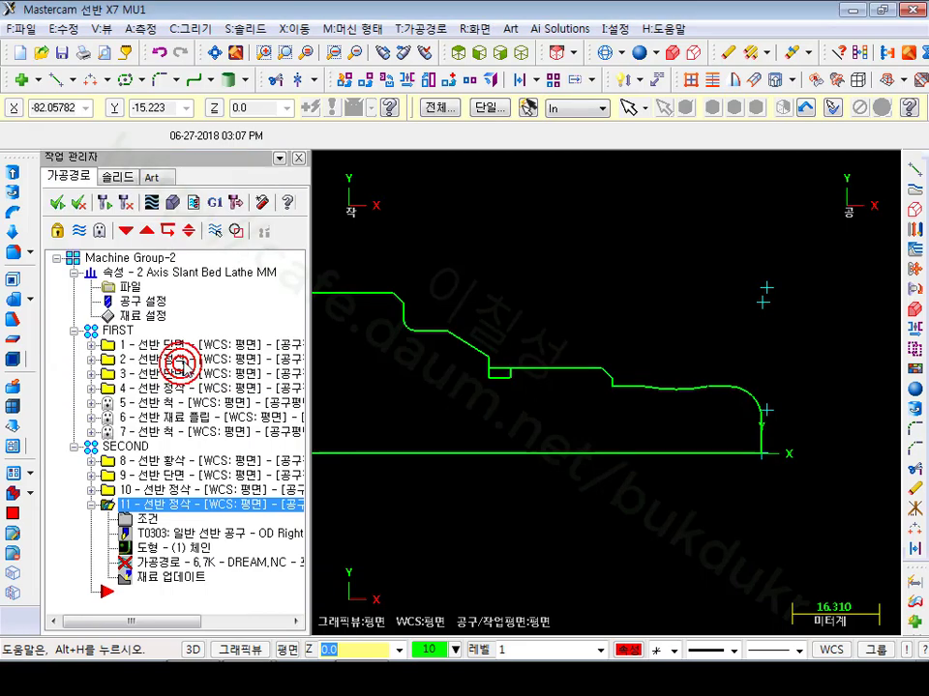
Review the finish and tool parameters of finishing operation 11 and accept them.
click(145, 519)
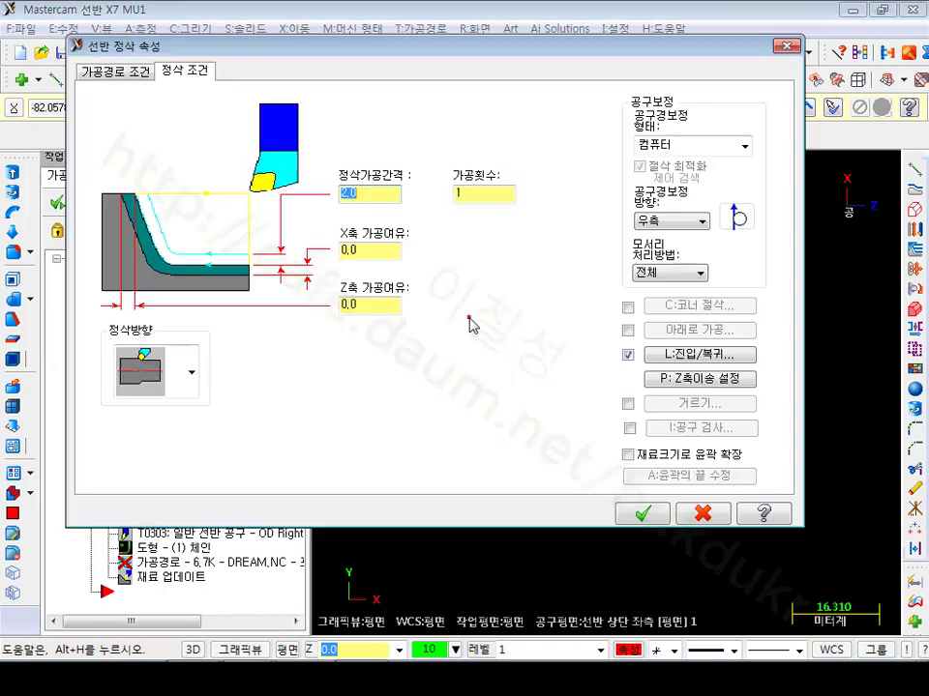
click(115, 72)
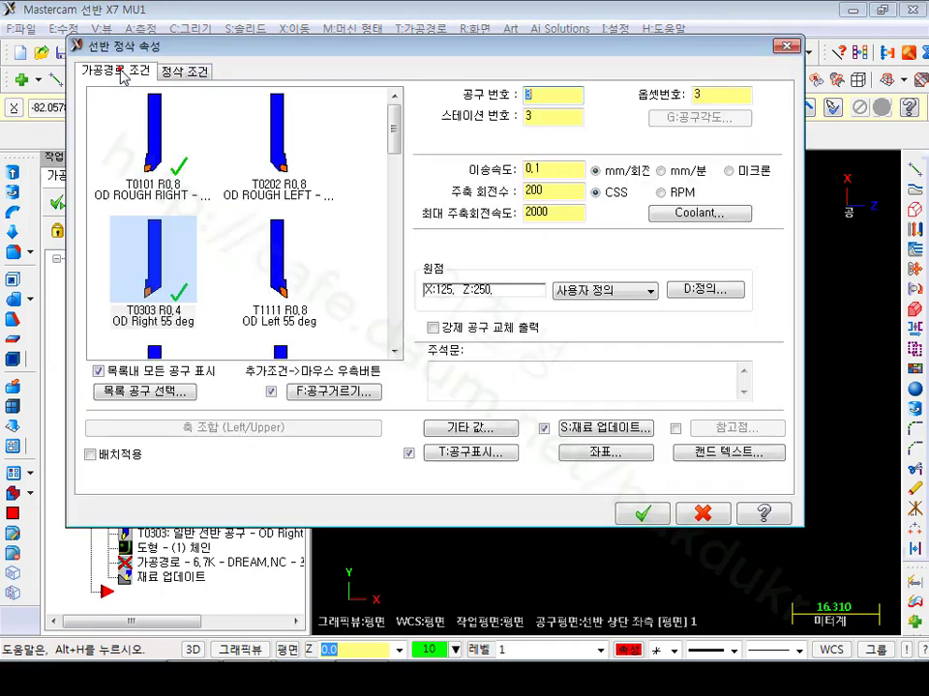
click(642, 512)
Inspect the chain stored in operation 11, checking its course along the profile from the front face to the back.
click(165, 548)
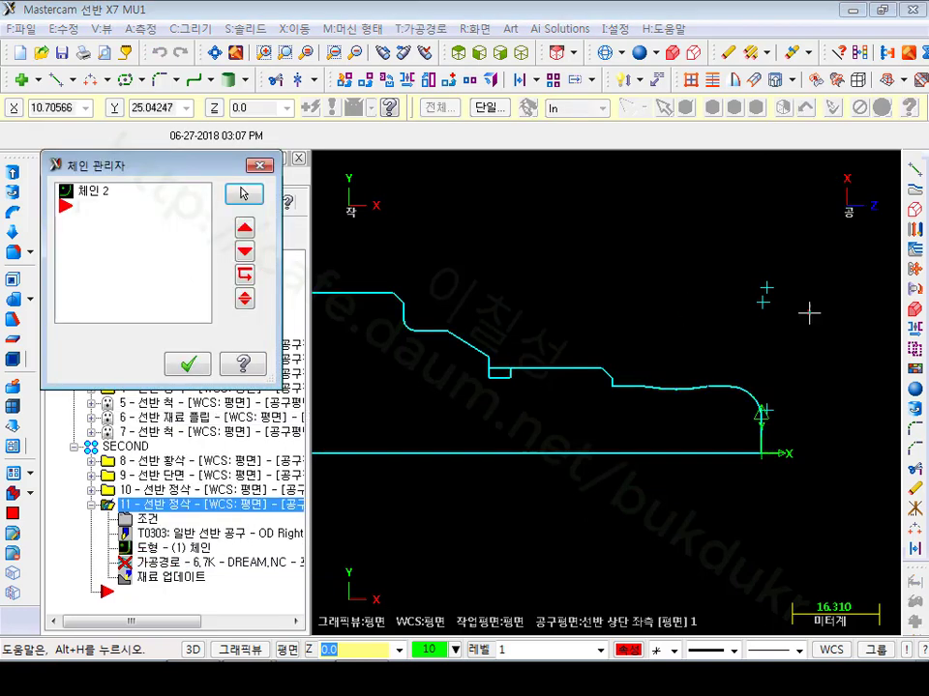
click(92, 194)
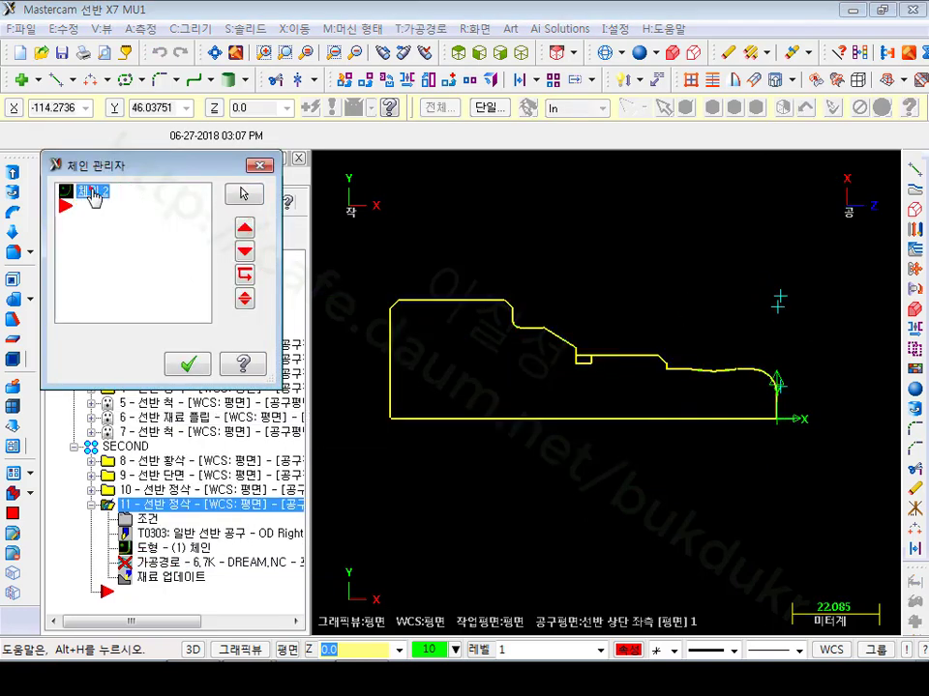
scroll(740, 381, up, 4)
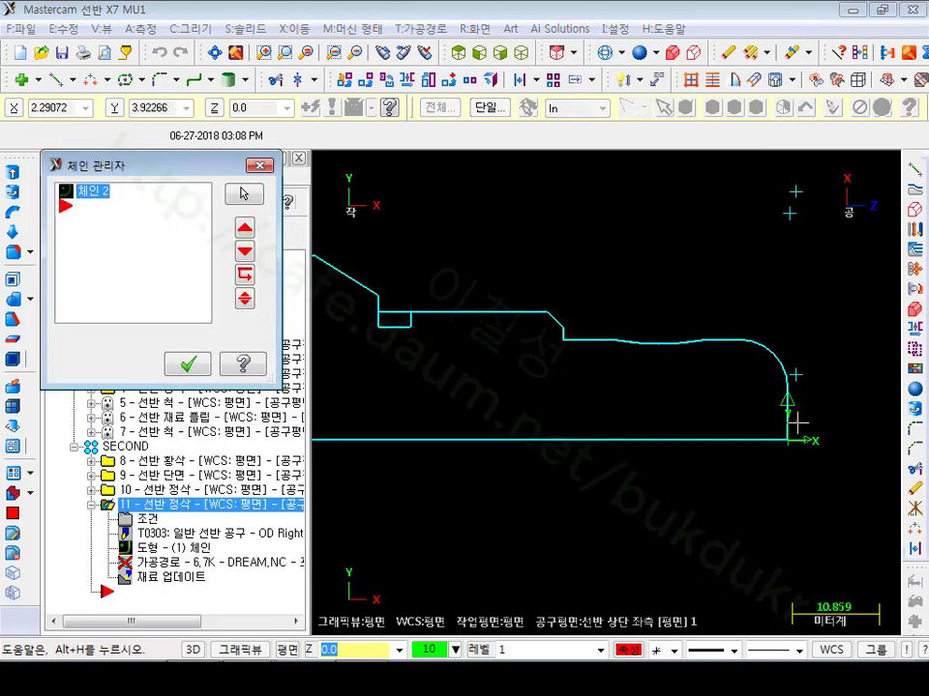
scroll(797, 421, down, 4)
scroll(606, 267, up, 1)
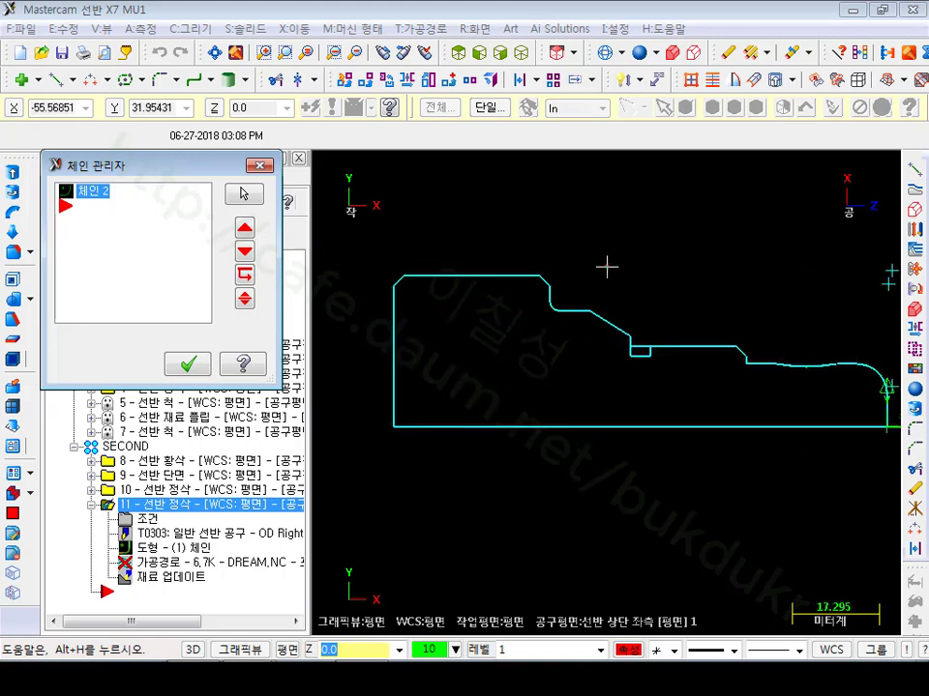
scroll(658, 272, down, 1)
scroll(792, 295, up, 1)
scroll(514, 306, down, 1)
scroll(516, 306, up, 1)
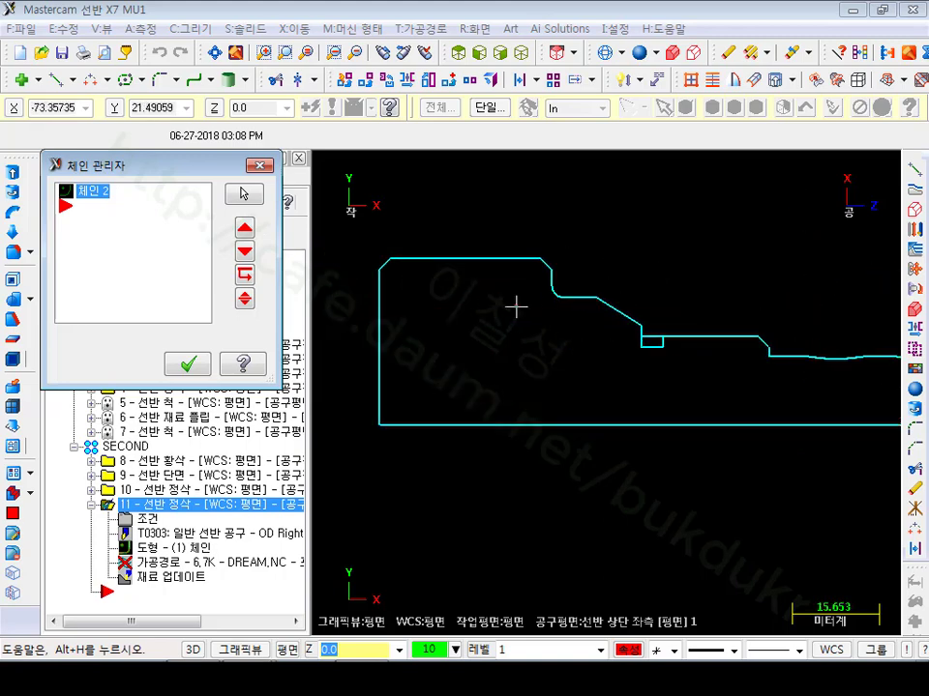
scroll(699, 310, down, 1)
scroll(702, 306, up, 1)
click(191, 363)
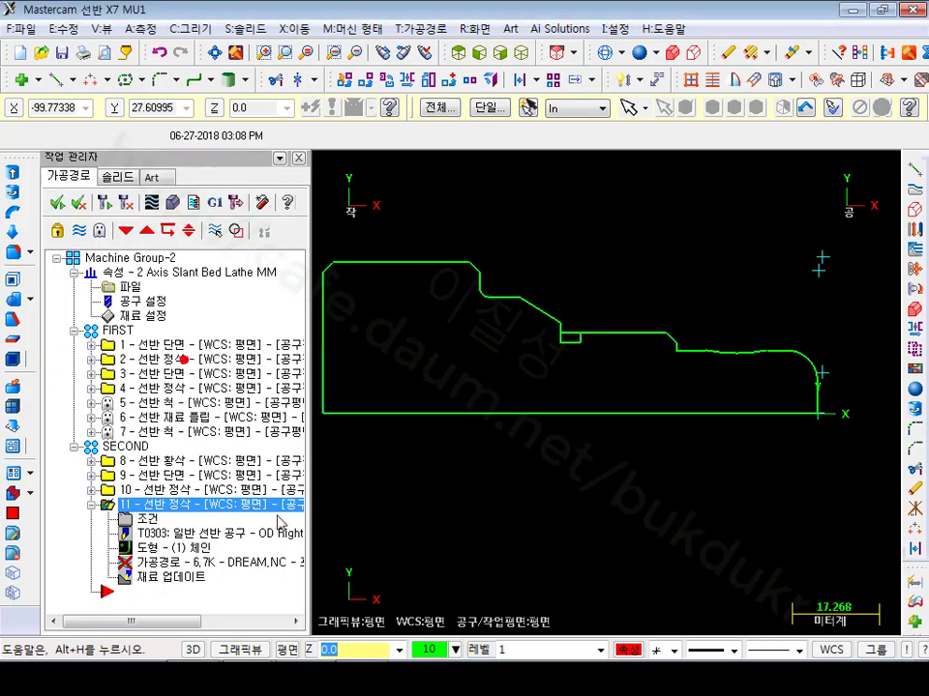
Try rechaining operation 11 as a partial chain from the front face line, with Wait enabled, over the outer diameter line toward the taper.
click(165, 547)
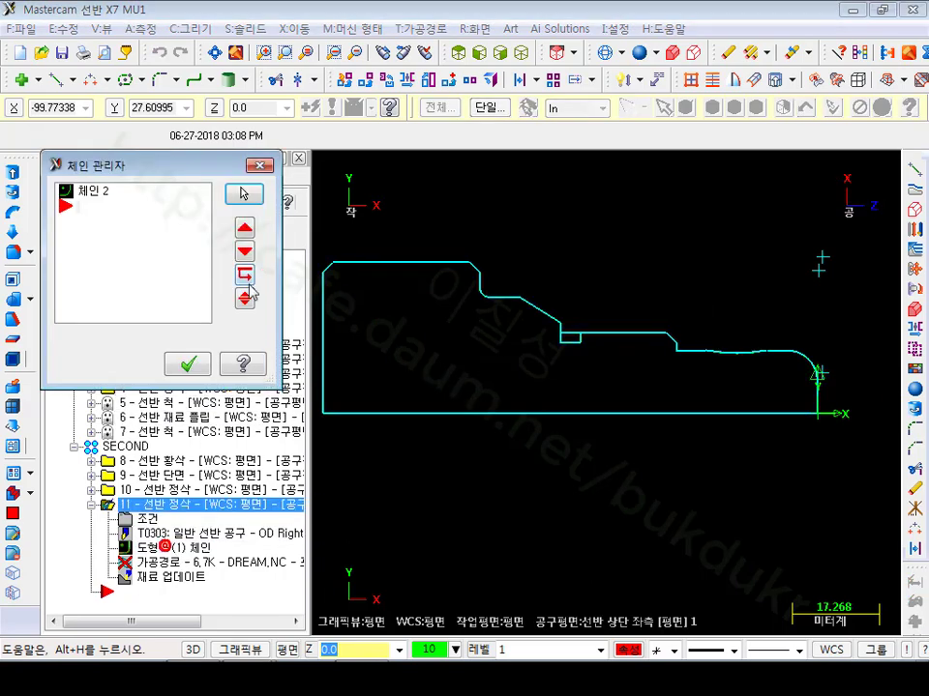
right_click(135, 243)
click(226, 298)
scroll(588, 282, down, 1)
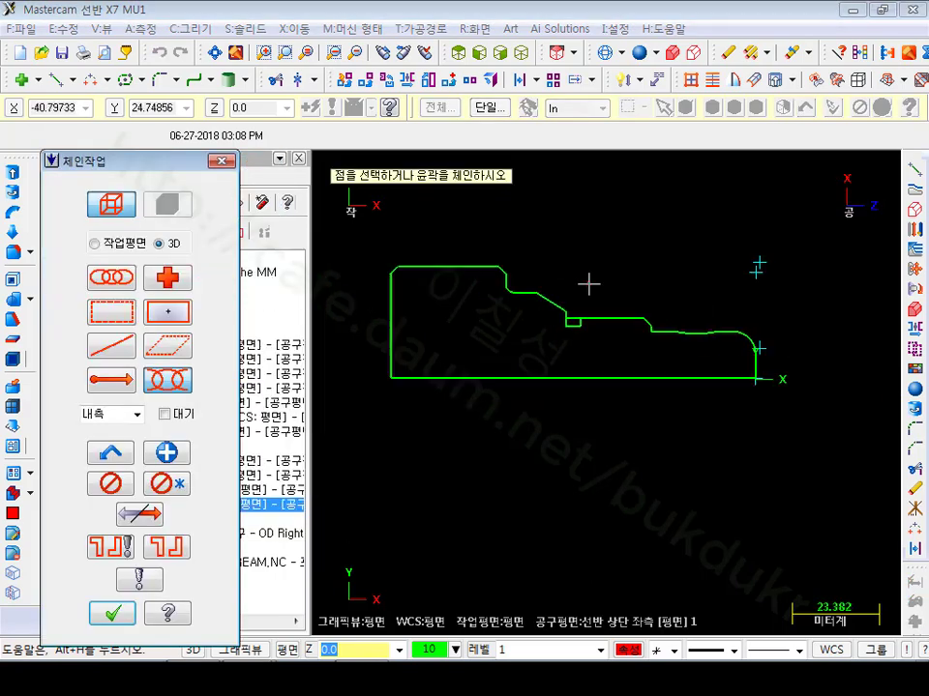
scroll(674, 287, up, 1)
click(806, 393)
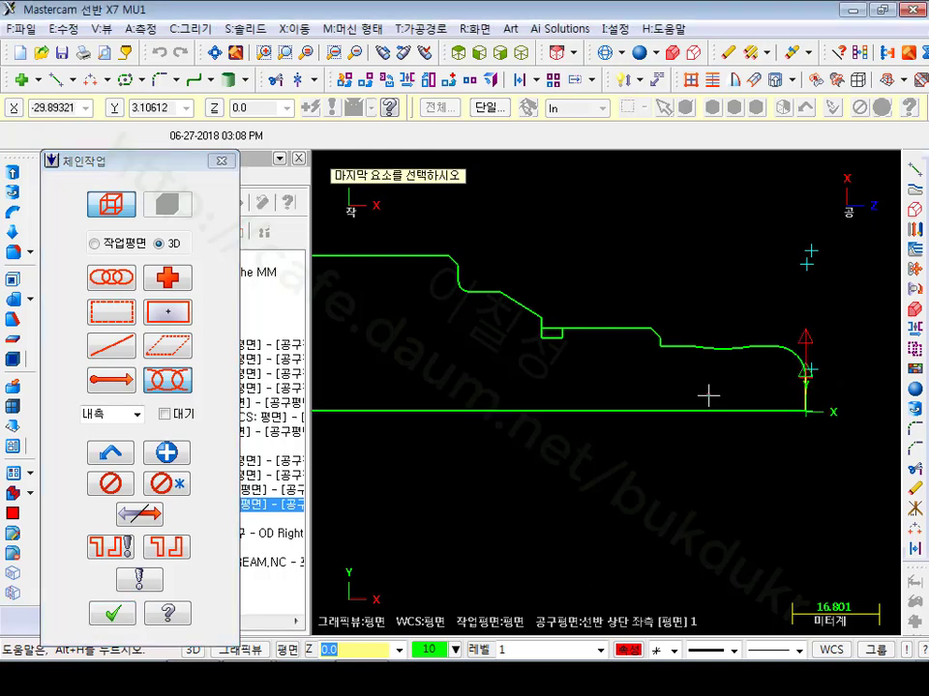
click(164, 414)
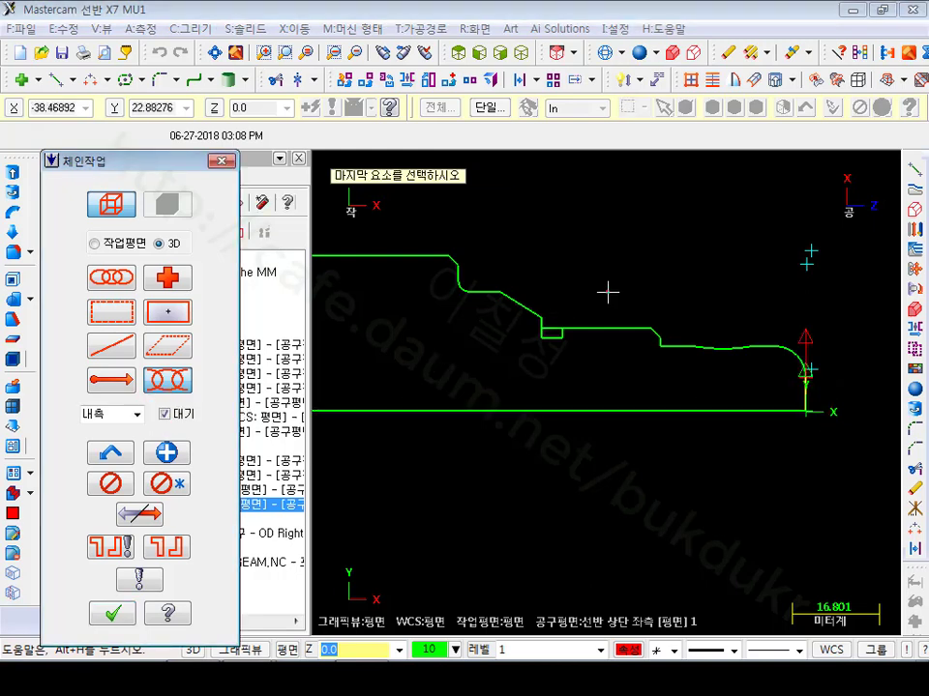
scroll(587, 318, up, 1)
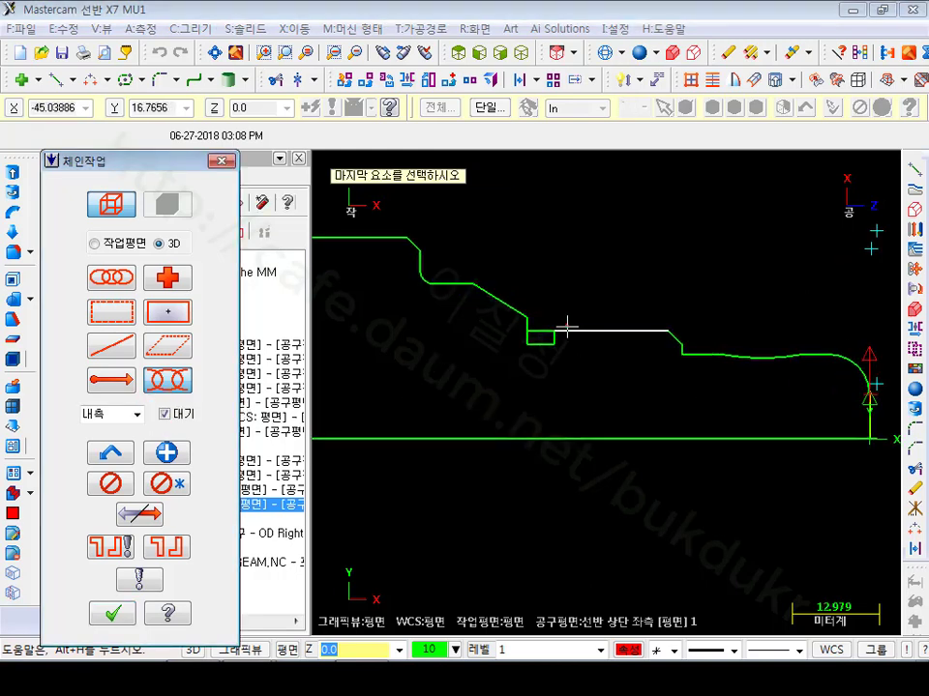
click(565, 330)
scroll(548, 293, up, 5)
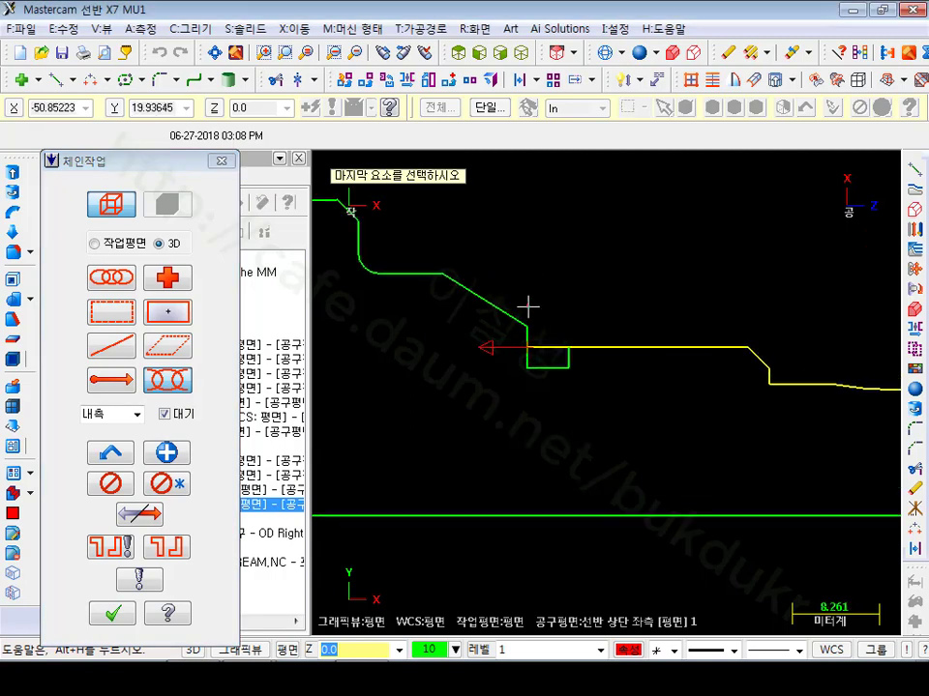
scroll(654, 296, down, 1)
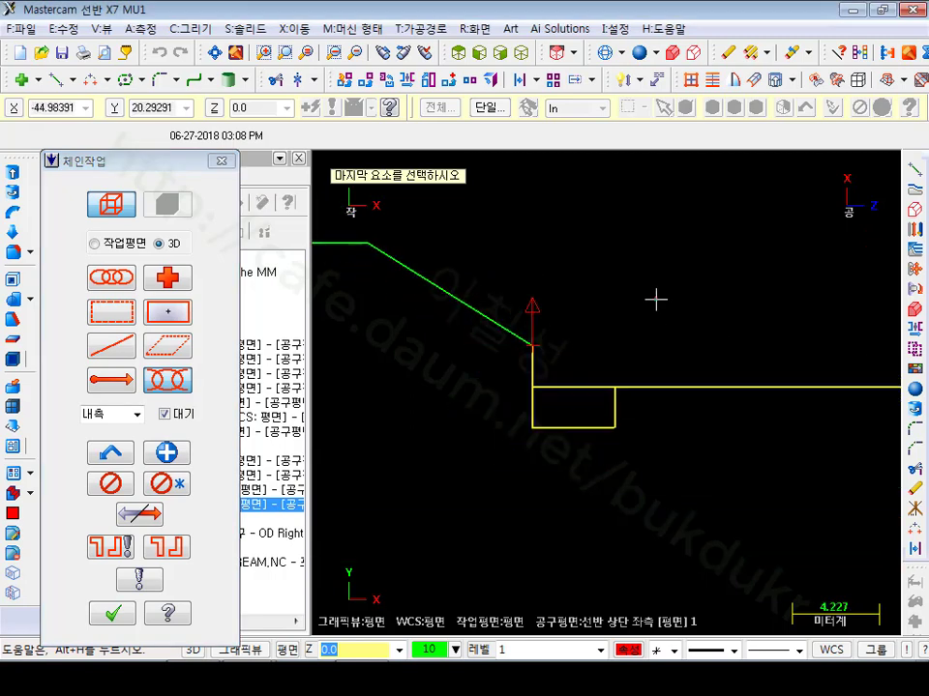
scroll(673, 306, down, 2)
scroll(675, 313, up, 2)
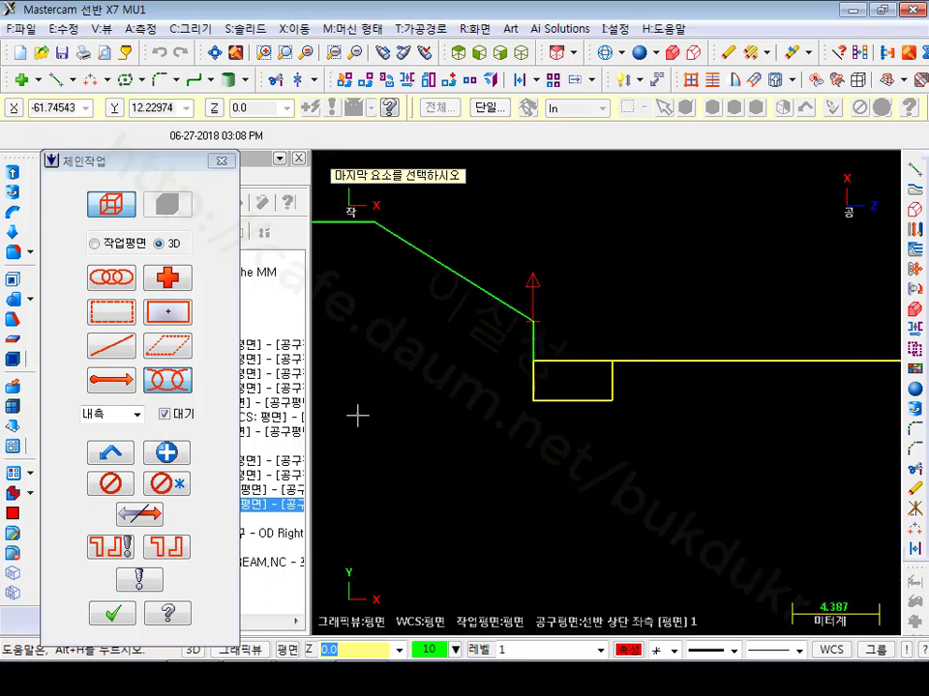
Unselect the last chain pick and accept the chain ending at the short vertical line beside the groove.
click(116, 485)
scroll(448, 366, down, 4)
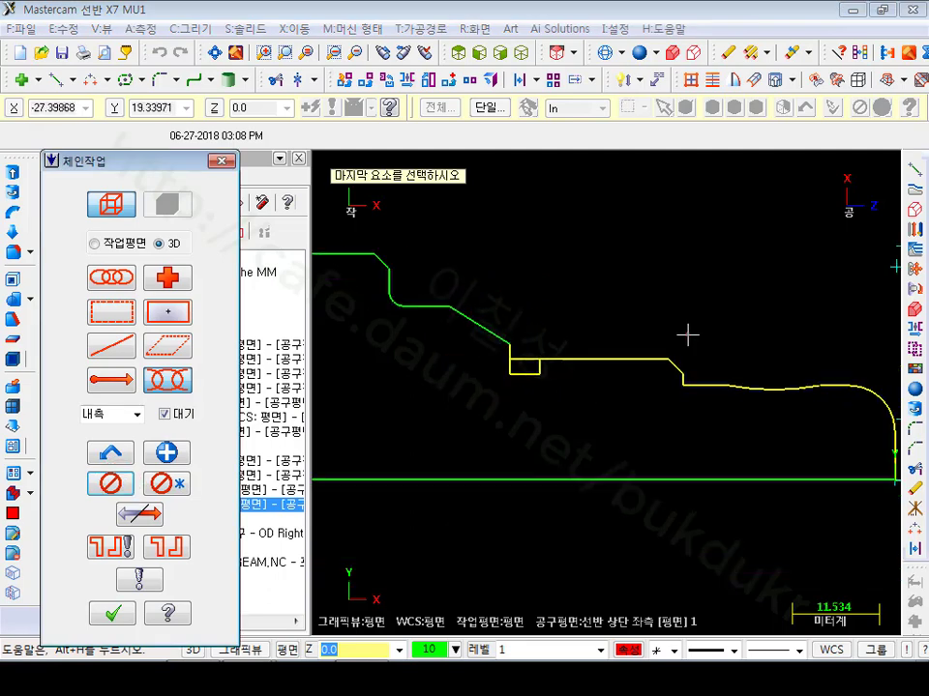
scroll(686, 332, down, 1)
scroll(798, 303, down, 2)
click(113, 613)
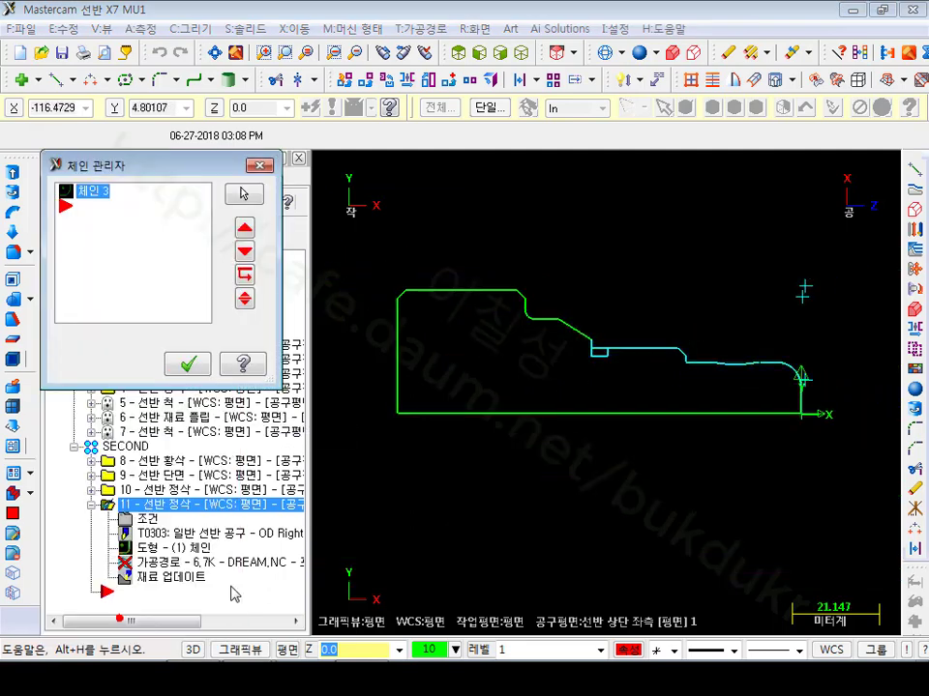
click(189, 365)
Isolate the profile from the front face line to the upper chamfer, including the groove's bridging line, and hide the groove and remaining outline.
scroll(678, 441, down, 1)
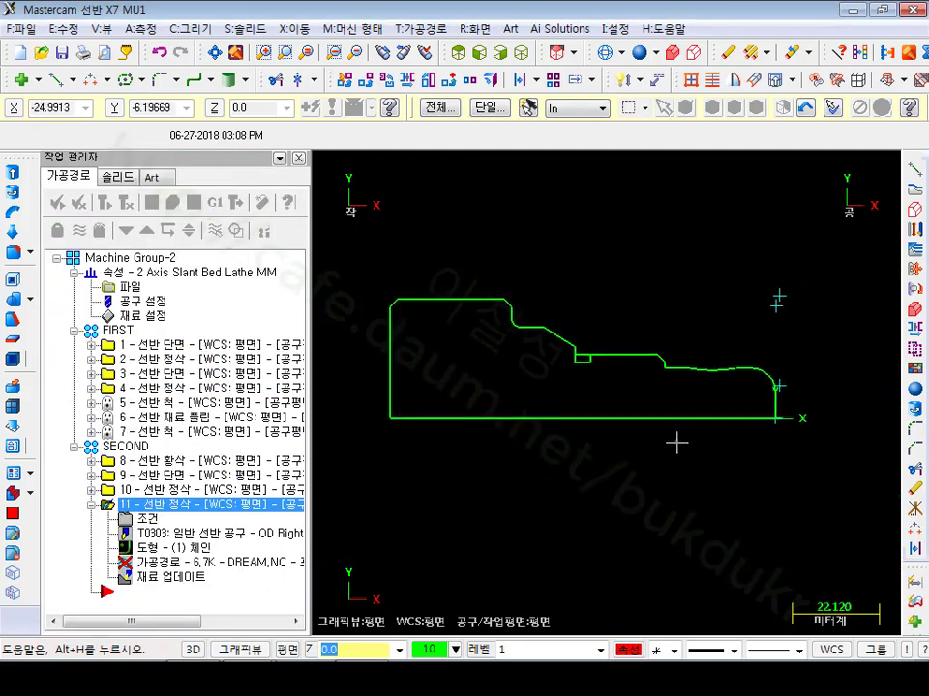
scroll(669, 445, up, 1)
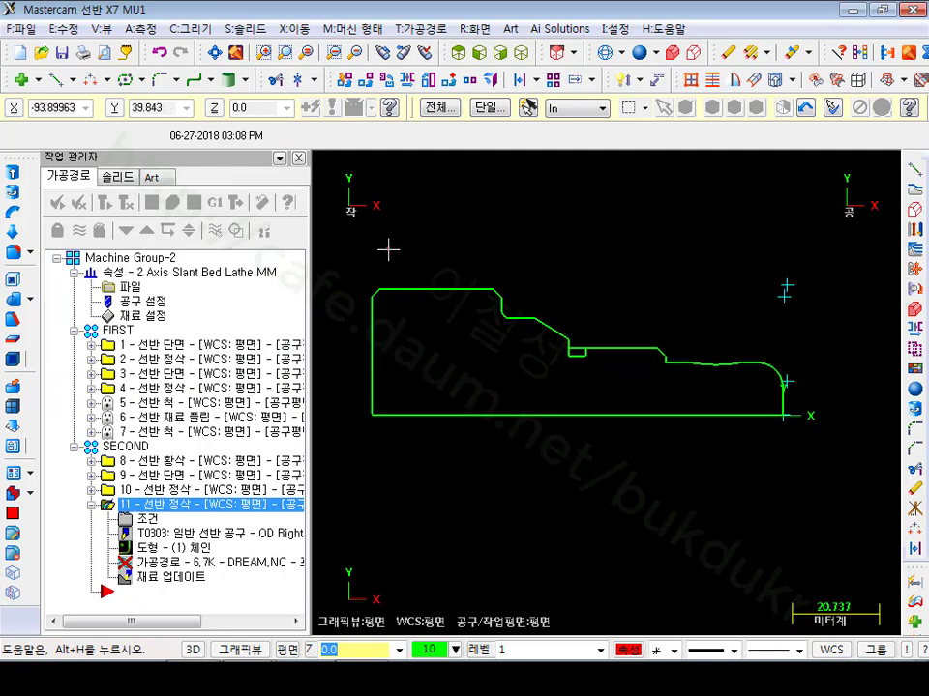
drag(428, 247, 835, 431)
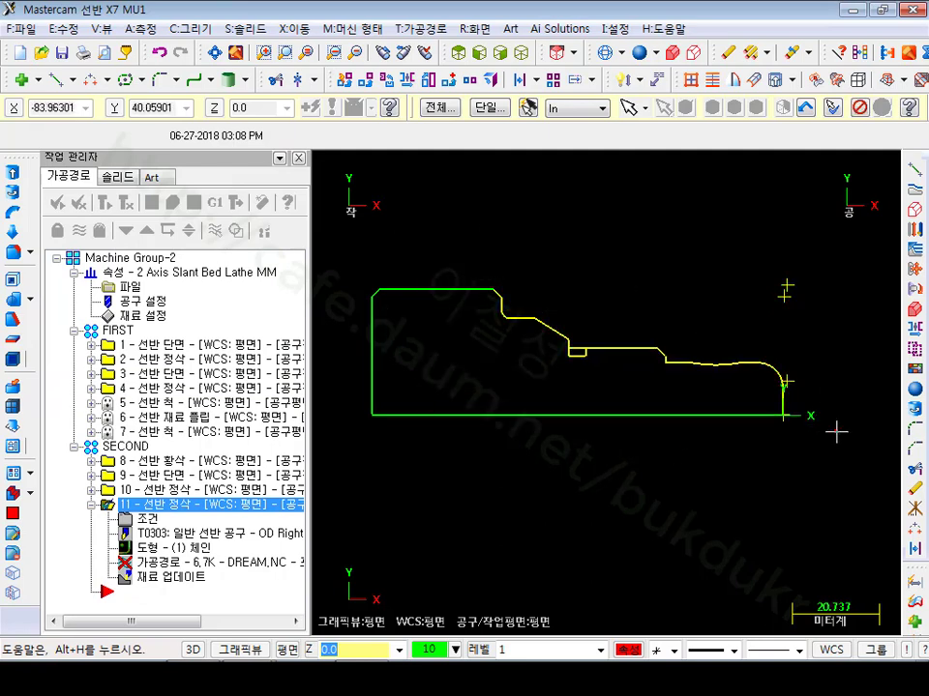
scroll(609, 299, up, 1)
scroll(609, 299, up, 5)
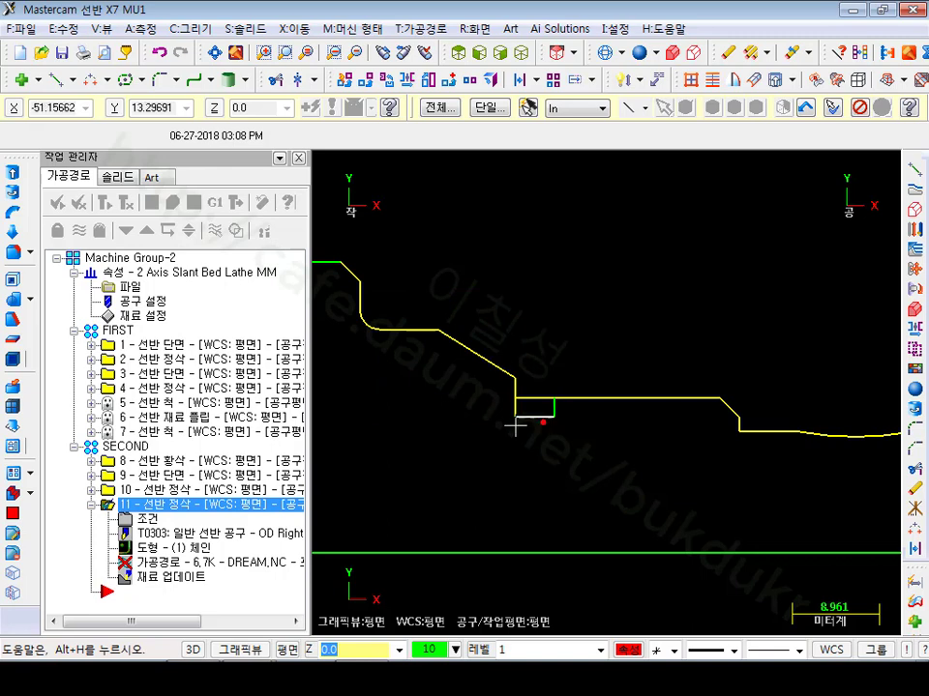
scroll(664, 285, down, 3)
scroll(651, 300, up, 2)
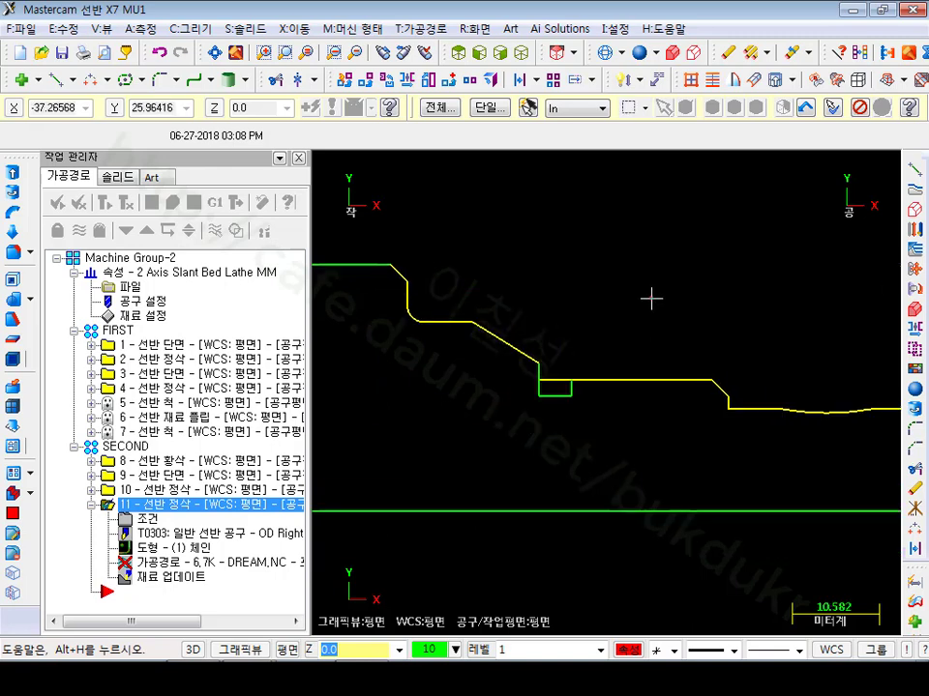
scroll(534, 356, up, 6)
scroll(637, 321, down, 4)
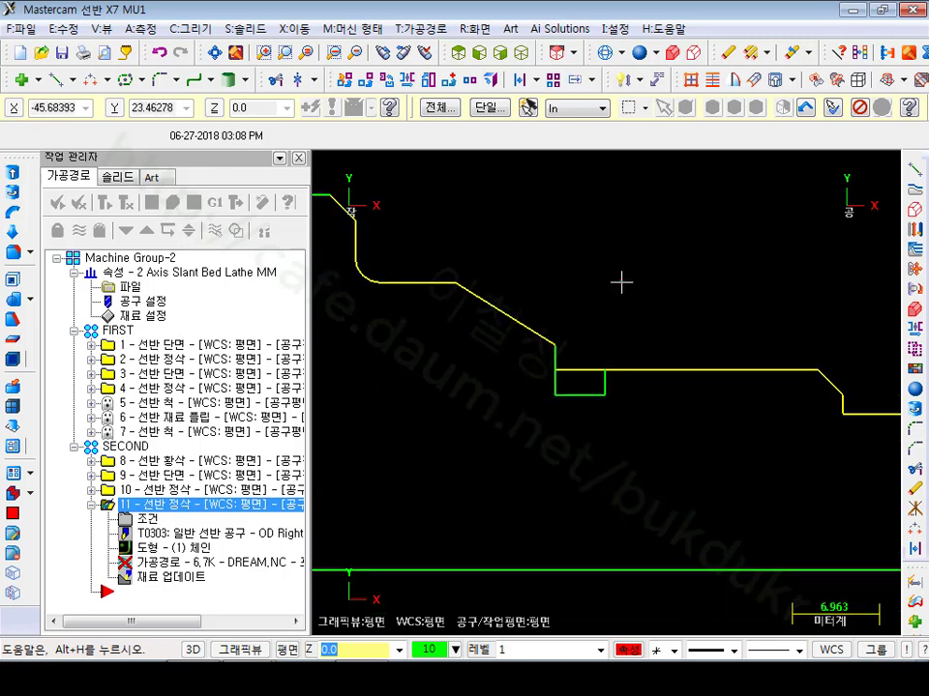
scroll(621, 283, down, 7)
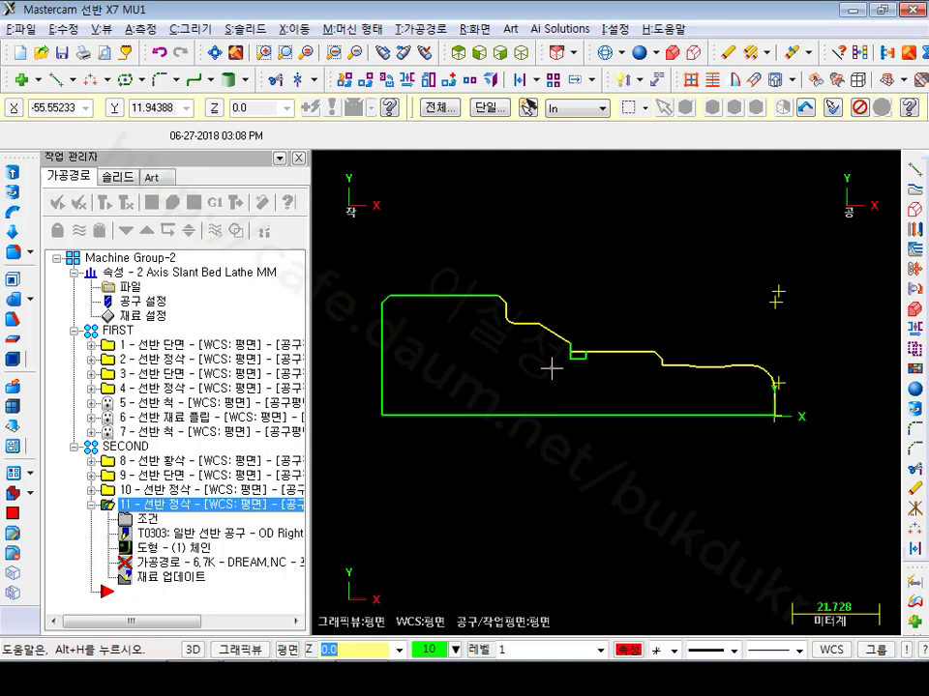
scroll(803, 396, up, 3)
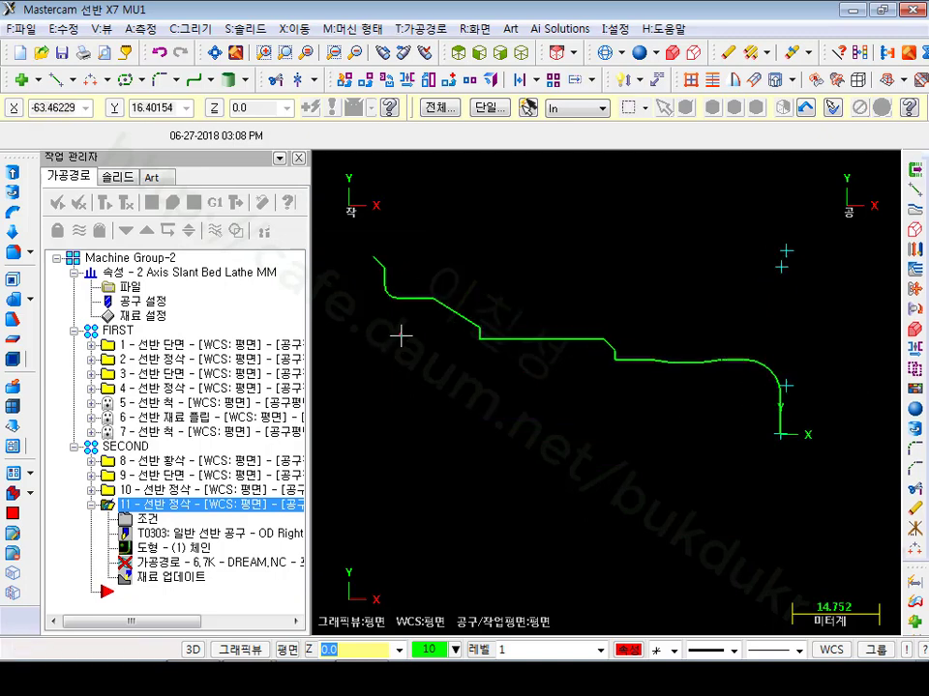
Rechain operation 11 as a partial chain from the front face line to the upper chamfer and regenerate its toolpath.
click(242, 515)
click(171, 551)
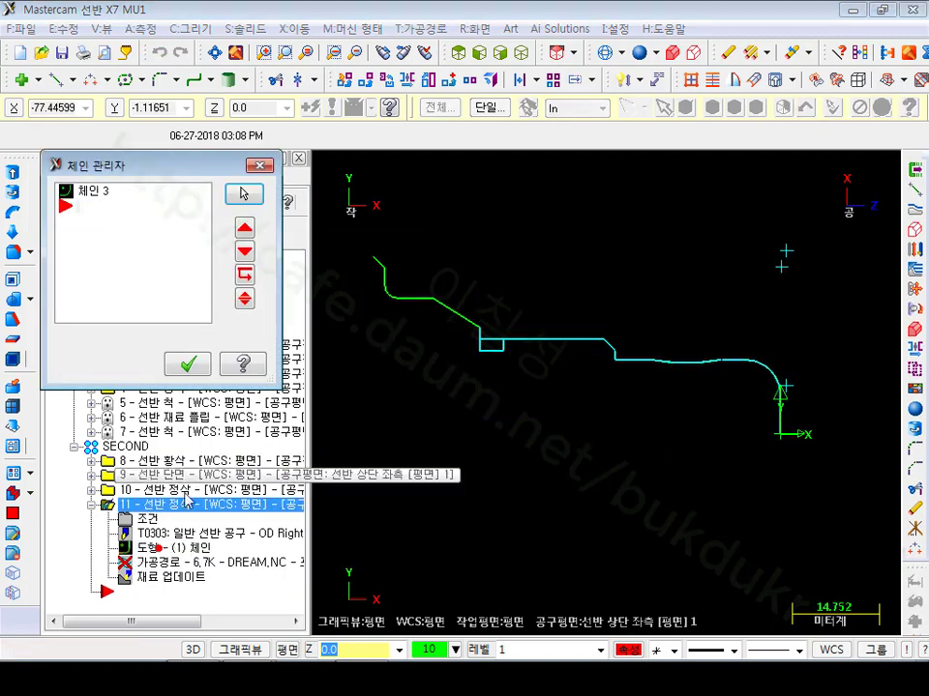
right_click(71, 270)
click(171, 328)
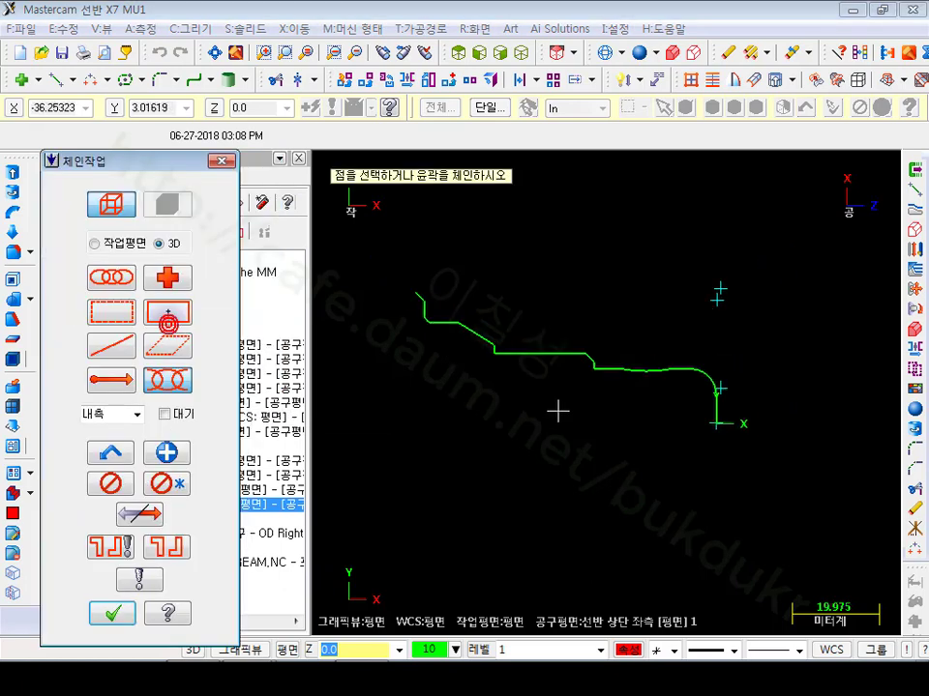
click(766, 395)
click(379, 261)
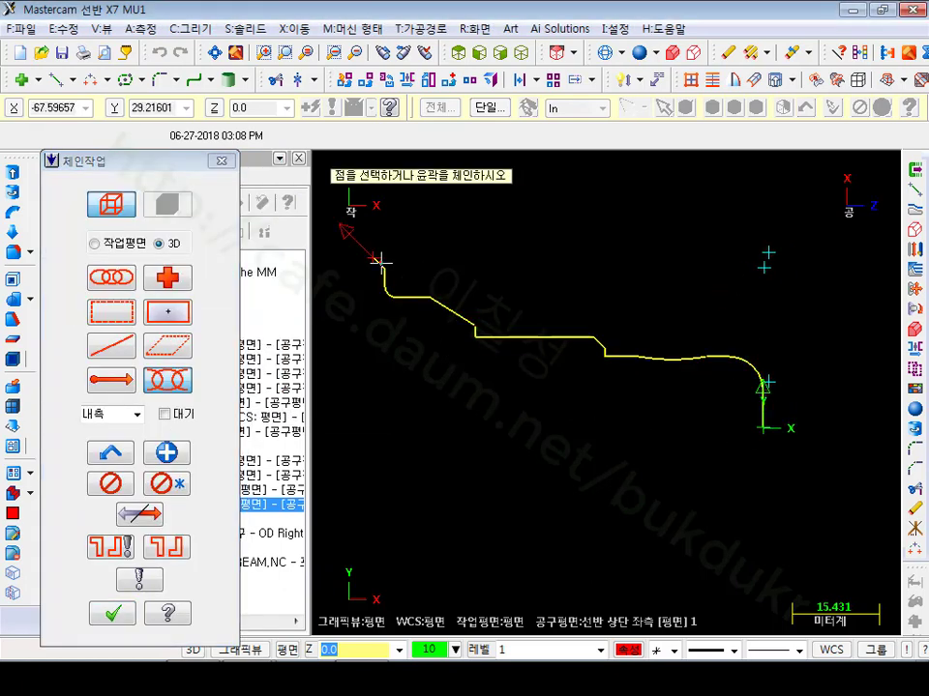
scroll(762, 516, down, 1)
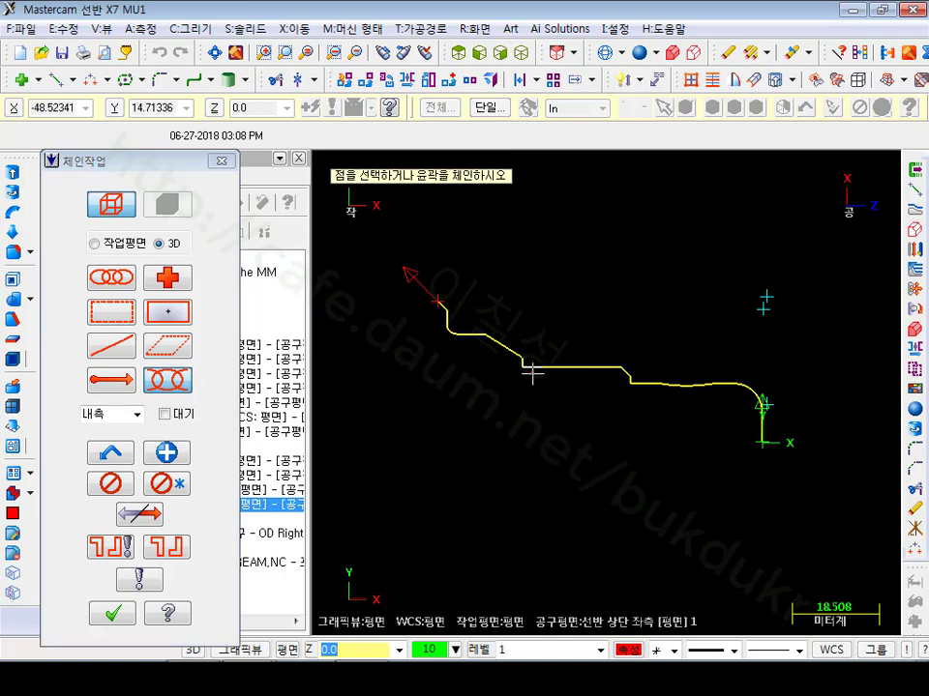
click(114, 613)
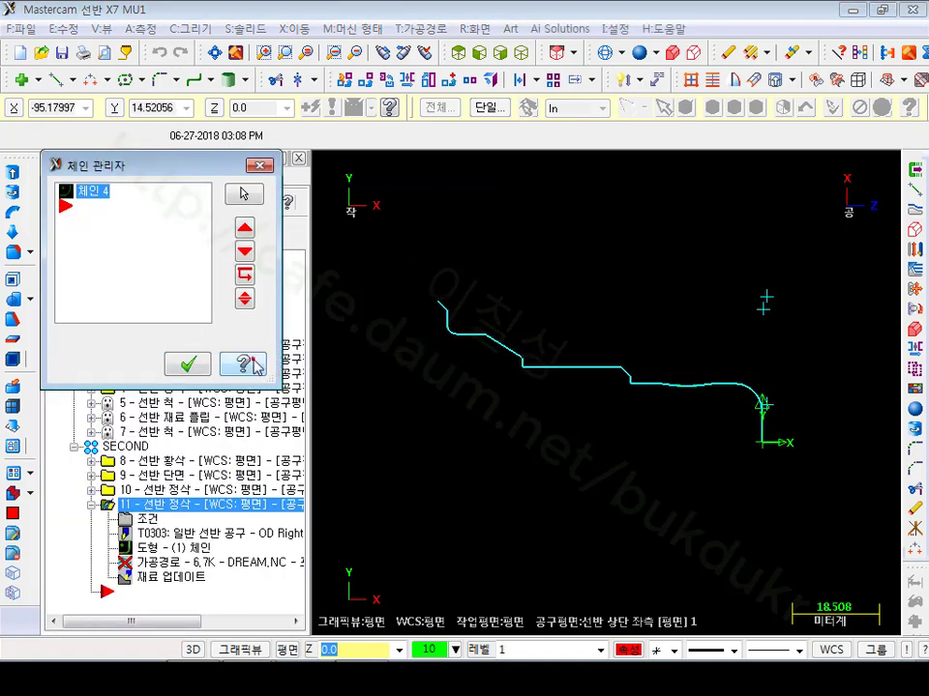
click(194, 364)
click(106, 203)
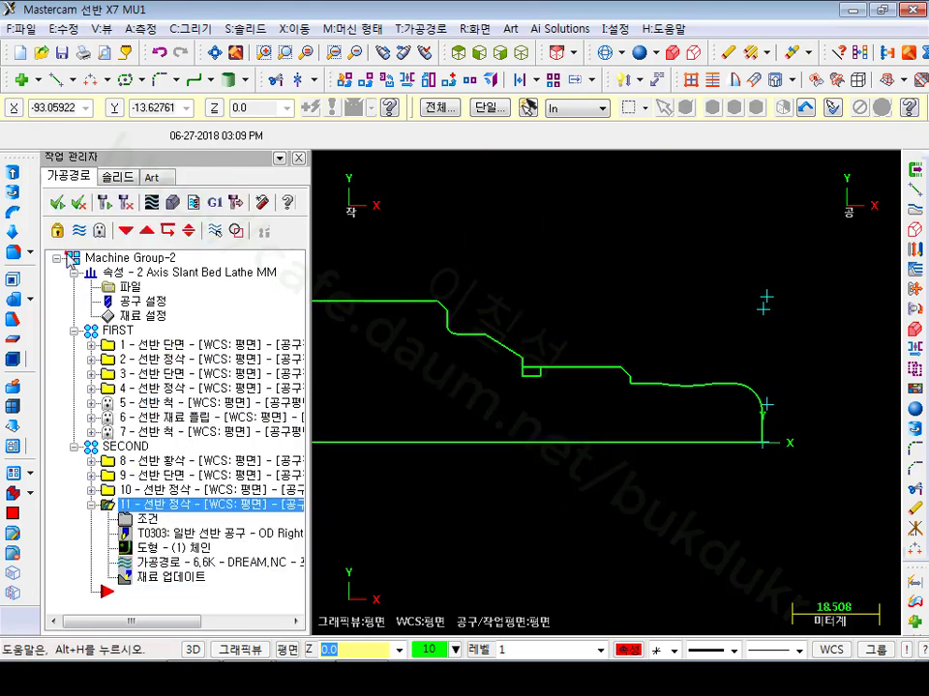
Backplot operation 11 through to the end of its toolpath and examine the path over the groove and taper.
key(alt+t)
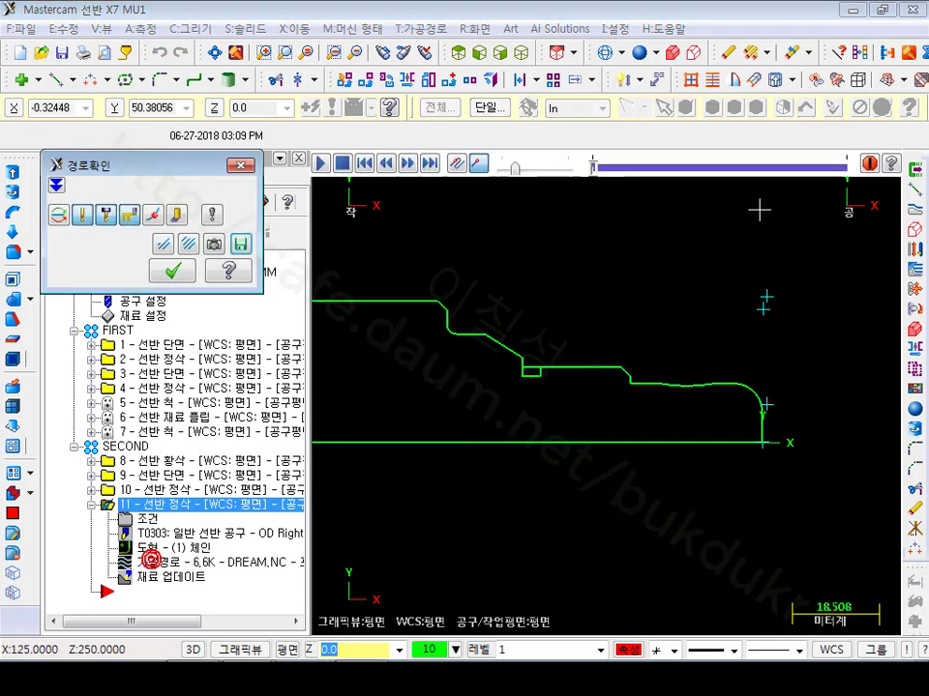
click(613, 169)
drag(613, 169, 839, 155)
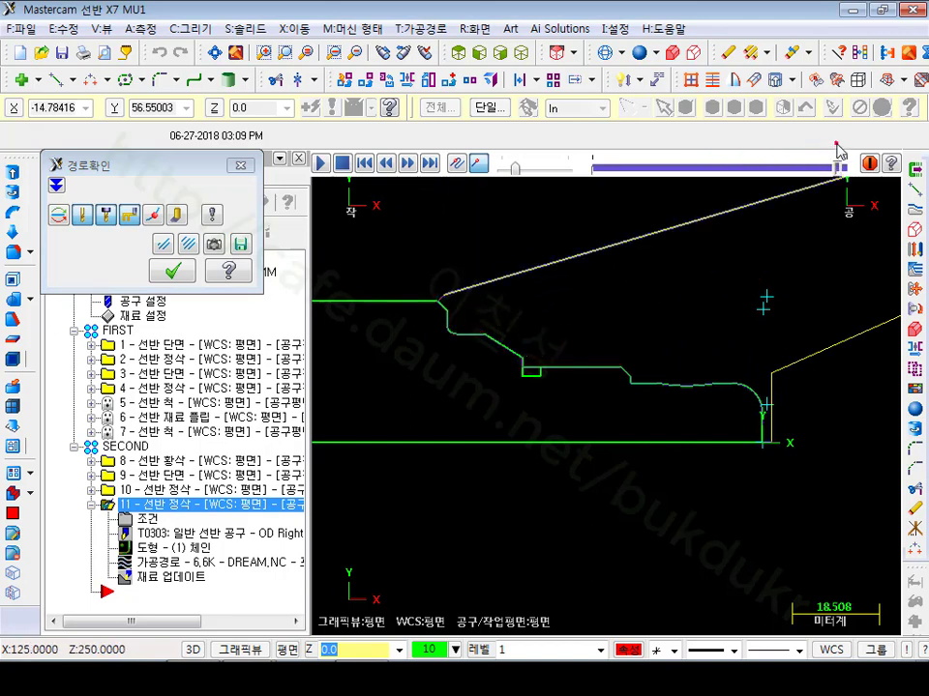
scroll(473, 305, up, 6)
scroll(520, 303, down, 3)
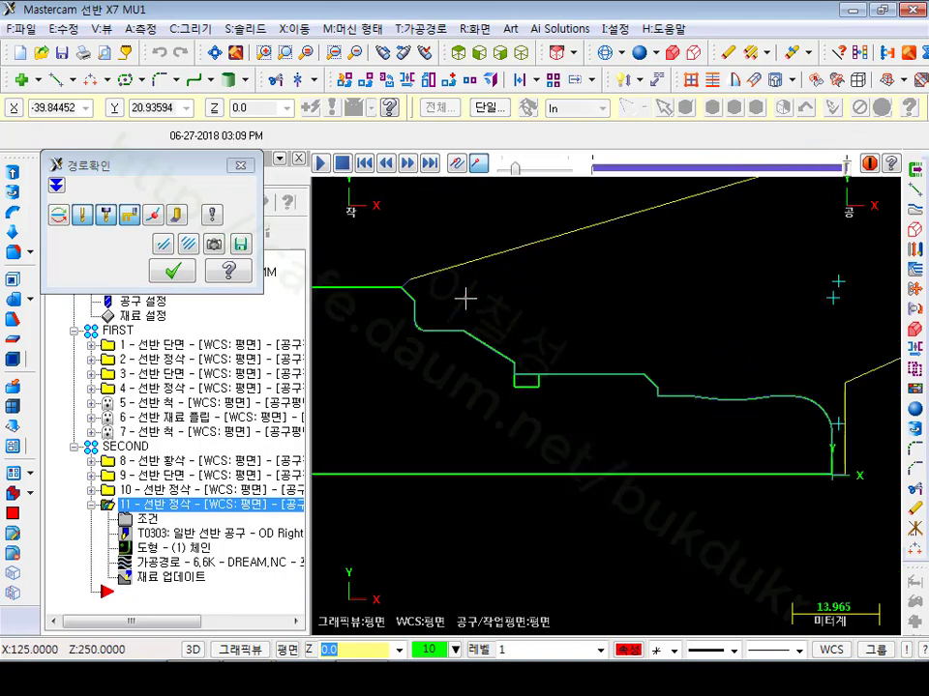
Examine operation 11's finishing path along the concave section, front radius, groove corner and taper, and close the backplot.
scroll(778, 427, up, 5)
scroll(683, 322, up, 7)
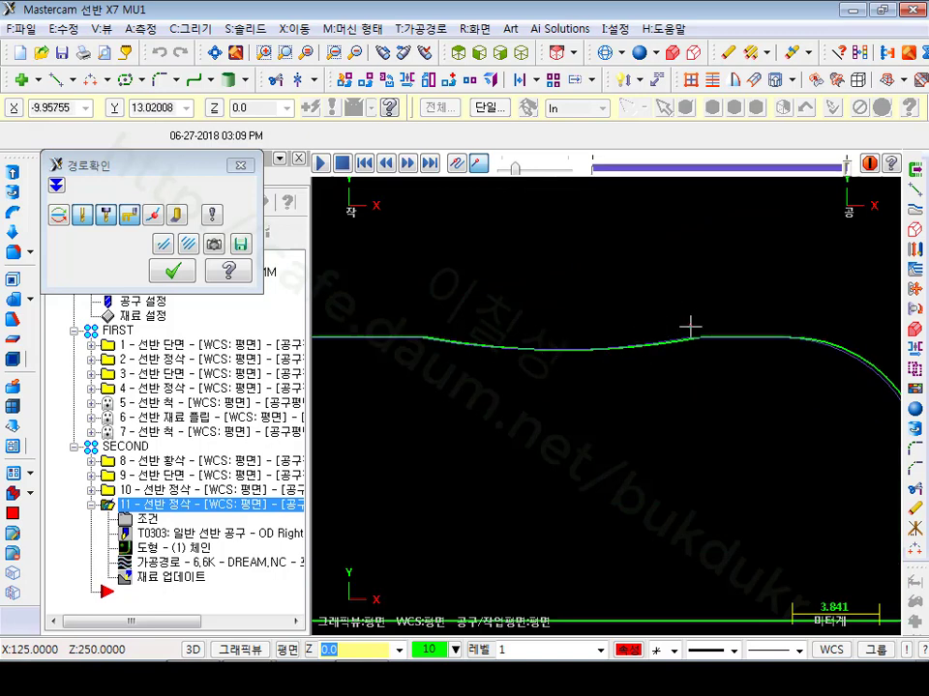
scroll(829, 406, down, 4)
scroll(433, 342, down, 3)
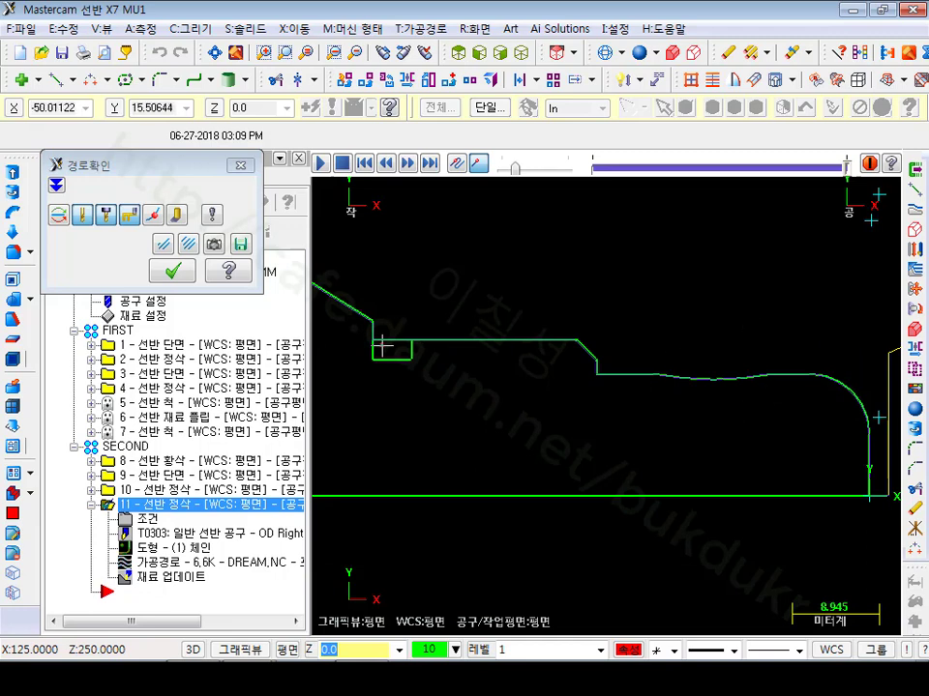
scroll(557, 401, down, 3)
scroll(514, 369, up, 15)
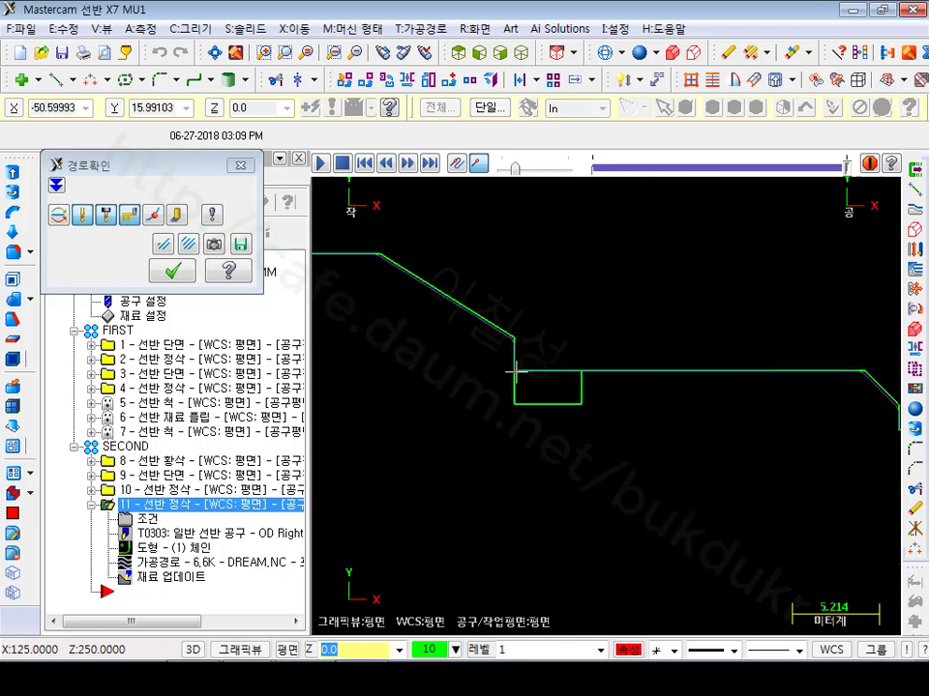
scroll(587, 364, down, 6)
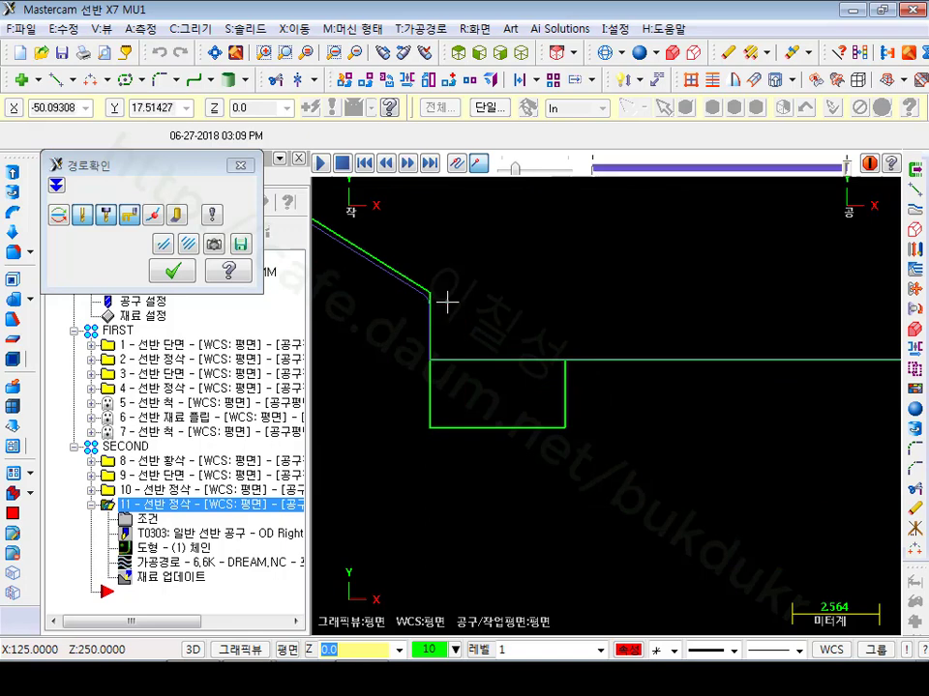
scroll(586, 437, down, 13)
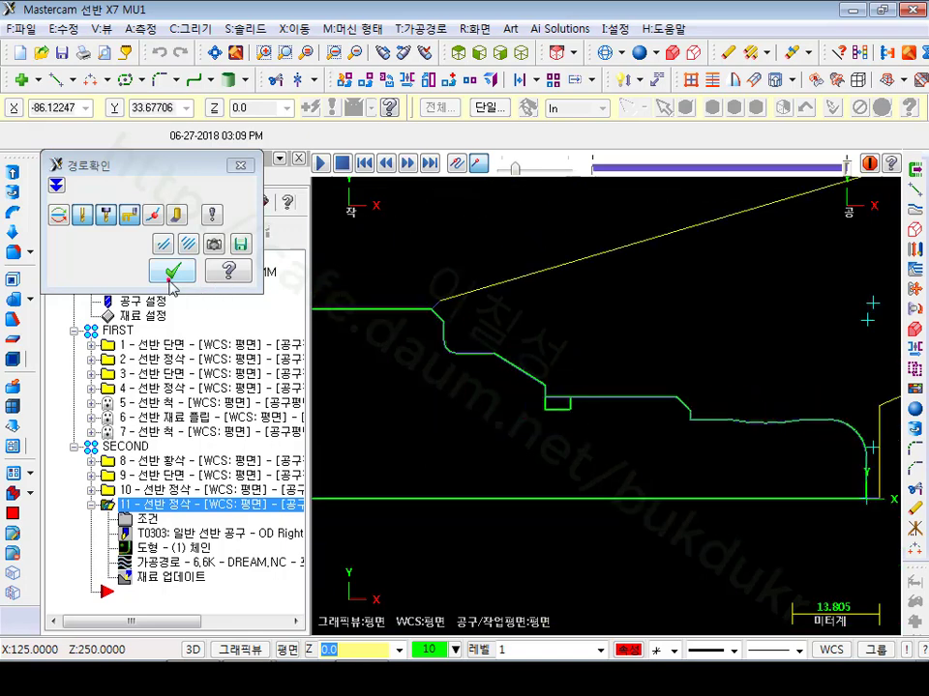
click(171, 275)
scroll(573, 392, down, 1)
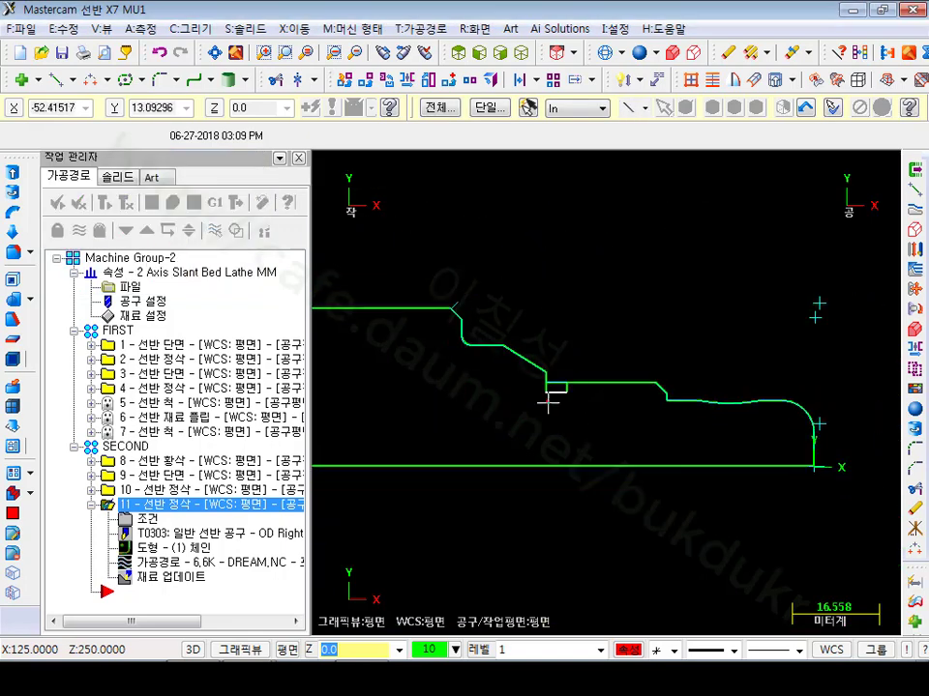
Select every operation in Machine Group-2 and run the full machining verification in Mastercam Simulator.
click(92, 505)
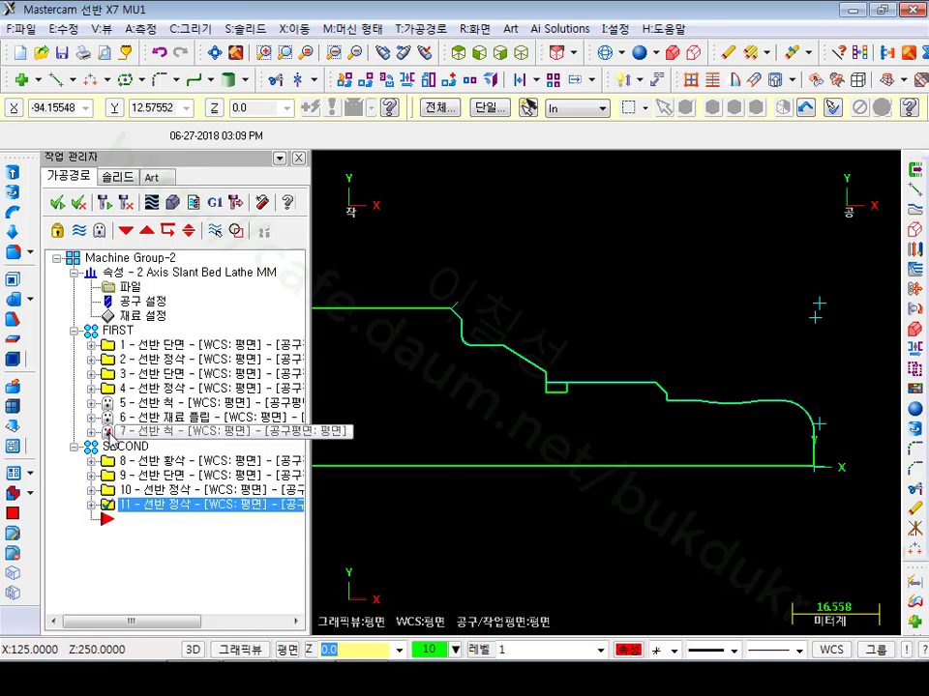
click(137, 261)
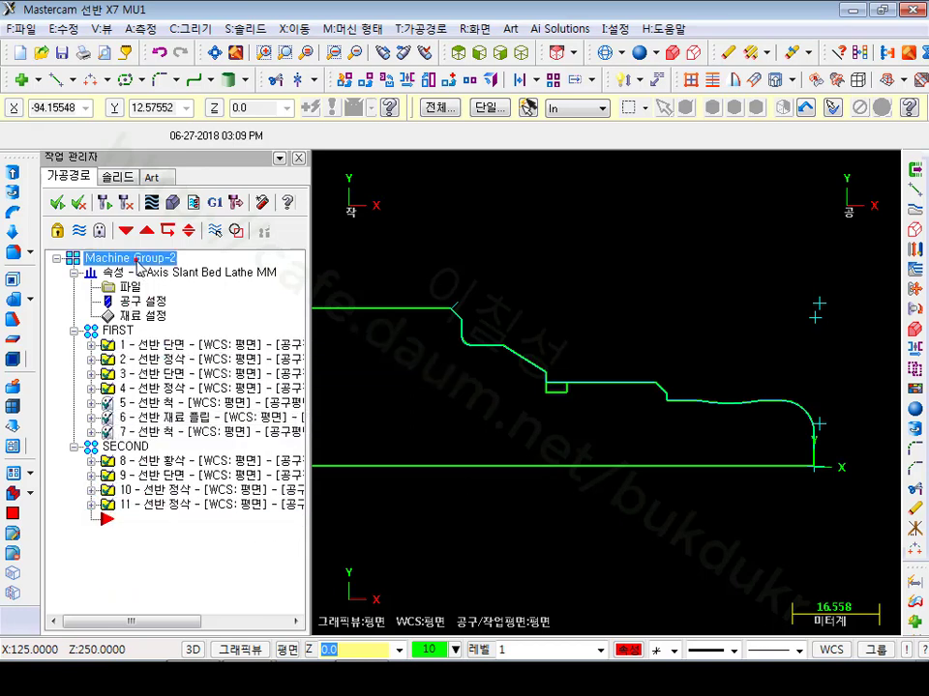
click(177, 201)
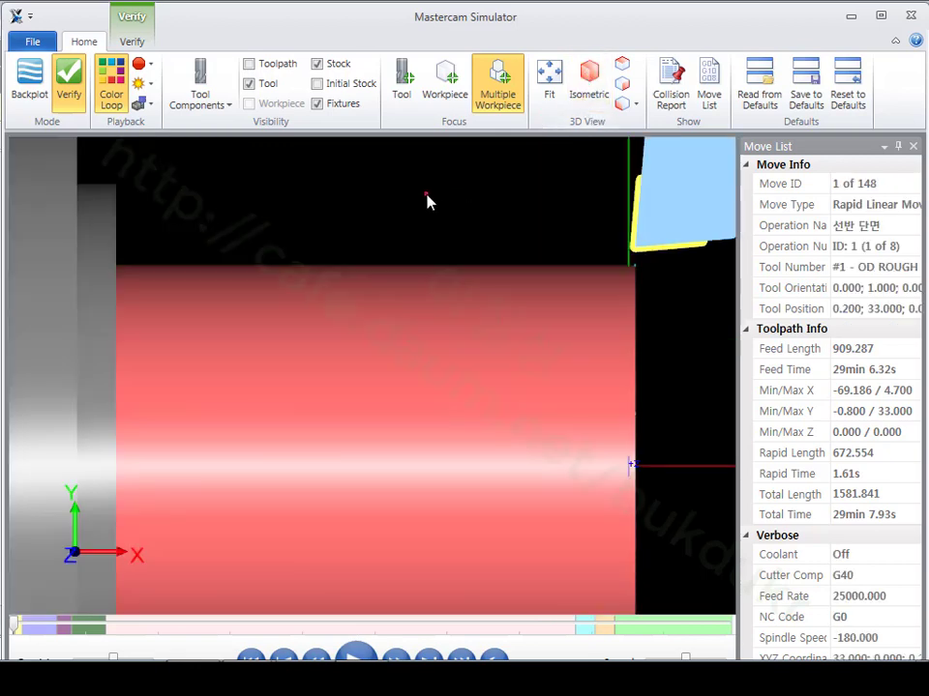
scroll(390, 357, down, 4)
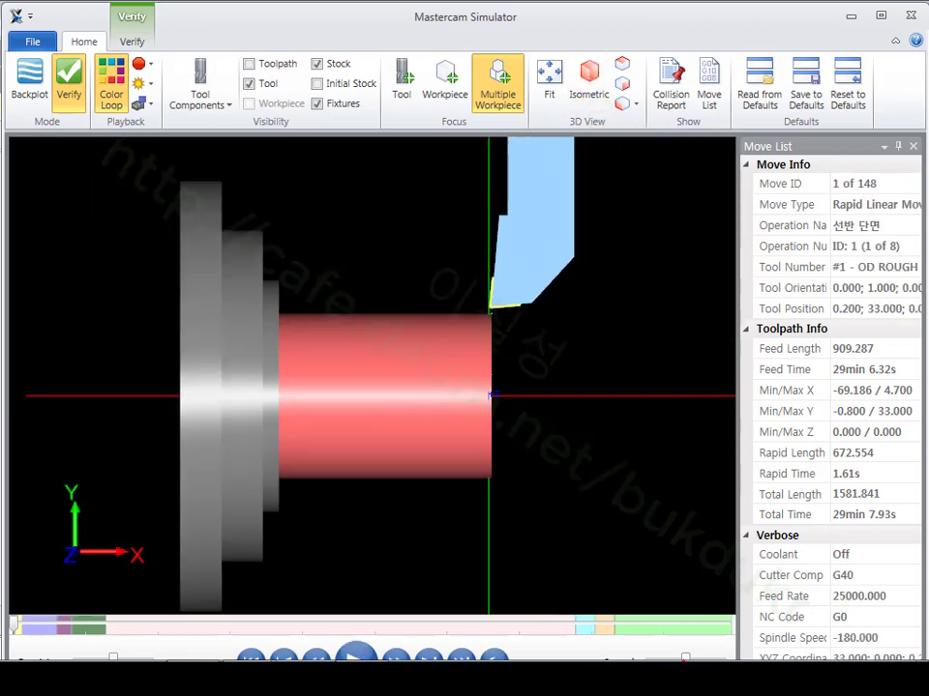
click(357, 658)
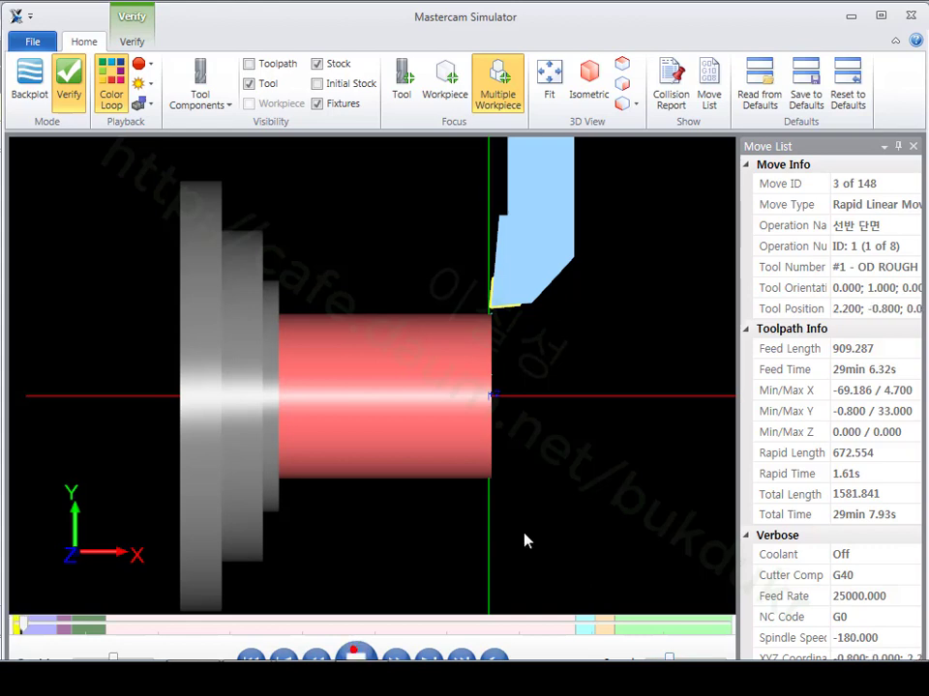
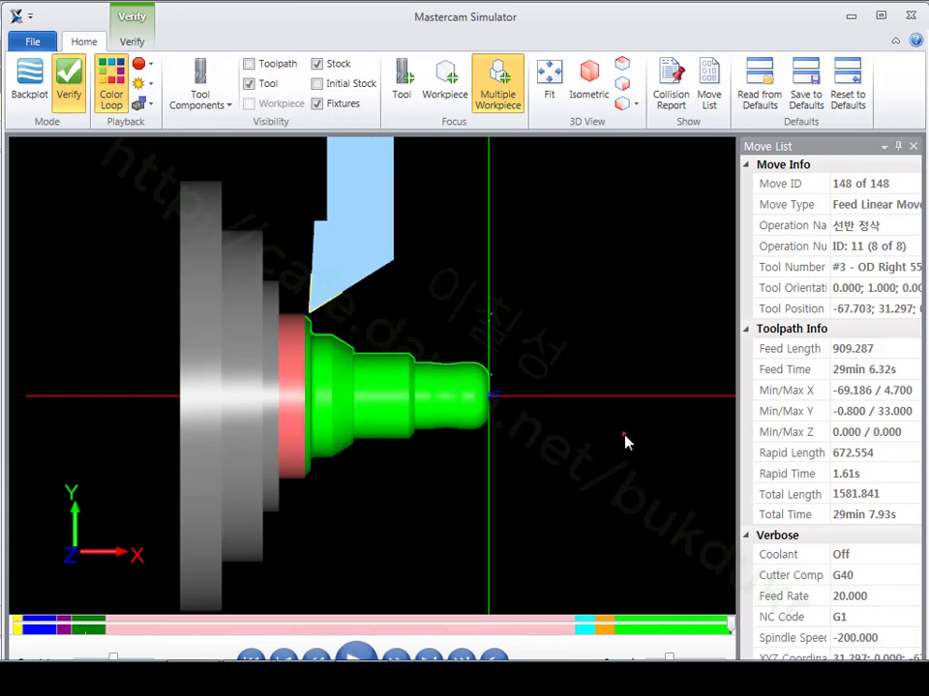
Examine the verified part around the upper chamfer and the remaining uncut stock by the chuck, and leave the simulator.
scroll(433, 375, up, 5)
scroll(631, 369, down, 3)
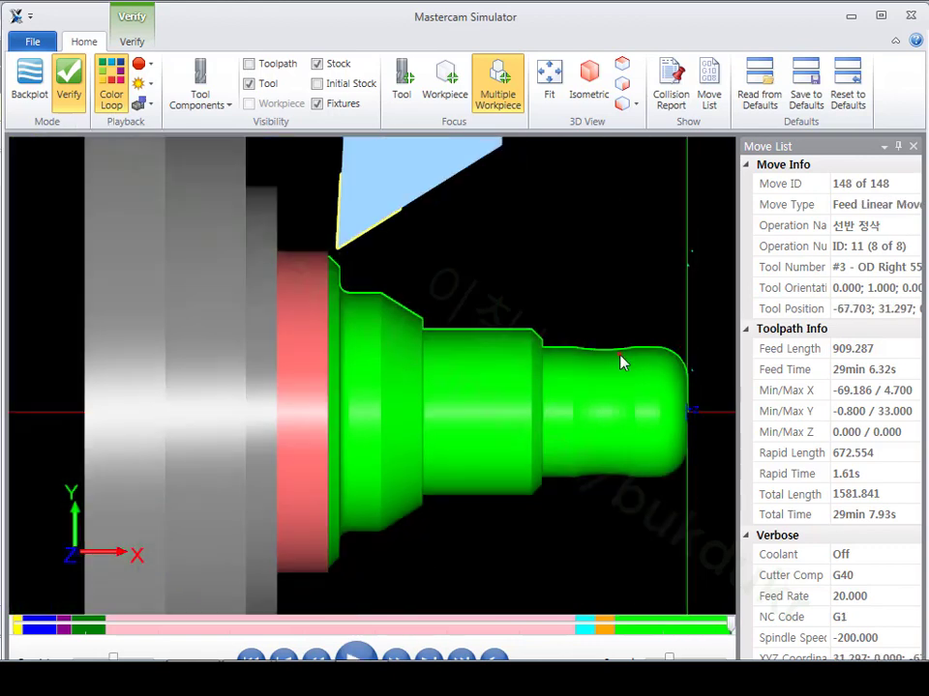
scroll(307, 253, up, 5)
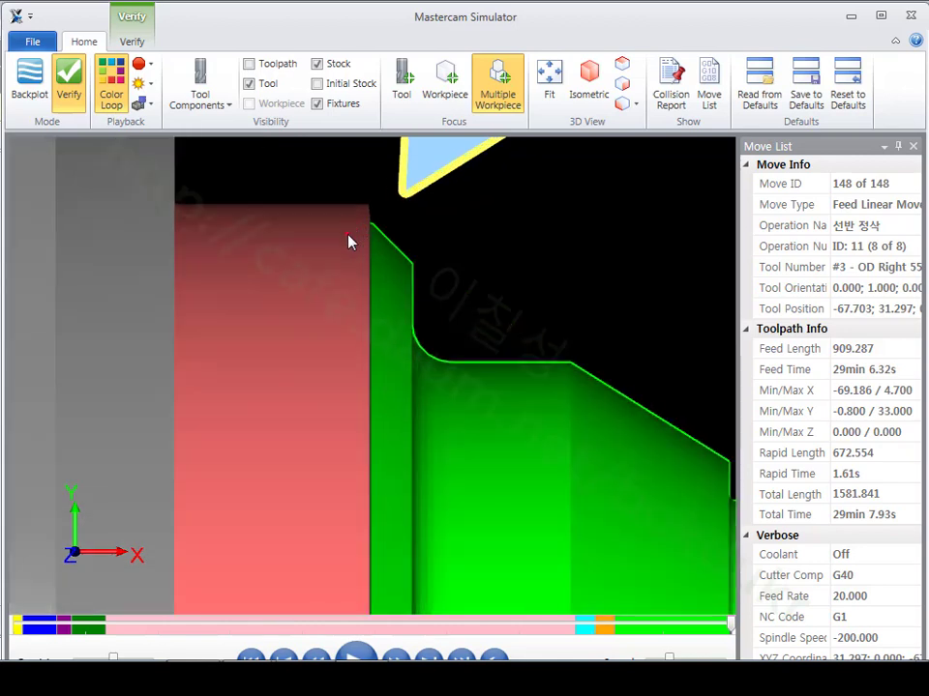
middle_drag(348, 242, 296, 245)
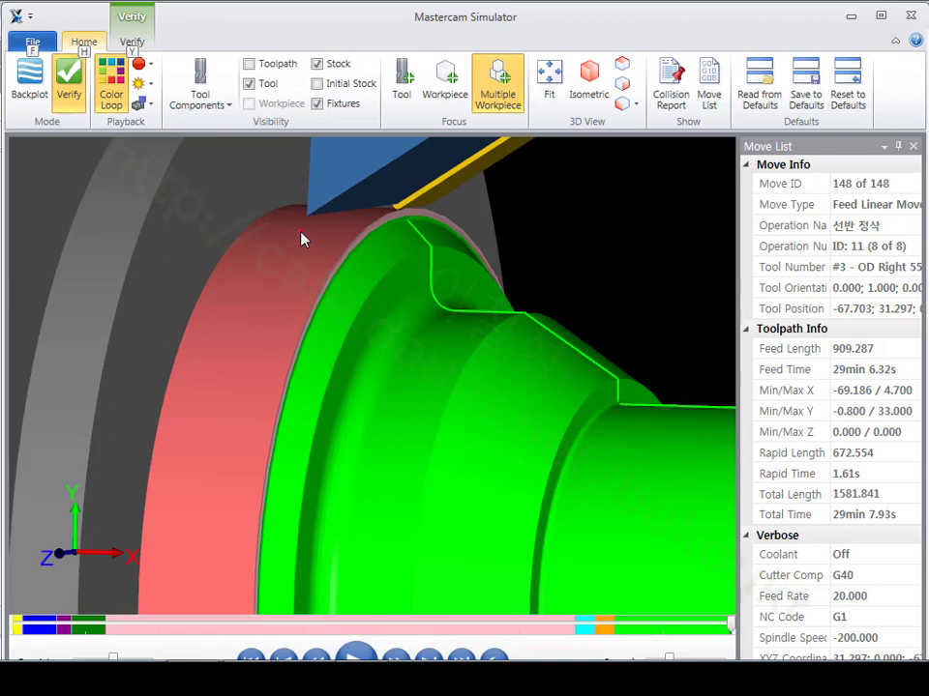
scroll(302, 239, up, 3)
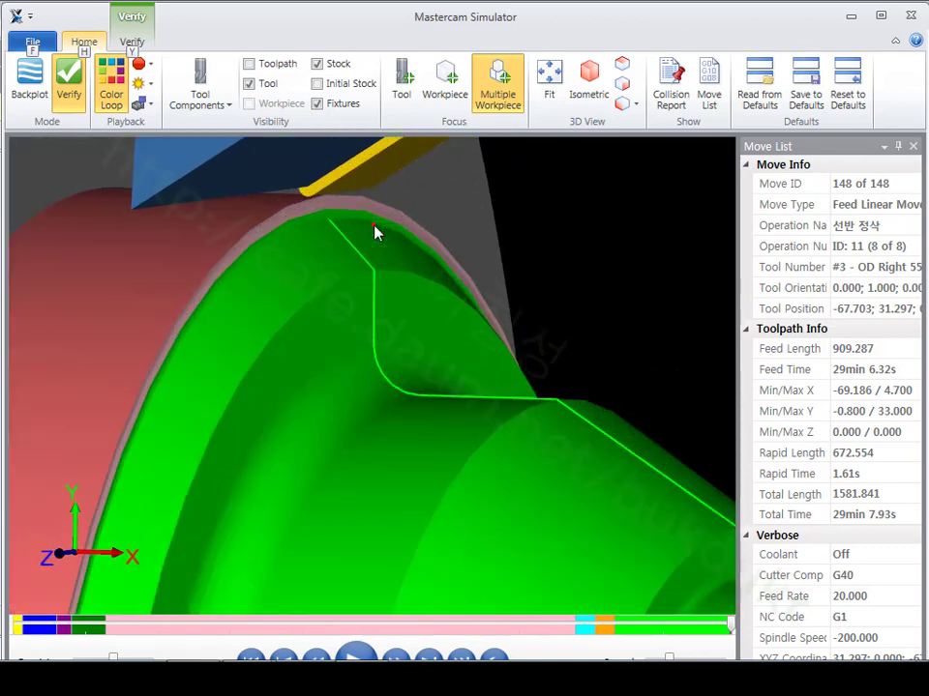
scroll(375, 232, down, 5)
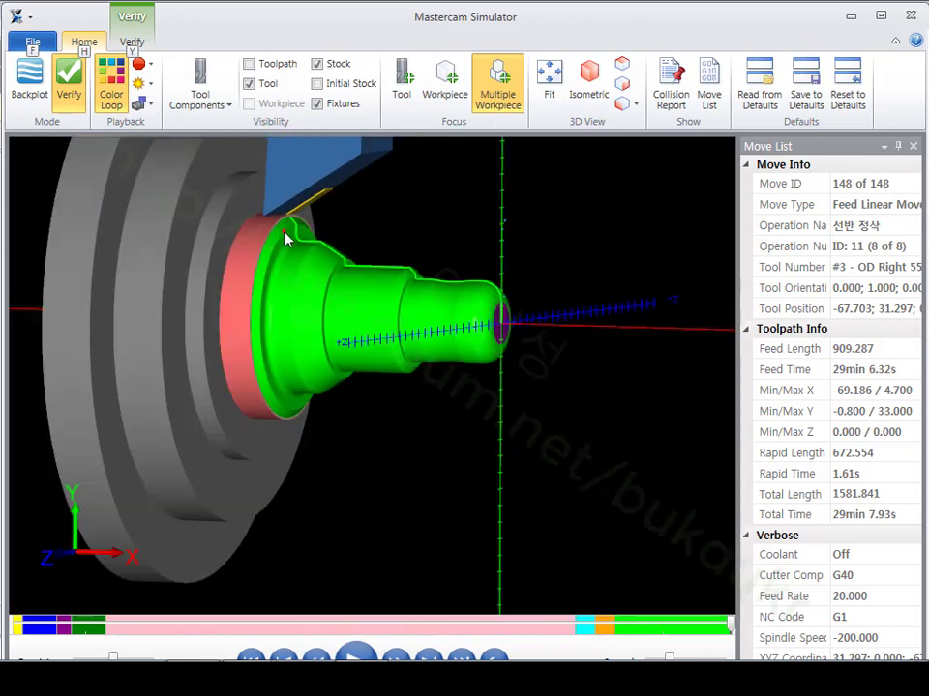
click(851, 17)
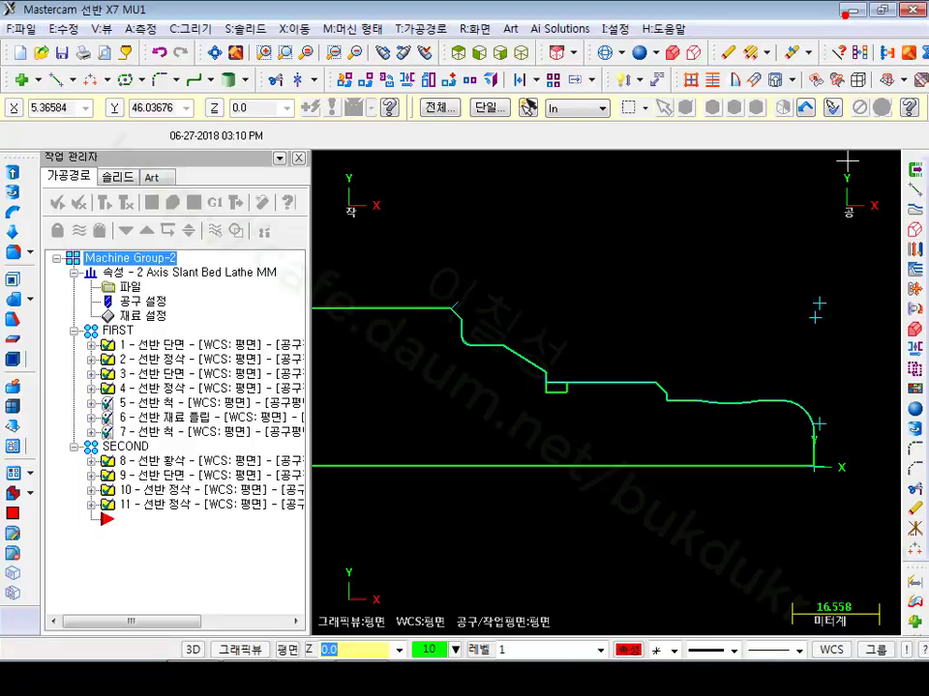
Turn posting back on for the chuck and stock flip operations 5 to 7.
click(121, 403)
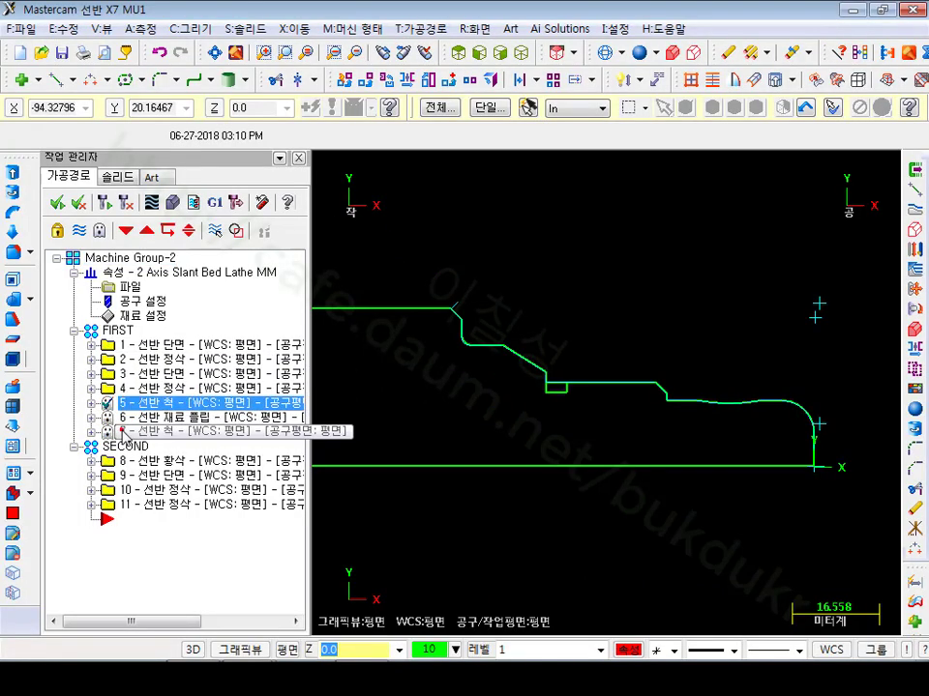
shift+click(123, 433)
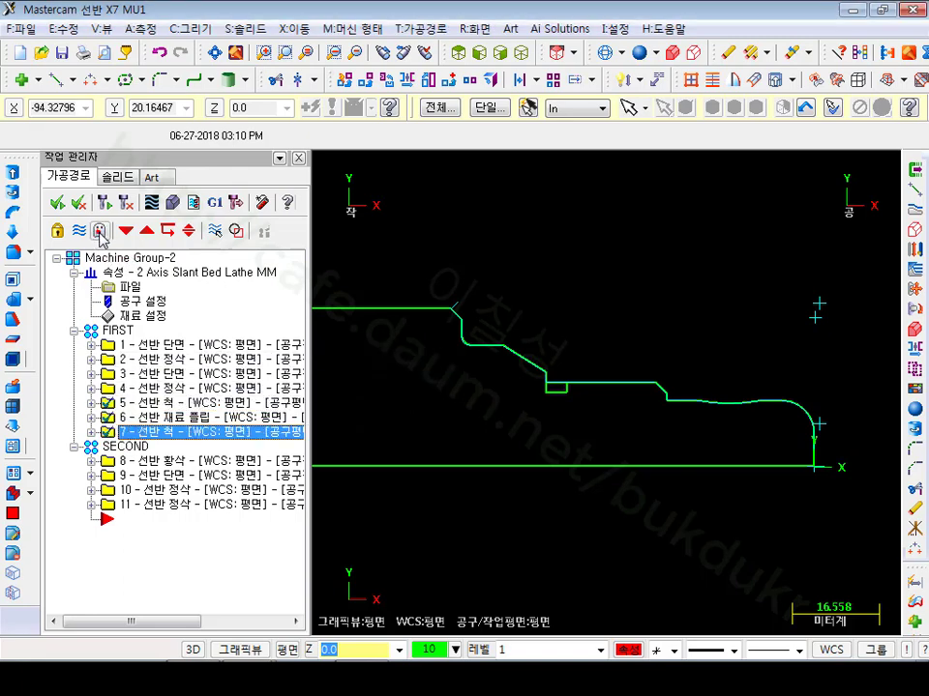
click(114, 330)
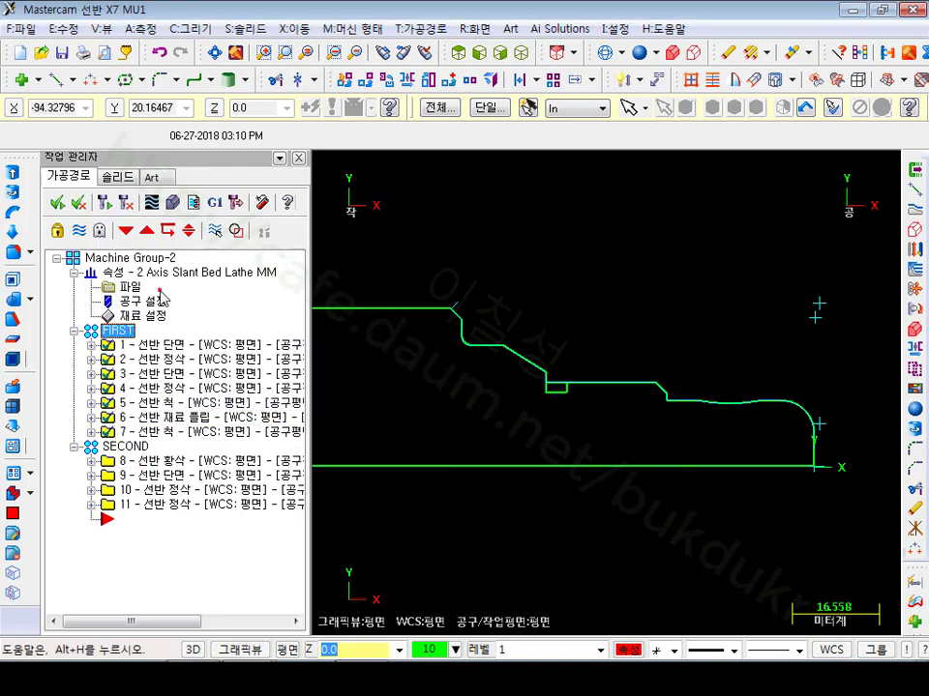
Verify all operations in Machine Group-2 again with translucent fixtures and examine the junction between the first-side and second-side cuts.
click(130, 257)
click(172, 202)
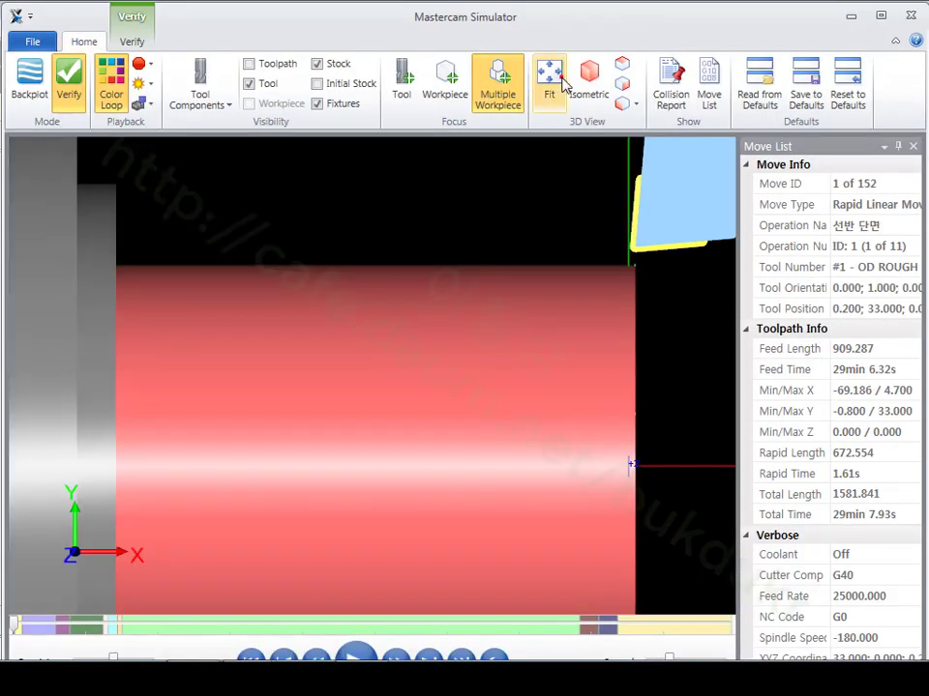
click(337, 104)
scroll(466, 387, down, 3)
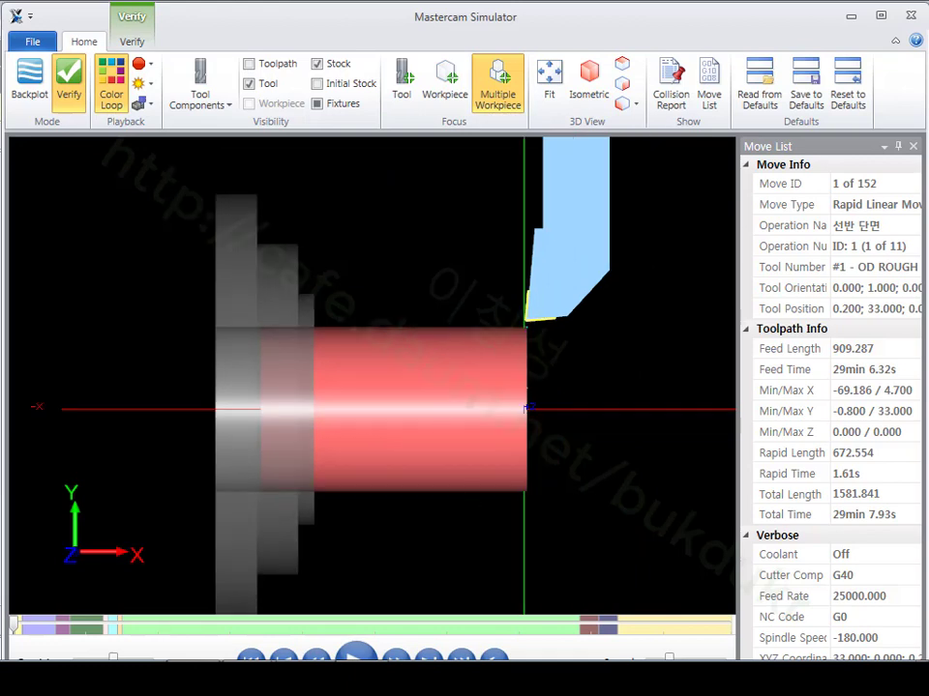
click(356, 658)
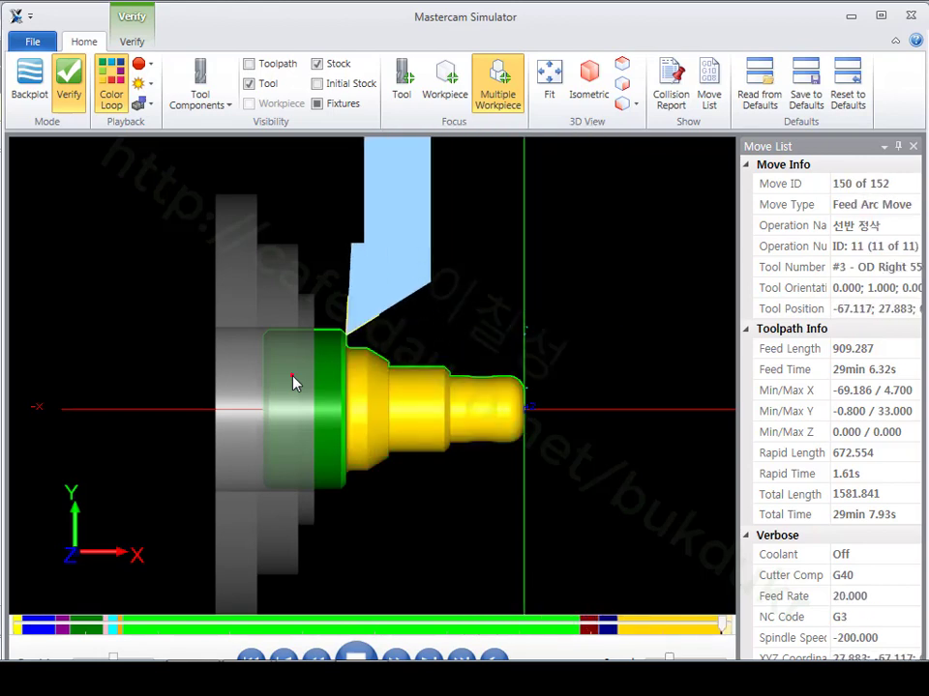
scroll(306, 348, up, 5)
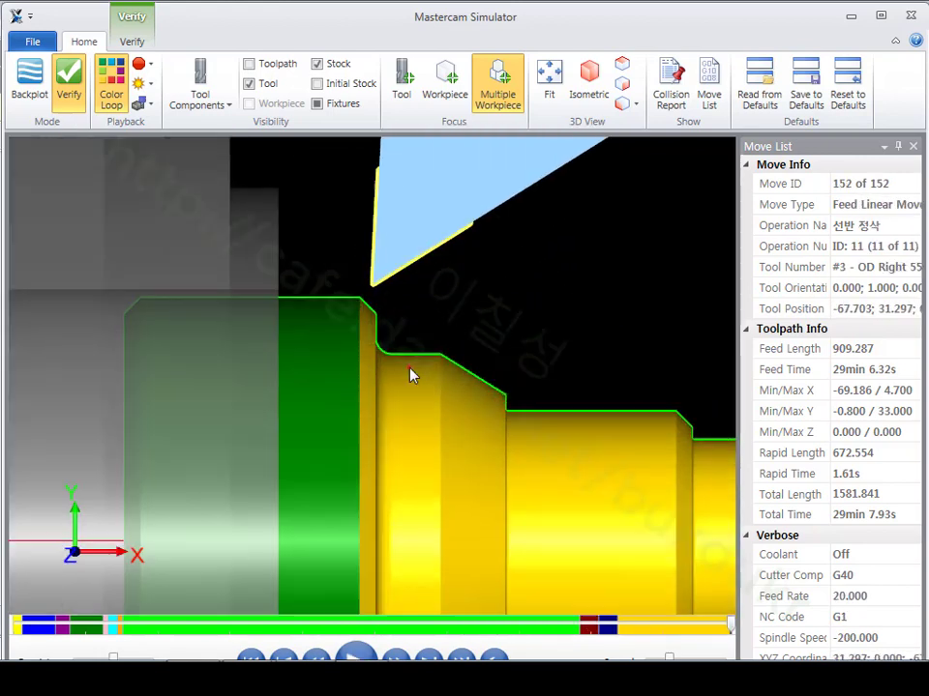
scroll(336, 345, up, 3)
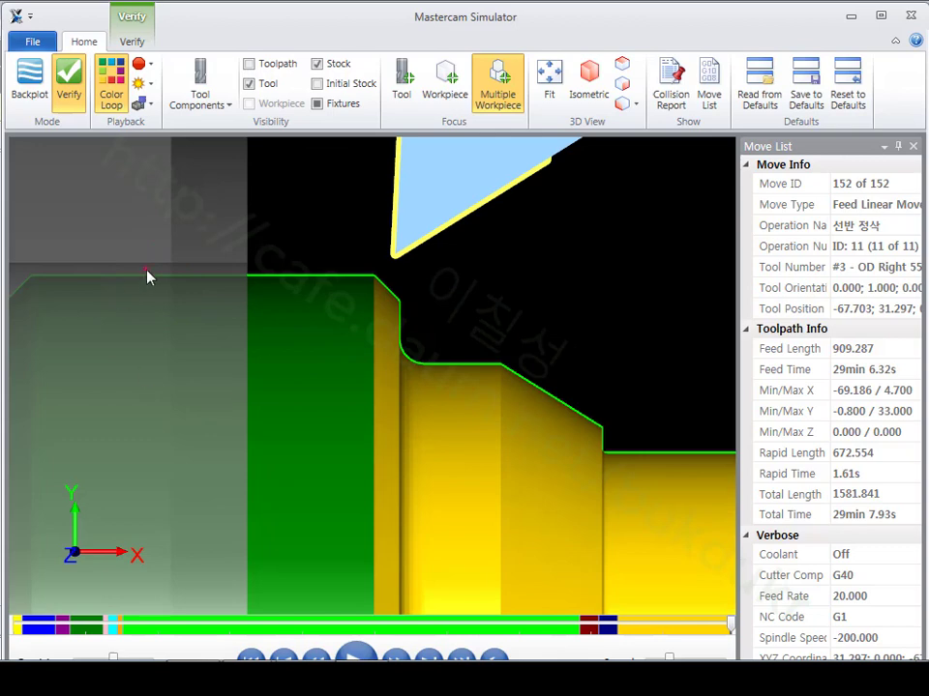
drag(123, 320, 106, 426)
mouse_move(143, 470)
mouse_down()
mouse_move(105, 293)
mouse_move(147, 456)
mouse_up()
mouse_move(603, 394)
mouse_down()
mouse_move(639, 397)
mouse_move(672, 425)
mouse_up()
mouse_move(657, 491)
mouse_down()
mouse_move(698, 398)
mouse_move(667, 500)
mouse_up()
mouse_move(354, 286)
mouse_down()
mouse_move(344, 293)
mouse_move(391, 297)
mouse_up()
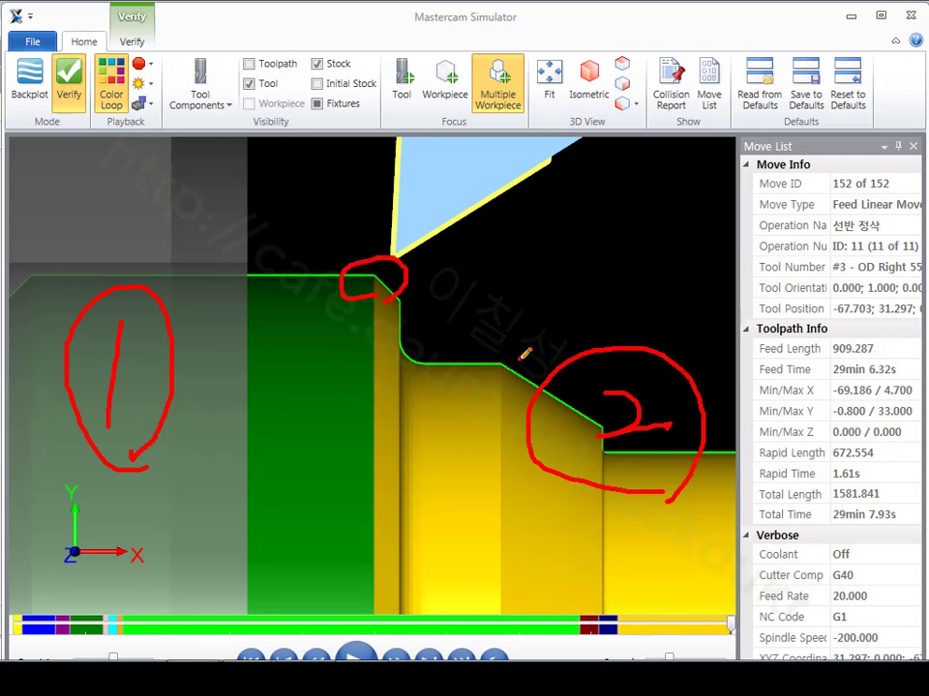
right_click(520, 298)
click(561, 495)
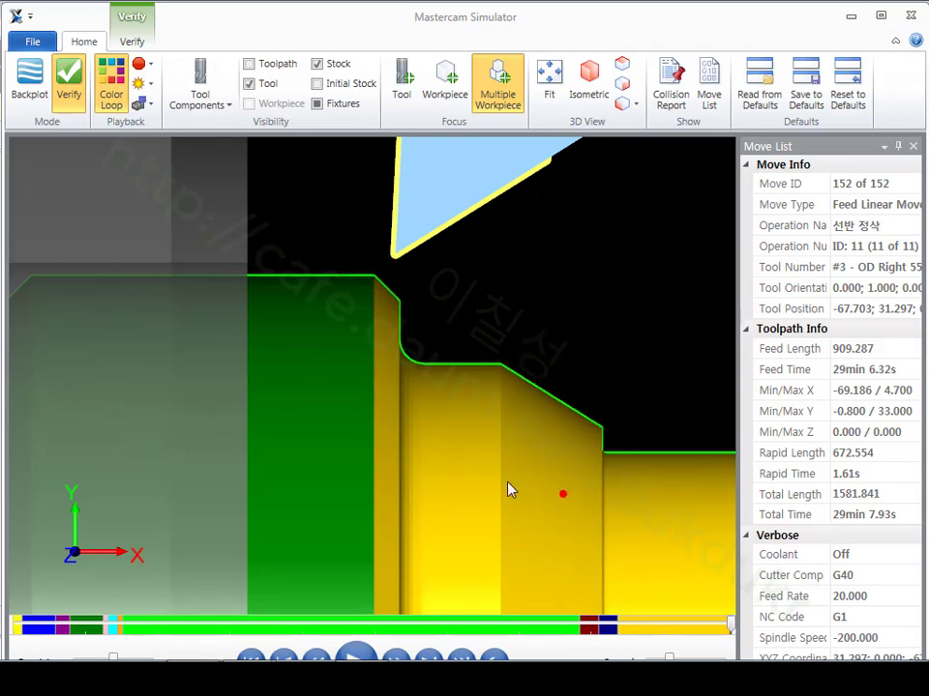
Close the simulator and dimension the groove's width, placing the dimension below the groove floor.
scroll(350, 321, down, 3)
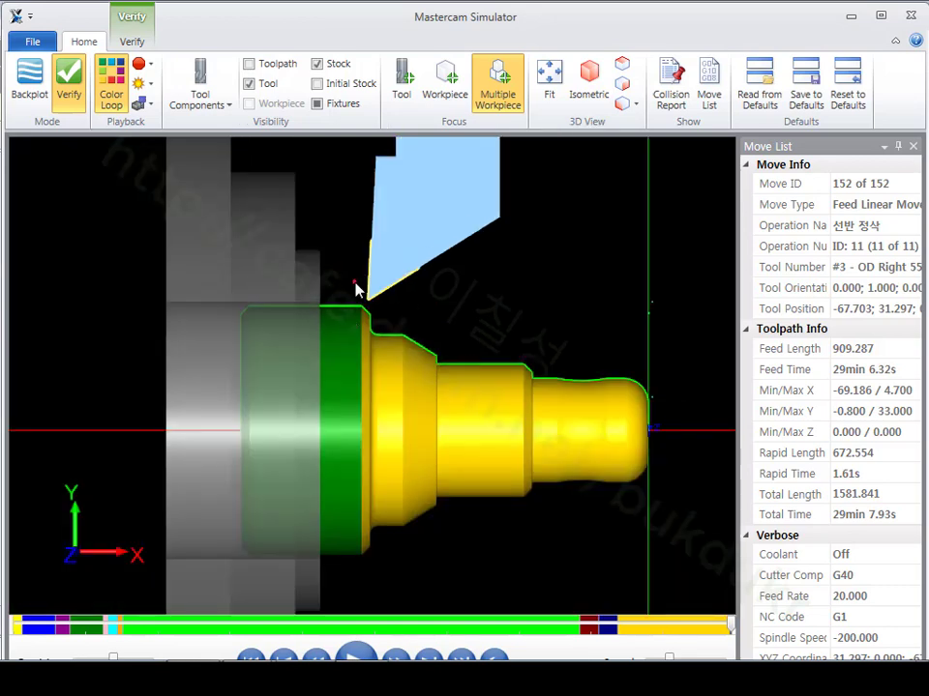
key(alt+F4)
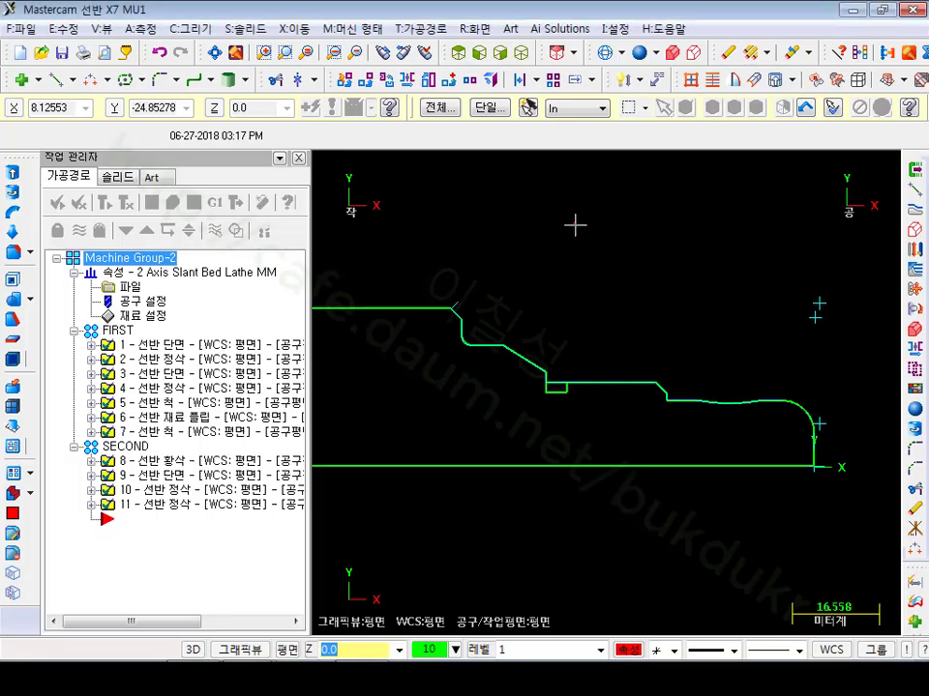
scroll(627, 327, up, 5)
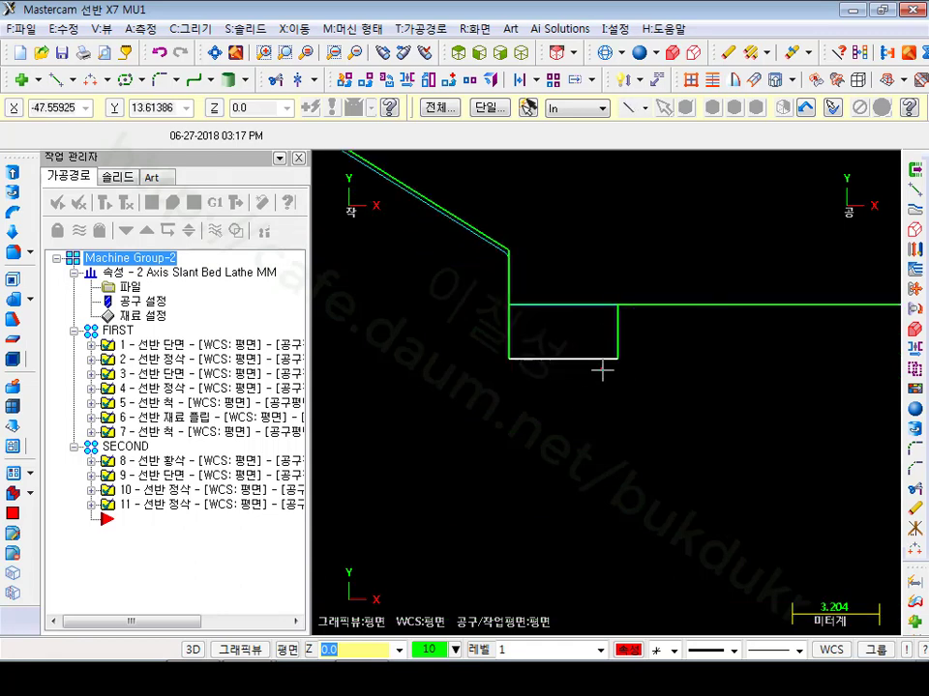
click(620, 92)
click(594, 358)
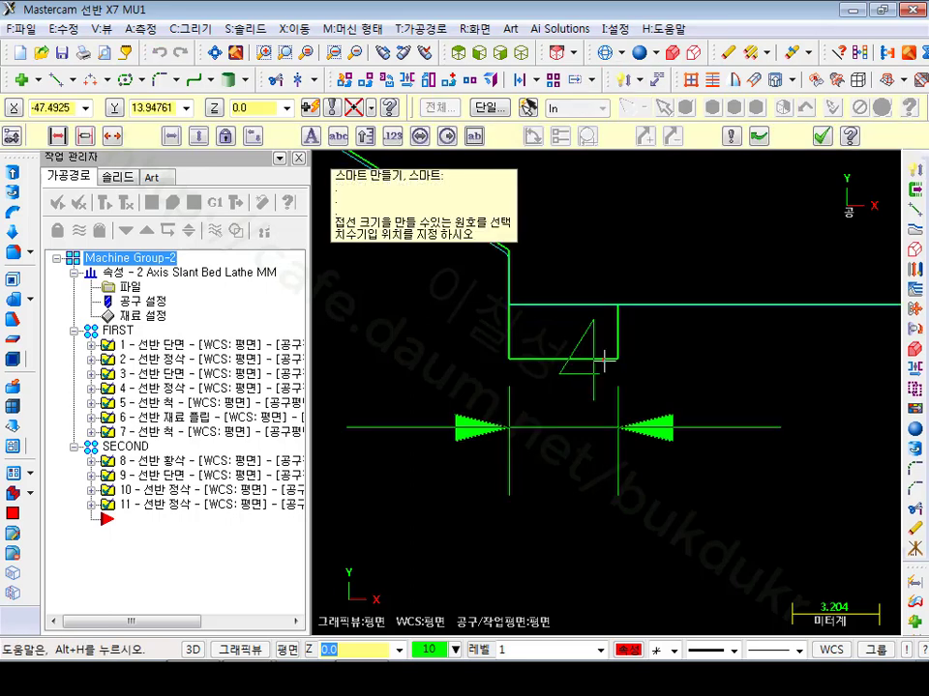
click(607, 447)
scroll(607, 447, down, 1)
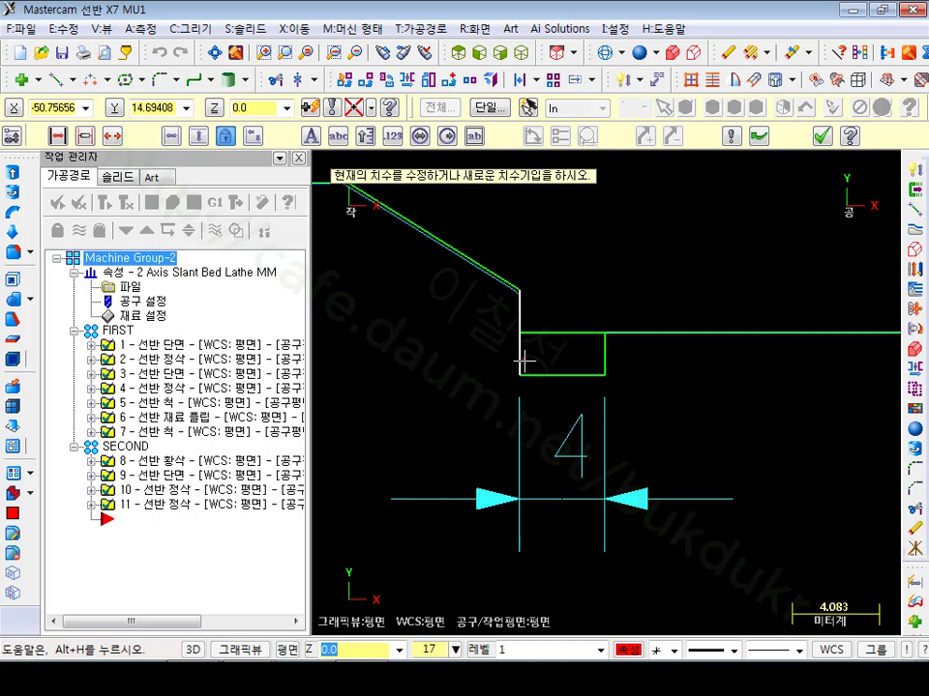
click(821, 136)
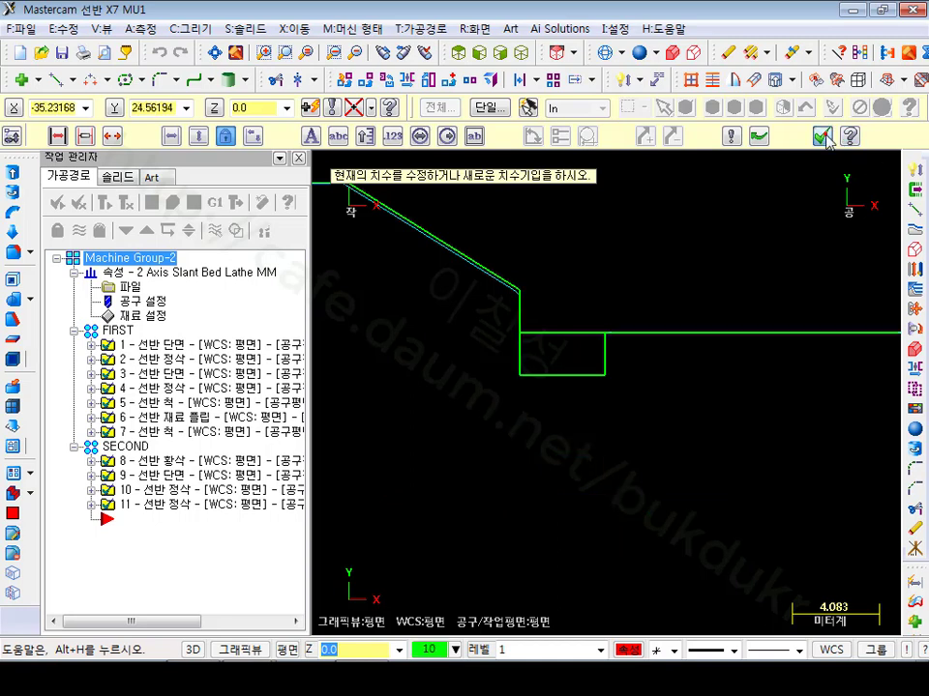
Create a lathe groove toolpath defined by two points, from the groove floor's corner away from the shoulder to the shoulder's upper corner.
click(433, 28)
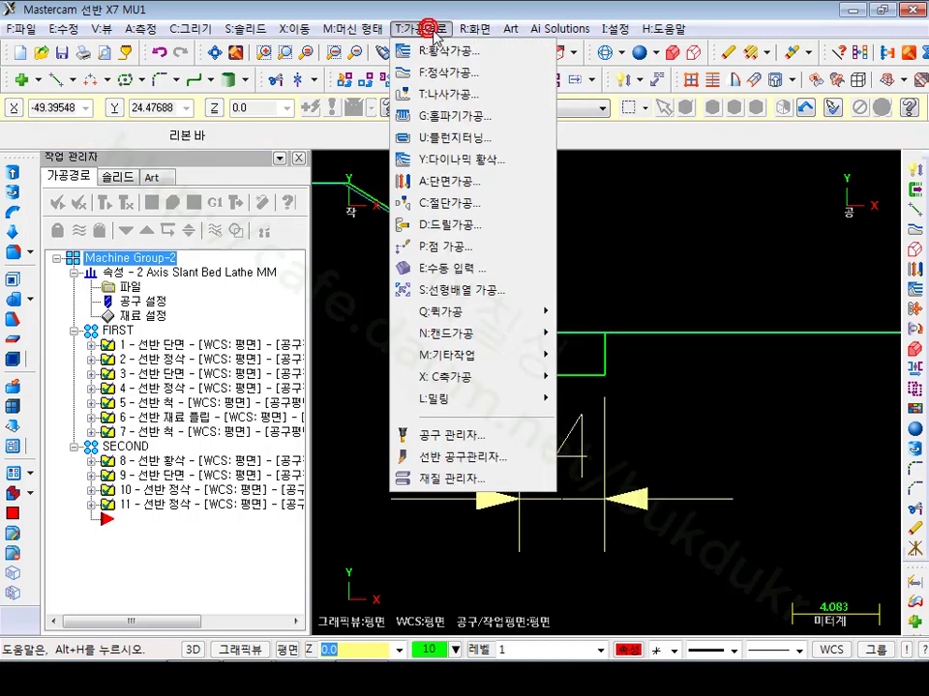
click(454, 116)
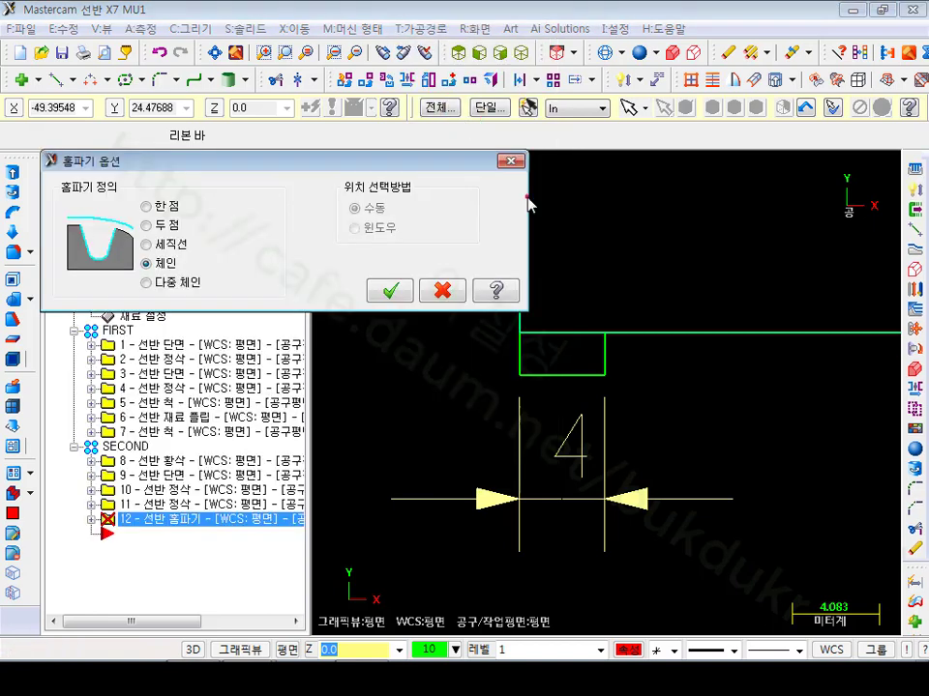
drag(132, 167, 334, 58)
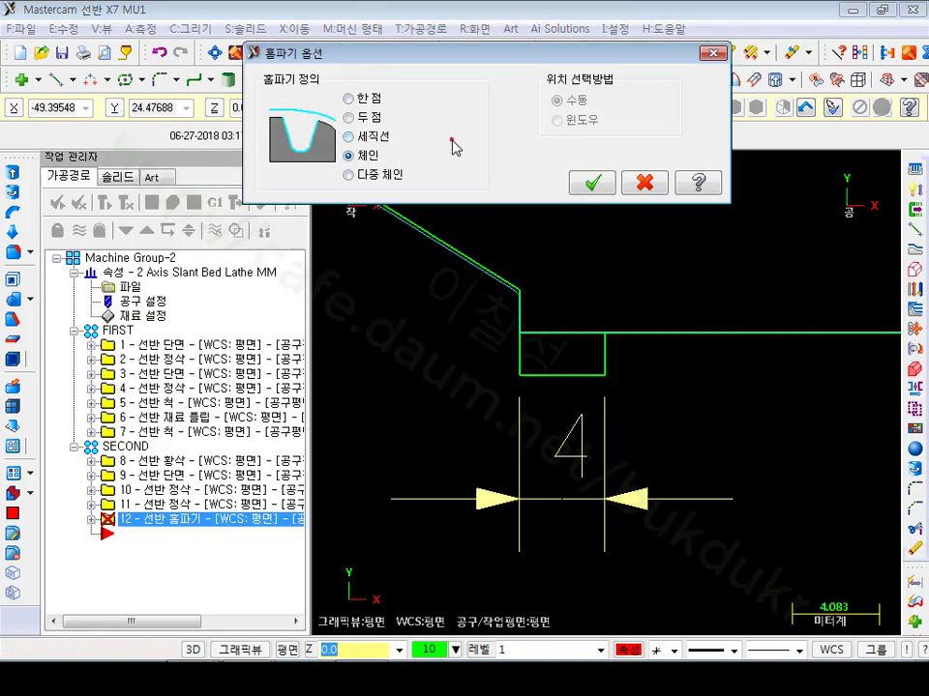
click(350, 116)
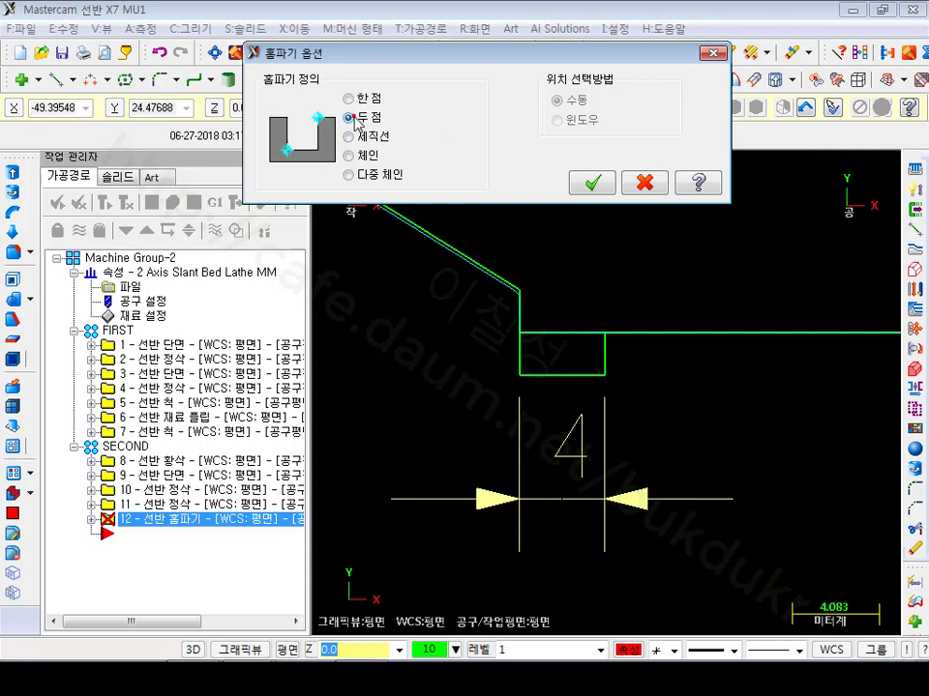
click(593, 184)
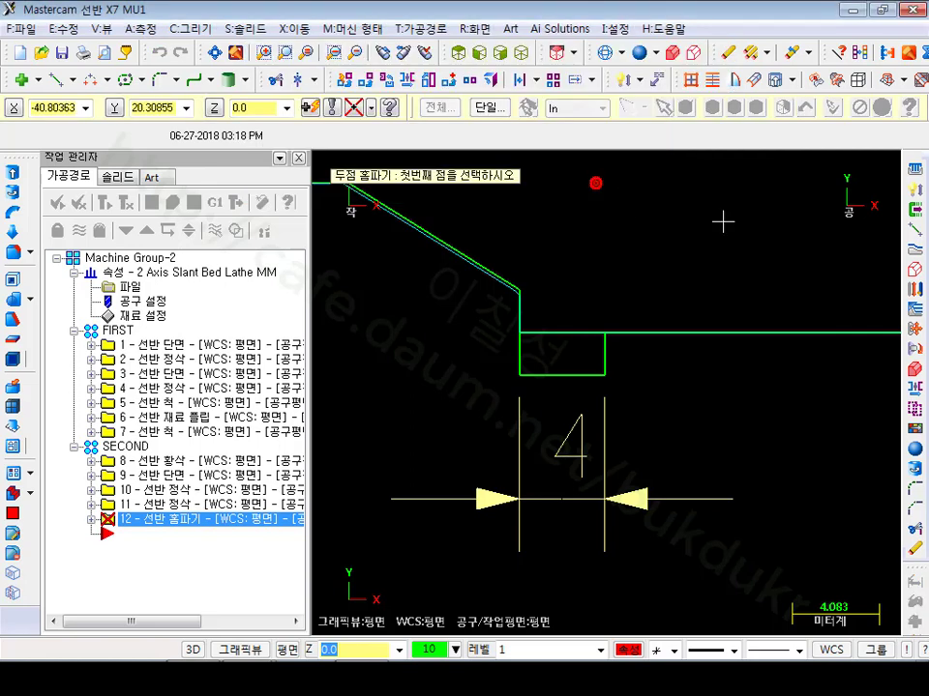
click(604, 373)
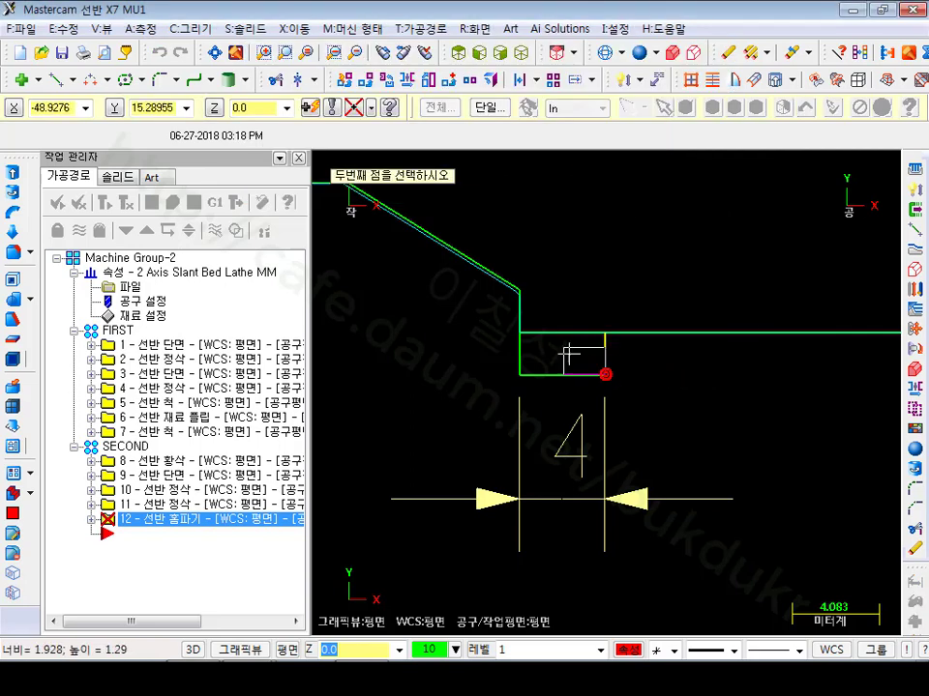
click(522, 293)
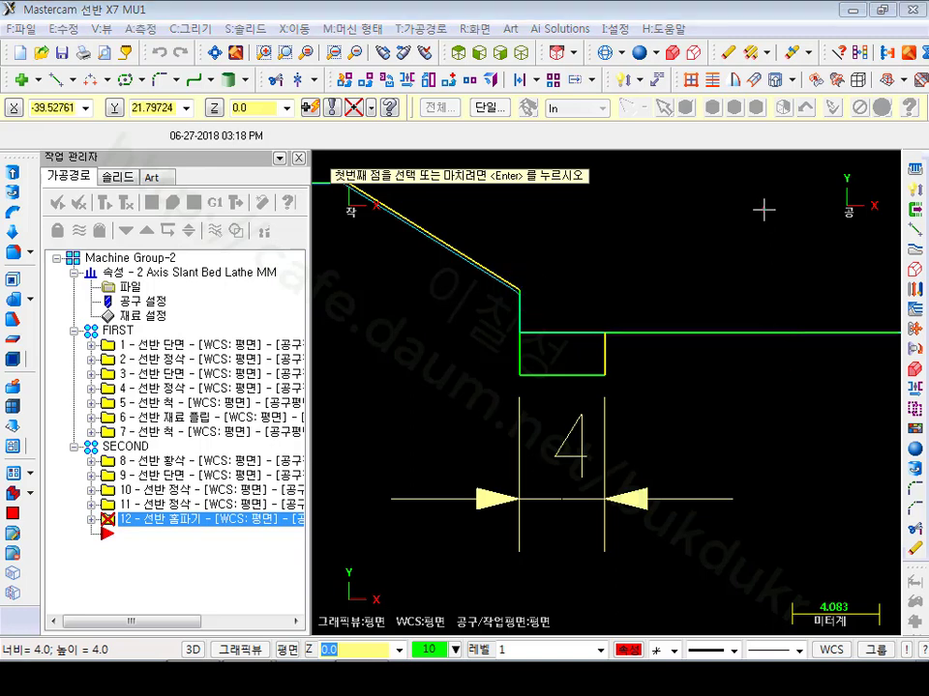
key(Return)
Select the T4747 OD GROOVE RIGHT - NARROW tool for the groove operation and open its definition.
drag(330, 161, 579, 30)
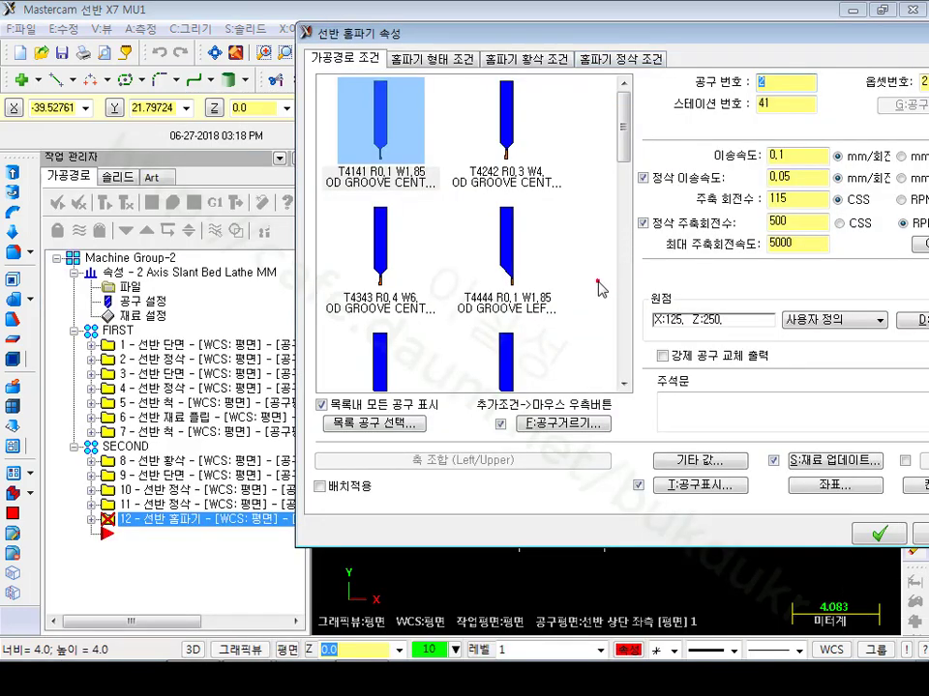
scroll(623, 102, down, 2)
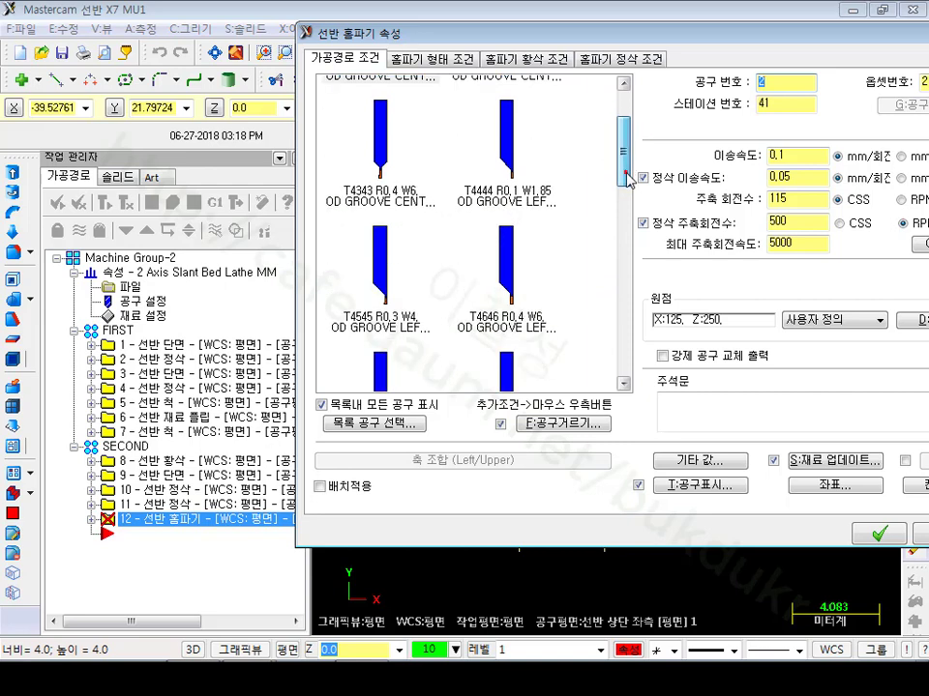
scroll(626, 179, down, 3)
scroll(627, 179, up, 2)
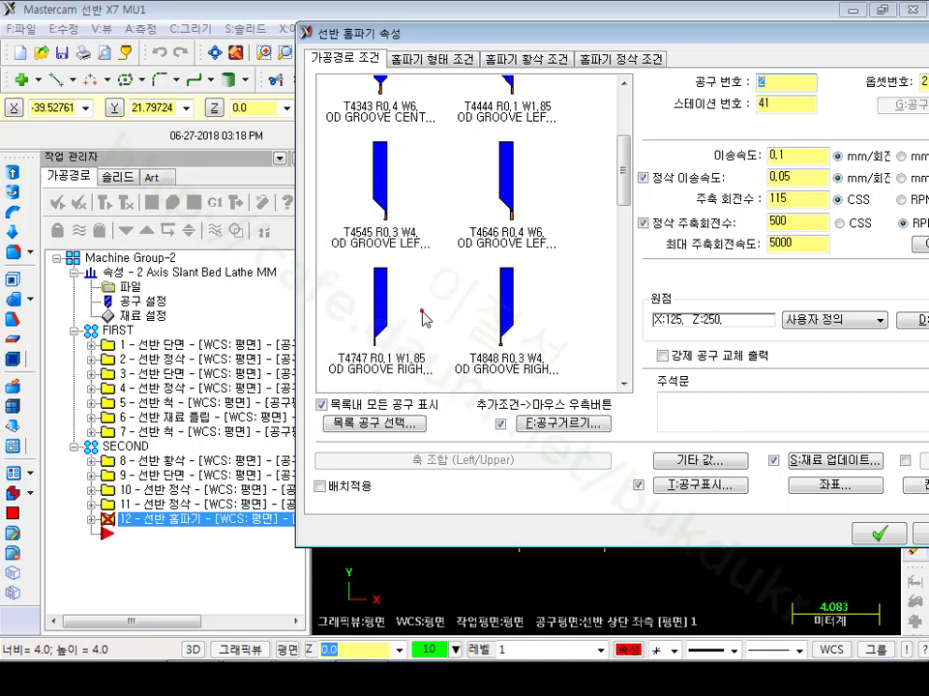
mouse_move(412, 319)
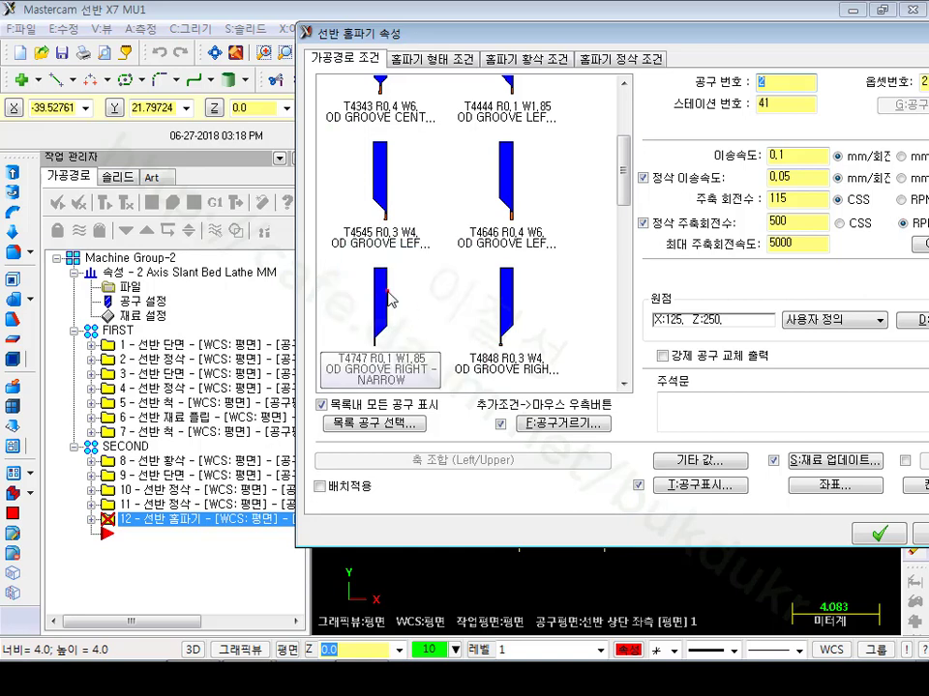
mouse_move(390, 300)
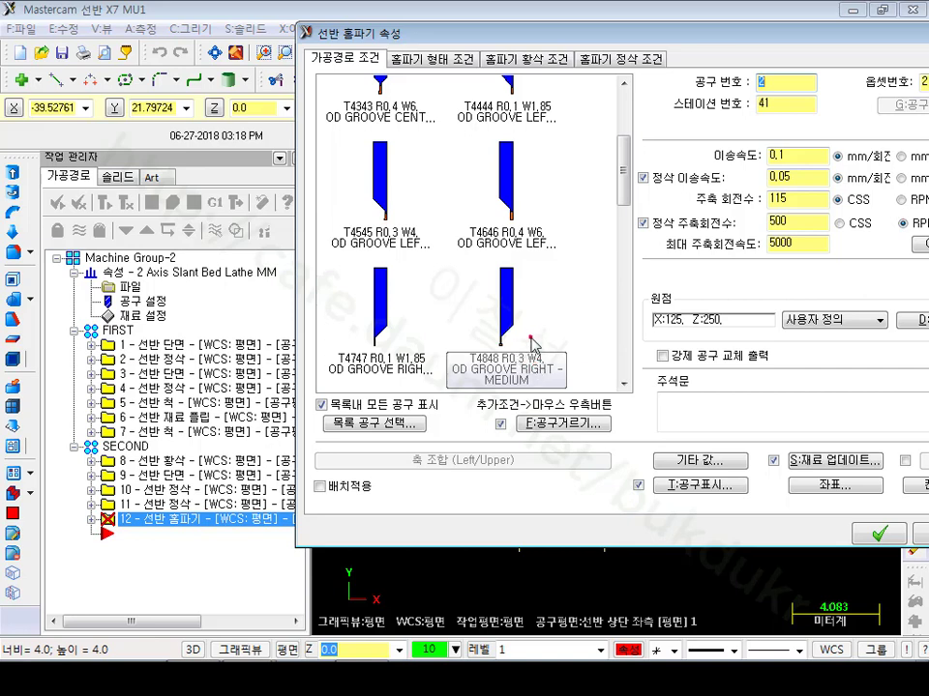
scroll(564, 301, down, 3)
scroll(564, 301, up, 1)
mouse_move(568, 305)
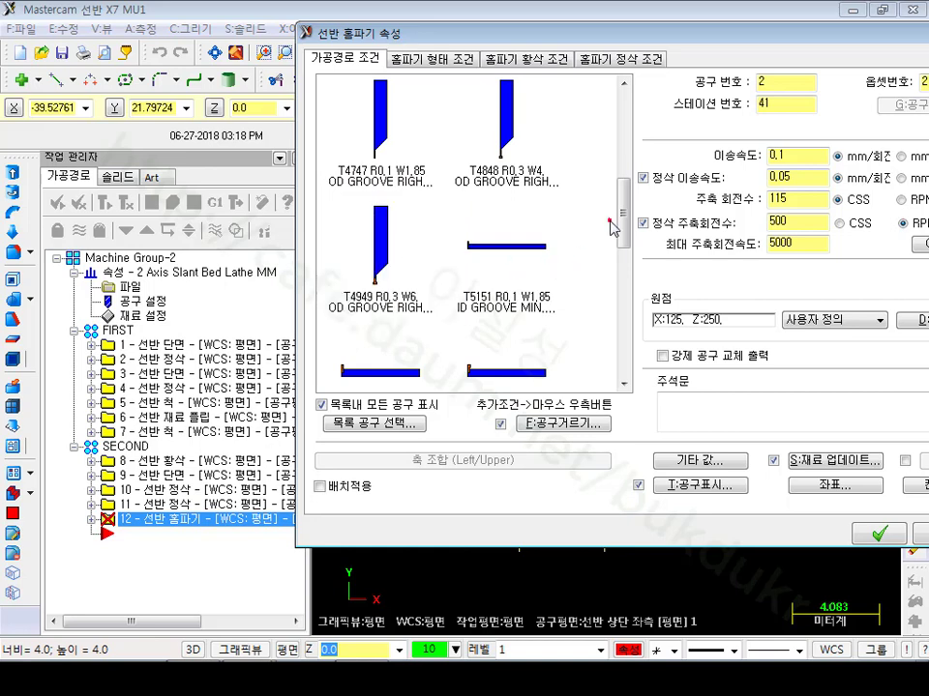
drag(625, 217, 626, 177)
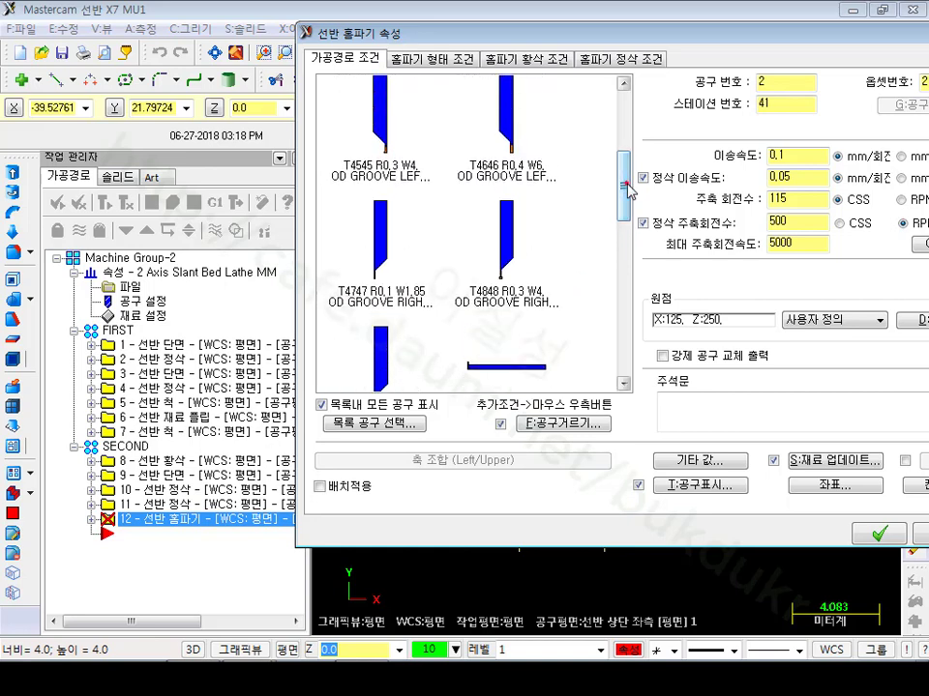
click(385, 259)
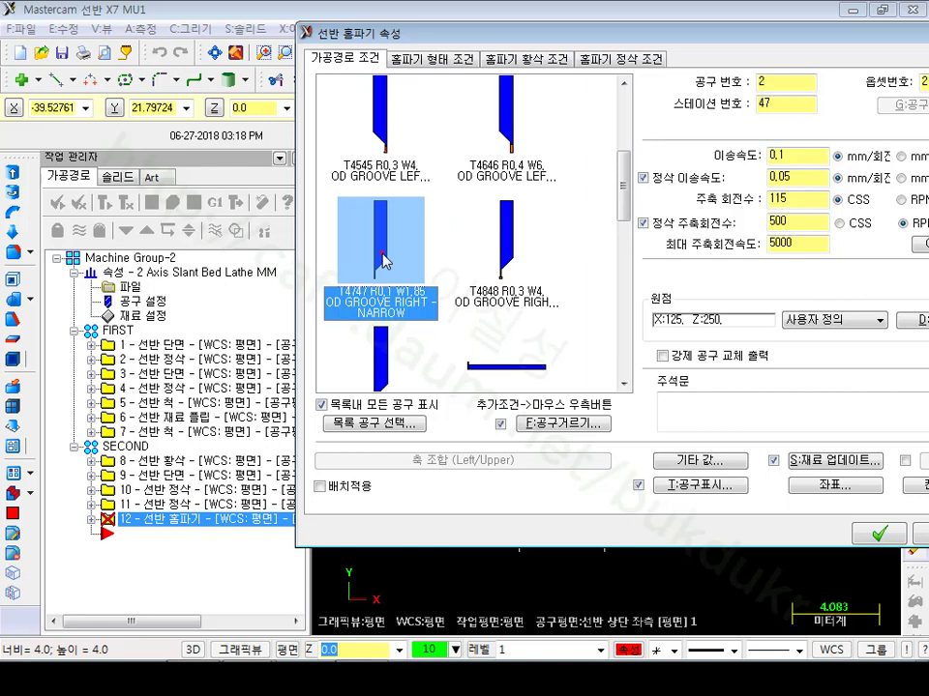
mouse_move(386, 261)
double_click(385, 259)
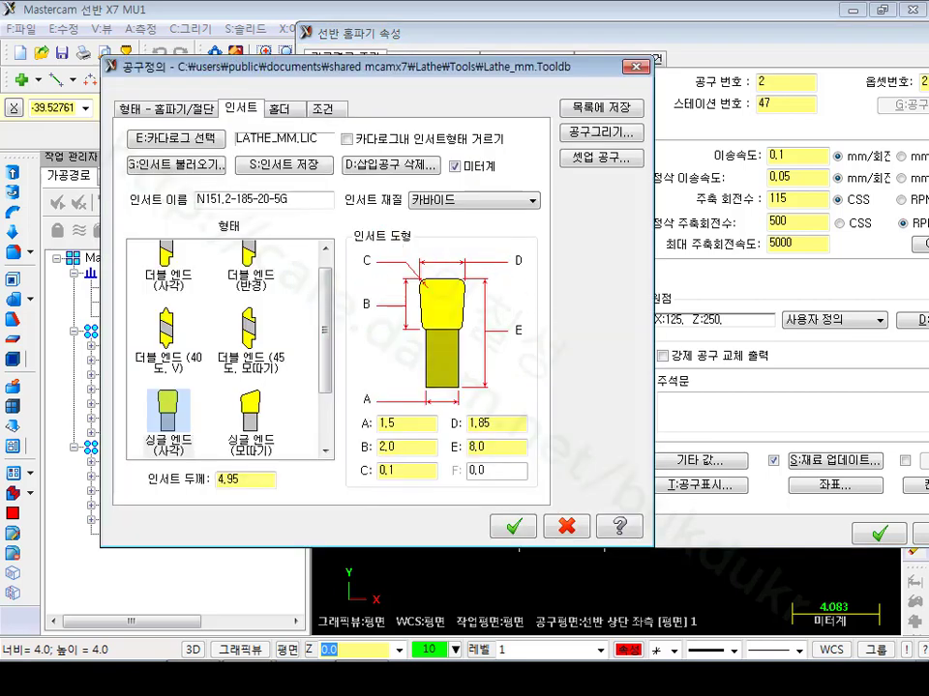
mouse_move(435, 310)
mouse_down()
mouse_move(385, 262)
mouse_move(527, 221)
mouse_move(526, 290)
mouse_move(437, 315)
mouse_up()
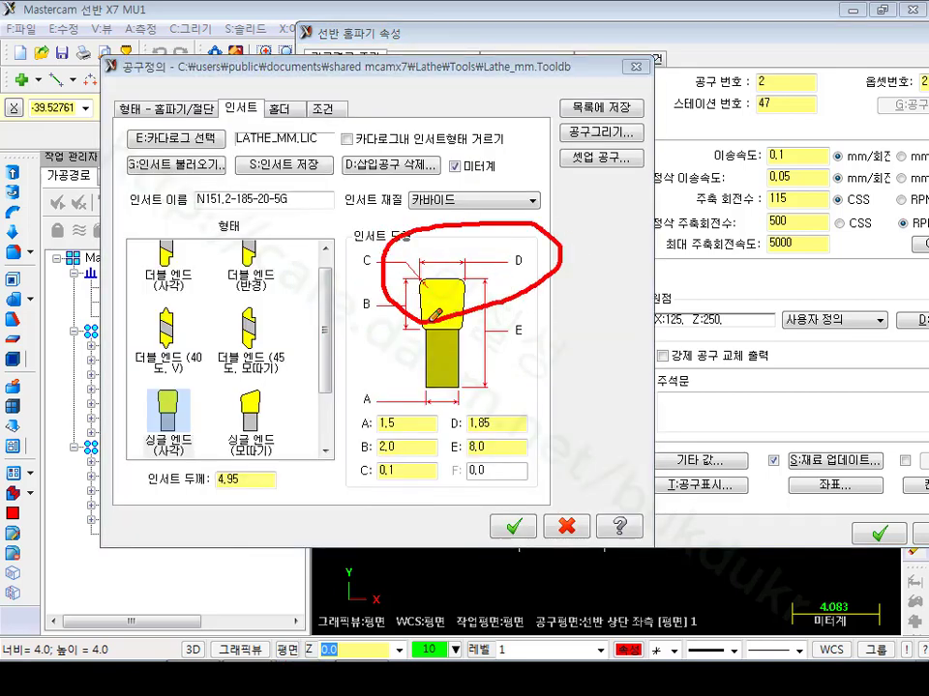
mouse_move(441, 401)
mouse_down()
mouse_move(442, 441)
mouse_move(542, 437)
mouse_move(441, 400)
mouse_up()
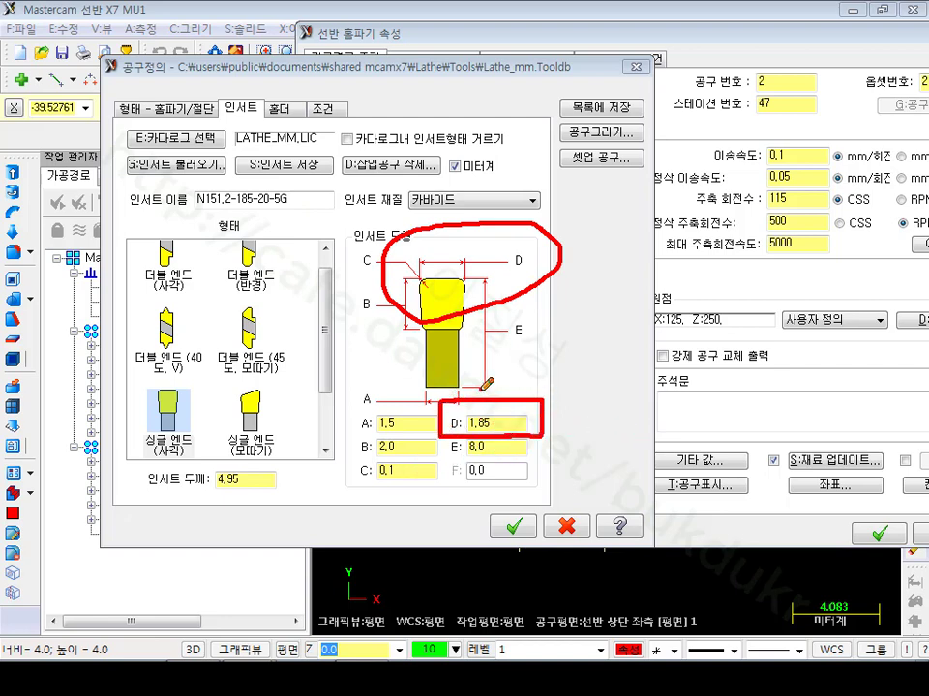
drag(500, 379, 501, 397)
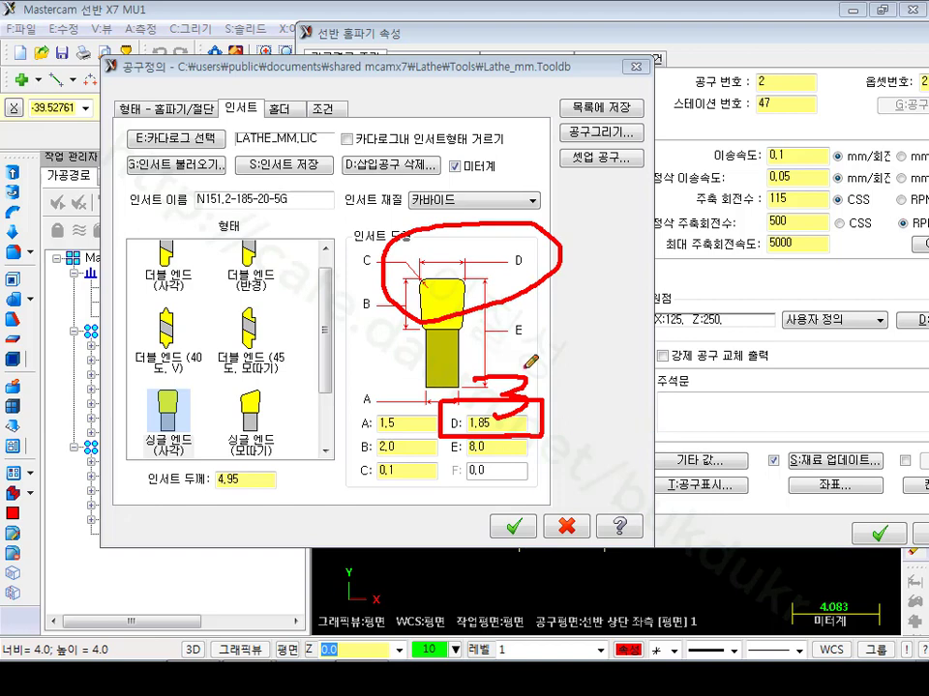
drag(126, 182, 283, 182)
mouse_move(125, 186)
mouse_down()
mouse_move(338, 178)
mouse_move(334, 205)
mouse_move(287, 220)
mouse_move(254, 208)
mouse_up()
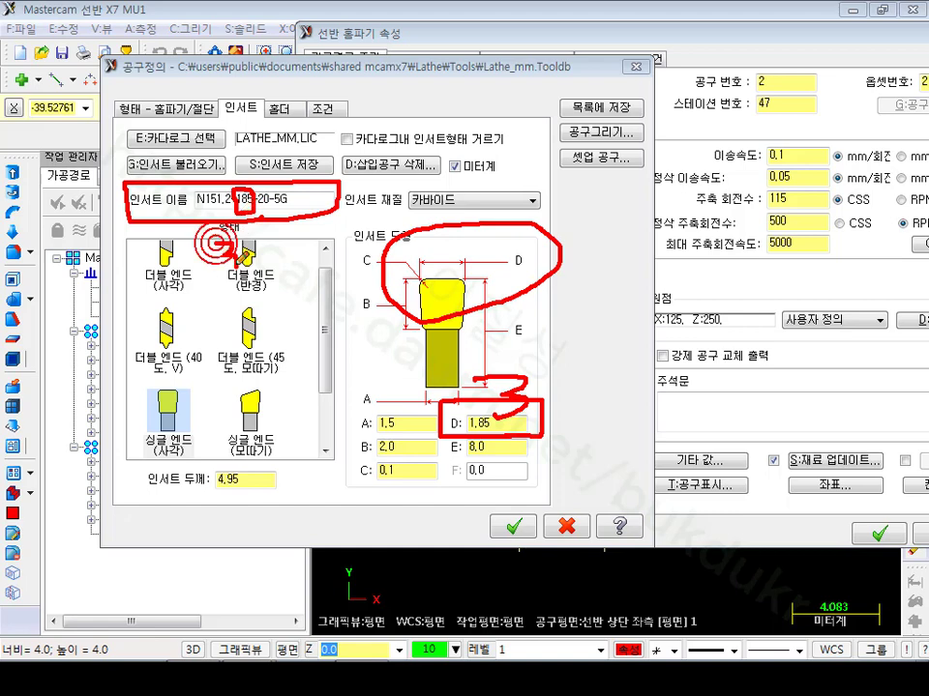
mouse_move(223, 247)
mouse_down()
mouse_move(254, 262)
mouse_move(254, 247)
mouse_move(289, 255)
mouse_up()
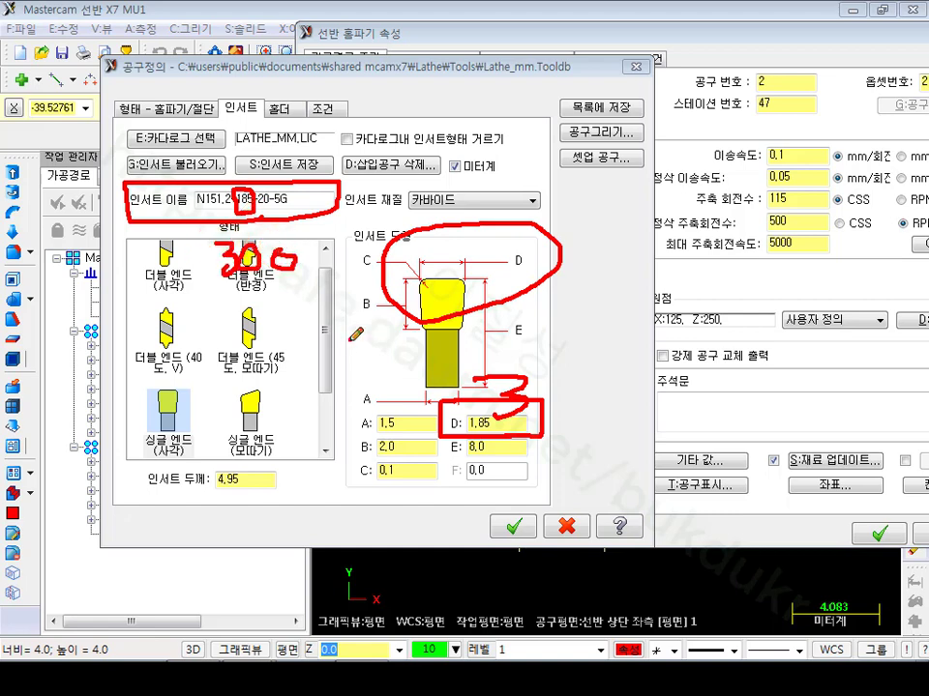
right_click(601, 263)
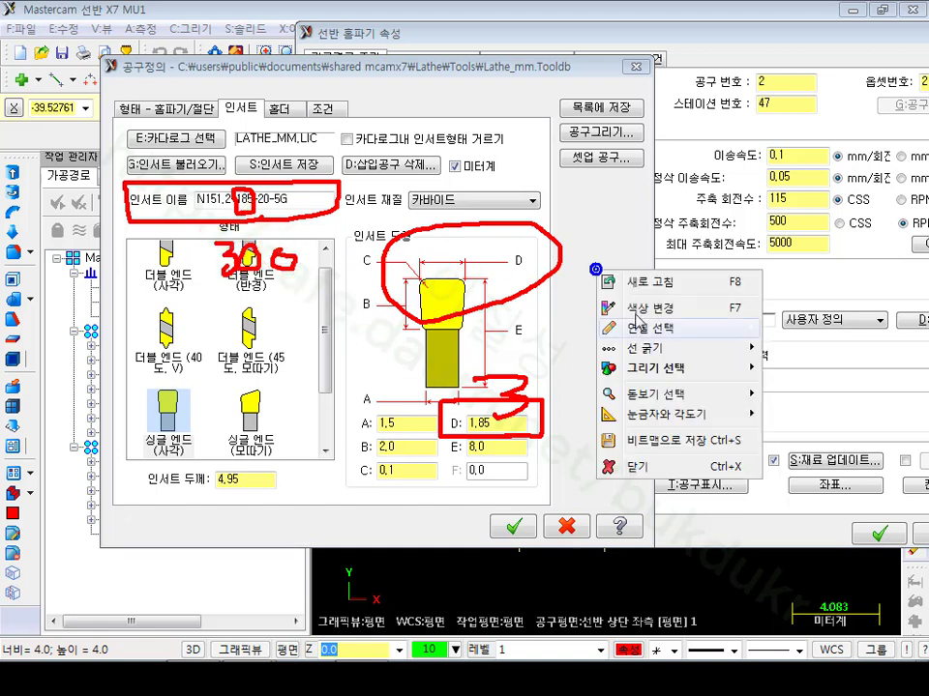
click(622, 407)
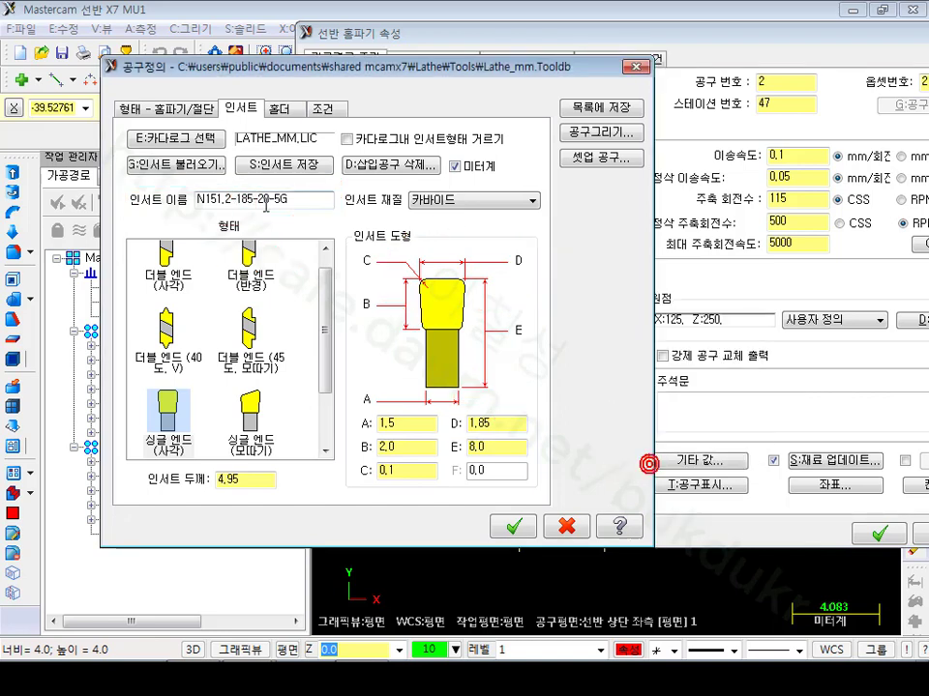
Load the N151.2-300-30-5G insert from the catalog into the groove tool and check its width and corner radius.
click(169, 166)
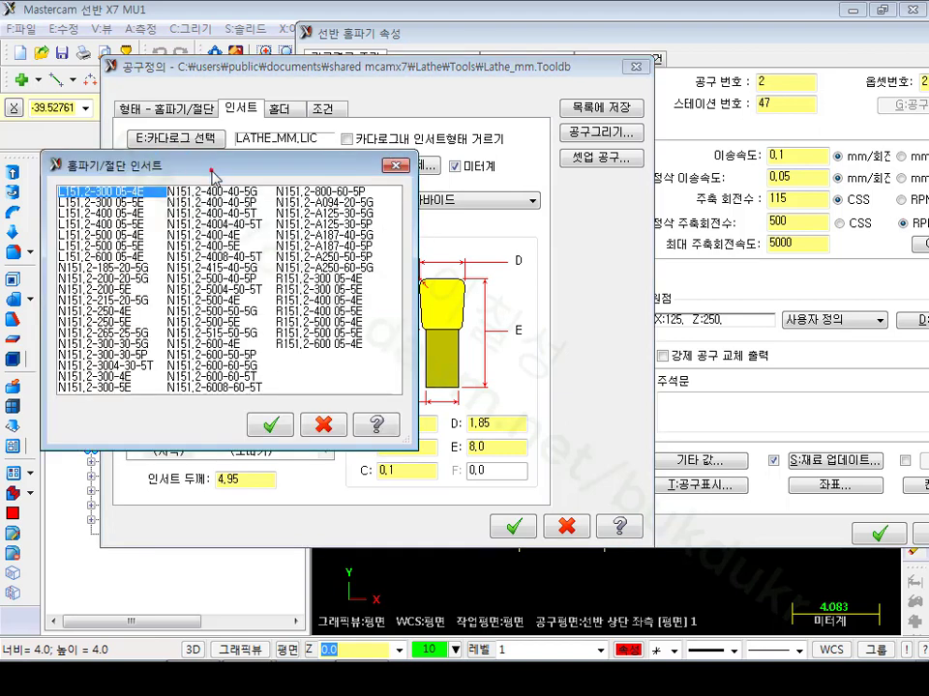
drag(208, 161, 310, 243)
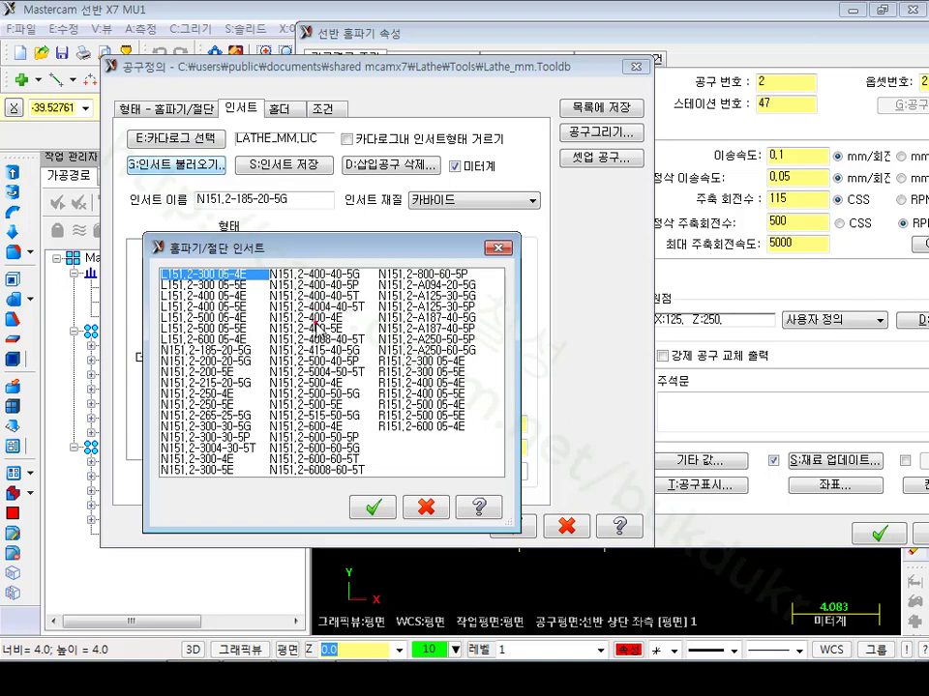
click(204, 427)
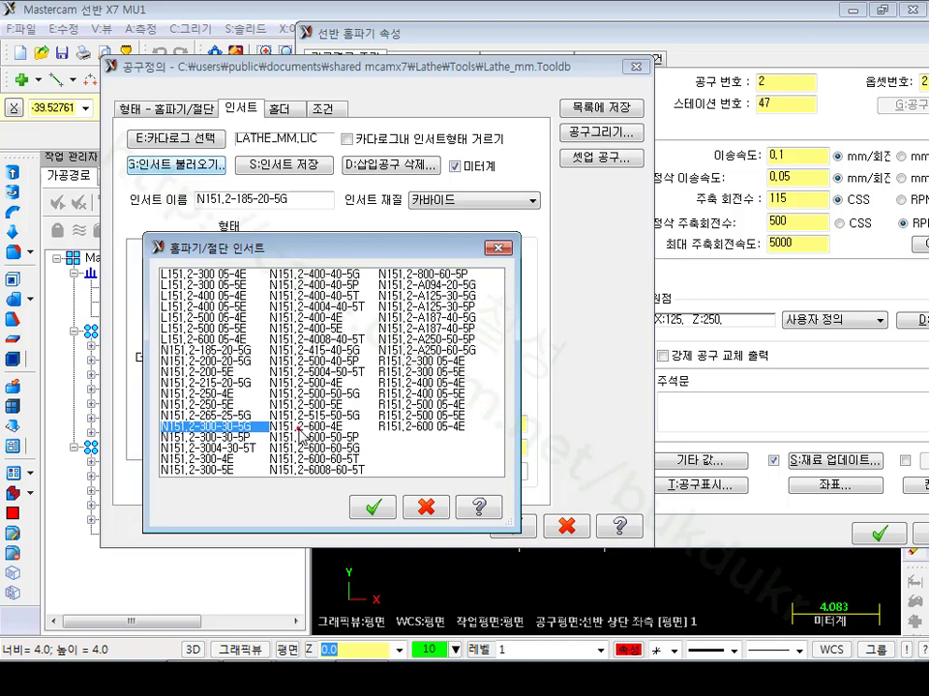
drag(294, 249, 678, 174)
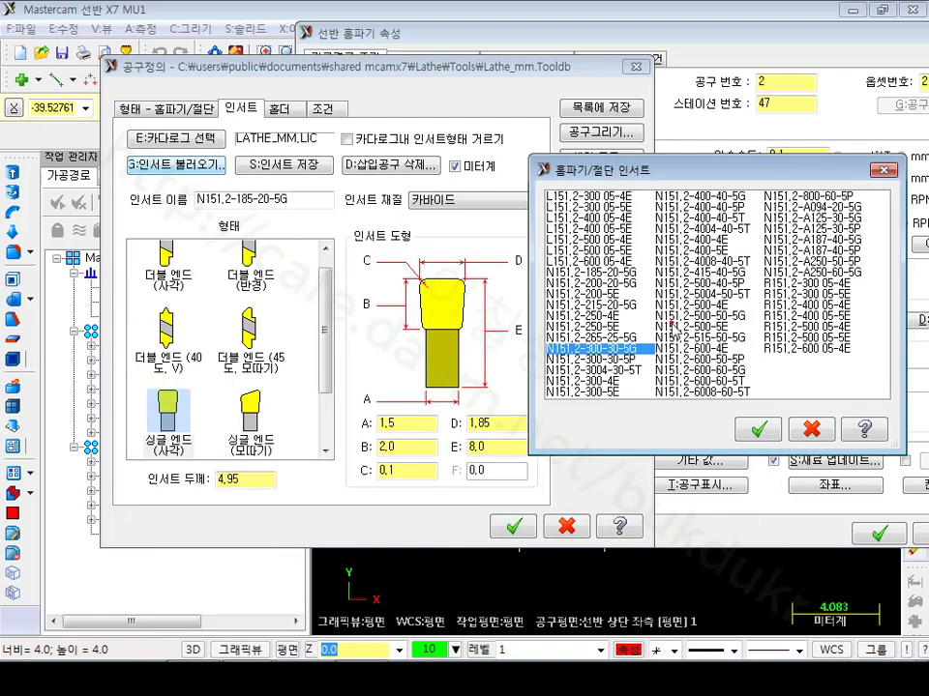
click(762, 428)
click(511, 425)
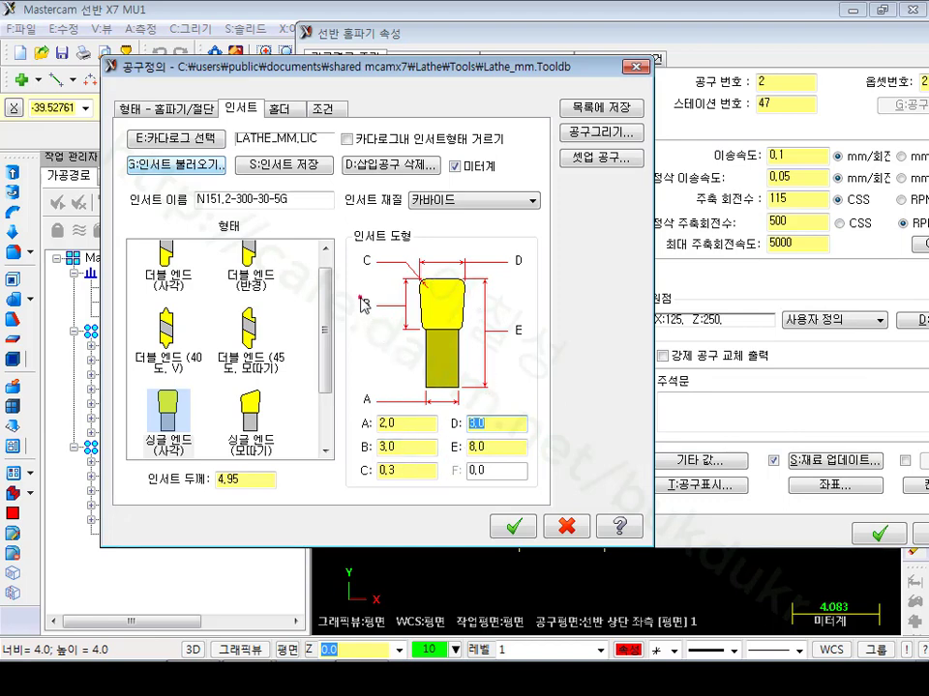
click(405, 446)
click(497, 424)
click(397, 470)
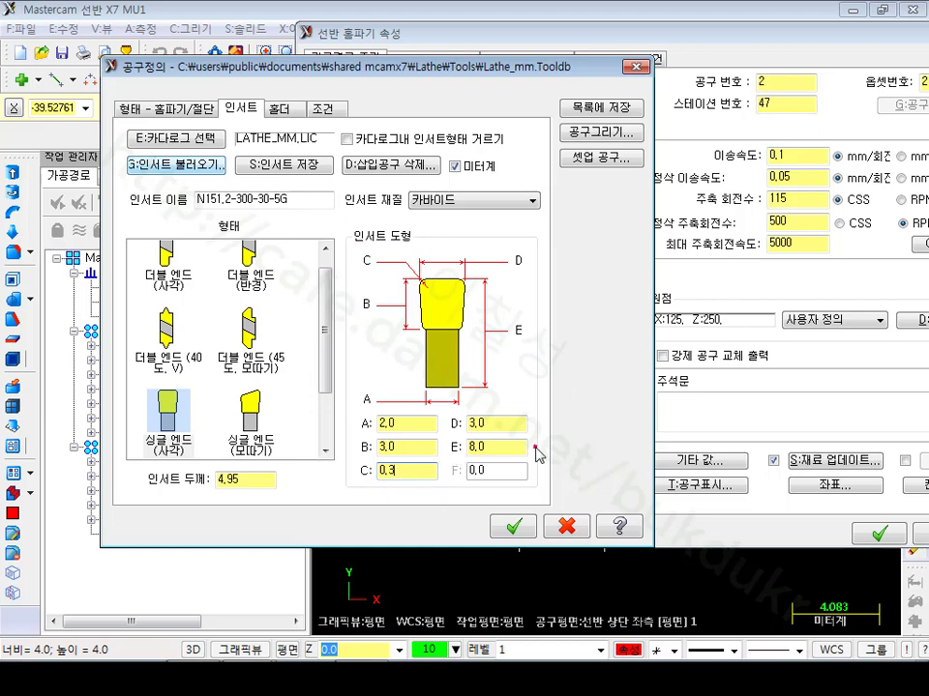
click(505, 428)
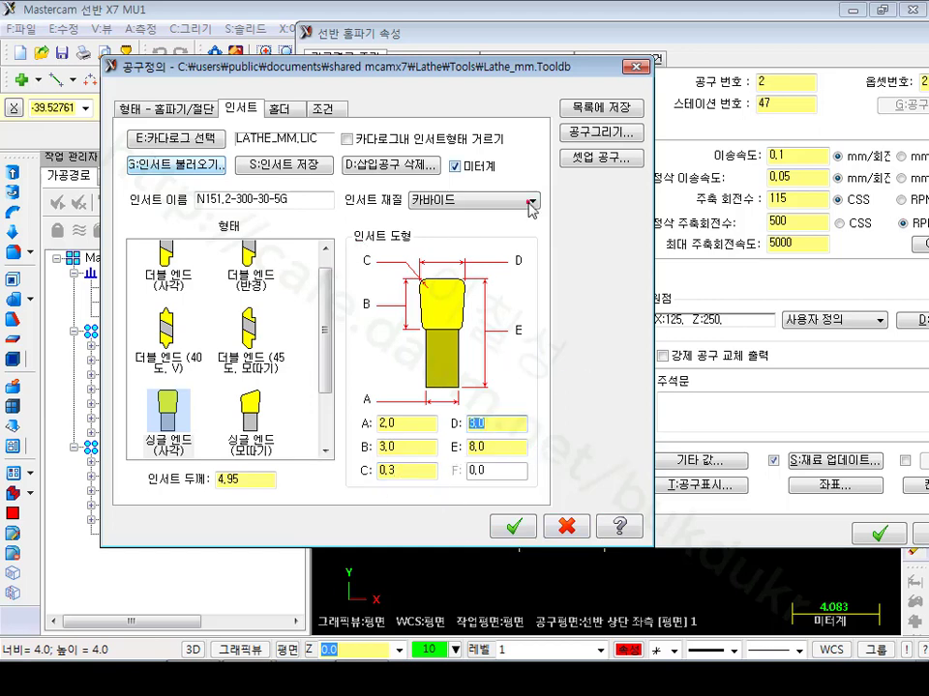
Set the groove tool's tool number, offset number, station number and back offset number to 5.
click(340, 110)
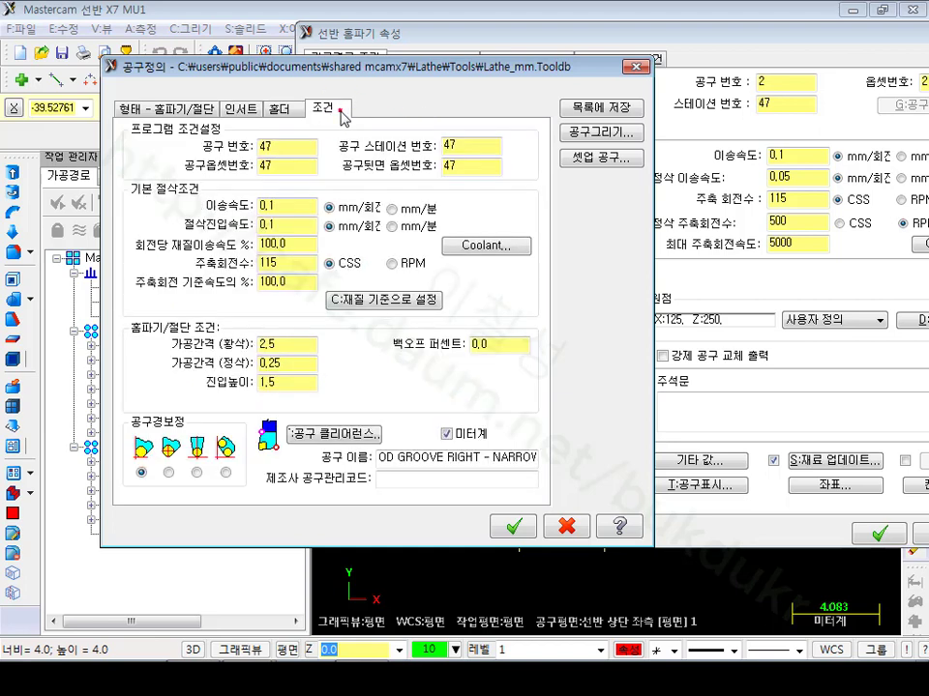
double_click(278, 146)
text(5)
double_click(284, 167)
text(5)
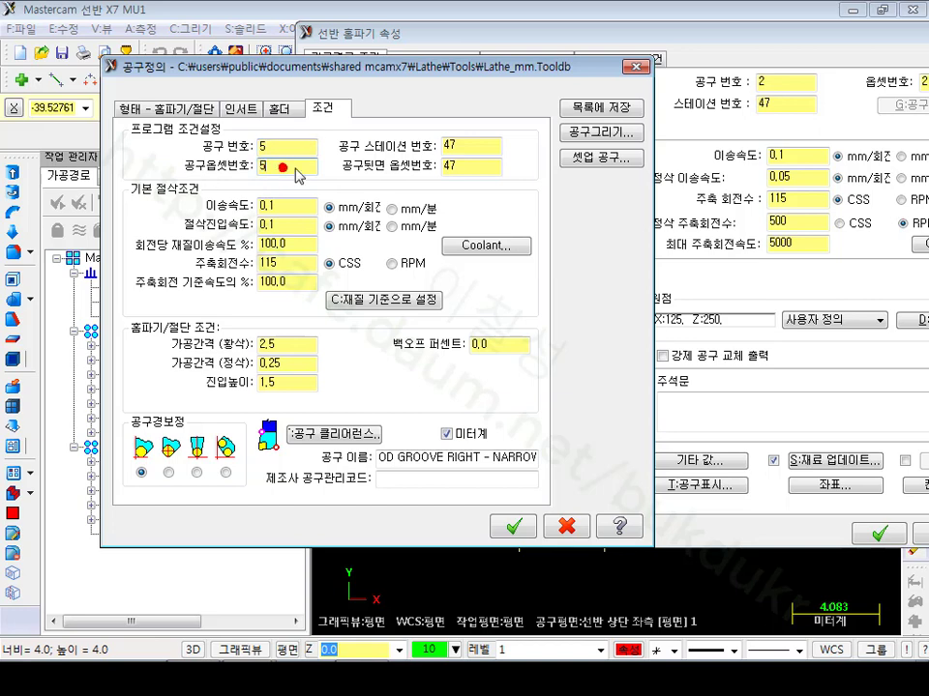
double_click(467, 143)
text(5)
double_click(468, 167)
text(5)
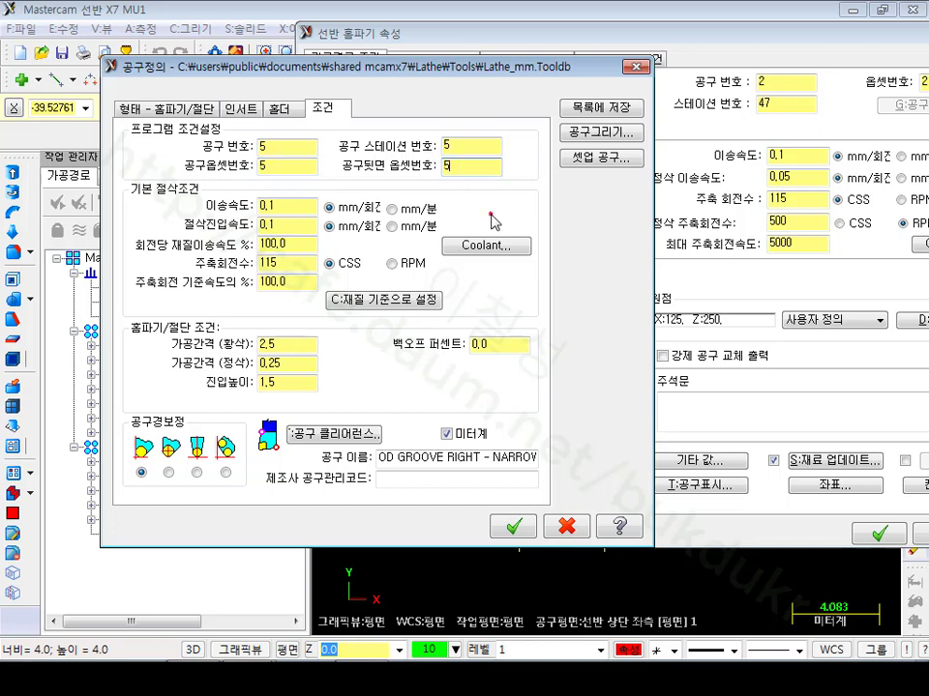
Set the groove tool's default feed rate to 0.08 mm per revolution.
click(286, 205)
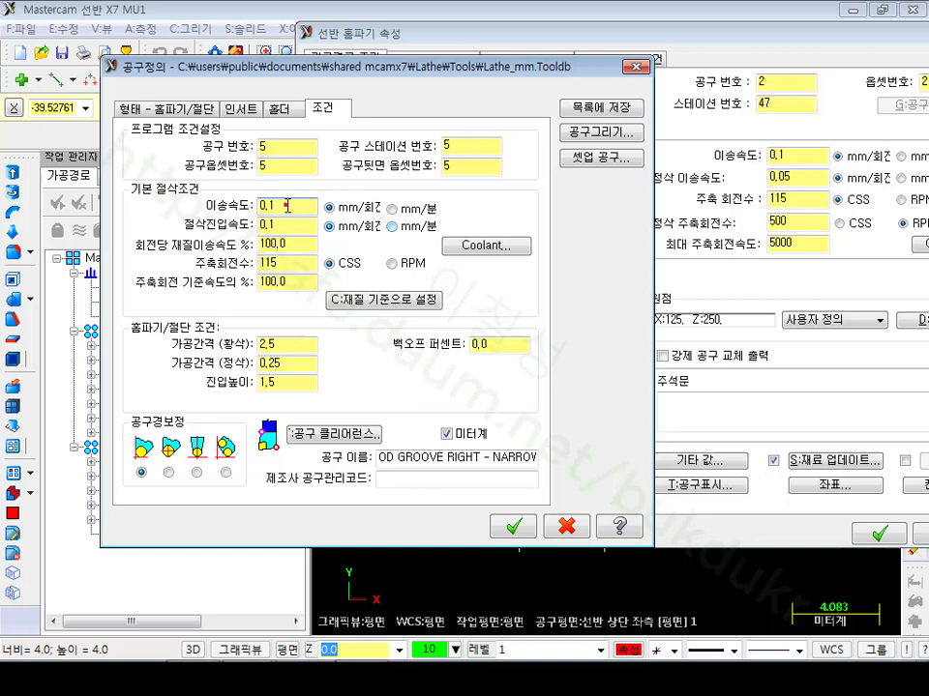
key(BackSpace)
text(08)
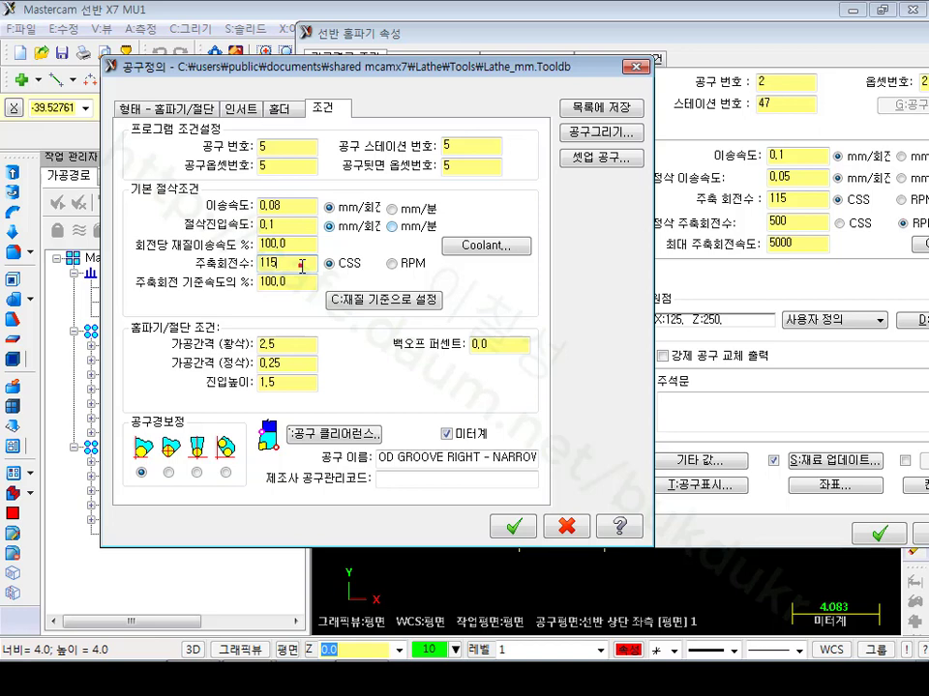
Set the groove tool's default spindle speed to 500 RPM and accept the tool definition.
click(393, 263)
double_click(291, 261)
text(500)
click(514, 528)
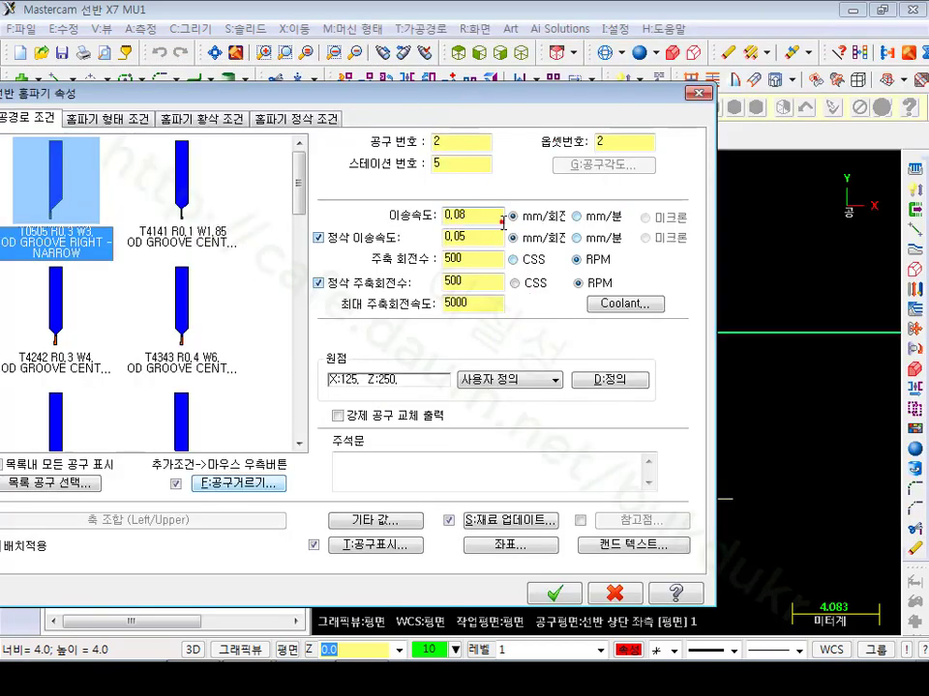
Disable the groove operation's separate finish feed rate and finish spindle speed, and set its maximum spindle speed to 500.
click(491, 217)
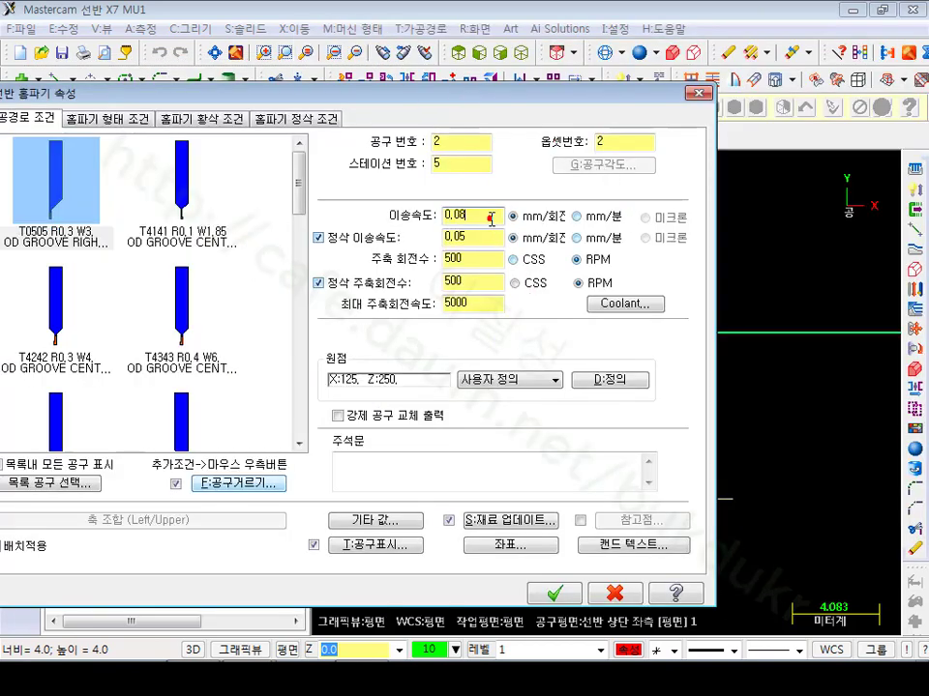
double_click(480, 212)
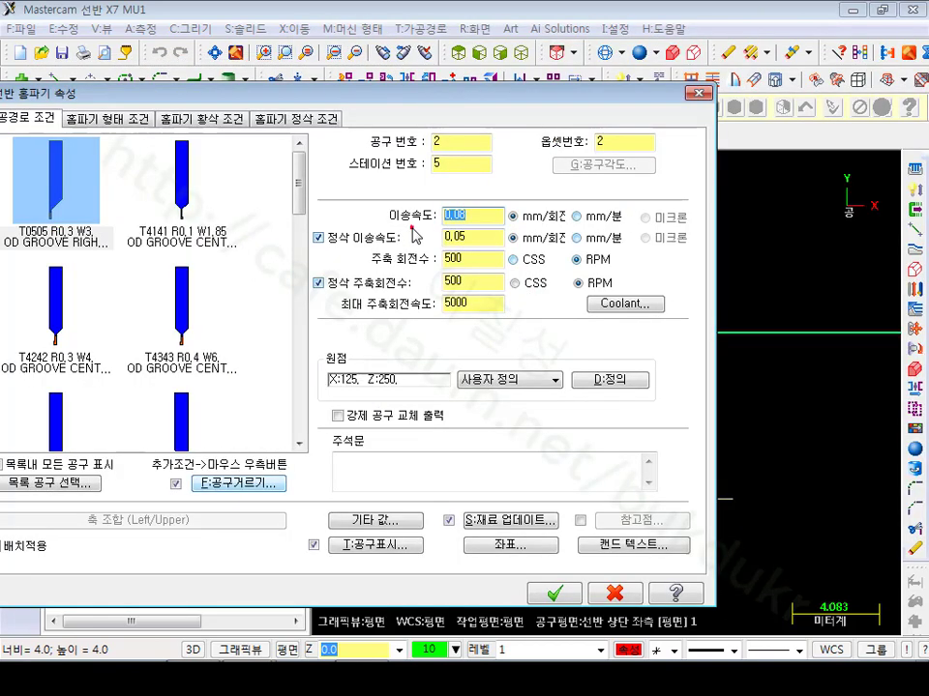
double_click(465, 259)
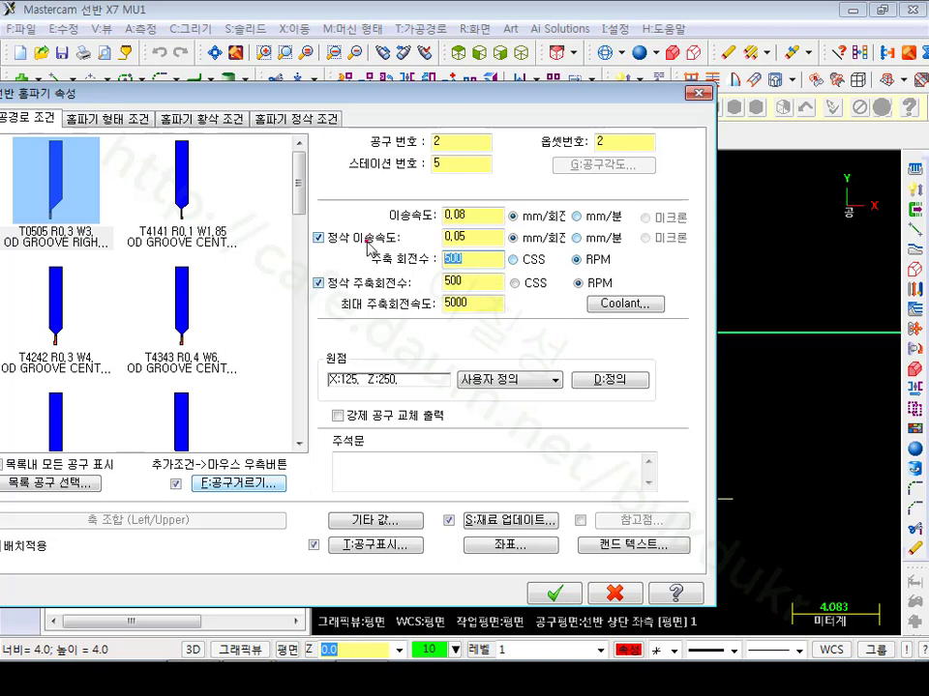
click(318, 237)
click(318, 282)
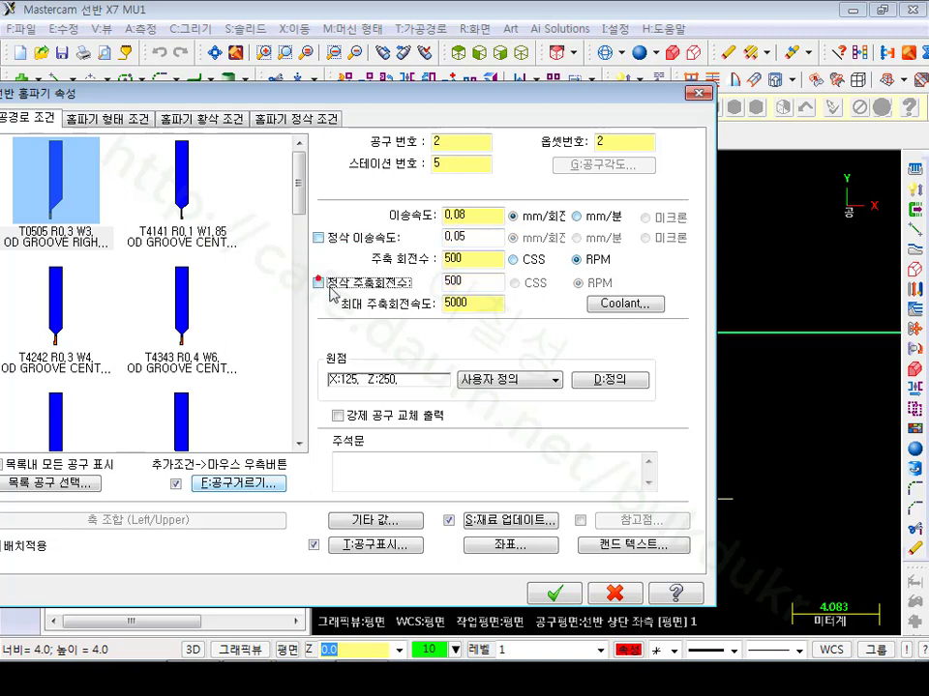
double_click(470, 304)
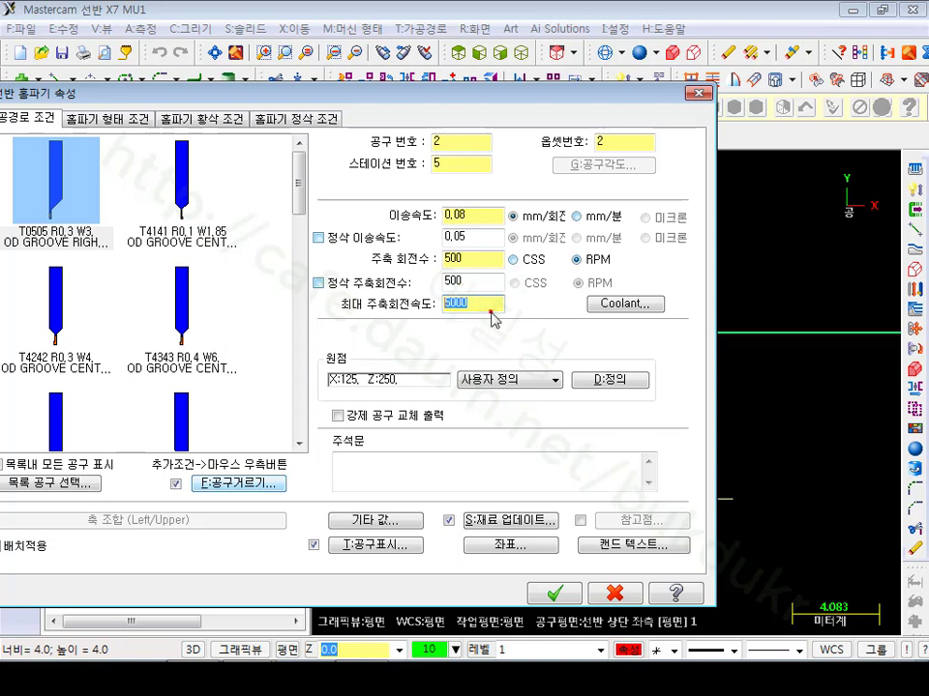
text(500)
drag(335, 100, 527, 32)
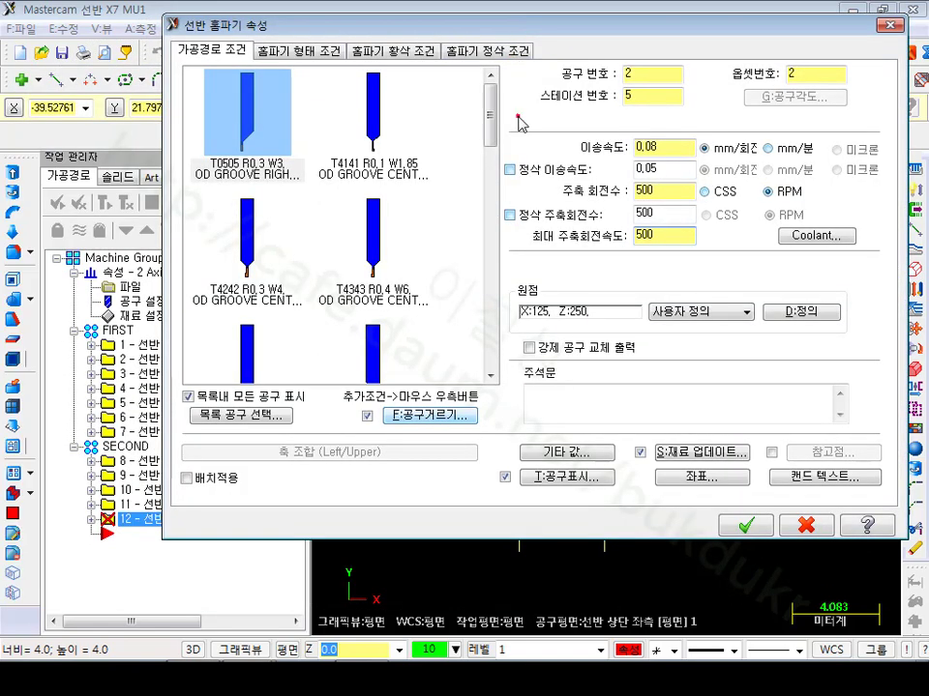
double_click(670, 240)
Review the groove shape and rough parameters, and turn off the groove's finish pass.
click(306, 55)
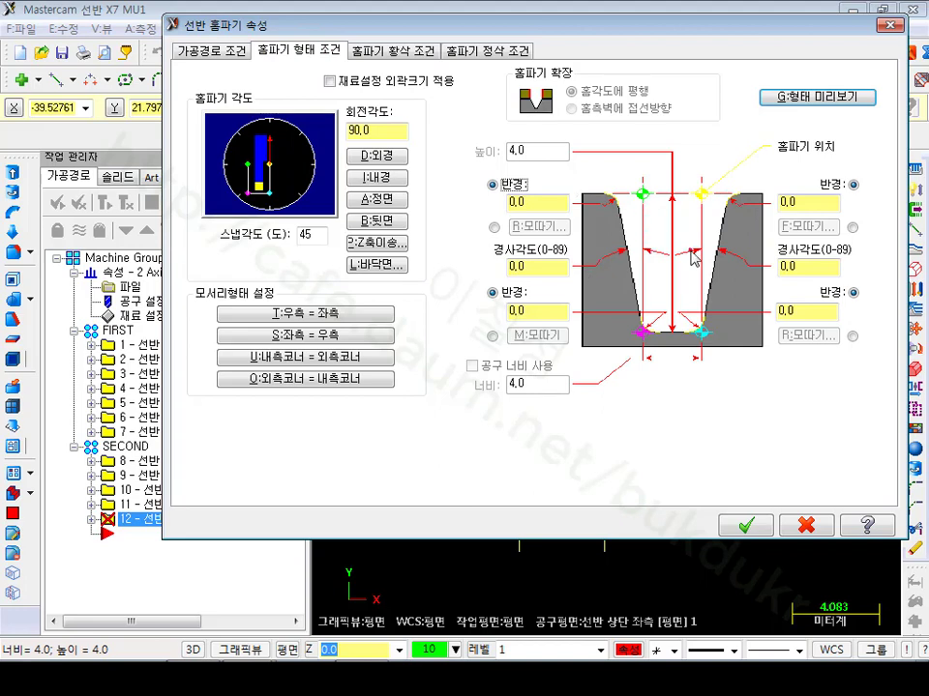
click(427, 51)
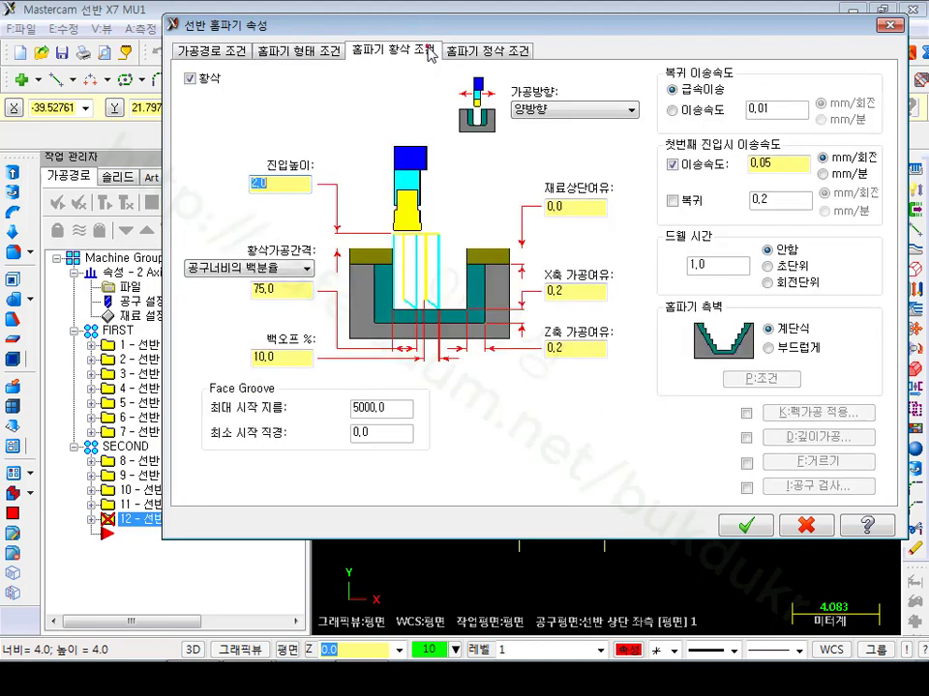
click(452, 51)
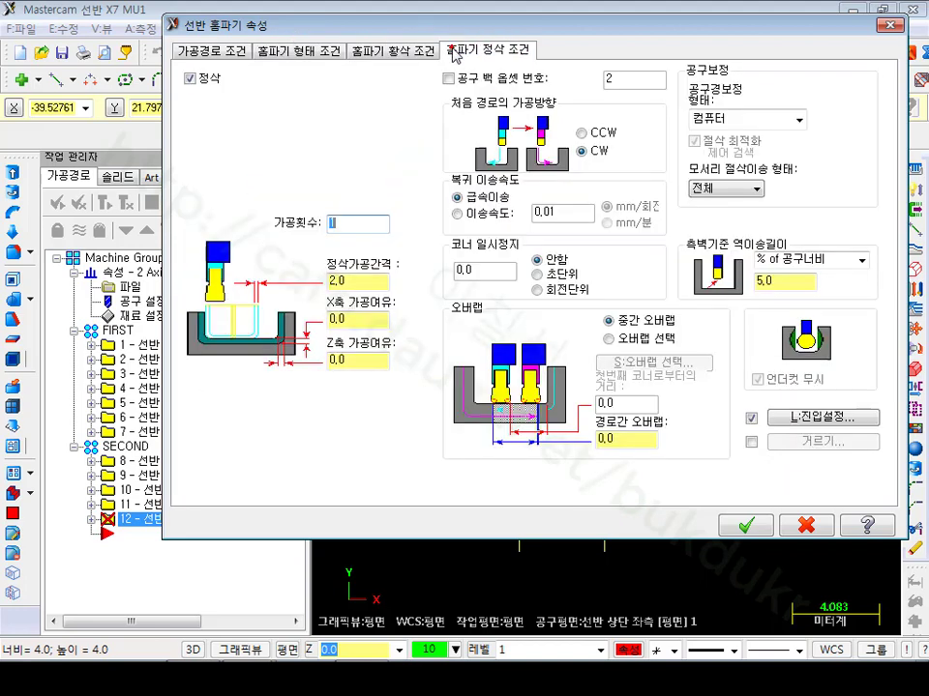
click(190, 78)
Set the groove roughing stock to leave to 0 in X and Z, and generate the groove operation.
click(430, 53)
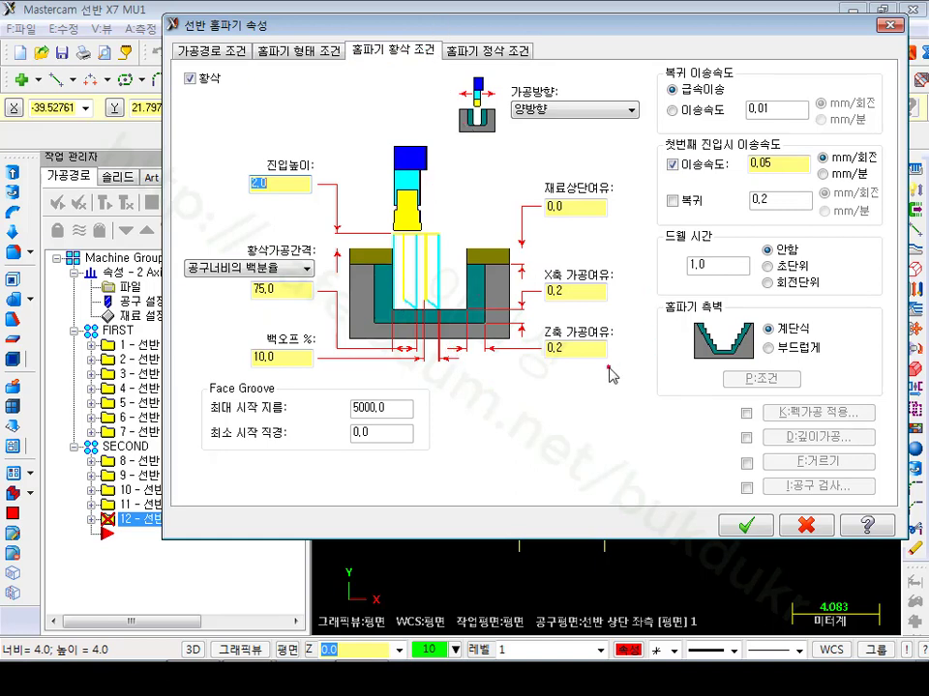
click(580, 292)
text(0)
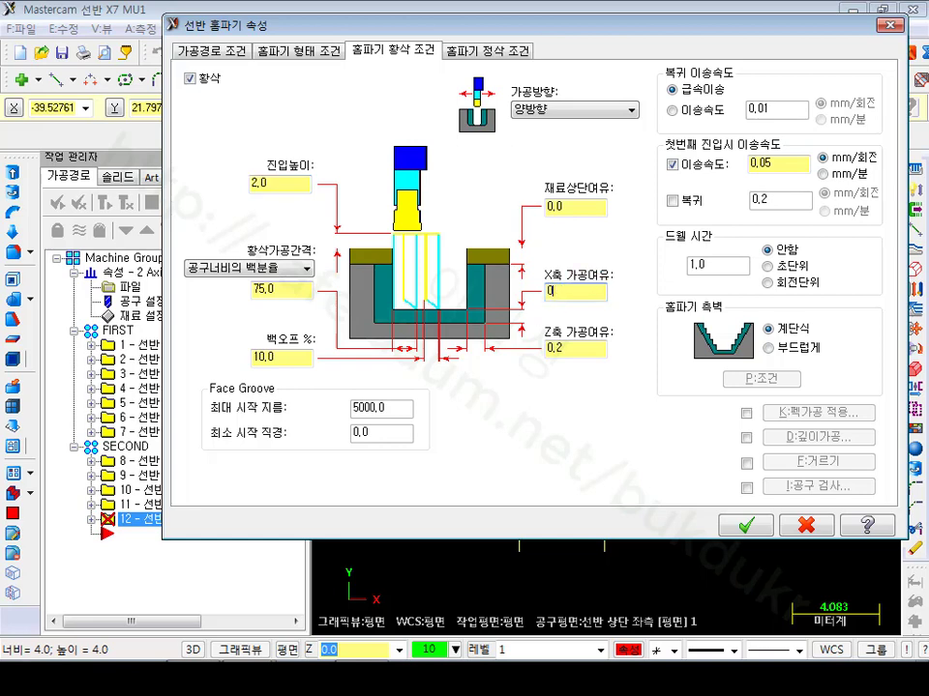
click(578, 348)
text(0)
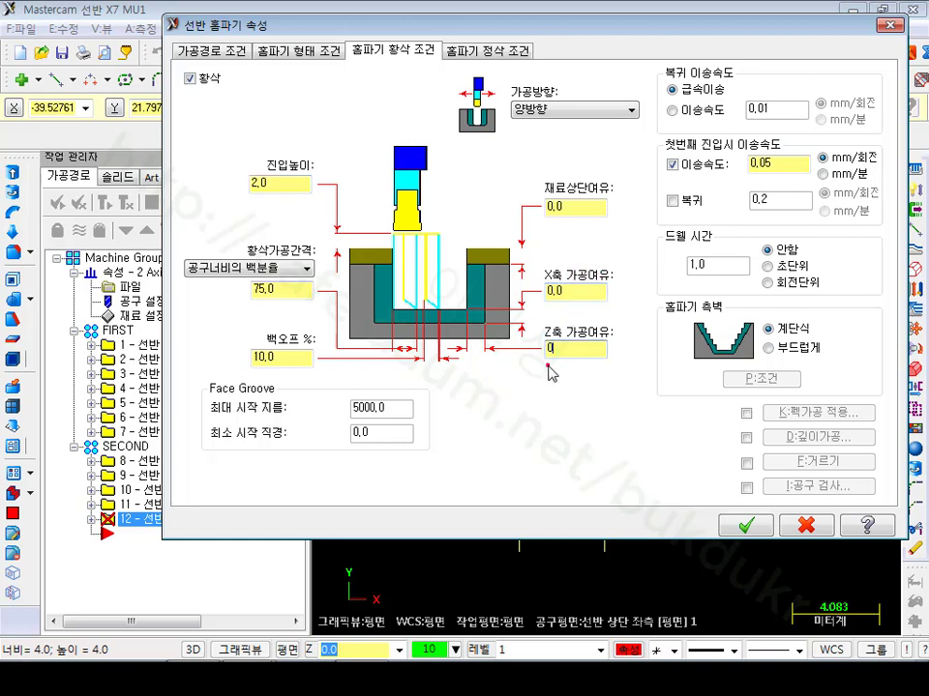
click(571, 290)
click(579, 348)
double_click(265, 183)
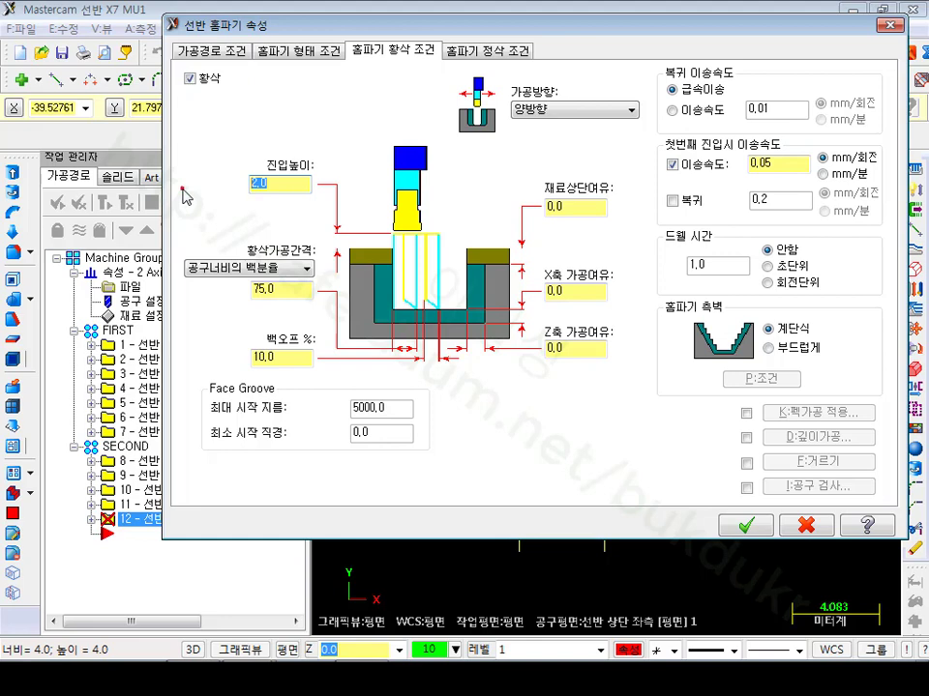
click(575, 214)
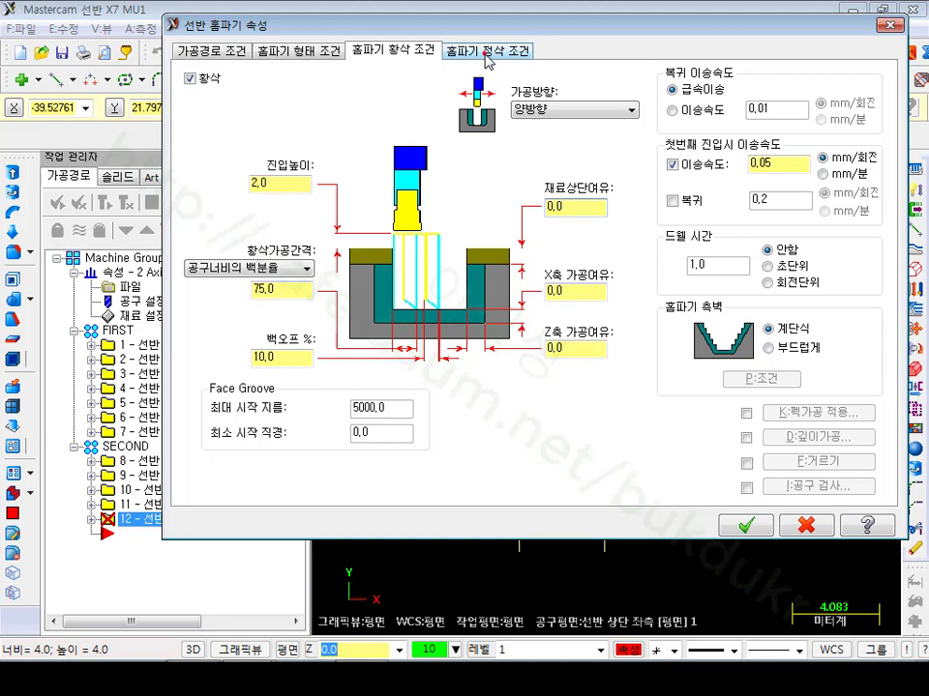
click(747, 527)
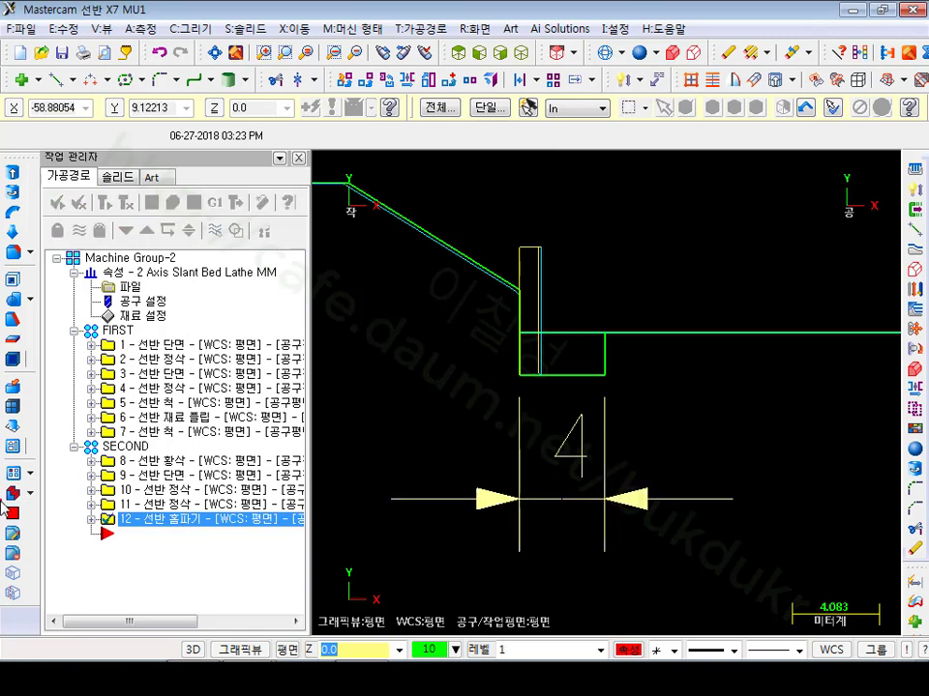
Backplot the groove operation's toolpath and check the tool's plunges between the groove walls.
click(91, 519)
click(151, 576)
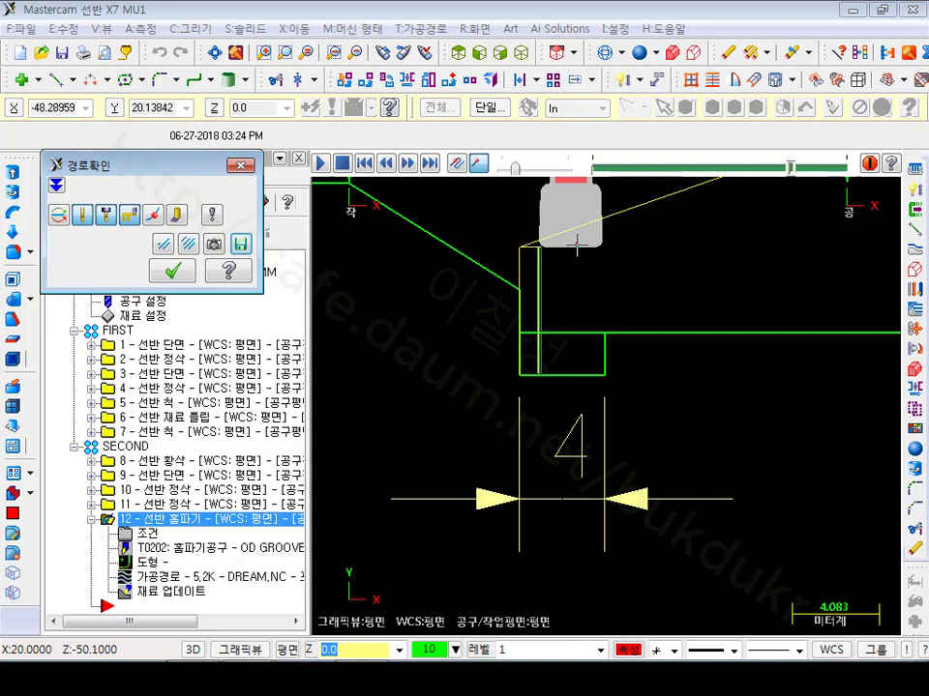
click(174, 273)
click(179, 576)
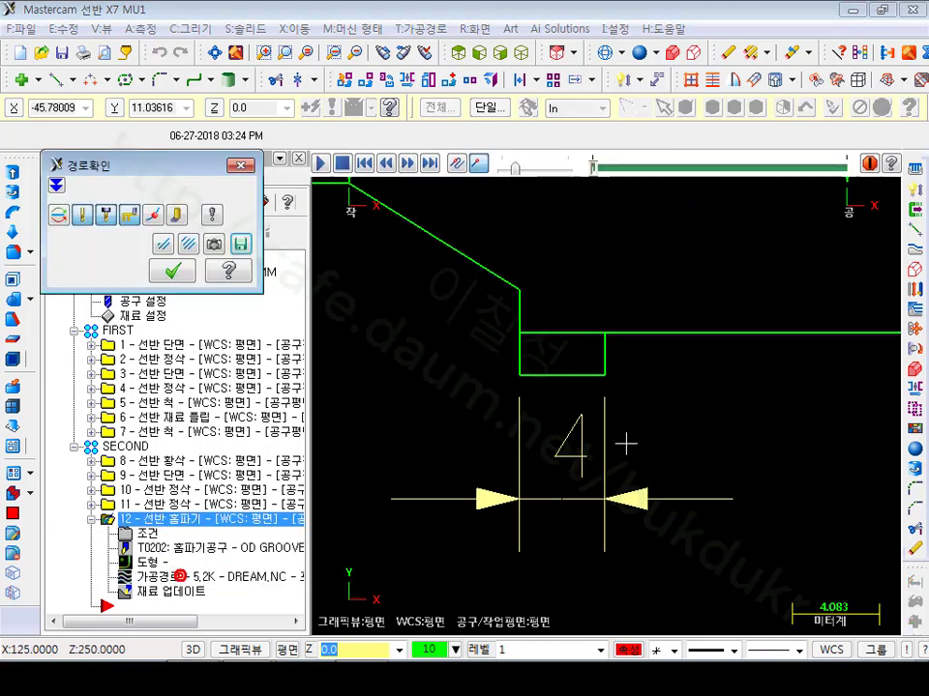
key(r)
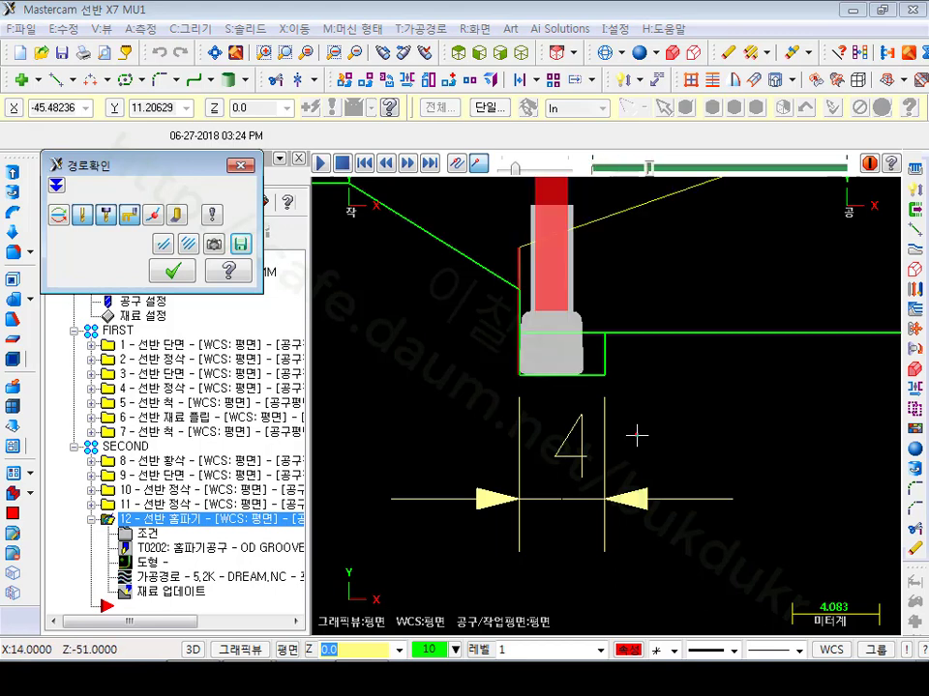
scroll(571, 387, up, 1)
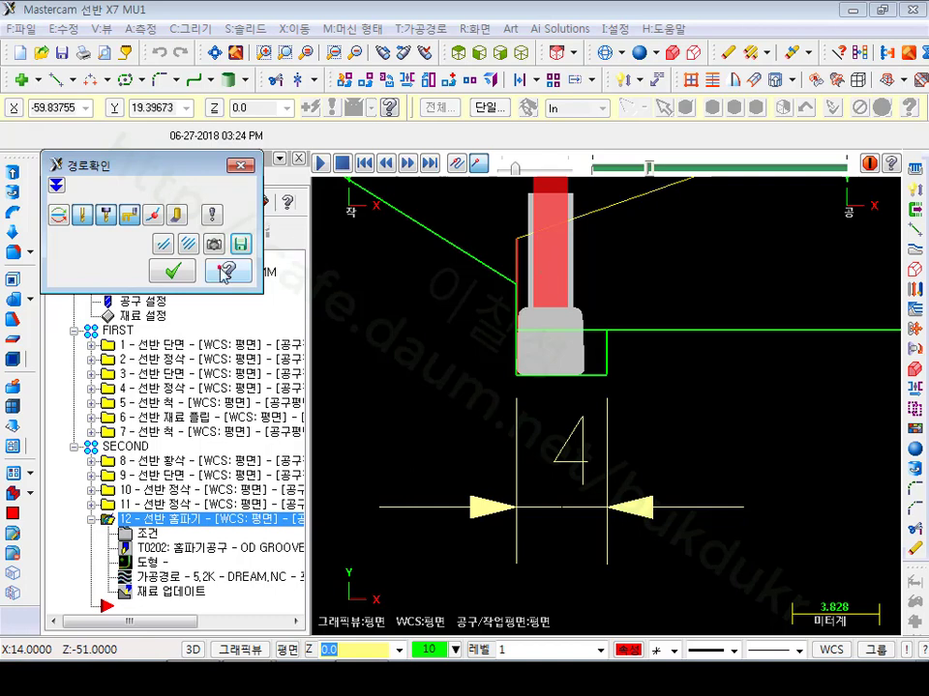
click(174, 272)
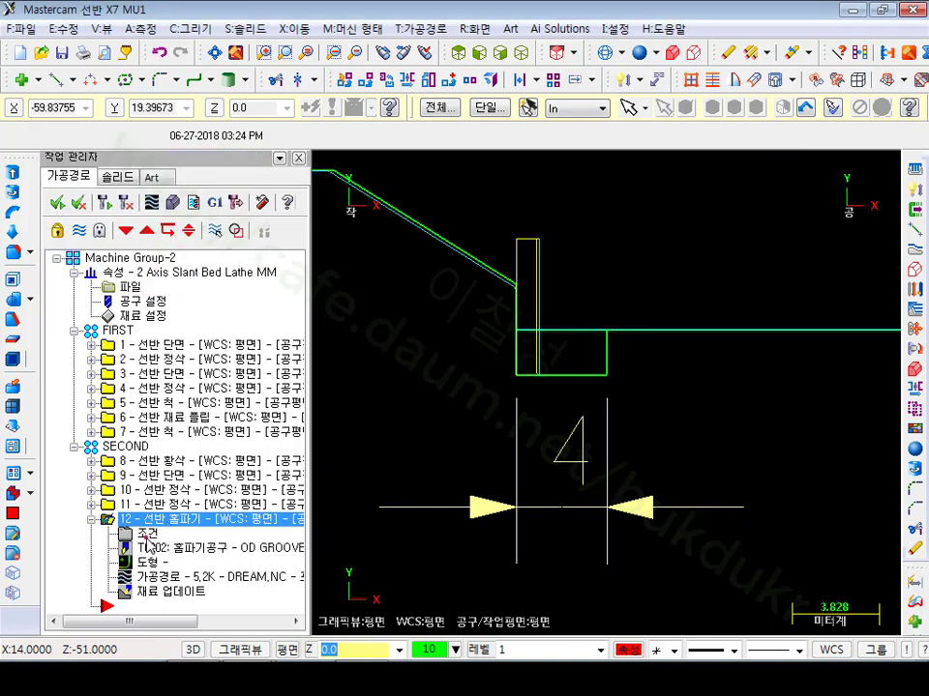
Enable a dwell in seconds with a value of 500 in the groove rough parameters and accept the change.
click(145, 533)
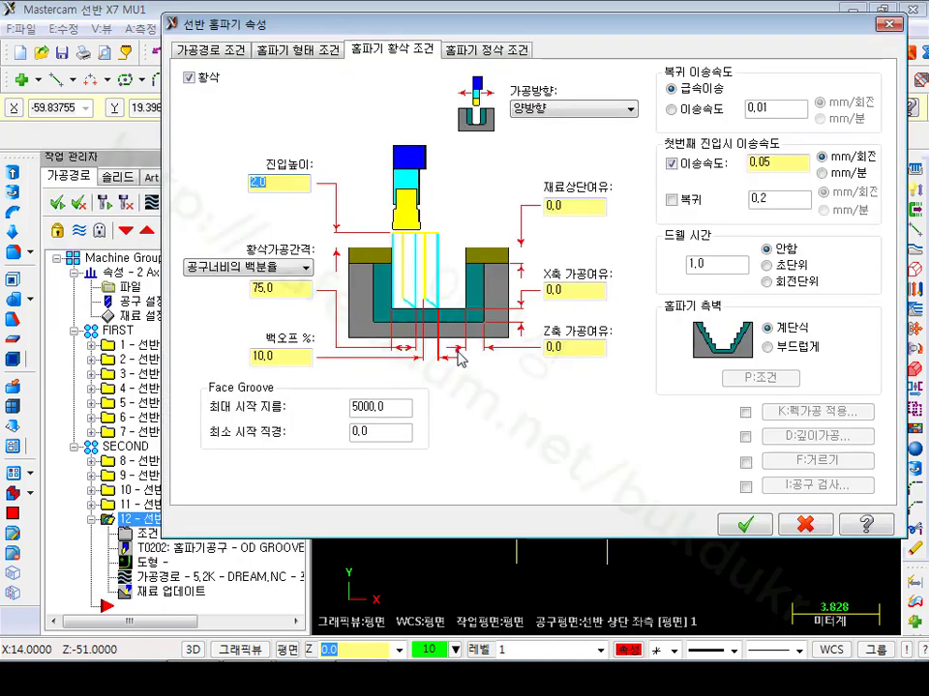
click(766, 265)
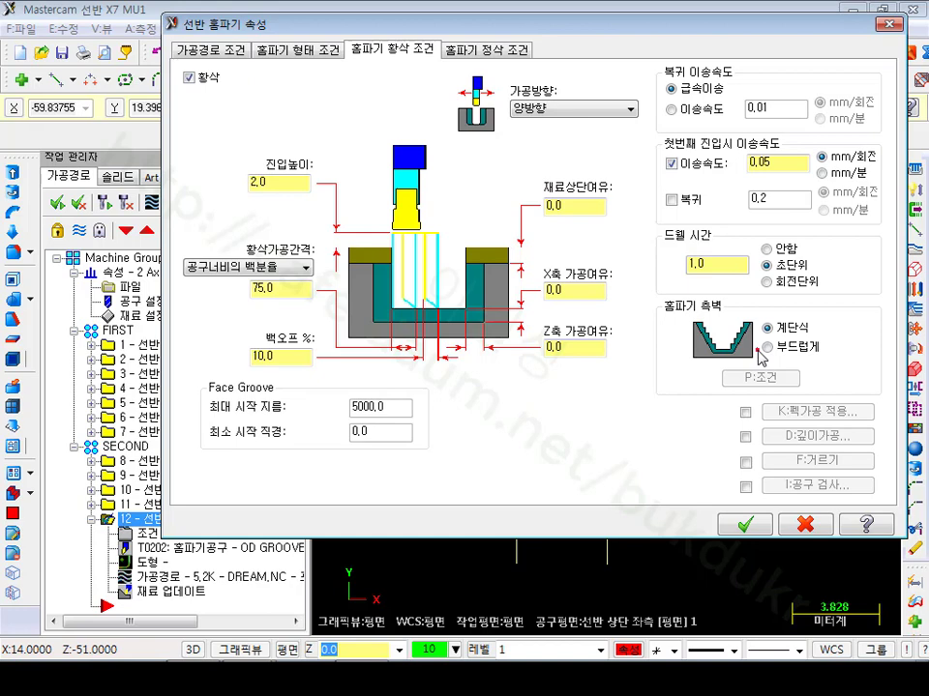
double_click(699, 264)
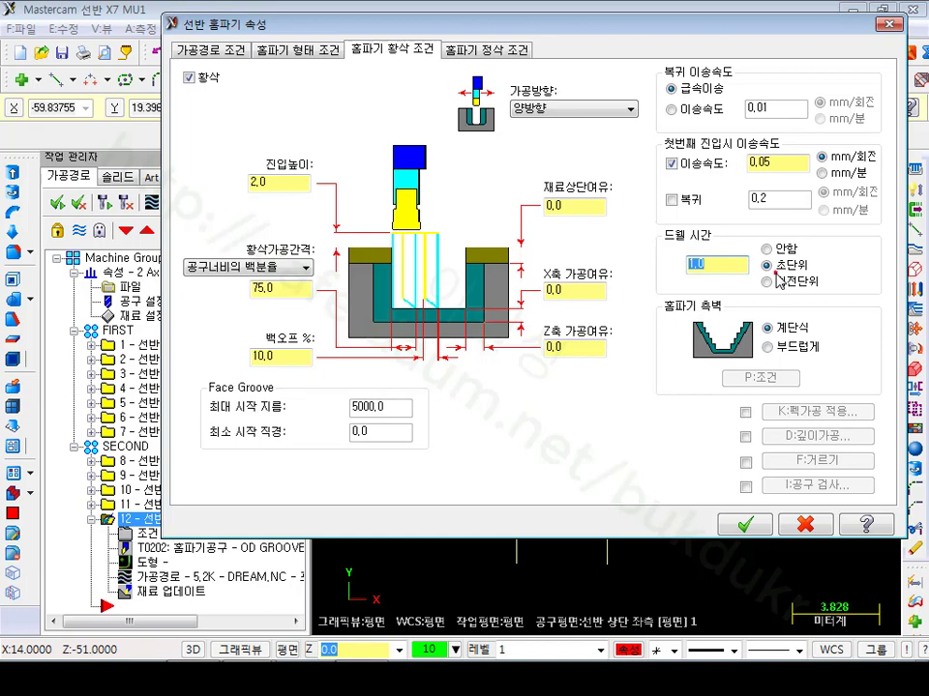
text(500)
click(845, 278)
click(767, 264)
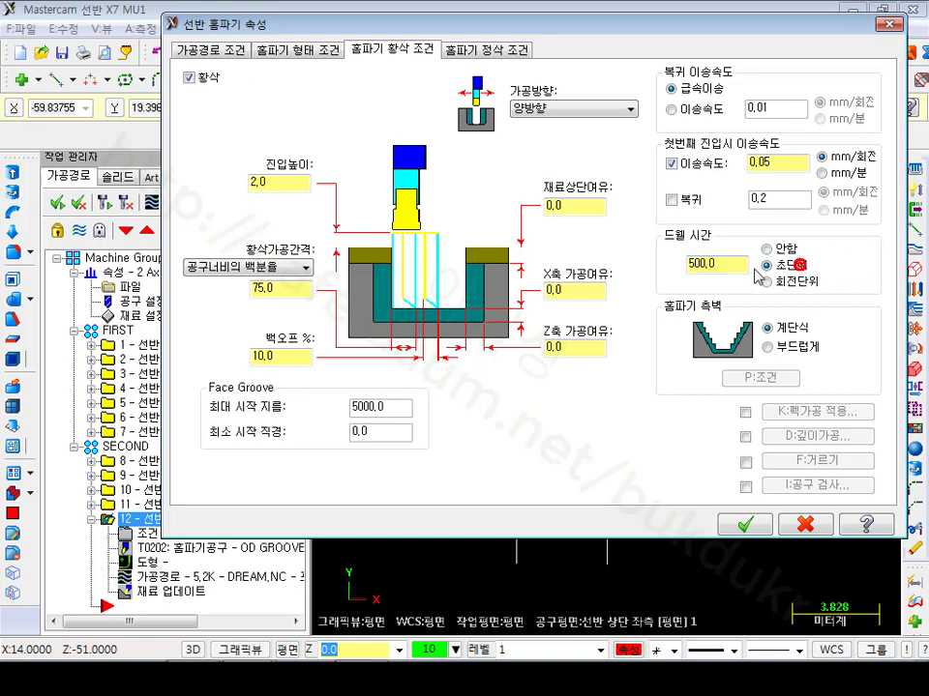
click(745, 525)
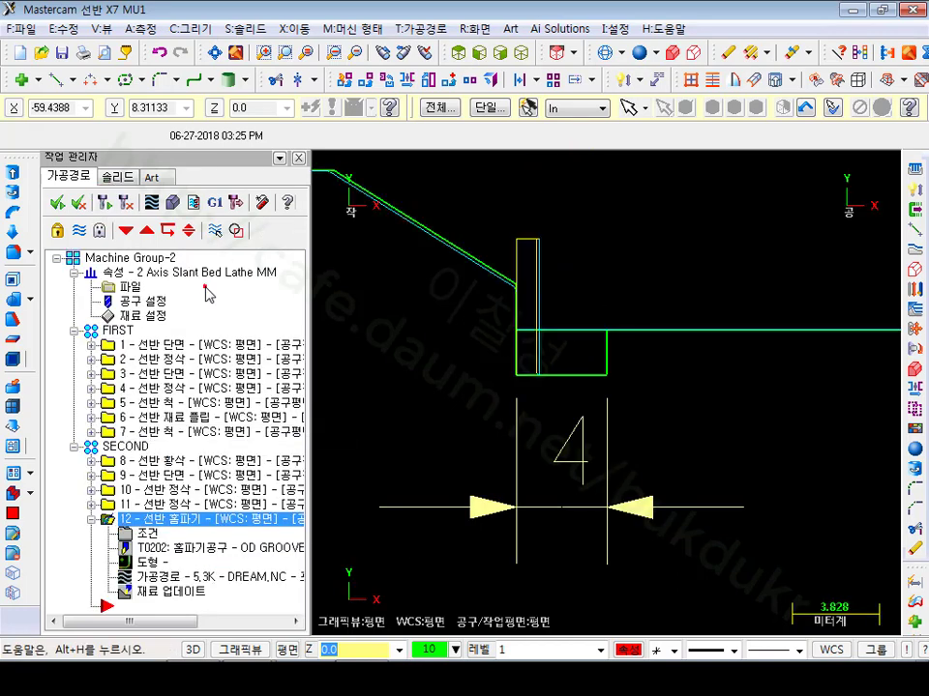
Post only the selected groove operation, overwriting the NC file, and examine the dwell and plunge lines in the code.
click(210, 204)
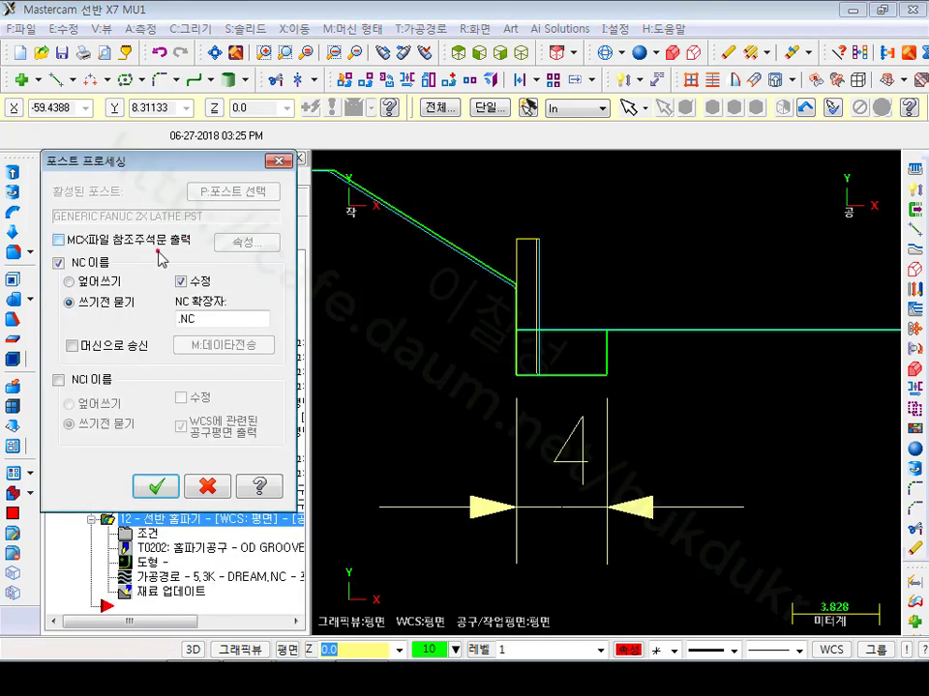
click(113, 281)
click(158, 486)
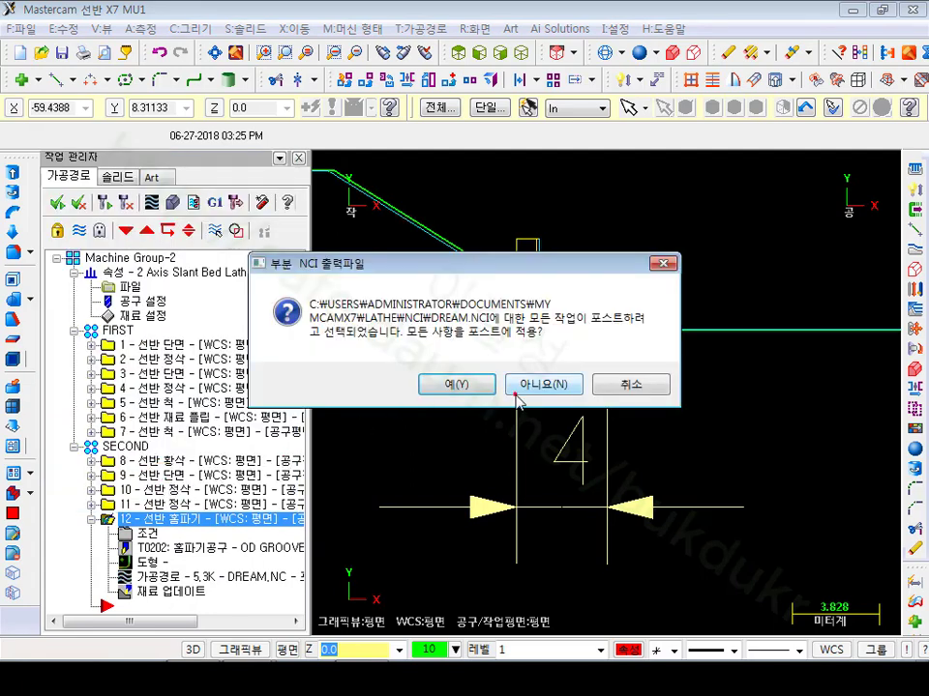
click(545, 384)
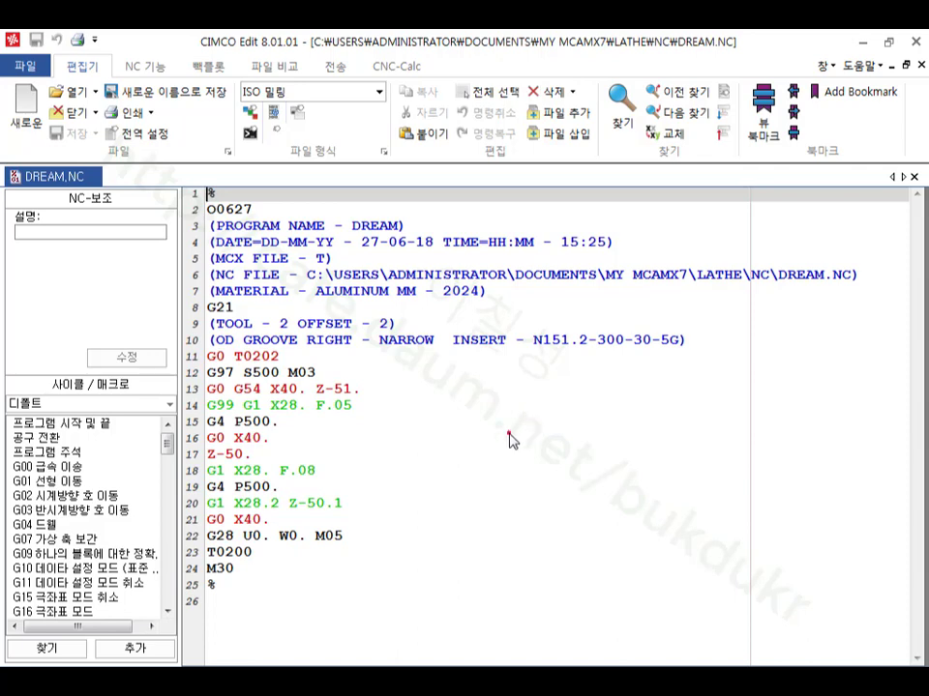
click(437, 441)
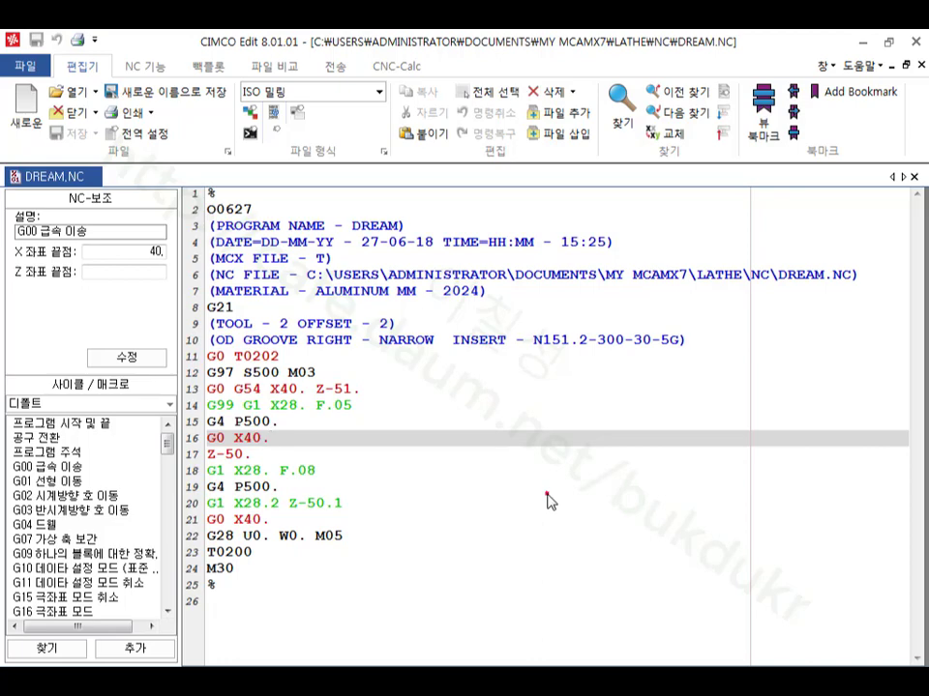
ctrl+scroll(483, 539, up, 2)
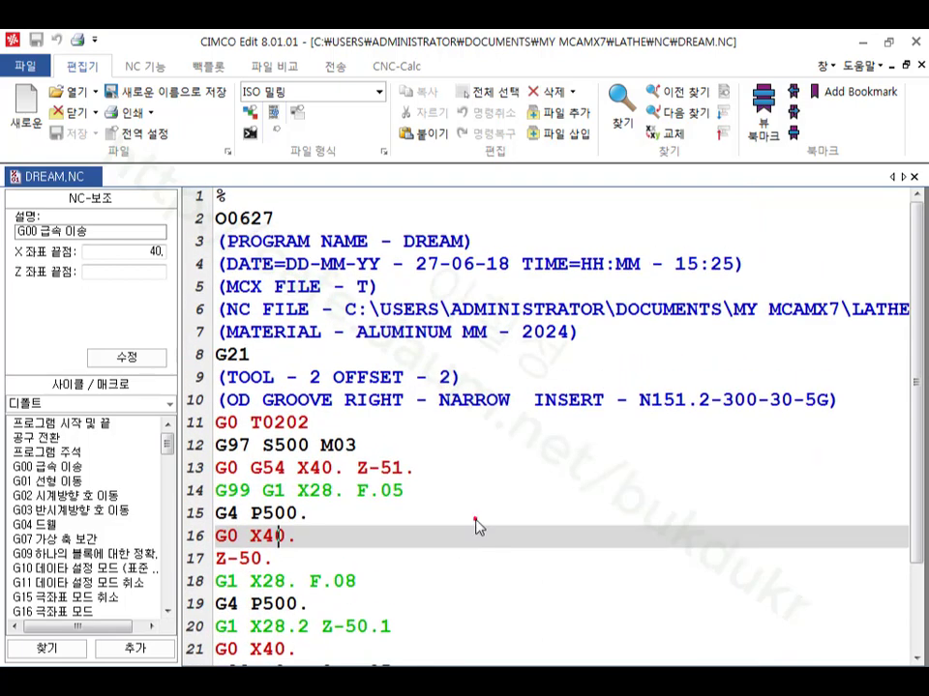
ctrl+scroll(497, 501, up, 1)
scroll(515, 489, down, 2)
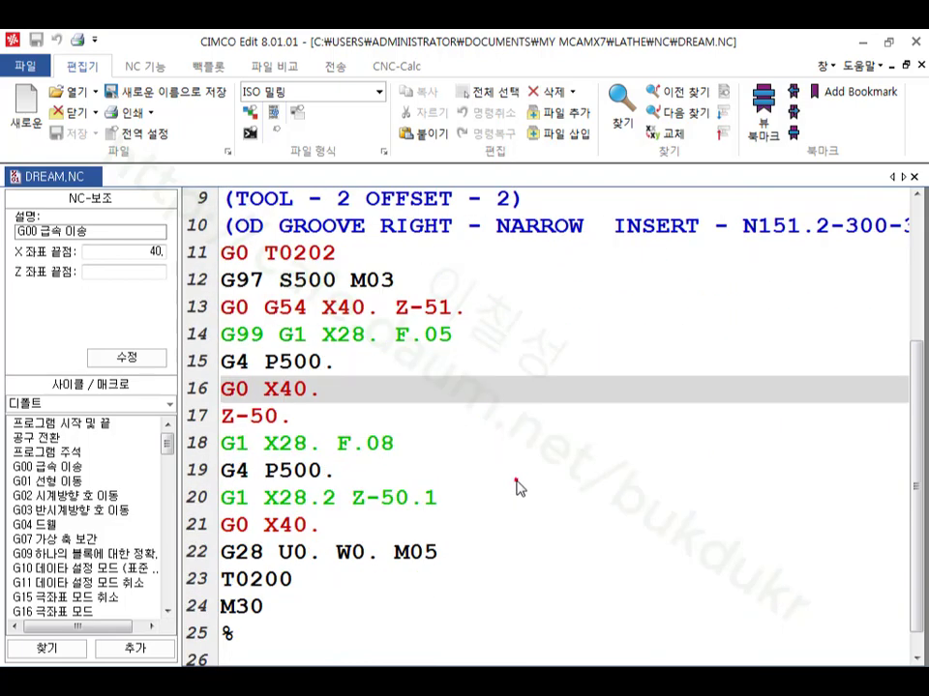
click(638, 580)
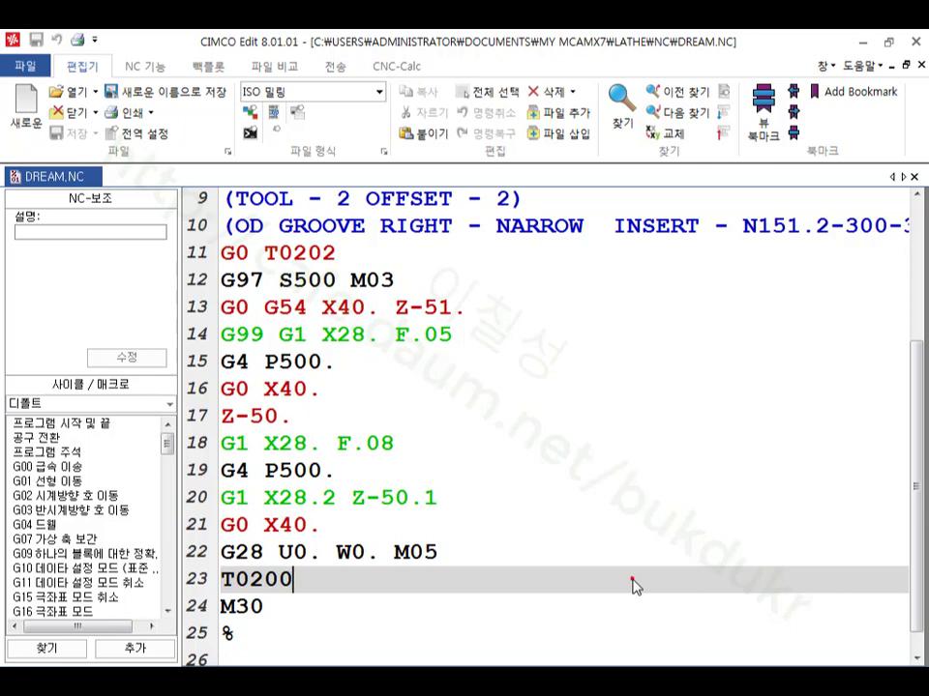
Switch back to Mastercam and open Generic Fanuc 2X Lathe.pst from the shared mcamx7 lathe Posts folder for editing.
click(259, 643)
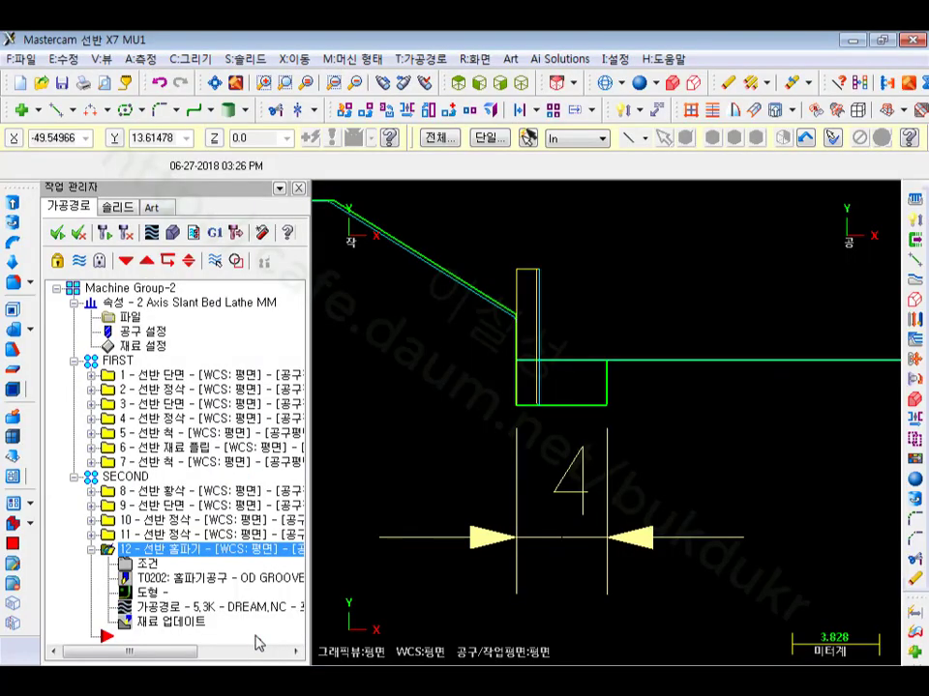
click(21, 56)
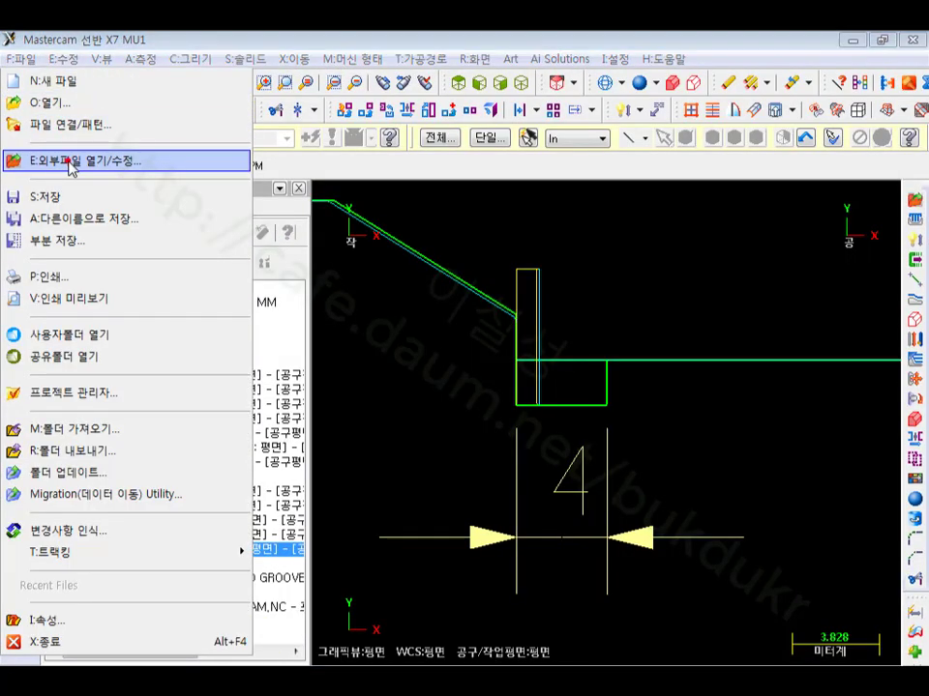
click(70, 162)
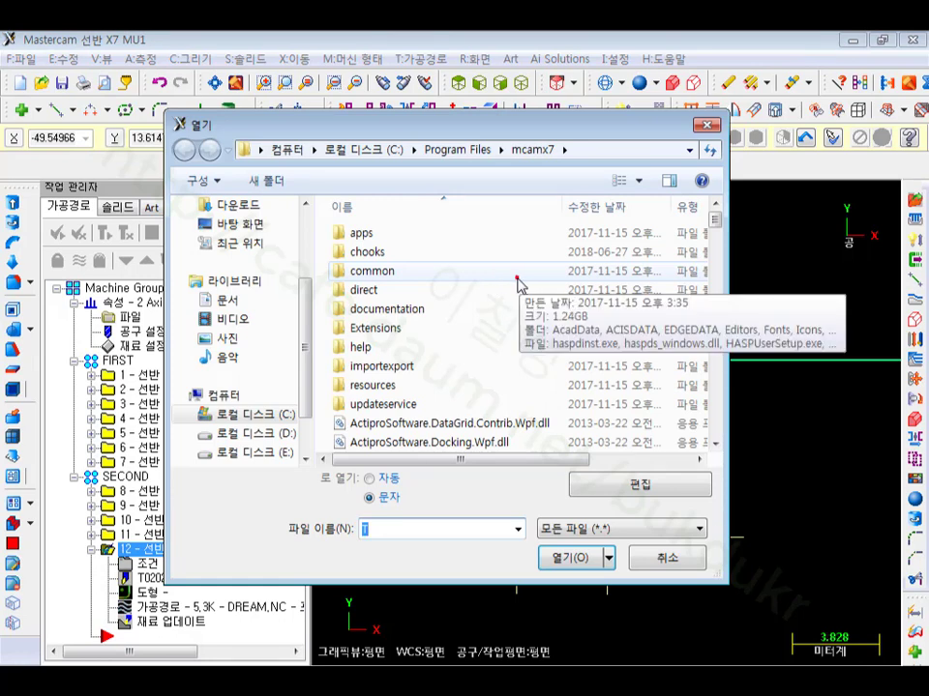
click(232, 301)
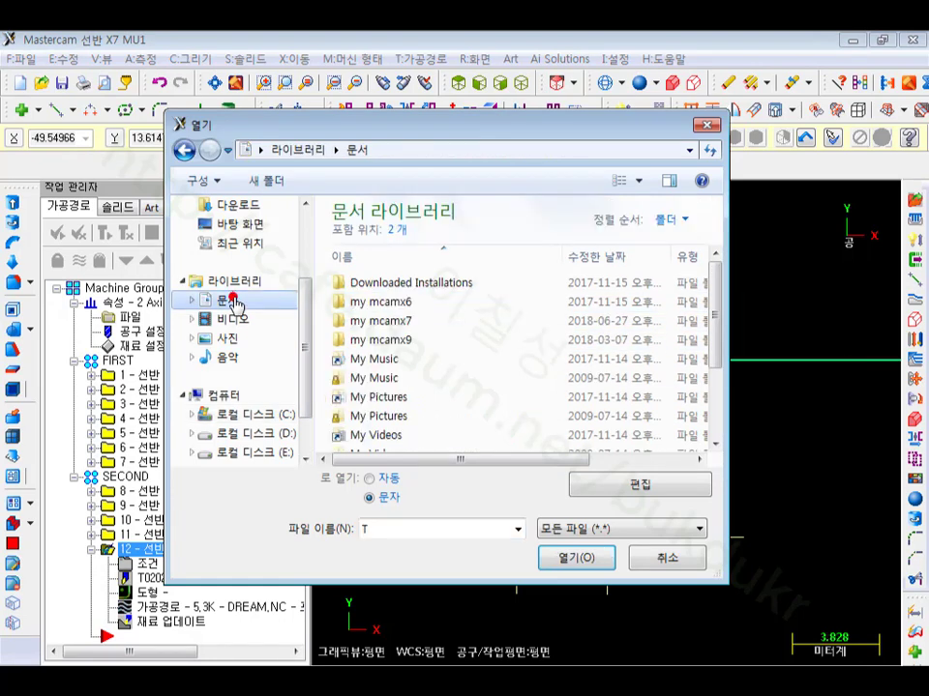
scroll(445, 359, down, 2)
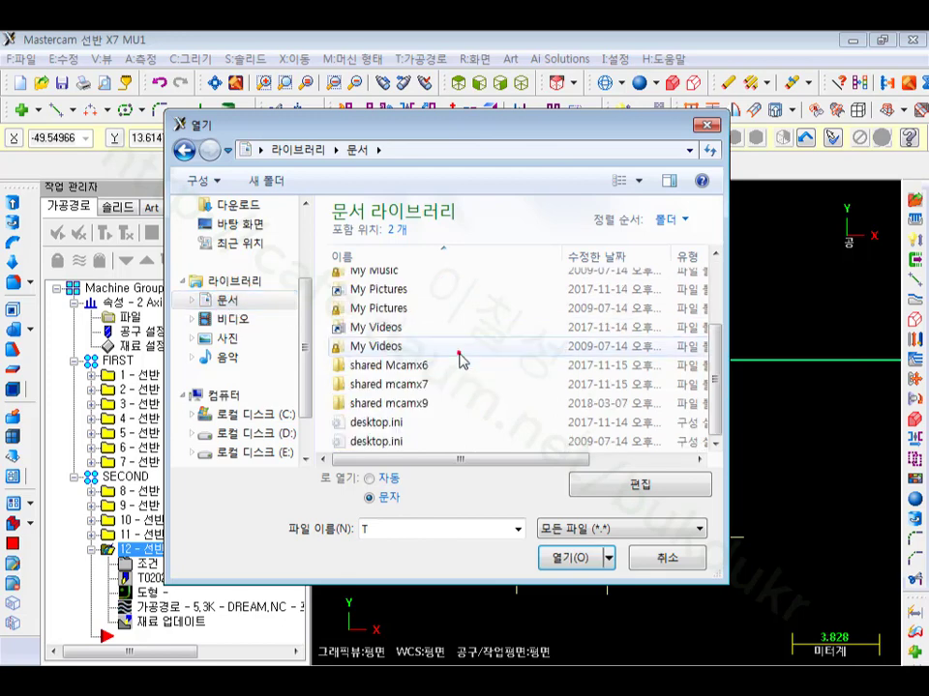
double_click(416, 385)
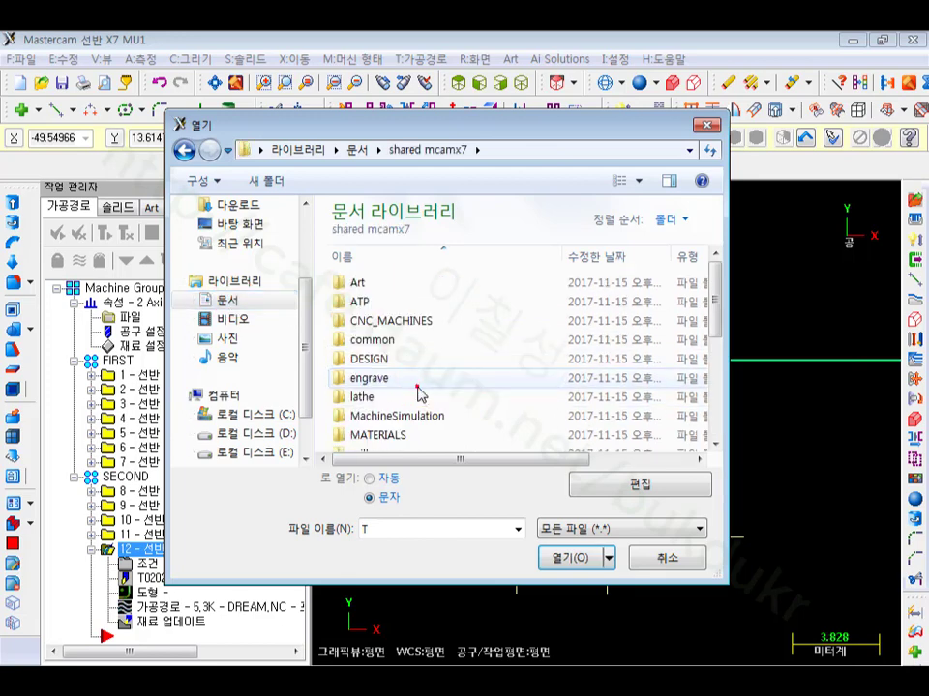
double_click(414, 395)
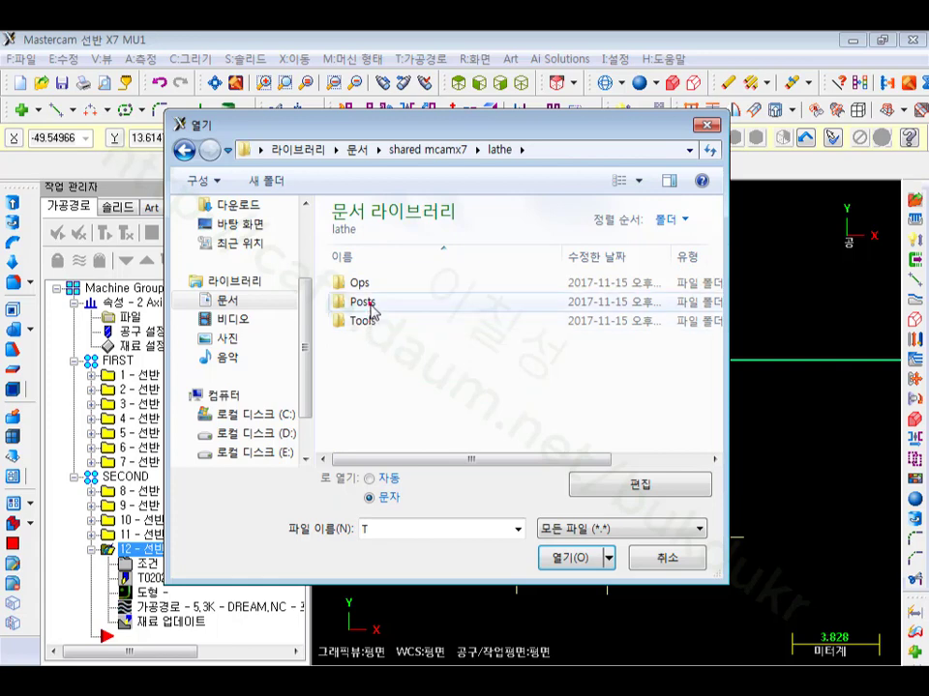
double_click(373, 305)
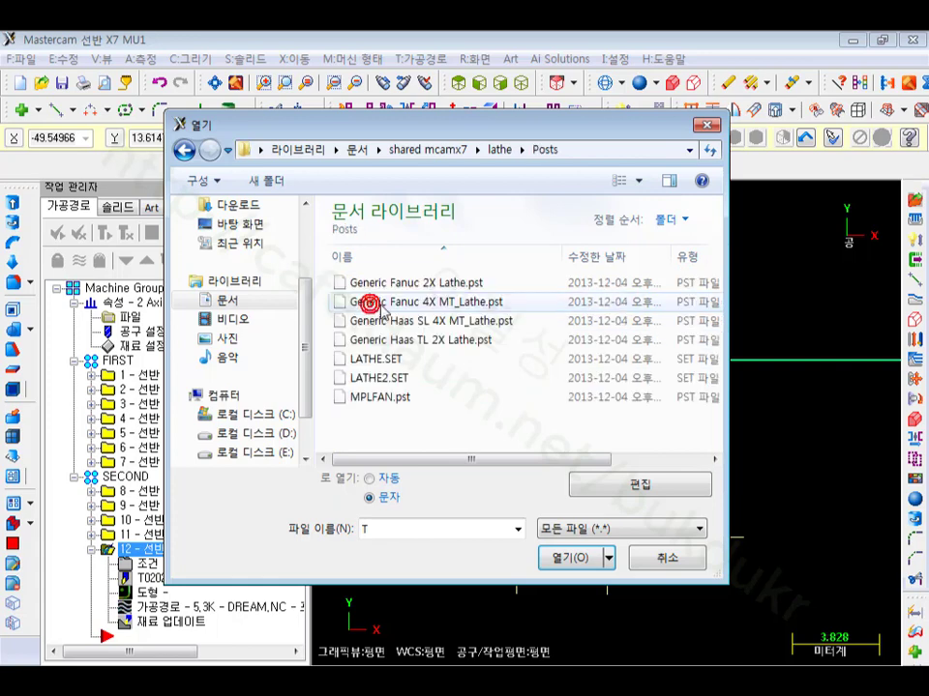
click(422, 284)
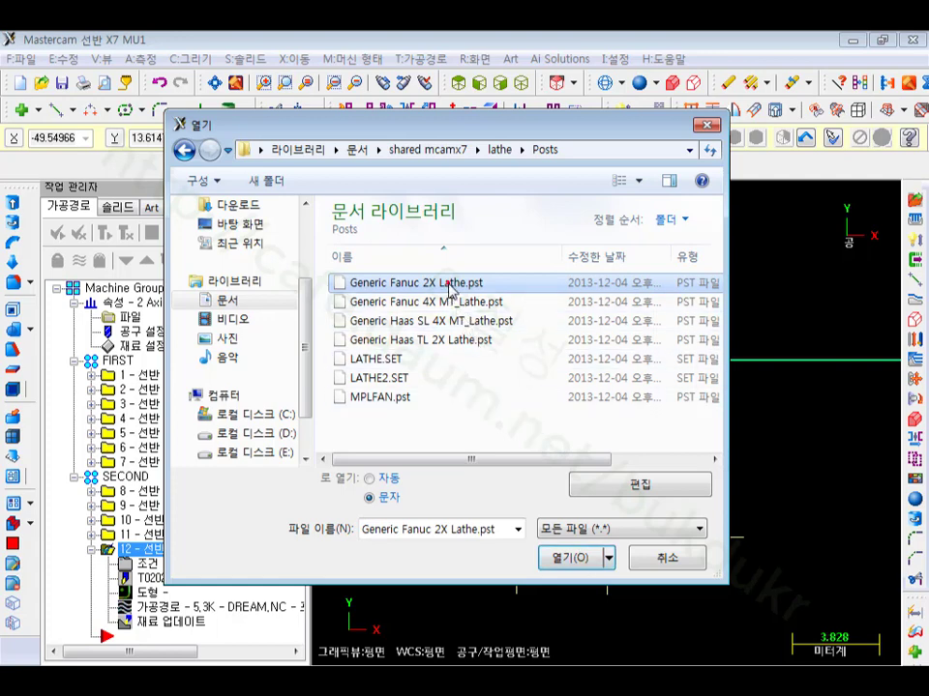
click(579, 557)
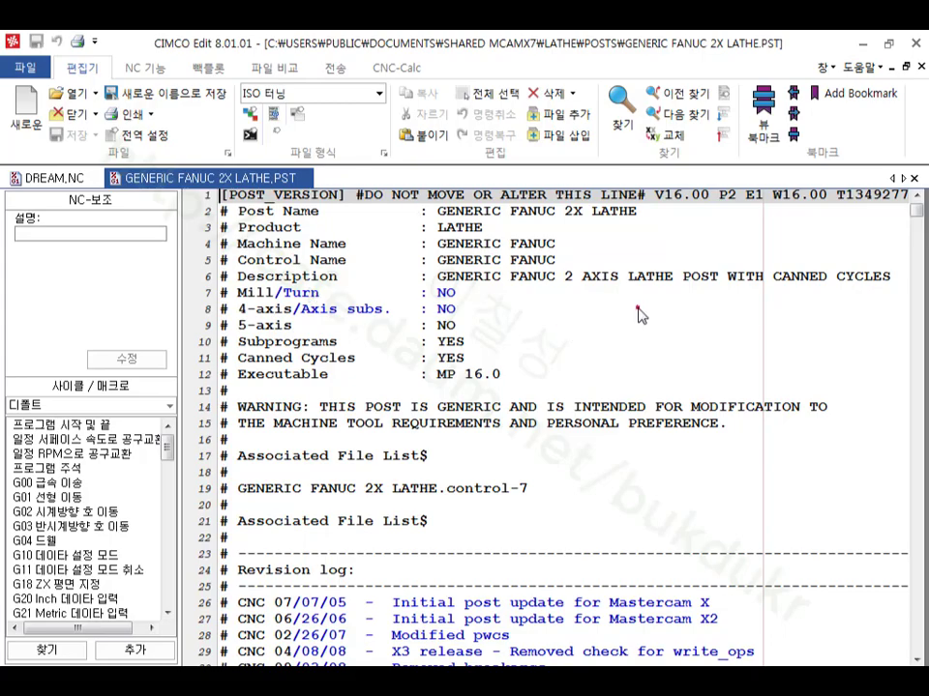
Set the format number of the "P" dwell$ line in the post's variable formats to 4, and save the post file.
click(638, 308)
scroll(813, 348, down, 19)
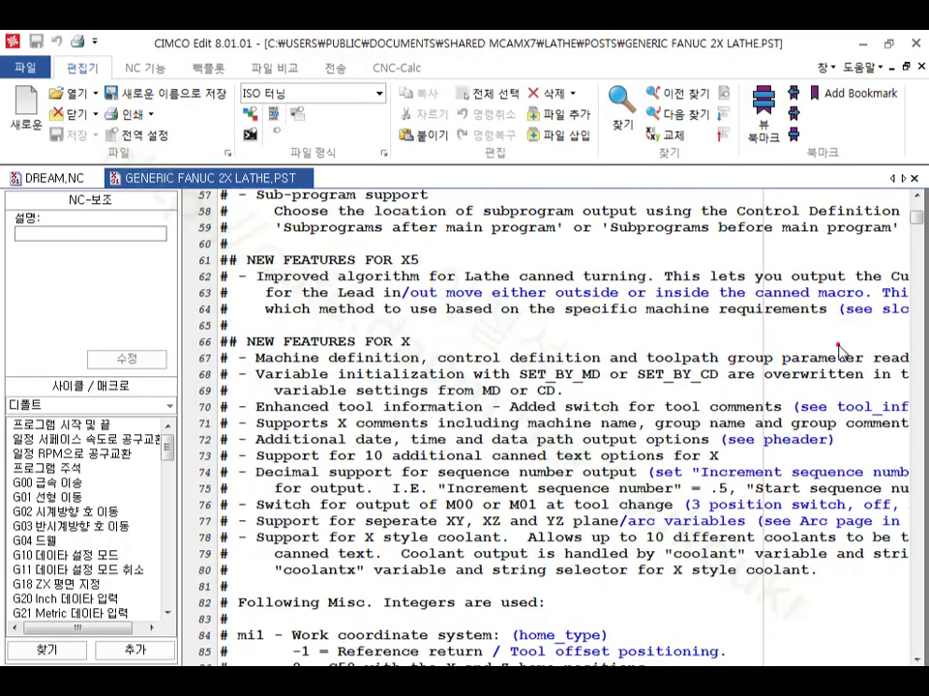
scroll(842, 353, down, 20)
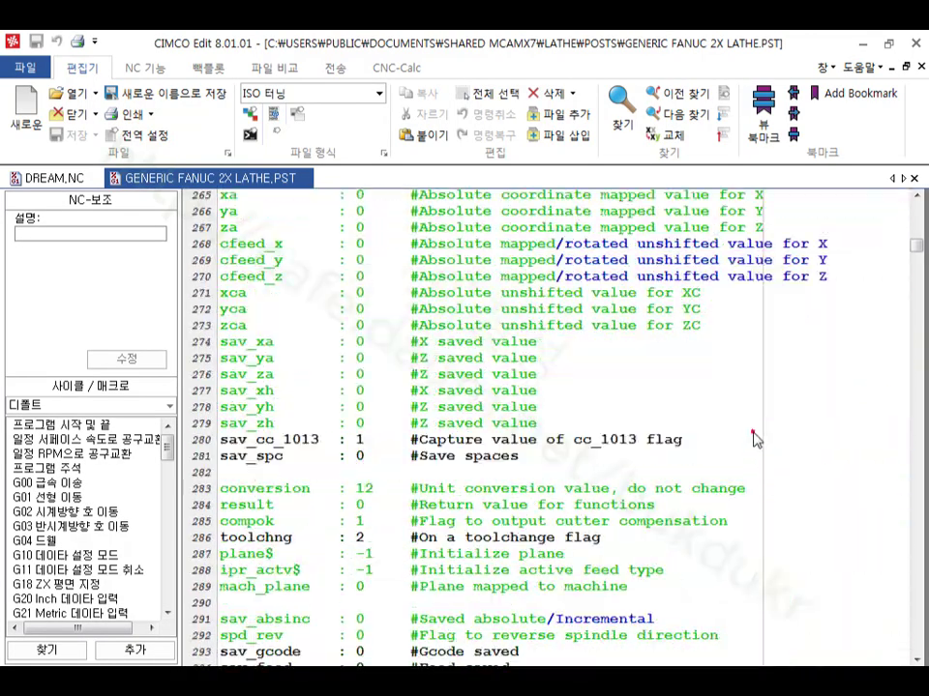
scroll(754, 435, down, 20)
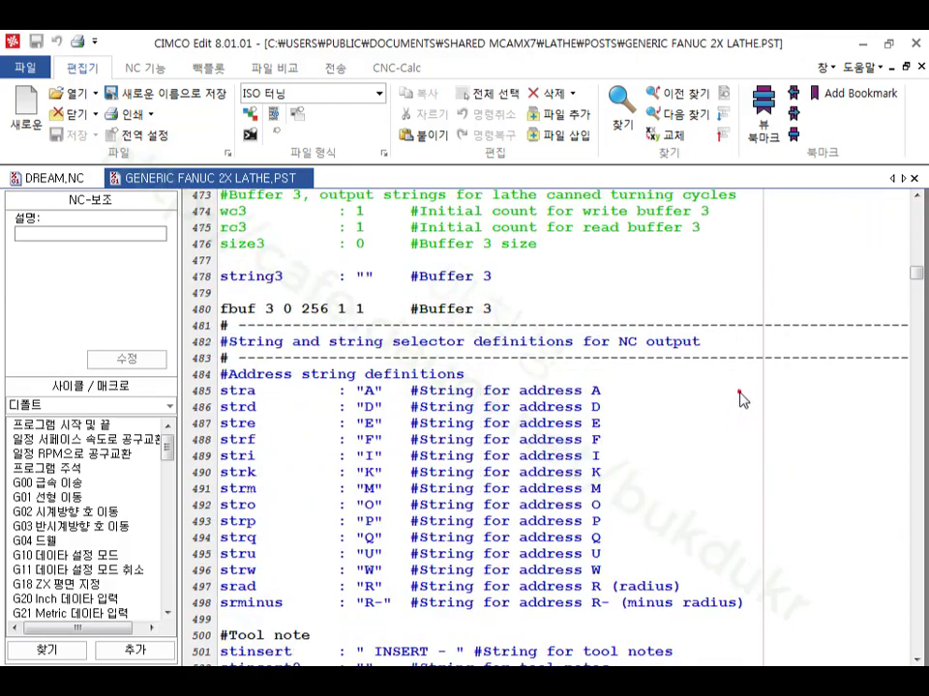
scroll(741, 397, down, 20)
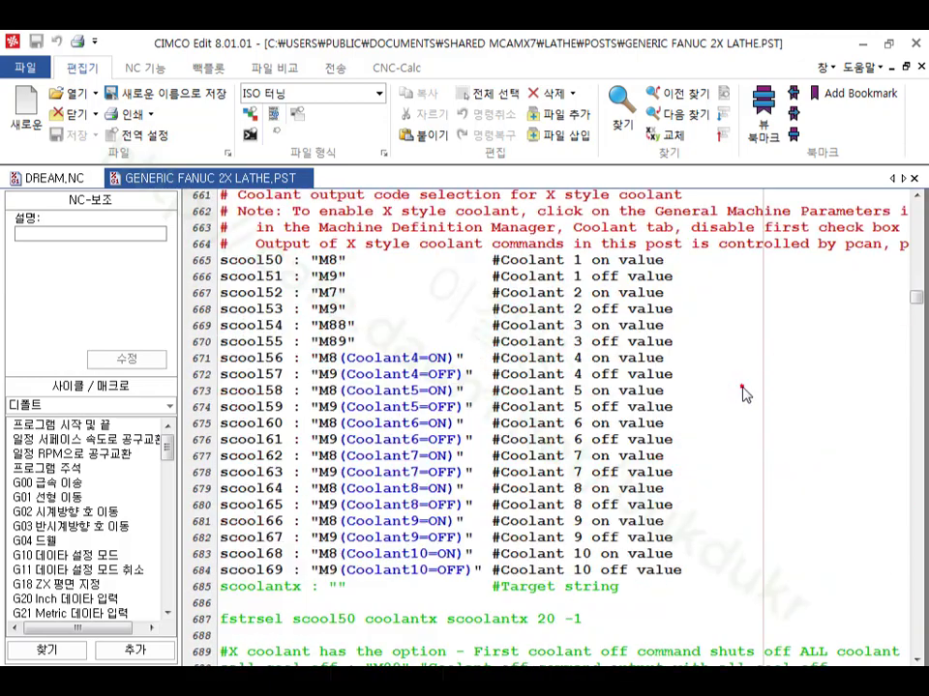
scroll(743, 392, down, 20)
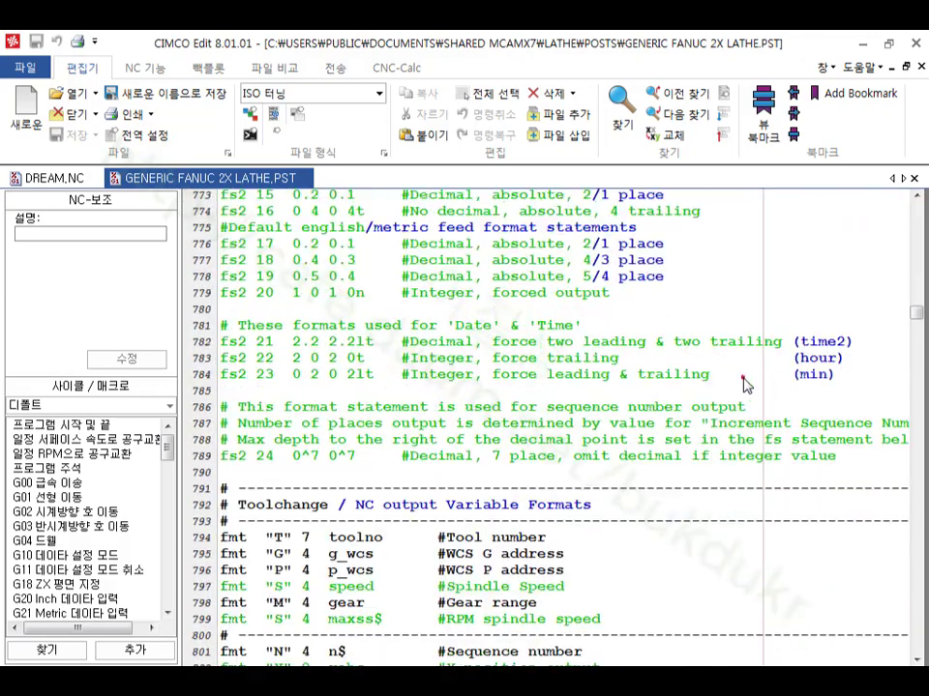
scroll(744, 384, down, 11)
scroll(743, 384, up, 1)
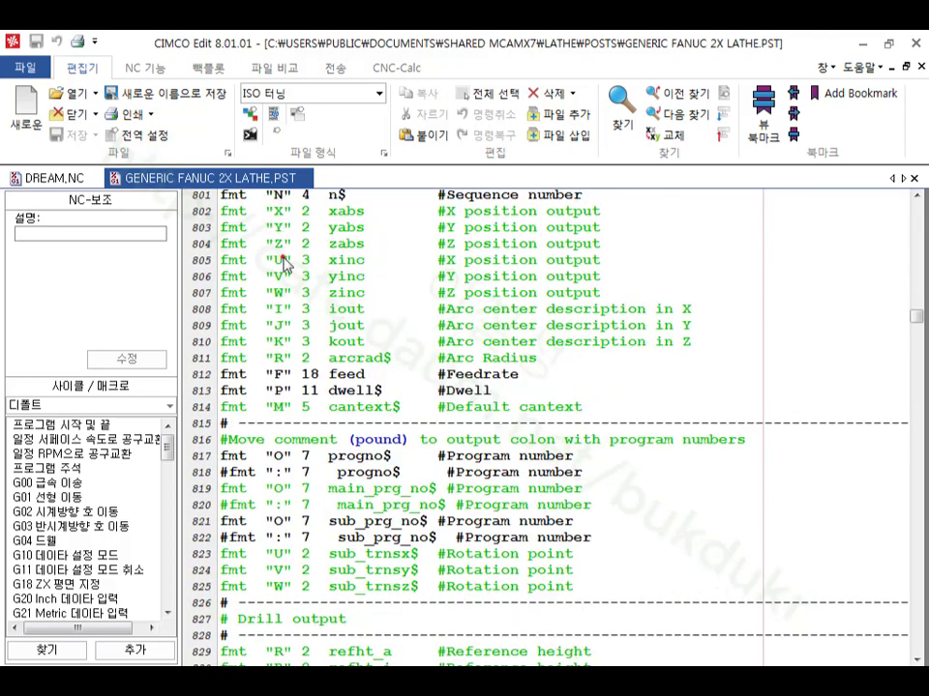
click(226, 390)
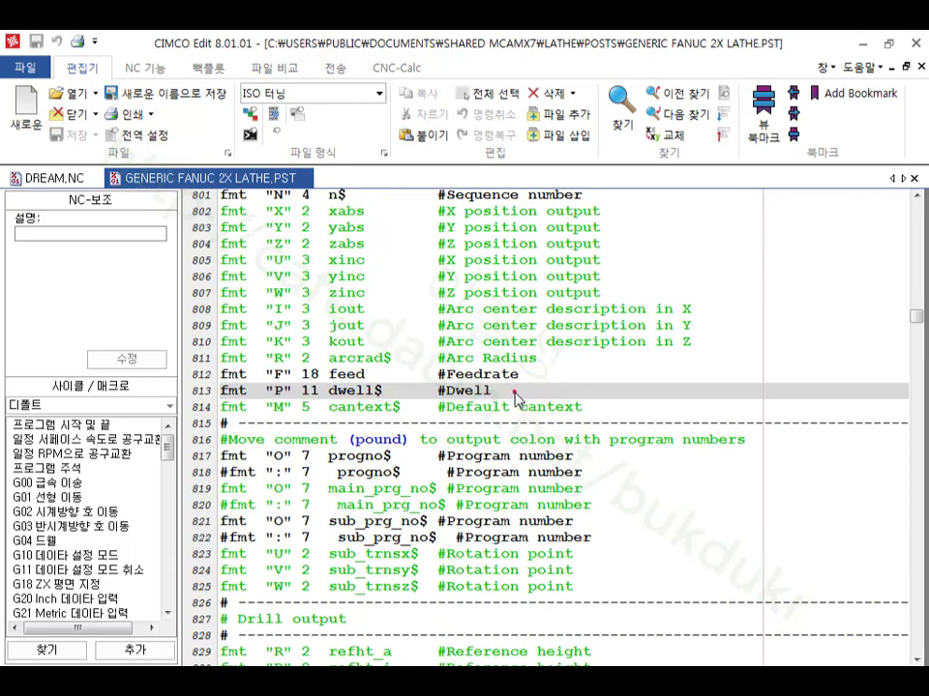
double_click(442, 393)
shift+click(220, 390)
click(319, 392)
double_click(312, 392)
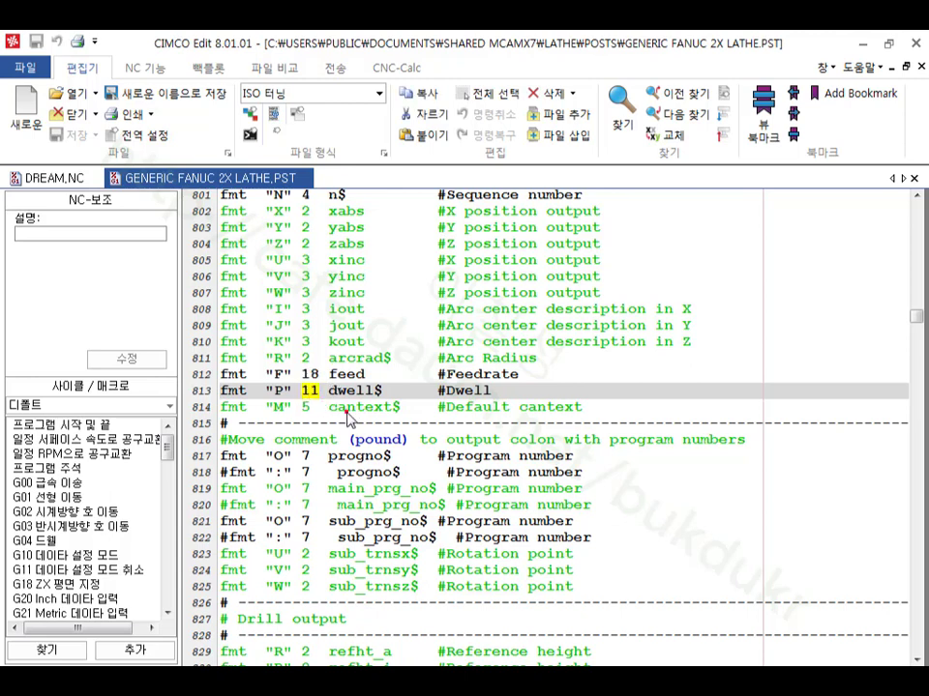
text(4)
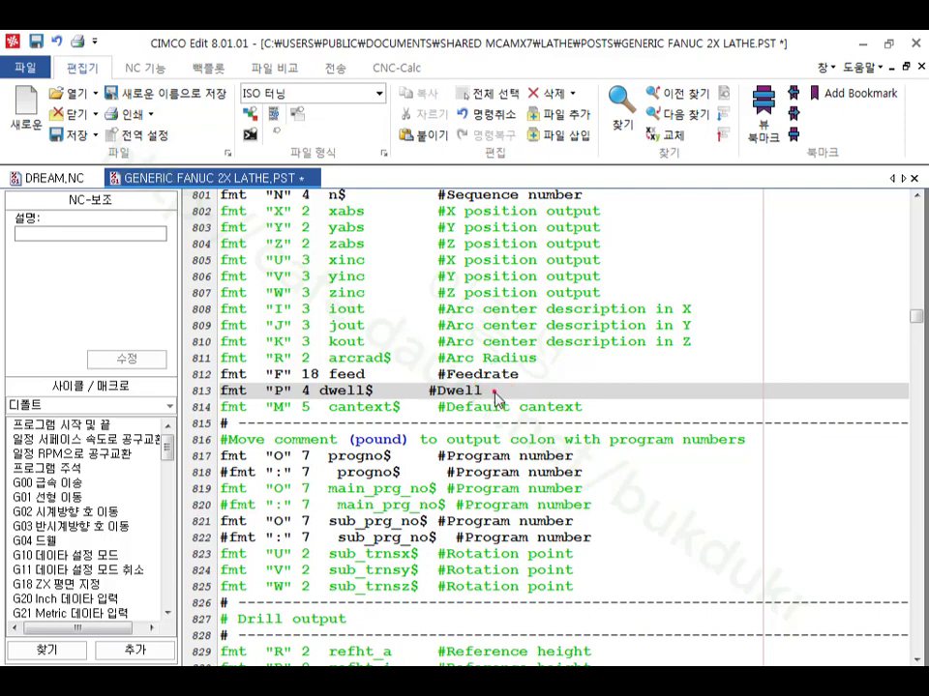
click(72, 136)
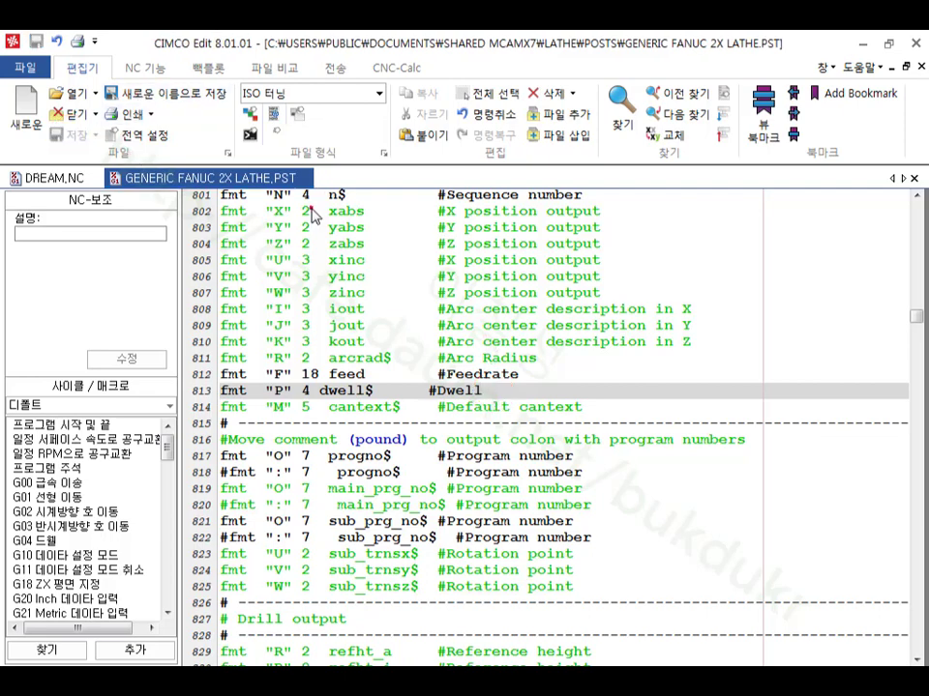
Switch to Mastercam, post only the selected groove operation with overwrite, and reload DREAM.NC in CIMCO Edit.
click(253, 677)
click(243, 638)
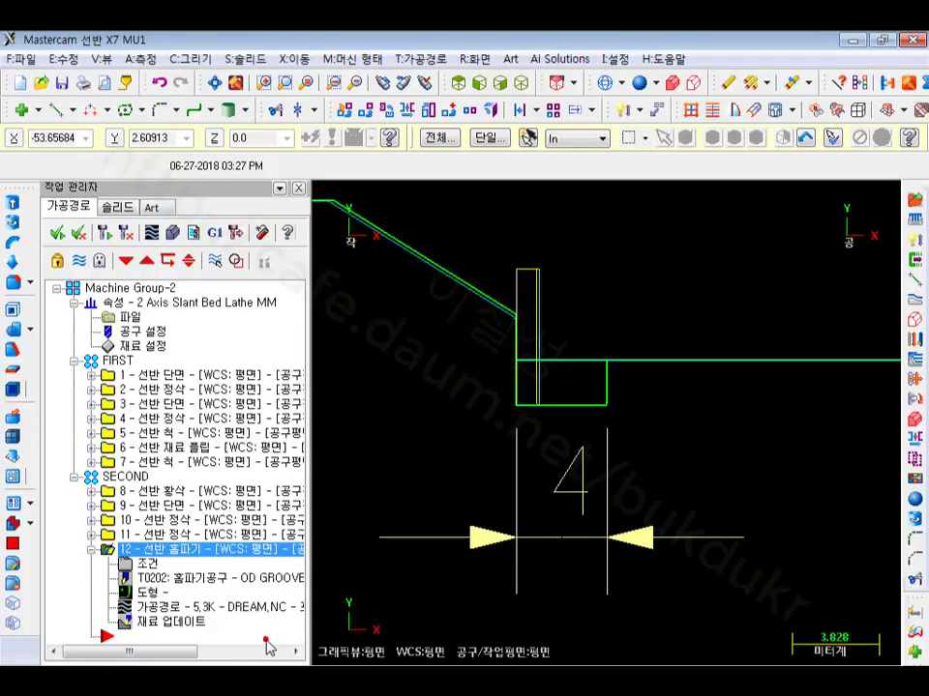
click(216, 233)
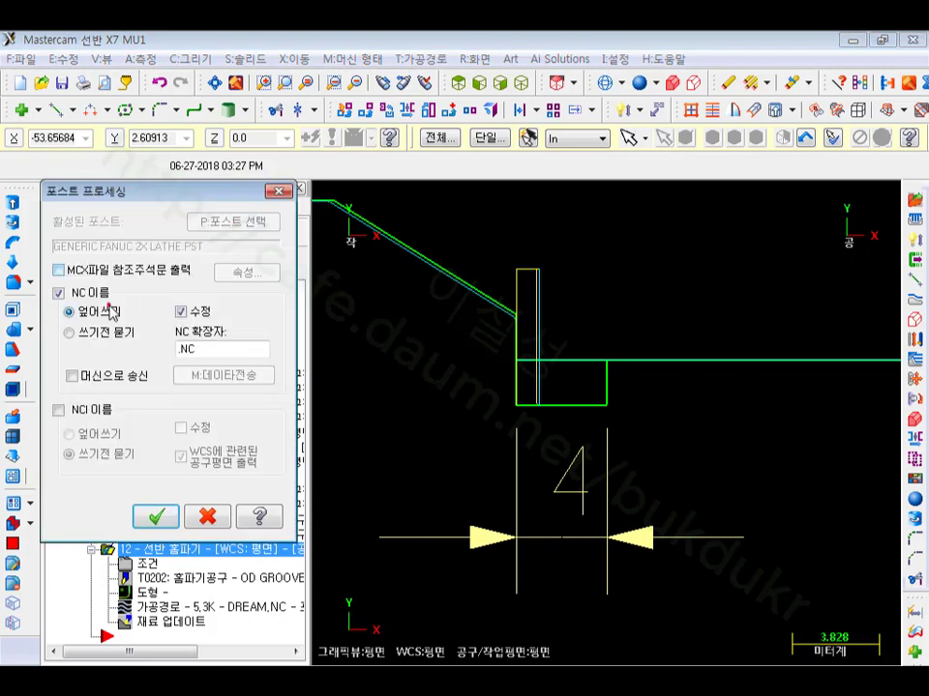
click(160, 512)
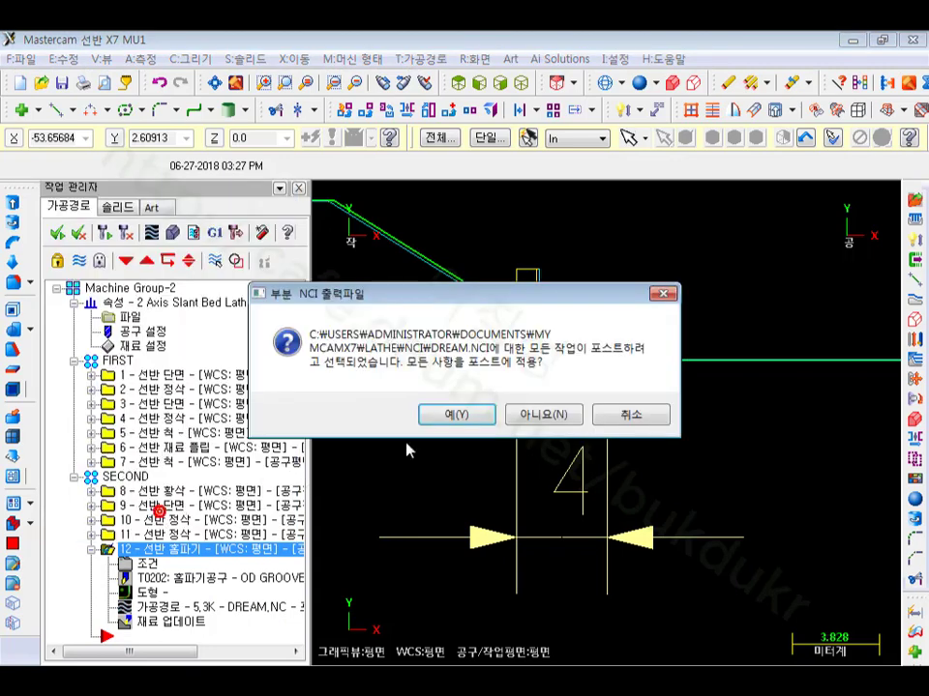
click(545, 414)
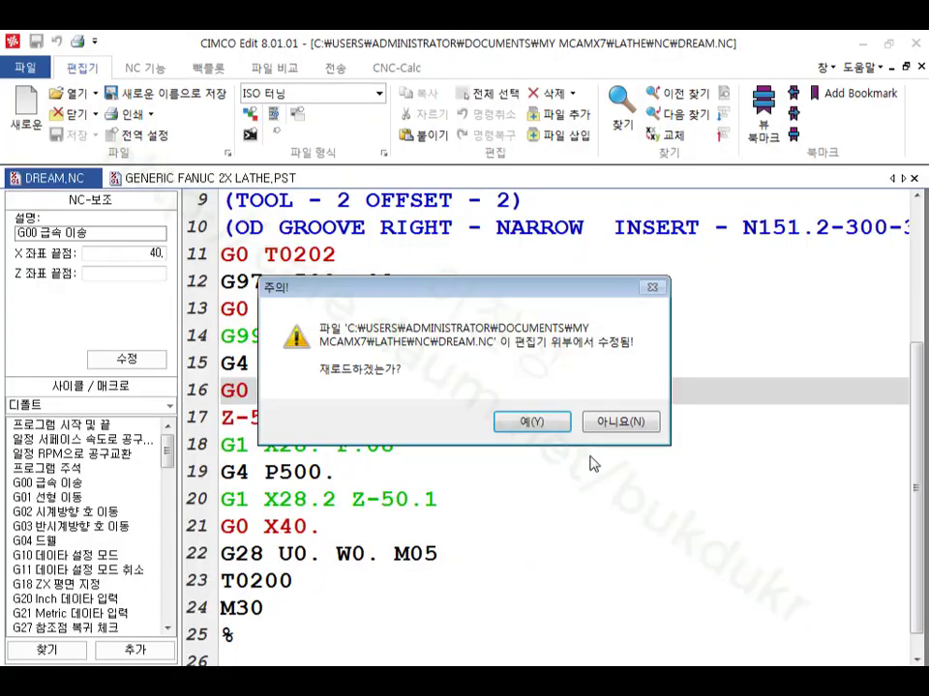
drag(489, 288, 744, 155)
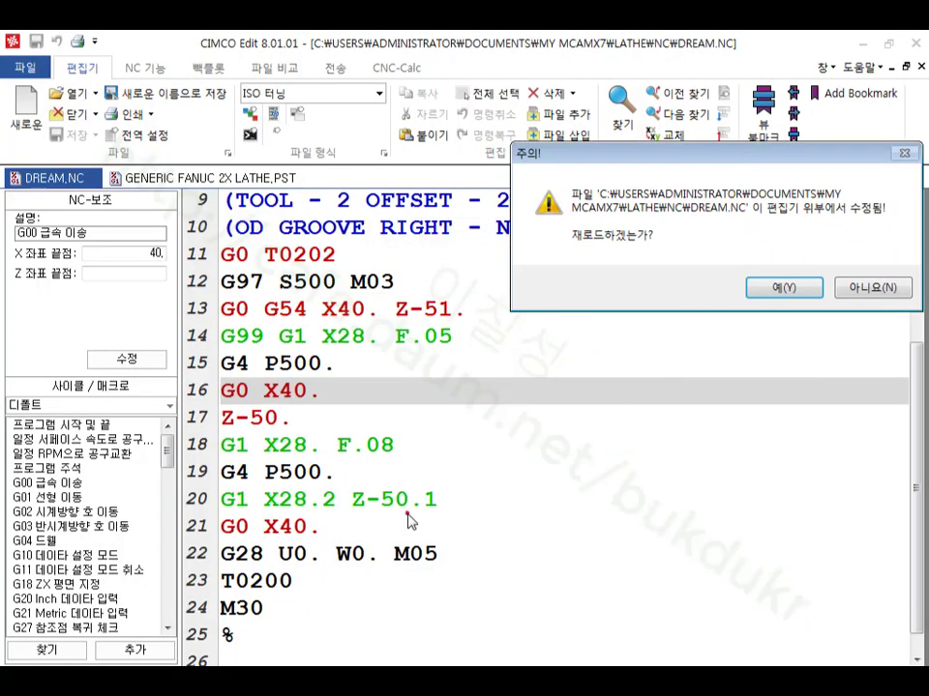
click(810, 290)
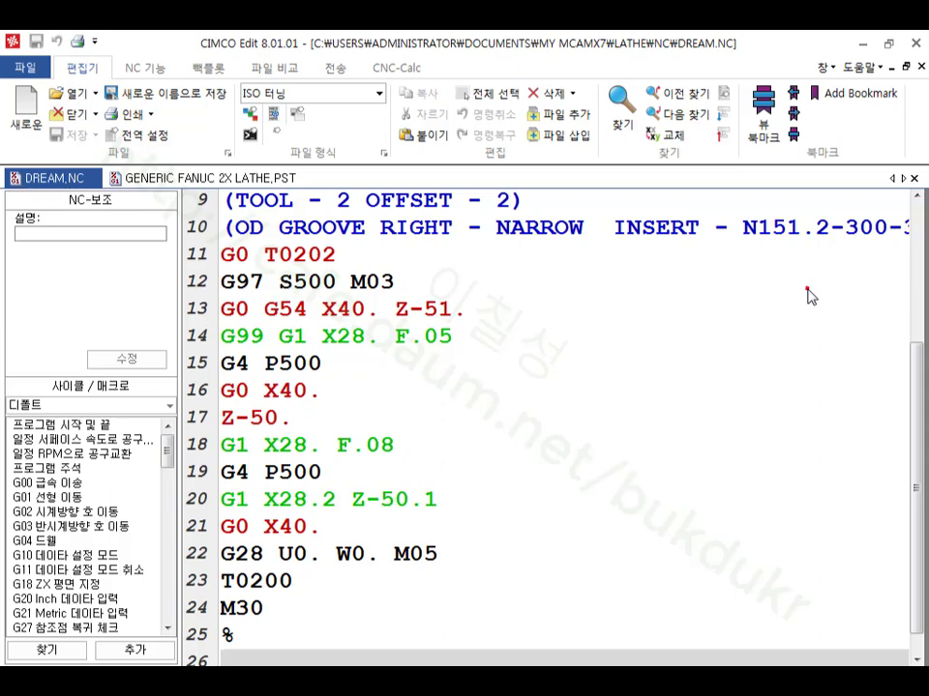
Compare the NC code with the post's dwell format, and highlight the header comments from PROGRAM NAME to MATERIAL in DREAM.NC.
key(ctrl+Tab)
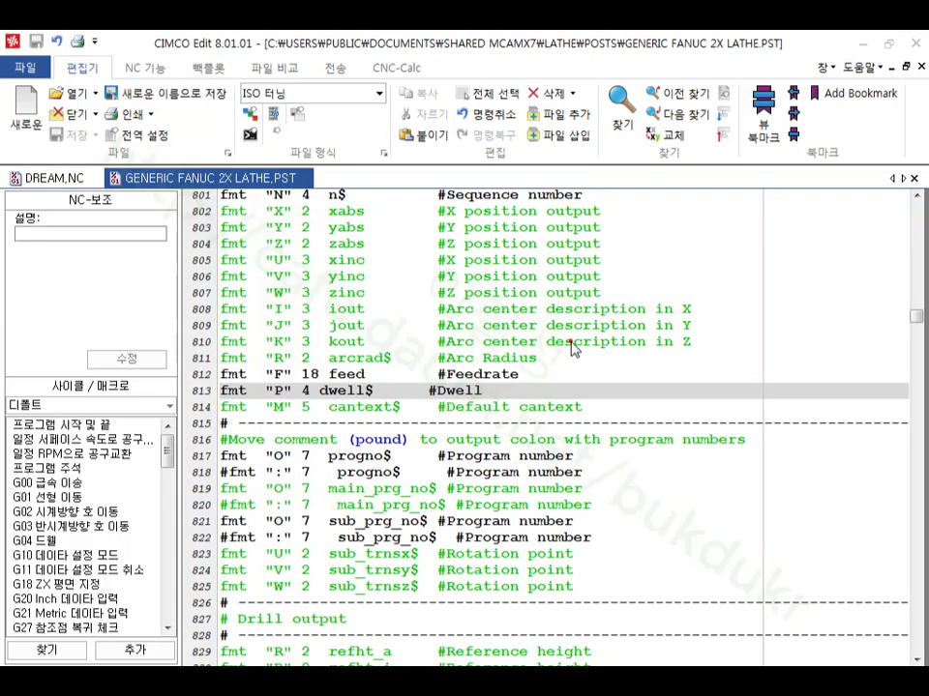
key(ctrl+Tab)
click(628, 389)
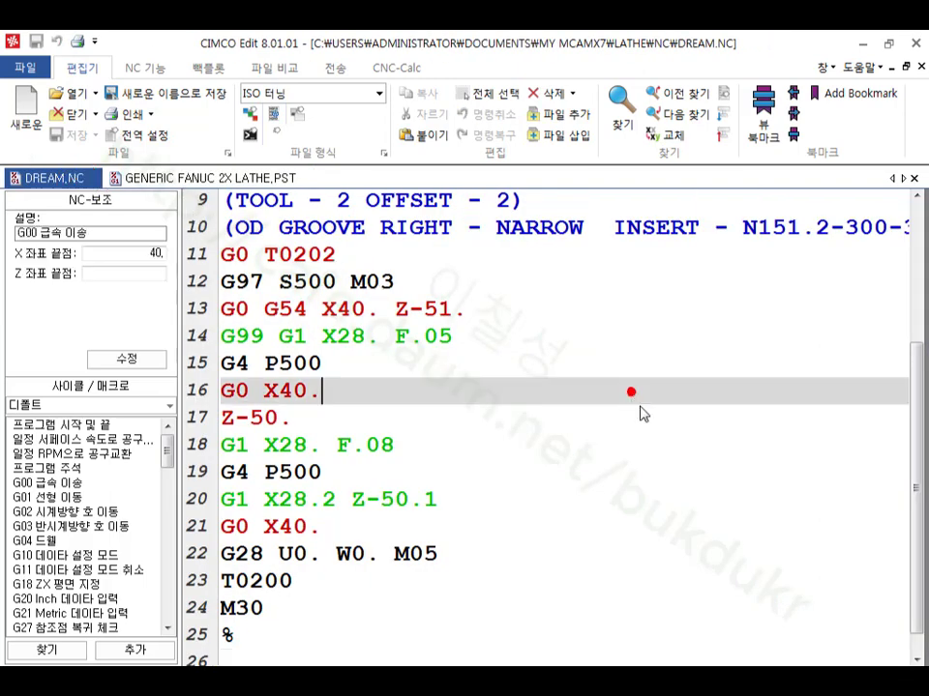
scroll(658, 416, up, 3)
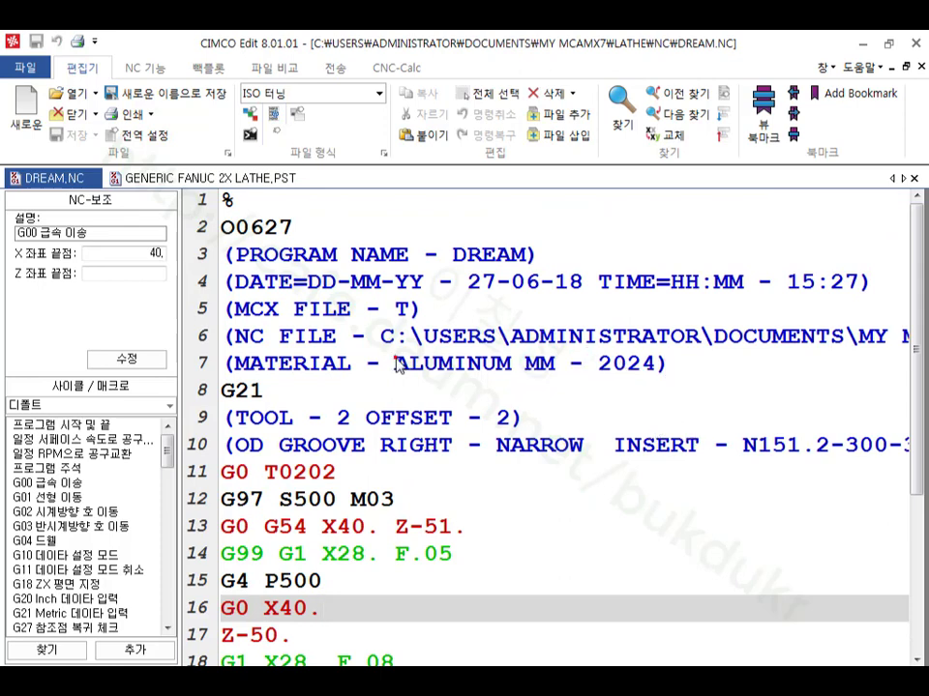
drag(677, 366, 223, 255)
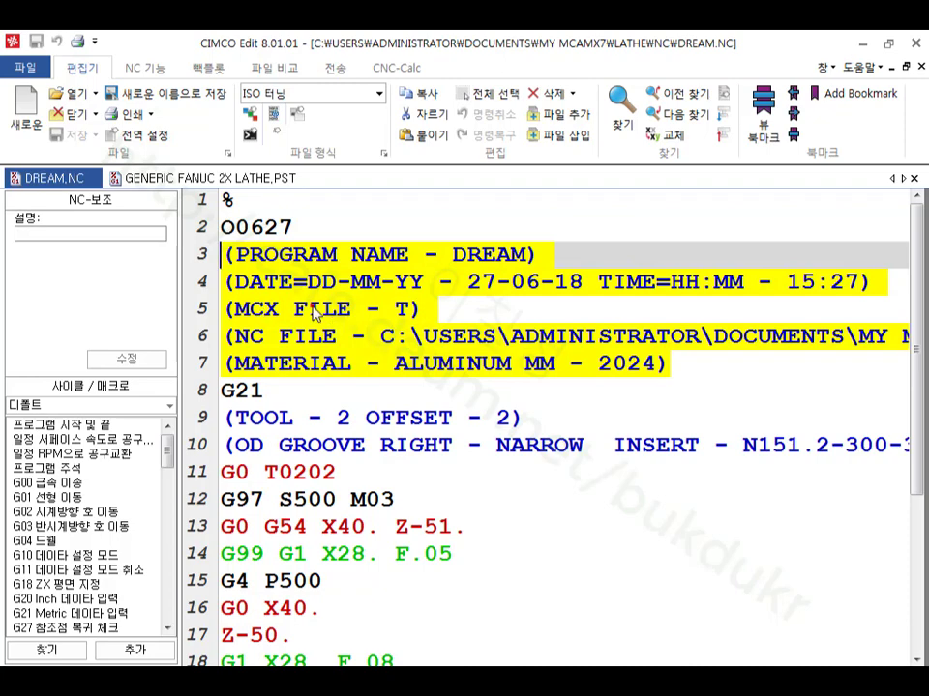
Search the Generic Fanuc 2X Lathe post for "%" and examine the header output lines in the pheader$ start-of-file section.
click(237, 183)
click(735, 405)
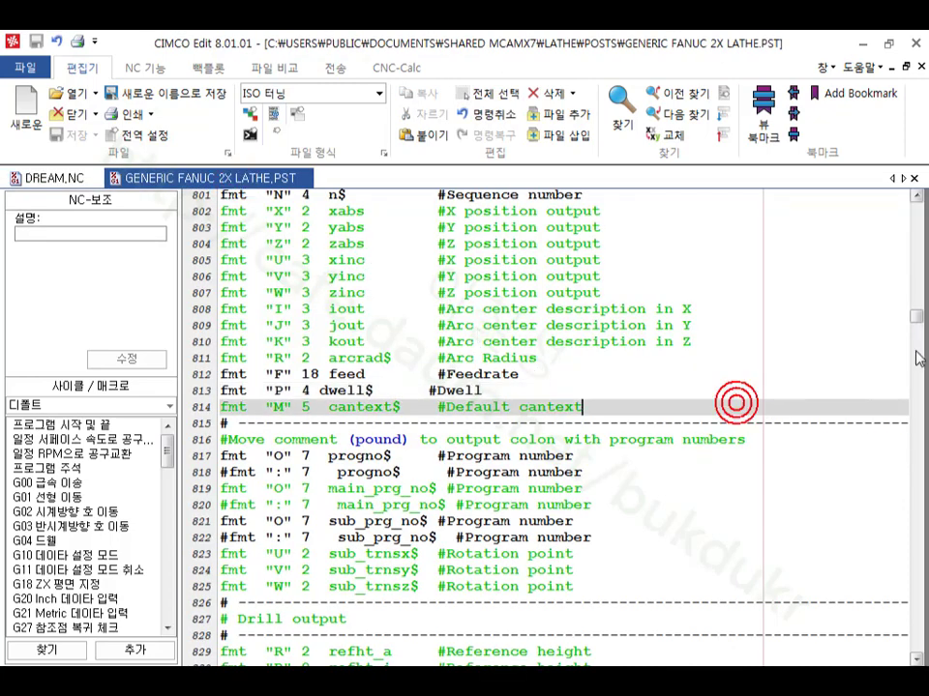
drag(921, 319, 850, 281)
click(847, 273)
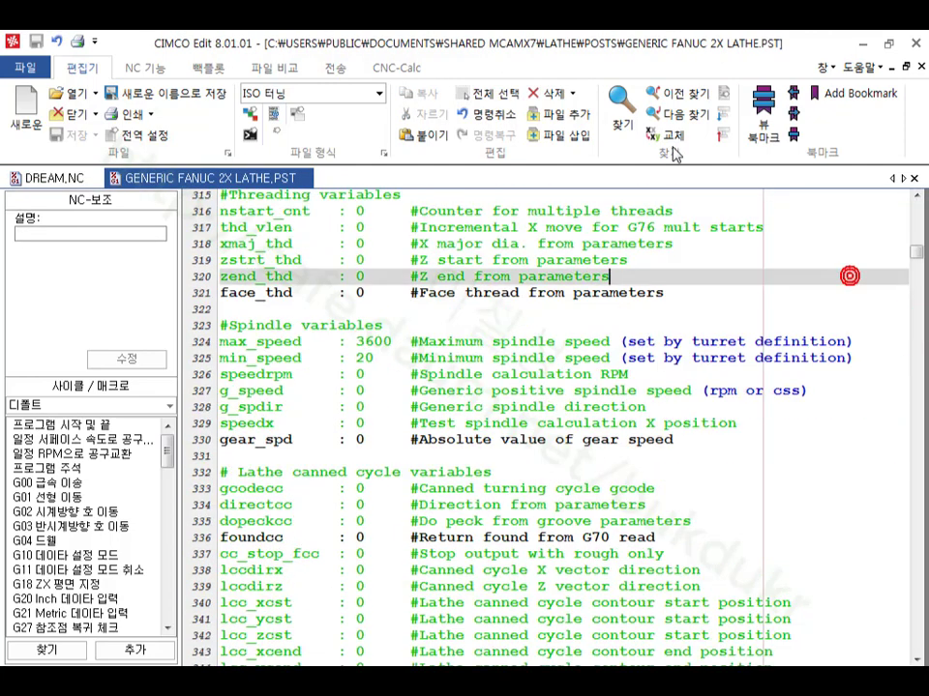
click(619, 114)
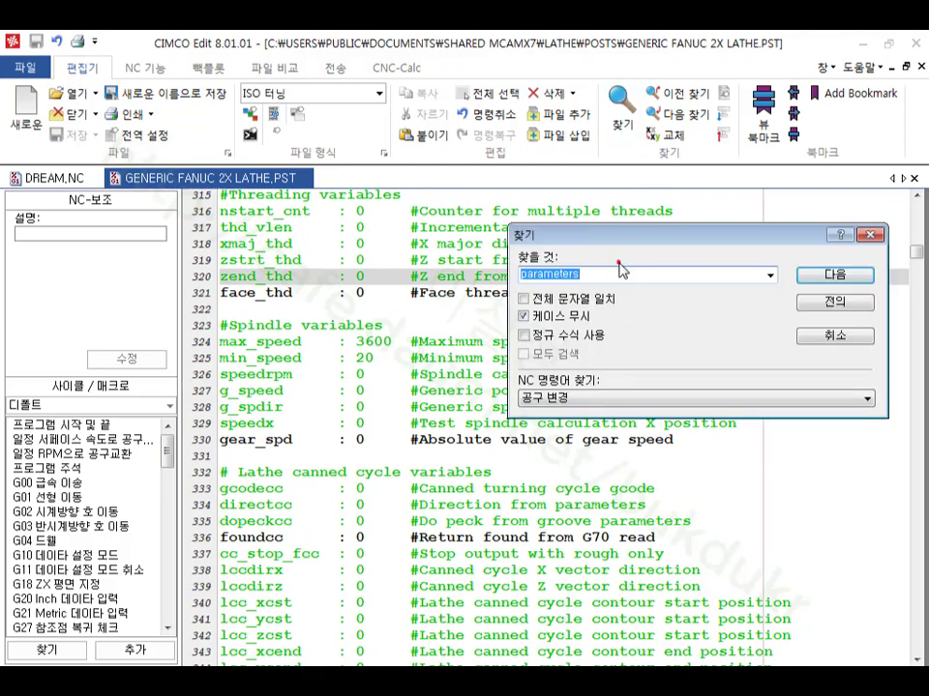
text(%)
key(Return)
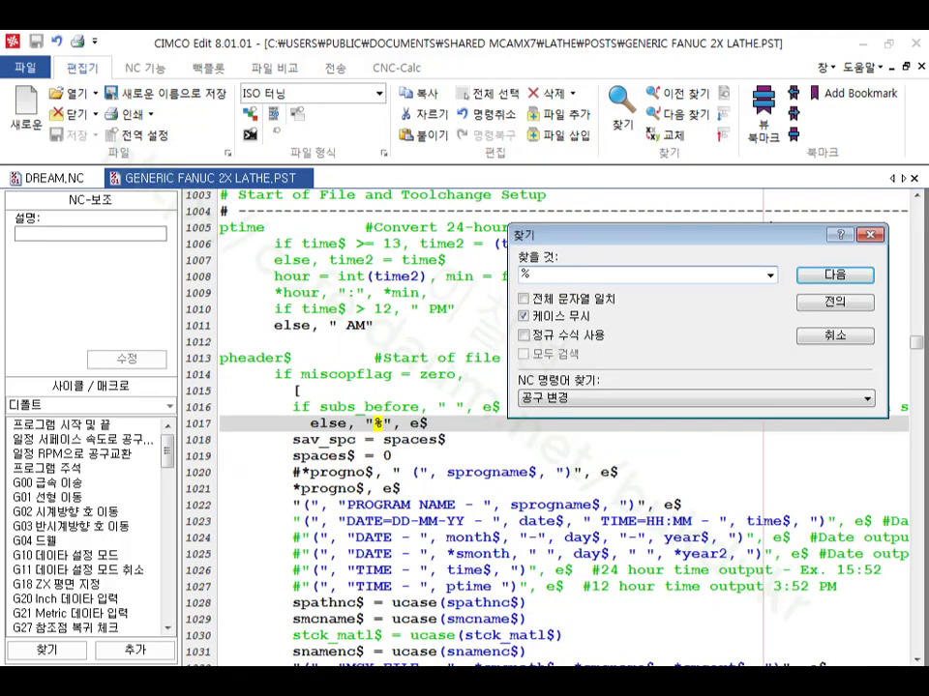
click(812, 346)
click(655, 455)
scroll(651, 450, down, 3)
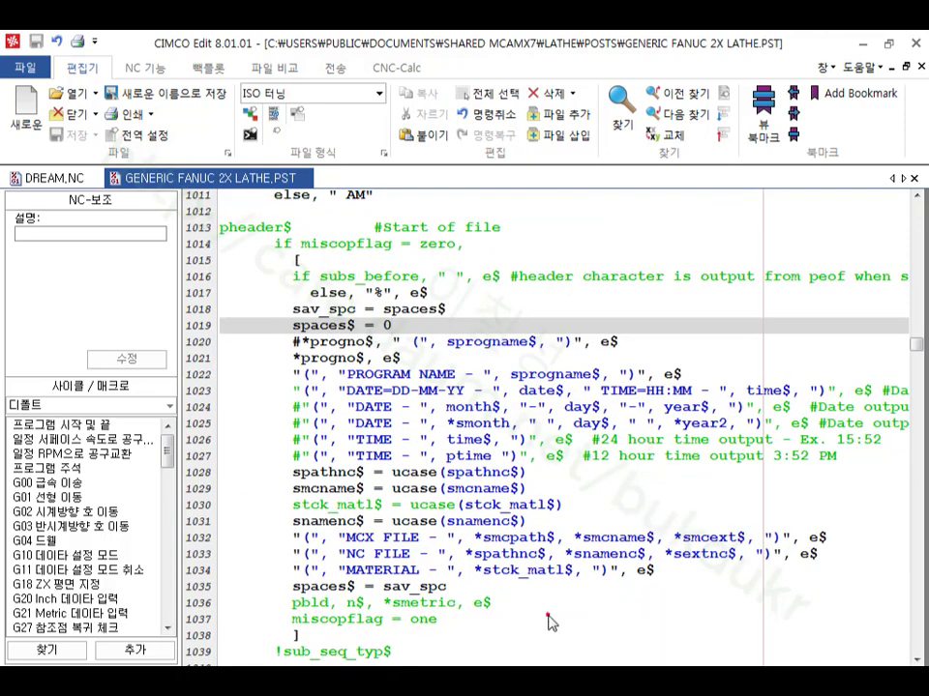
click(495, 604)
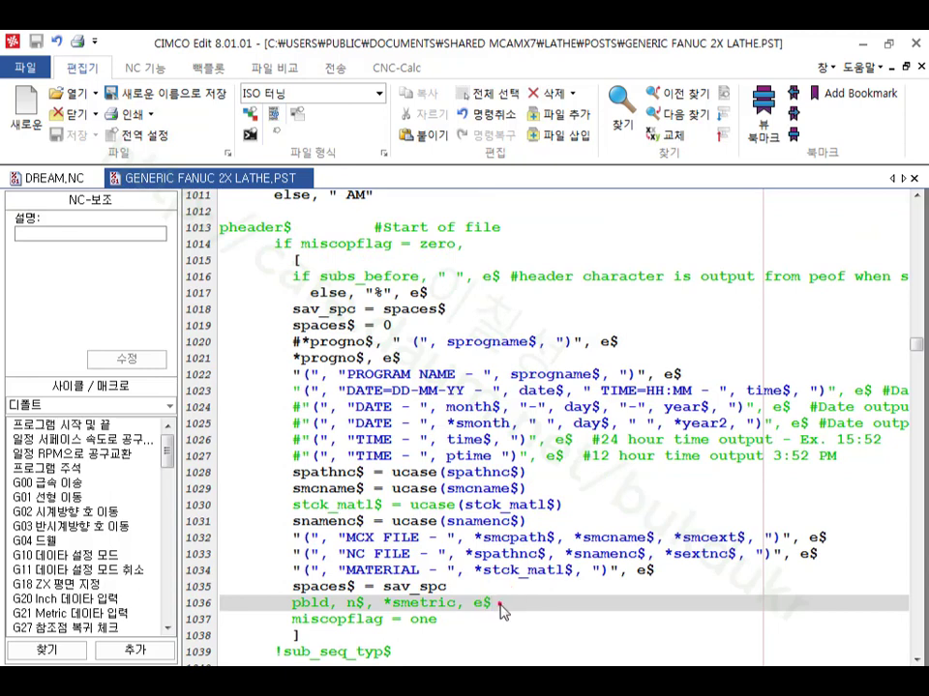
scroll(501, 609, down, 2)
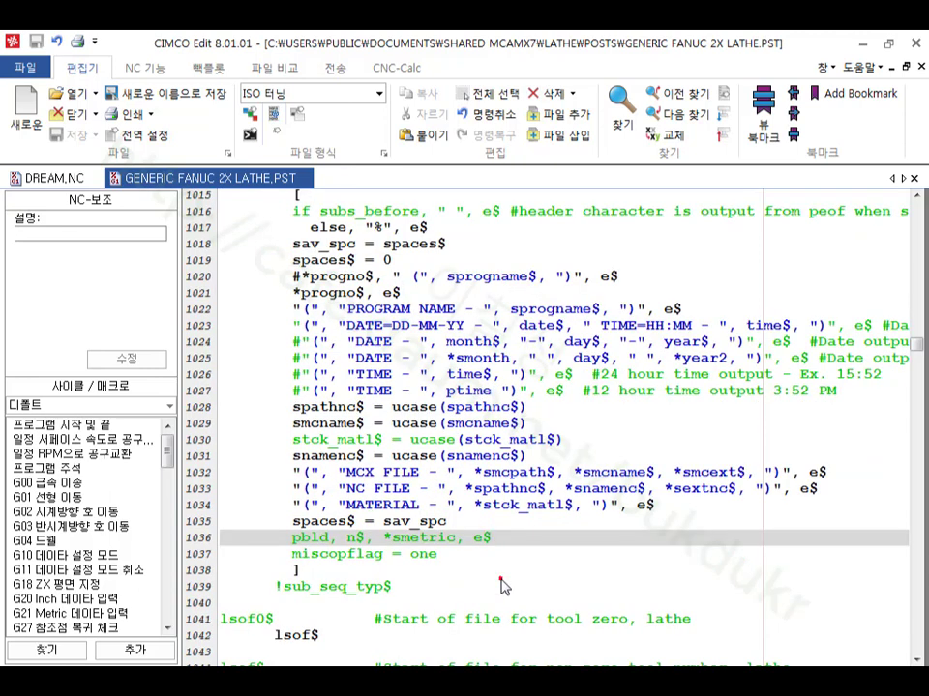
Delete the lines from the PROGRAM NAME comment through spaces$ = sav_spc in the pheader$ section and save the post file.
scroll(499, 580, up, 2)
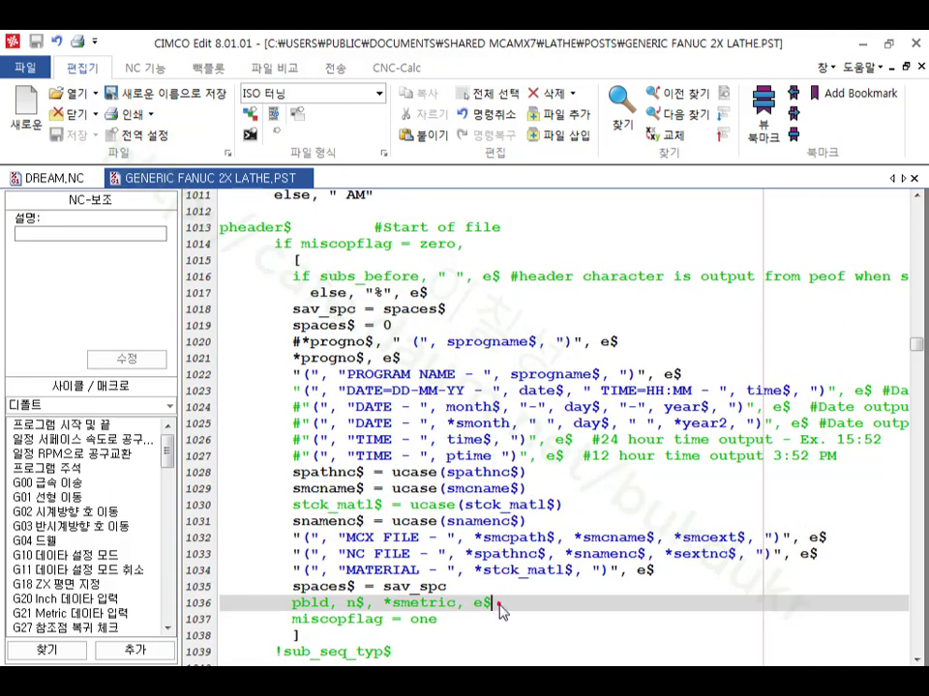
drag(441, 586, 212, 386)
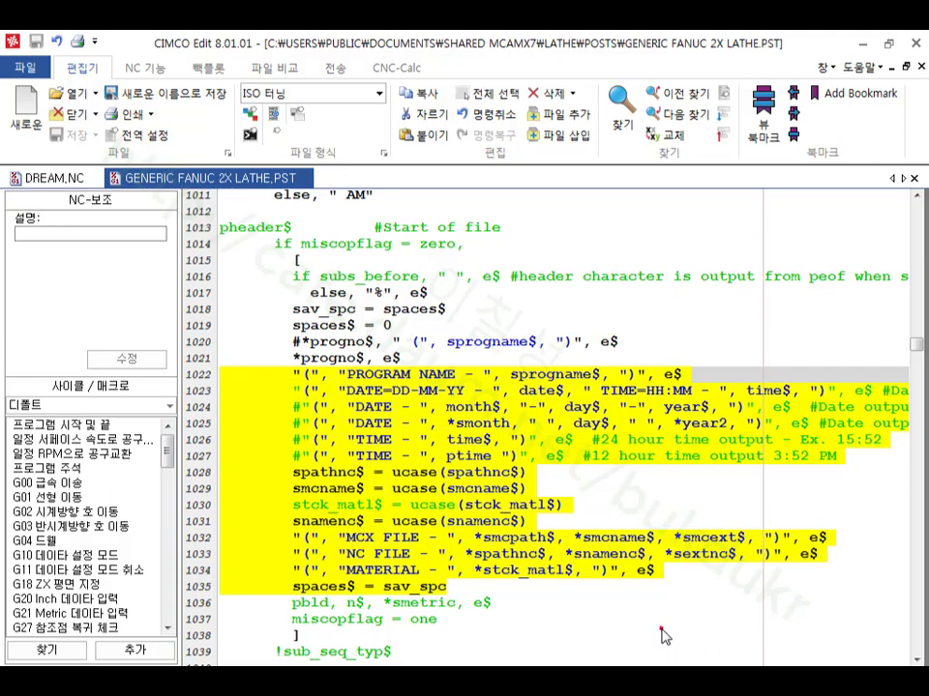
key(Delete)
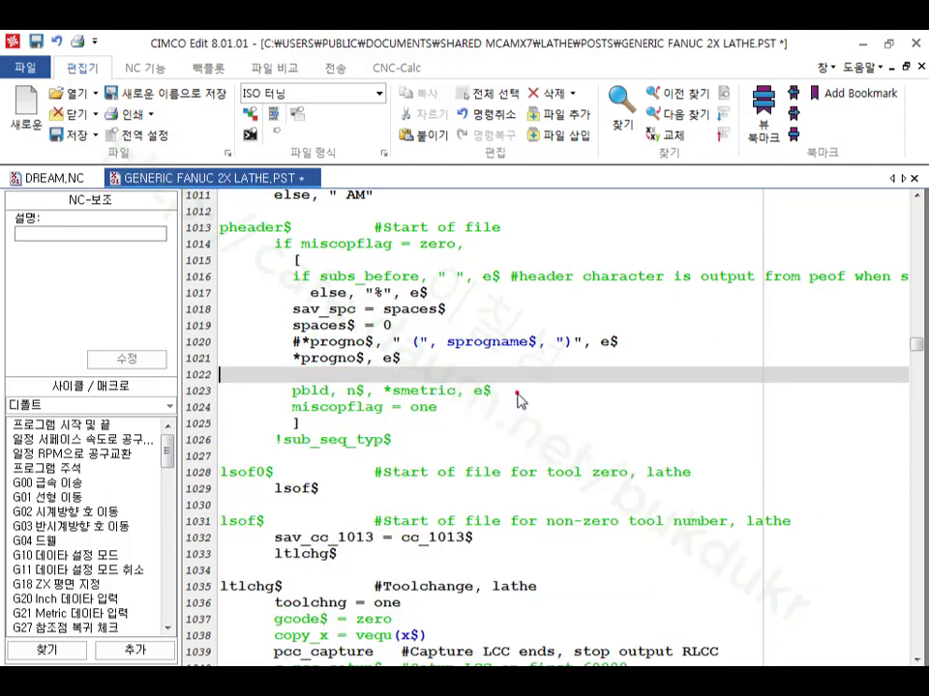
click(74, 137)
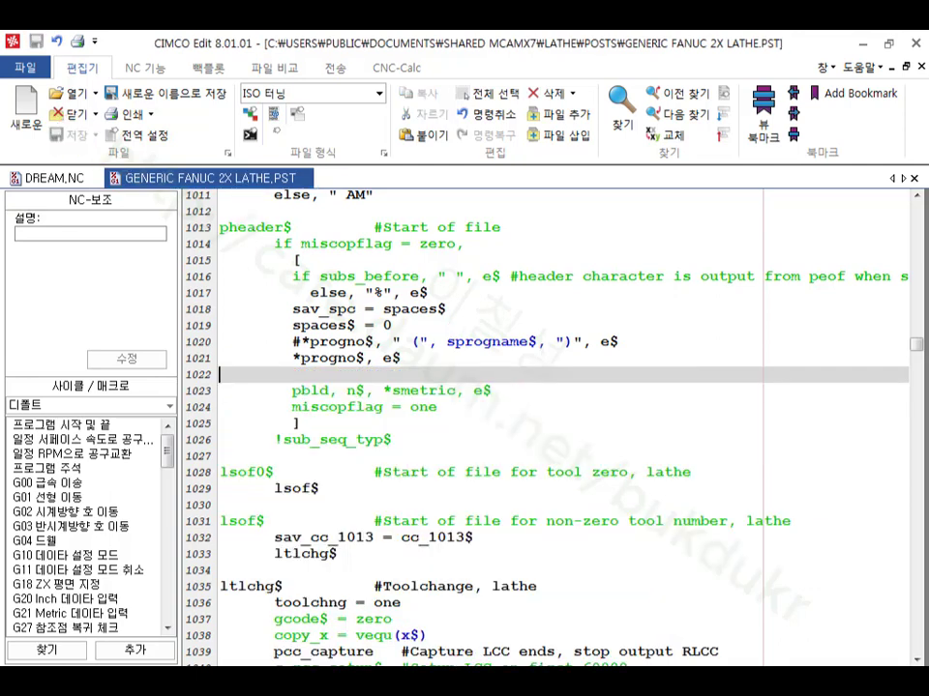
Switch to Mastercam, post only the selected groove operation 12 to DREAM.NC, and reload the file in CIMCO Edit.
click(259, 642)
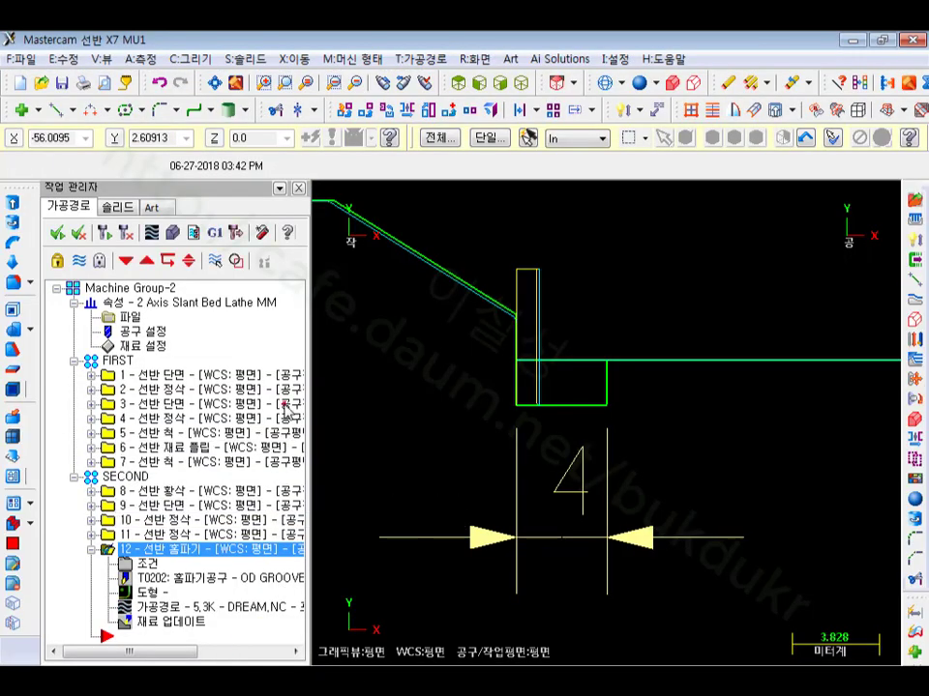
click(216, 259)
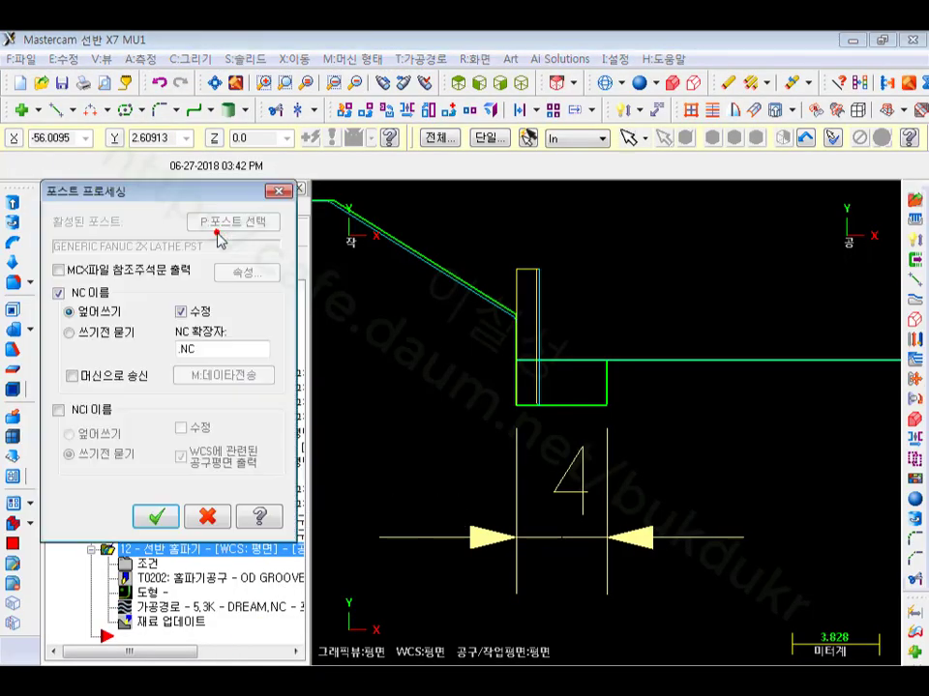
click(150, 513)
click(535, 415)
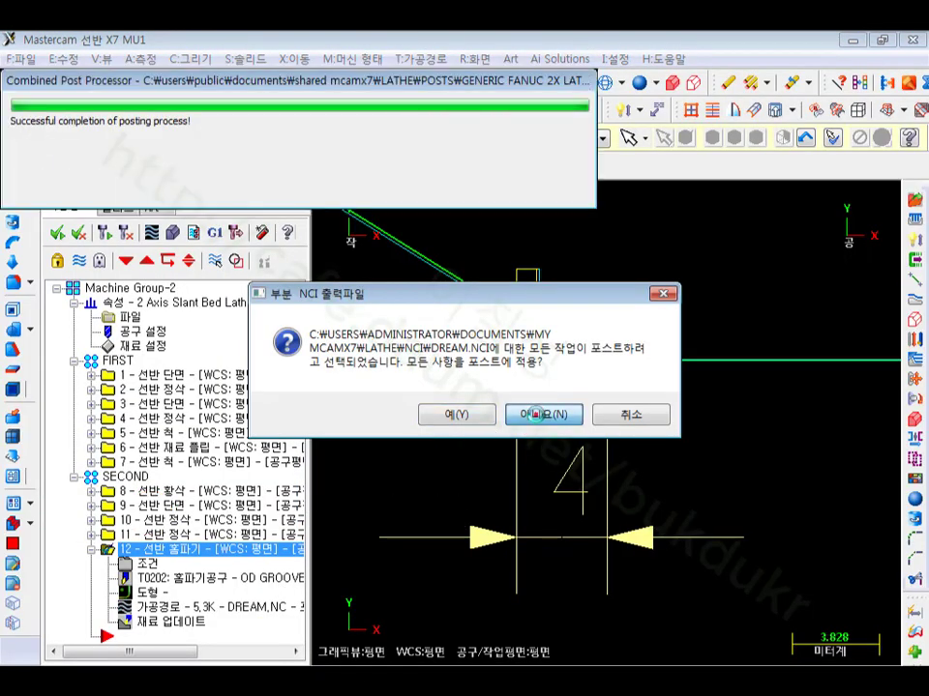
click(535, 415)
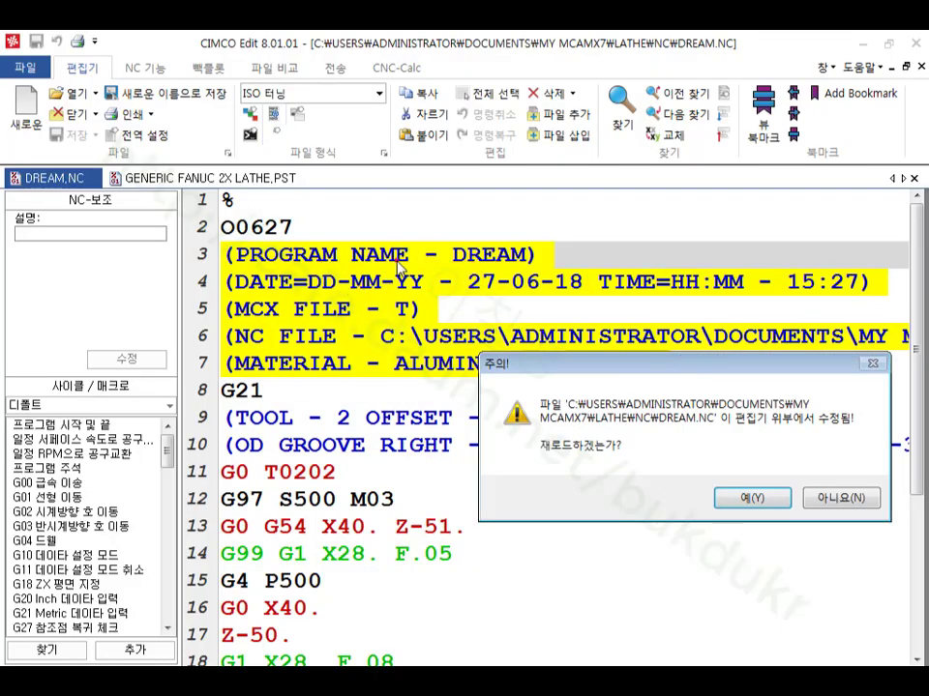
click(774, 487)
scroll(649, 446, up, 2)
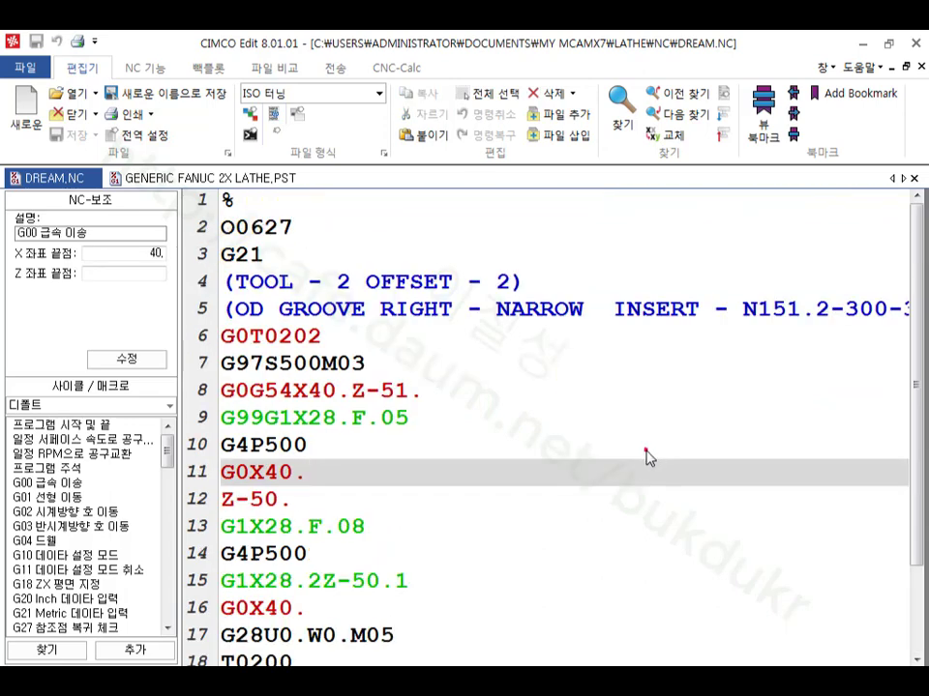
Comment out the G21 output line "pbld, n$, *smetric, e$" with # in the pheader$ section of GENERIC FANUC 2X LATHE.PST.
click(431, 312)
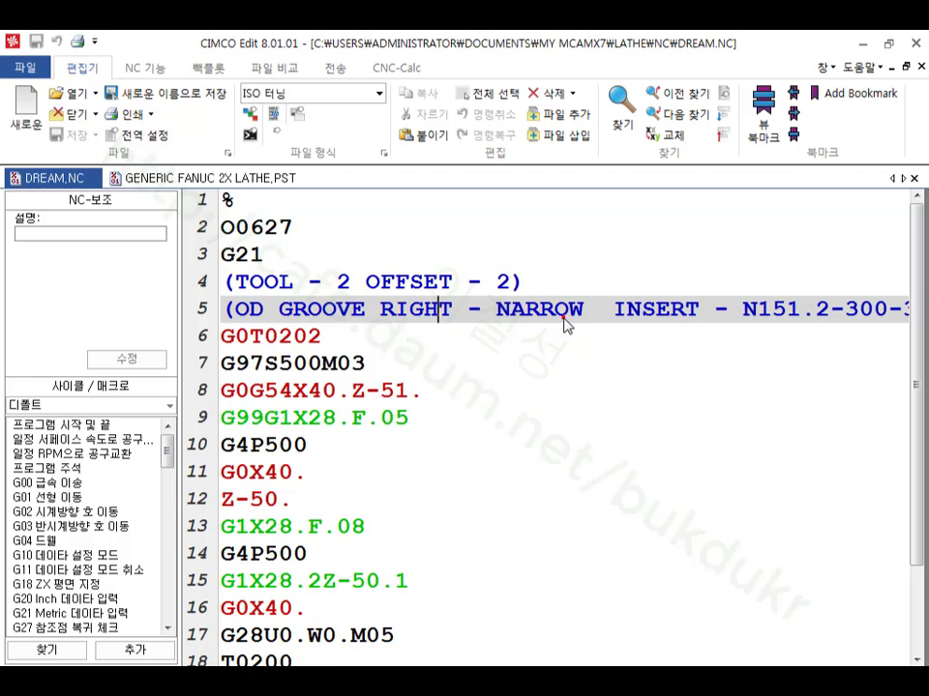
click(535, 290)
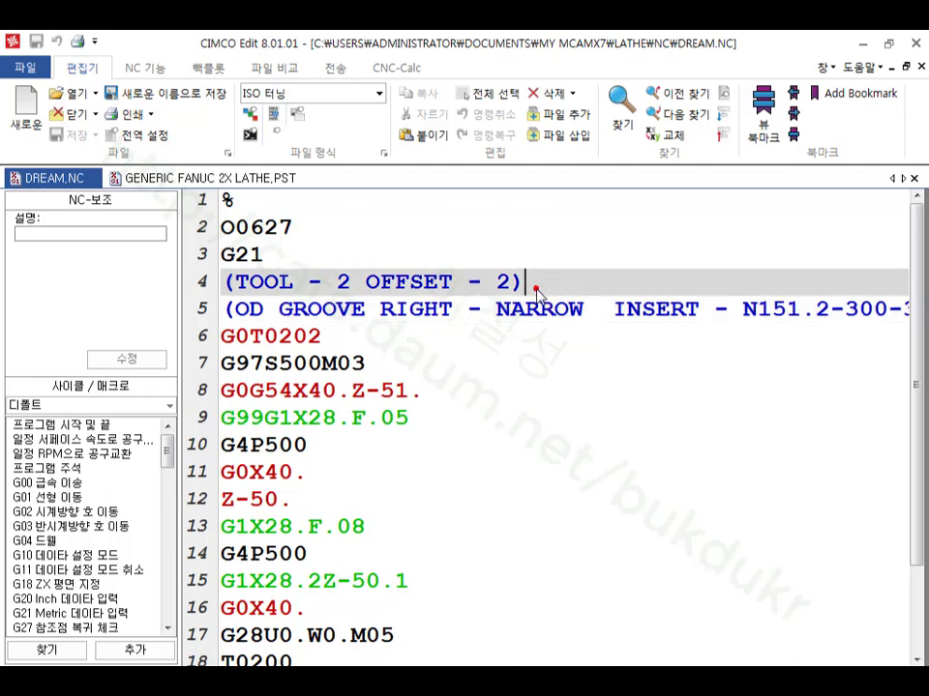
click(585, 310)
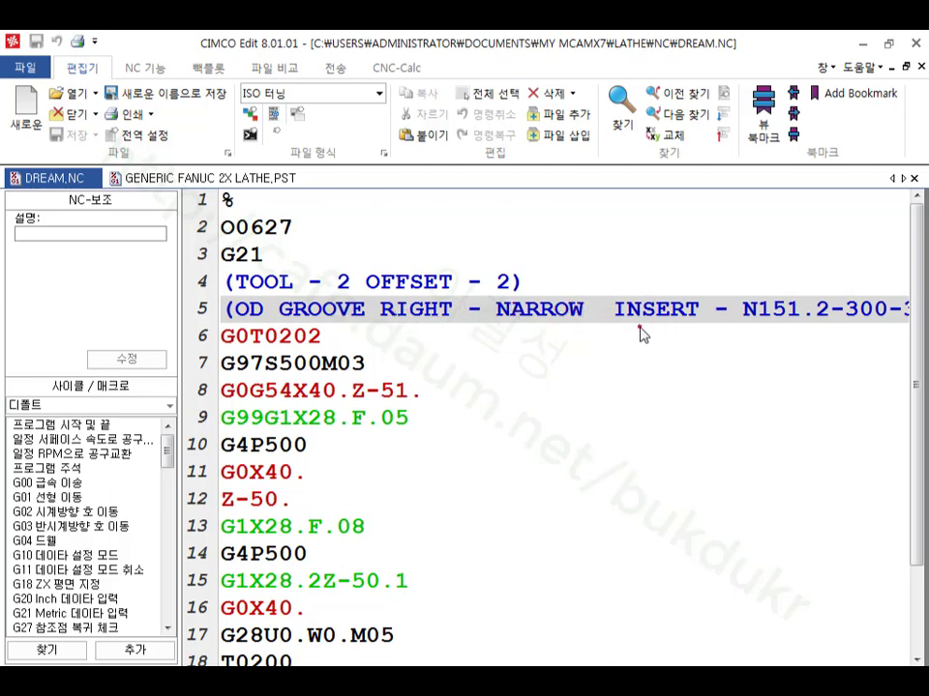
click(272, 257)
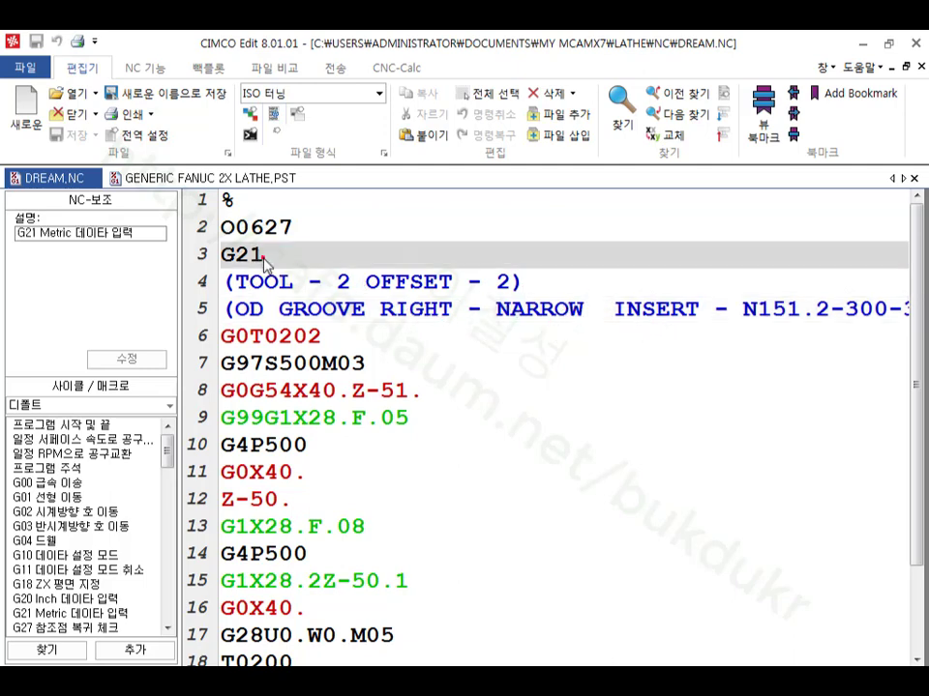
click(207, 178)
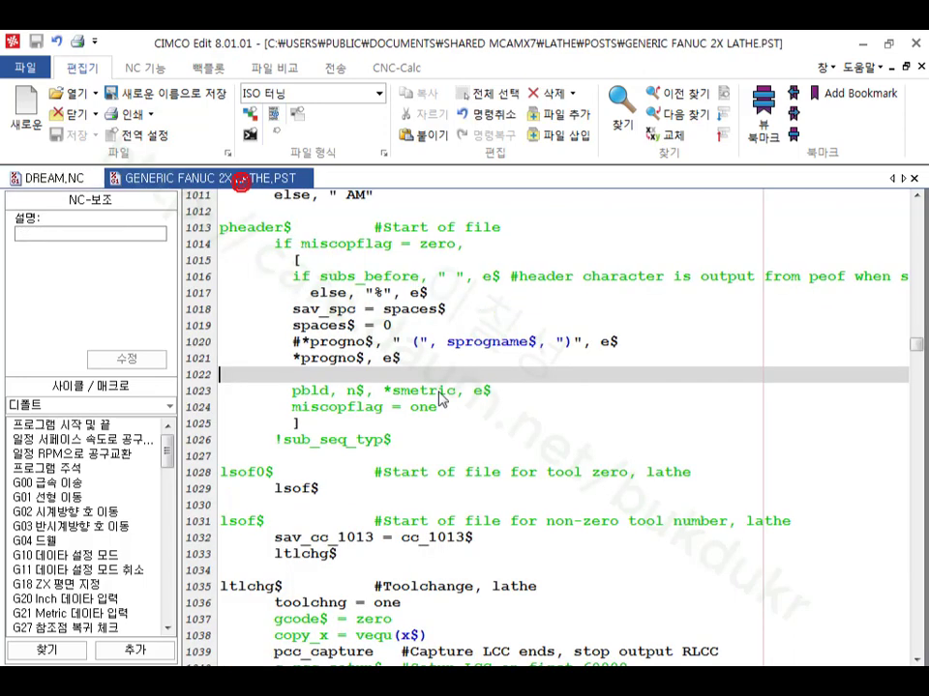
click(451, 423)
click(283, 392)
key(shift+End)
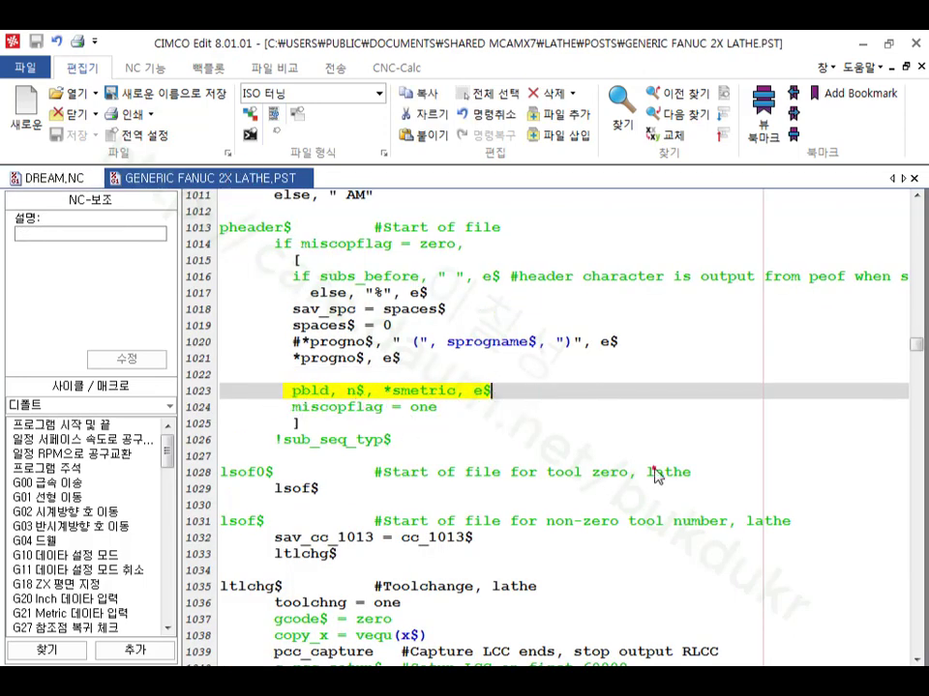
click(290, 391)
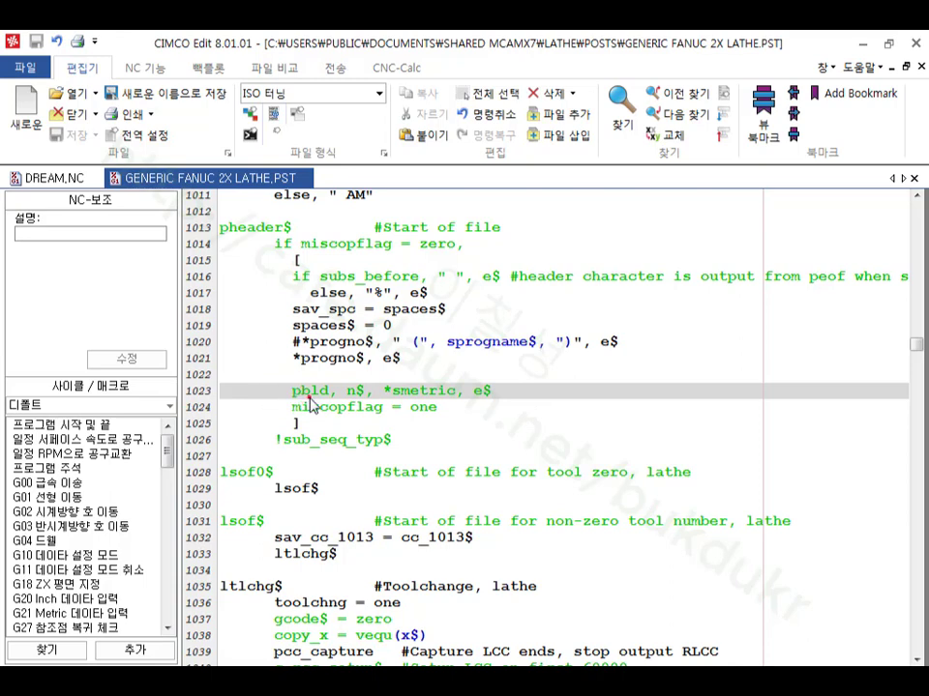
text(#)
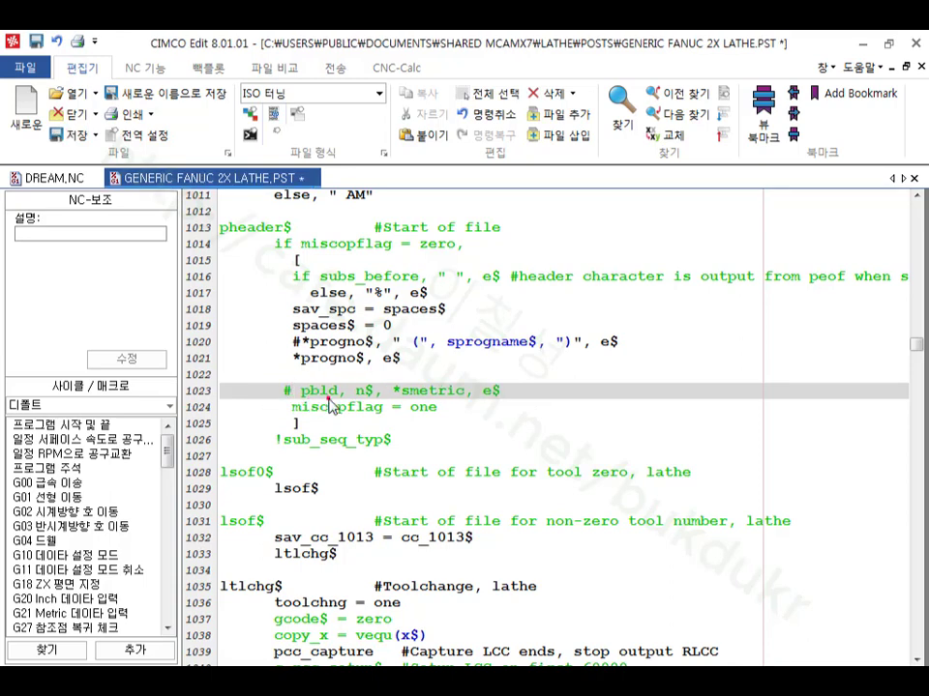
click(556, 381)
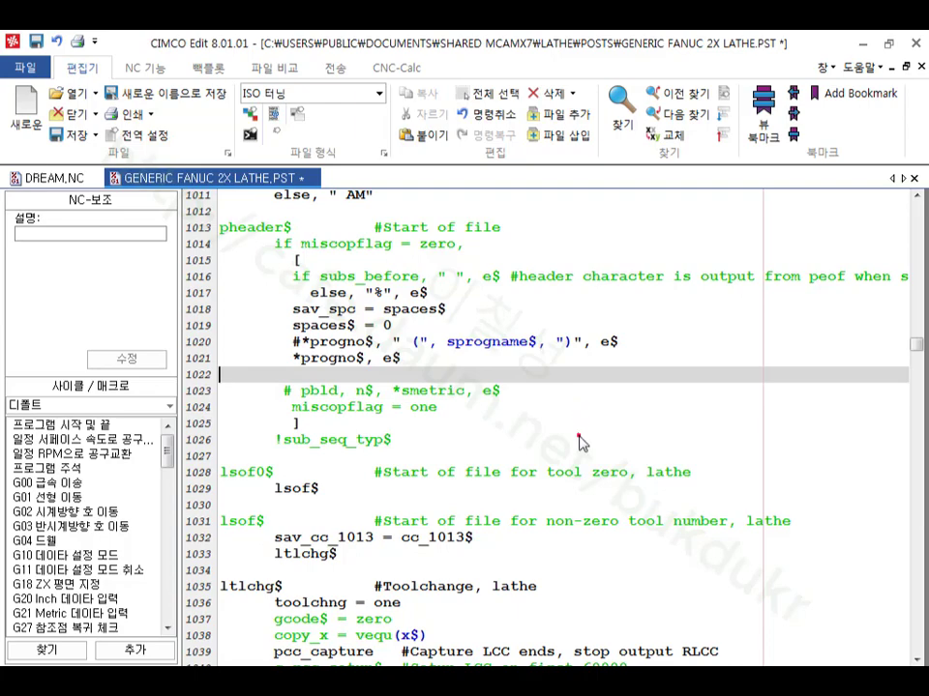
Examine the ptoolcomment and comment$ calls under ltlchg$ and compare them with the tool comment line in DREAM.NC.
scroll(580, 448, down, 3)
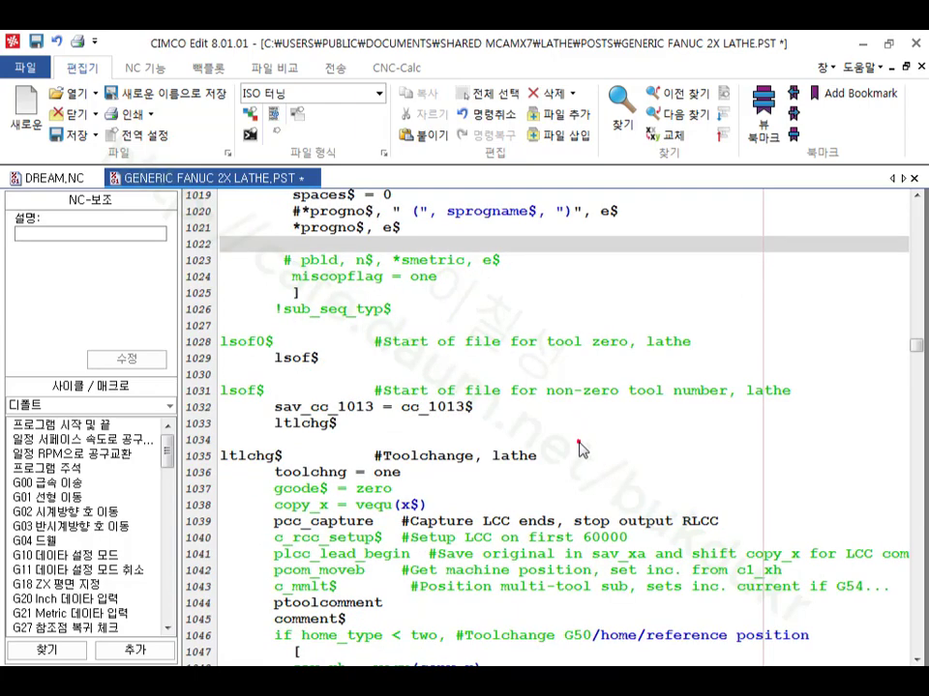
scroll(581, 448, down, 5)
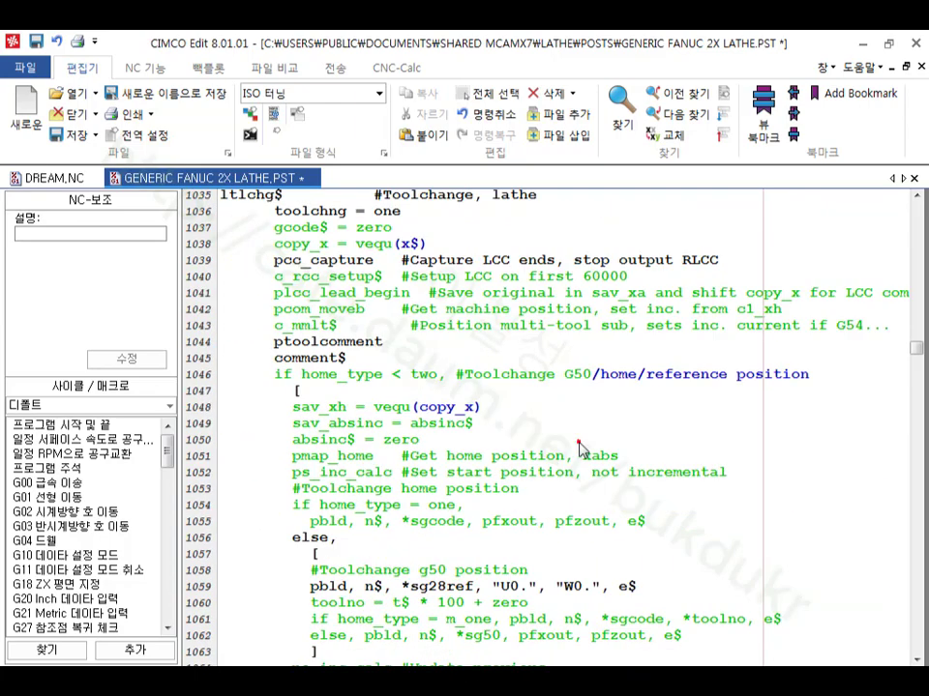
click(404, 341)
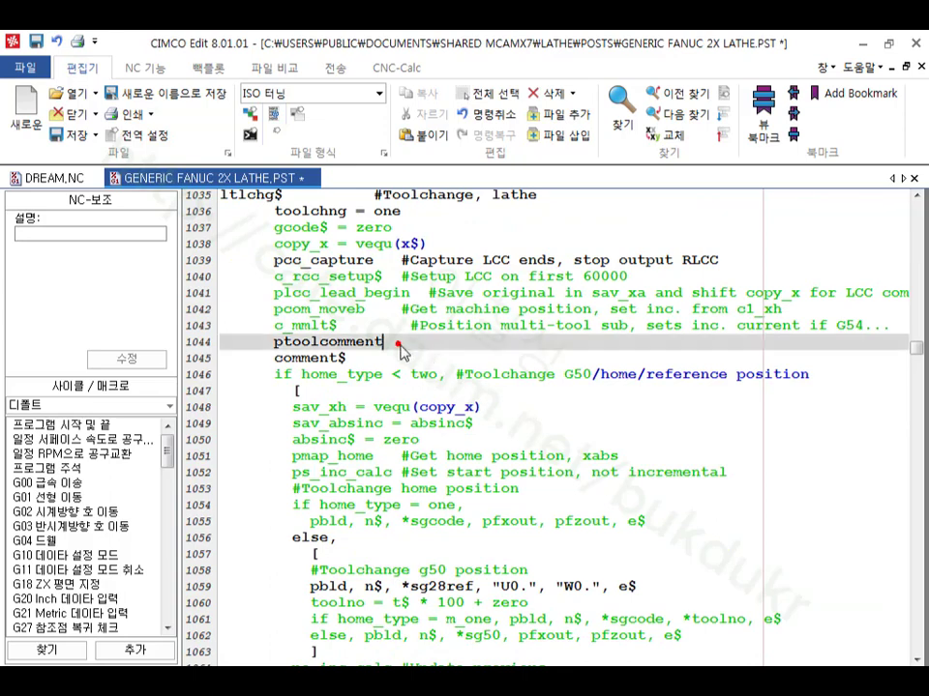
click(353, 360)
drag(383, 341, 272, 343)
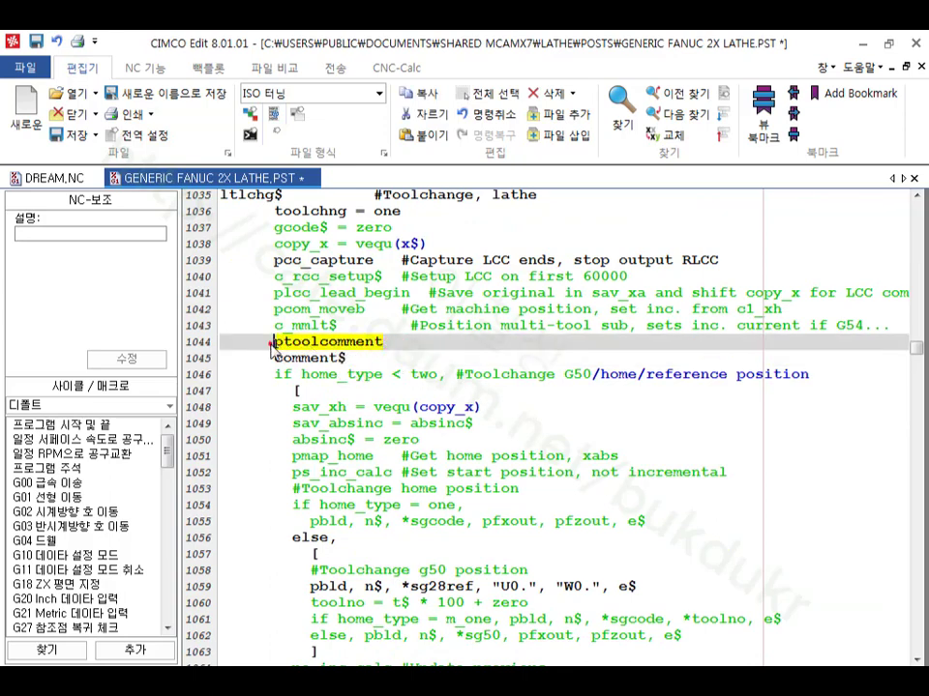
click(53, 178)
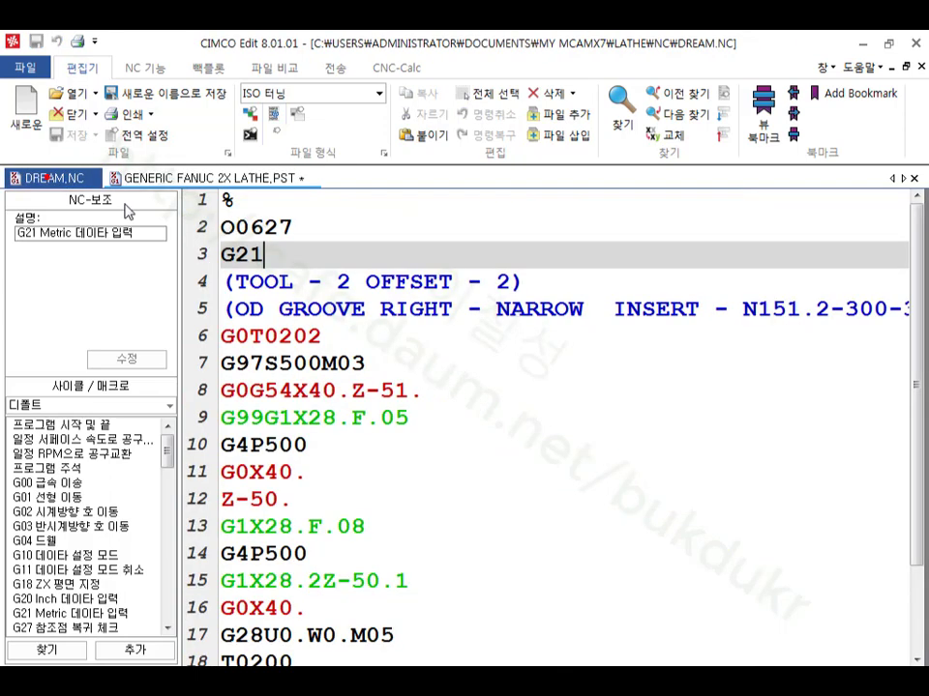
drag(522, 281, 222, 281)
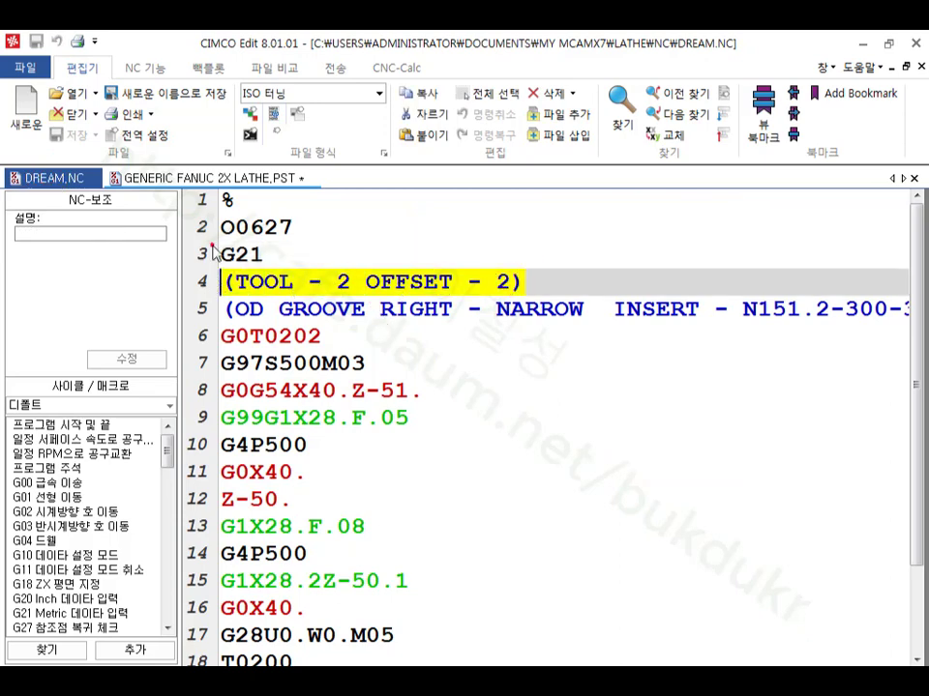
click(167, 177)
click(353, 358)
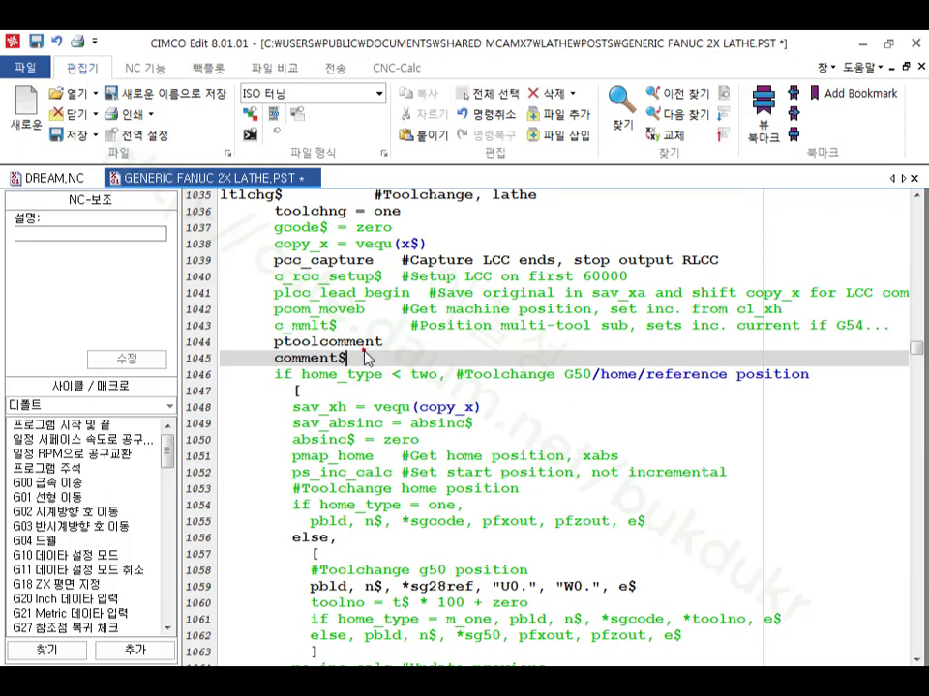
Search backward through the post file for "tool" from ptoolcomment to the tool_info condition, keeping the search dialog clear of the code.
drag(275, 341, 317, 343)
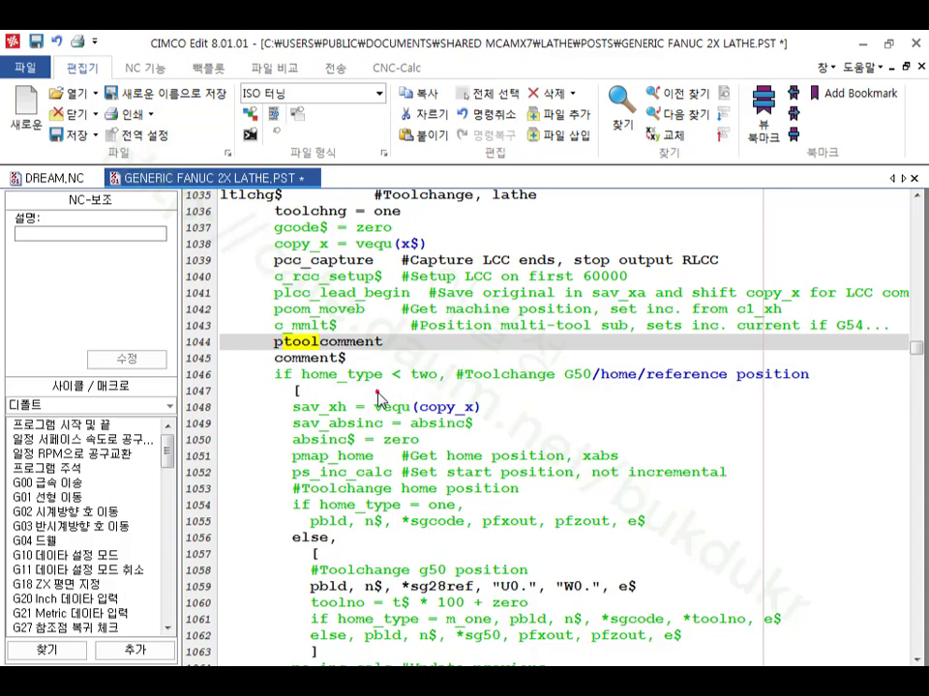
click(622, 121)
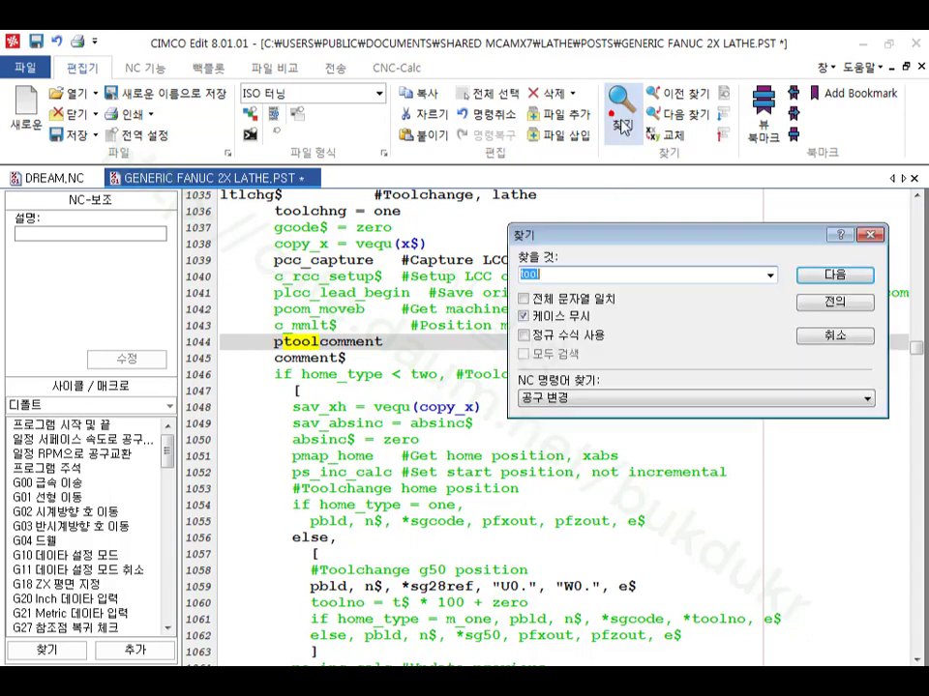
click(835, 301)
click(834, 302)
click(834, 301)
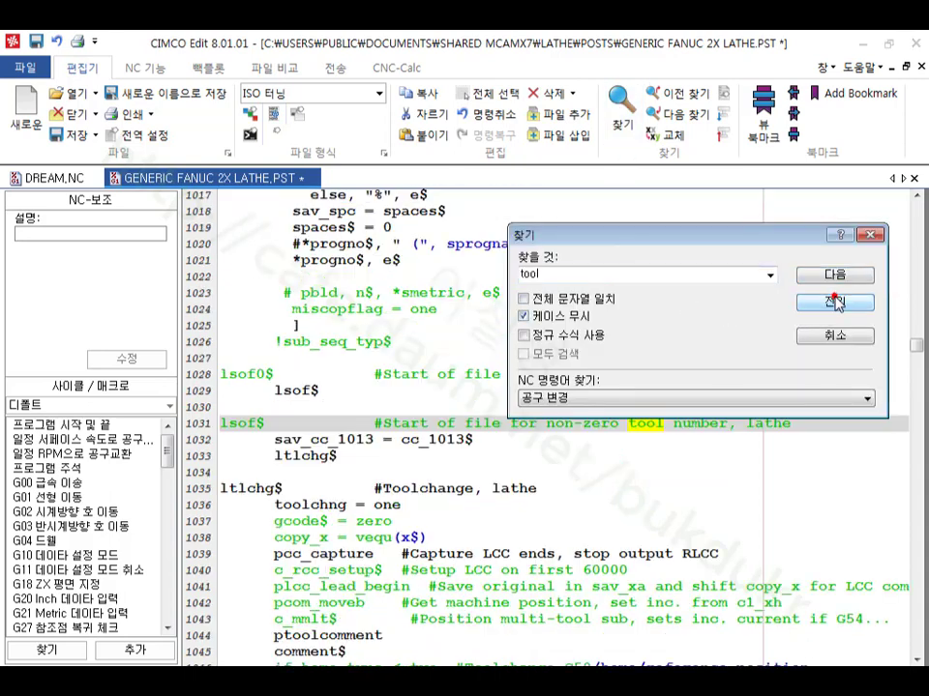
click(835, 302)
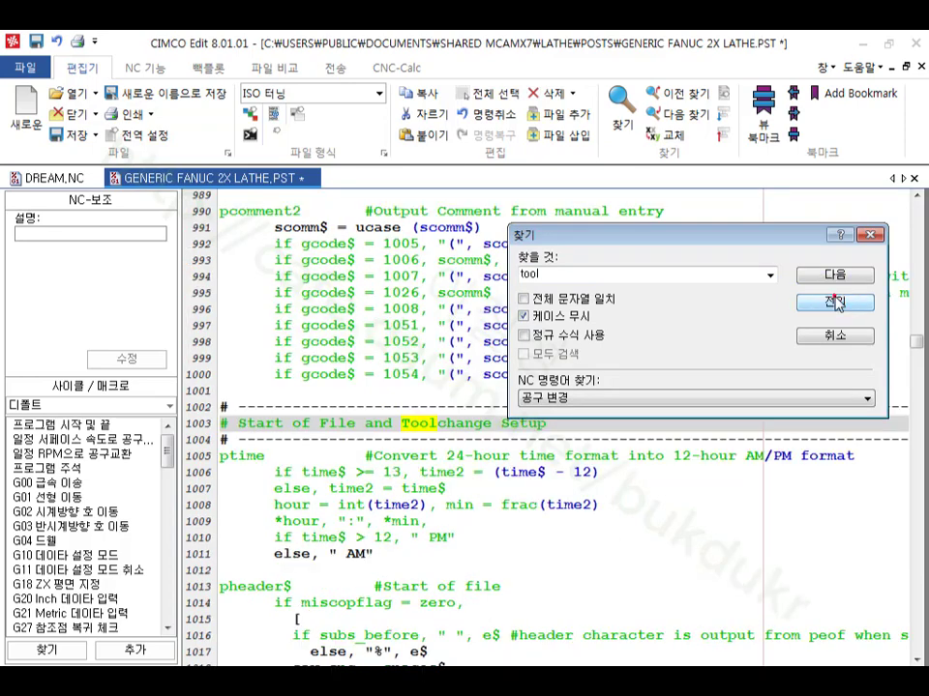
click(835, 302)
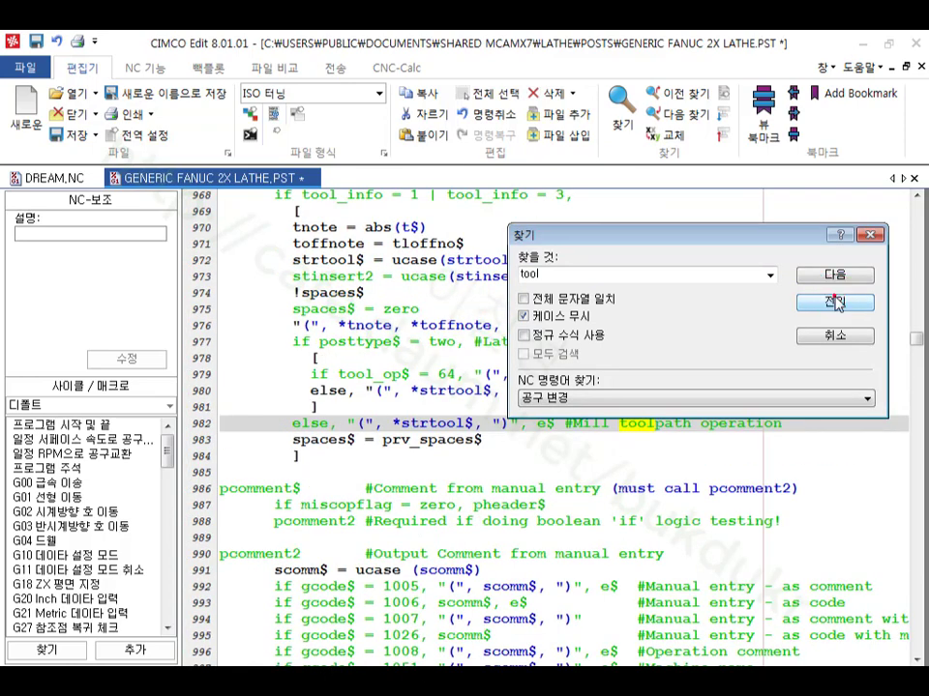
drag(757, 234, 787, 88)
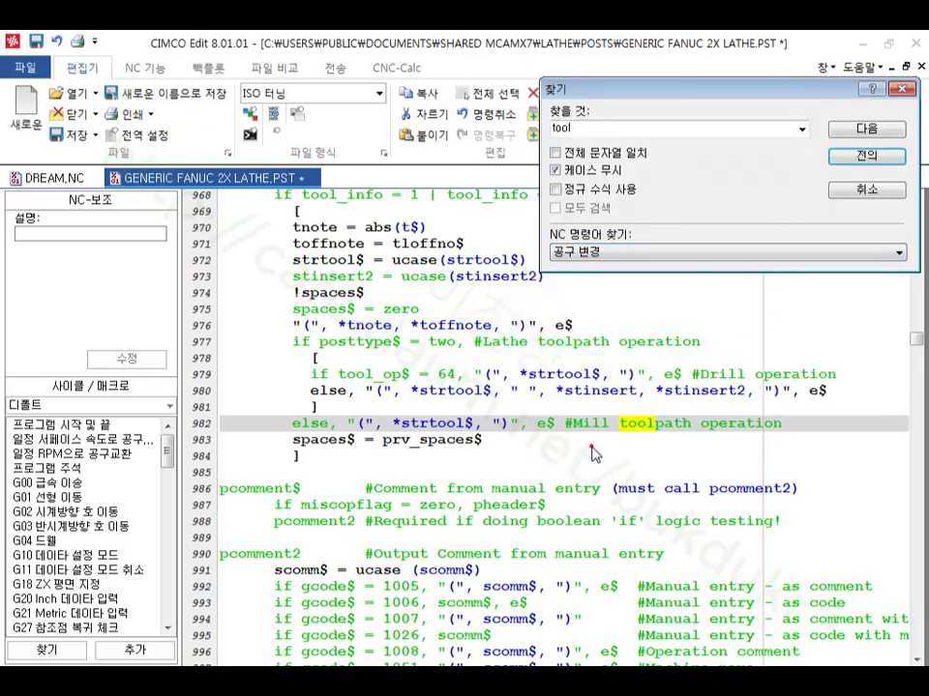
click(866, 158)
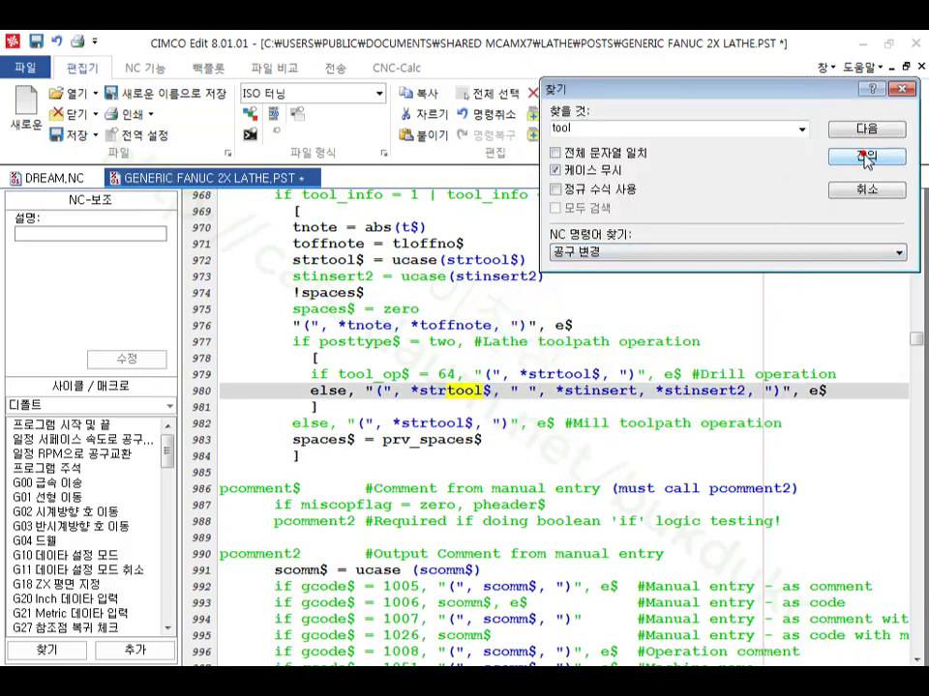
click(865, 158)
click(866, 158)
click(866, 158)
click(866, 158)
click(866, 157)
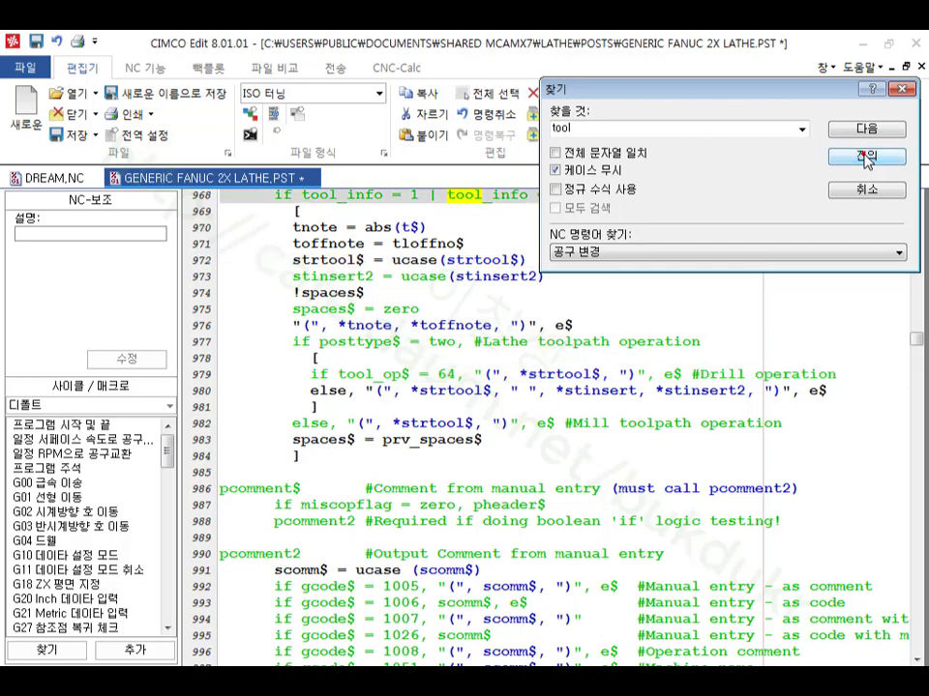
Compare the *tnote, *toffnote output line with the tool and offset comment in DREAM.NC.
click(546, 325)
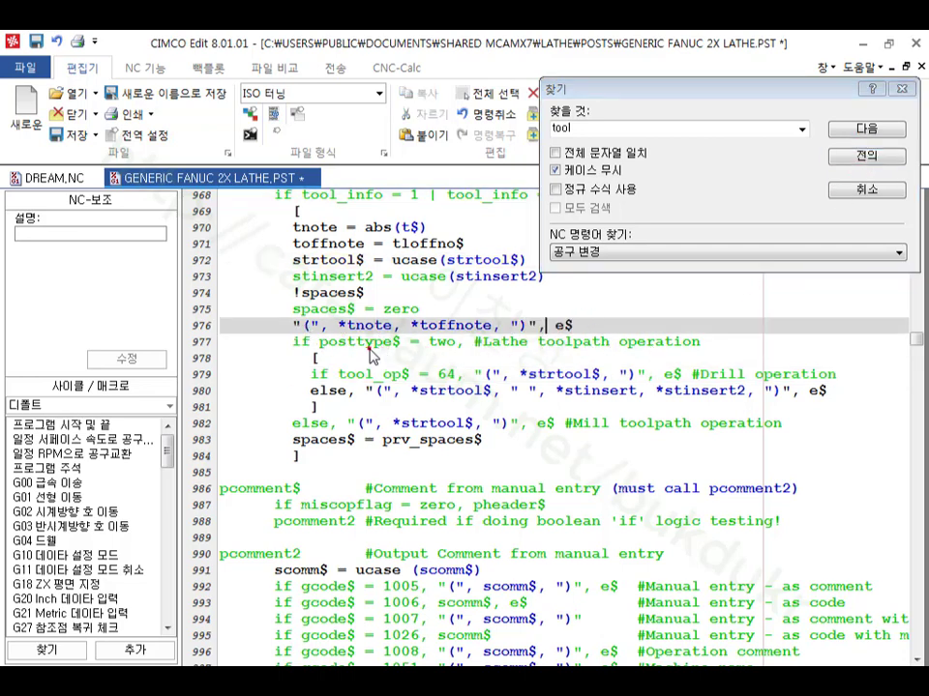
click(80, 182)
click(78, 182)
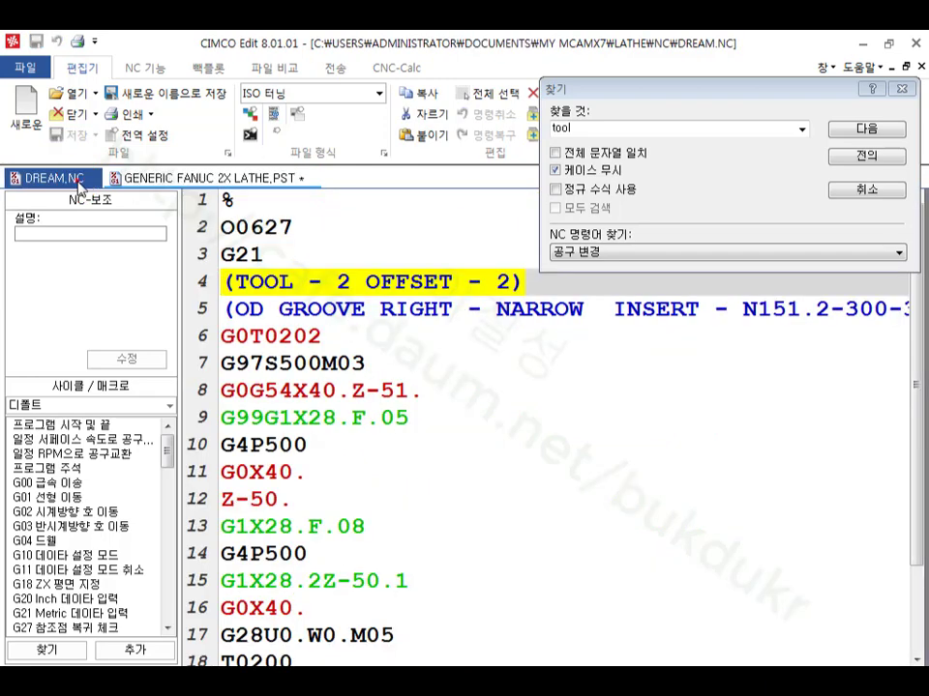
Return to the post file and examine the *strtool$ and *stinsert output lines for lathe and drill operations under ptoolcomment.
click(166, 180)
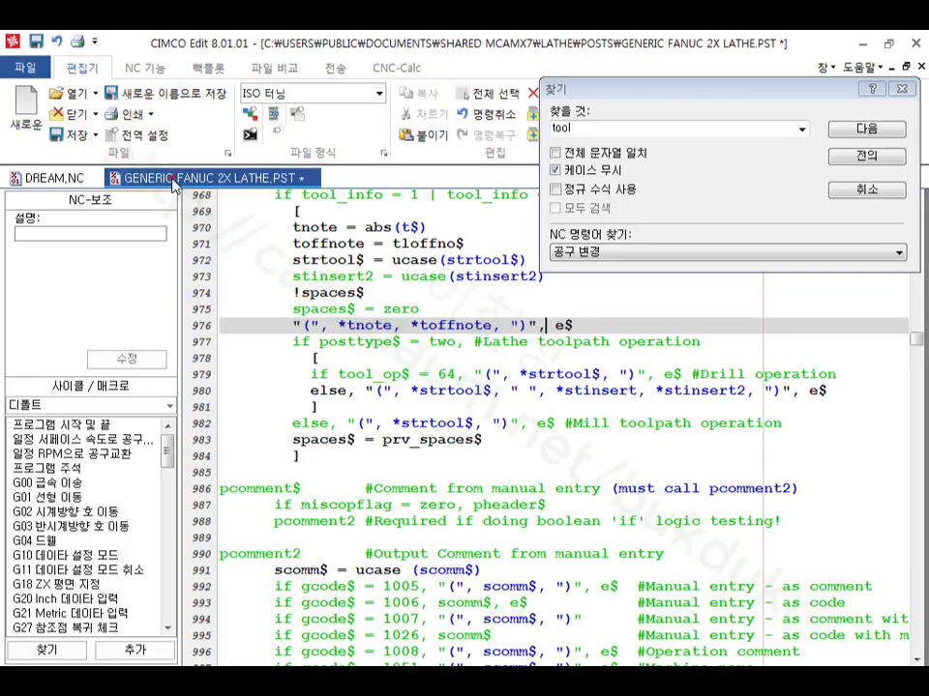
click(416, 395)
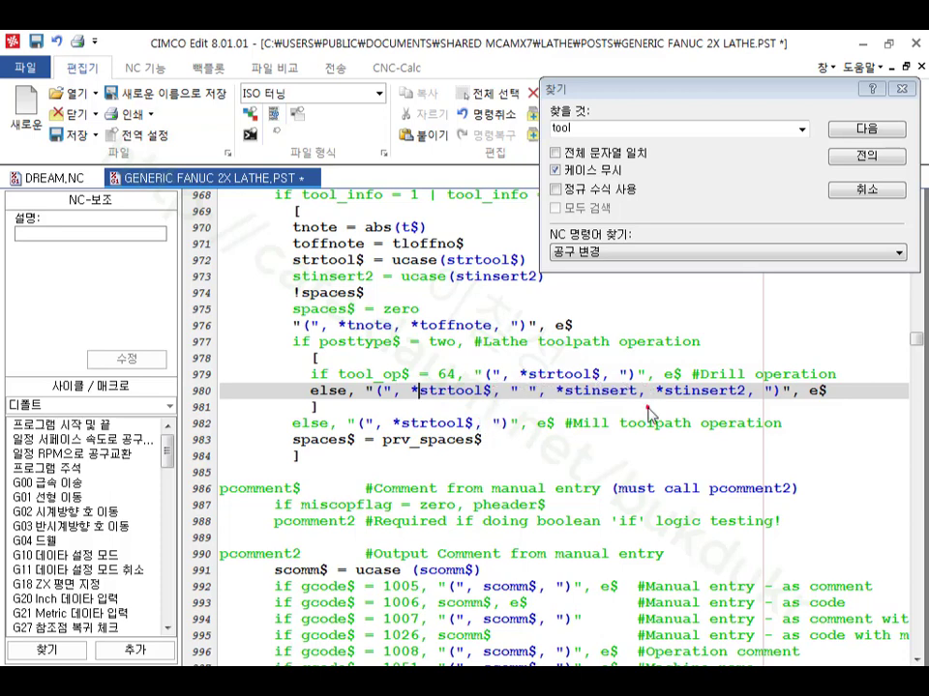
click(485, 391)
click(490, 376)
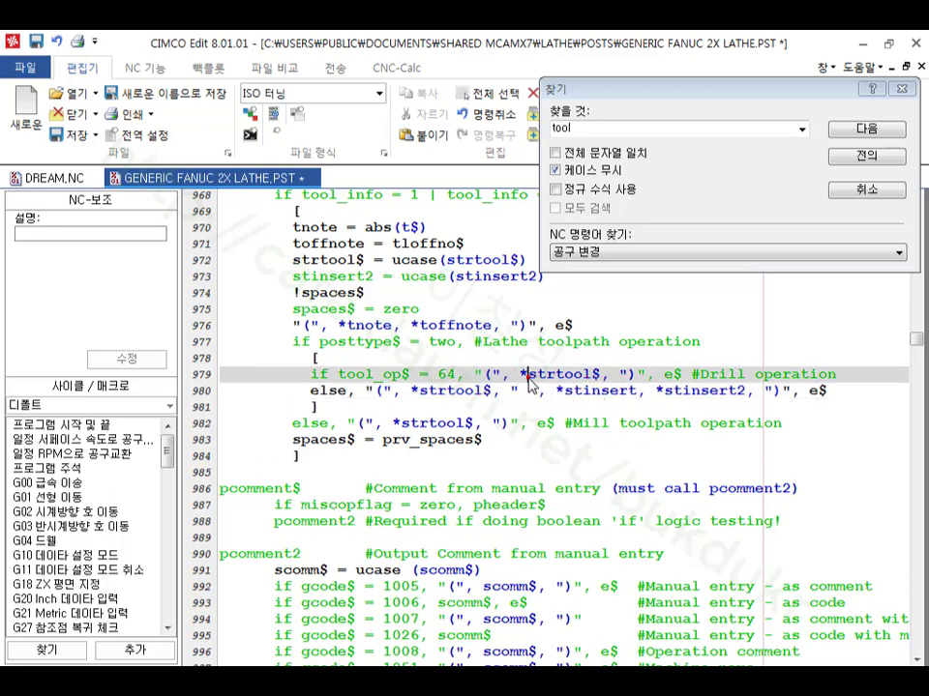
Search backward through the post file for "strtool", cycling through its occurrences.
drag(525, 375, 591, 374)
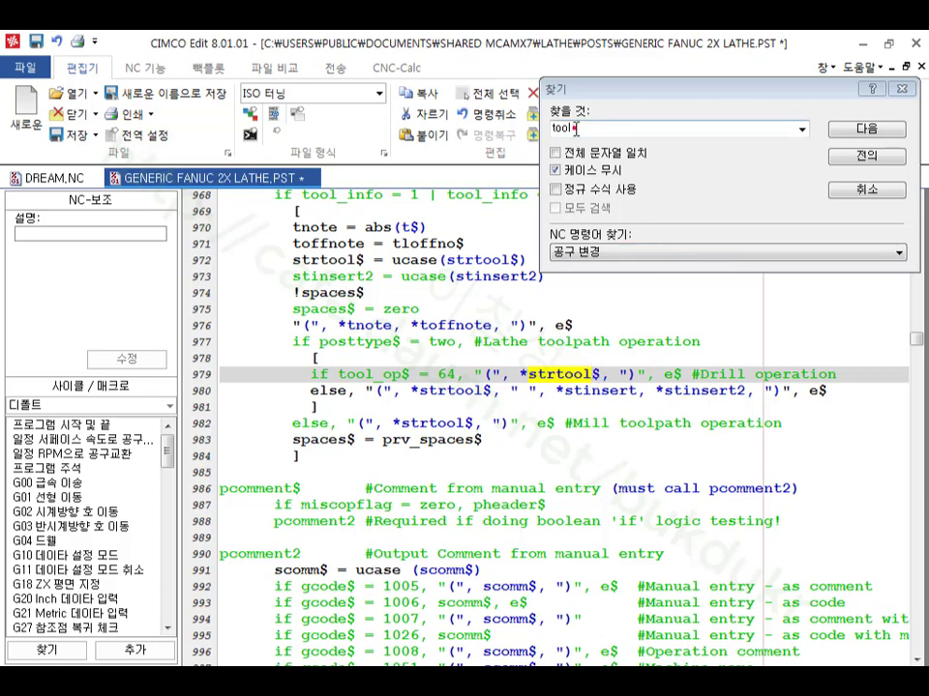
double_click(622, 128)
text(strtool)
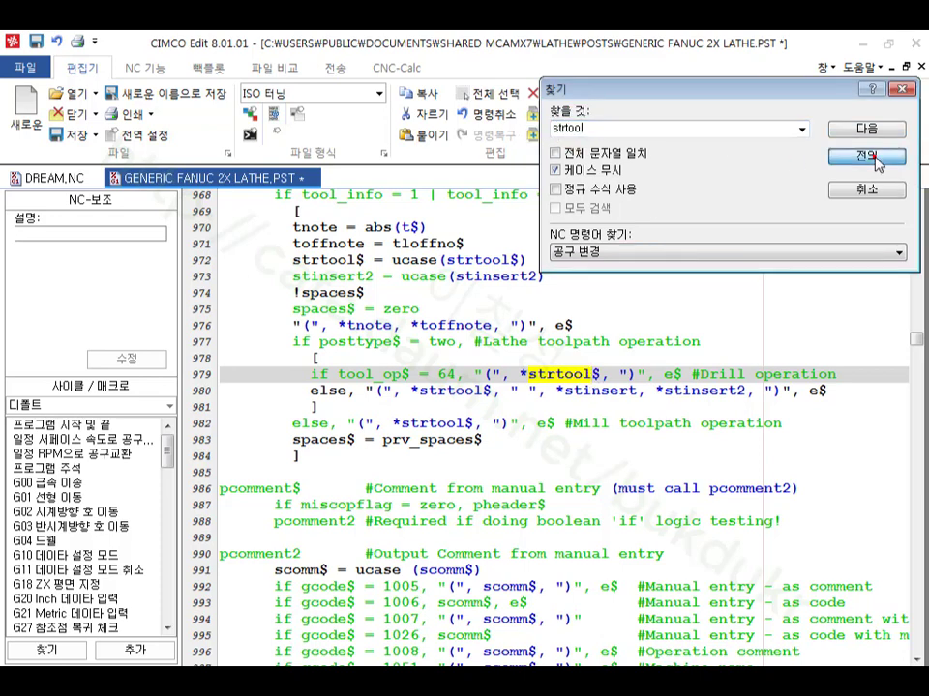
click(868, 157)
click(873, 159)
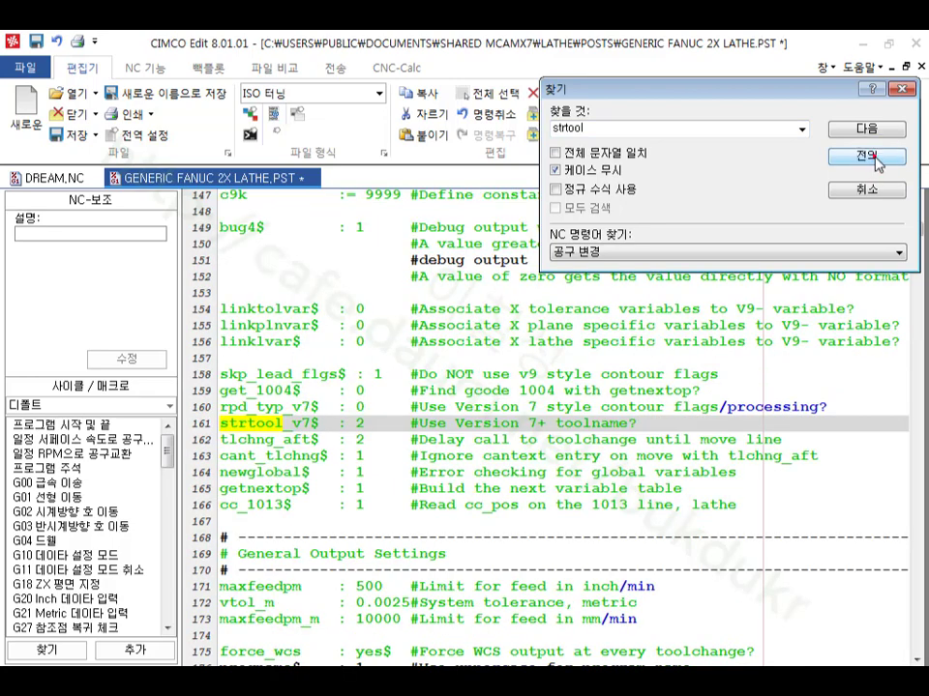
click(873, 160)
click(873, 160)
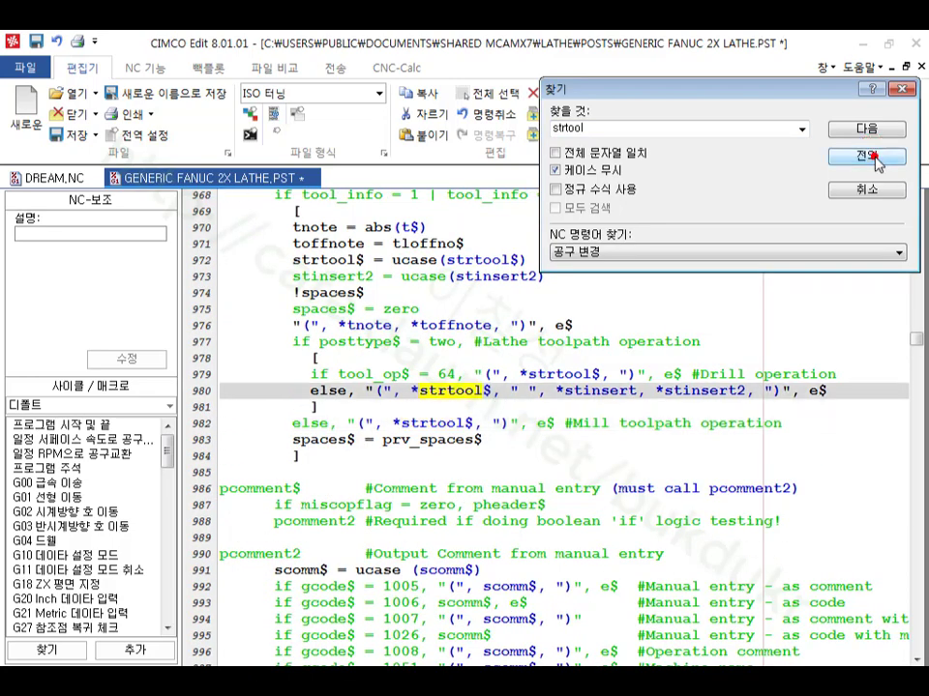
click(873, 160)
click(874, 160)
click(873, 160)
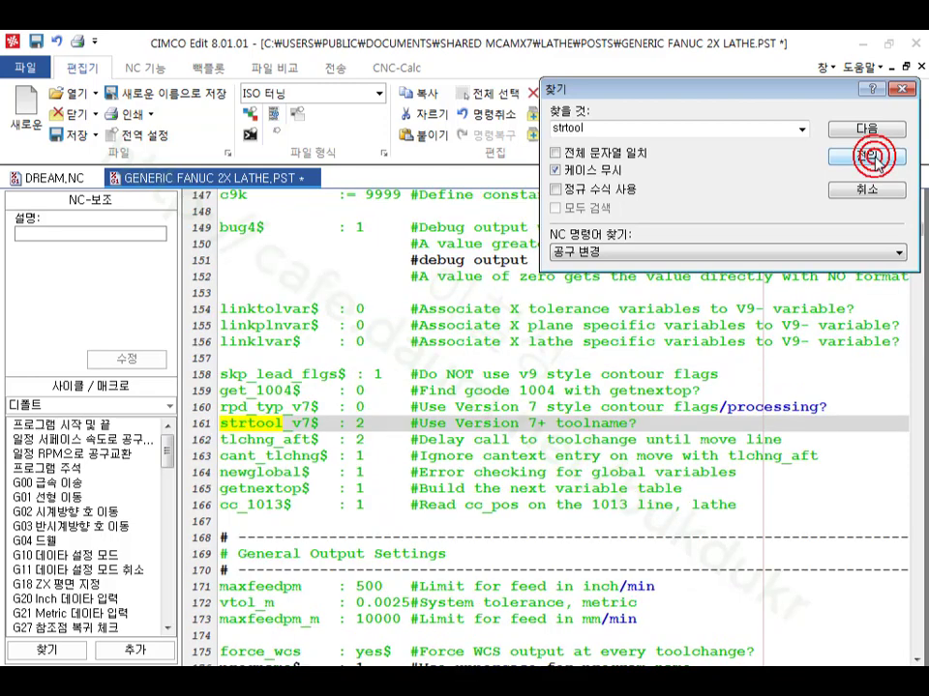
click(873, 159)
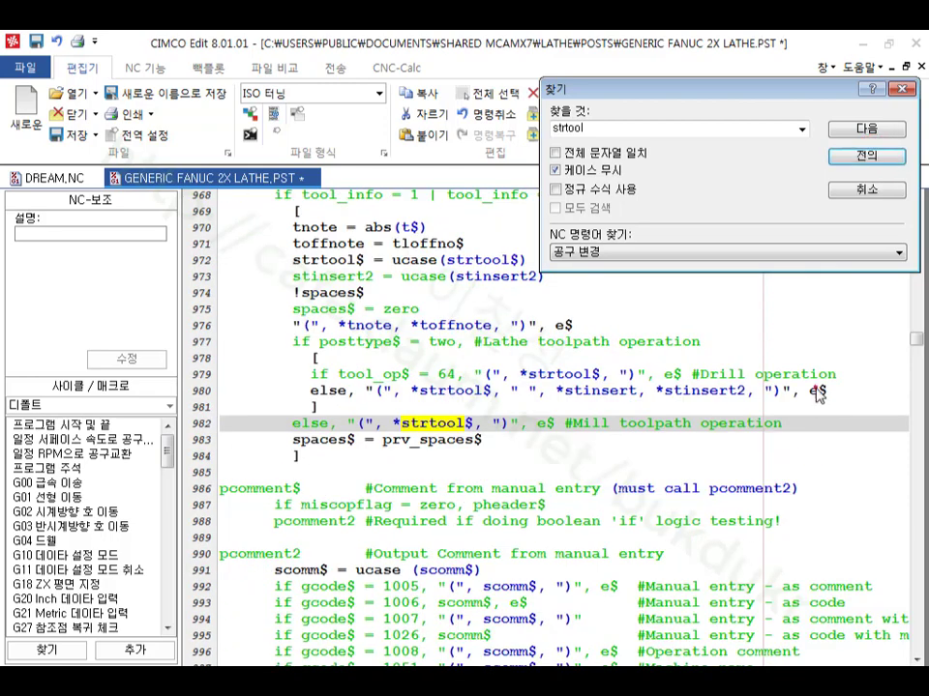
Review the ptoolcomment, pcomment$ and pcomment2 sections of the post file and close the search dialog.
click(711, 439)
scroll(750, 465, down, 3)
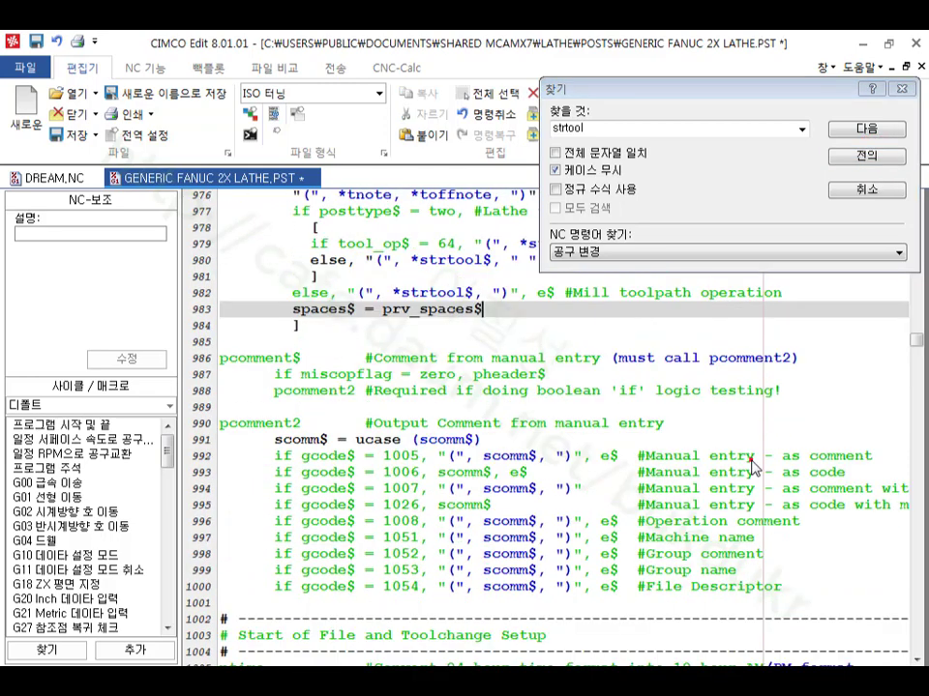
scroll(751, 466, up, 5)
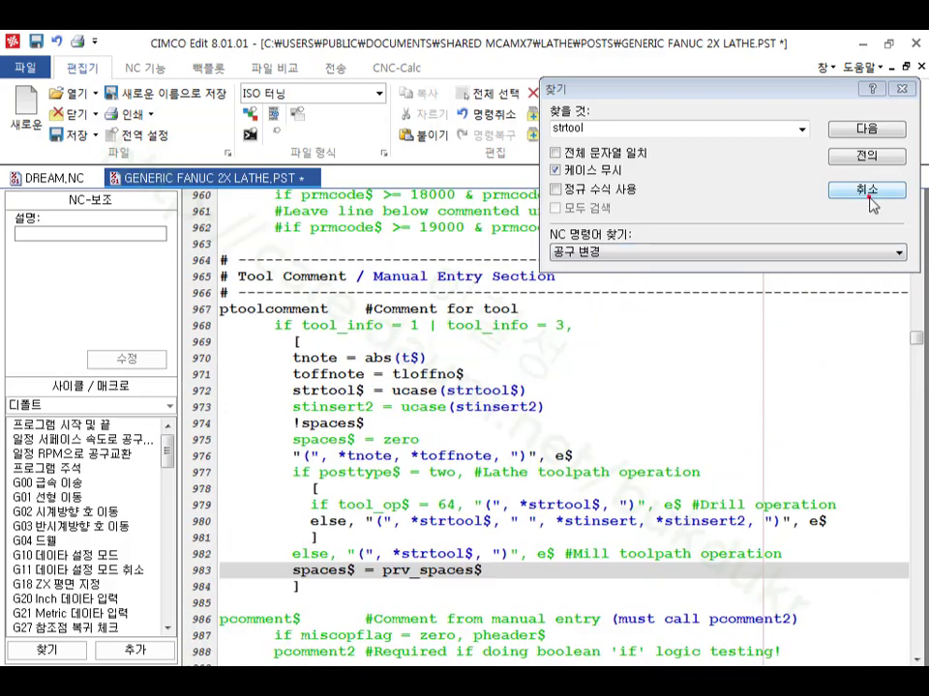
click(867, 190)
Look through the initial settings of the post file and highlight the tooltable$ line under General Output Settings.
scroll(787, 325, up, 20)
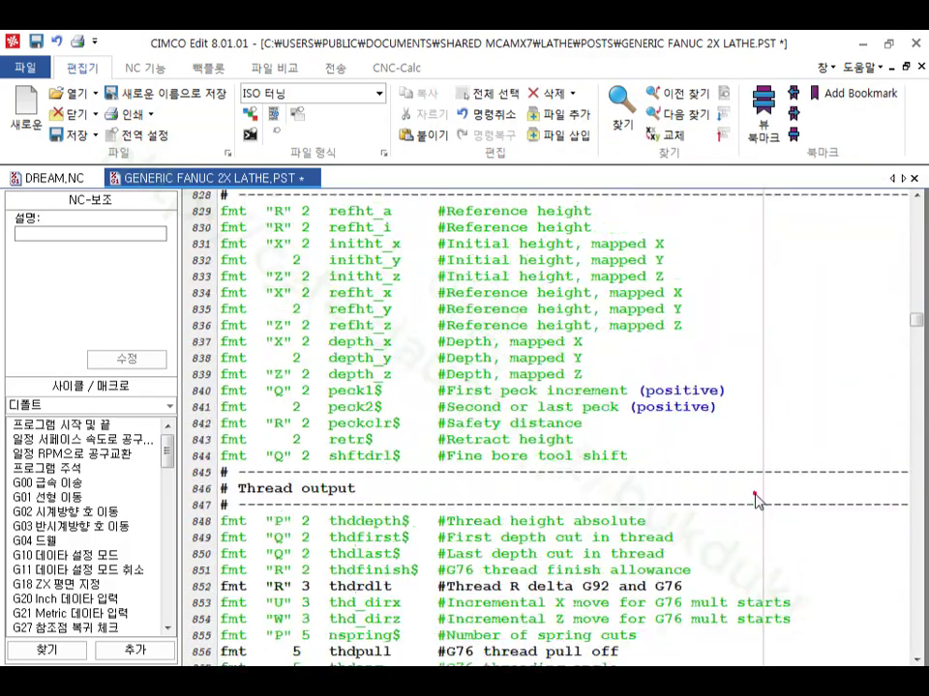
scroll(750, 495, up, 20)
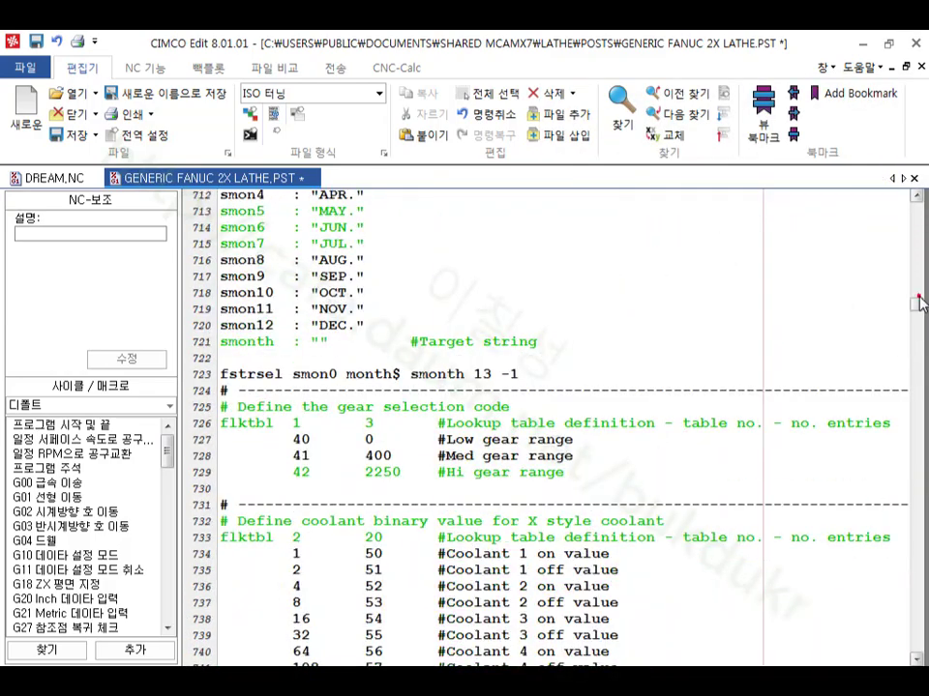
drag(917, 296, 923, 221)
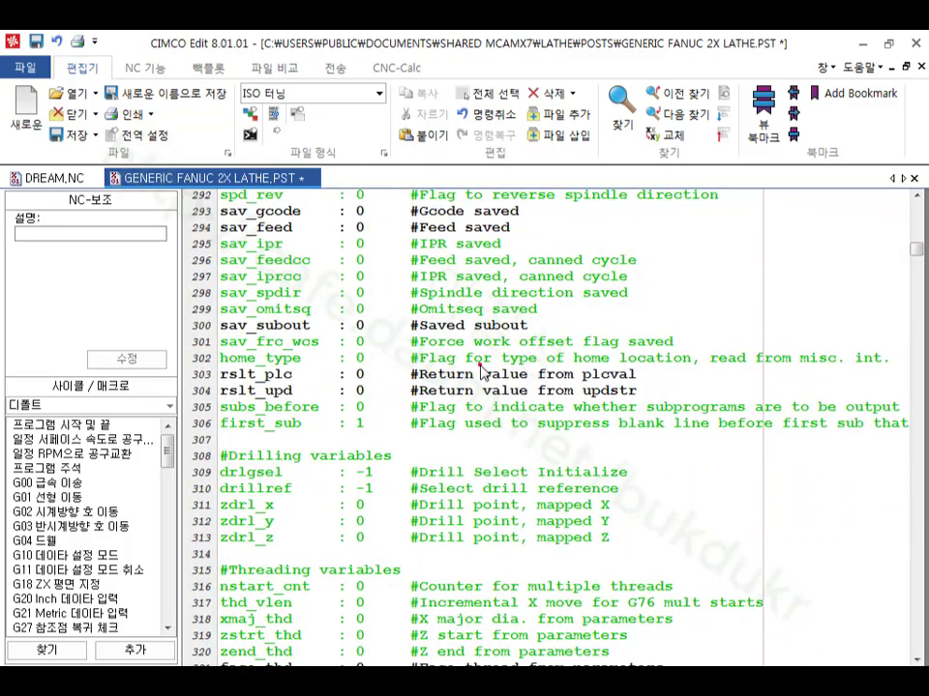
scroll(480, 373, up, 8)
scroll(480, 373, up, 20)
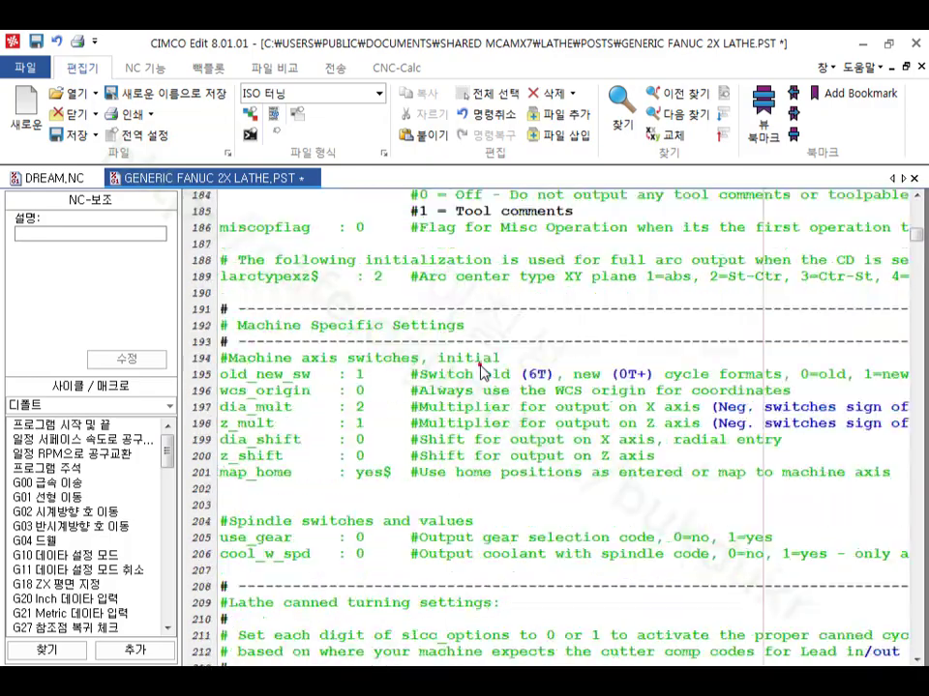
scroll(481, 372, up, 9)
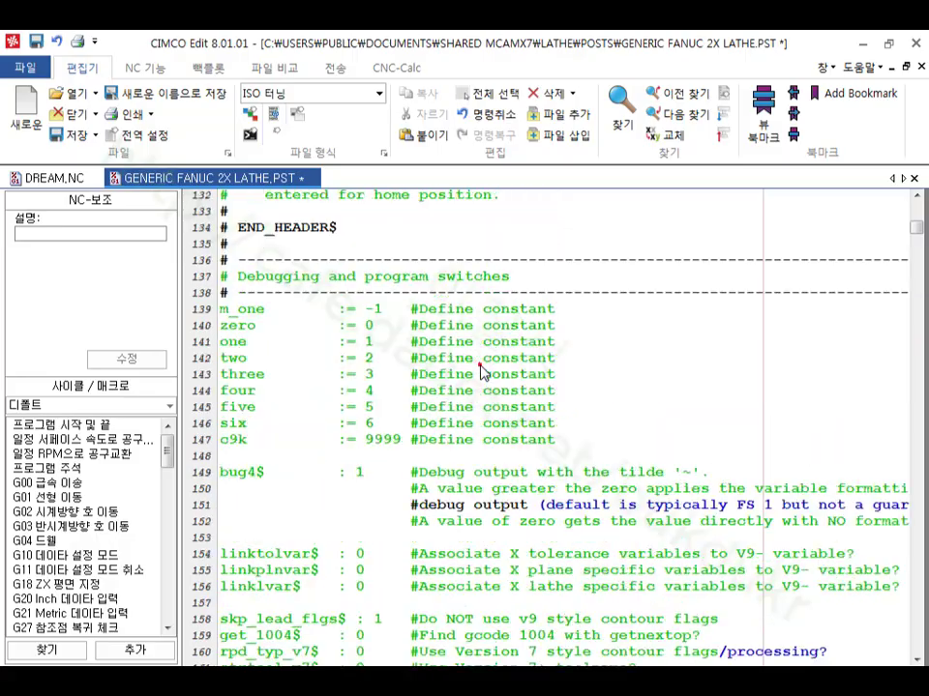
scroll(481, 373, up, 20)
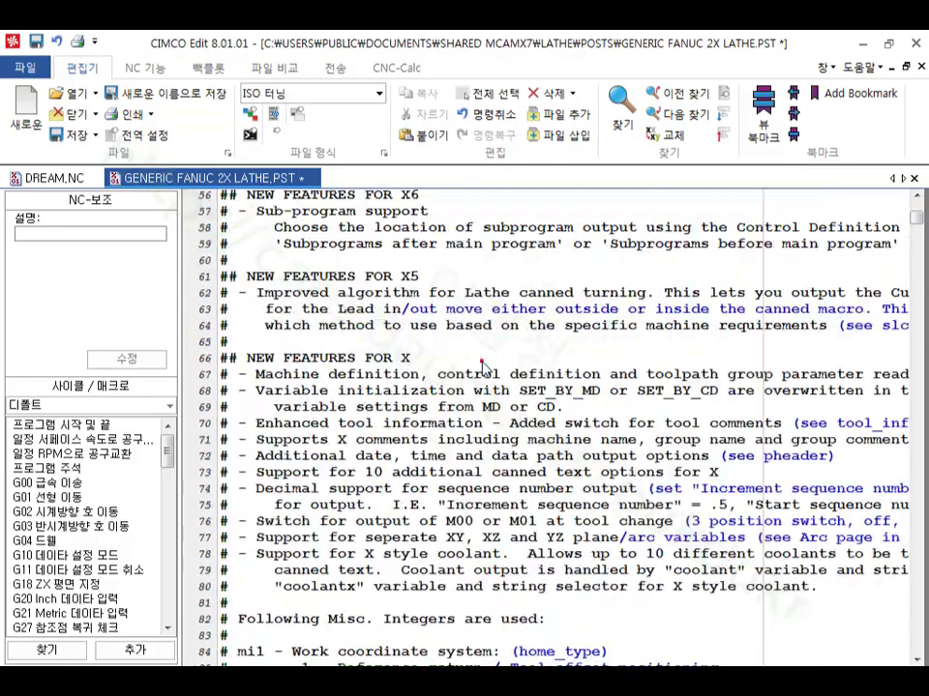
scroll(487, 370, up, 8)
scroll(488, 372, down, 20)
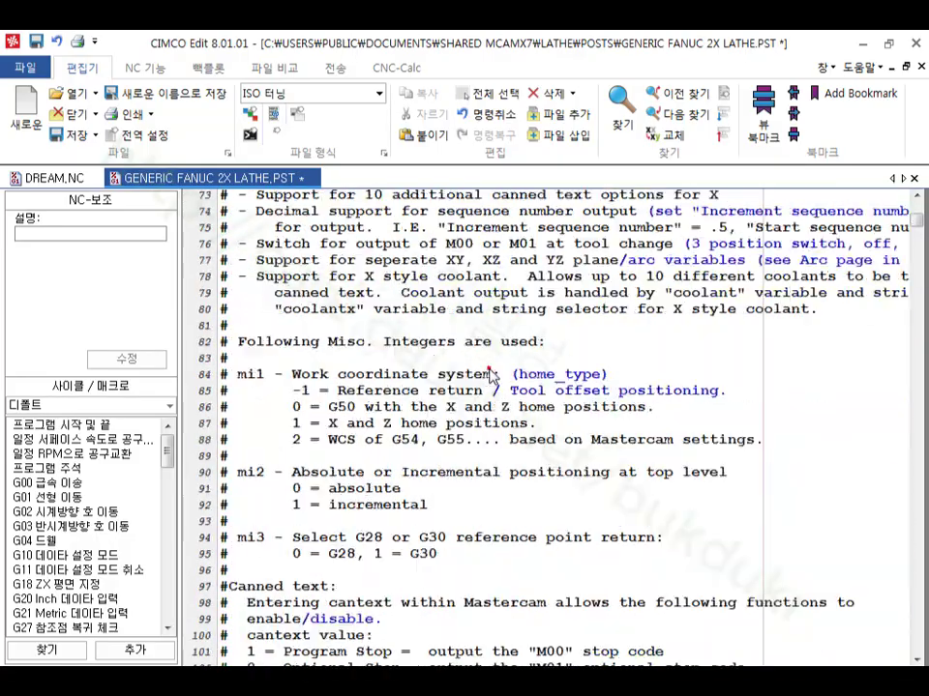
scroll(491, 382, down, 16)
scroll(490, 395, up, 3)
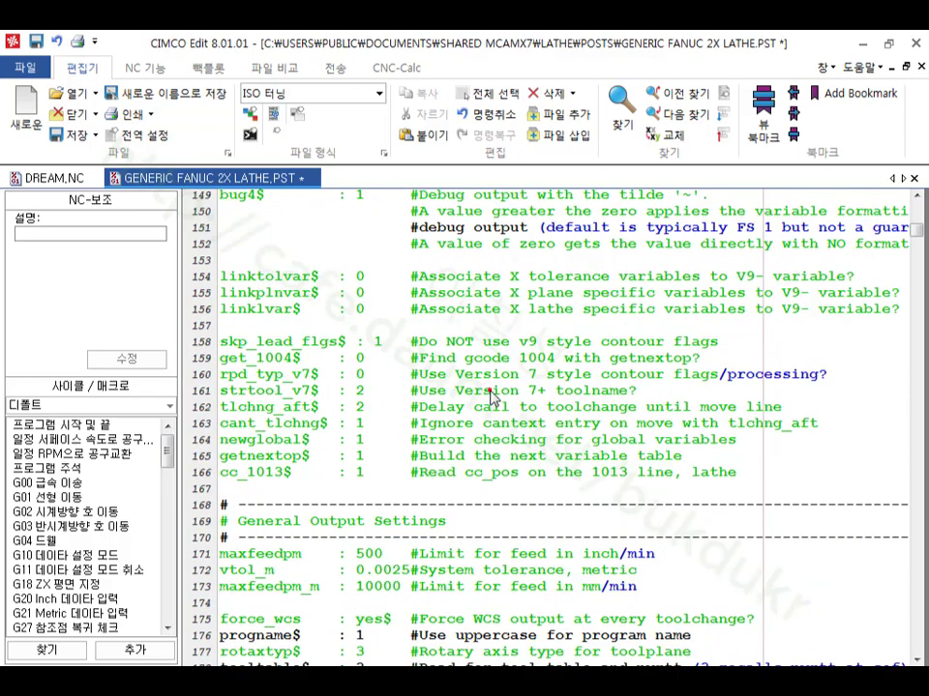
scroll(492, 397, down, 4)
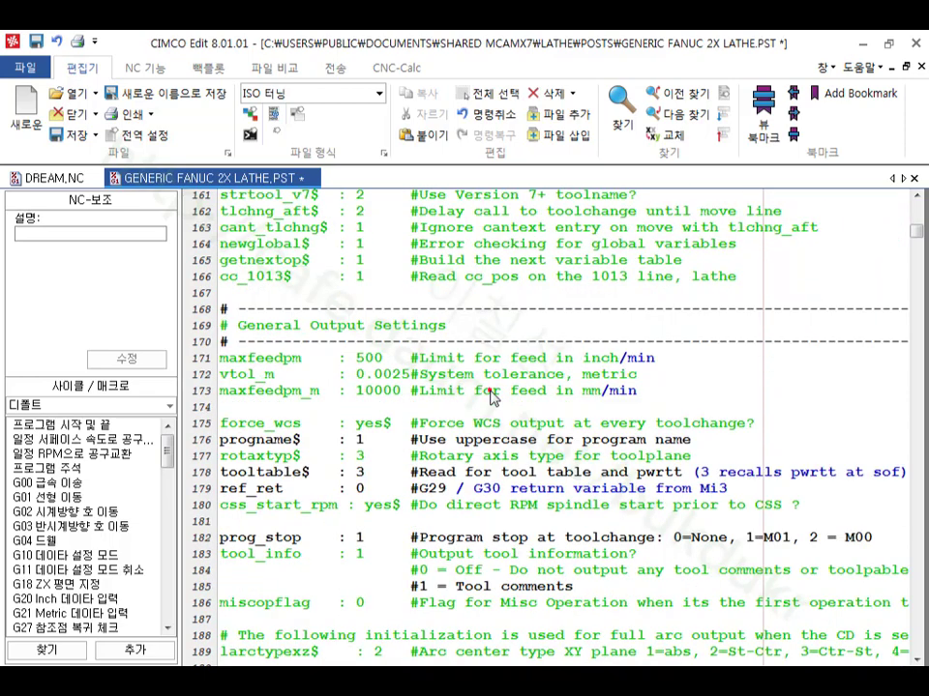
click(363, 476)
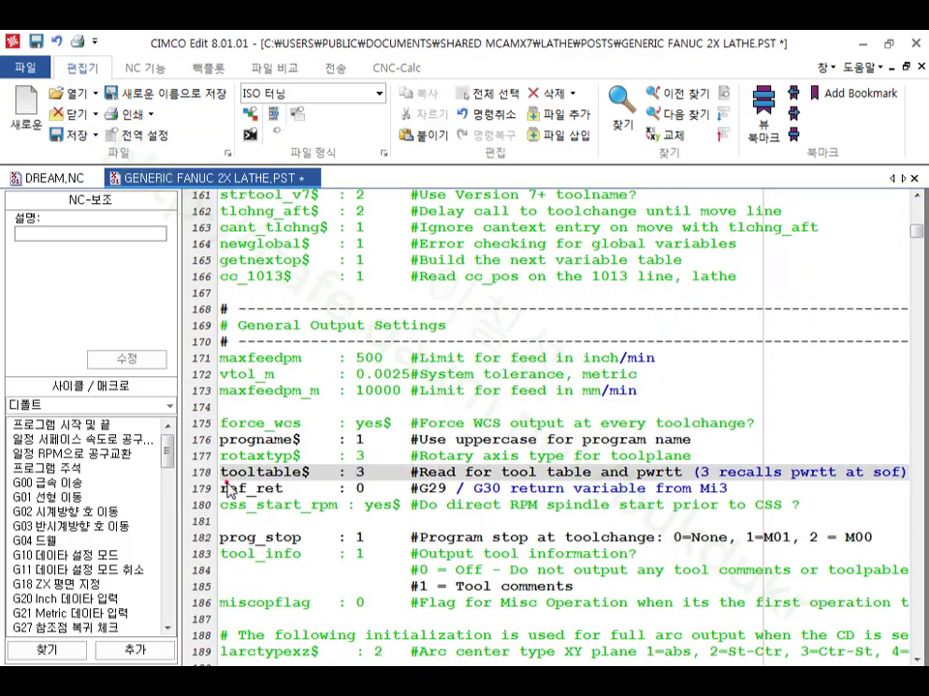
drag(223, 475, 907, 480)
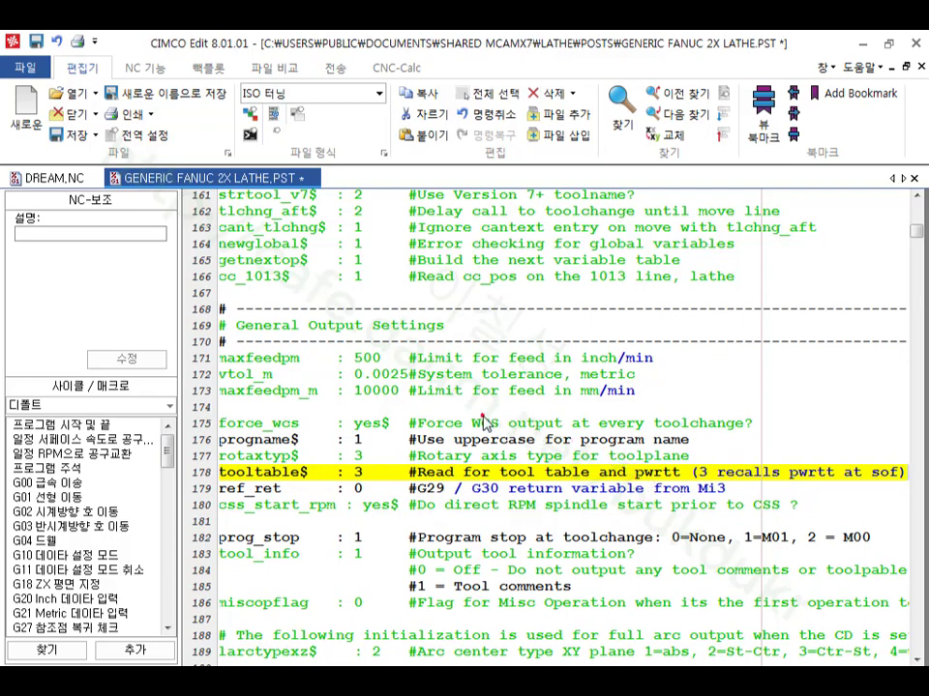
Look through the post file's machine specific settings, lathe canned turning settings and user-defined variable initializations for tool comment controls.
scroll(484, 423, down, 3)
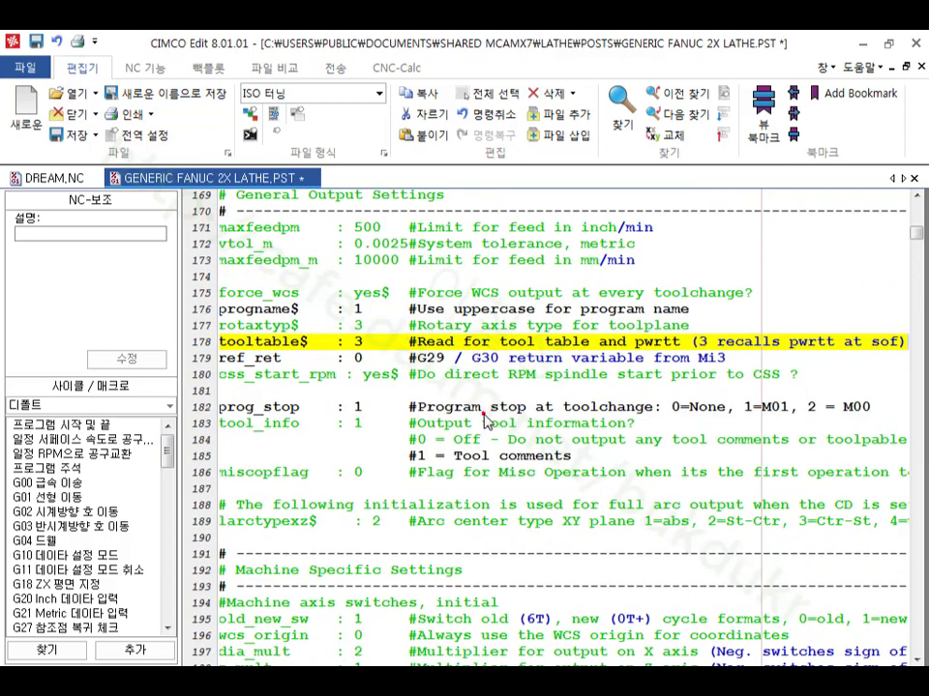
scroll(487, 420, down, 4)
scroll(486, 422, down, 3)
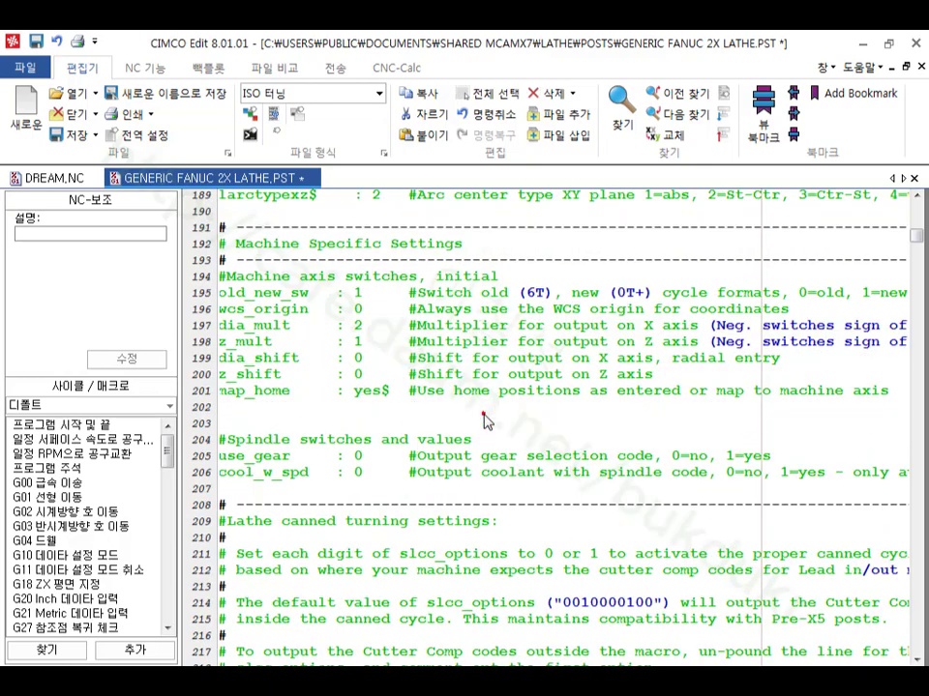
scroll(484, 420, down, 13)
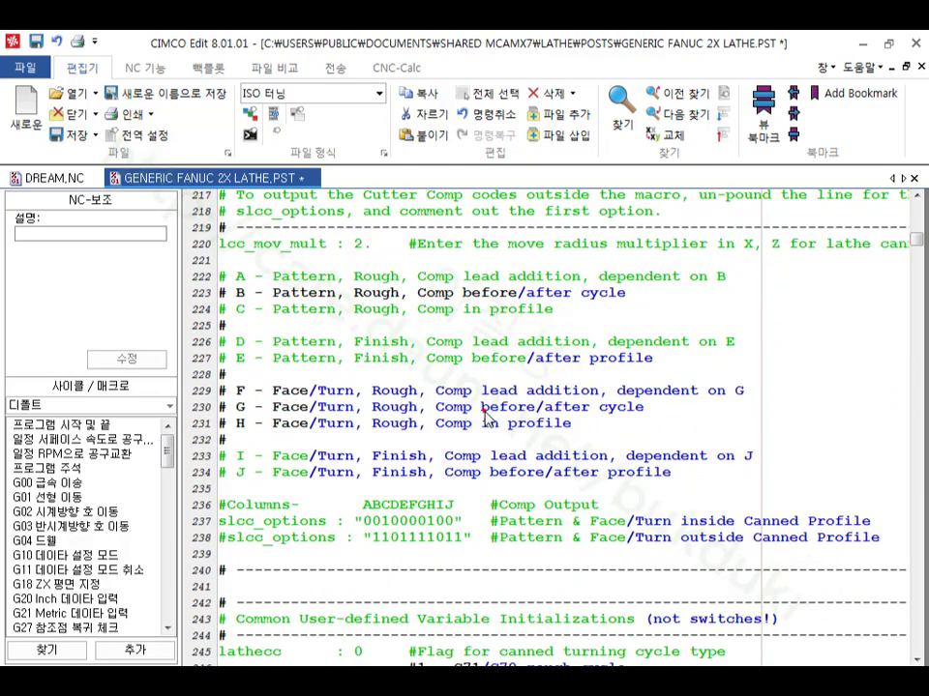
scroll(487, 419, down, 3)
scroll(486, 417, down, 3)
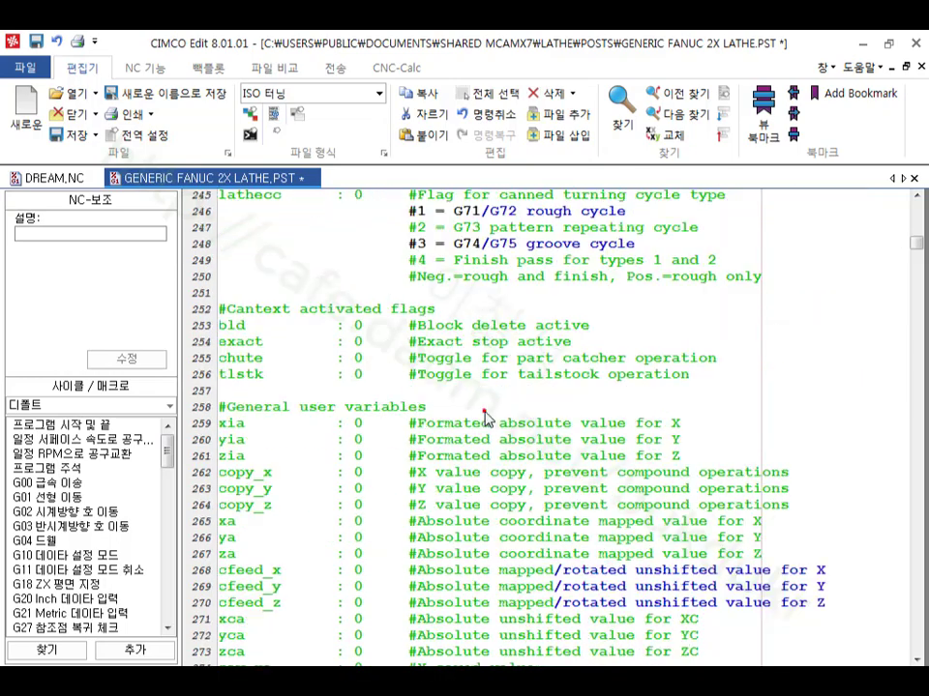
scroll(486, 418, down, 10)
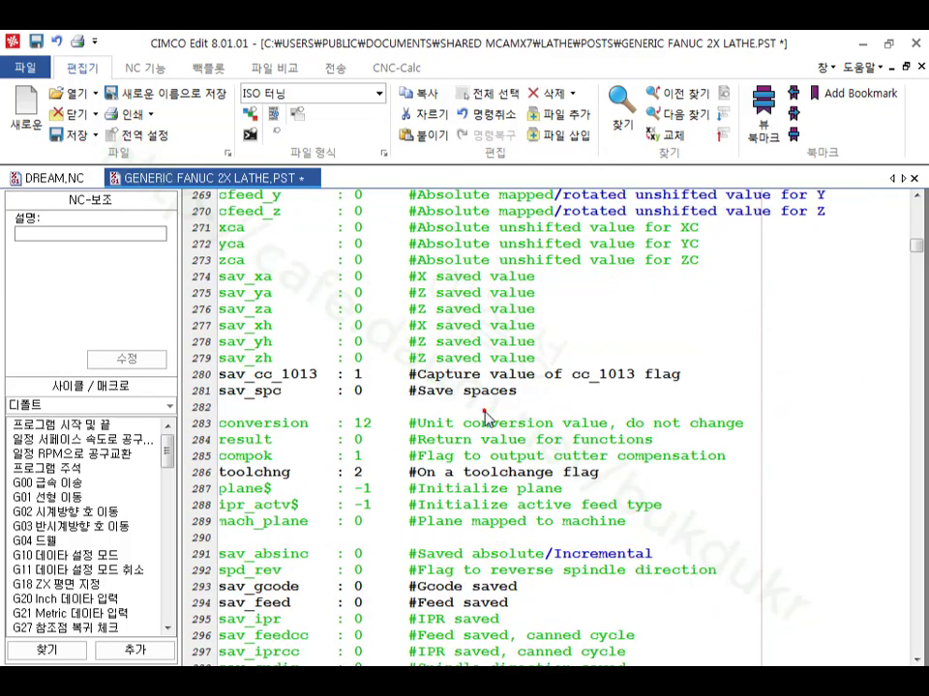
scroll(487, 418, down, 6)
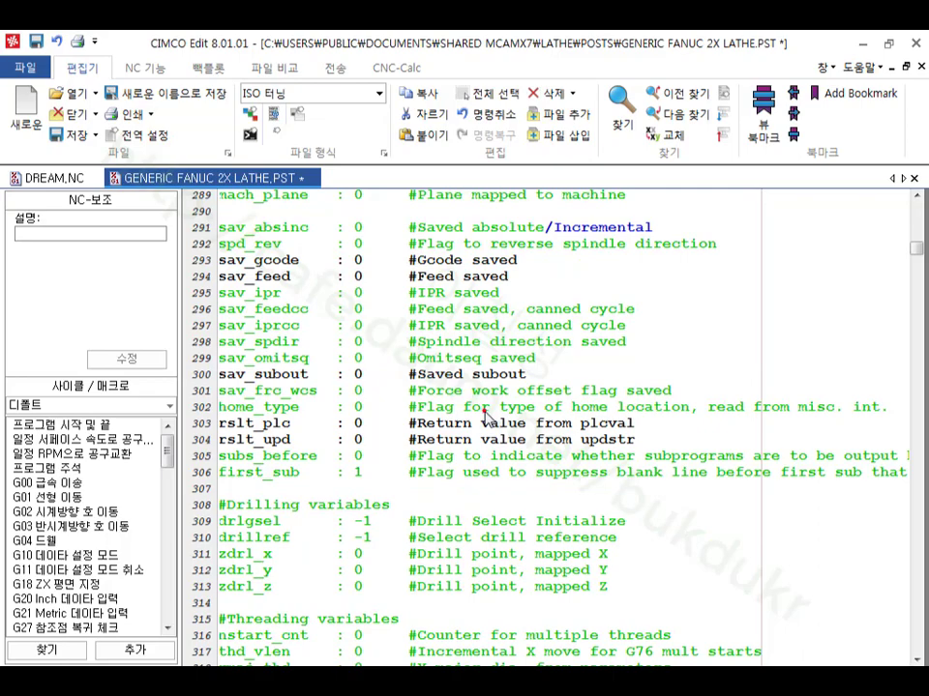
scroll(486, 416, down, 12)
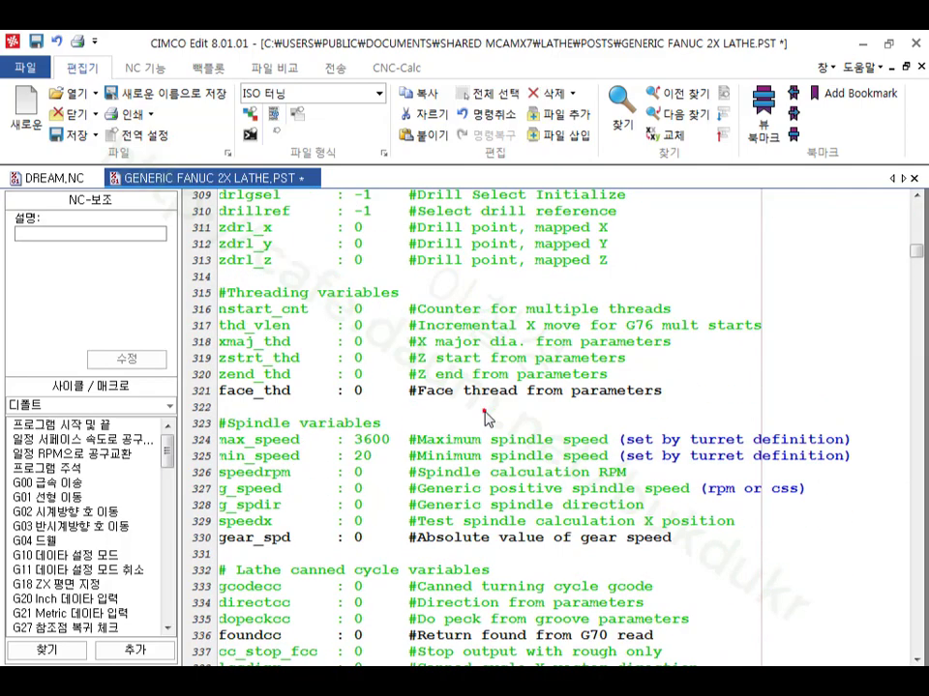
scroll(486, 414, down, 9)
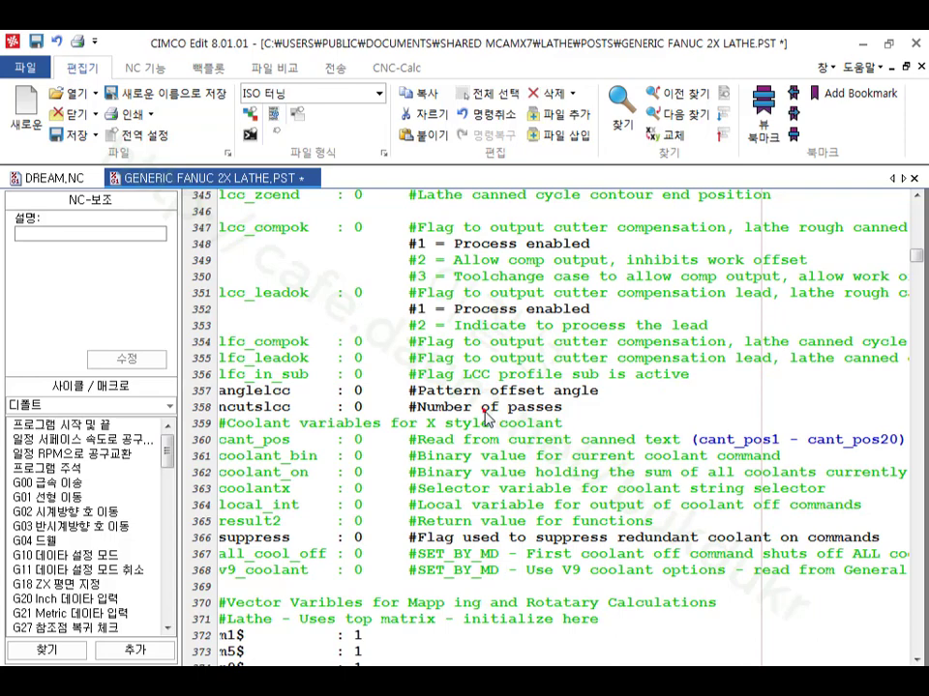
scroll(486, 415, down, 2)
scroll(486, 416, down, 4)
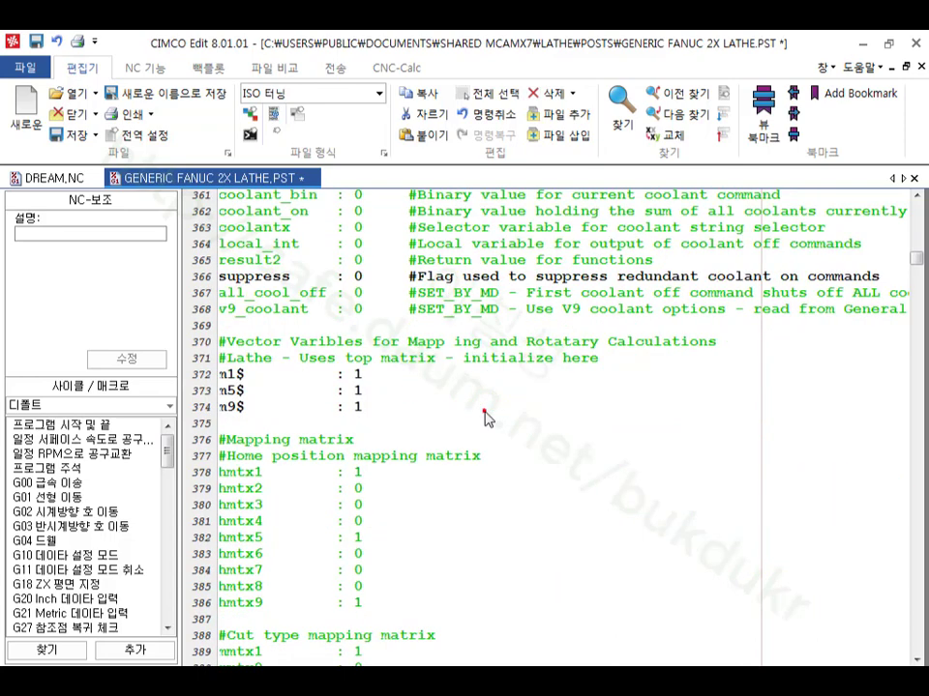
Look through the buffer definitions, output strings, G and M code selection tables, and coolant, tailstock and chute codes.
scroll(486, 415, down, 11)
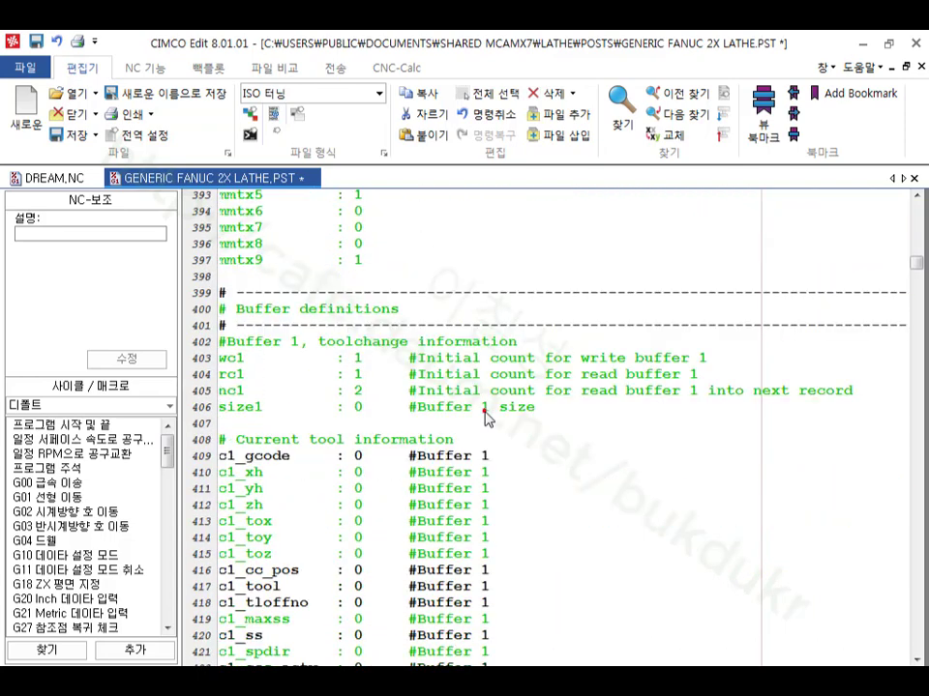
scroll(486, 416, down, 20)
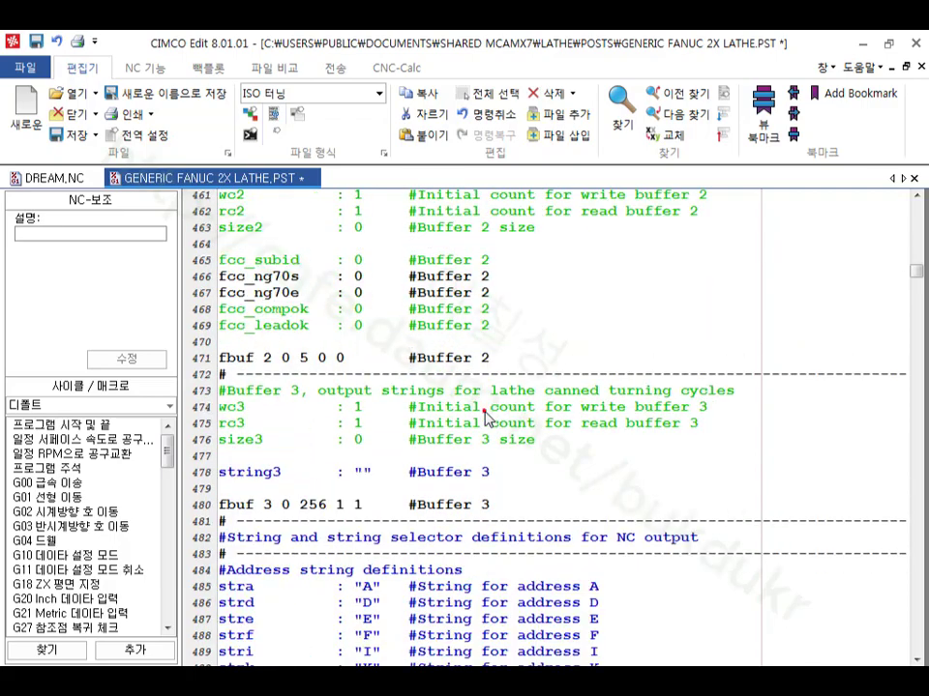
scroll(487, 416, down, 13)
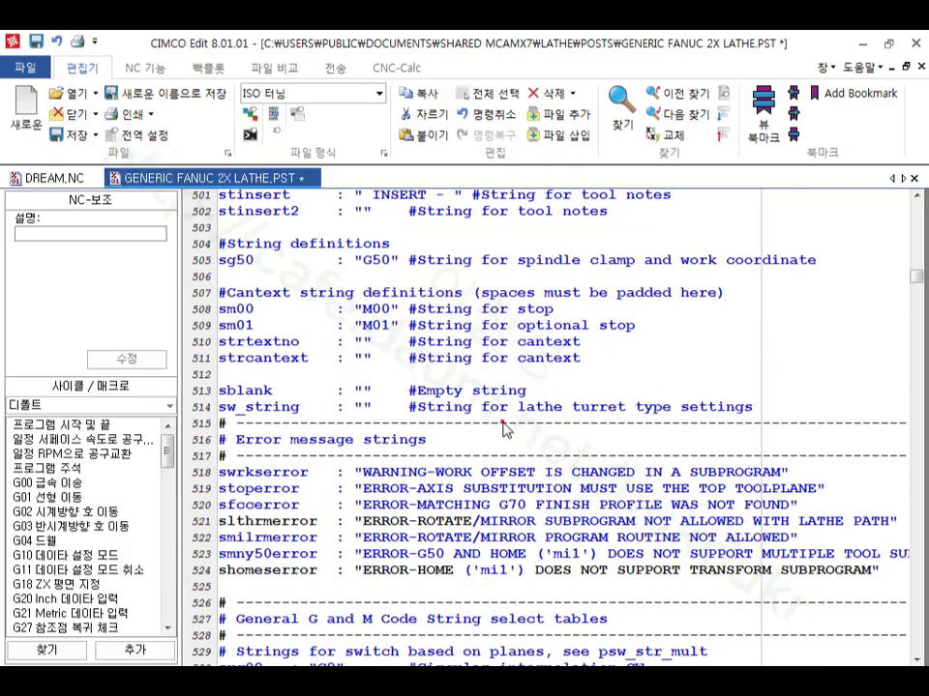
scroll(503, 428, down, 7)
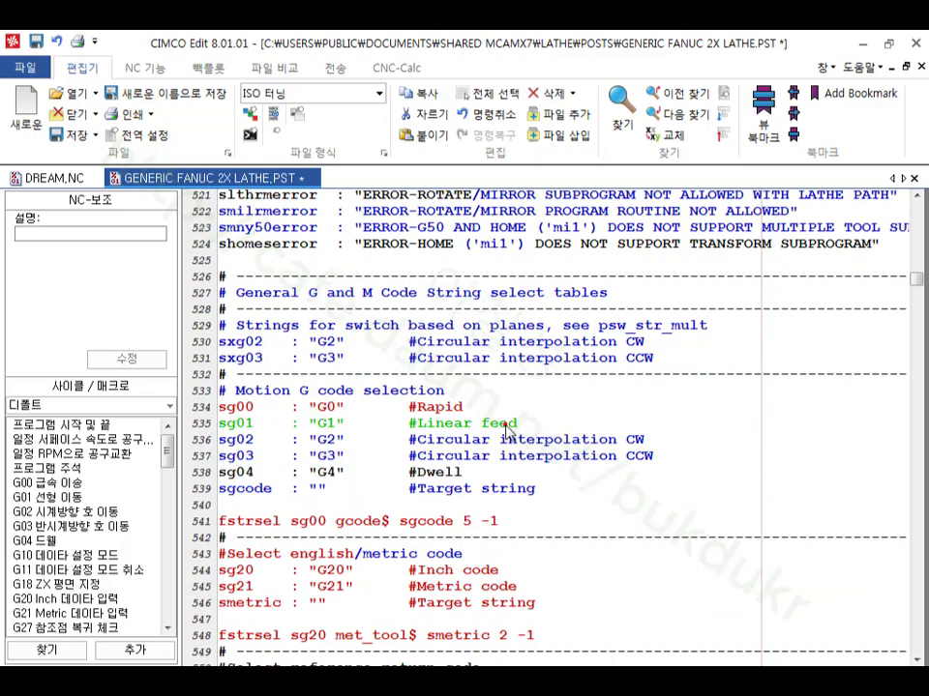
scroll(506, 429, down, 12)
scroll(510, 430, down, 20)
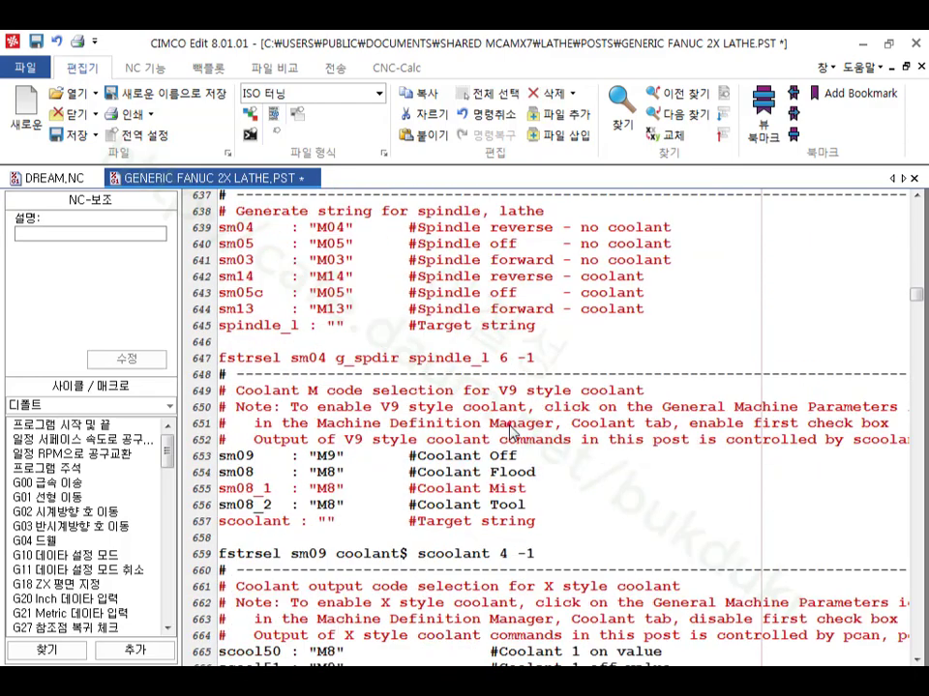
scroll(510, 430, down, 5)
scroll(511, 431, down, 7)
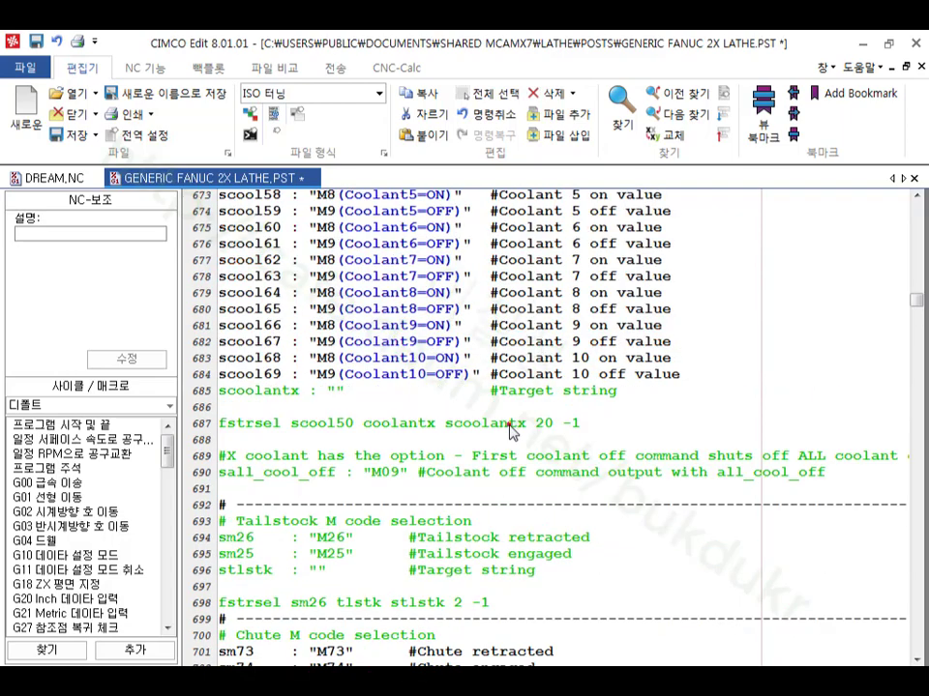
scroll(510, 431, down, 5)
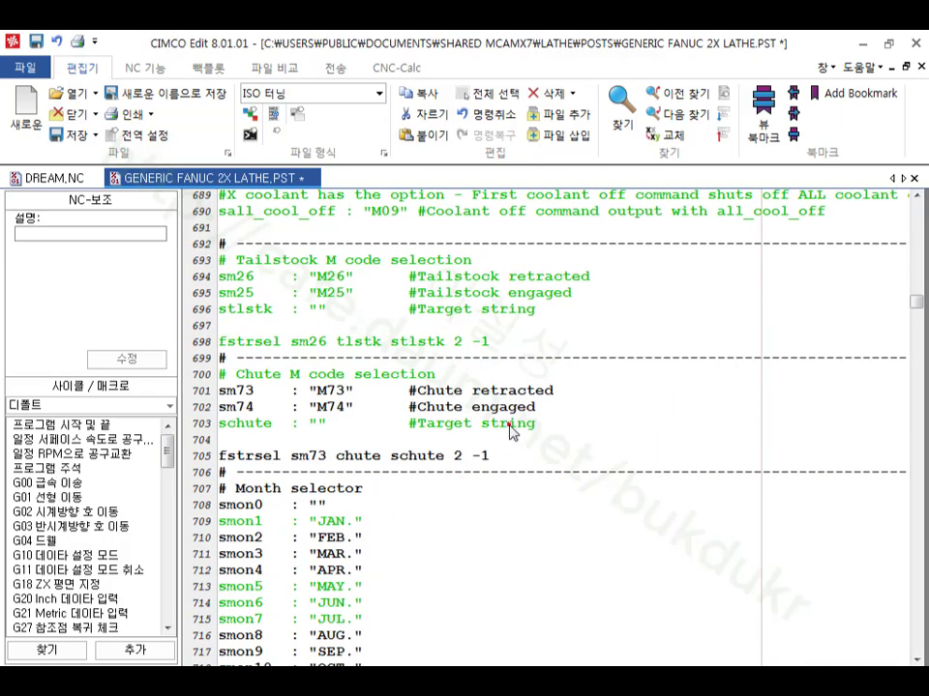
Review the spindle, threading, drilling and general user variables again, working back to the post file's header.
scroll(511, 431, up, 20)
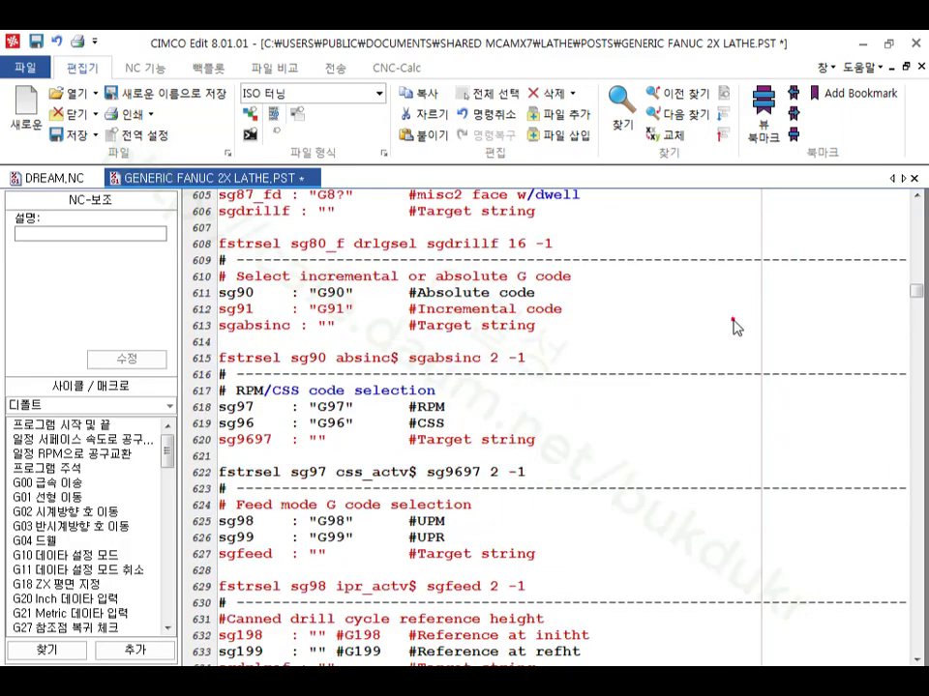
drag(919, 281, 914, 249)
scroll(604, 363, up, 10)
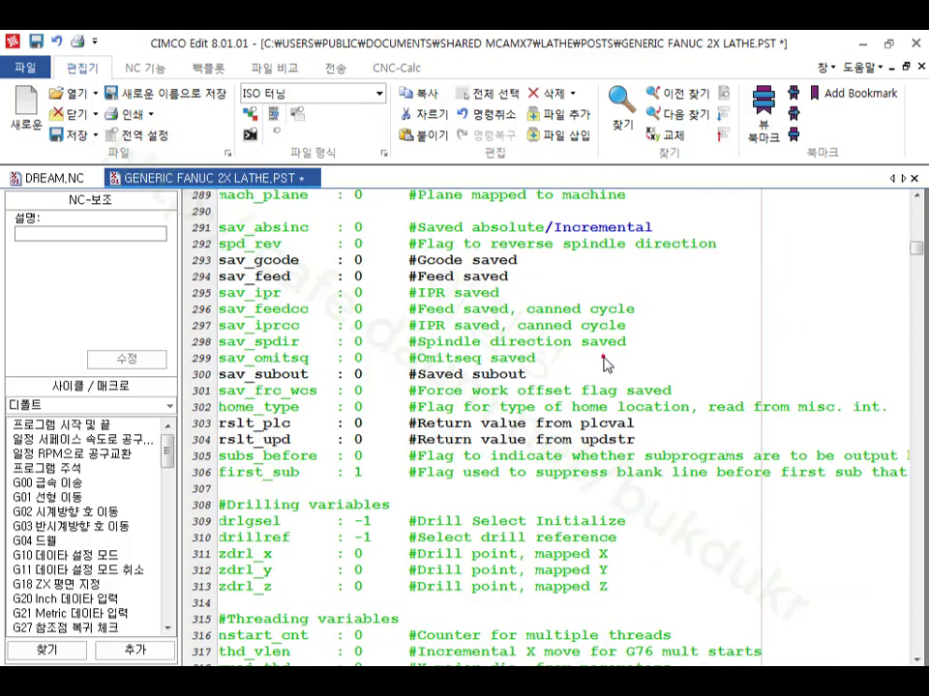
scroll(607, 361, up, 9)
scroll(612, 358, up, 8)
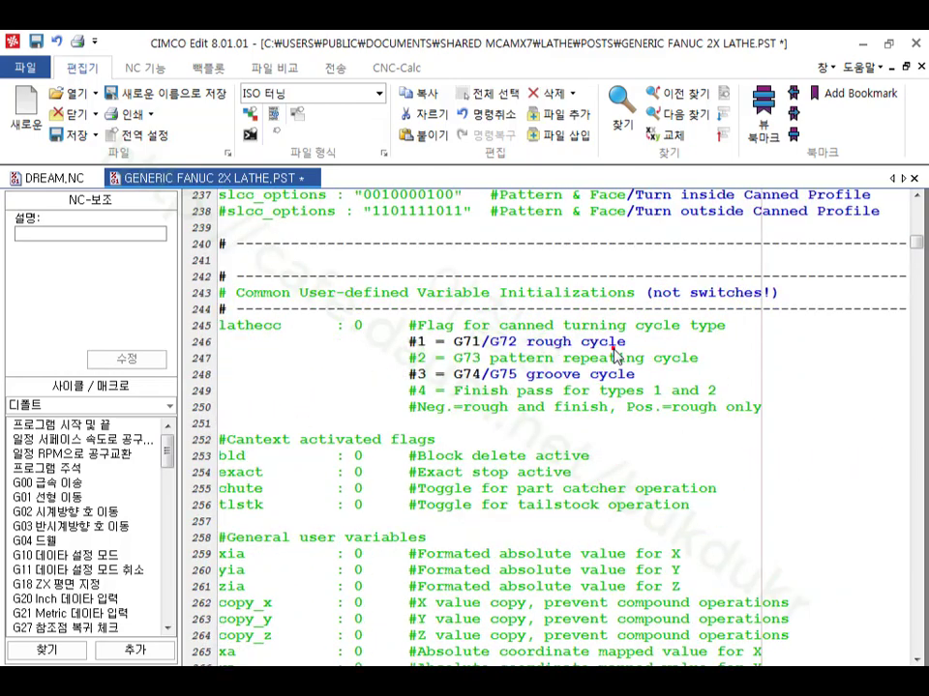
scroll(613, 357, up, 5)
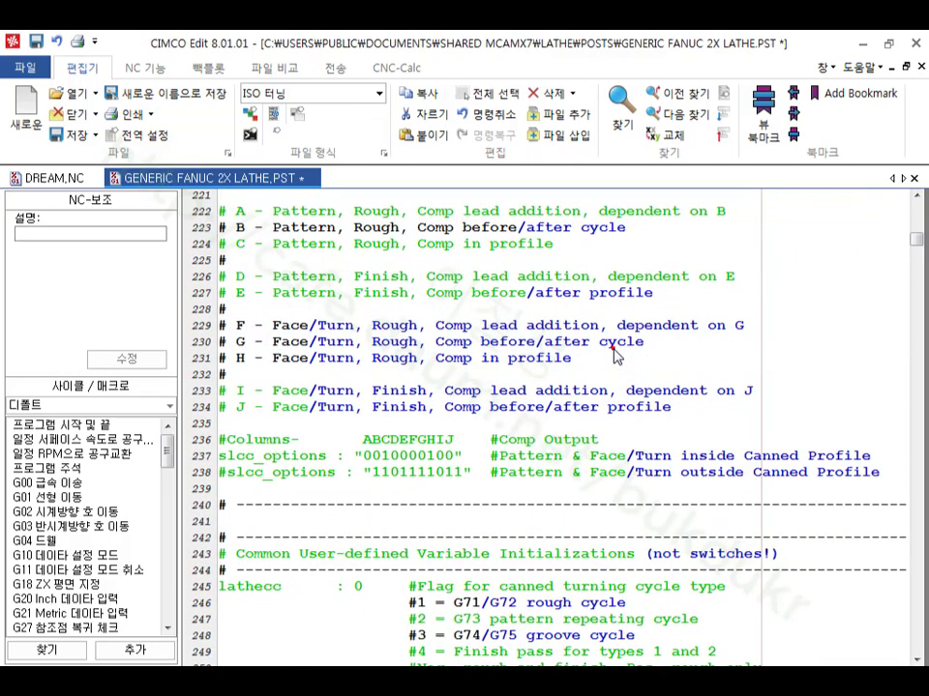
scroll(615, 356, up, 10)
scroll(617, 352, down, 20)
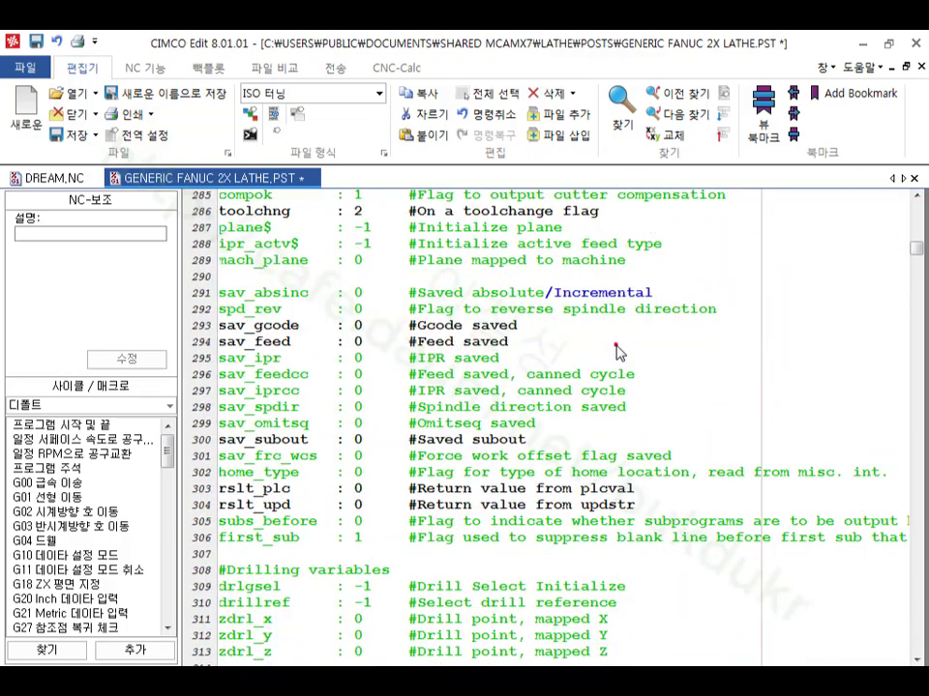
scroll(617, 352, down, 9)
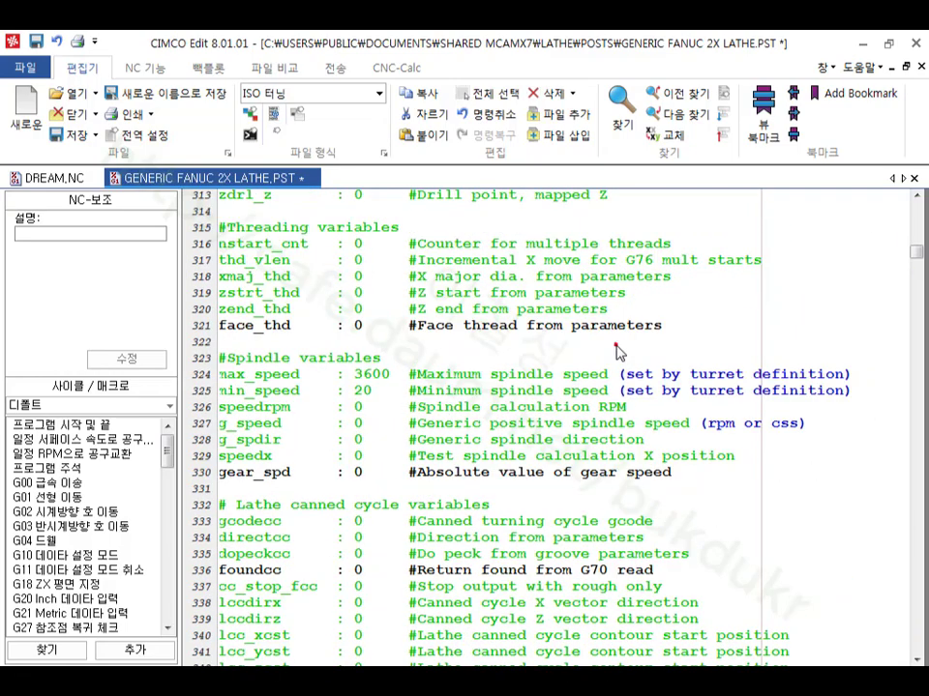
scroll(616, 351, up, 7)
scroll(618, 352, down, 9)
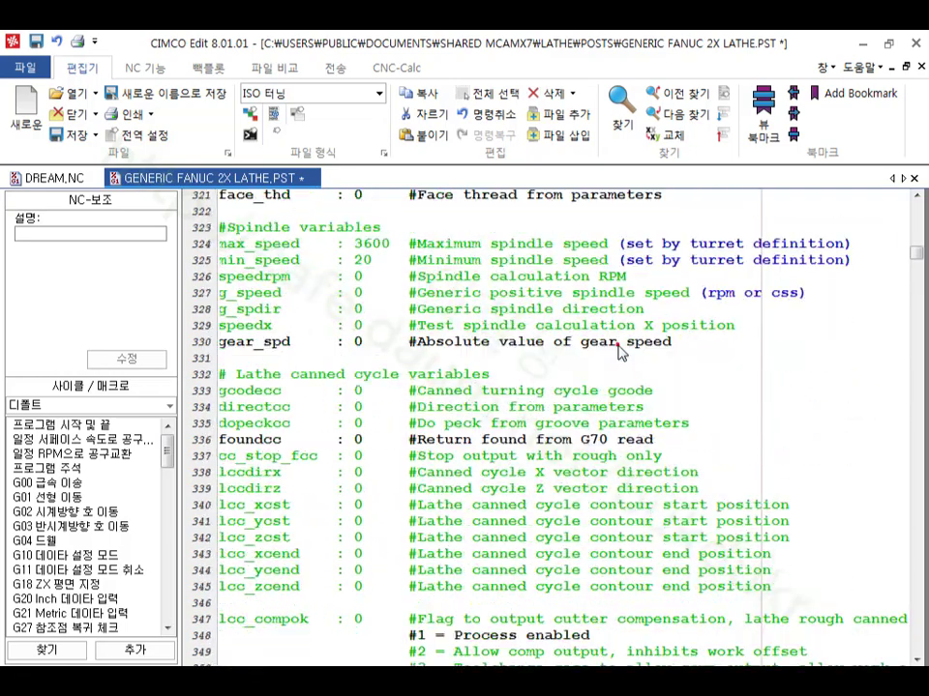
scroll(619, 352, up, 1)
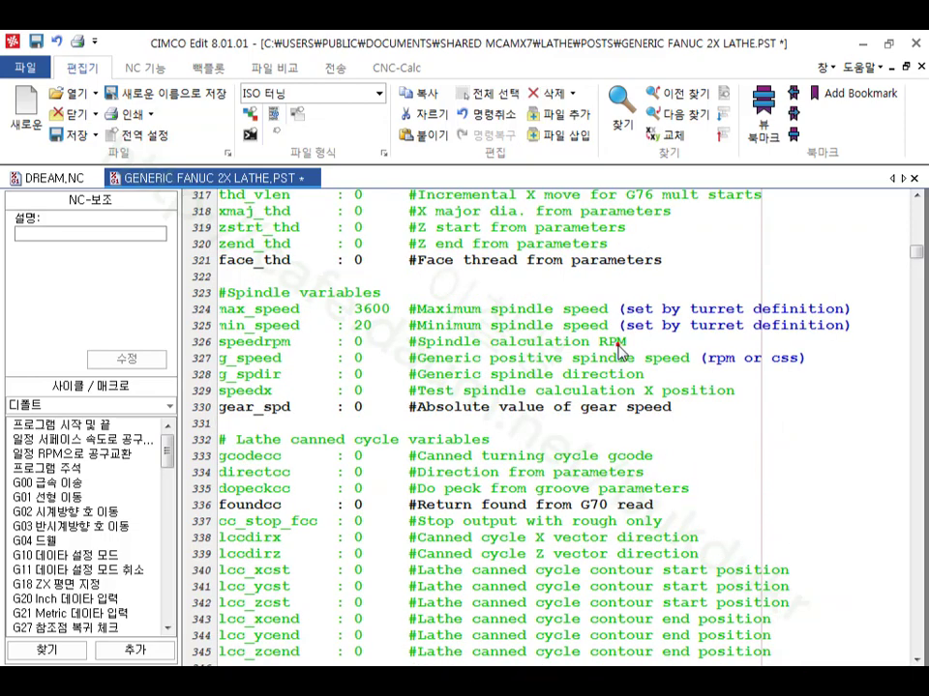
scroll(619, 351, up, 2)
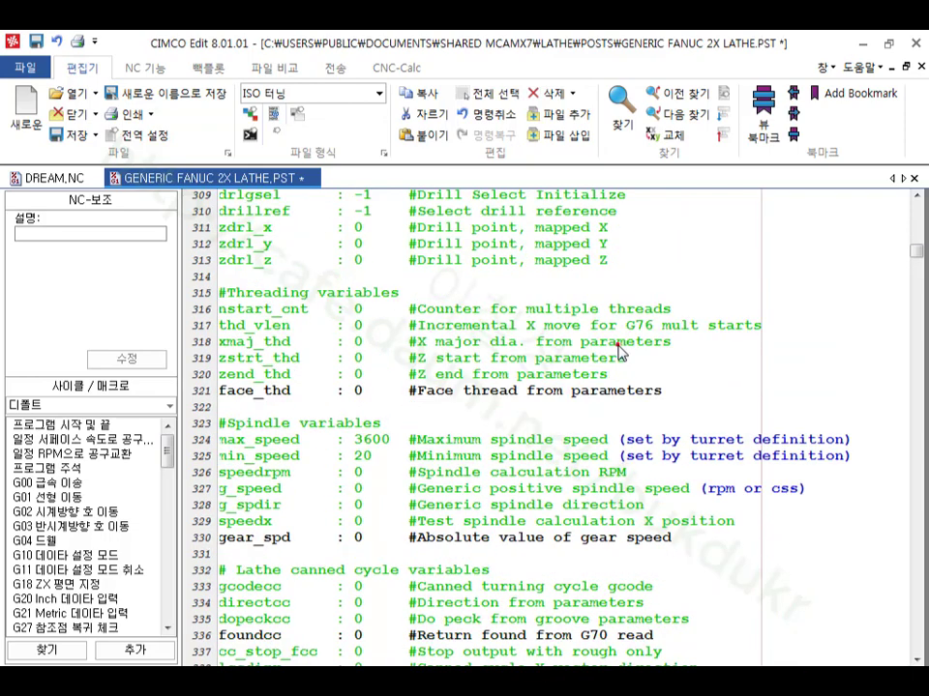
scroll(618, 350, up, 2)
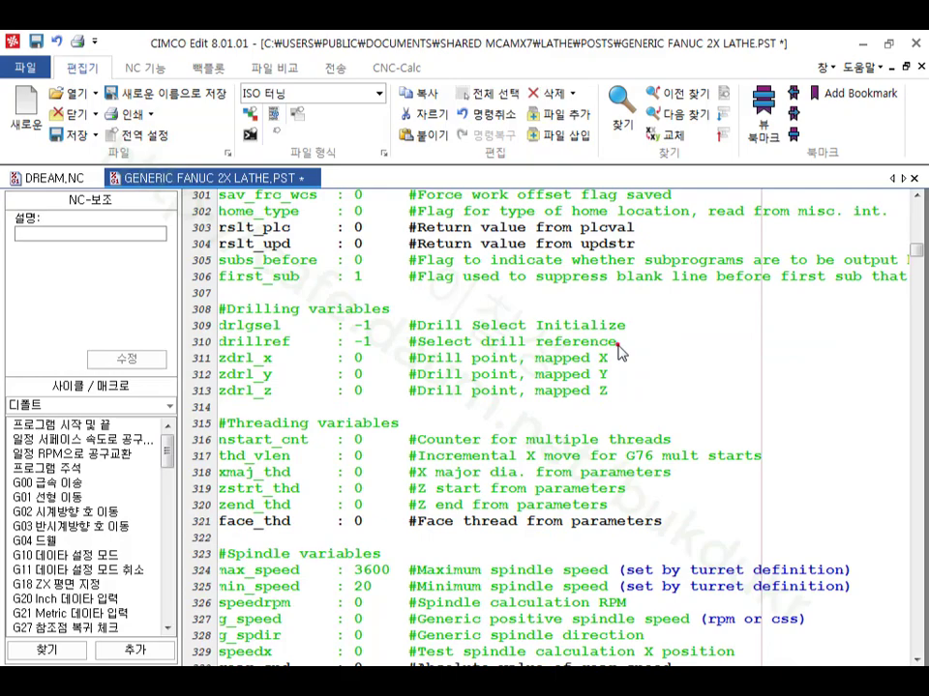
scroll(619, 352, up, 2)
scroll(619, 350, up, 5)
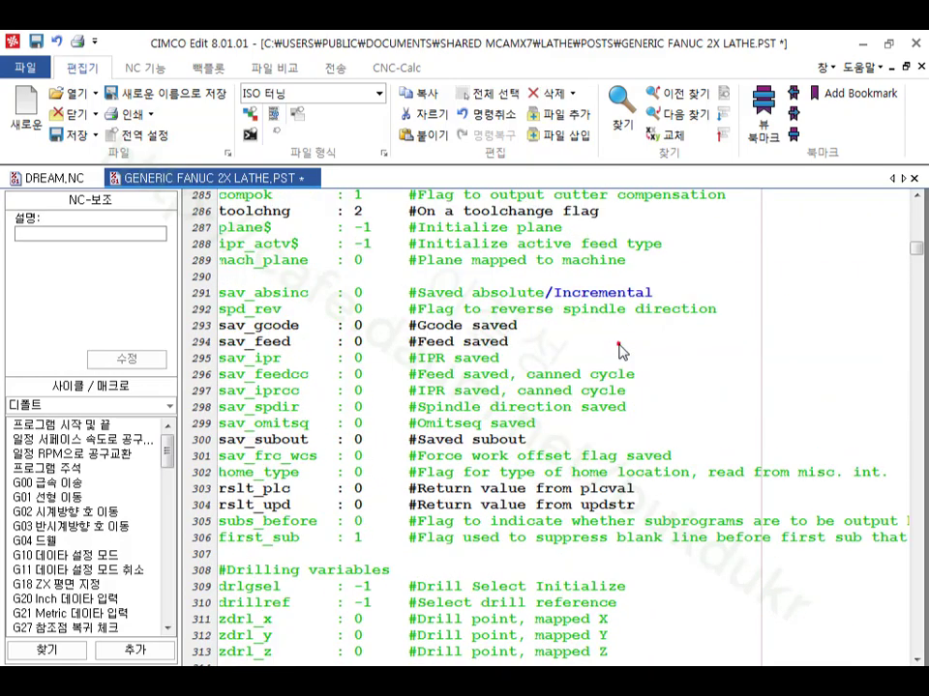
scroll(619, 350, up, 18)
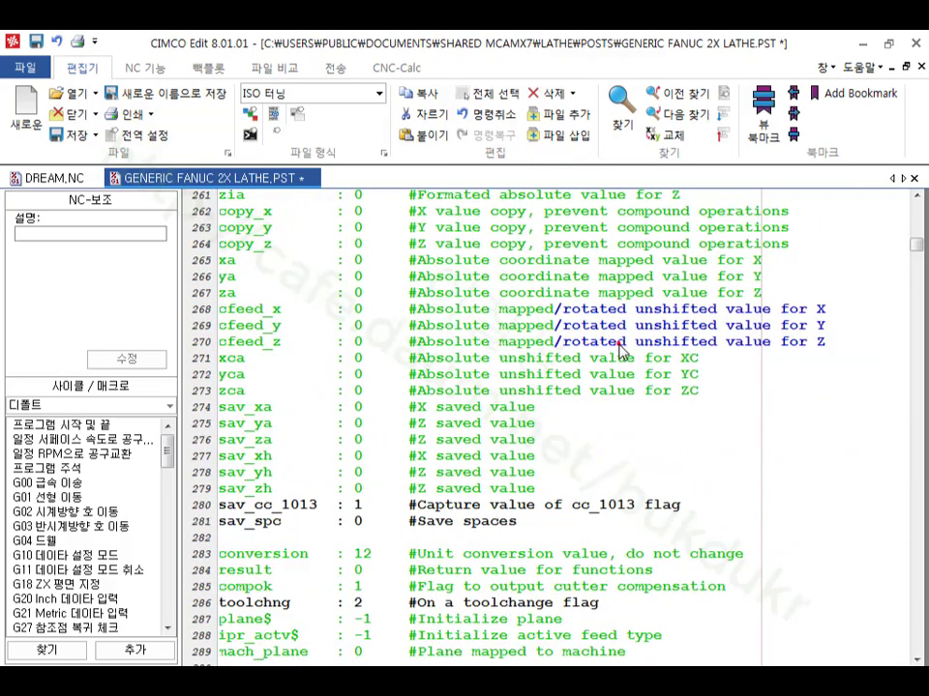
scroll(619, 351, up, 11)
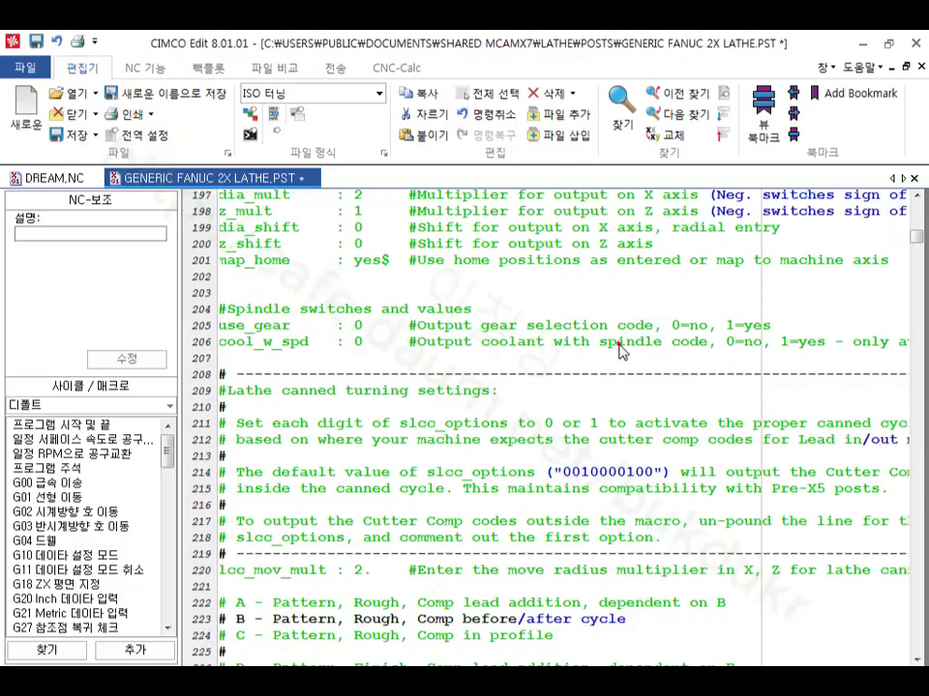
scroll(629, 330, up, 20)
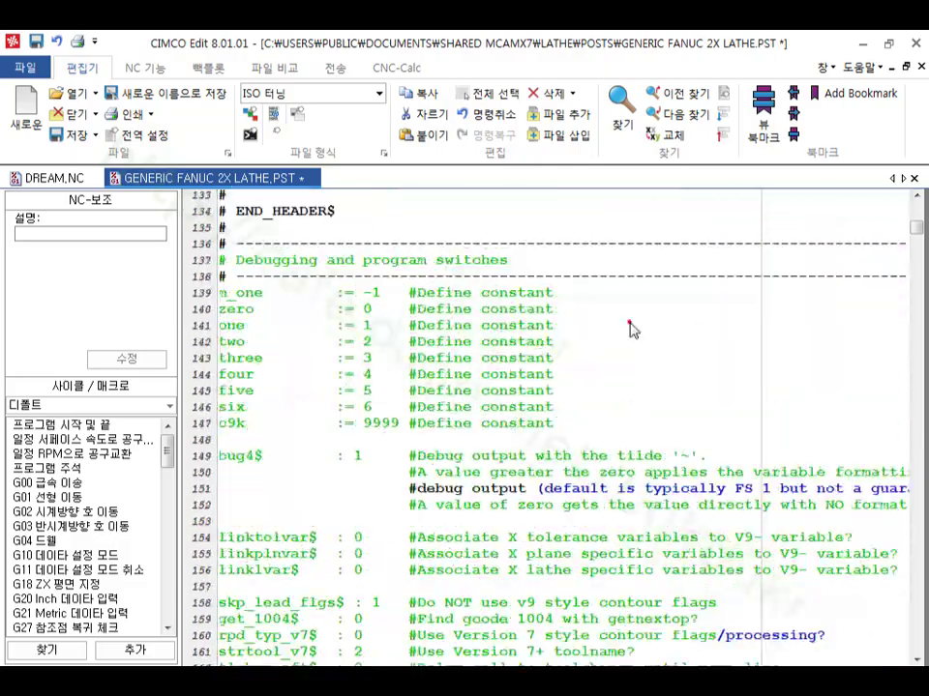
scroll(630, 330, up, 9)
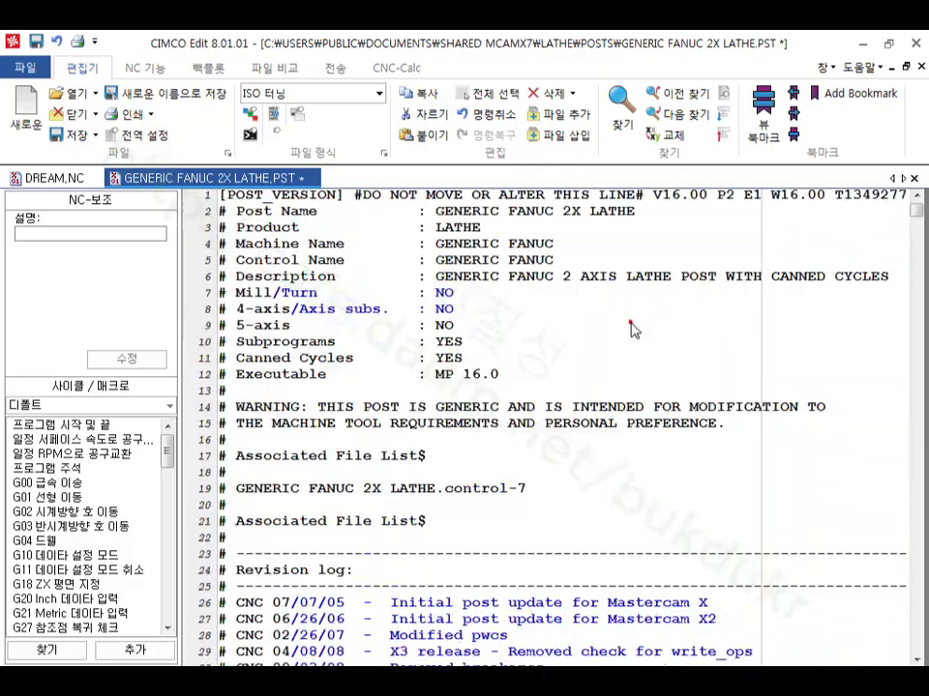
Set tooltable$ to 0 under General Output Settings in the post file and save the file.
scroll(634, 326, down, 20)
scroll(634, 329, down, 7)
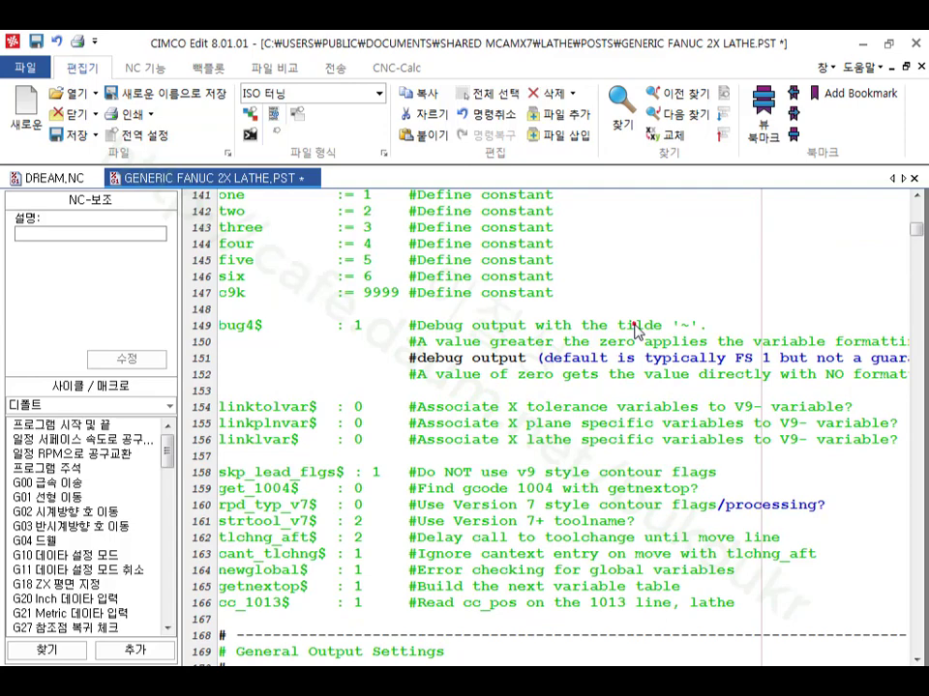
scroll(635, 328, down, 2)
scroll(634, 329, down, 2)
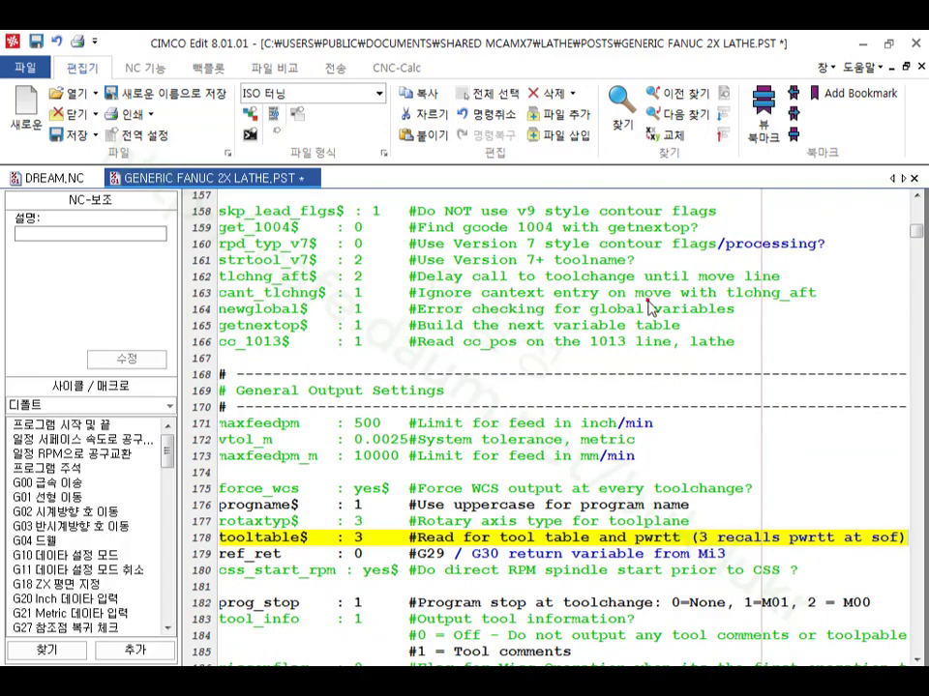
click(360, 536)
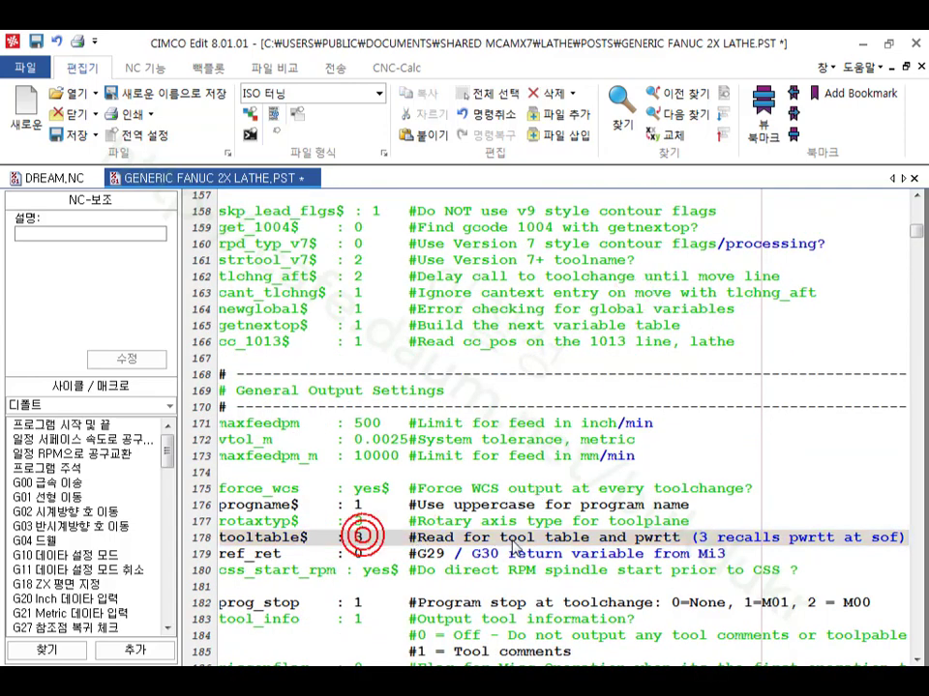
key(BackSpace)
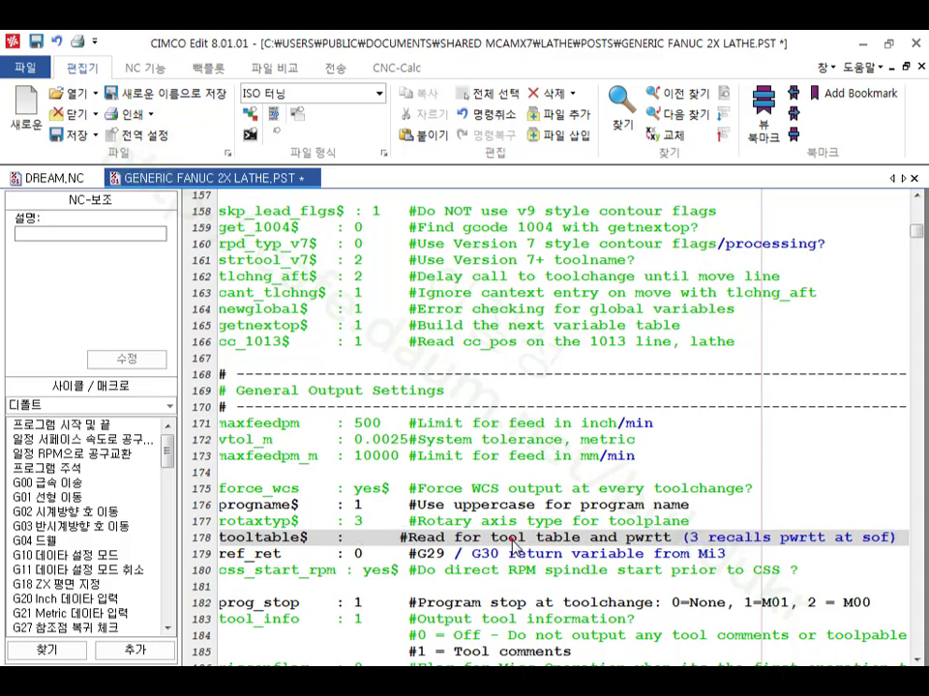
text(0)
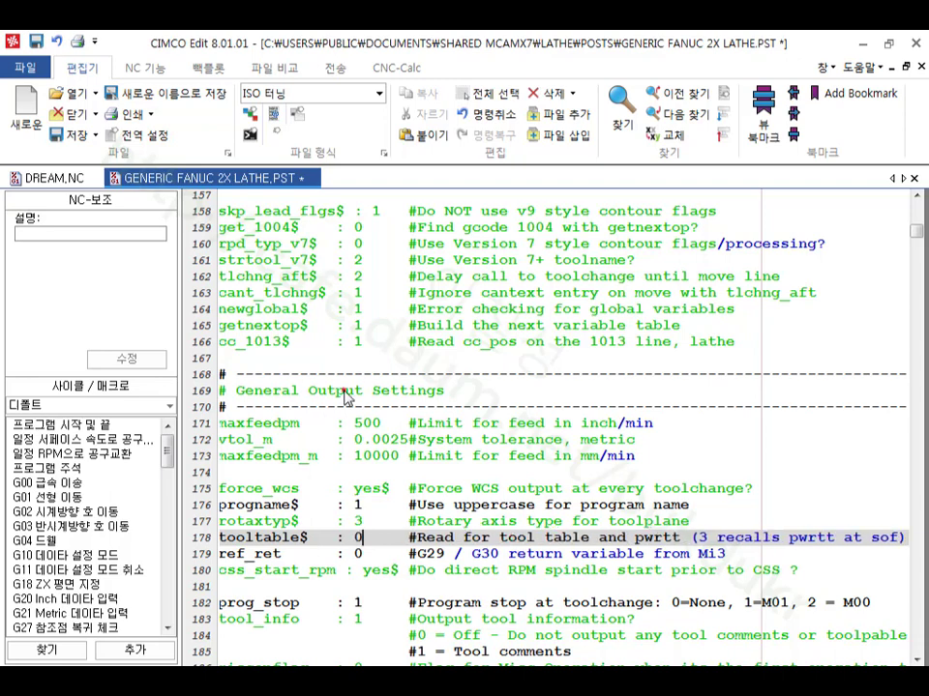
click(72, 134)
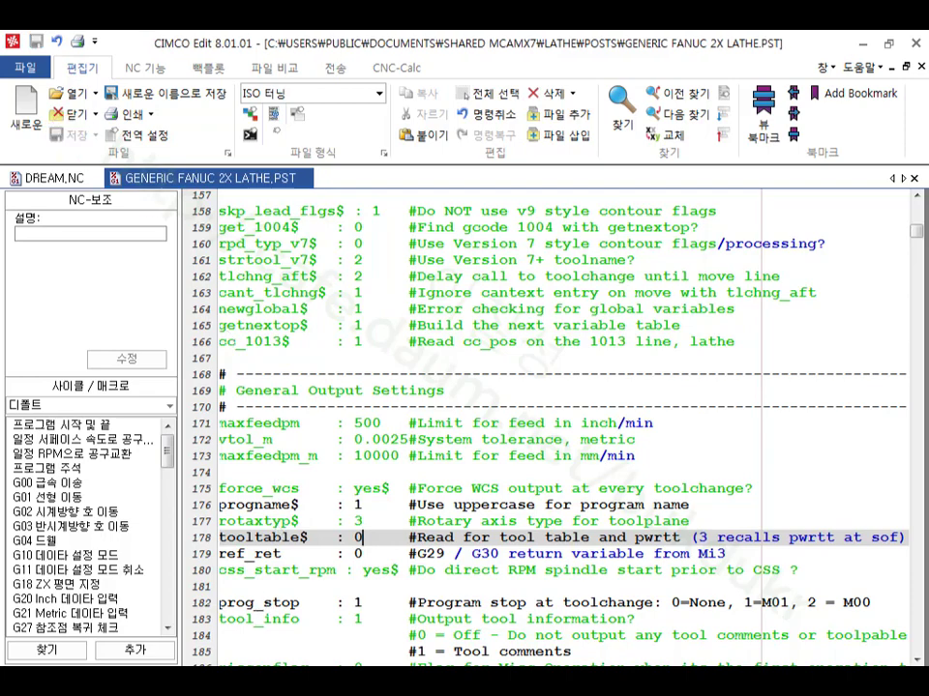
Switch to Mastercam, post only the selected grooving operation 12, and reload the regenerated DREAM.NC in CIMCO Edit.
click(250, 654)
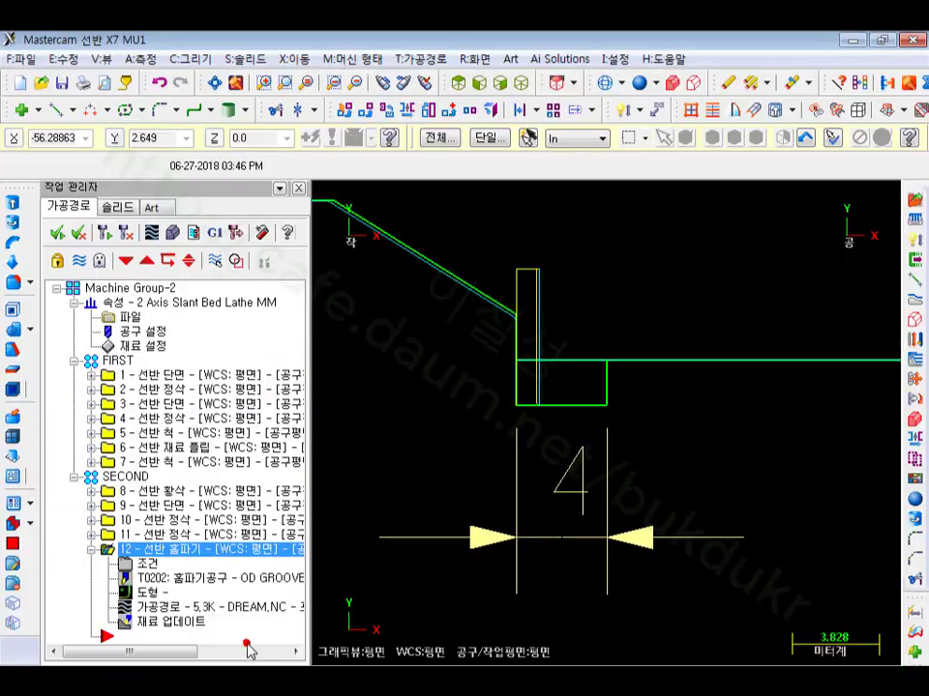
click(217, 235)
click(150, 520)
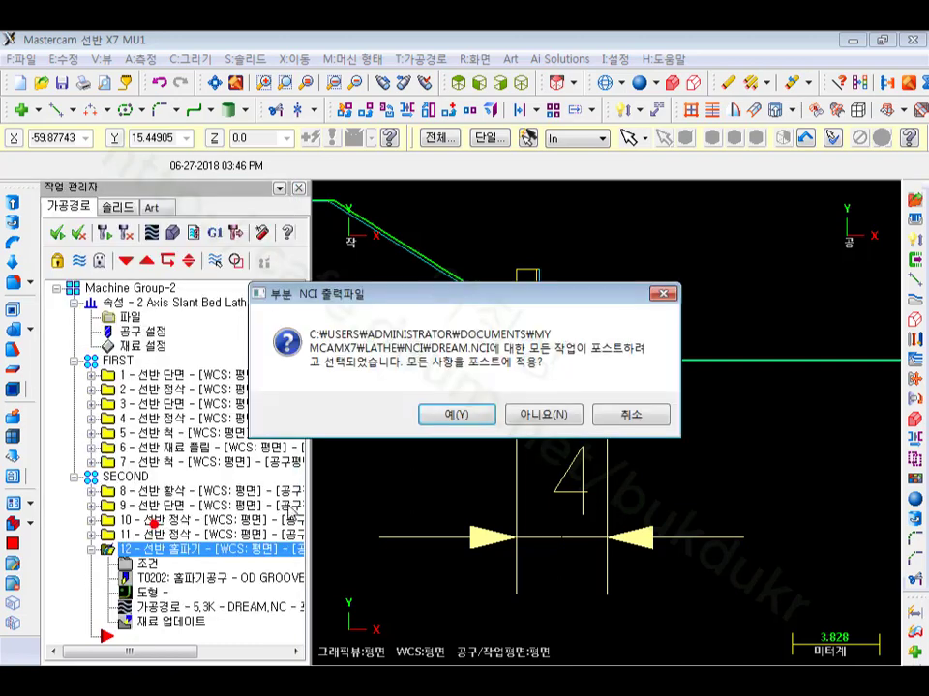
click(545, 414)
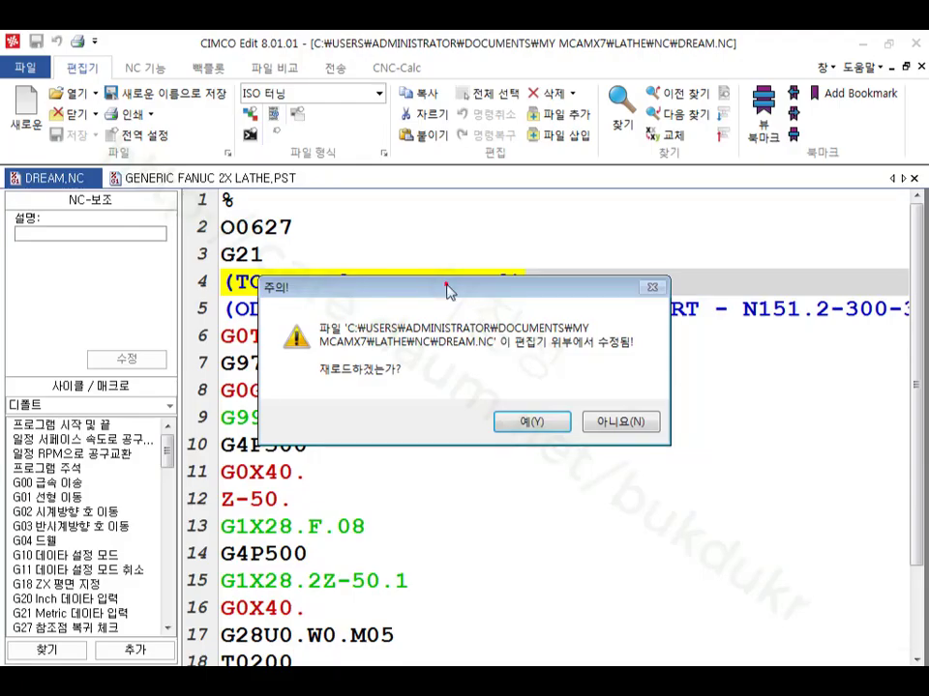
drag(446, 283, 707, 402)
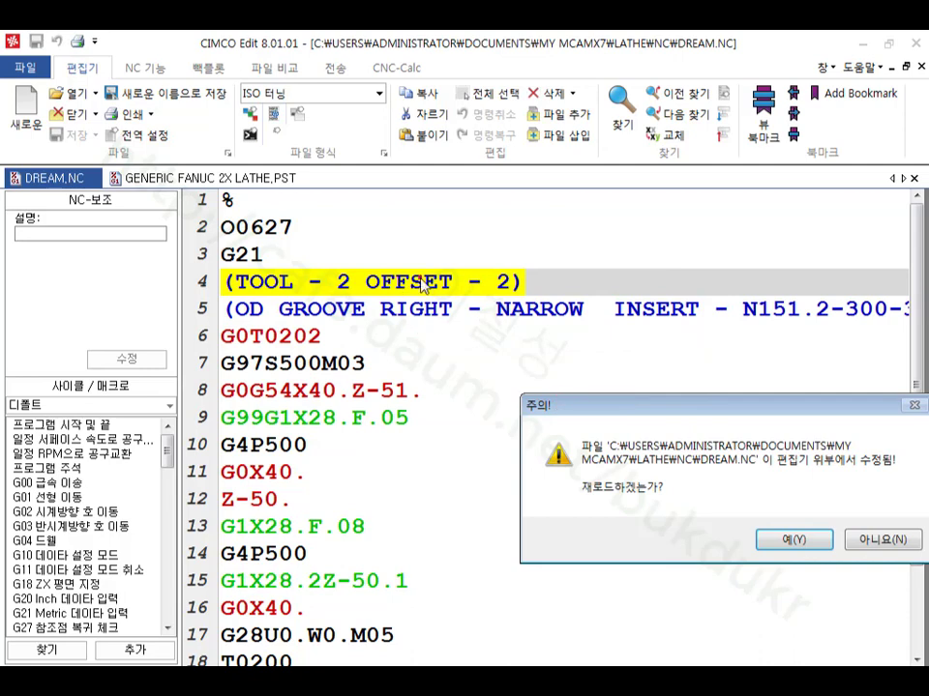
click(793, 540)
Examine the reposted program's opening lines, reading the two tool comment lines through to the insert designation.
click(694, 451)
scroll(704, 476, up, 2)
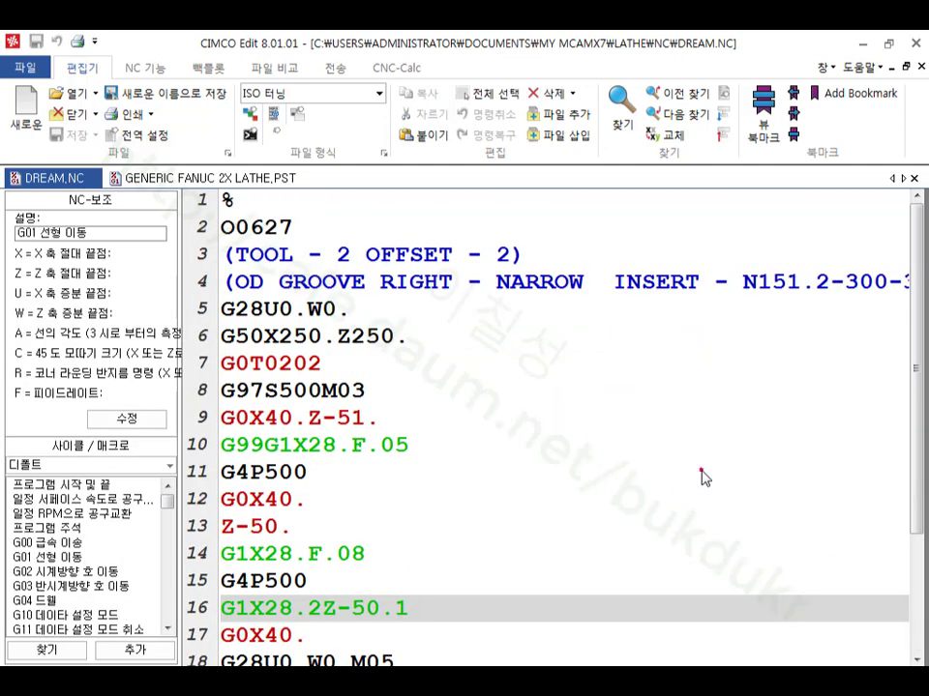
scroll(703, 476, down, 2)
scroll(703, 476, up, 2)
click(697, 415)
click(511, 282)
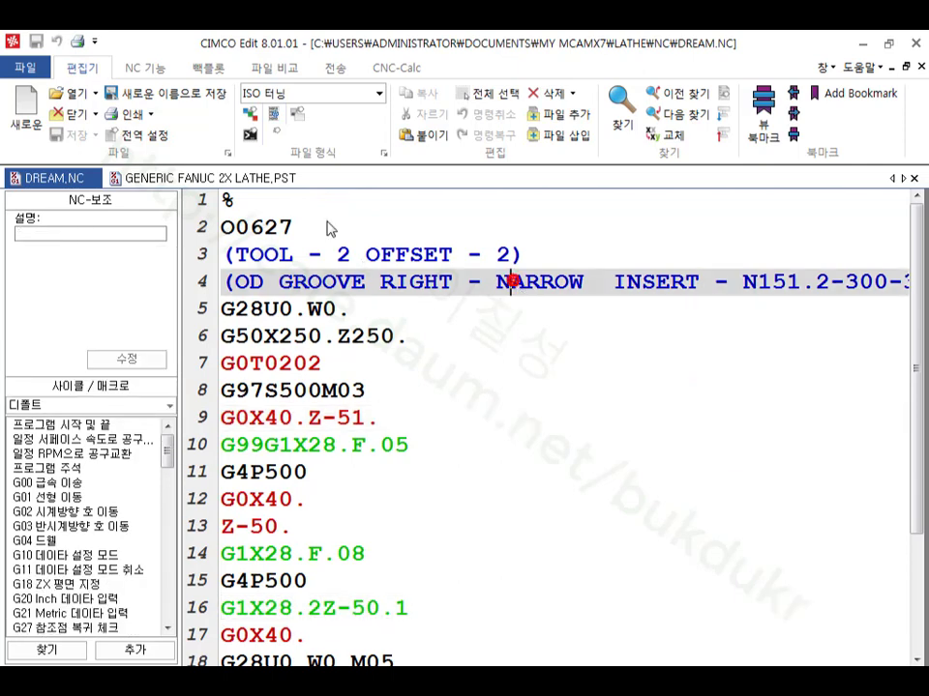
drag(226, 254, 907, 288)
click(533, 286)
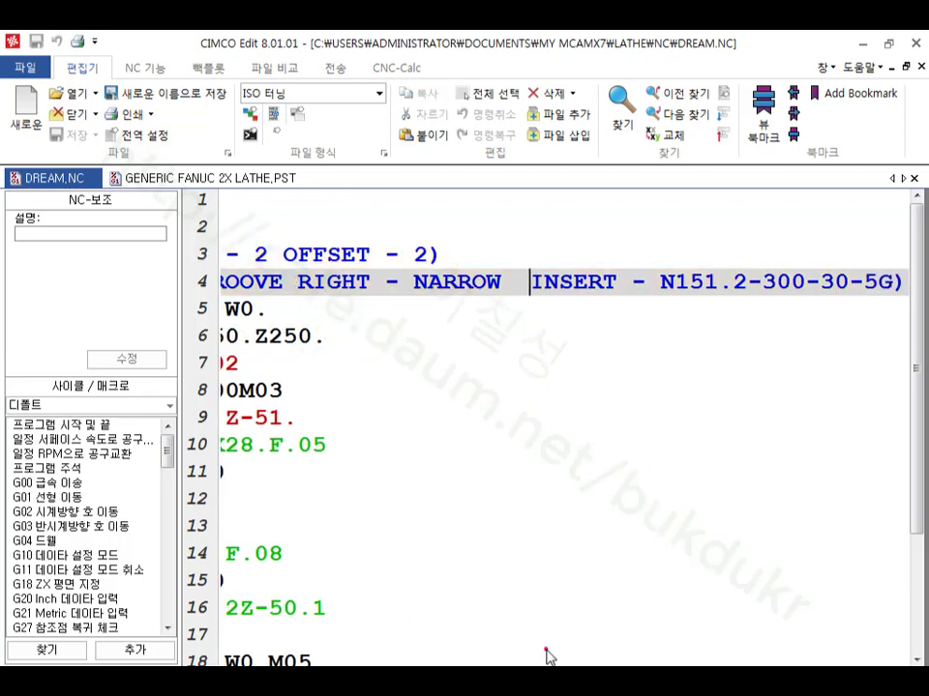
click(451, 271)
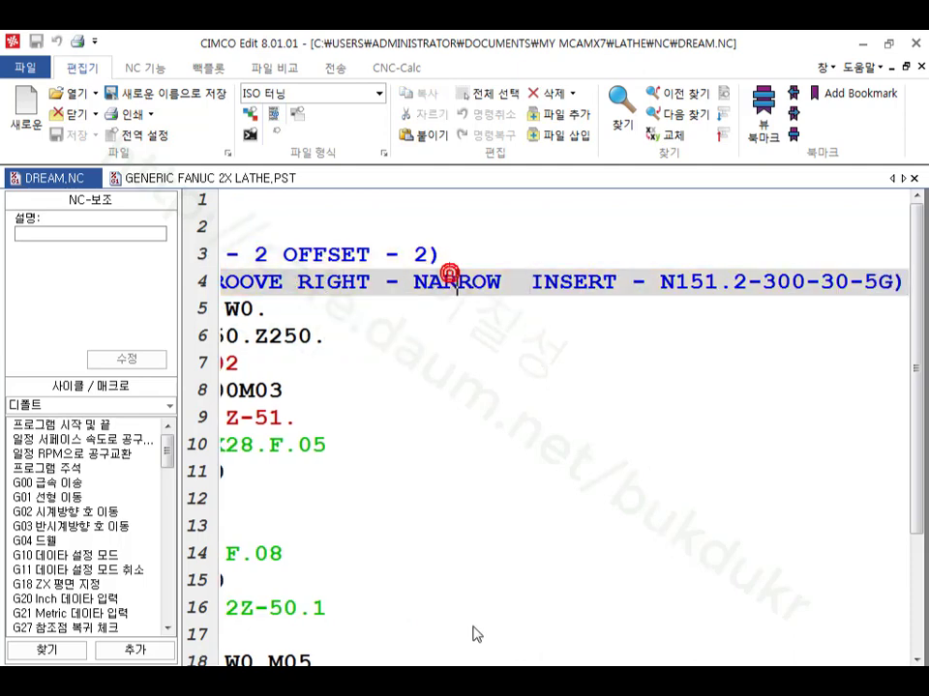
click(496, 251)
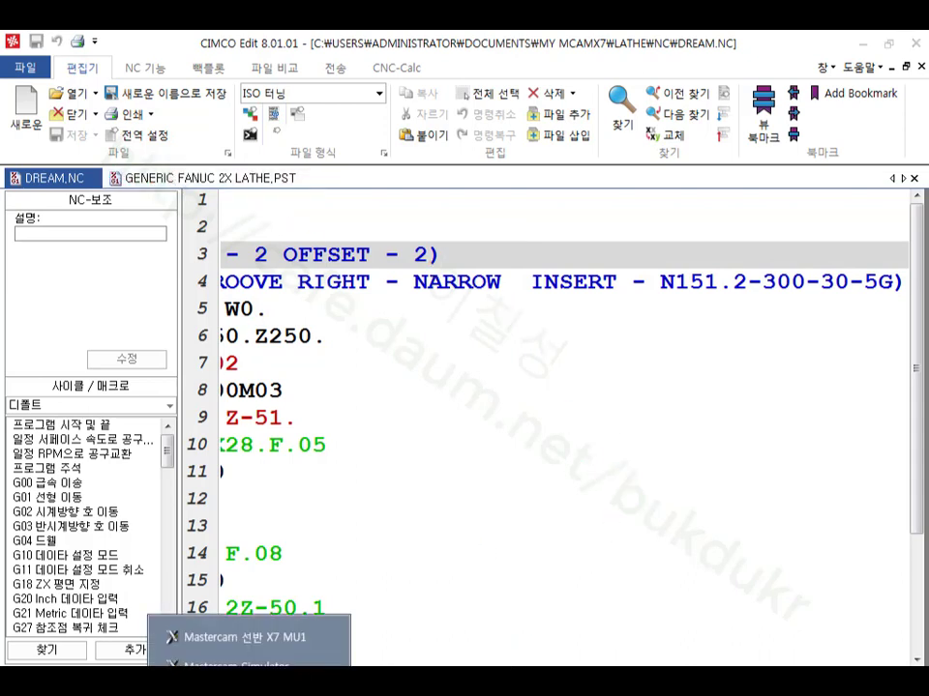
click(255, 655)
scroll(708, 438, down, 1)
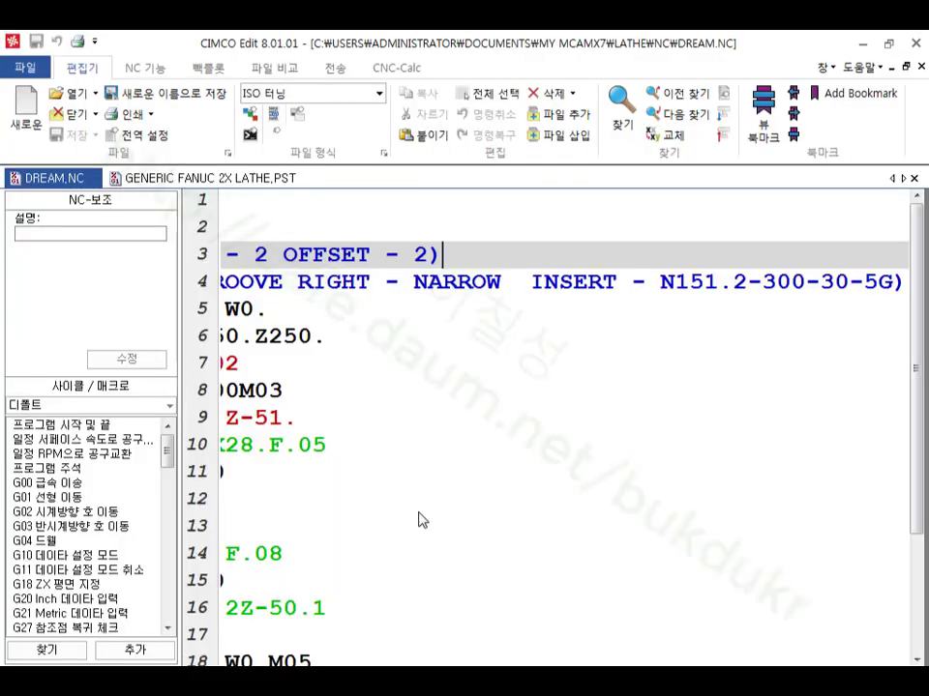
Return to the start of the lines and review the program number and tool comments at the top of DREAM.NC.
click(418, 554)
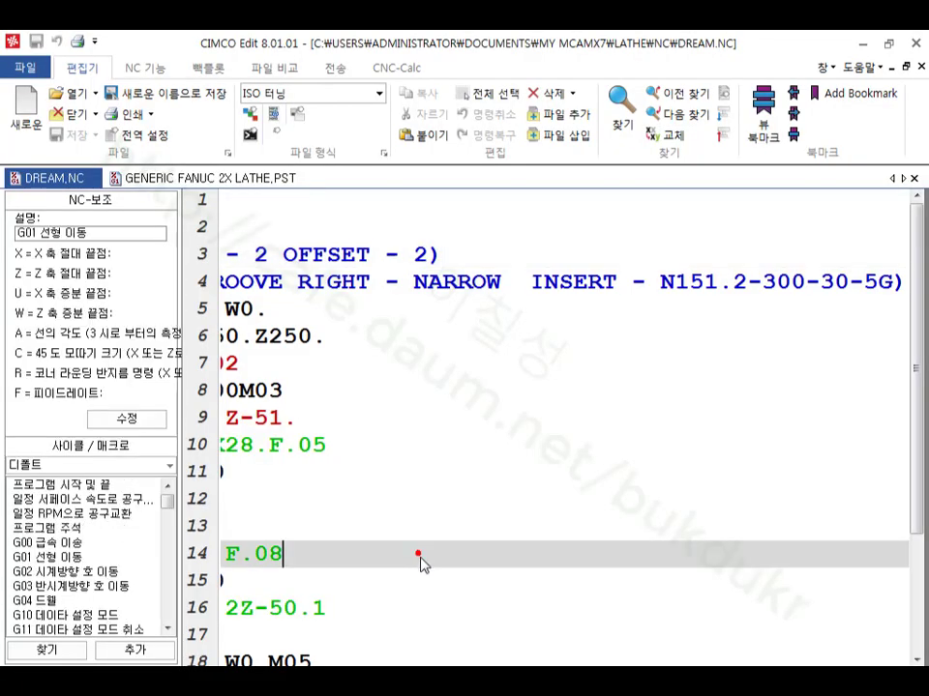
key(Up)
key(Up)
key(Up)
key(Up)
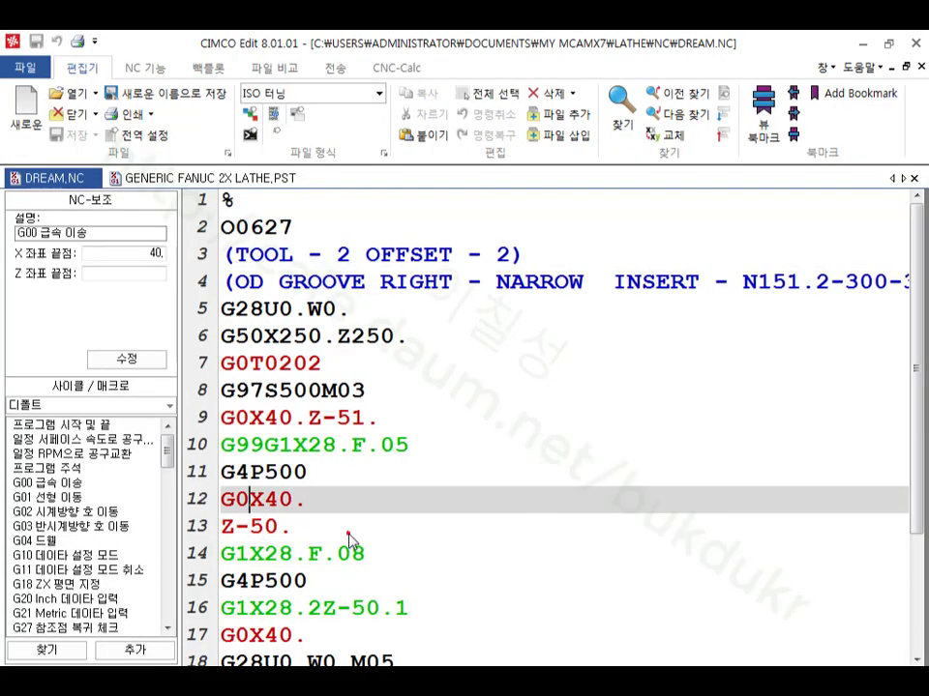
click(306, 211)
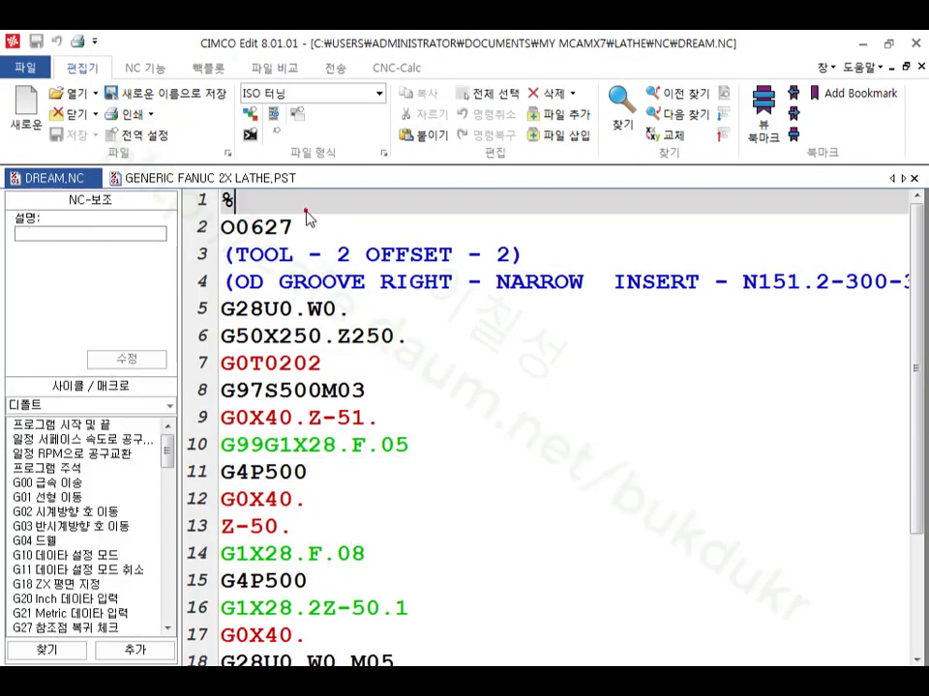
click(307, 229)
click(183, 228)
click(380, 288)
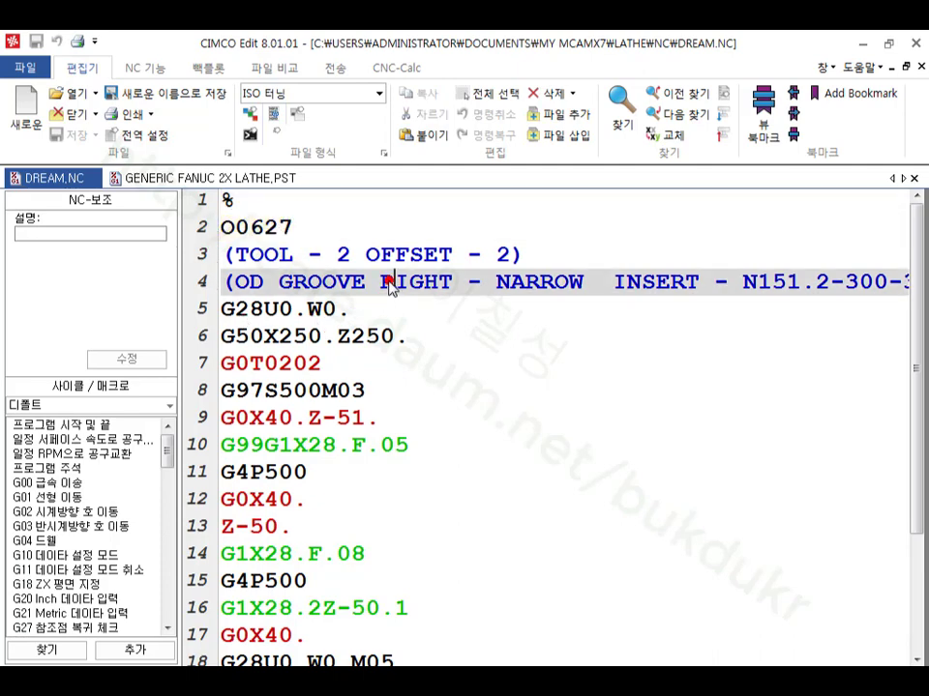
Highlight the G28U0.W0. and G50X250.Z250. lines in turn to examine the reference return and coordinate setting.
double_click(350, 309)
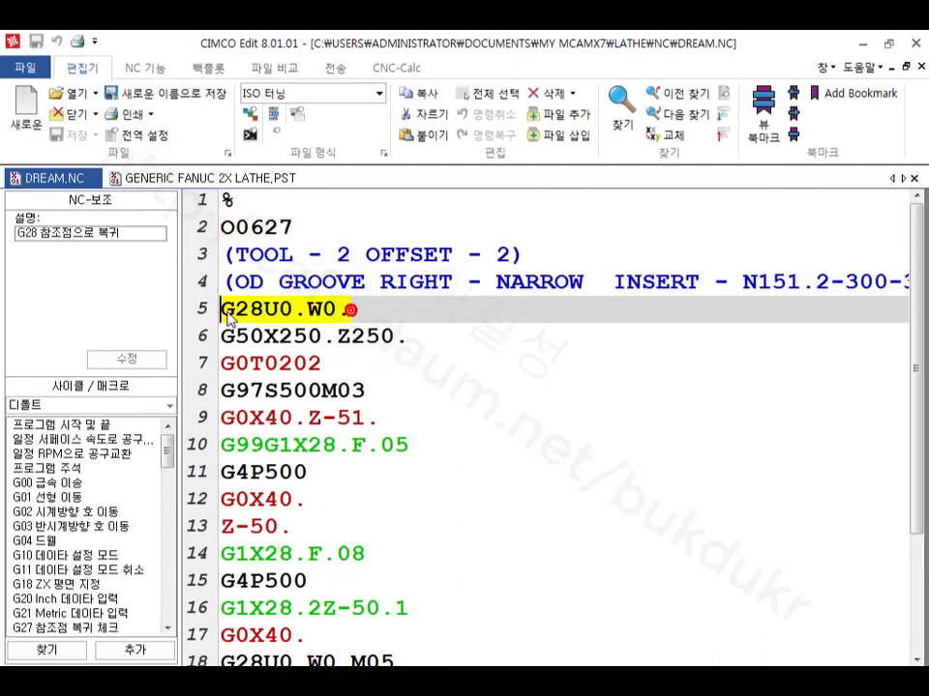
drag(423, 338, 211, 342)
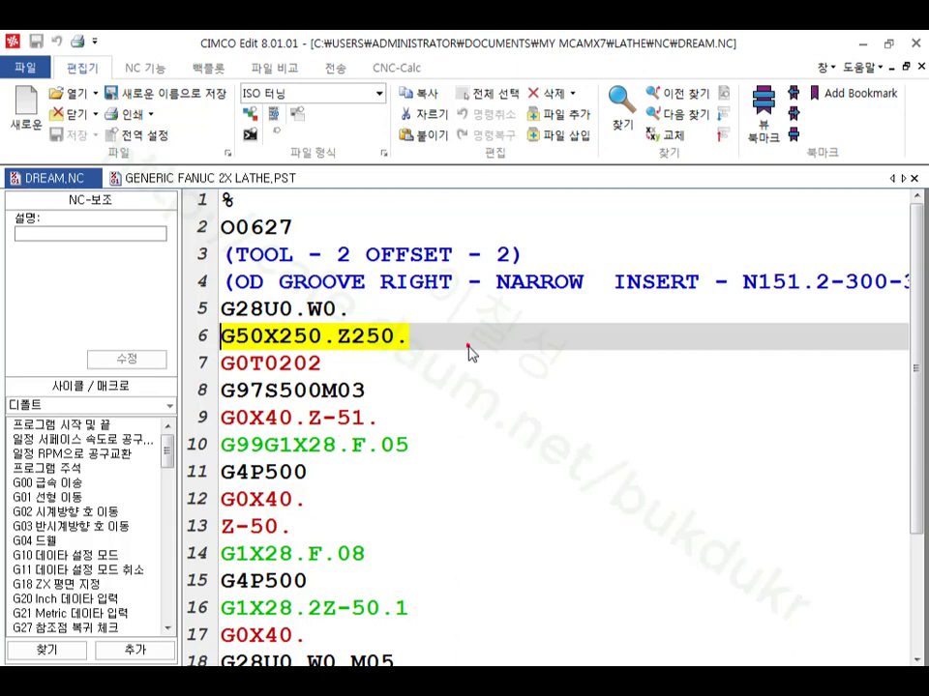
click(428, 346)
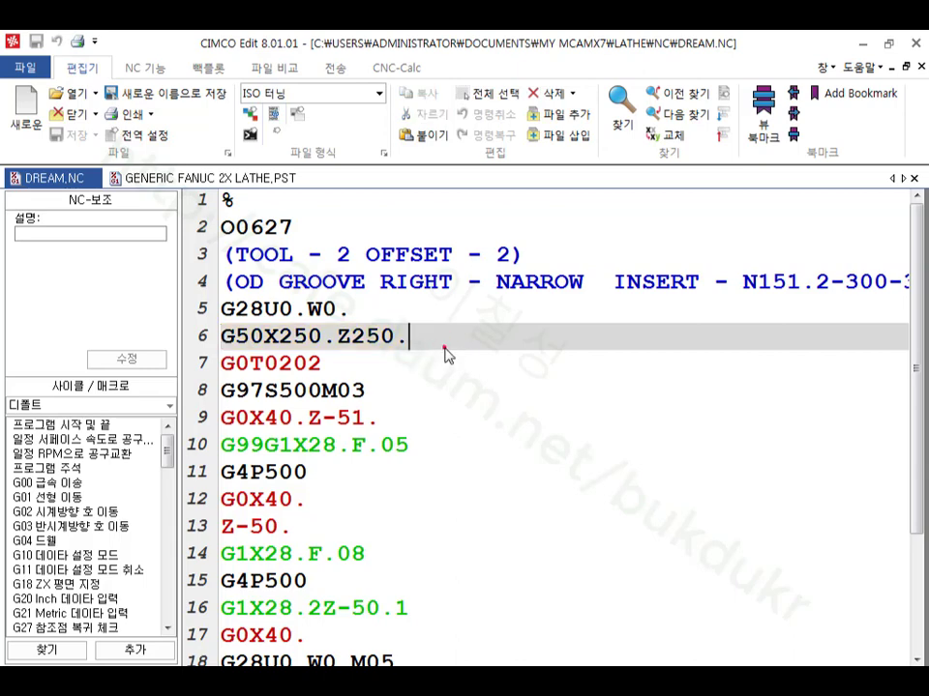
click(223, 341)
drag(224, 344, 436, 342)
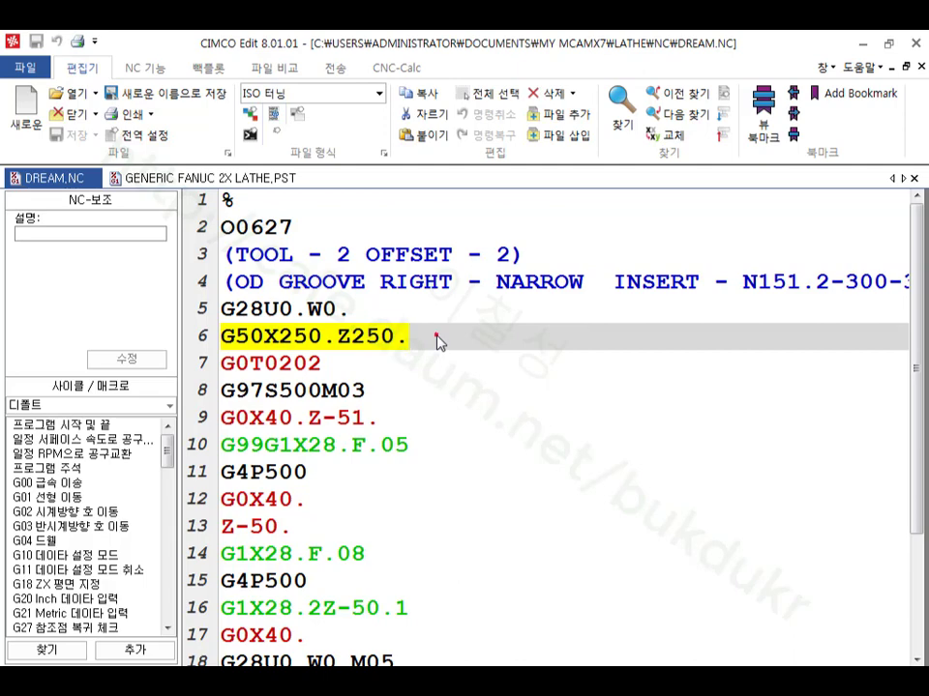
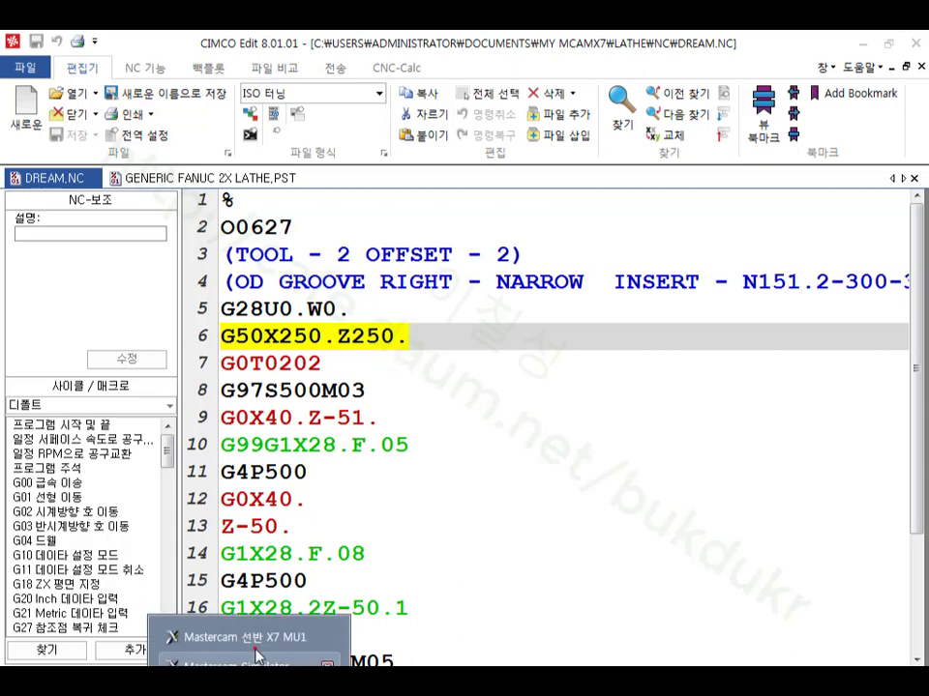
Switch to Mastercam, post all operations of Machine Group-2, and reload the overwritten DREAM.NC in CIMCO Edit.
click(255, 648)
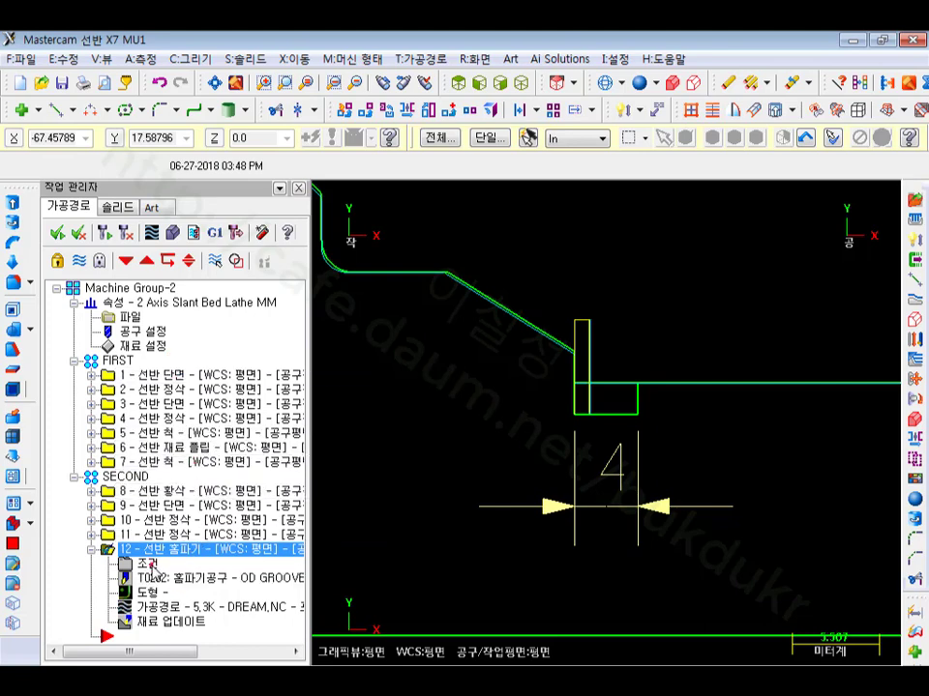
click(126, 288)
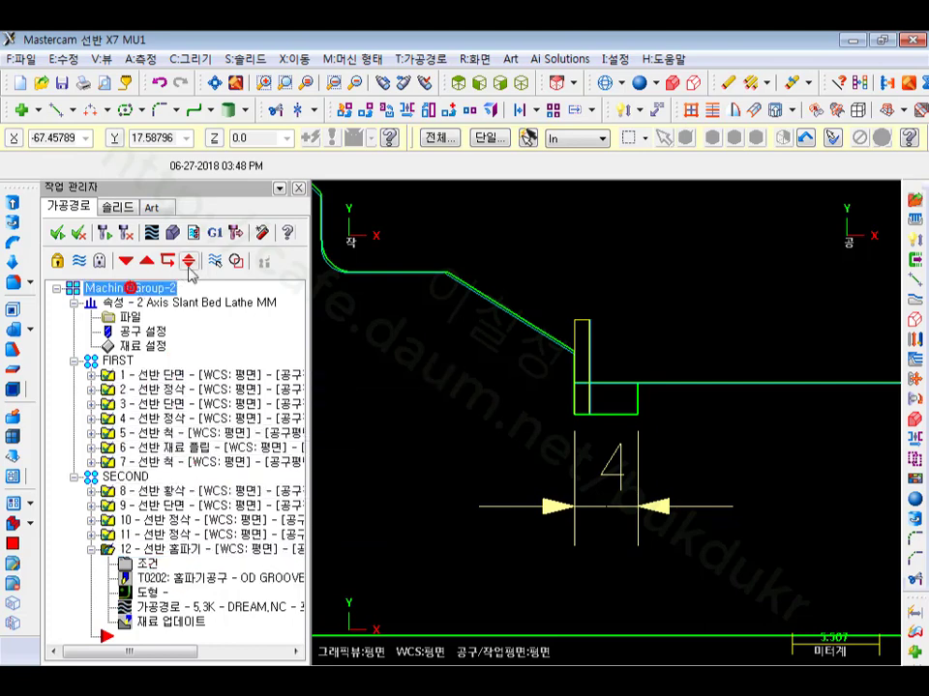
click(215, 237)
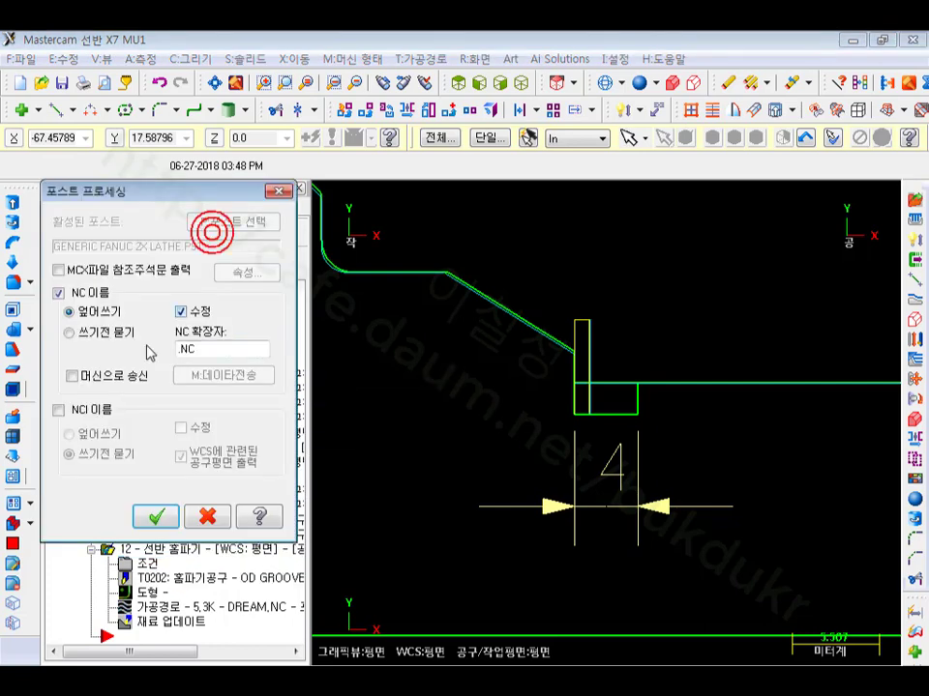
click(152, 515)
click(589, 402)
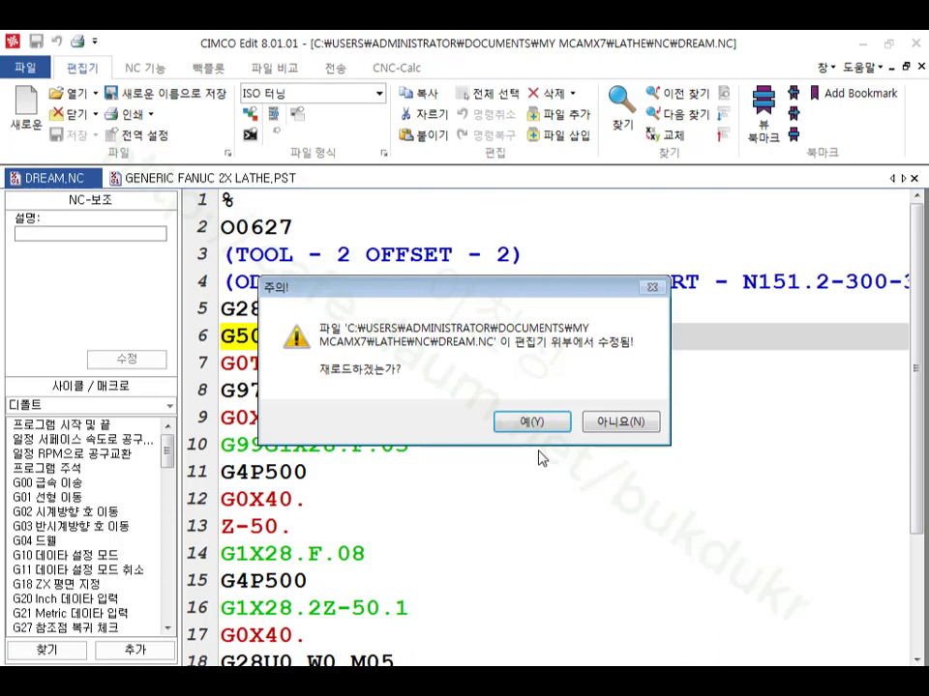
click(541, 424)
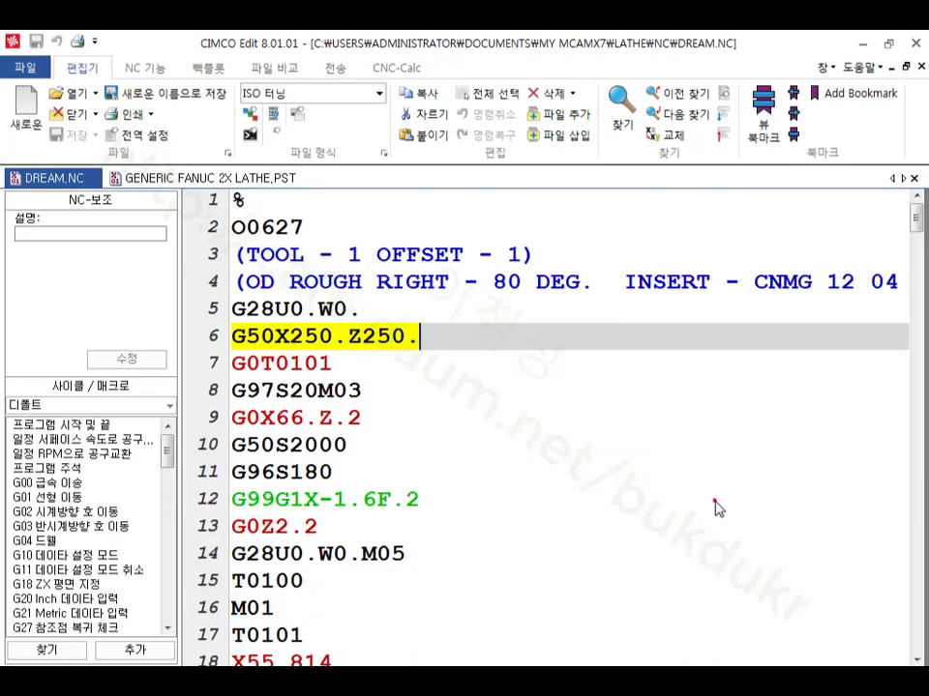
Highlight the G50X250.Z250. line in the full program to examine it.
click(635, 372)
click(448, 338)
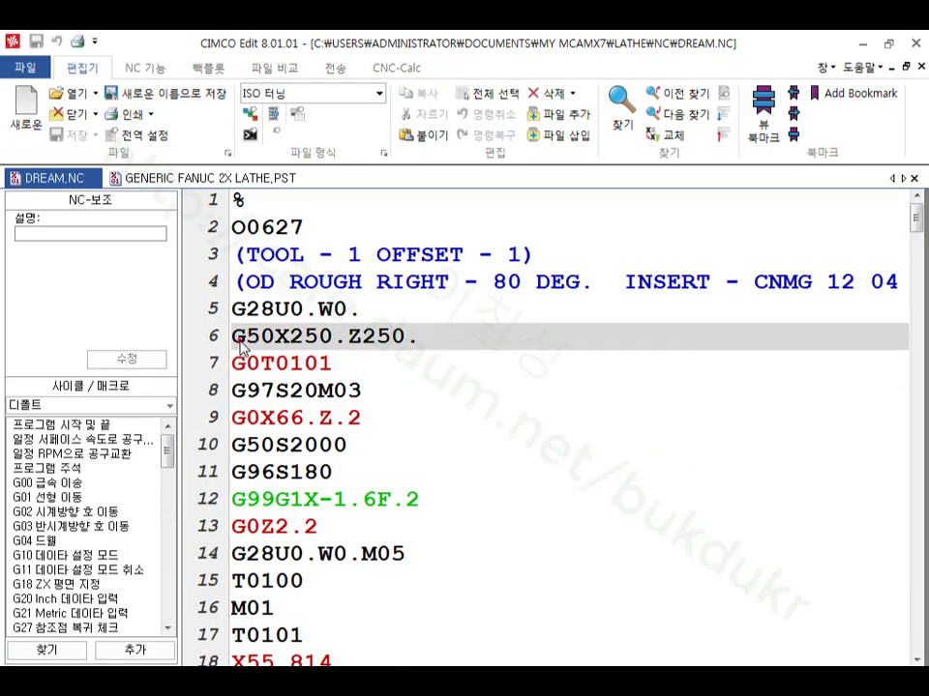
drag(236, 338, 441, 337)
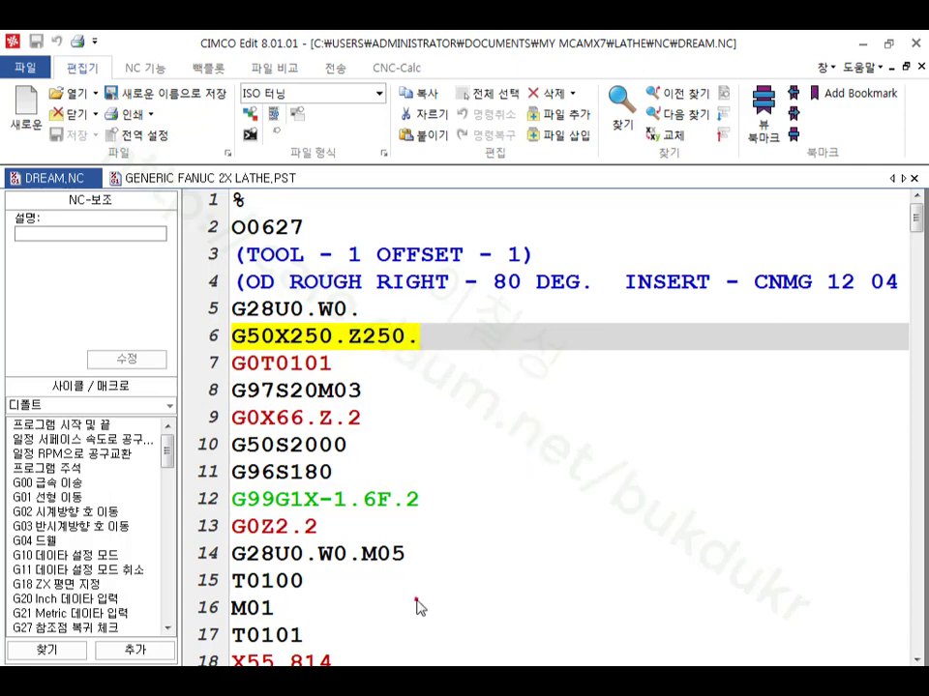
Switch to Mastercam and open the toolpath parameters of facing operation 1 to check its home position.
click(232, 636)
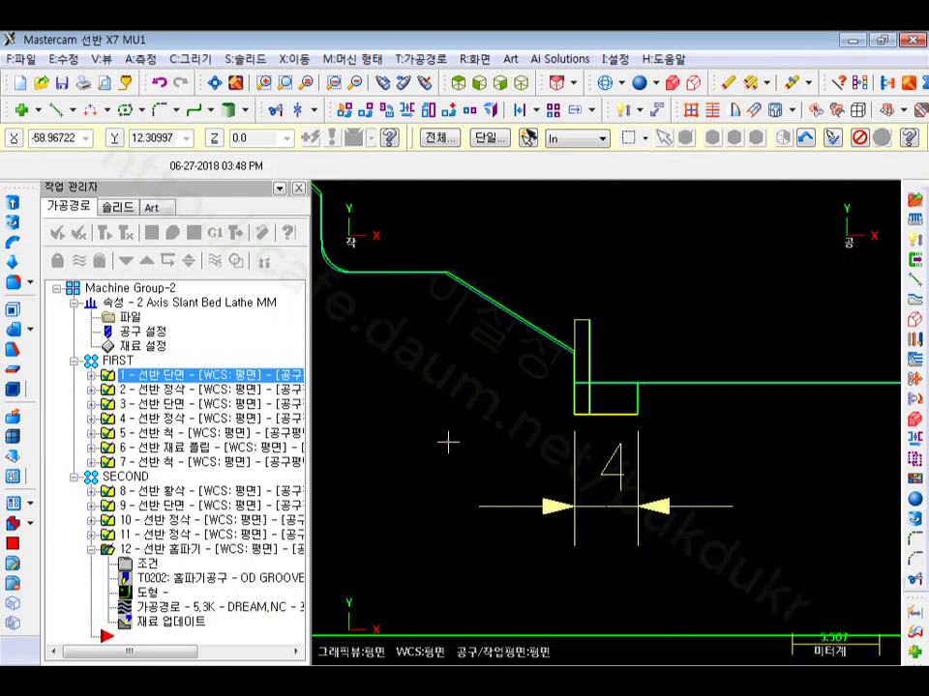
click(174, 375)
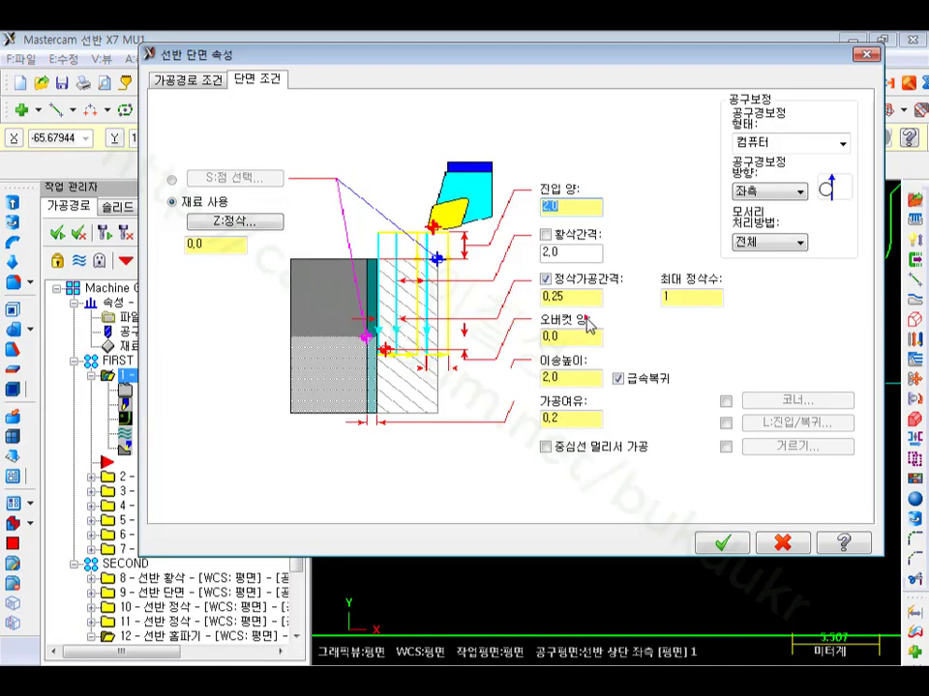
click(179, 78)
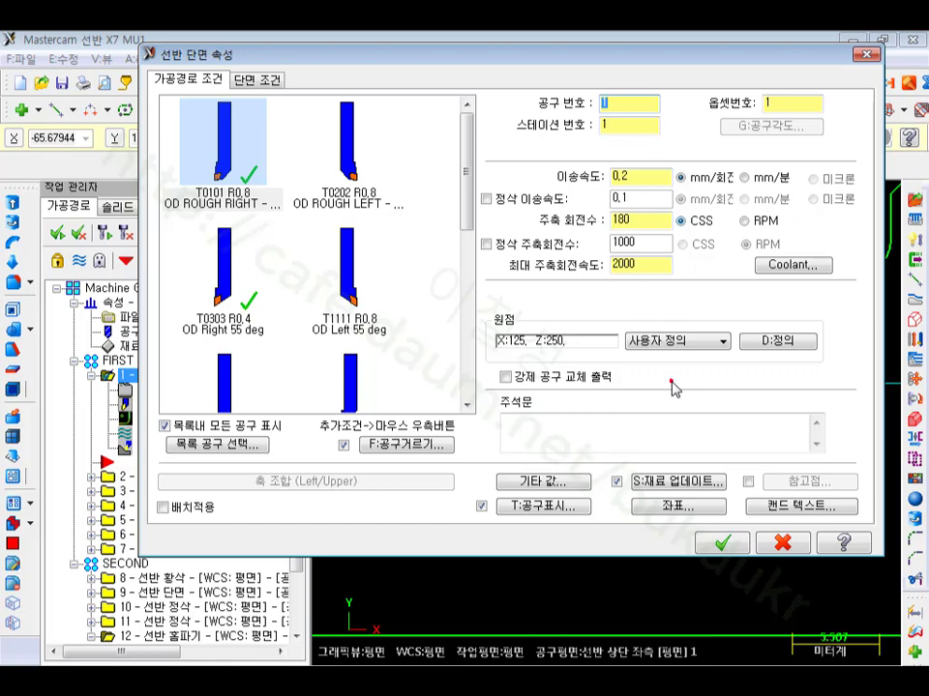
Check facing operation 1's tool origin, home position options and user-defined home coordinates, leaving the operation's settings as they are.
click(695, 505)
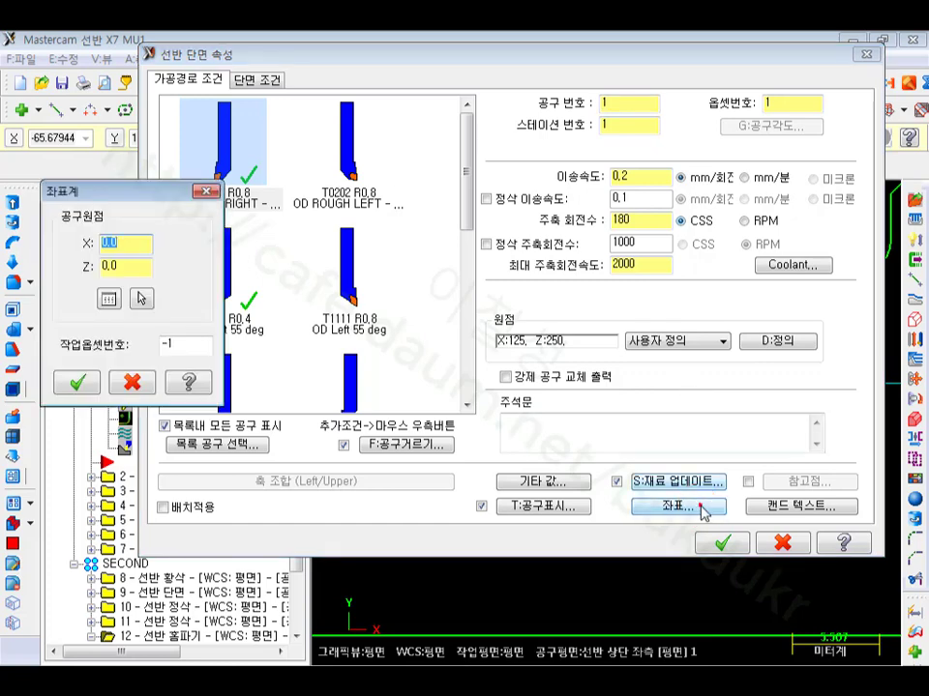
click(206, 191)
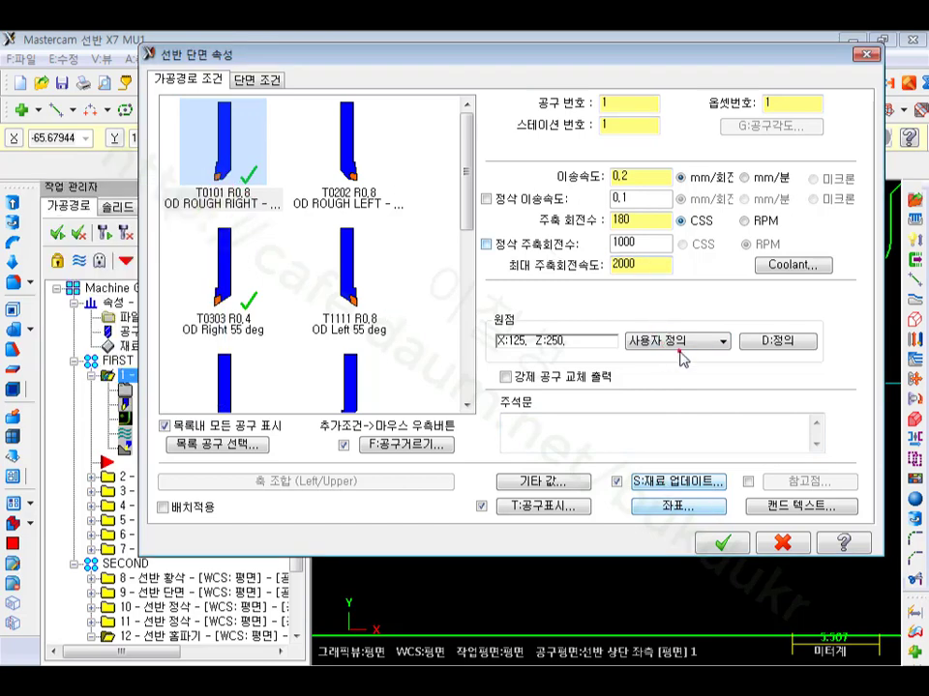
click(707, 339)
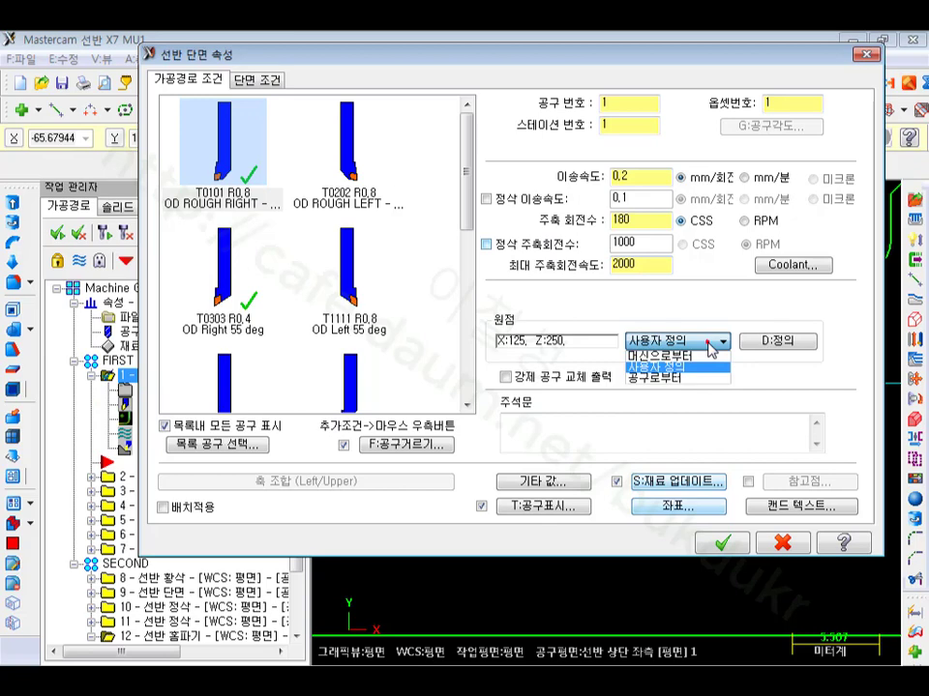
click(760, 342)
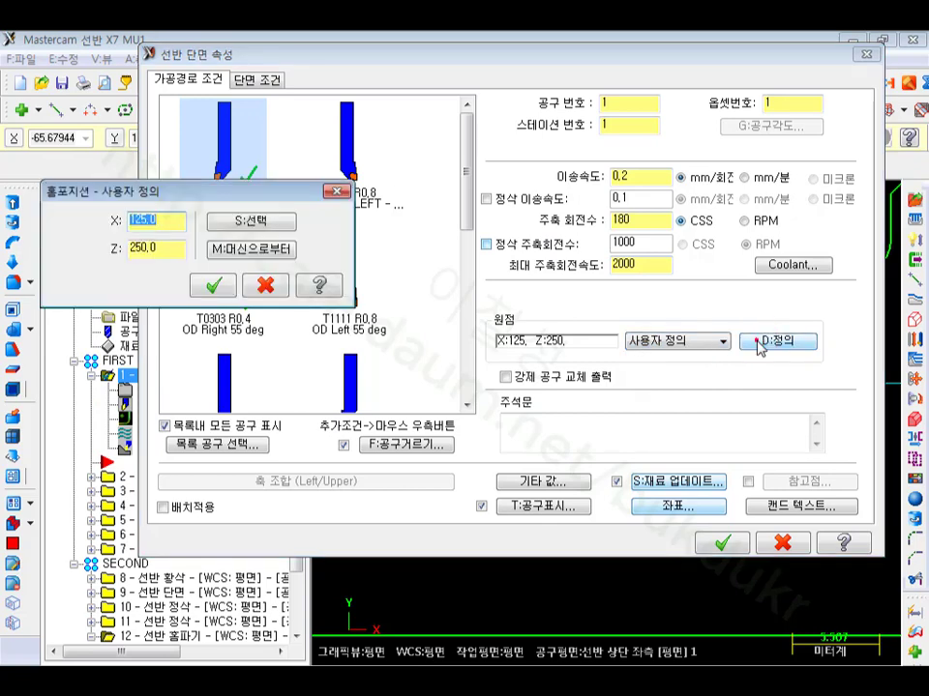
click(337, 191)
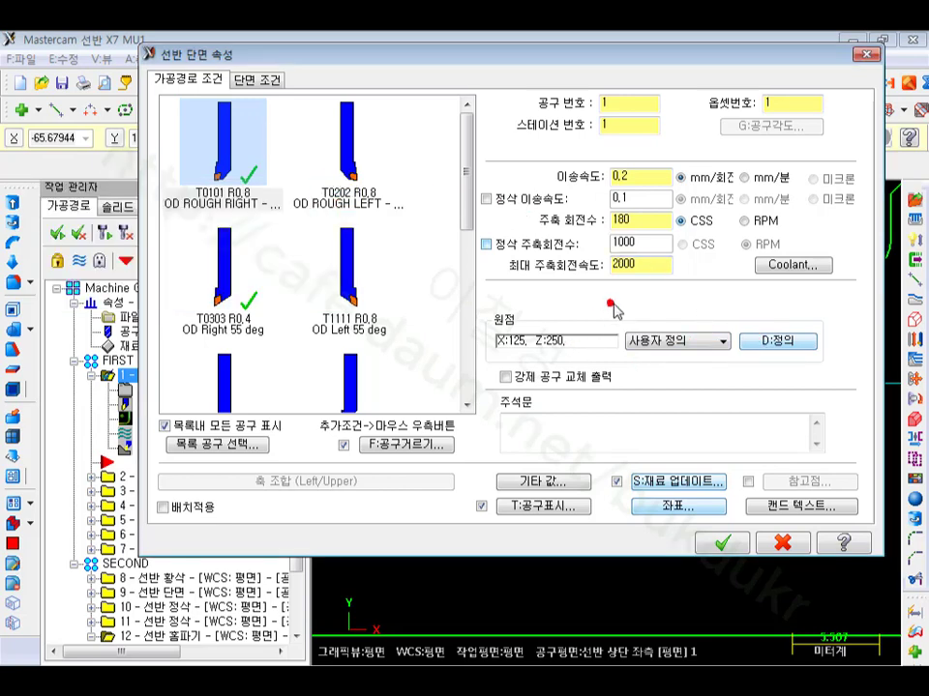
click(773, 544)
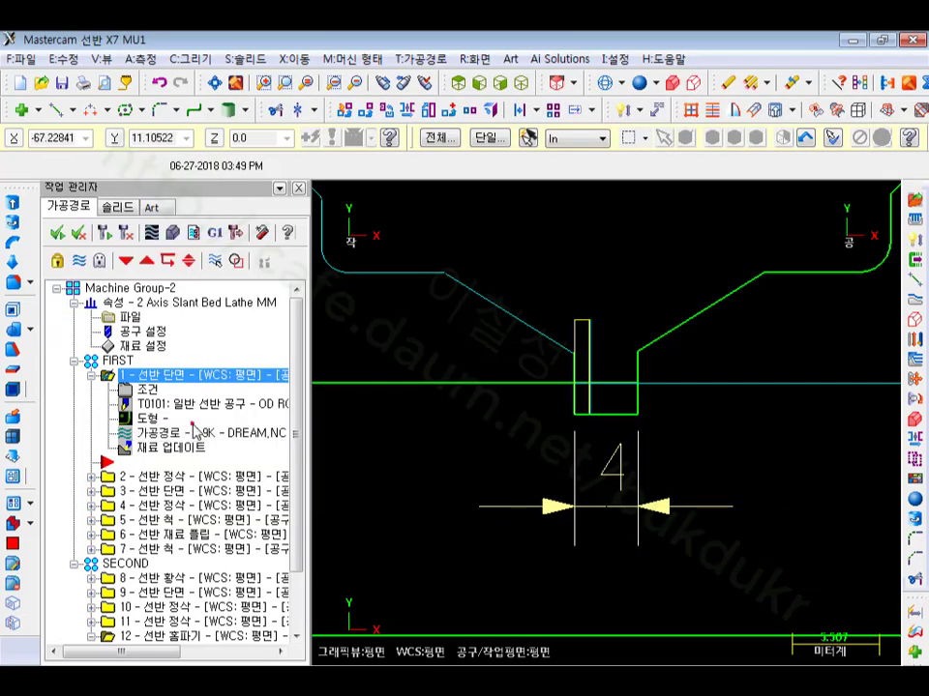
Try to post only the operations in the FIRST toolpath group, declining to post all operations.
click(116, 360)
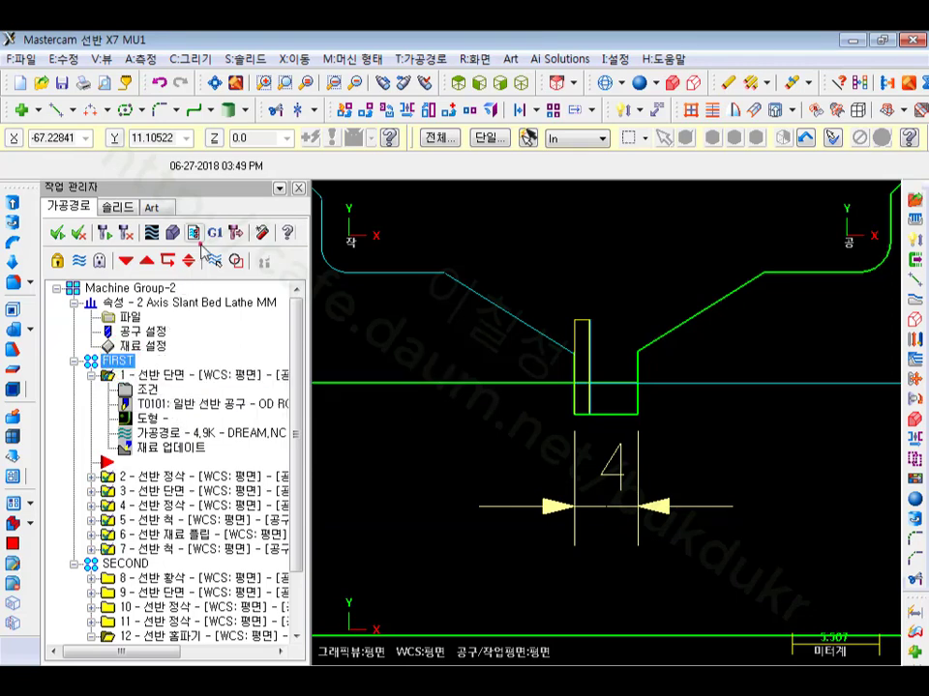
click(213, 233)
click(155, 516)
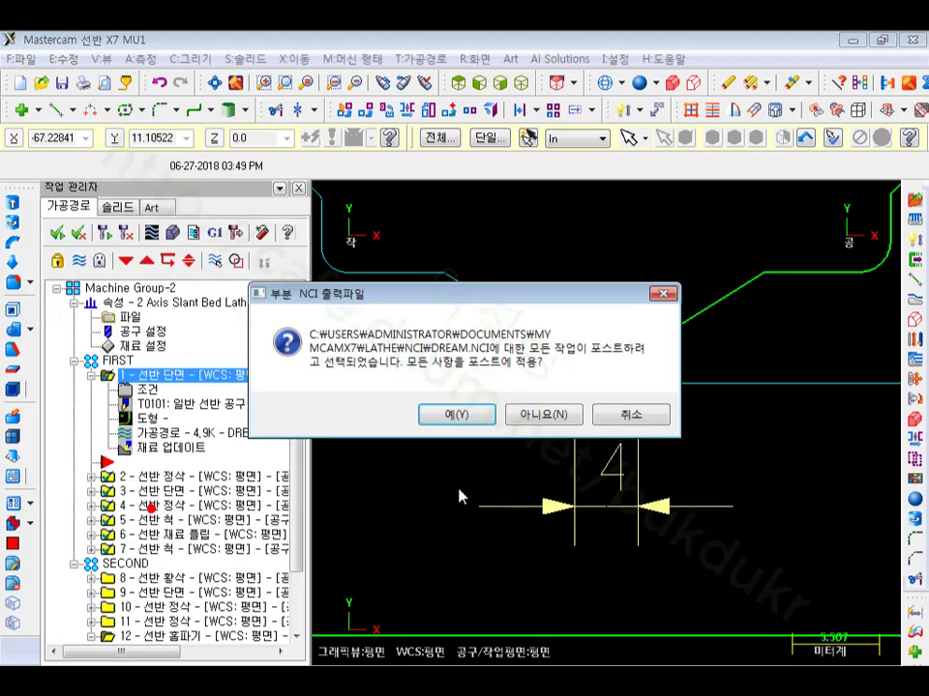
click(545, 415)
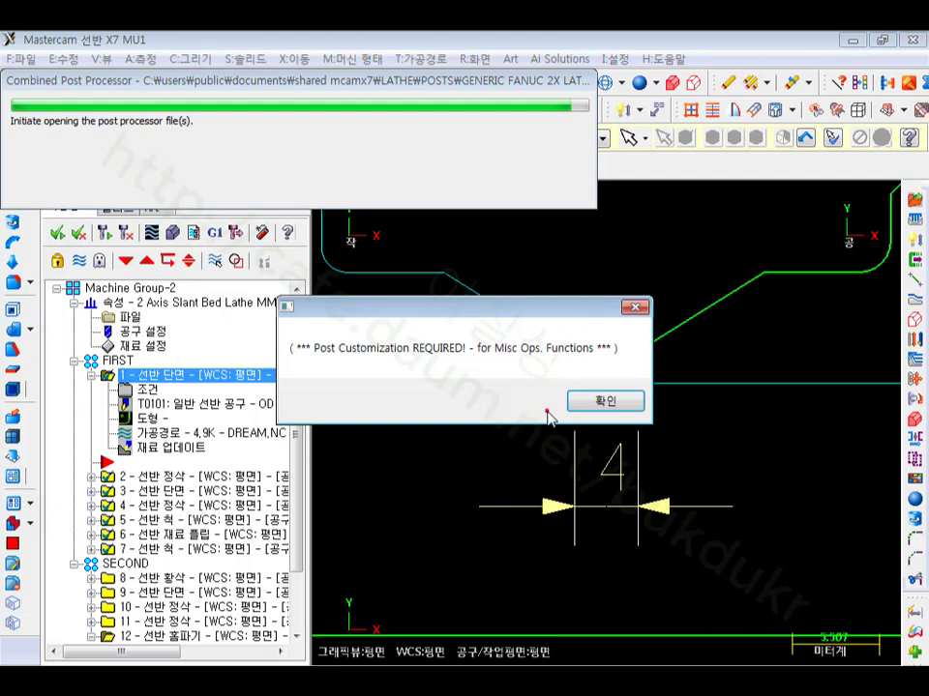
click(607, 403)
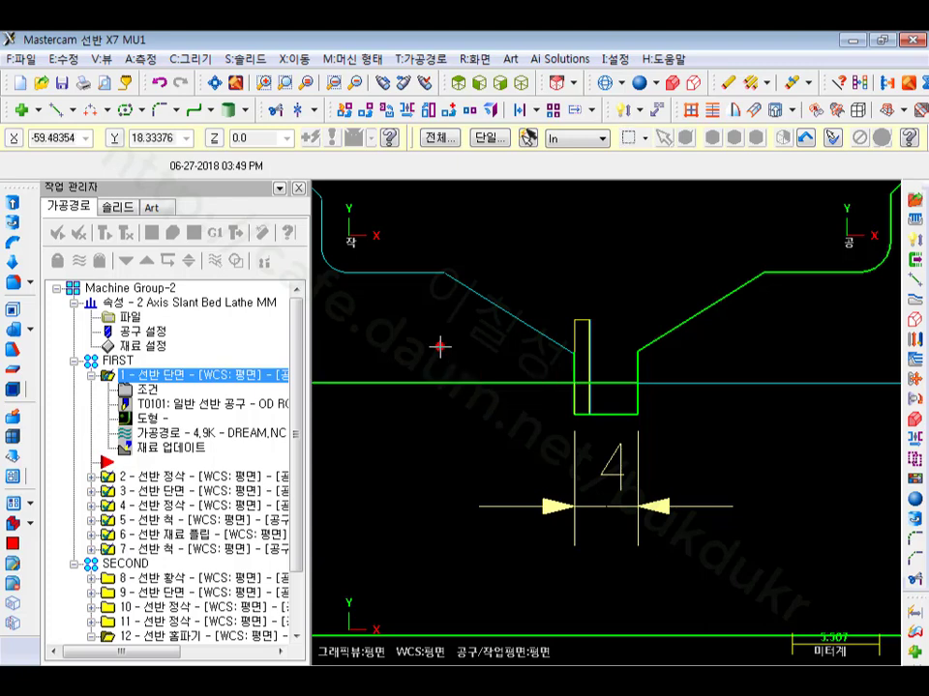
Select chuck and stock flip operations 5 to 7 in the FIRST group and turn off their posting.
scroll(390, 368, down, 1)
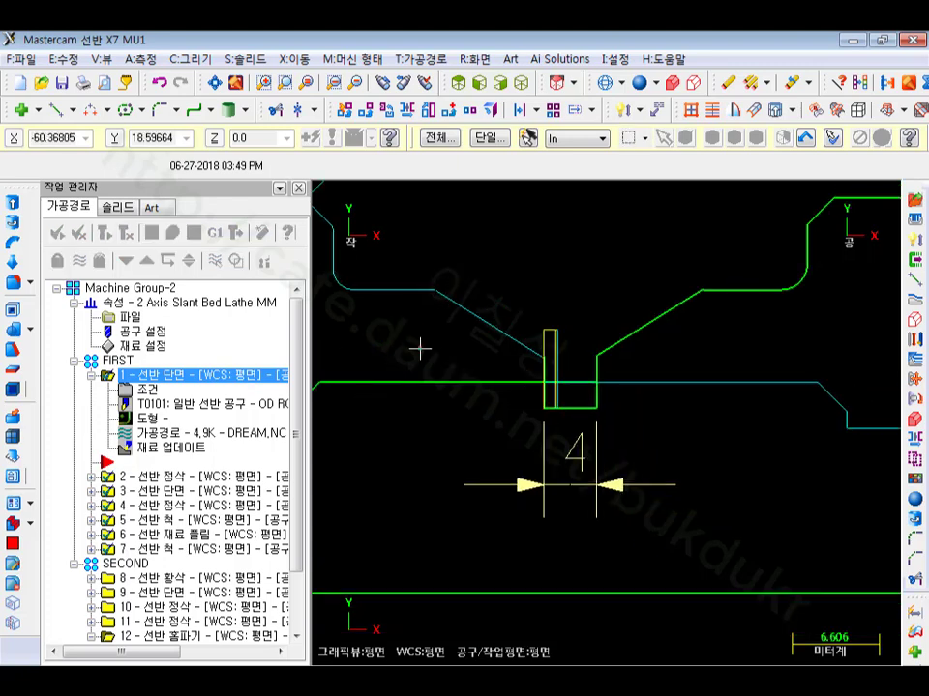
click(111, 520)
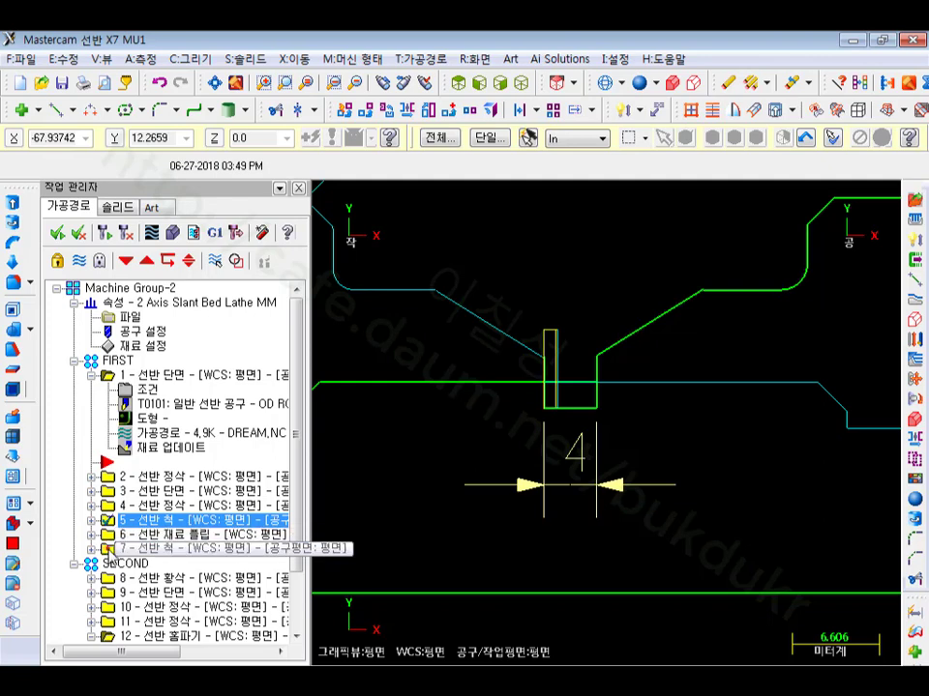
shift+click(109, 549)
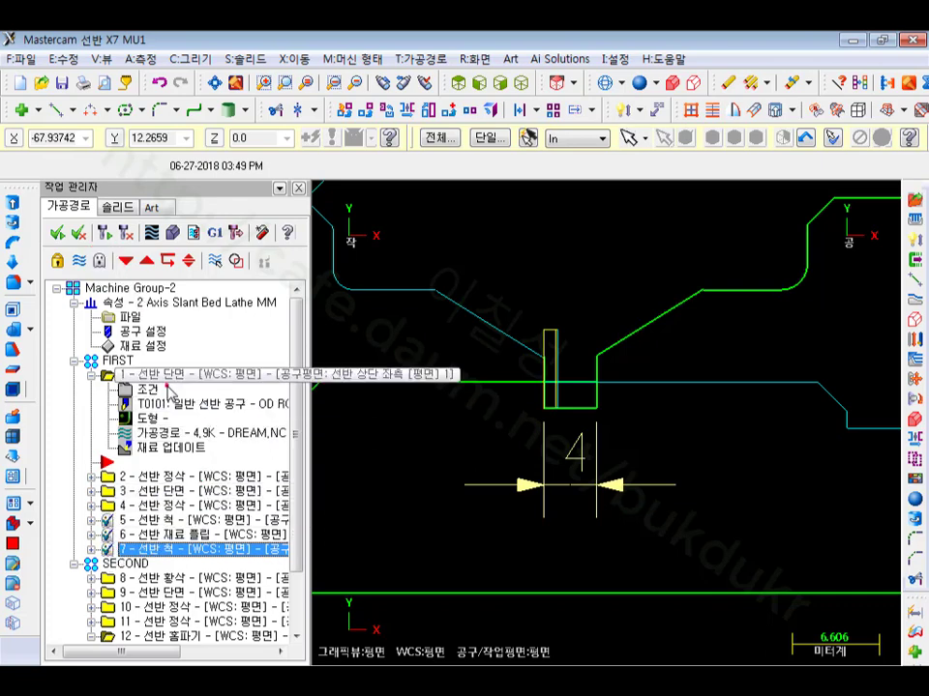
Post all operations of Machine Group-2, overwriting DREAM.NC, and reload the file in CIMCO Edit.
click(130, 288)
click(214, 232)
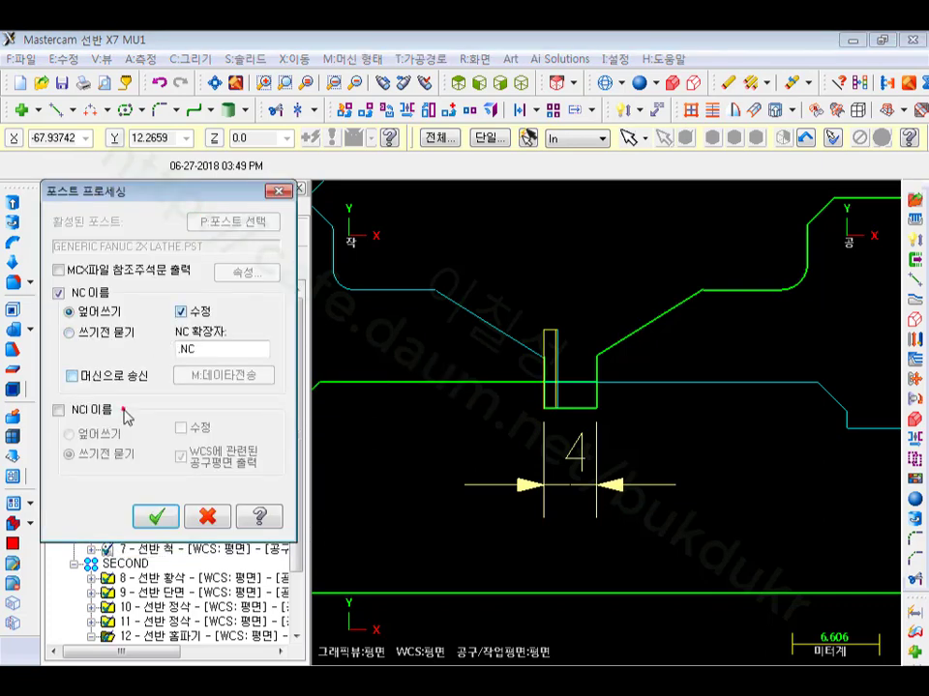
click(156, 517)
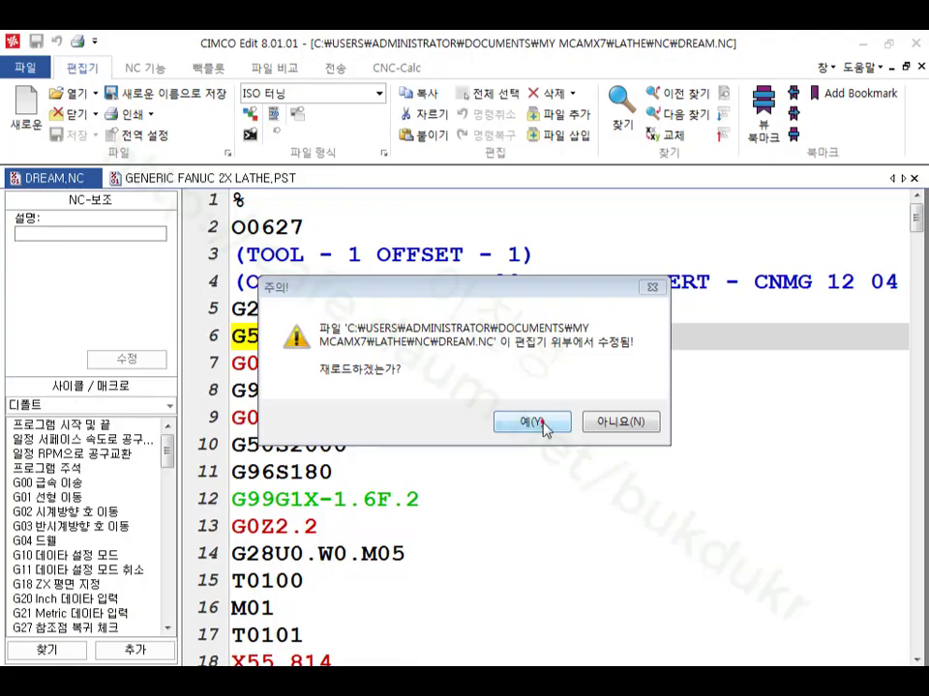
click(543, 423)
Find the tool 2 grooving section in DREAM.NC and highlight its G50 code and X250.Z250. coordinates to examine them.
click(599, 389)
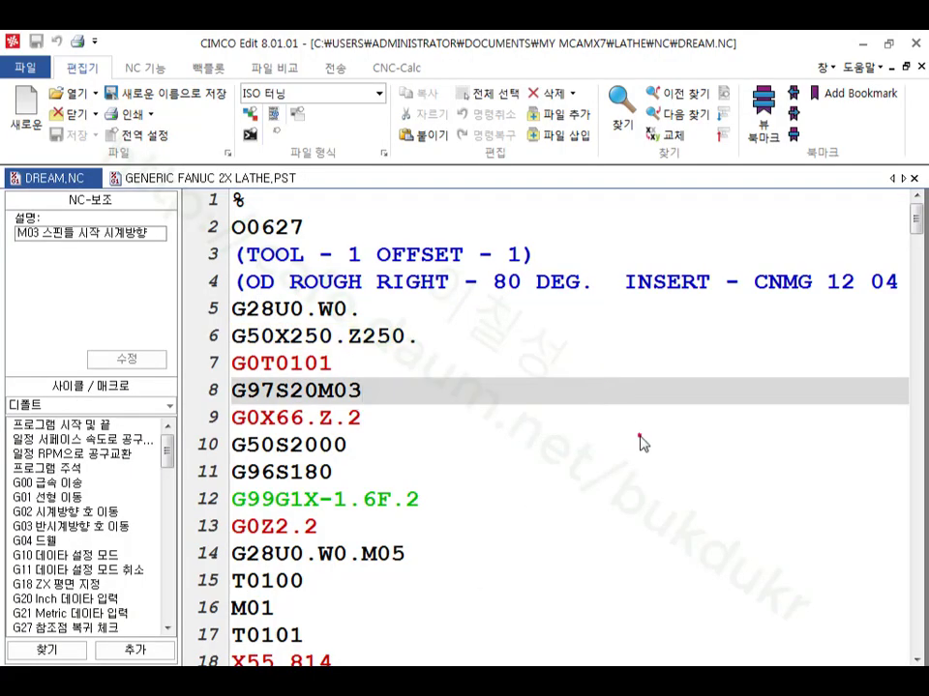
scroll(639, 442, down, 8)
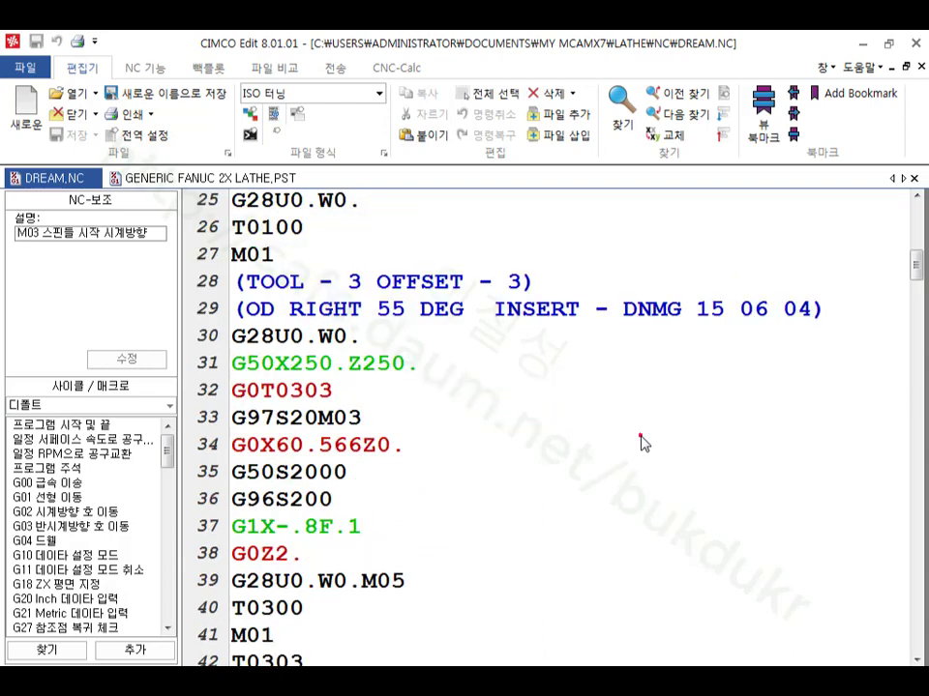
scroll(639, 442, down, 20)
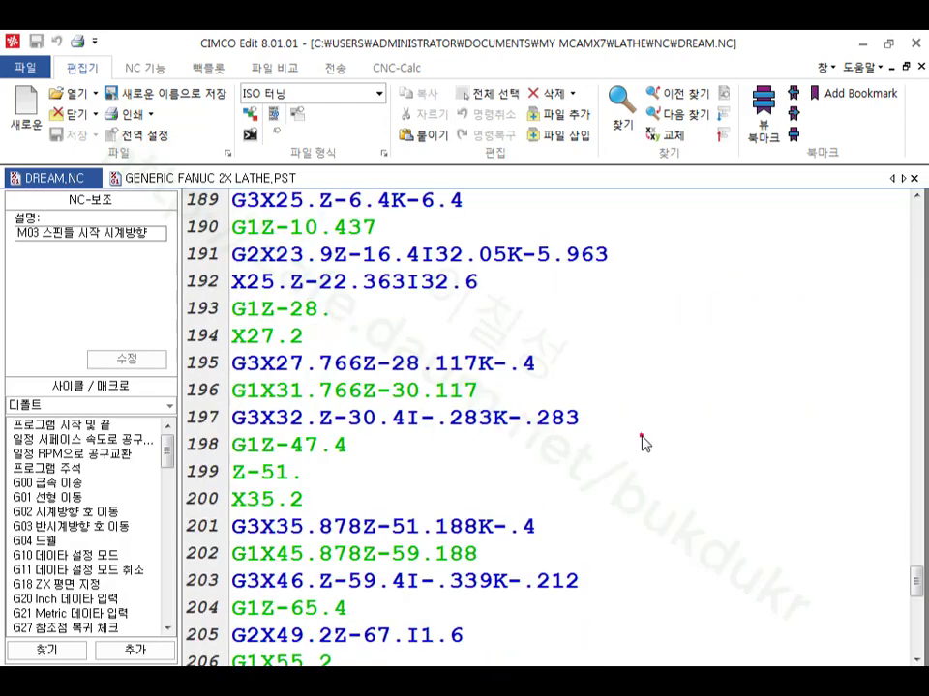
scroll(642, 442, down, 9)
scroll(645, 443, up, 4)
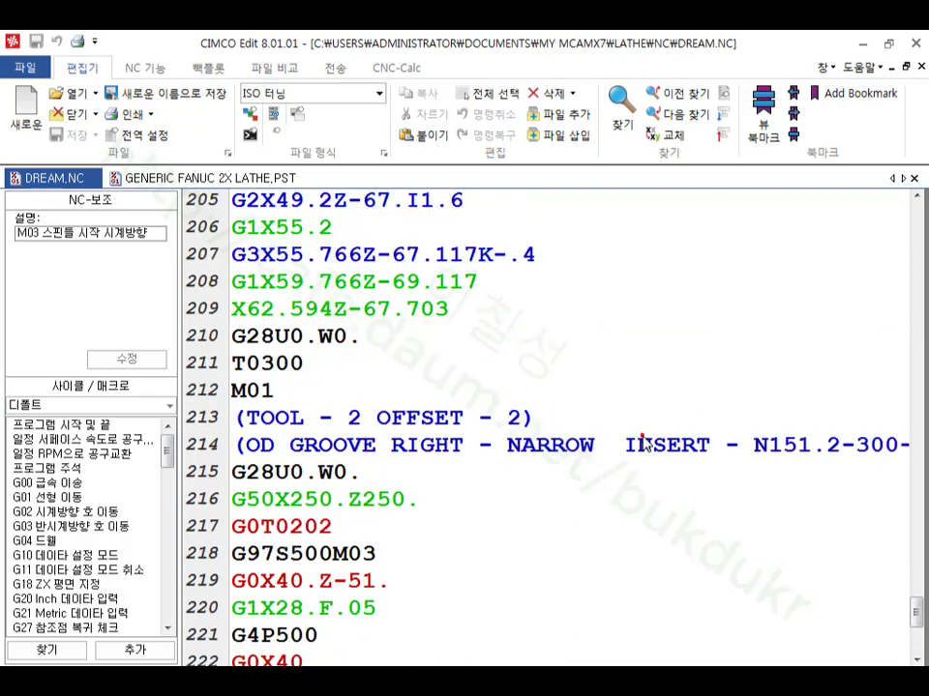
double_click(410, 500)
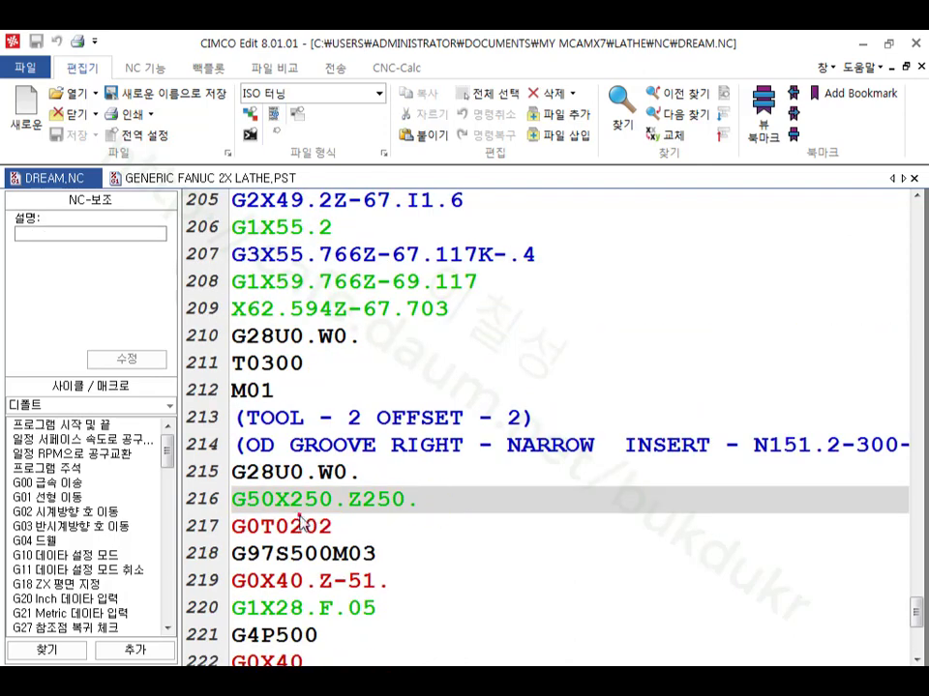
drag(277, 501, 232, 513)
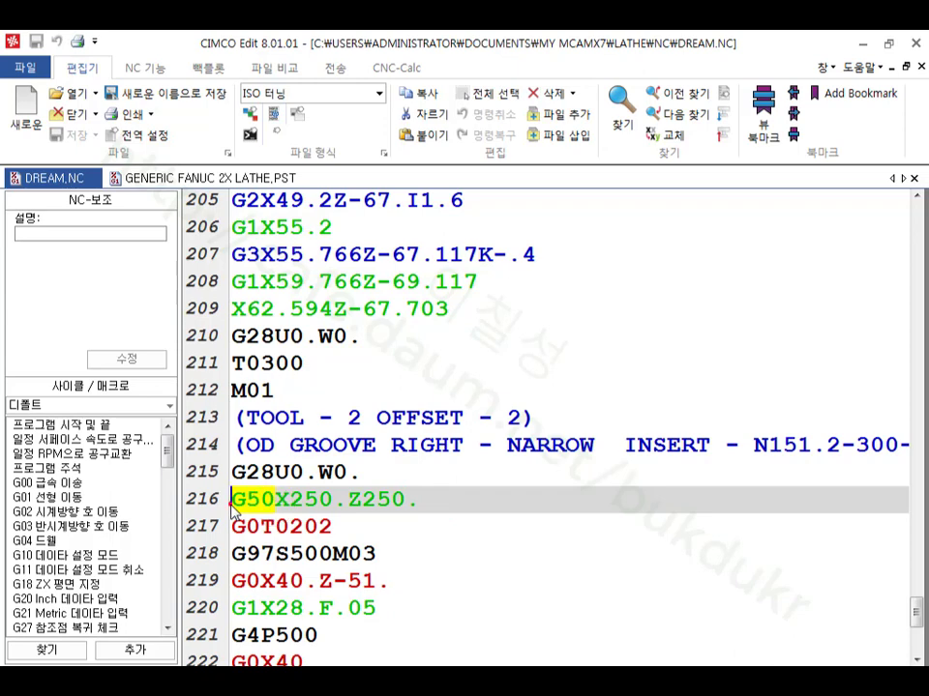
click(275, 501)
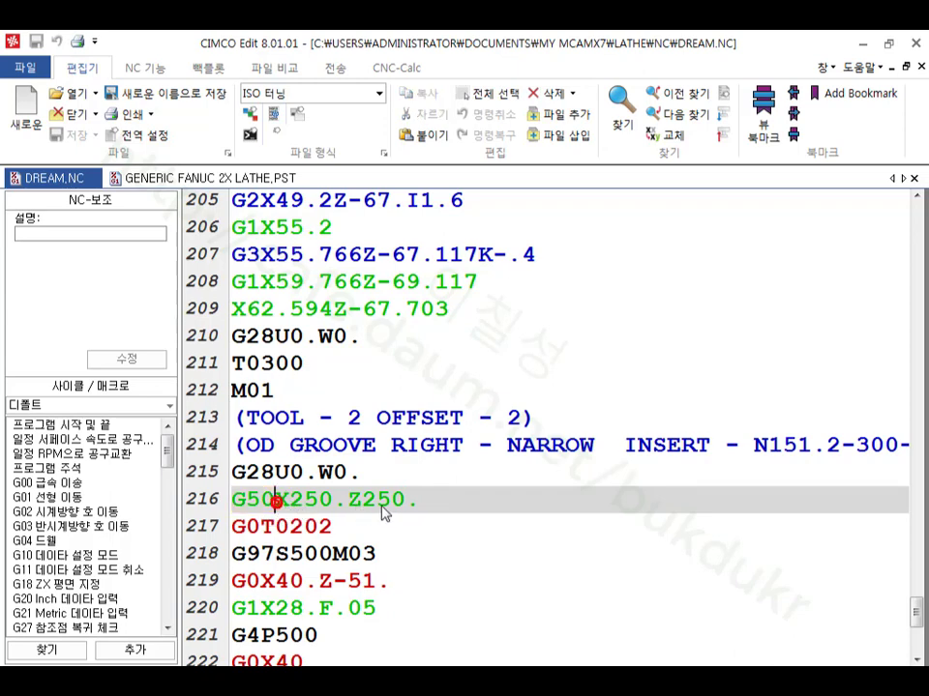
drag(418, 501, 277, 501)
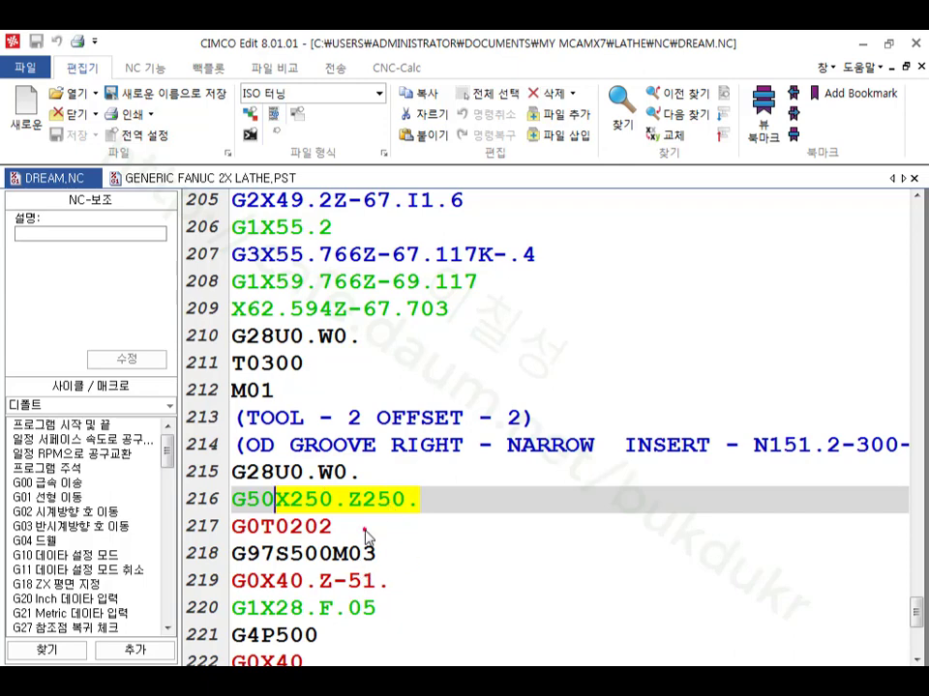
click(248, 501)
key(Delete)
text(5)
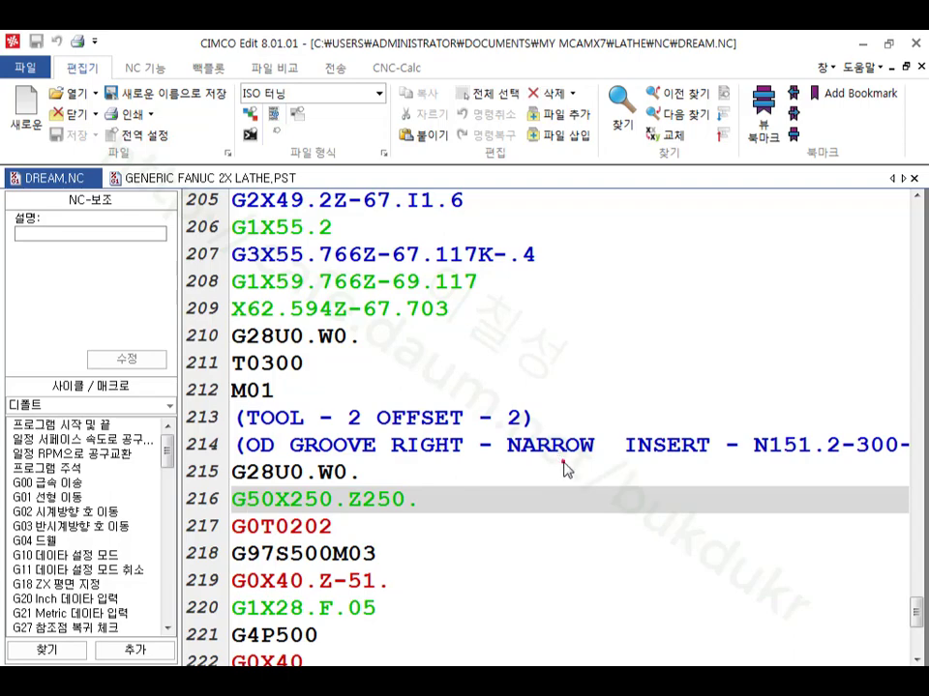
Return to the start of the program and highlight the G50S2000 and G50X250.Z250. lines to compare the two G50 uses.
scroll(565, 469, down, 1)
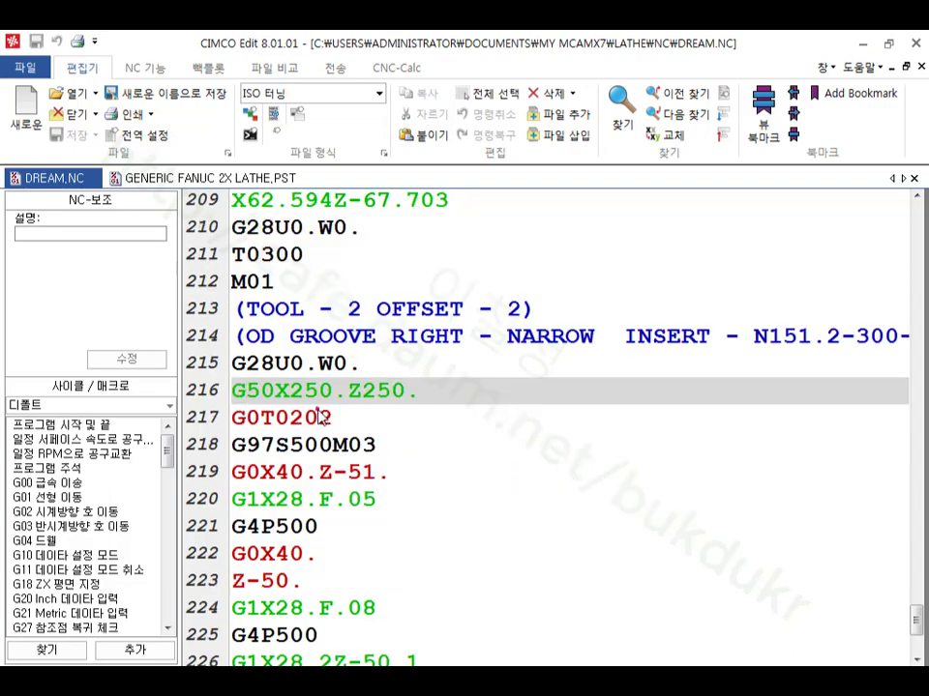
scroll(561, 468, up, 11)
scroll(382, 413, up, 4)
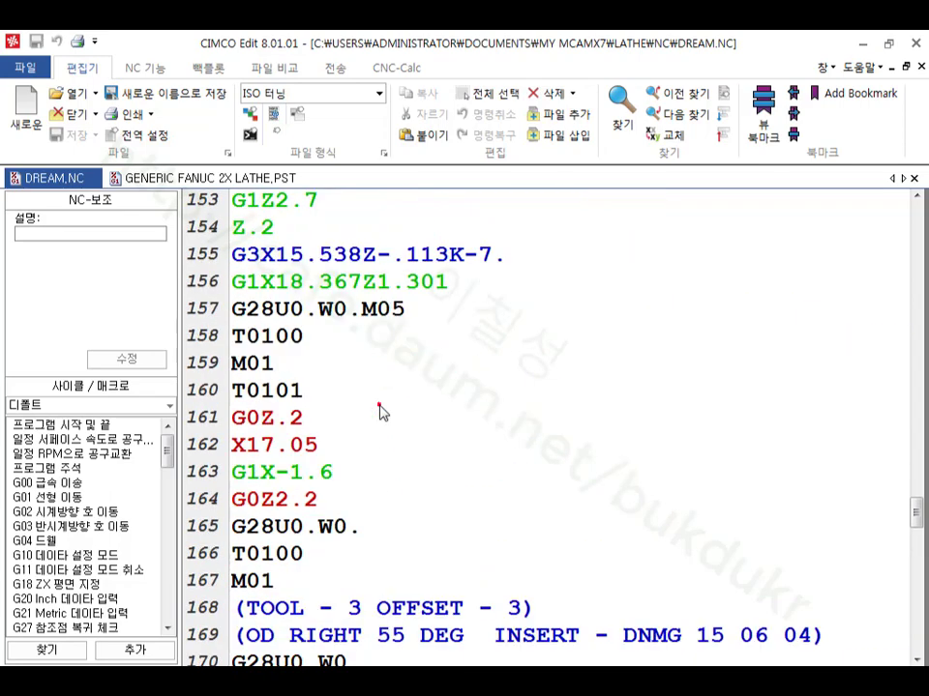
scroll(382, 413, up, 20)
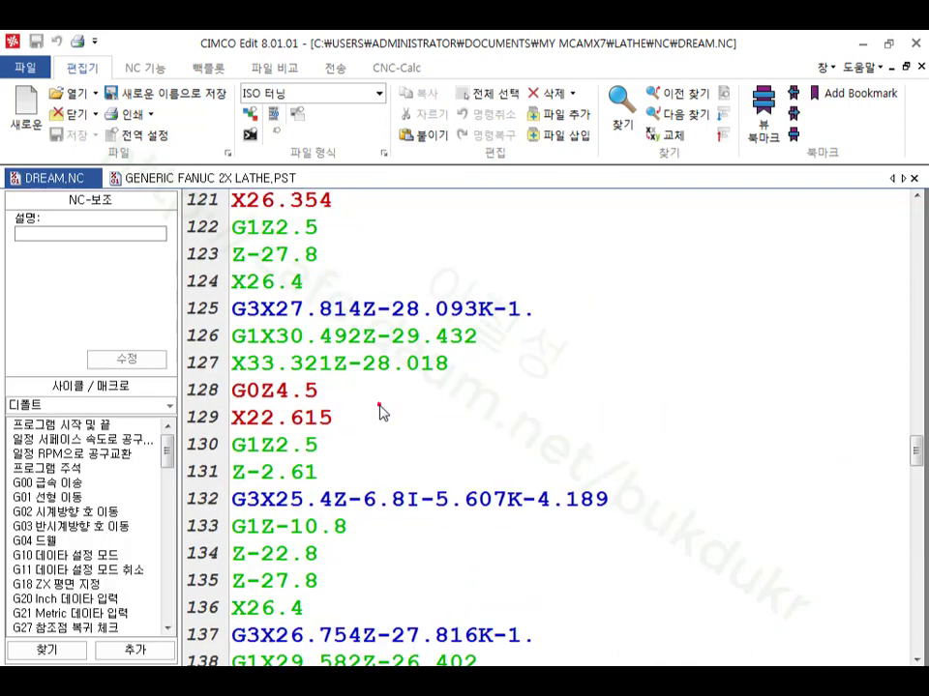
scroll(382, 413, up, 8)
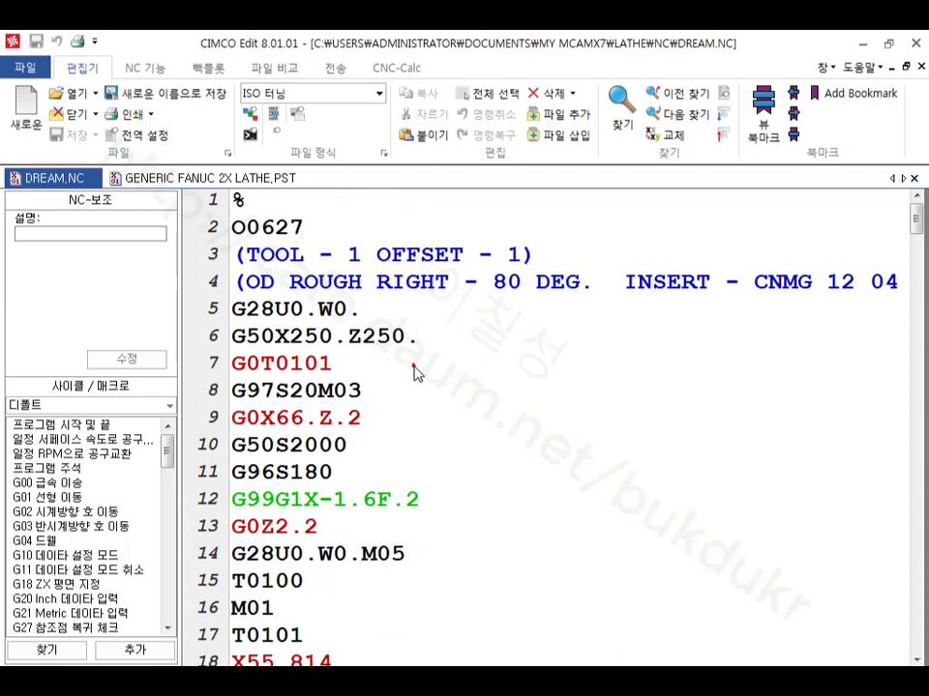
click(413, 370)
drag(354, 447, 233, 448)
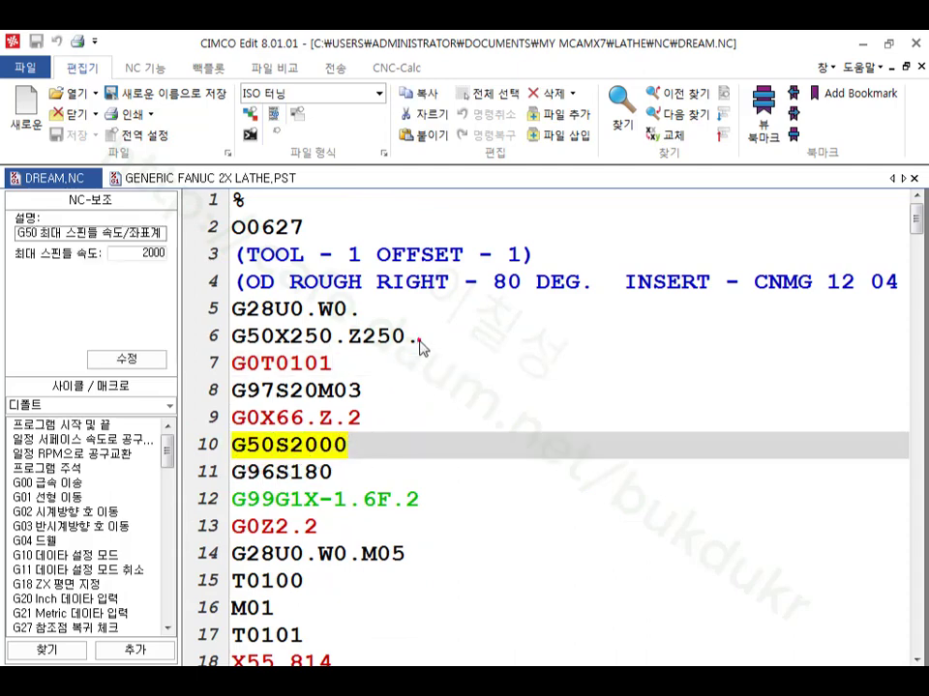
drag(417, 338, 232, 337)
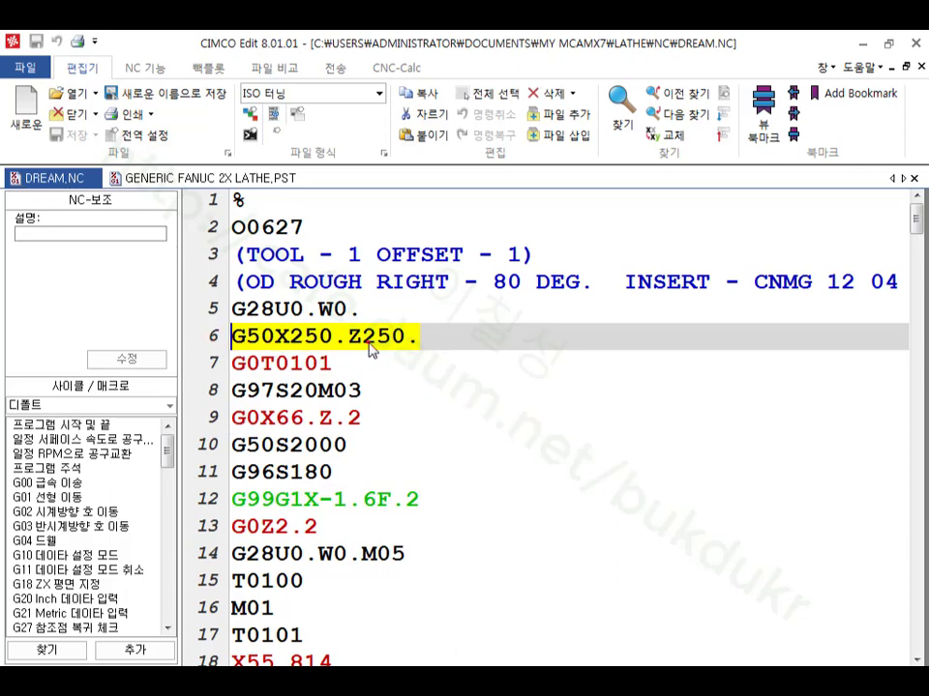
click(435, 342)
Search the GENERIC FANUC 2X LATHE.PST post from its settings down to the pheader$ start-of-file section.
click(222, 178)
click(636, 392)
scroll(711, 414, down, 20)
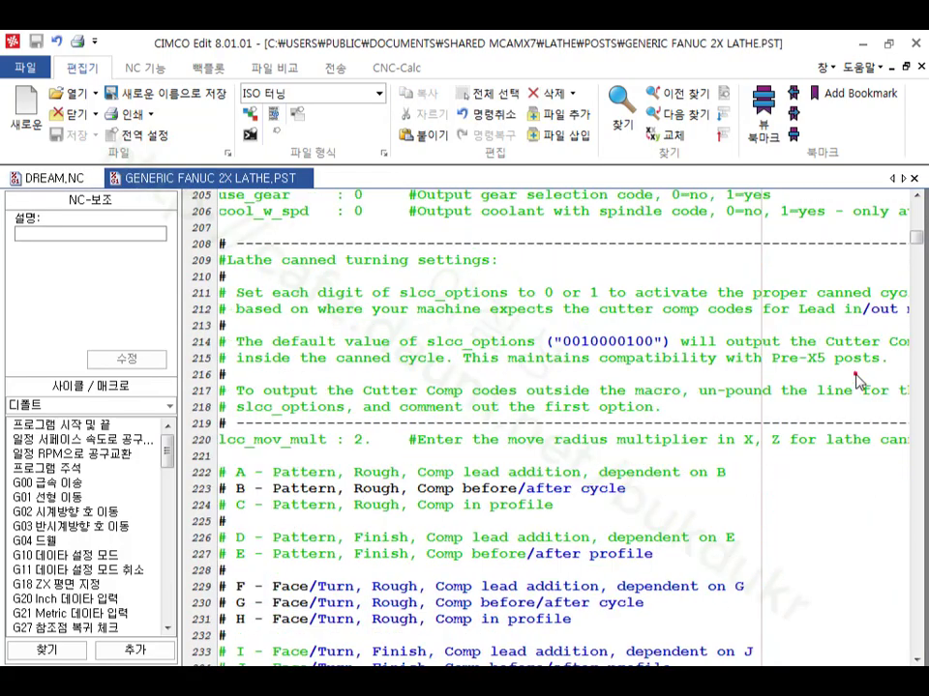
scroll(641, 492, down, 20)
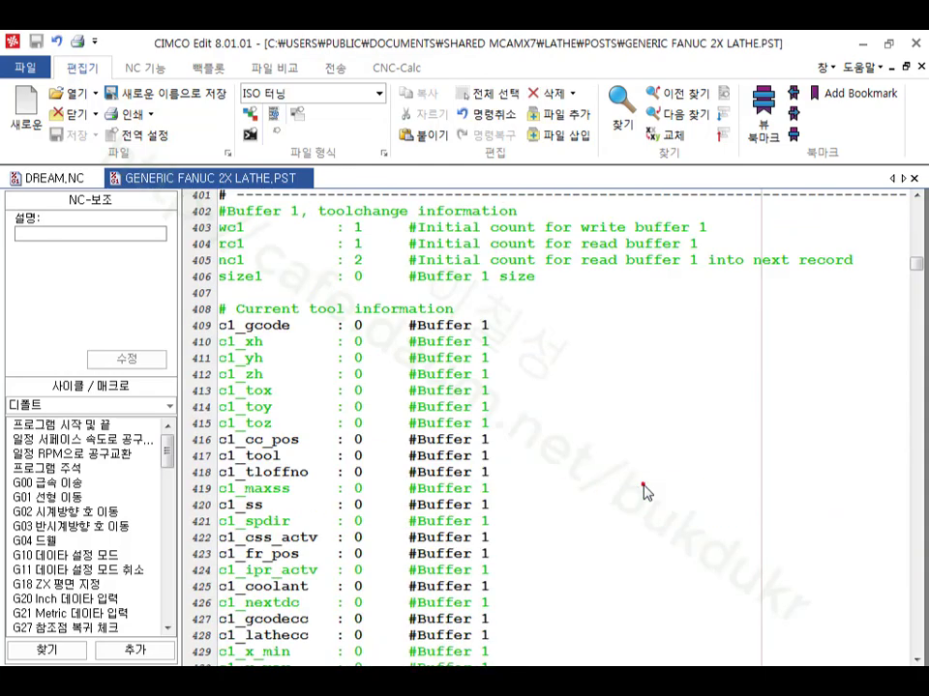
scroll(650, 494, down, 20)
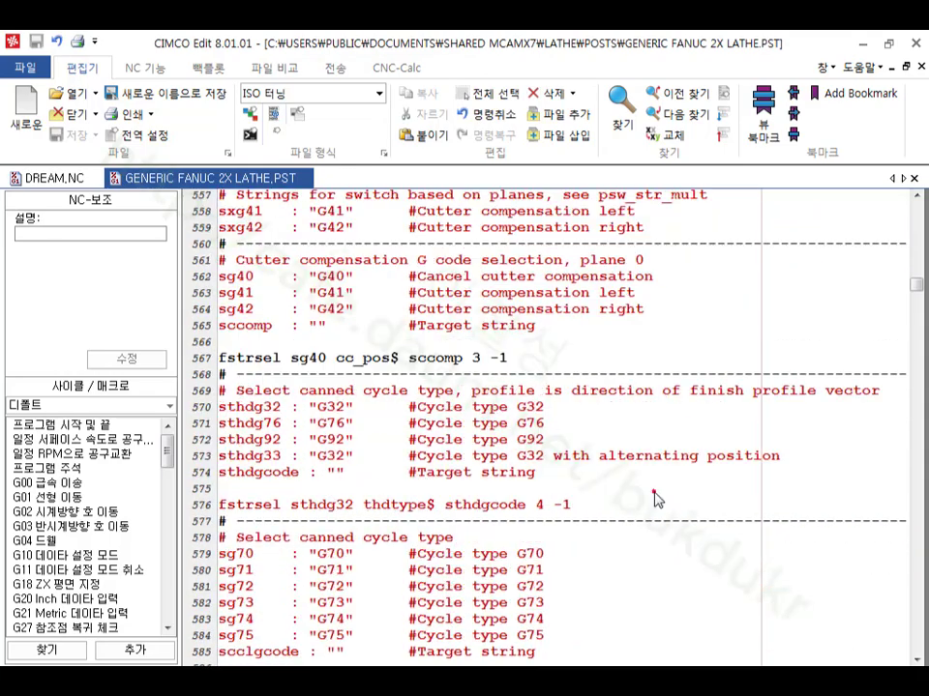
scroll(658, 497, down, 10)
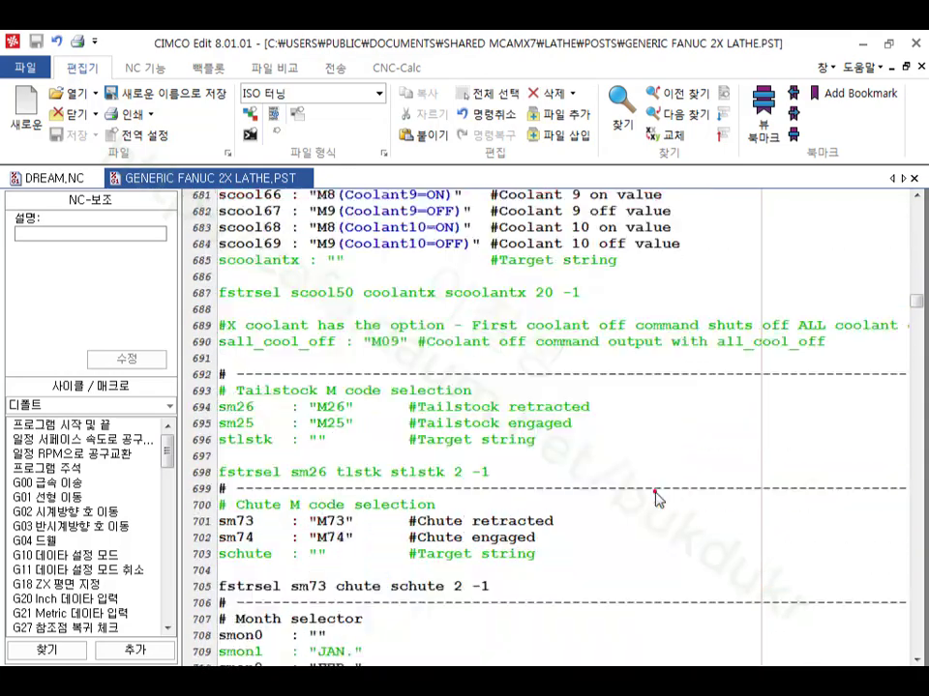
scroll(655, 496, down, 20)
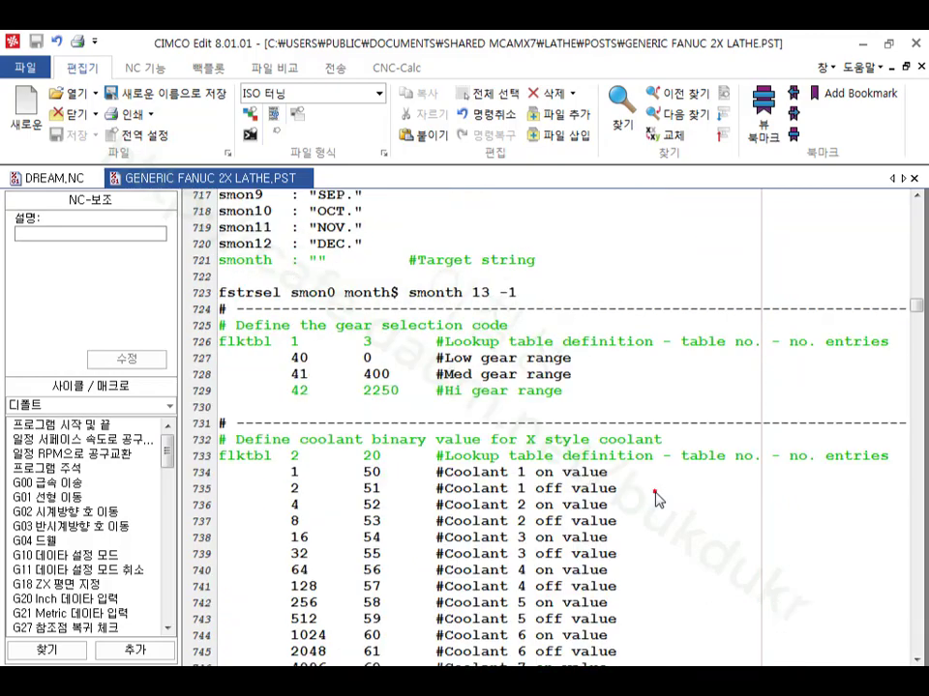
scroll(655, 496, down, 10)
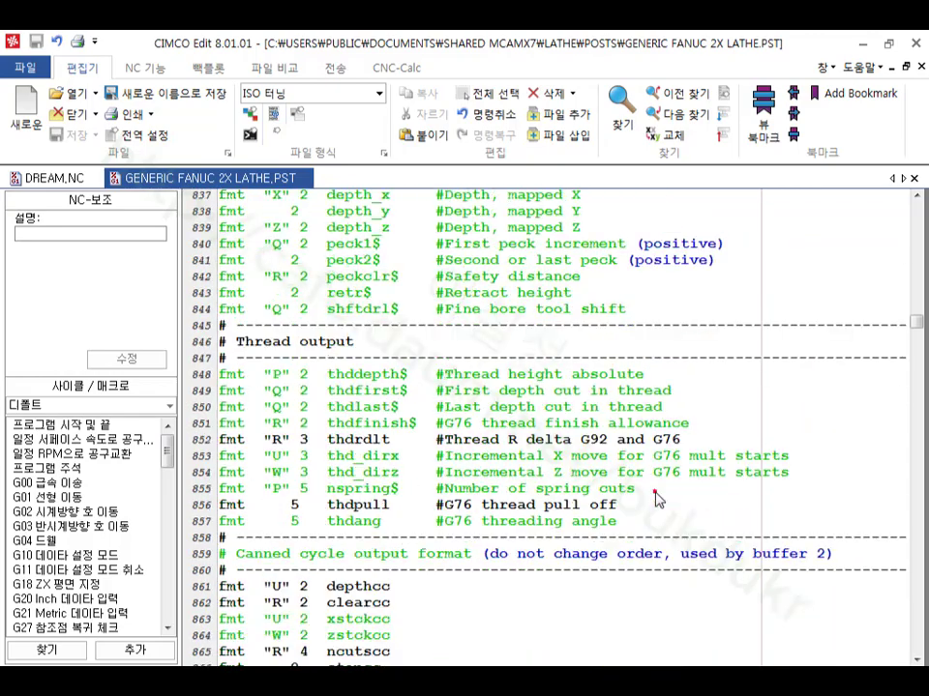
scroll(654, 496, down, 7)
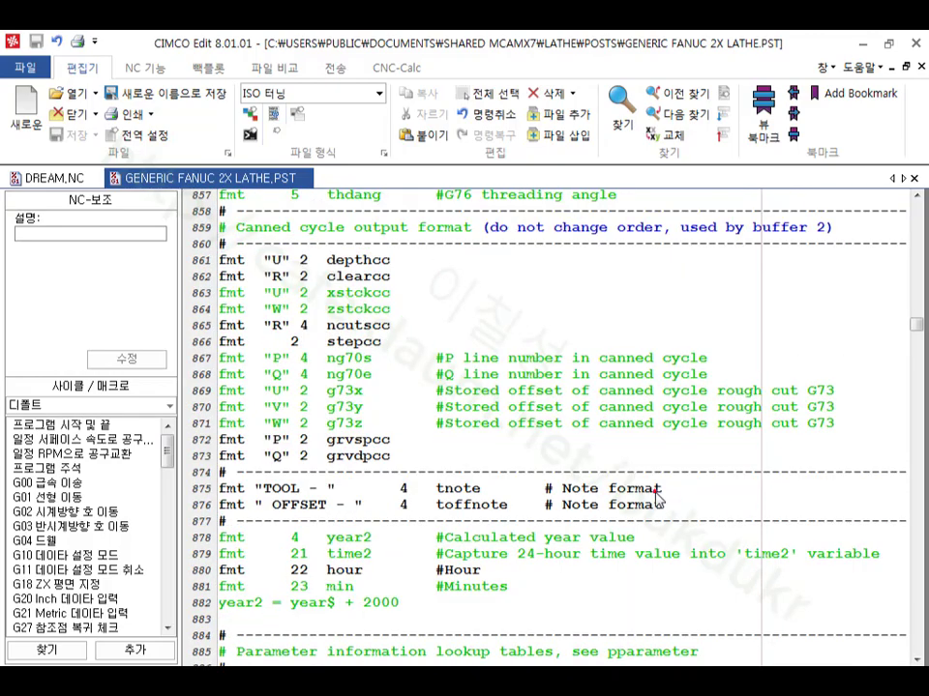
scroll(655, 497, down, 10)
scroll(654, 496, down, 20)
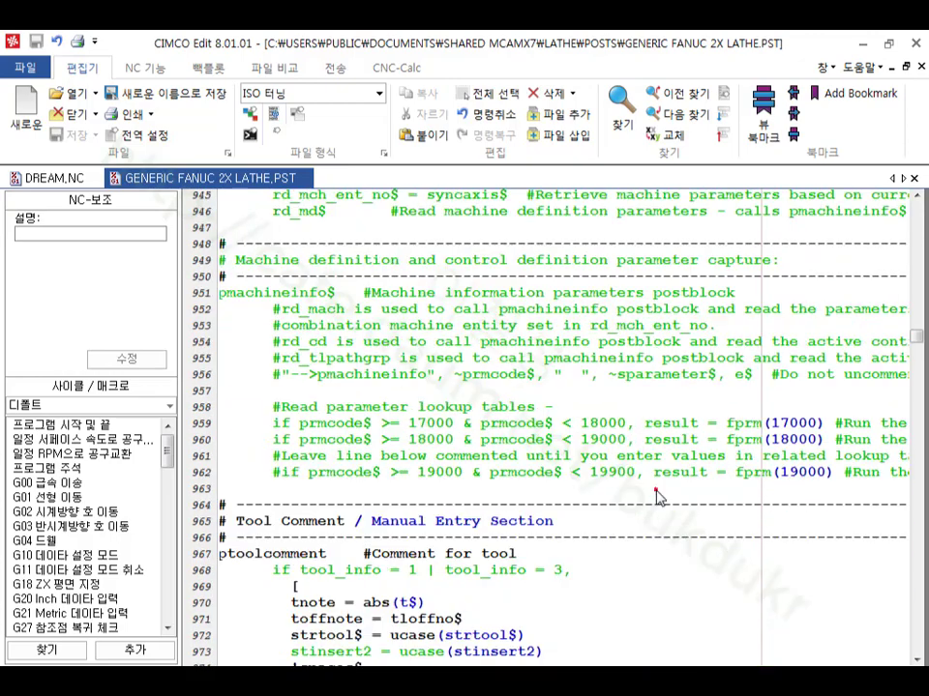
scroll(654, 496, down, 4)
scroll(655, 497, up, 1)
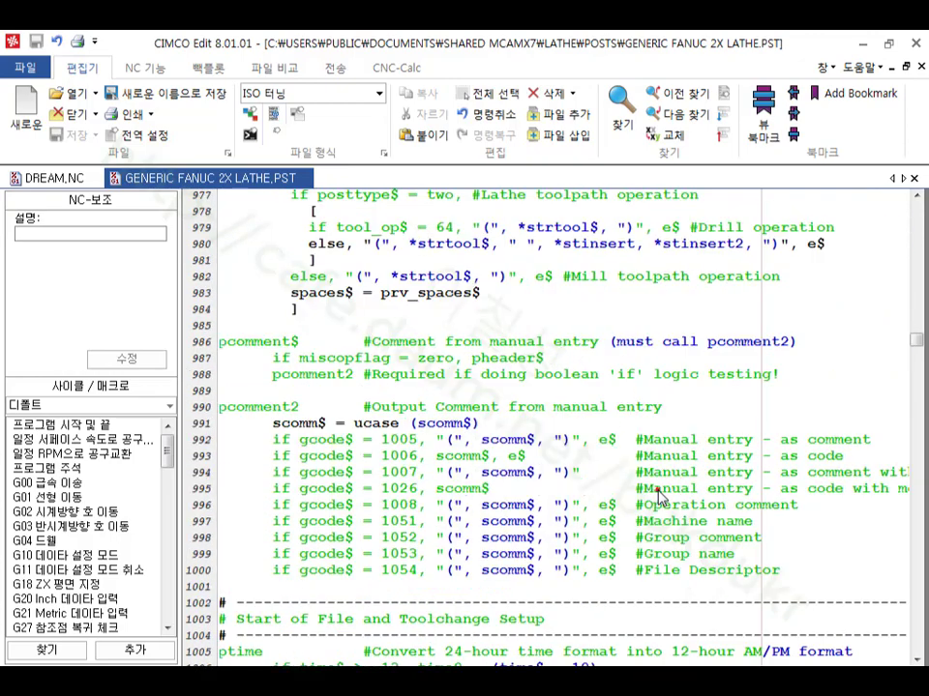
scroll(654, 496, down, 3)
scroll(657, 496, up, 8)
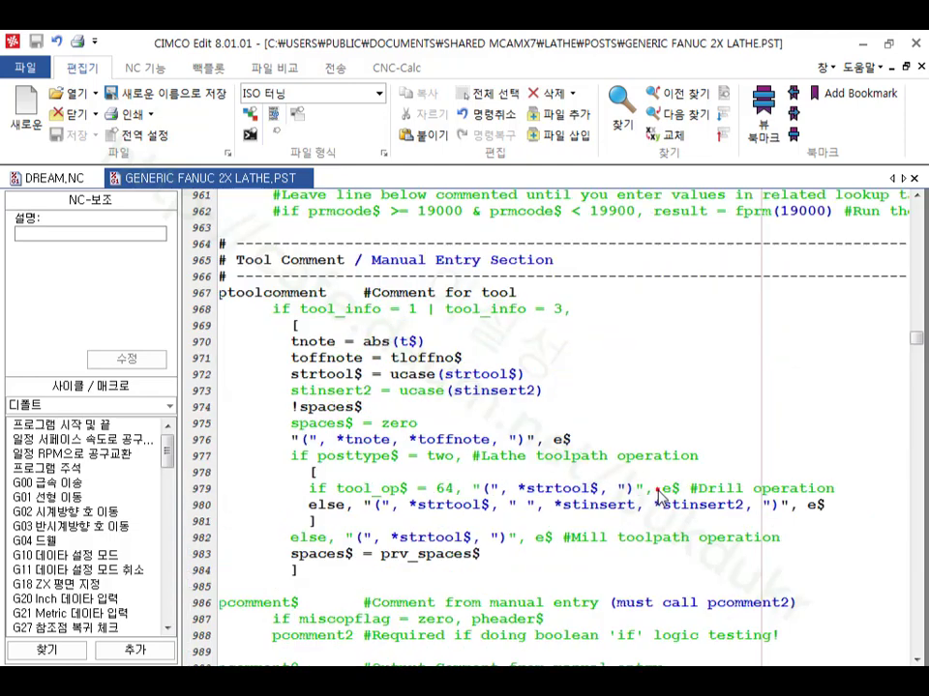
scroll(656, 496, down, 17)
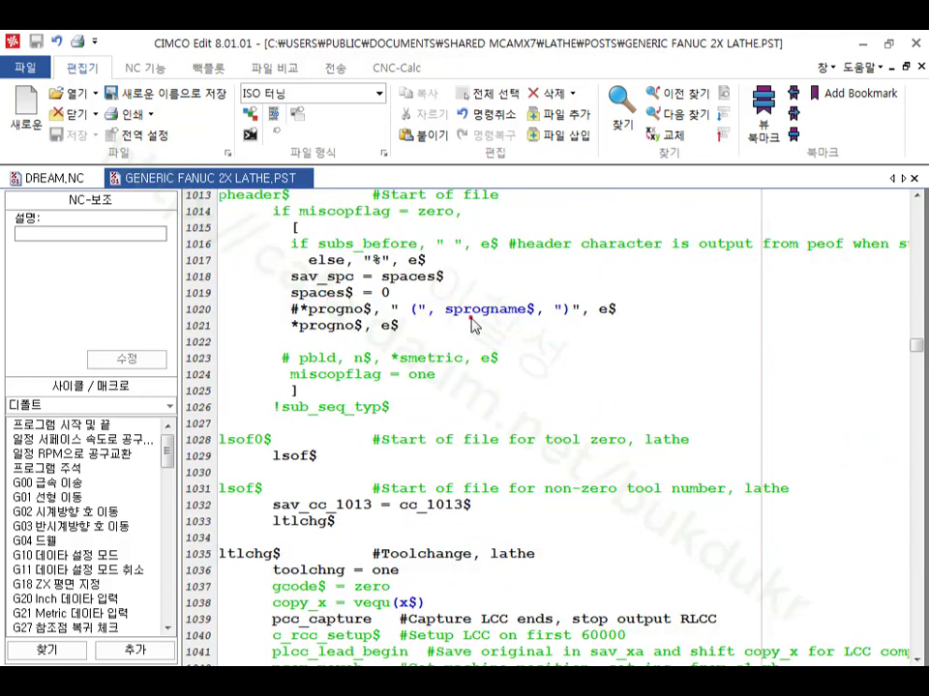
Find the "Toolchange g50 position" block within the ltlchg$ lathe toolchange section of the post.
click(467, 261)
scroll(498, 377, down, 1)
scroll(502, 392, down, 3)
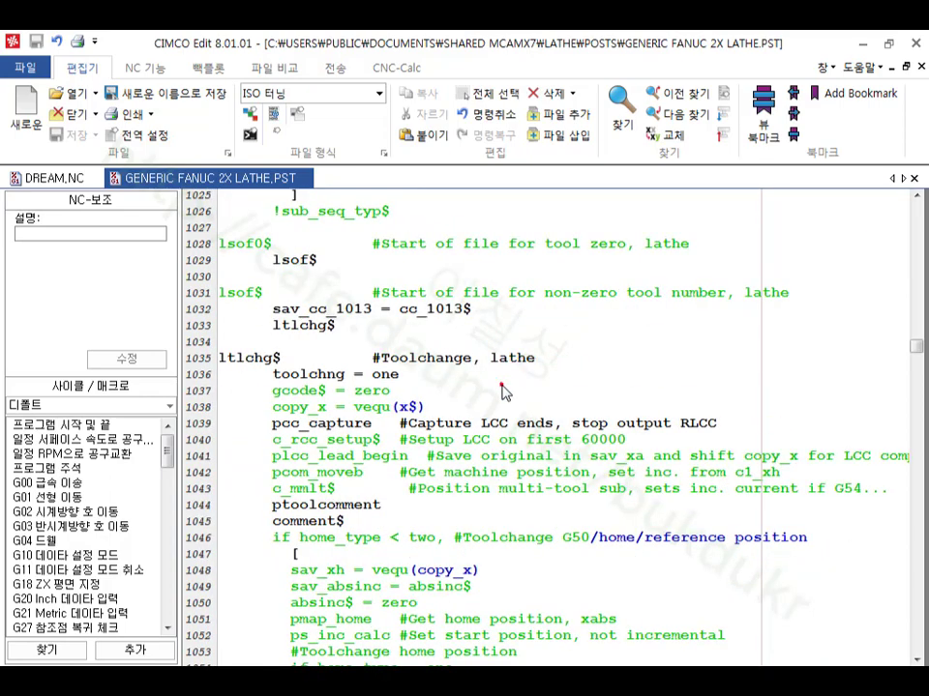
scroll(502, 392, down, 3)
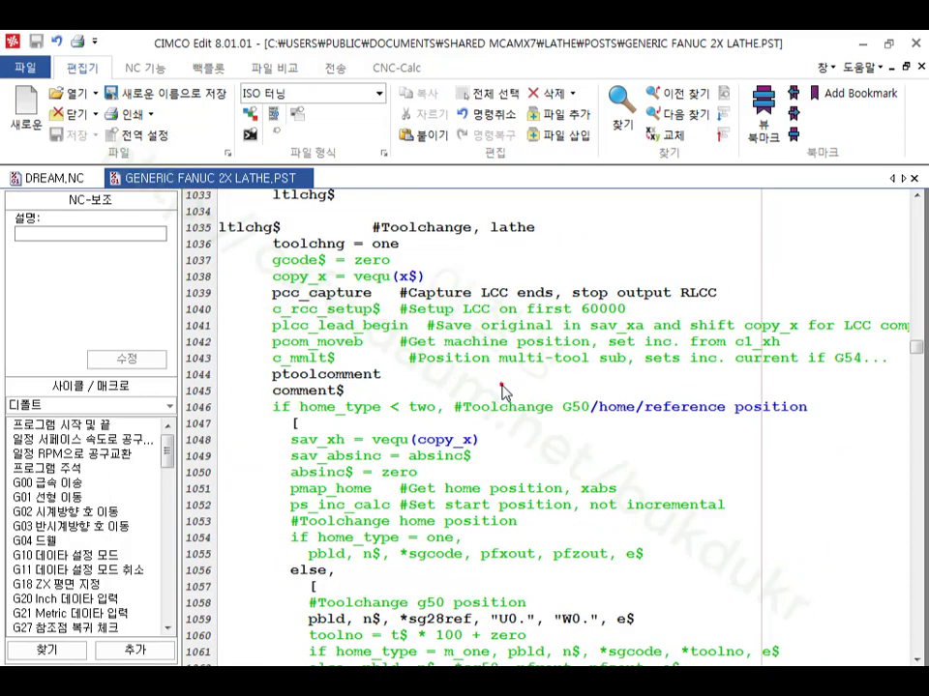
scroll(502, 391, down, 2)
scroll(502, 391, down, 2)
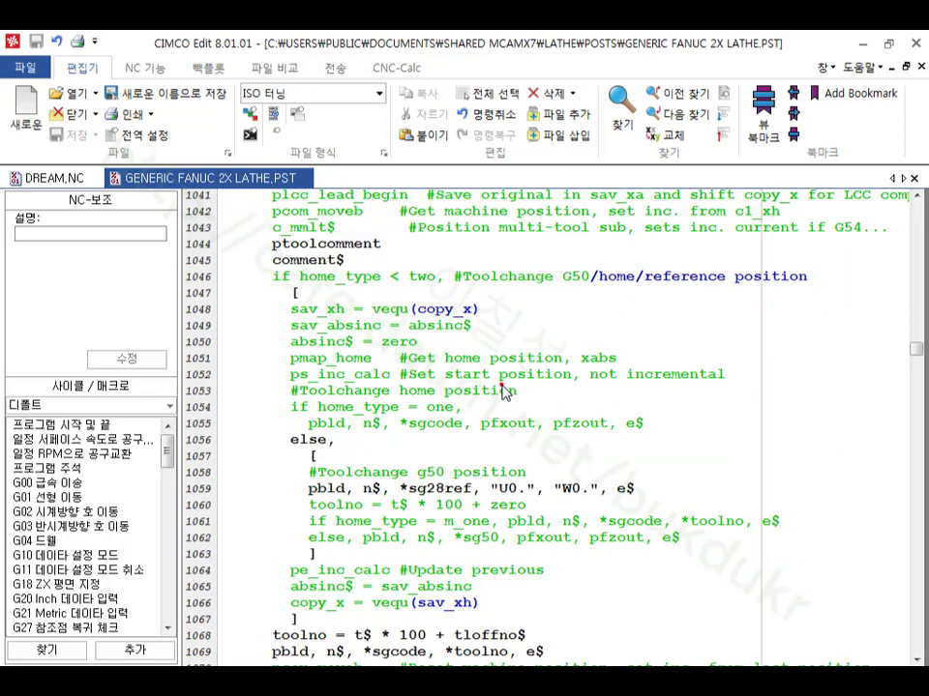
click(528, 472)
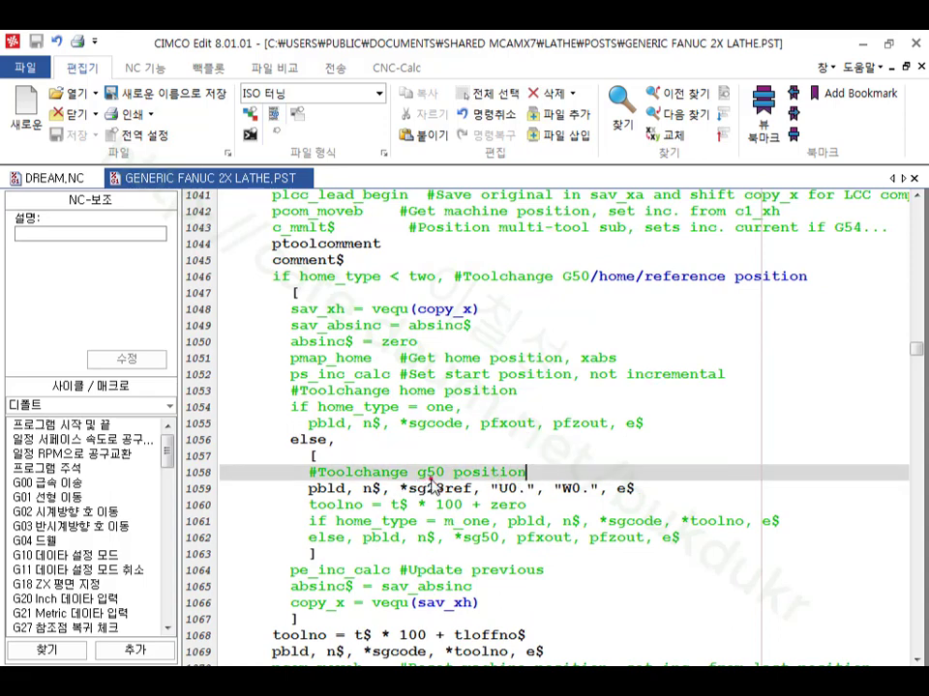
Examine the home_type branches of the toolchange block, from the home position output to the m_one condition.
click(454, 424)
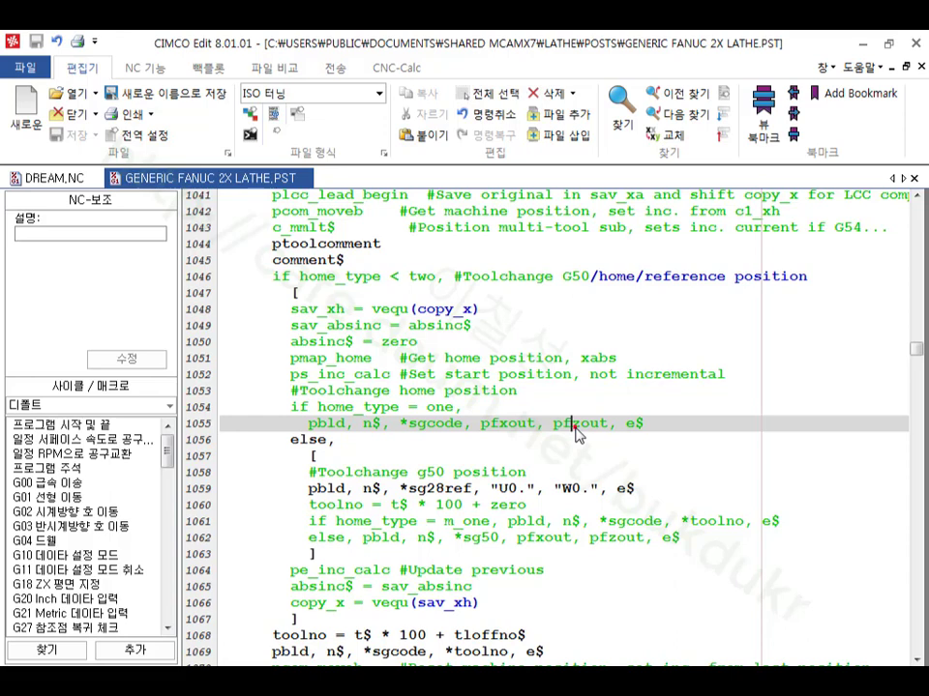
scroll(575, 432, down, 2)
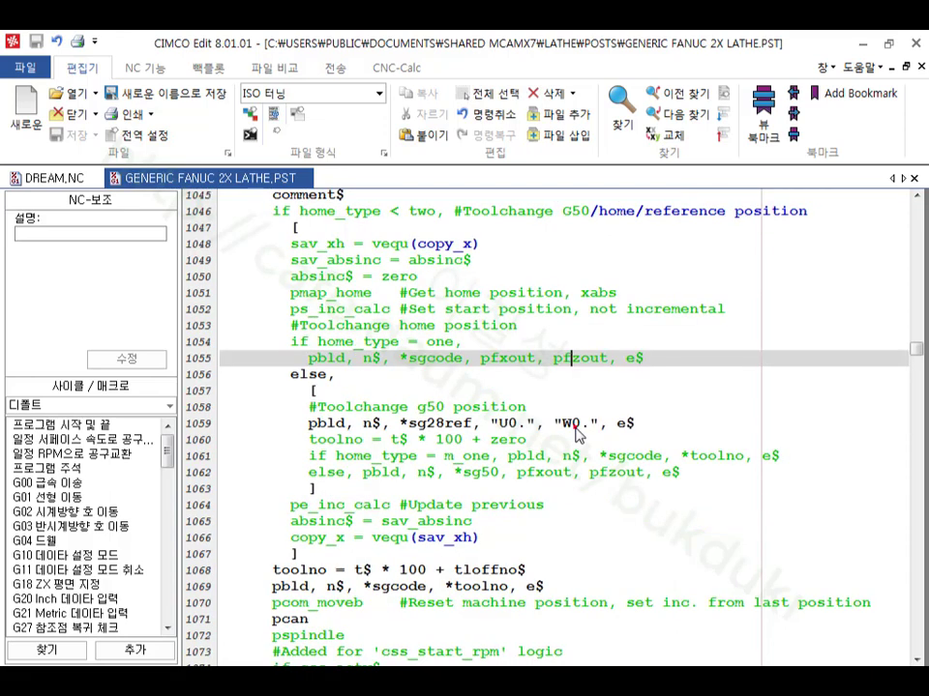
click(564, 478)
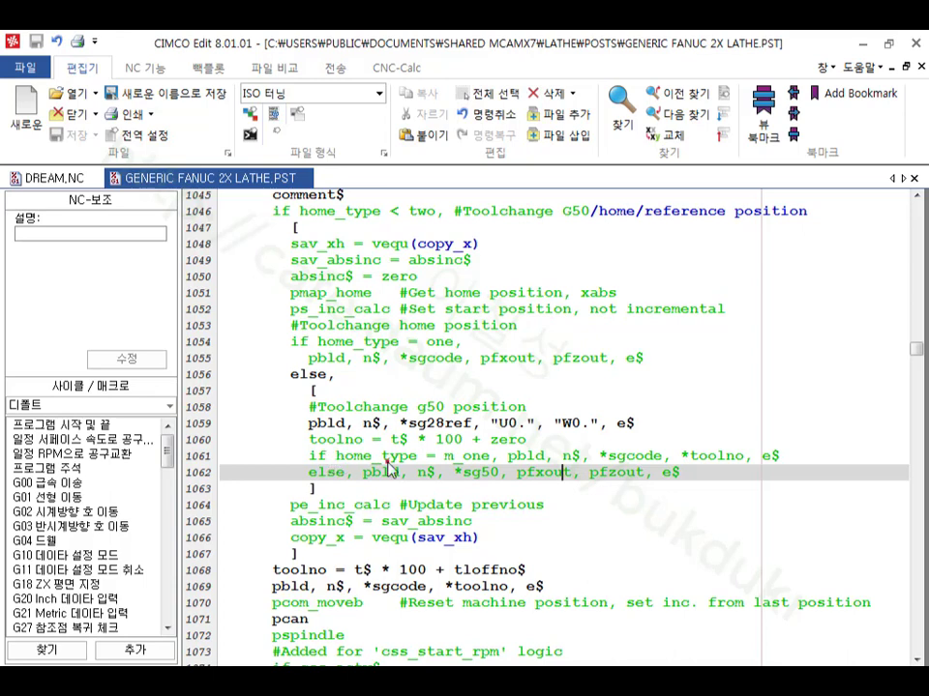
click(509, 457)
double_click(454, 456)
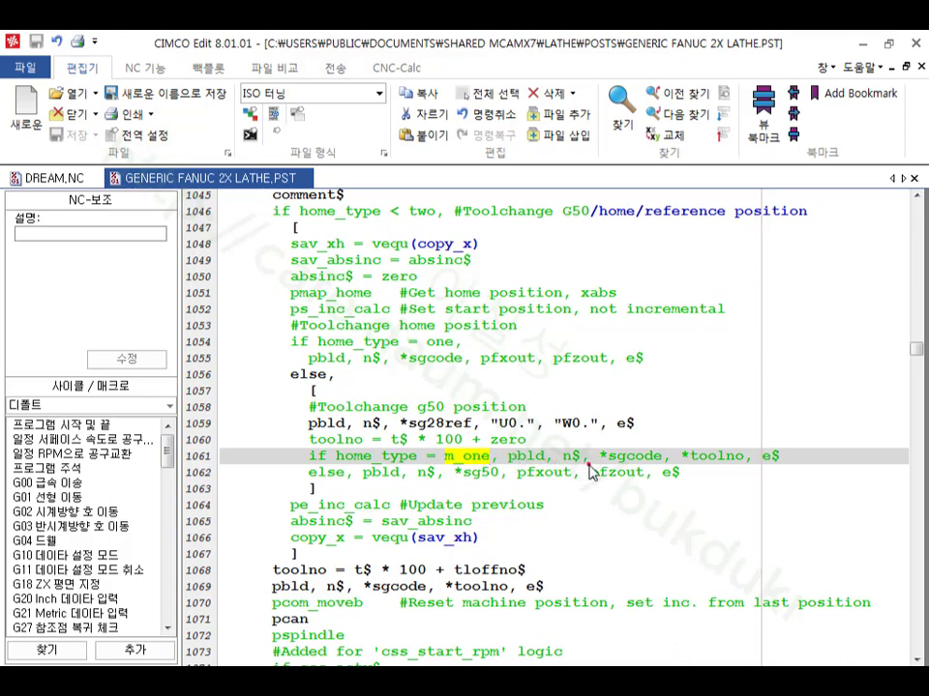
Examine the *sgcode output and the else line's *sg50, pfxout and pfzout outputs in the g50 position block.
drag(593, 458, 660, 457)
drag(360, 474, 461, 478)
click(460, 476)
click(518, 474)
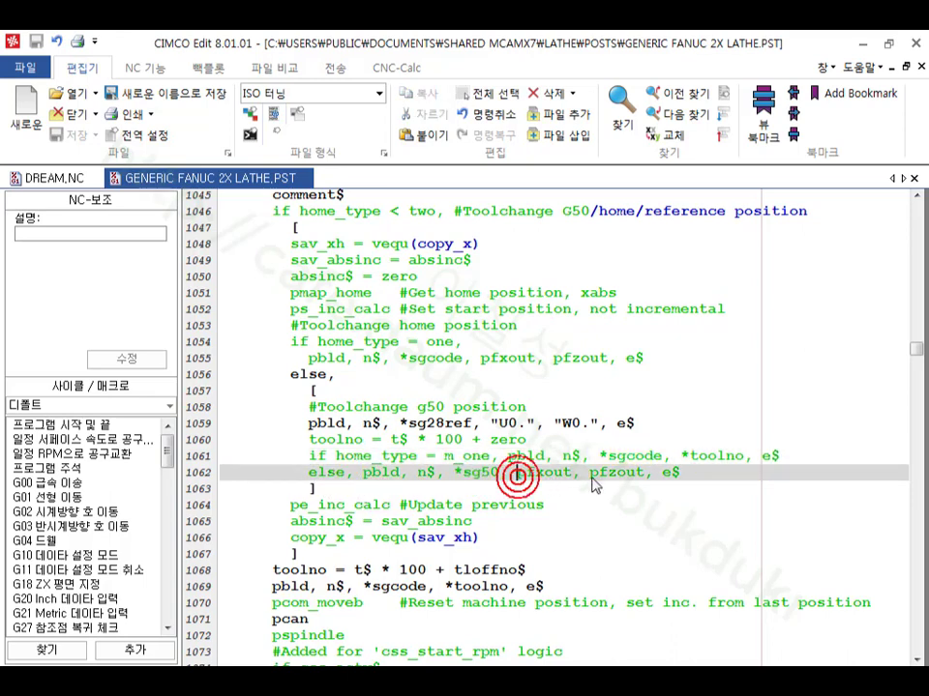
click(590, 474)
click(685, 477)
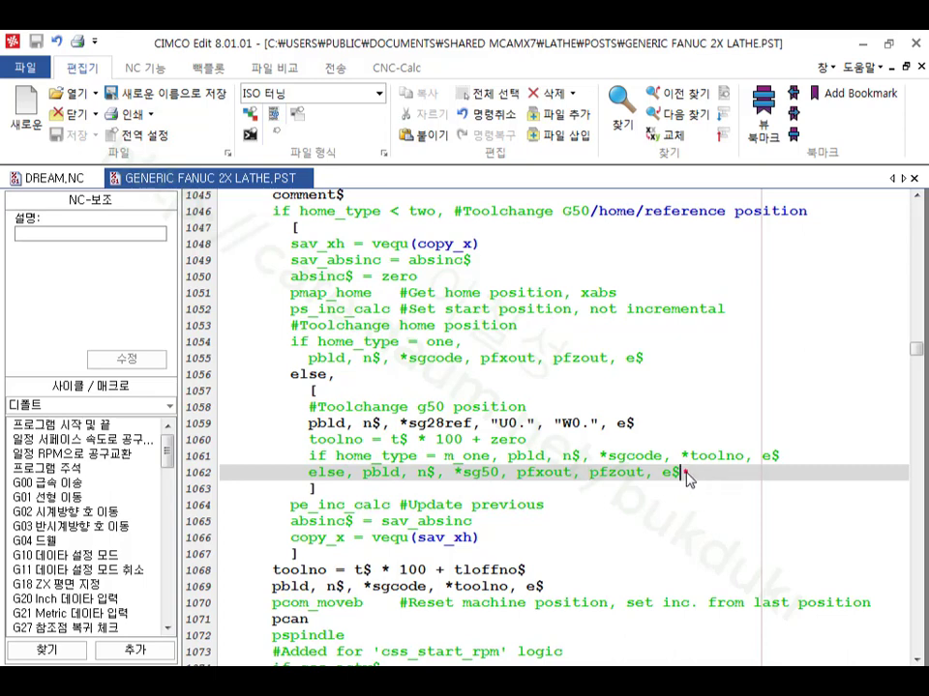
Delete the "if home_type = m_one" line and its "else" line with *sg50 from the toolchange block and save the post.
drag(684, 473, 215, 456)
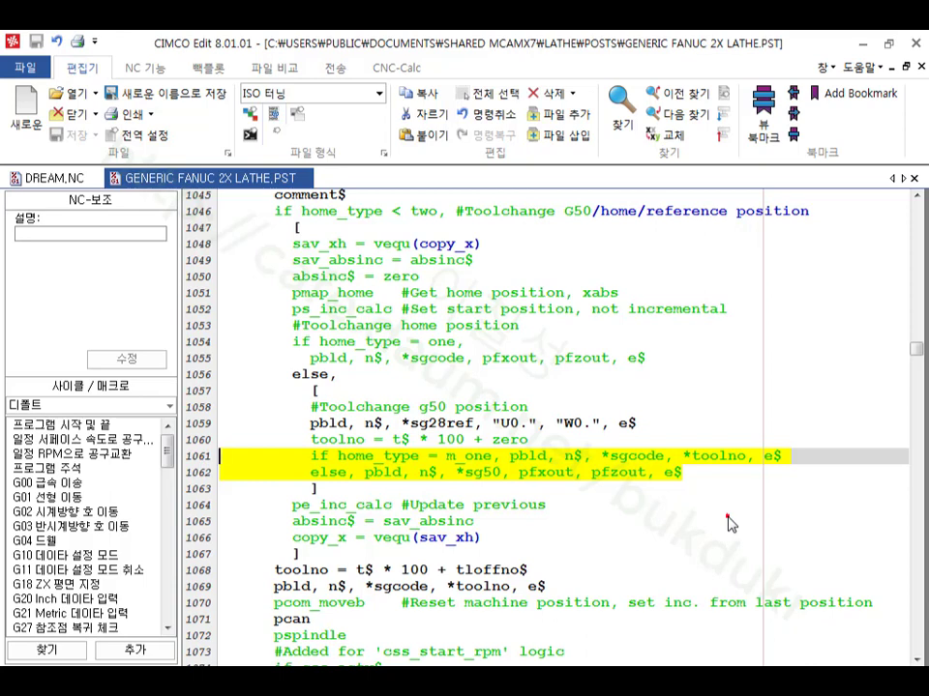
key(Delete)
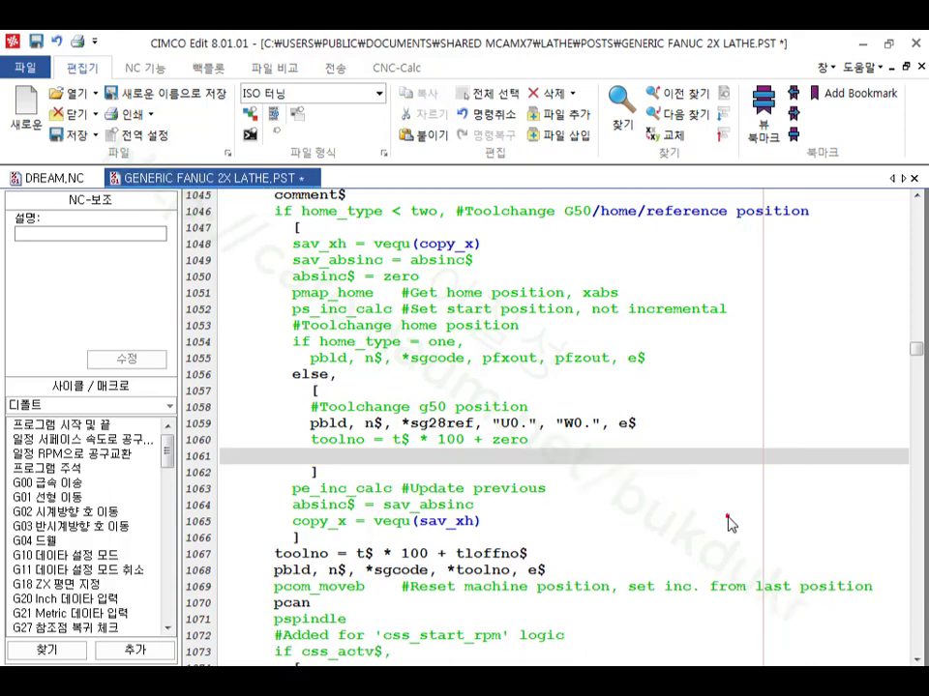
click(75, 136)
Switch to Mastercam, post the operations again over DREAM.NC and reload the file in CIMCO Edit.
click(251, 638)
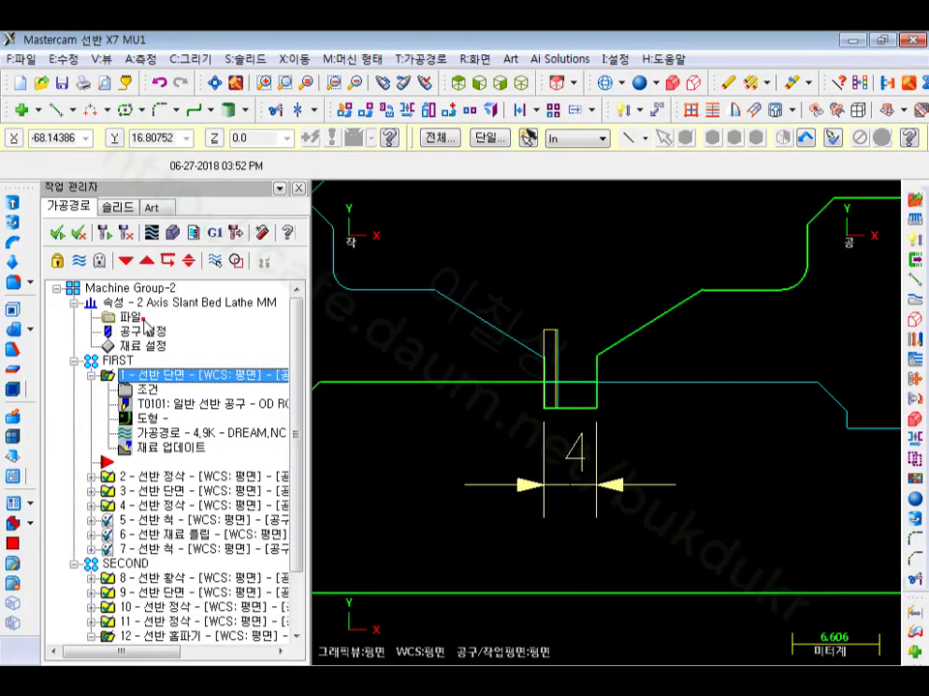
click(215, 232)
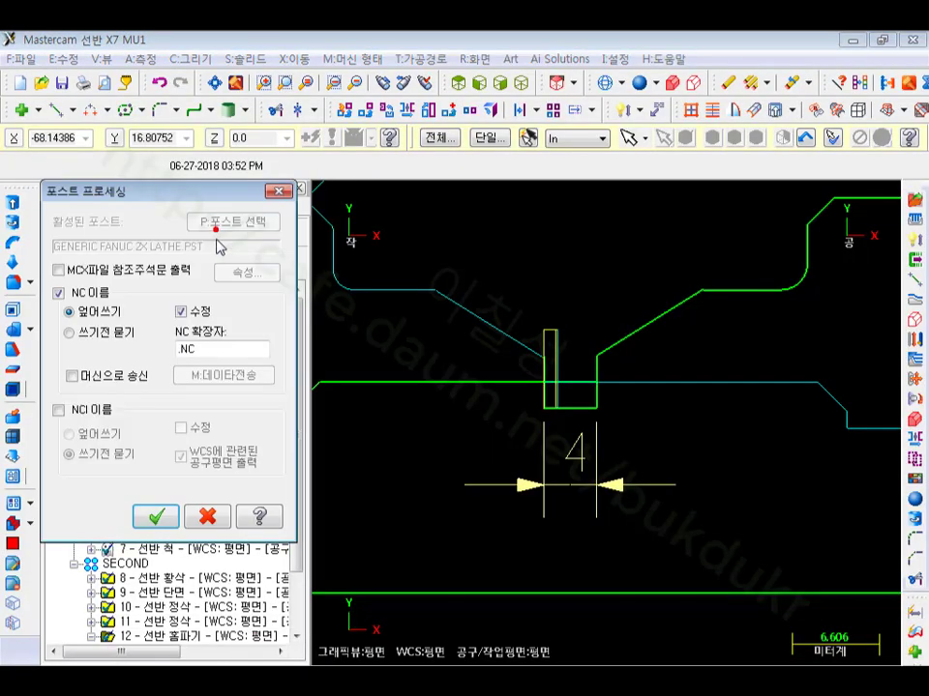
click(166, 518)
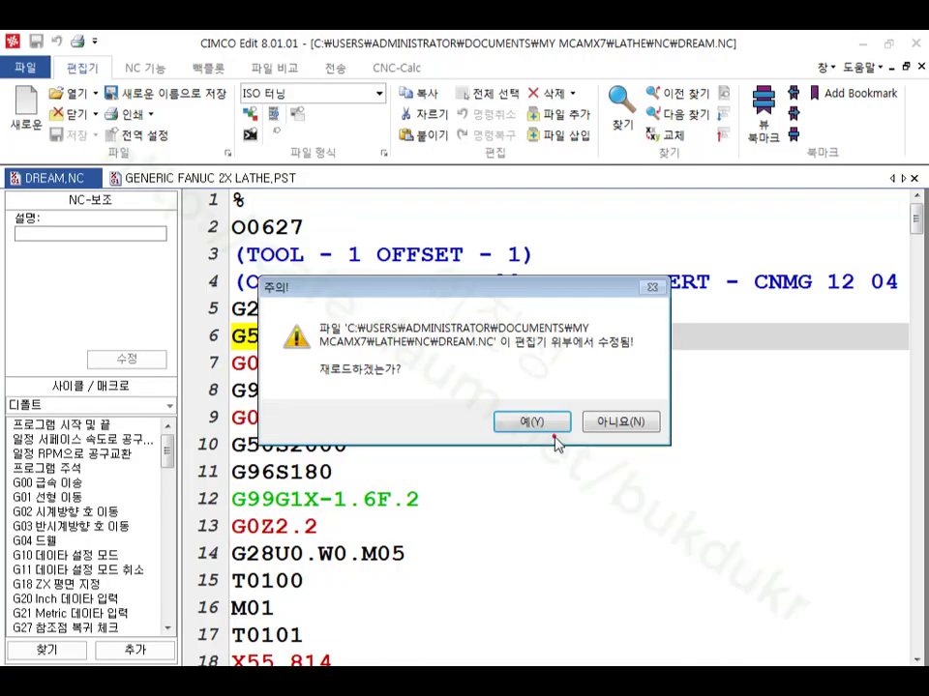
click(556, 440)
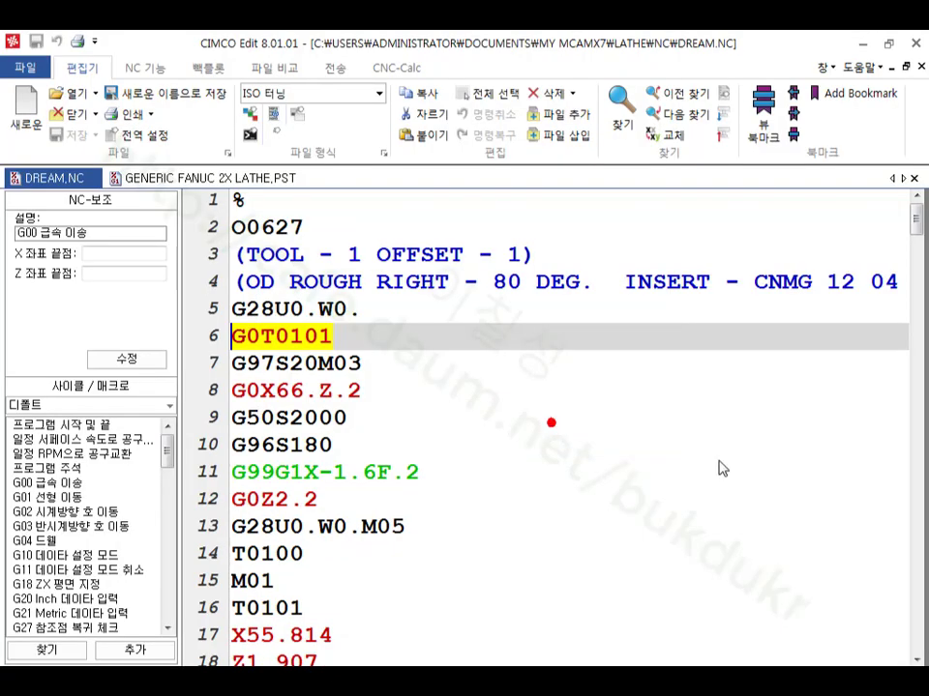
Check the tool 1 and tool 3 start blocks of DREAM.NC for a G50 coordinate line.
click(733, 457)
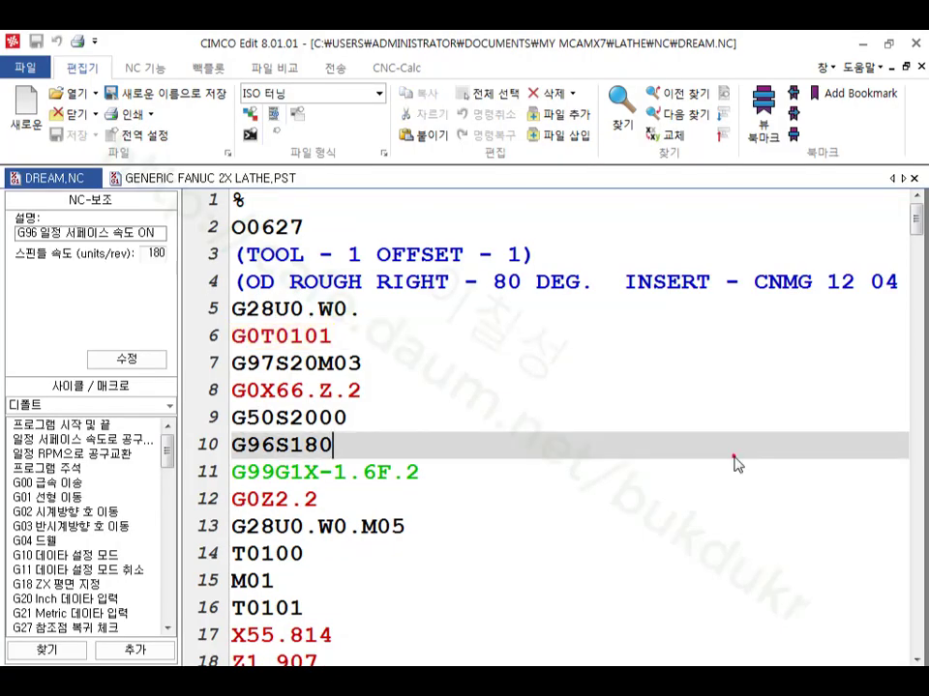
scroll(734, 457, down, 4)
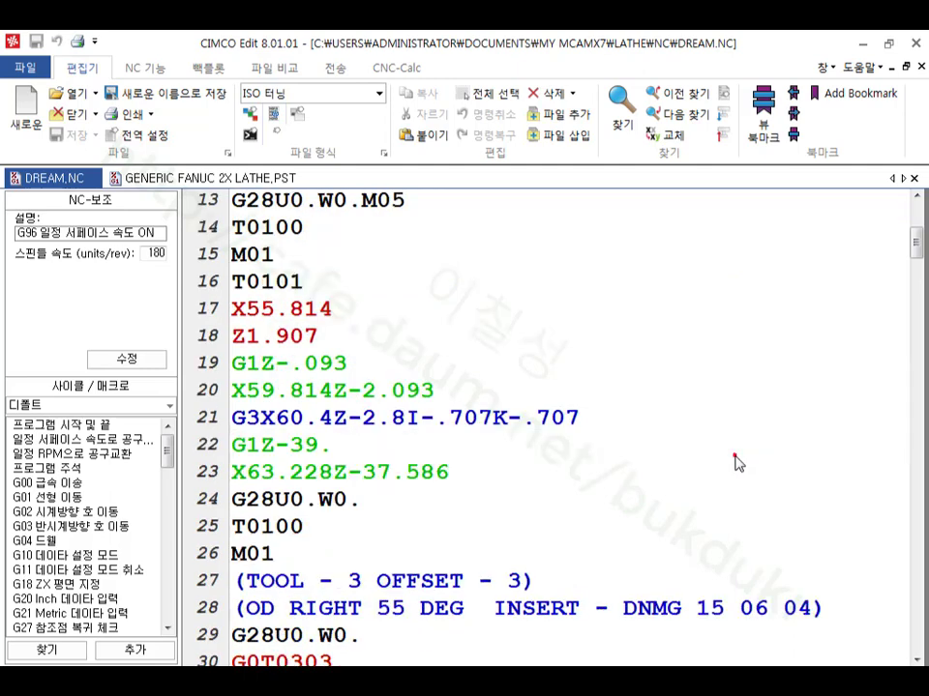
scroll(734, 462, down, 1)
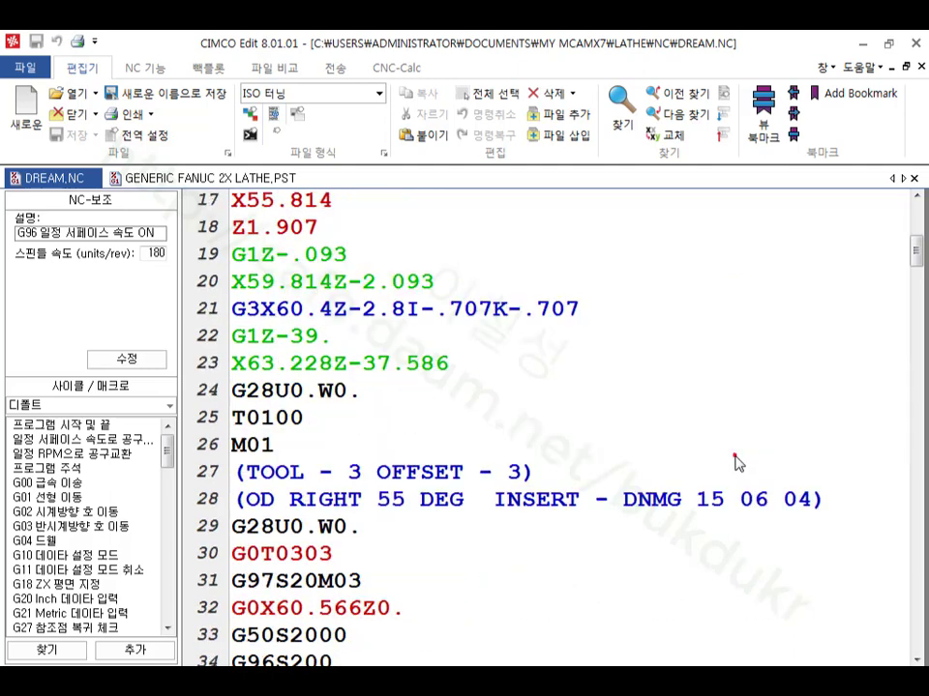
scroll(733, 463, up, 4)
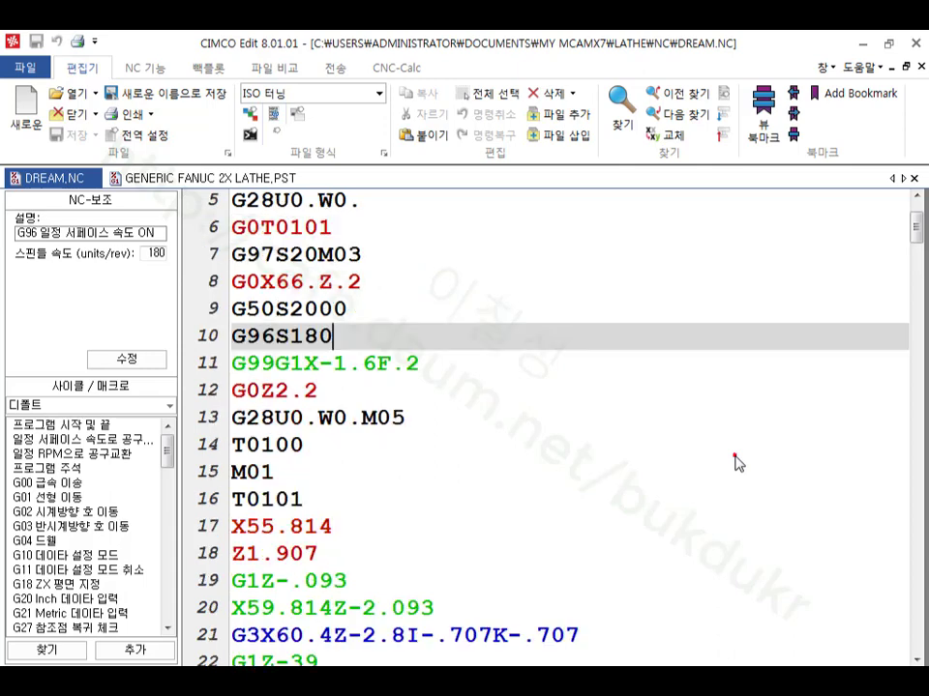
scroll(734, 462, up, 2)
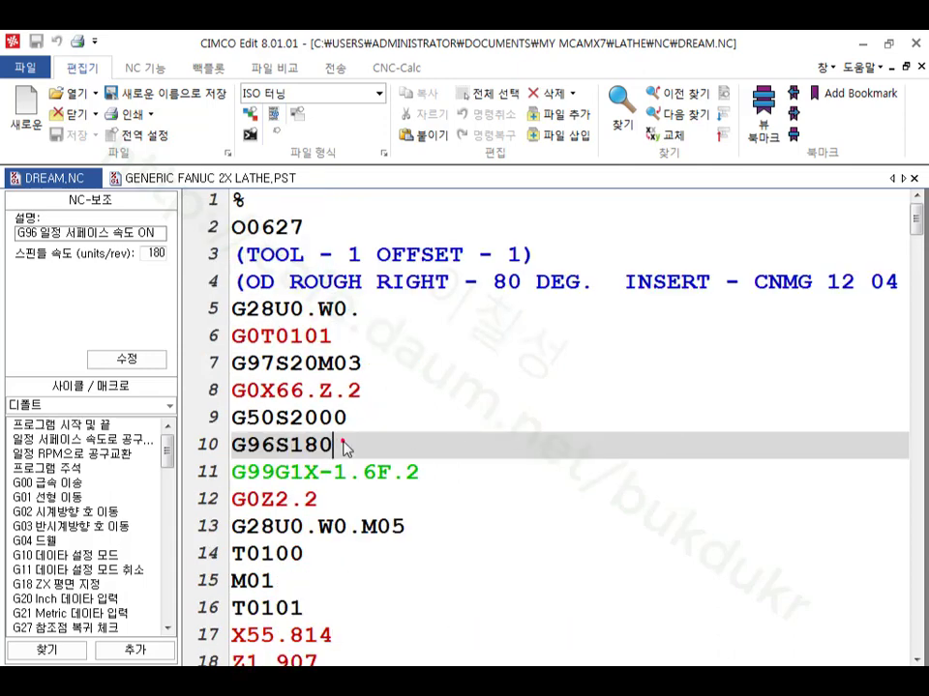
Highlight the tool 1 G50S2000 and G96S180 lines, and inspect the G0T0303 line in the tool 3 section.
drag(344, 446, 198, 424)
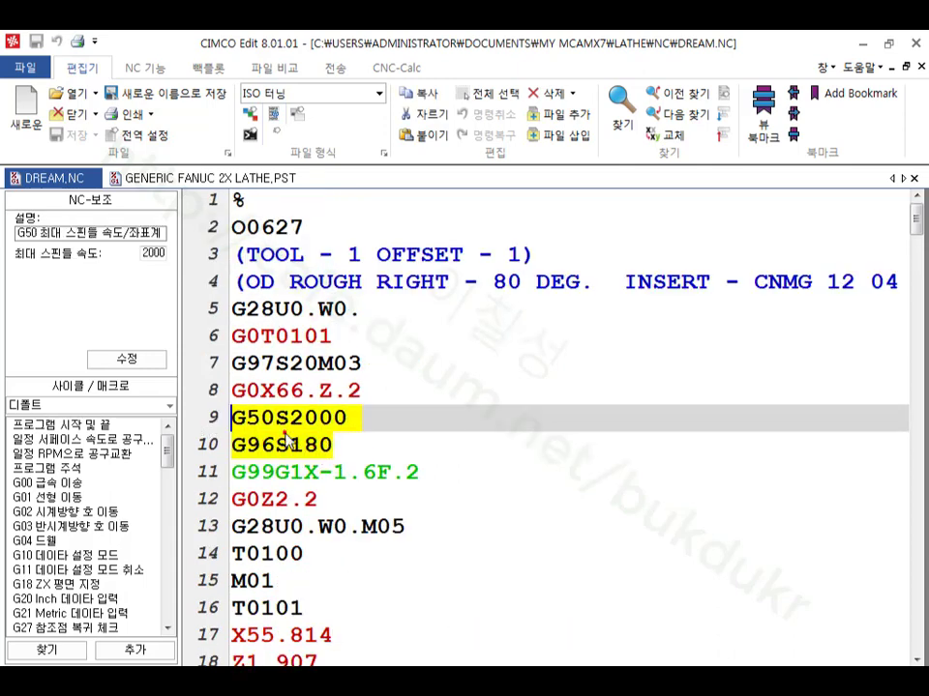
mouse_move(288, 430)
scroll(590, 434, down, 8)
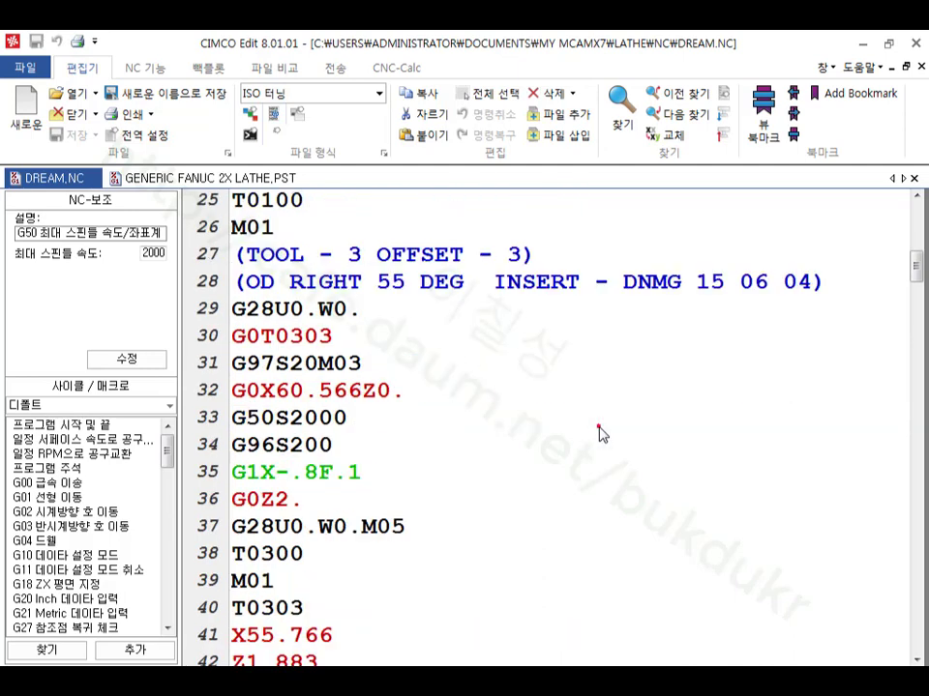
click(391, 333)
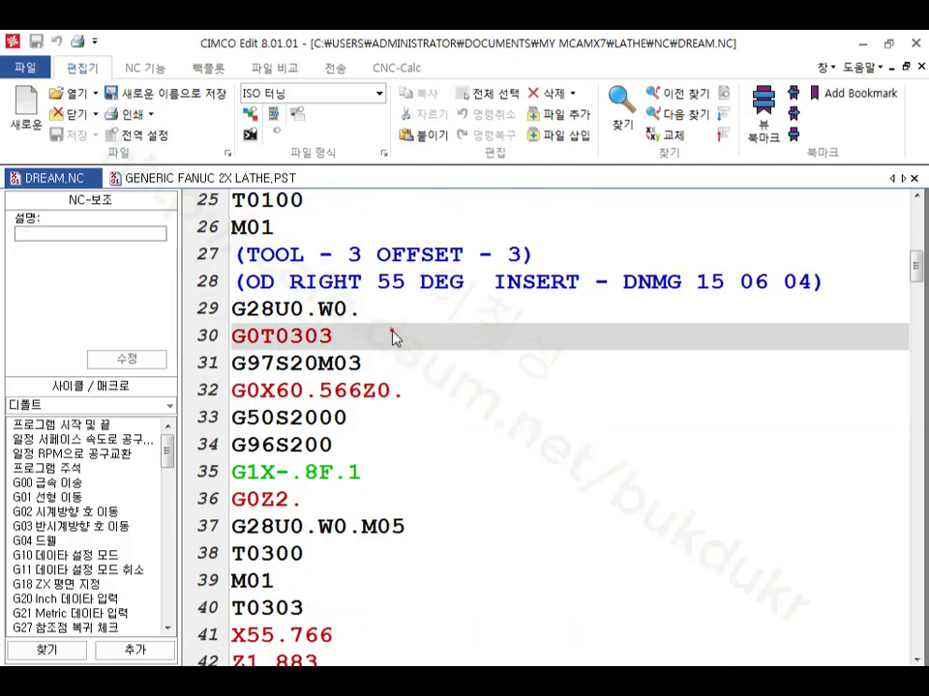
Switch to Mastercam and check the miscellaneous integer values of operation 1, the first lathe face toolpath, leaving its parameters unchanged.
scroll(459, 434, down, 5)
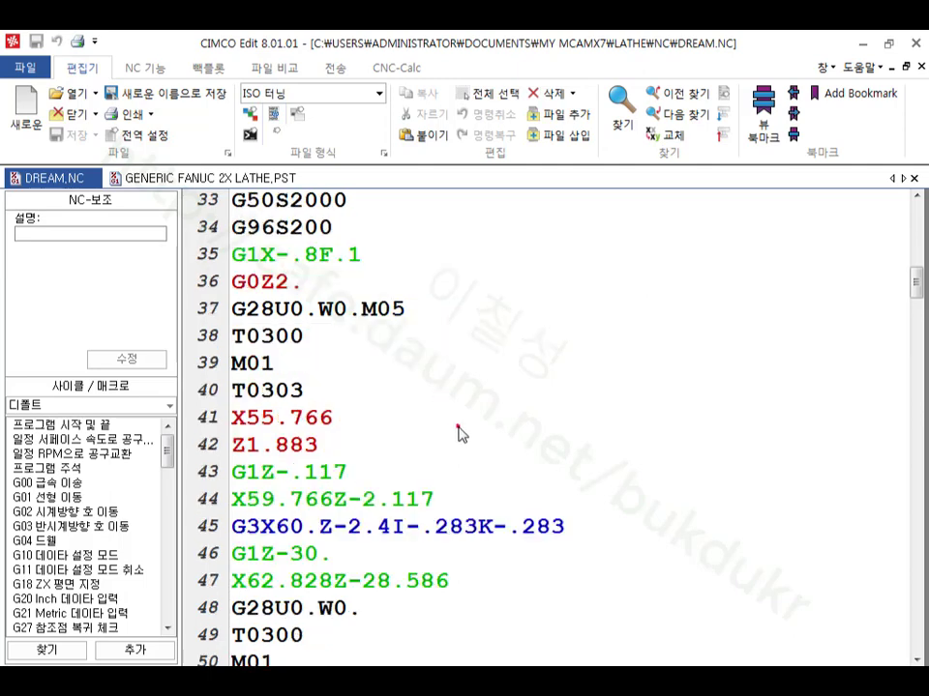
scroll(460, 435, down, 1)
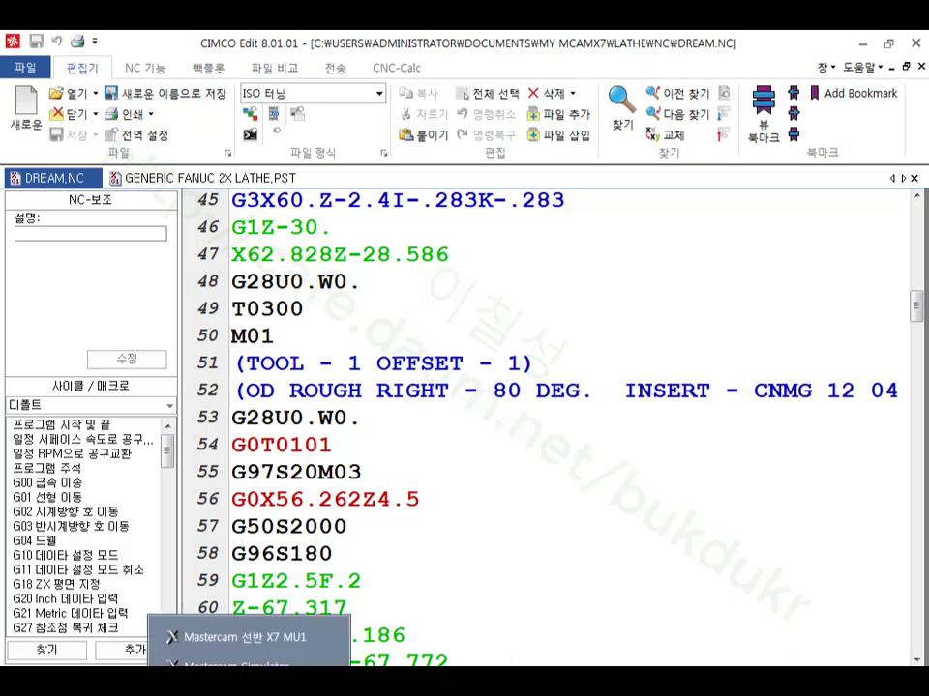
click(183, 681)
click(130, 387)
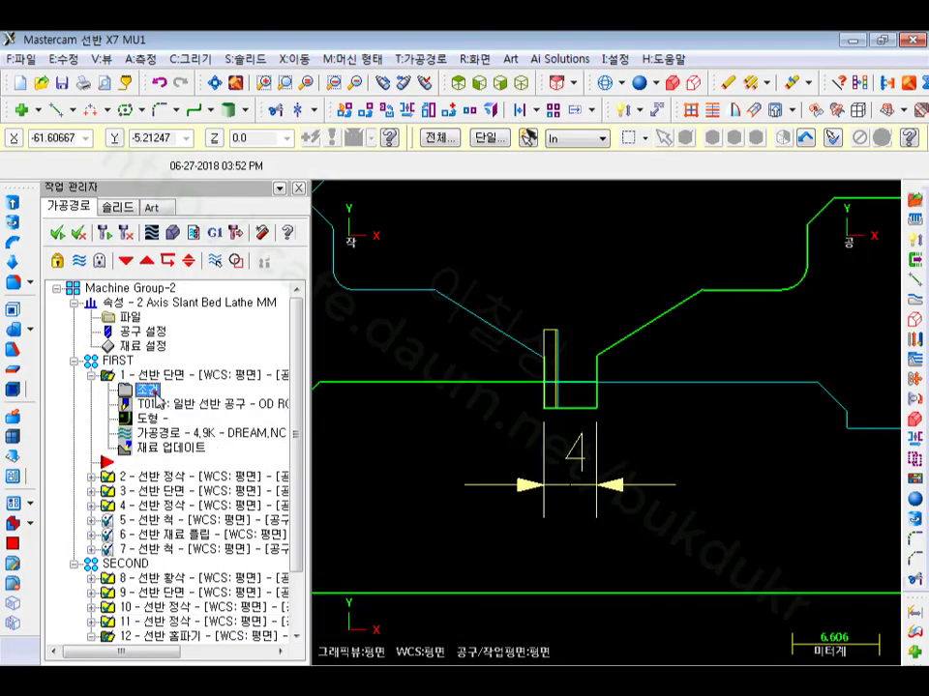
click(220, 87)
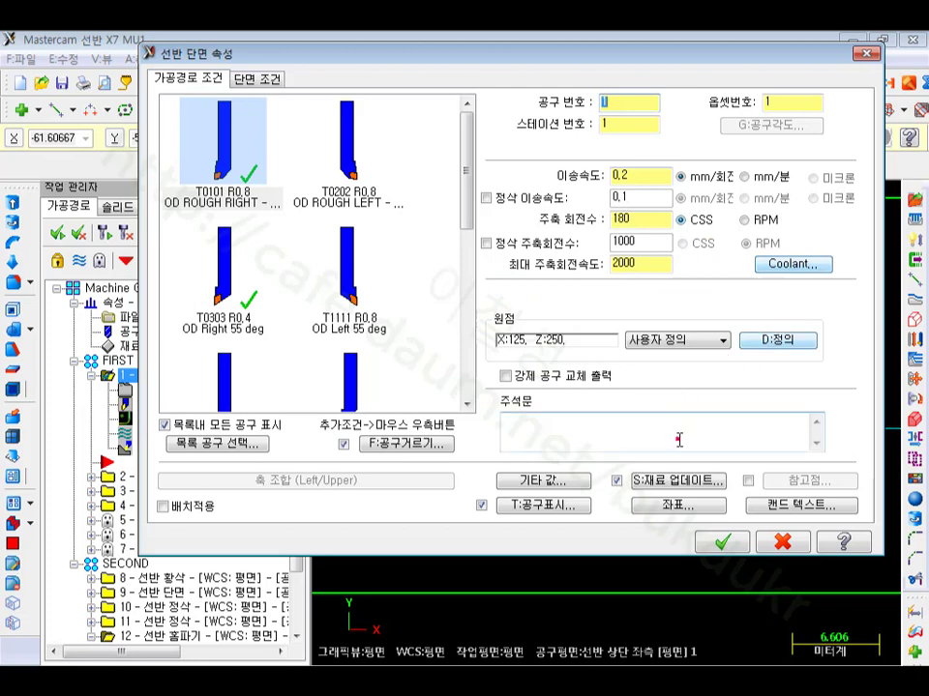
click(552, 480)
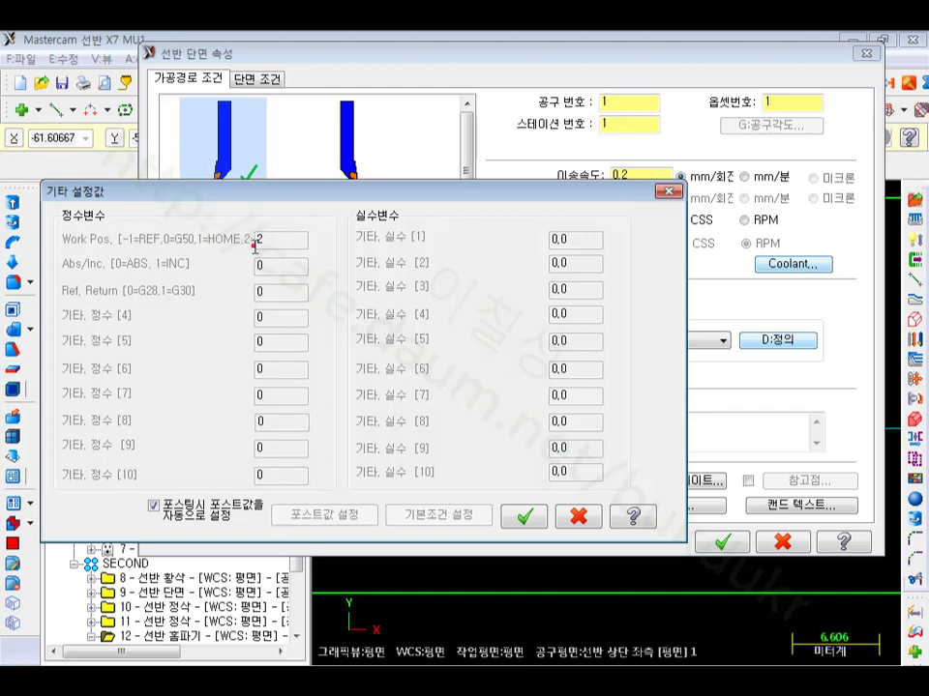
click(580, 519)
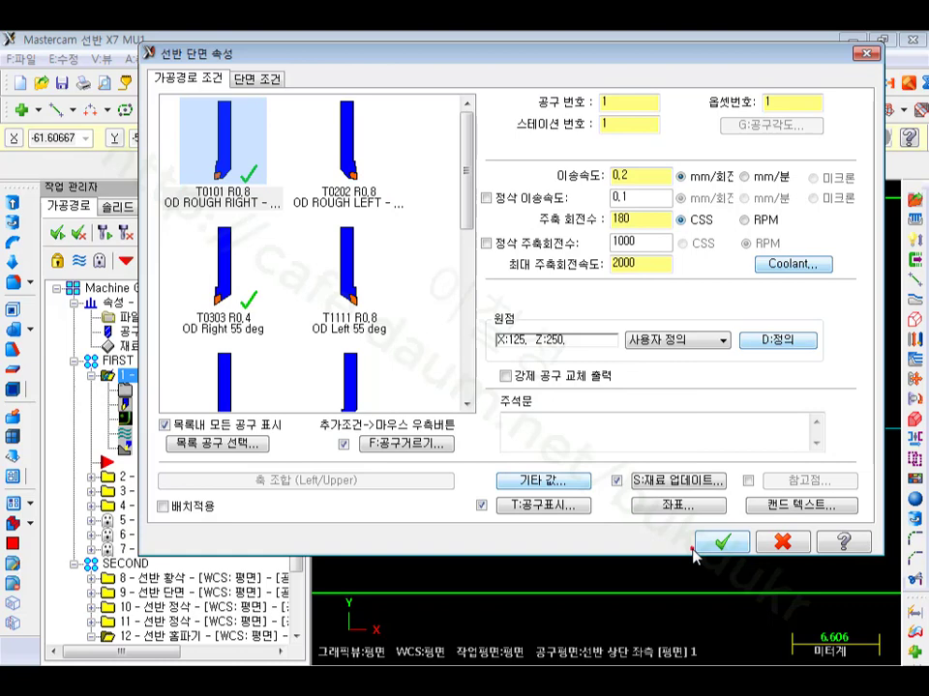
click(777, 542)
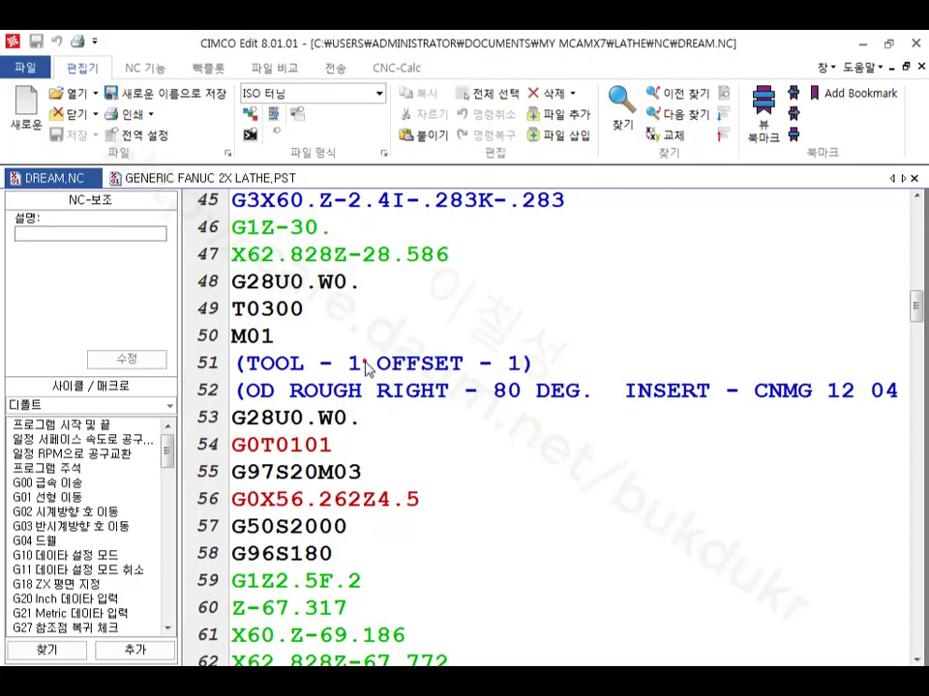
Return to DREAM.NC in CIMCO Edit and inspect the tool 1 start block from G28U0.W0. to G0X66.Z.2.
click(412, 309)
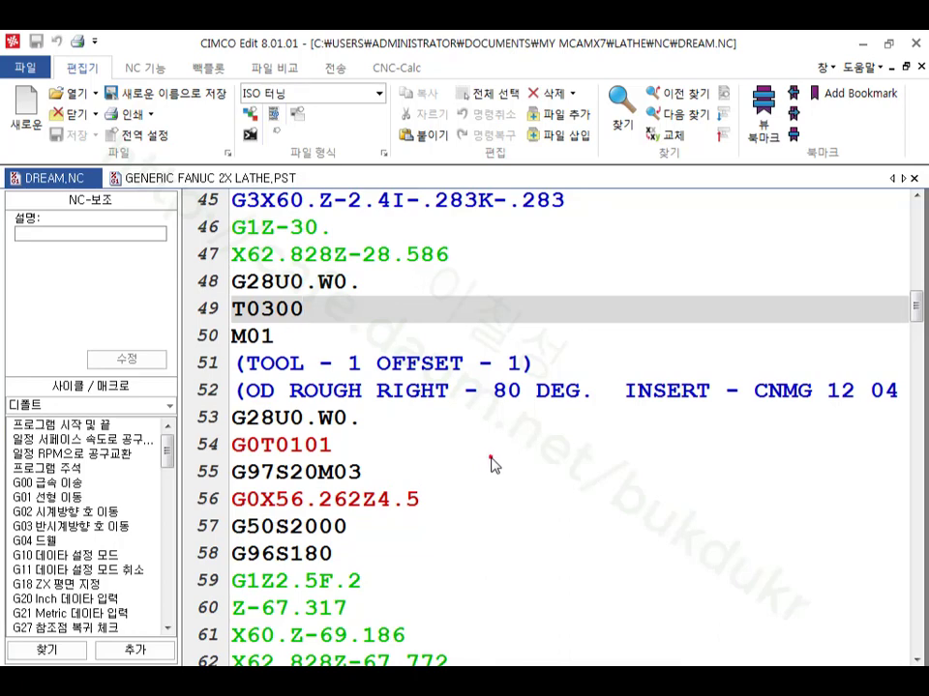
scroll(492, 462, up, 15)
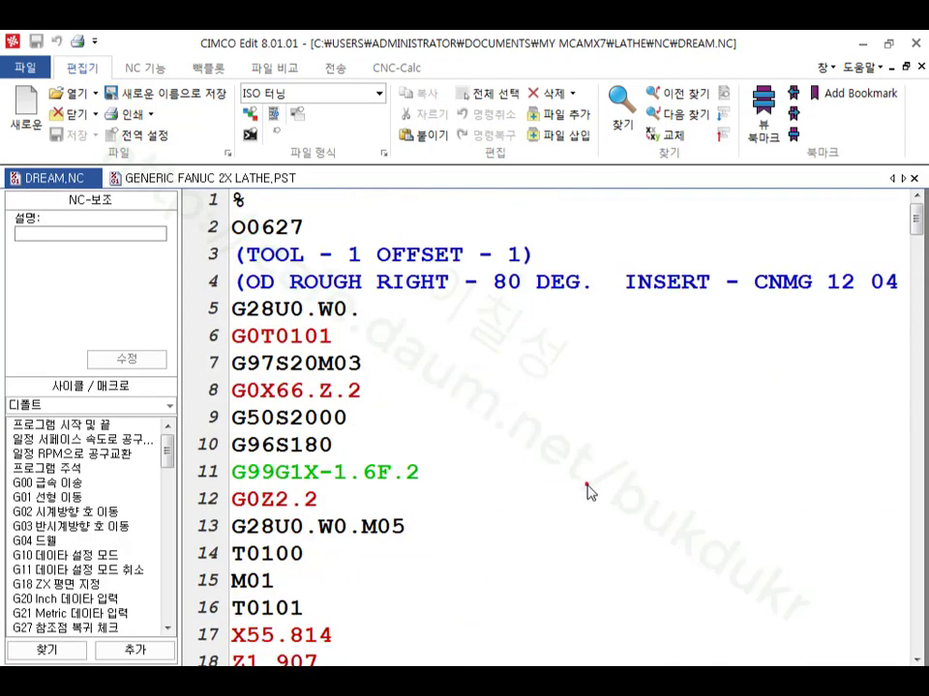
click(394, 309)
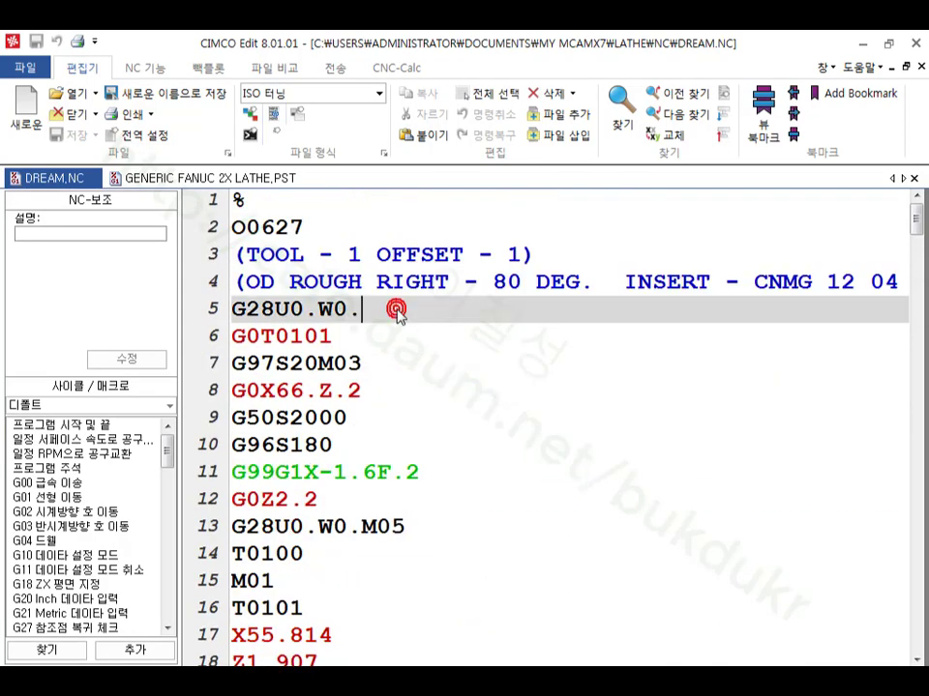
click(423, 367)
click(418, 396)
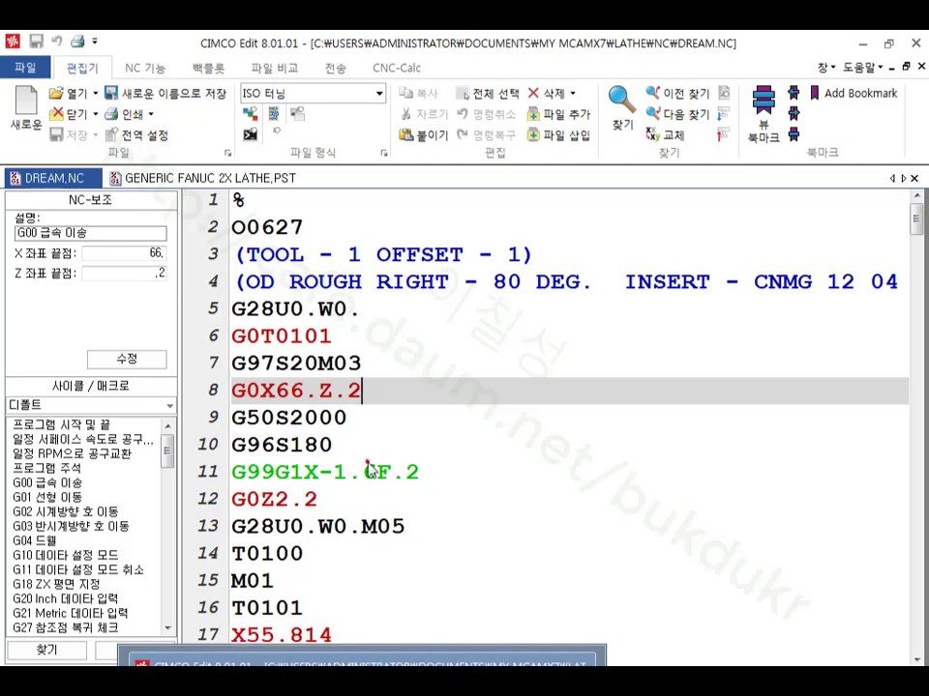
Try G54 between G0 and X66. in the tool 1 approach line of DREAM.NC, and remove it again.
click(259, 389)
mouse_move(341, 448)
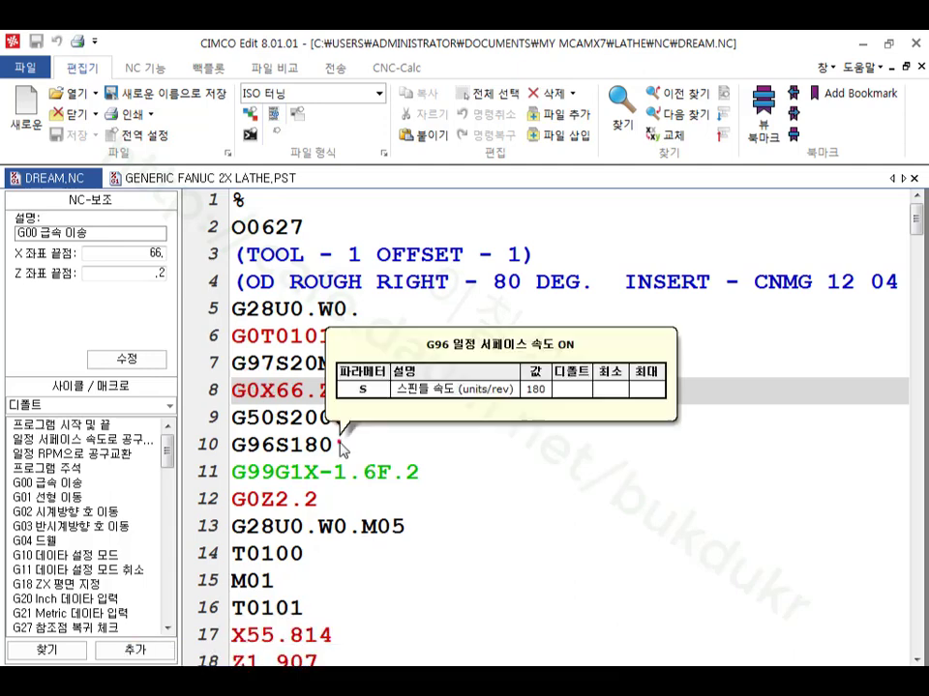
text(G54)
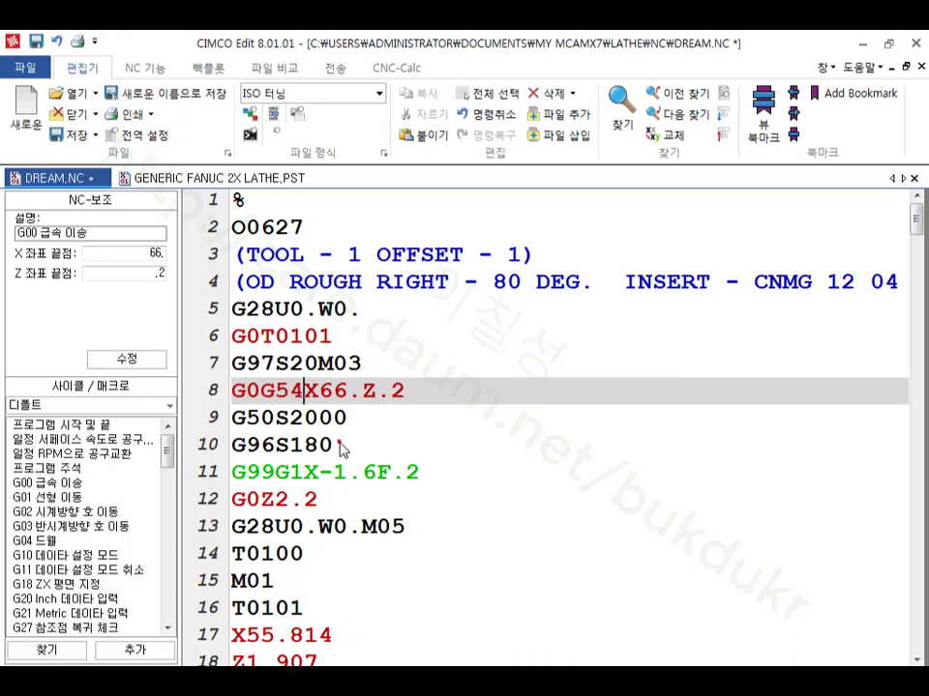
key(BackSpace)
key(BackSpace)
key(BackSpace)
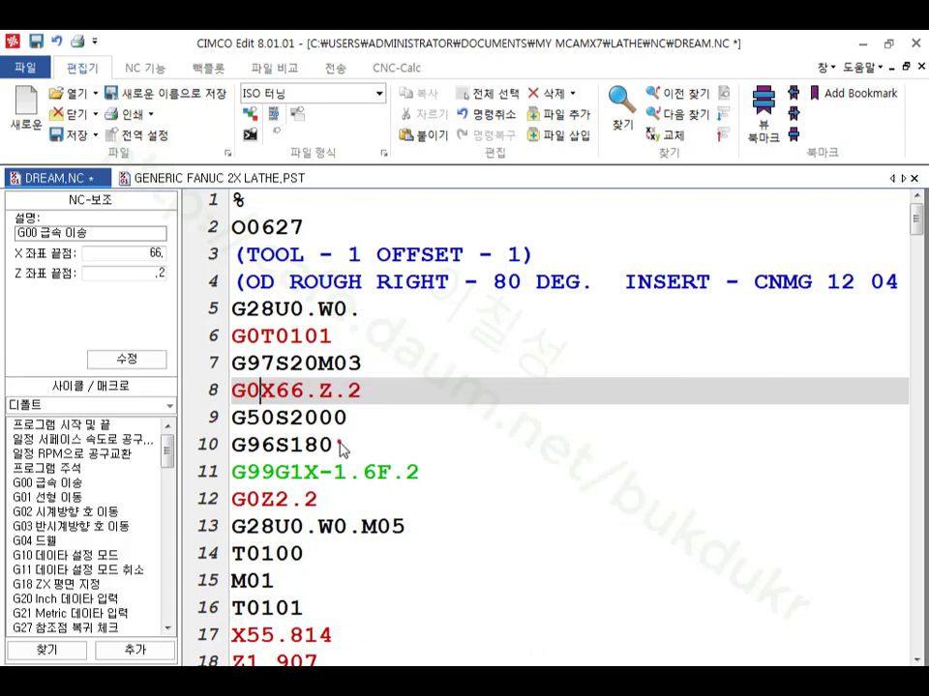
Switch to GENERIC FANUC 2X LATHE.PST and locate pwcs in the *sgcode output line of the ltlchg$ toolchange block.
click(234, 176)
click(741, 377)
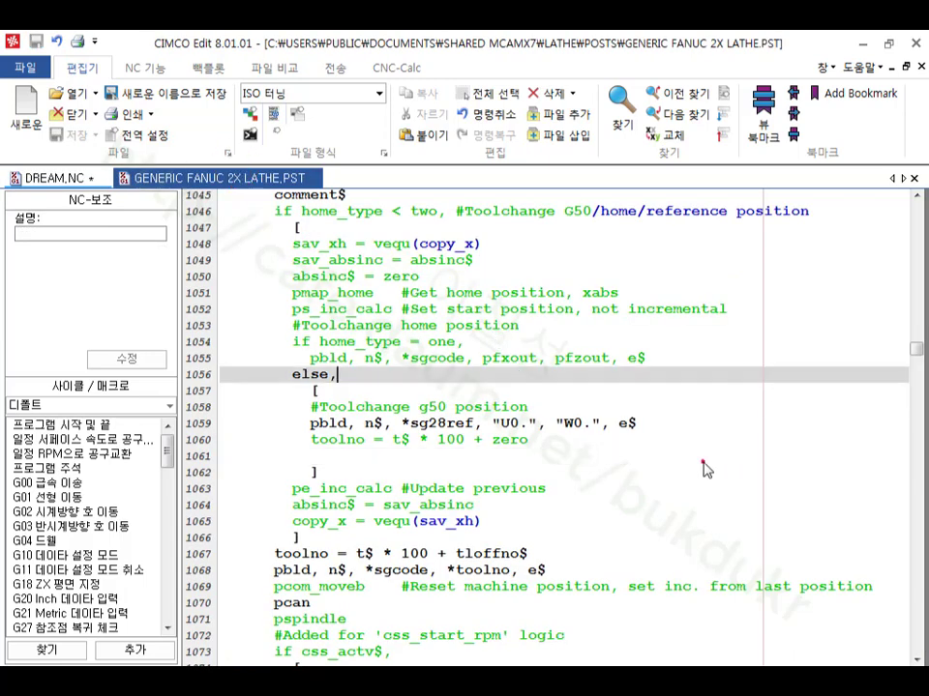
scroll(704, 469, up, 7)
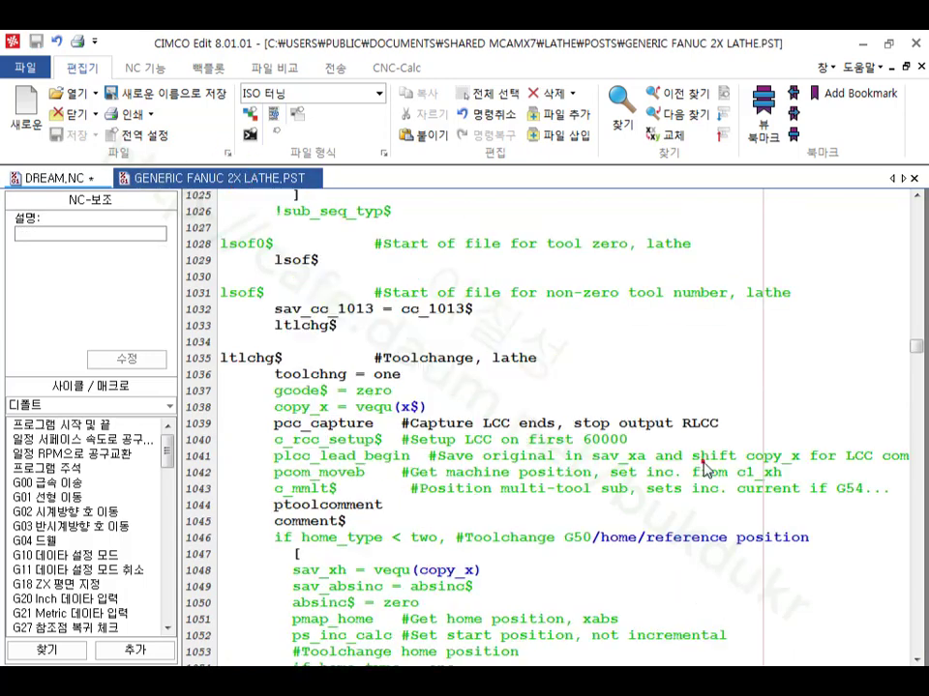
scroll(704, 468, down, 1)
scroll(704, 468, down, 5)
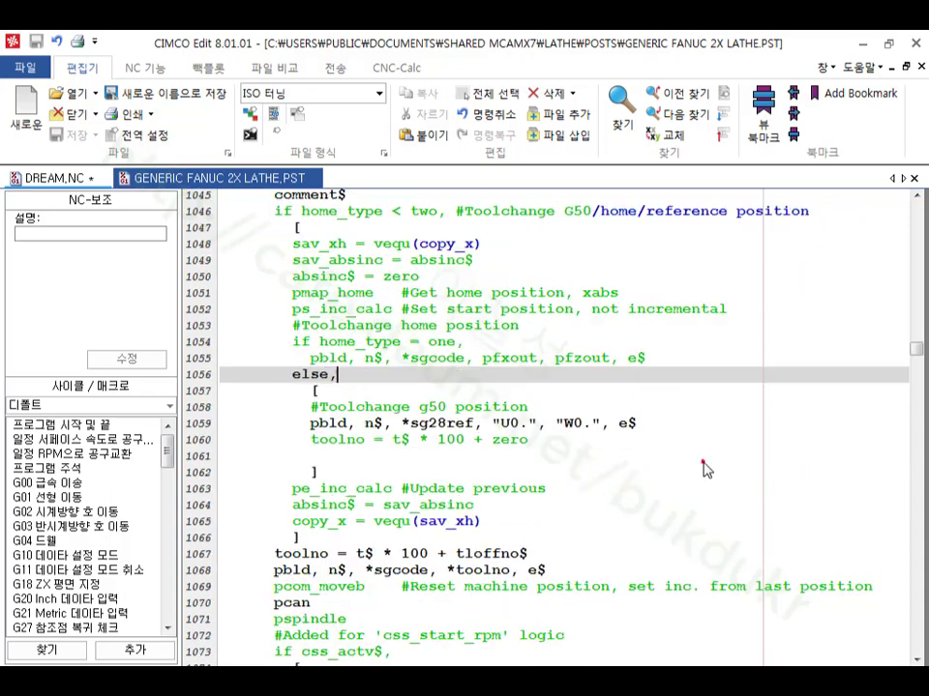
scroll(704, 469, down, 3)
click(586, 441)
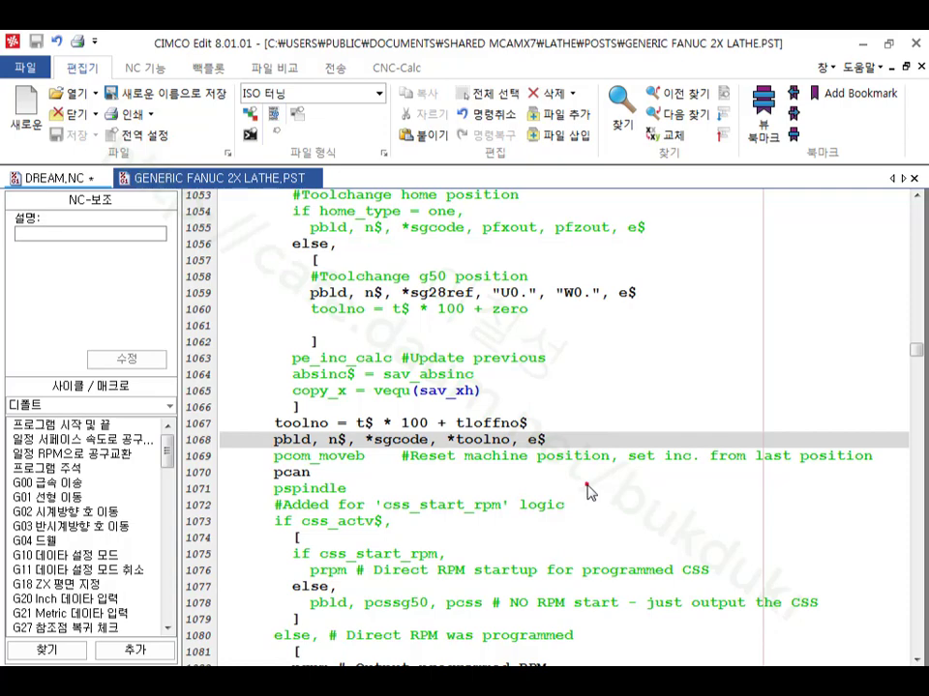
scroll(586, 491, down, 5)
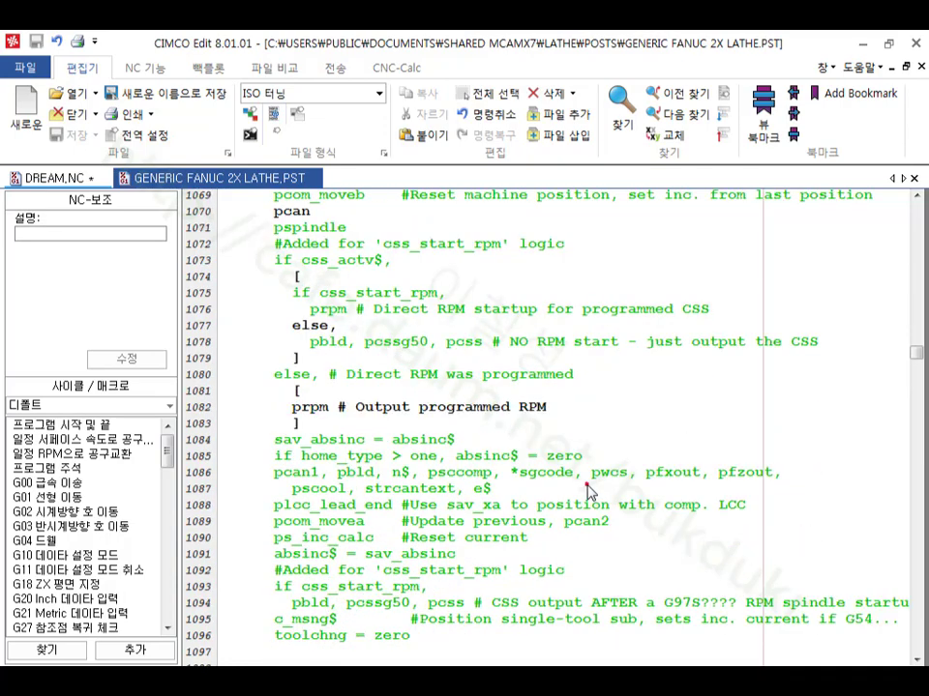
click(587, 487)
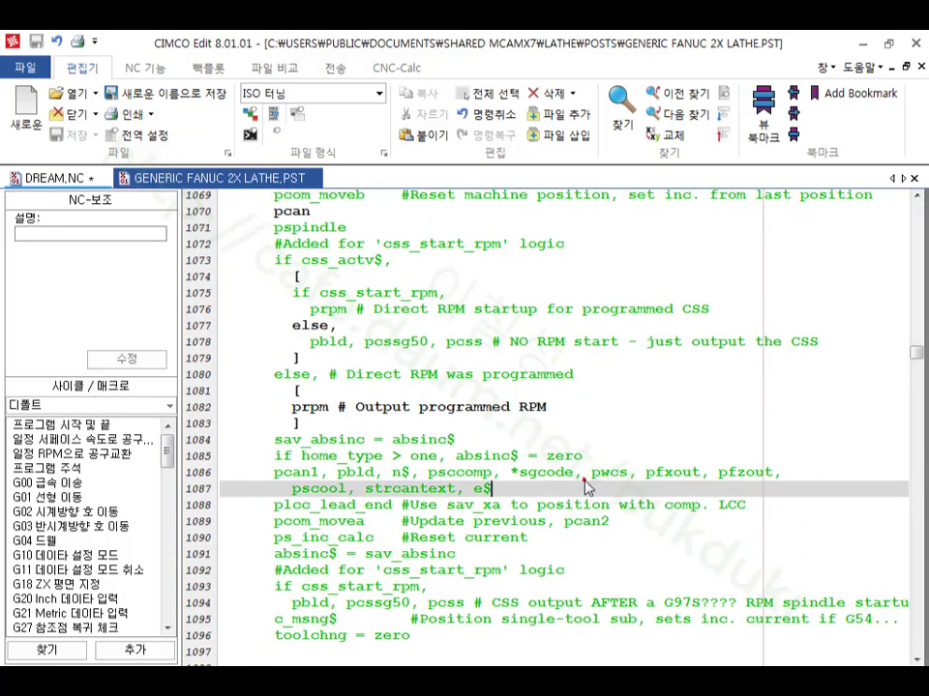
click(583, 474)
drag(589, 473, 633, 474)
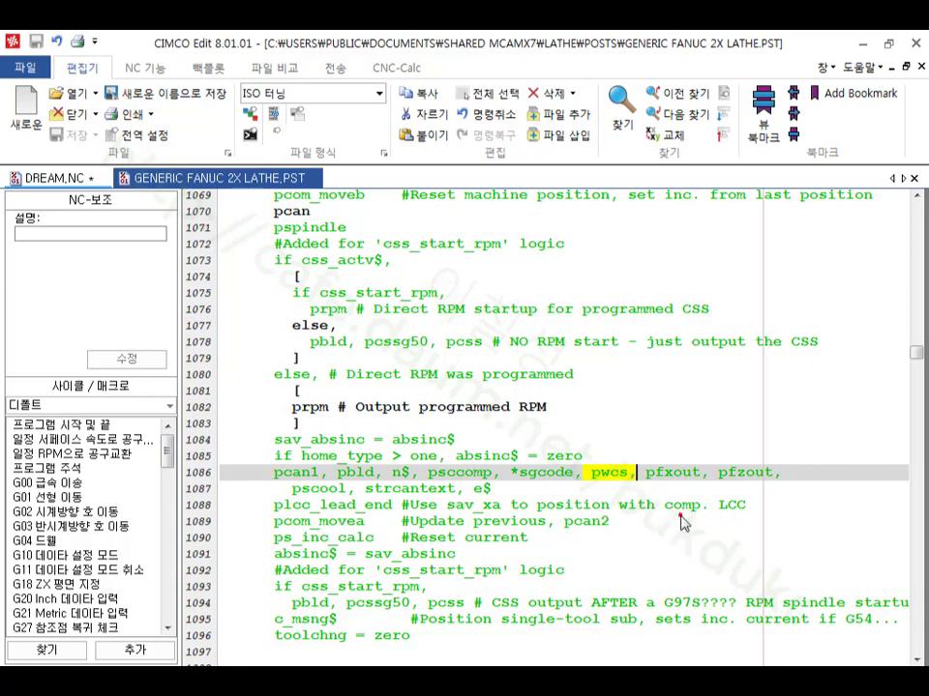
scroll(682, 522, down, 1)
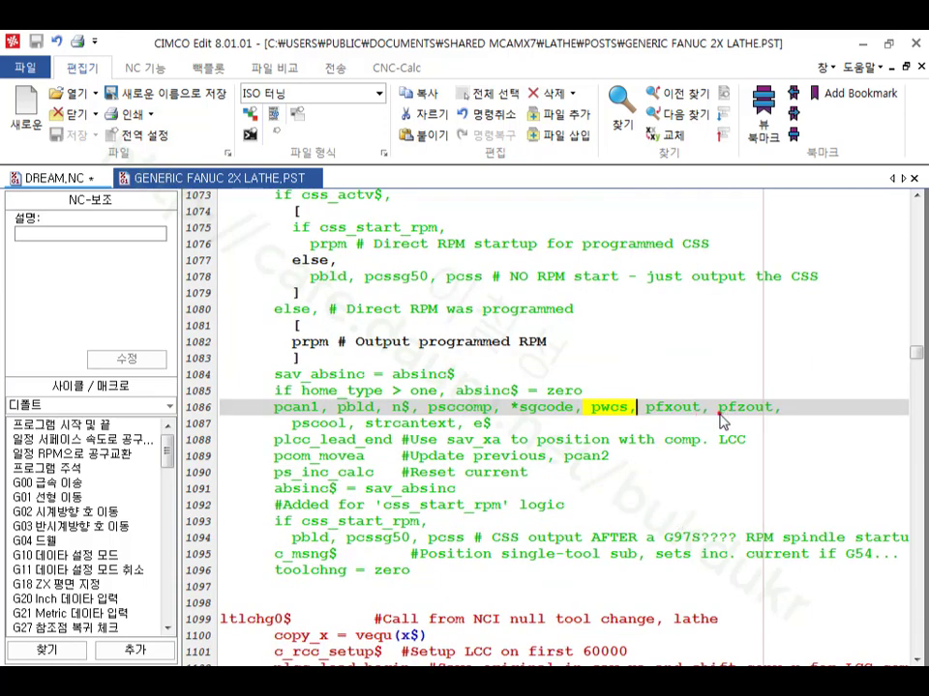
Replace pwcs with the literal "G54" in the pcan1 output line of the ltlchg$ block.
click(628, 412)
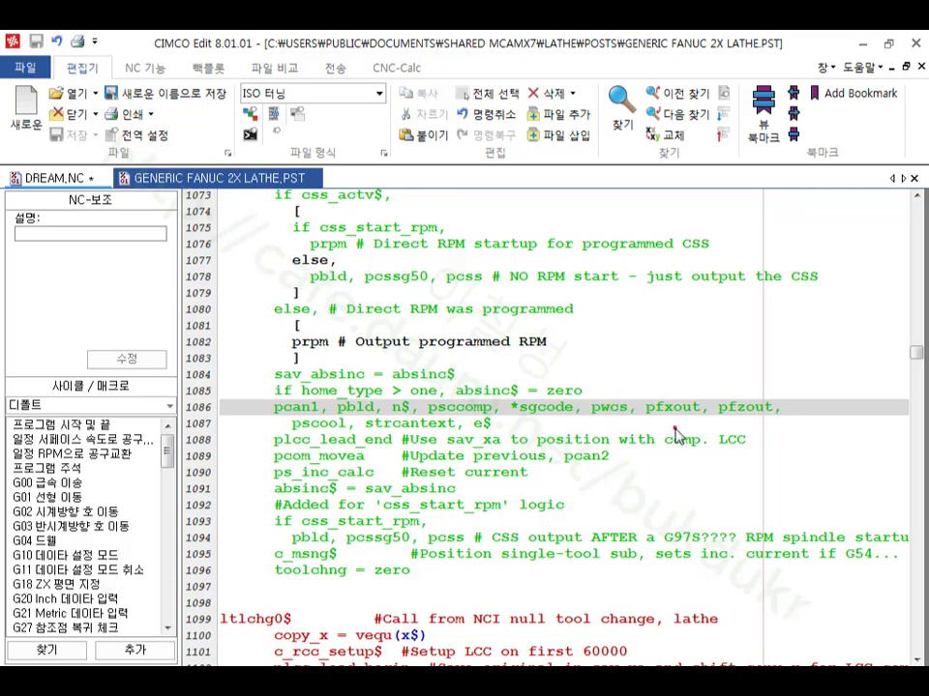
key(BackSpace)
key(BackSpace)
key(BackSpace)
key(BackSpace)
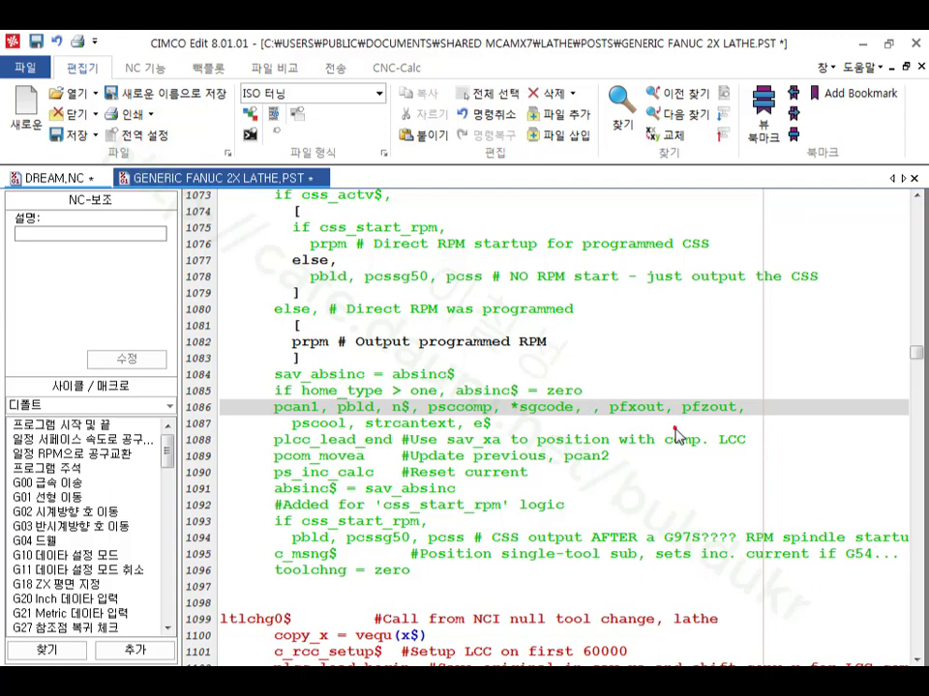
text("")
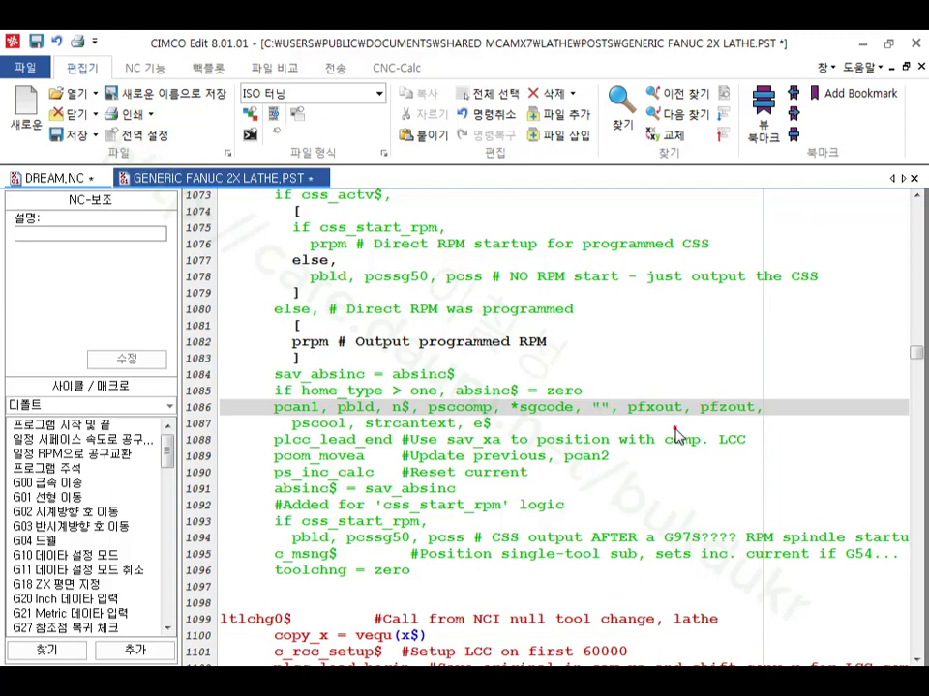
text(G54)
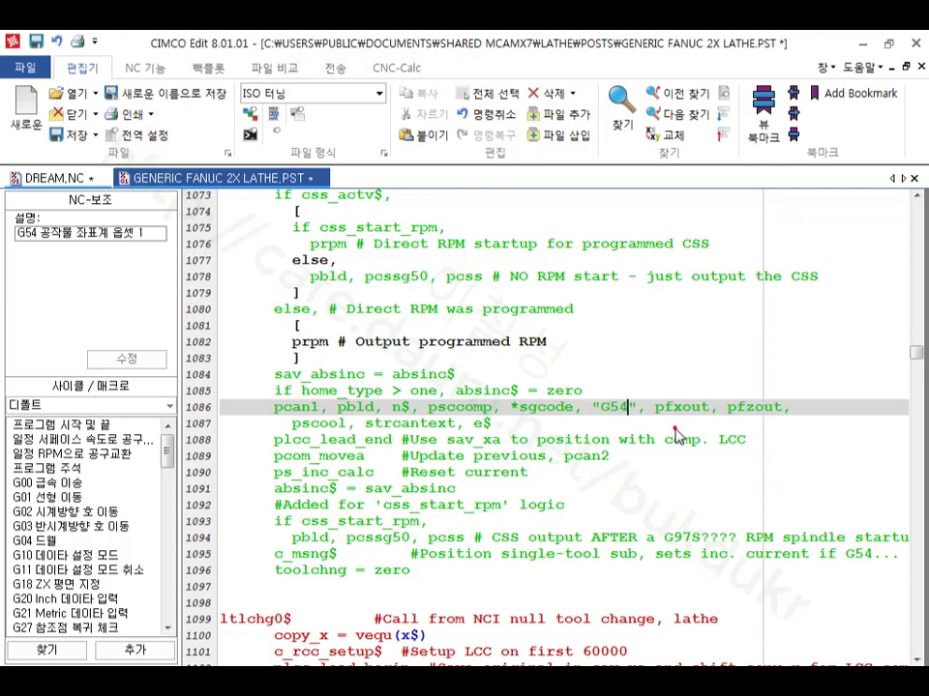
key(Up)
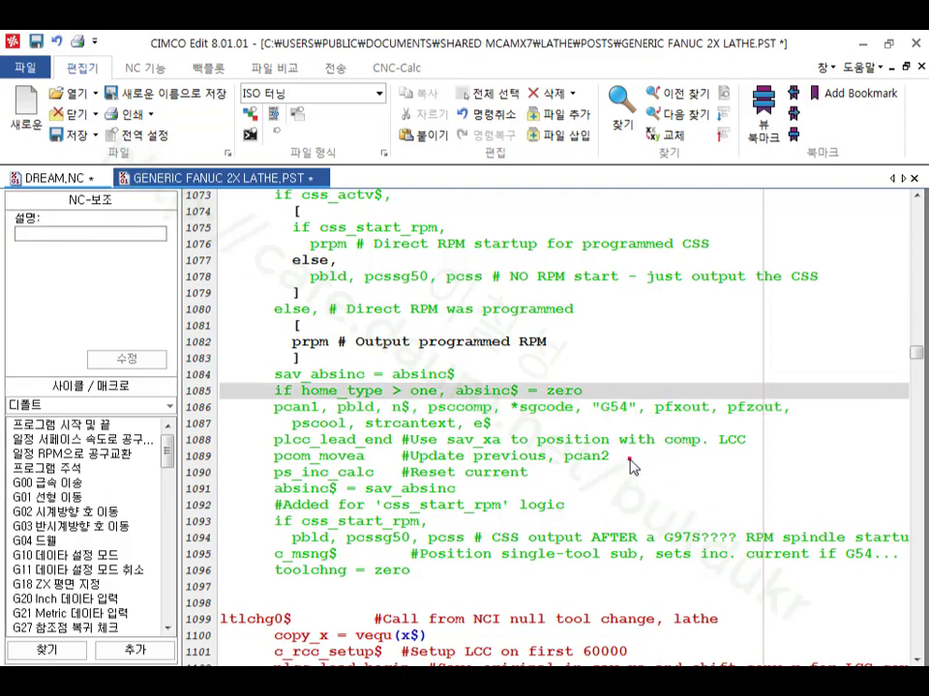
Replace pwcs with "G54" in the psgcode output line of the ltlchg0$ null toolchange block and save the post.
scroll(628, 467, down, 5)
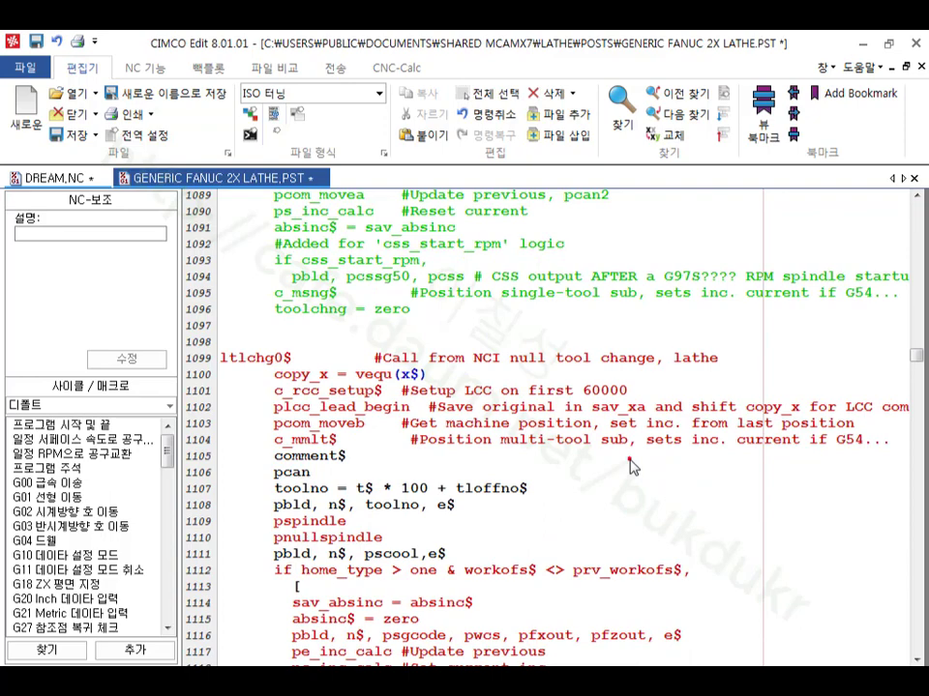
scroll(629, 467, down, 1)
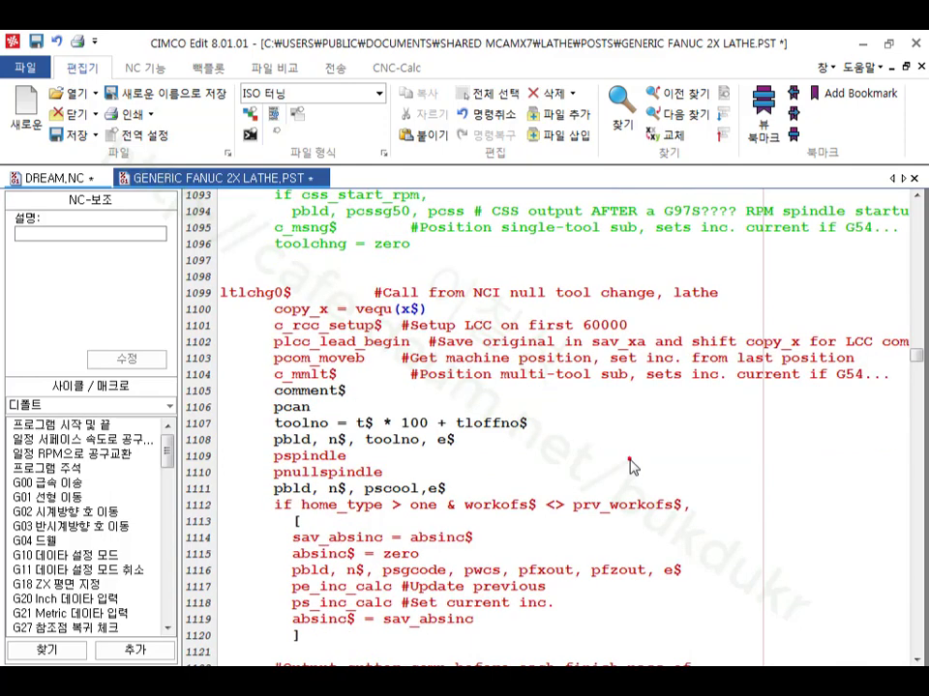
scroll(628, 467, down, 1)
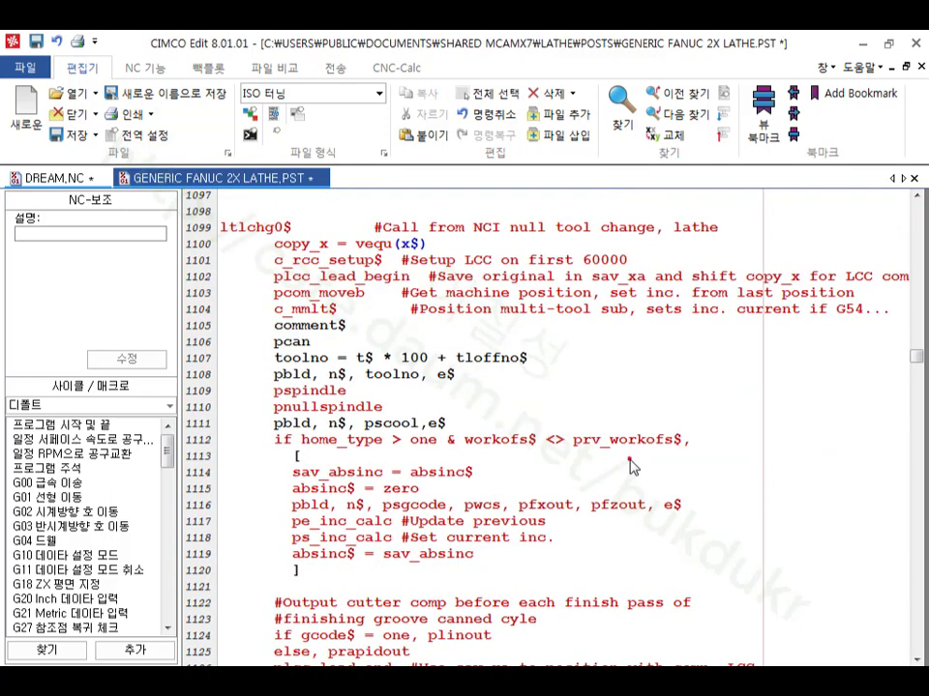
click(501, 505)
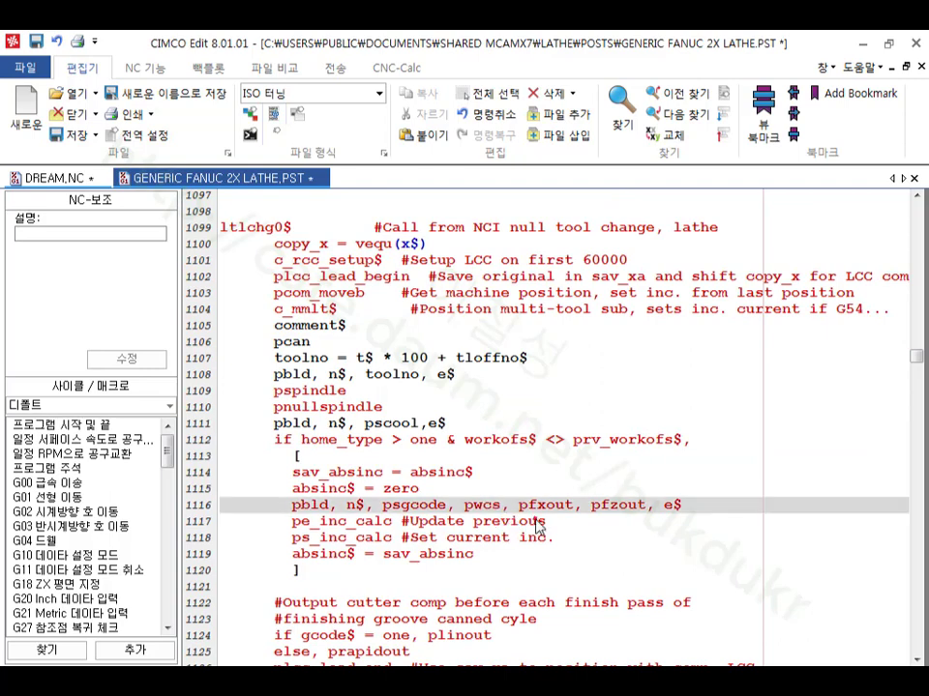
key(BackSpace)
key(BackSpace)
key(BackSpace)
key(BackSpace)
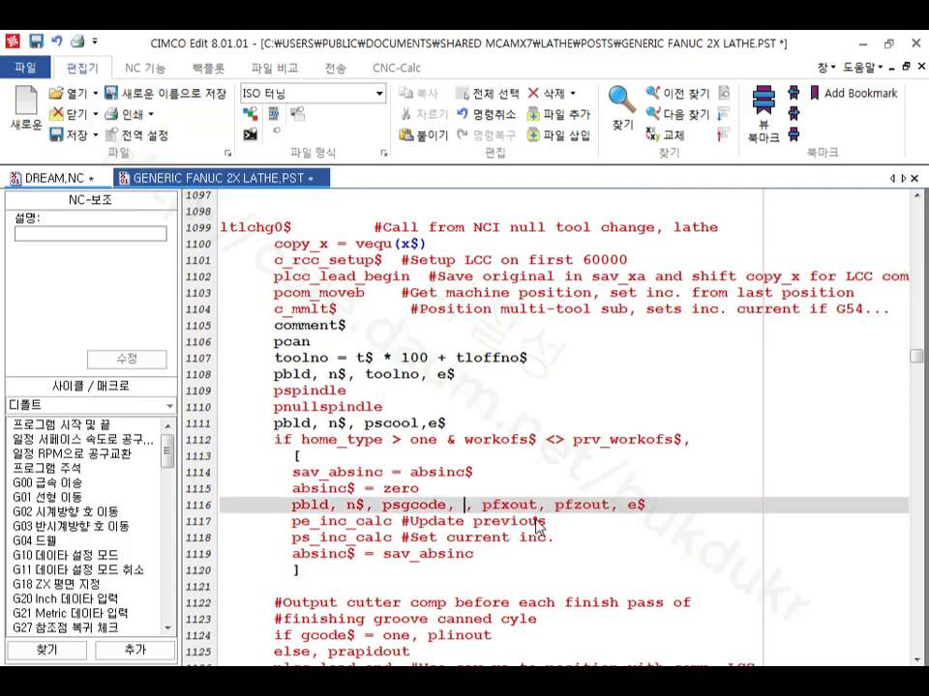
text("")
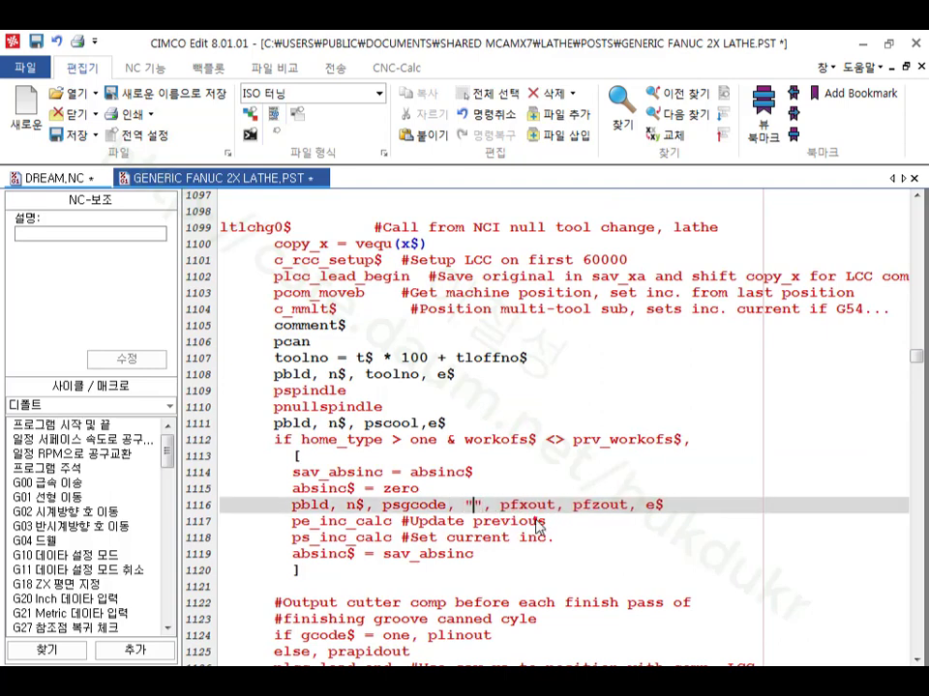
text(G54)
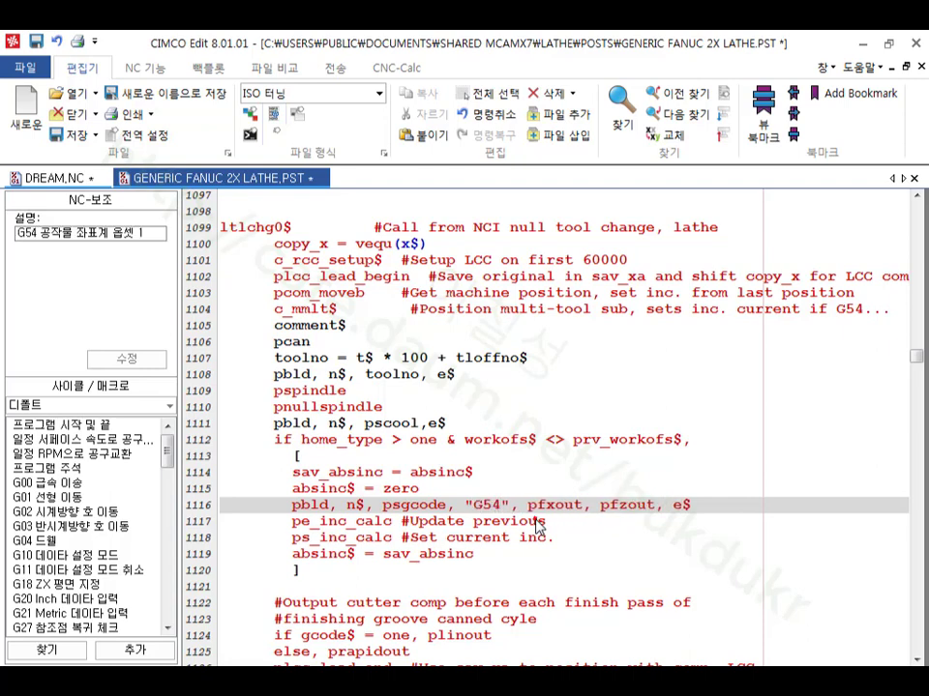
click(72, 134)
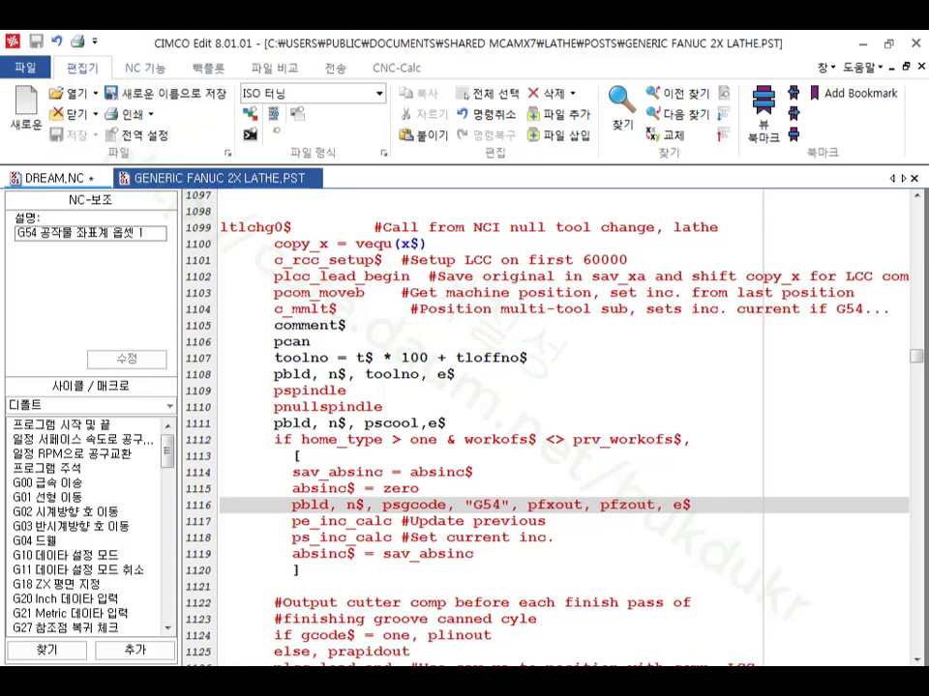
Switch to Mastercam, post all operations of Machine Group-2 again, overwriting the NC file, and reload DREAM.NC in CIMCO Edit.
key(alt+Tab)
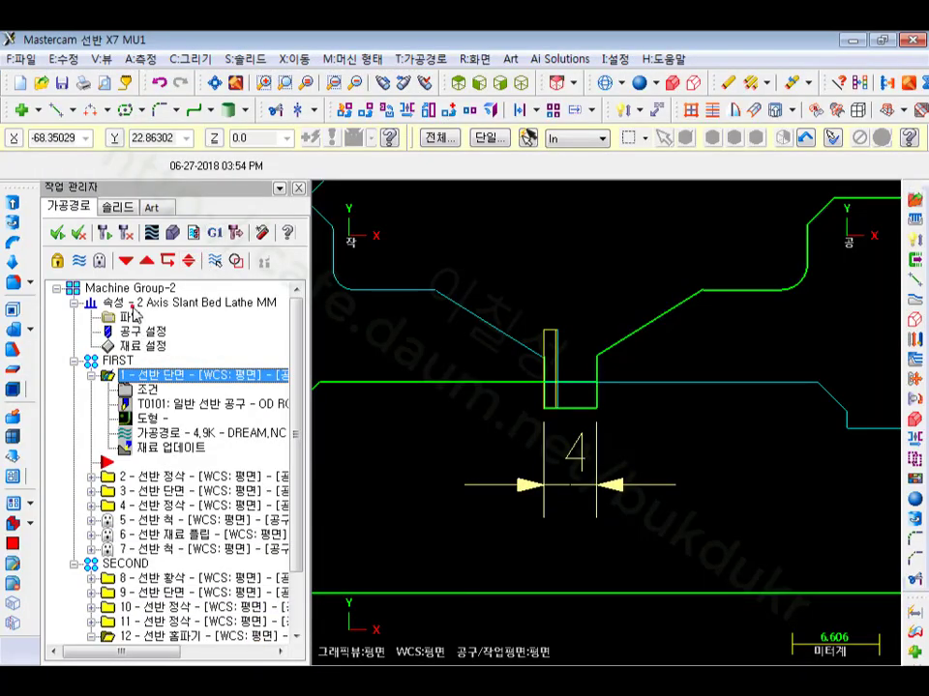
click(132, 288)
click(215, 232)
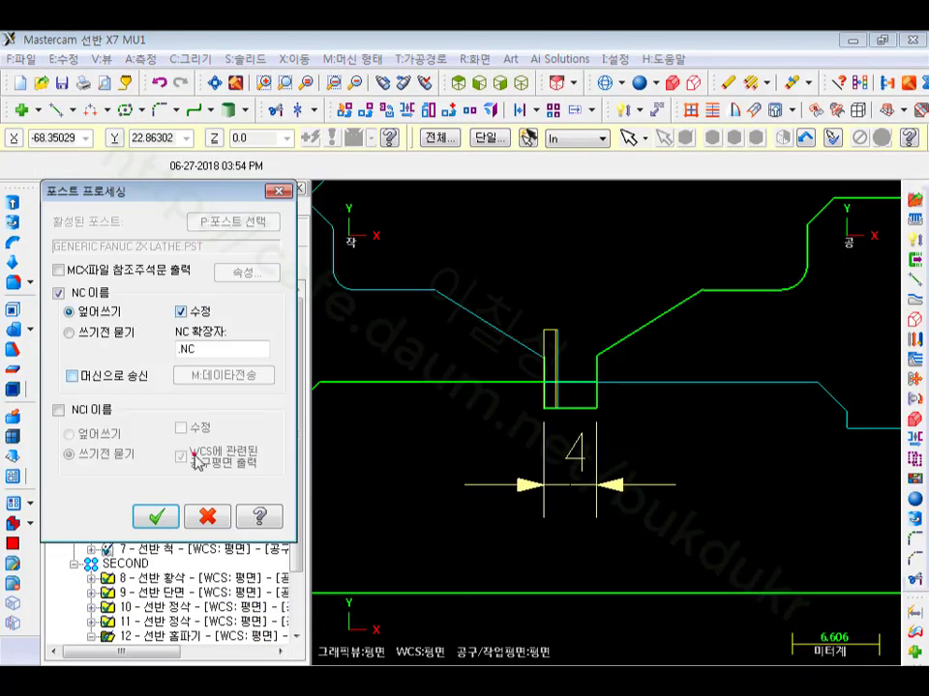
click(156, 518)
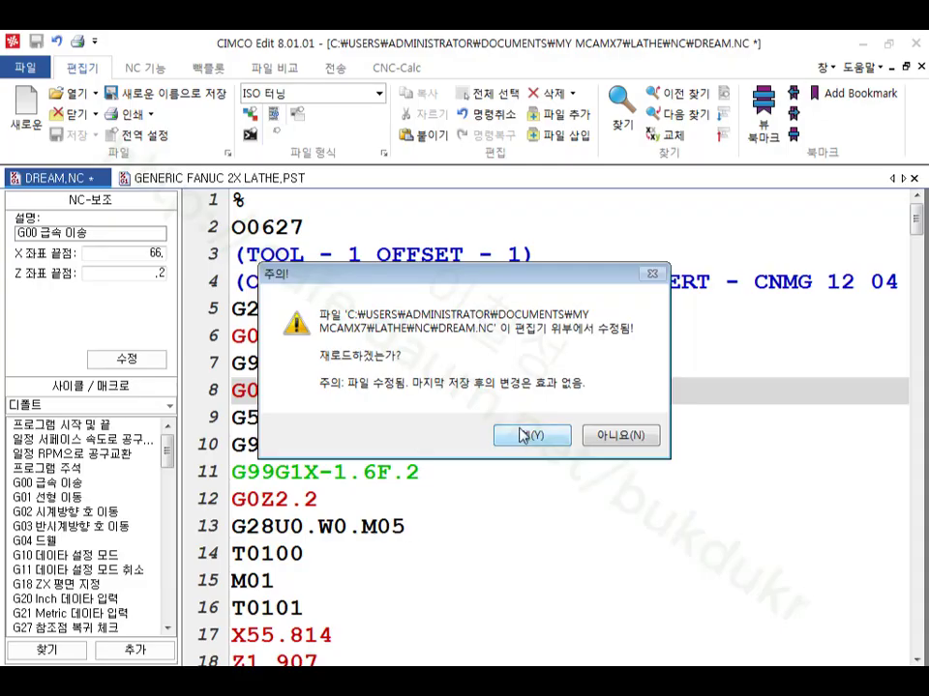
click(522, 436)
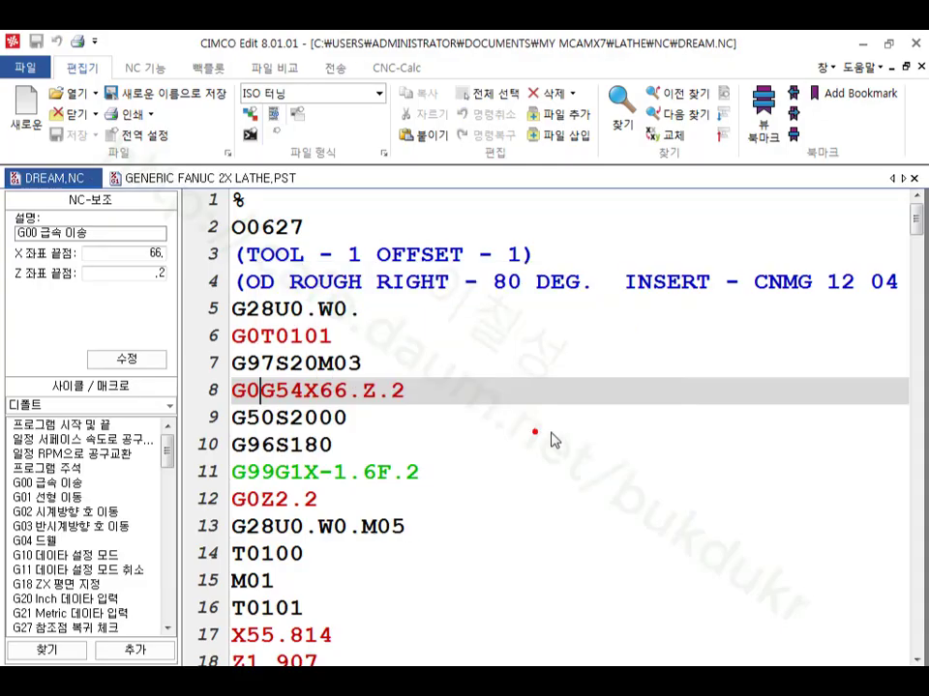
Check the reposted DREAM.NC for G54 in the G0 approach line after each tool 1 and tool 3 change.
click(719, 336)
click(304, 391)
double_click(300, 391)
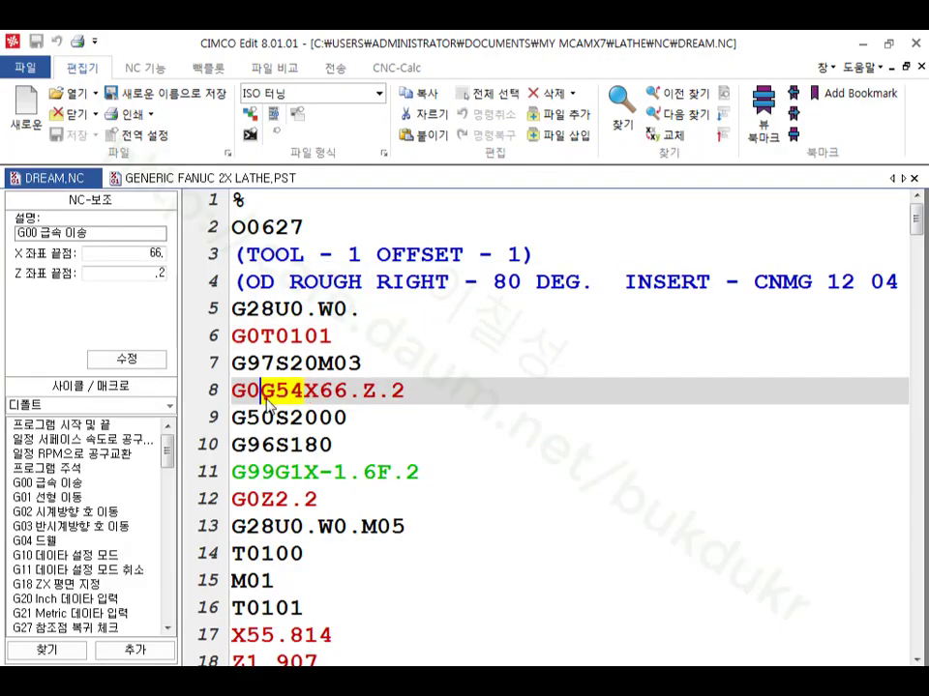
scroll(558, 477, down, 7)
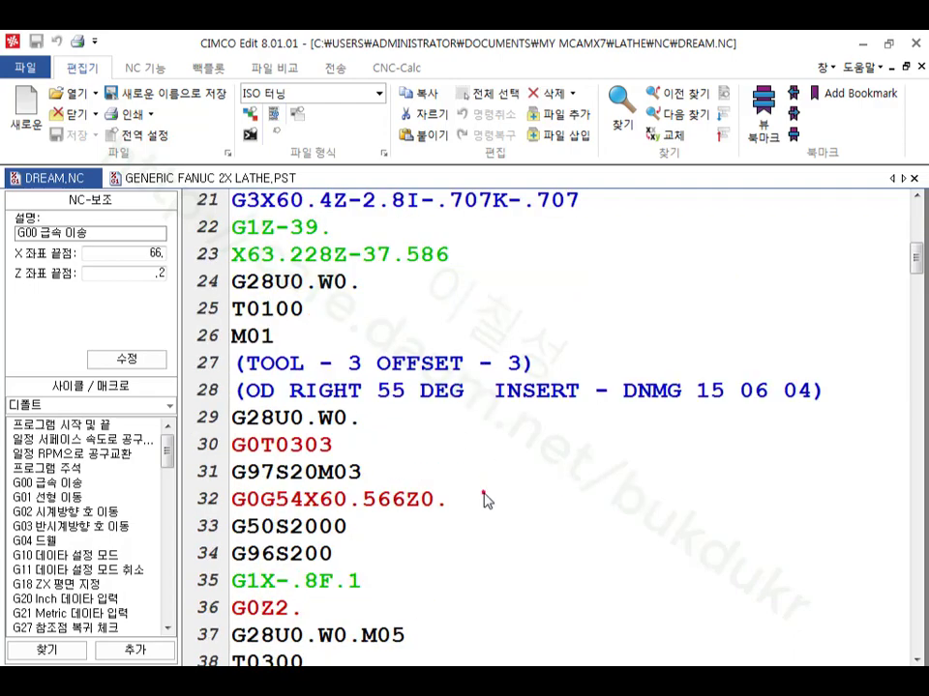
double_click(290, 500)
scroll(604, 491, down, 8)
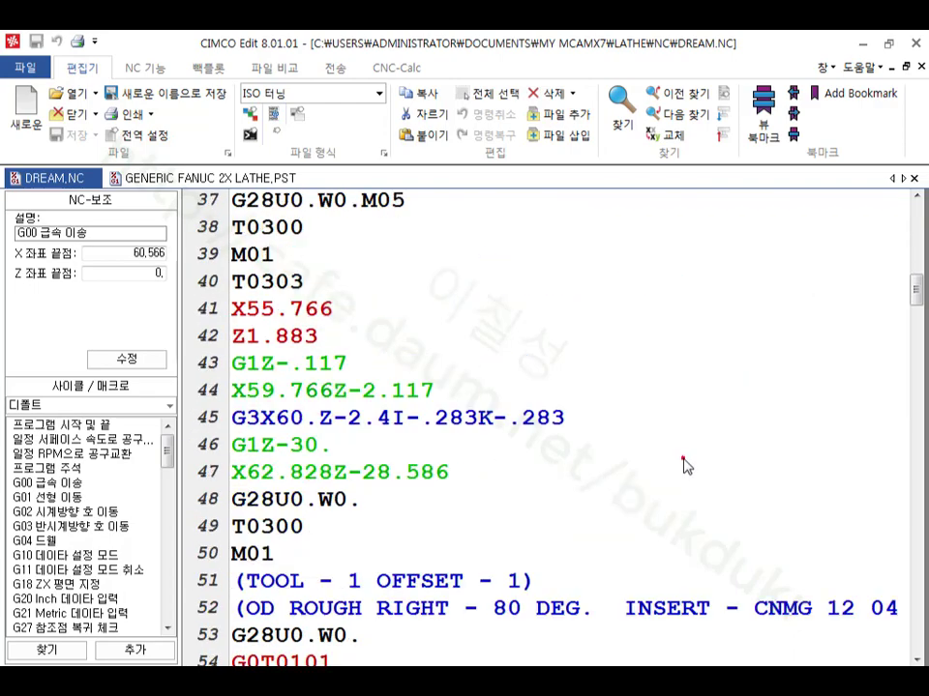
scroll(683, 466, down, 3)
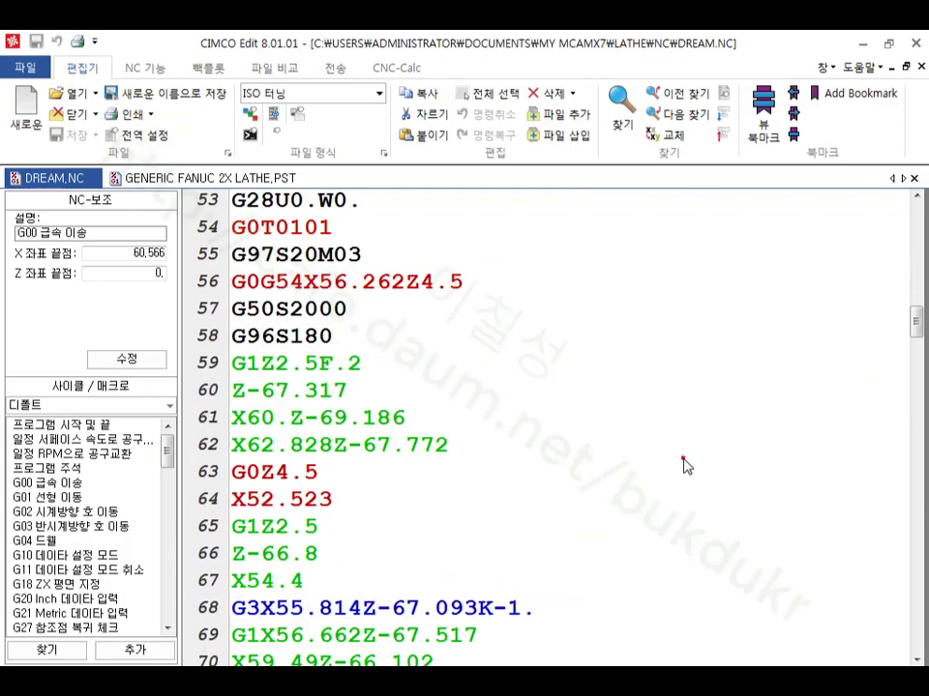
double_click(280, 281)
scroll(486, 388, down, 12)
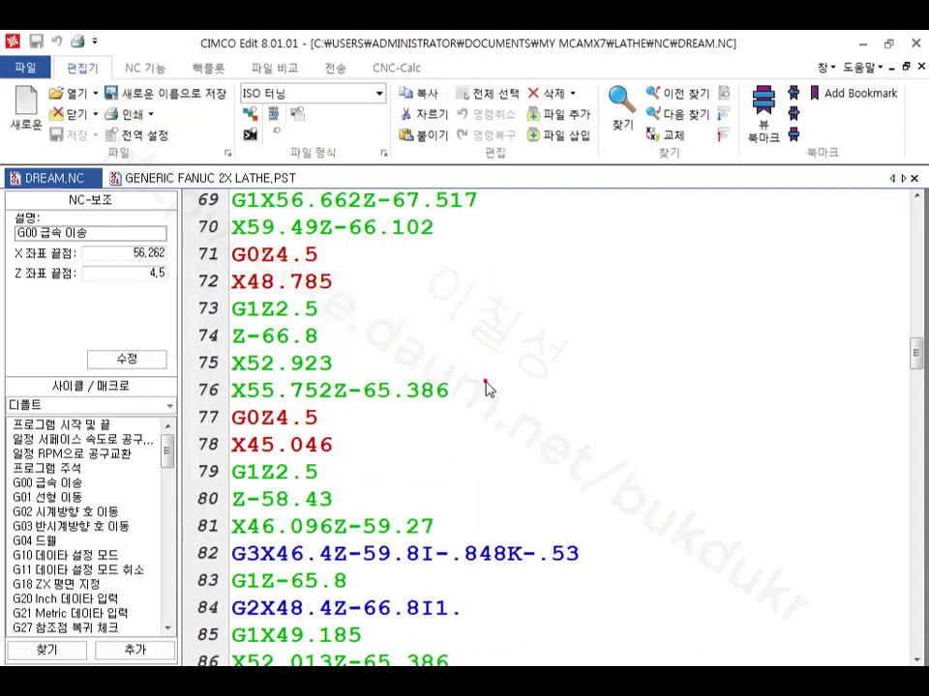
scroll(486, 387, down, 20)
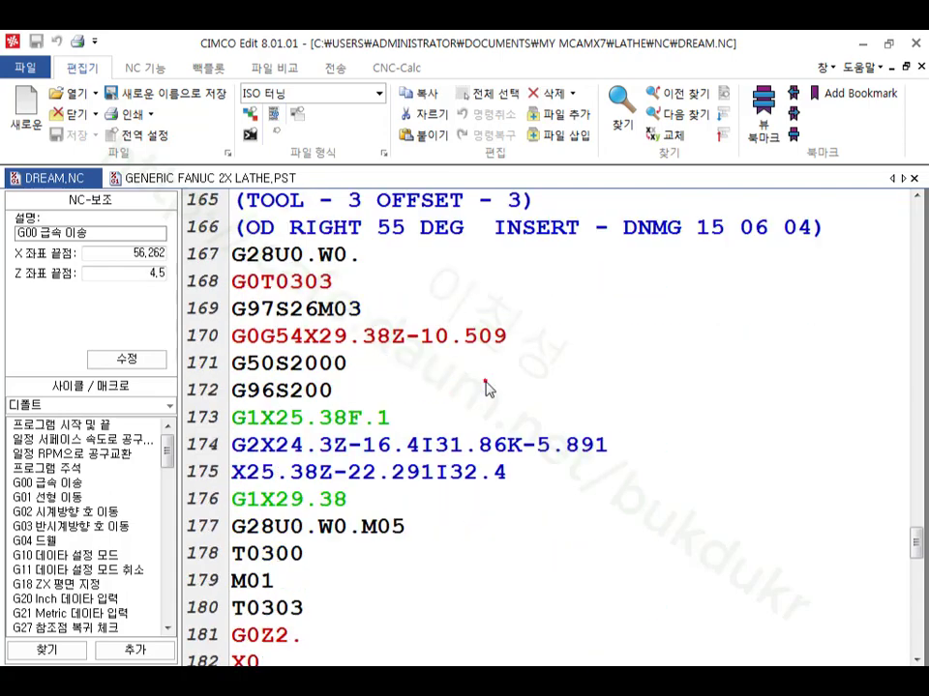
drag(259, 336, 303, 336)
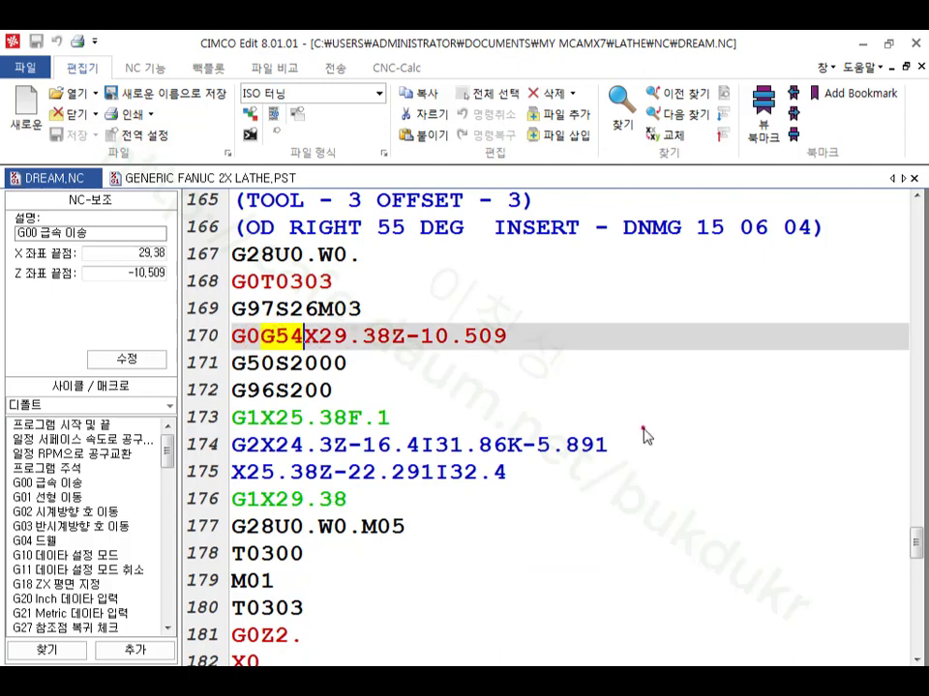
Review the second tool 3 section line by line, from G0T0303 through the G54 approach, G50 and G96 speed lines to G0Z2.
double_click(331, 282)
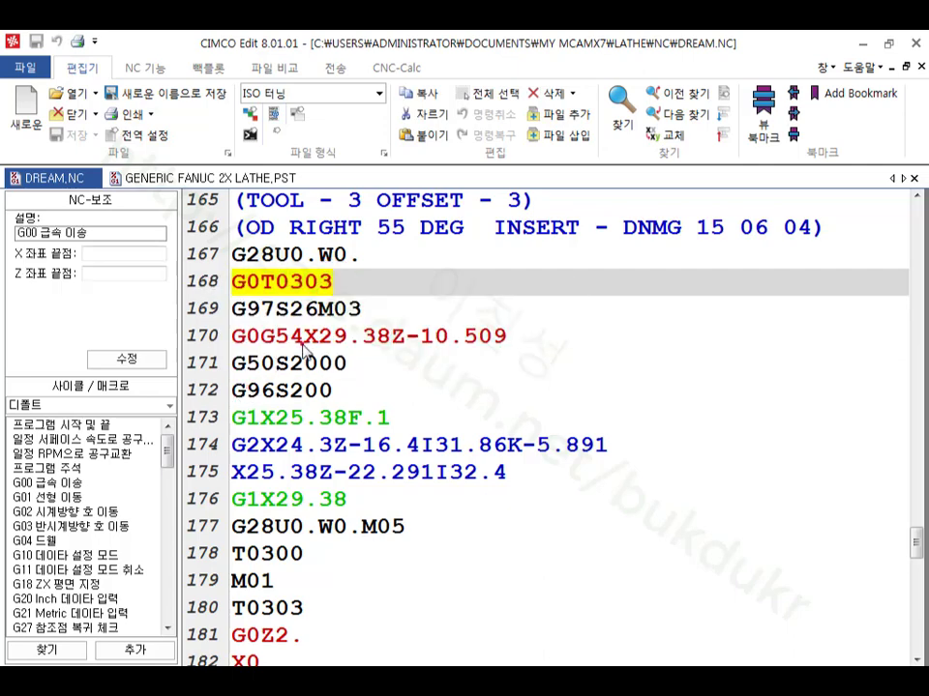
click(363, 311)
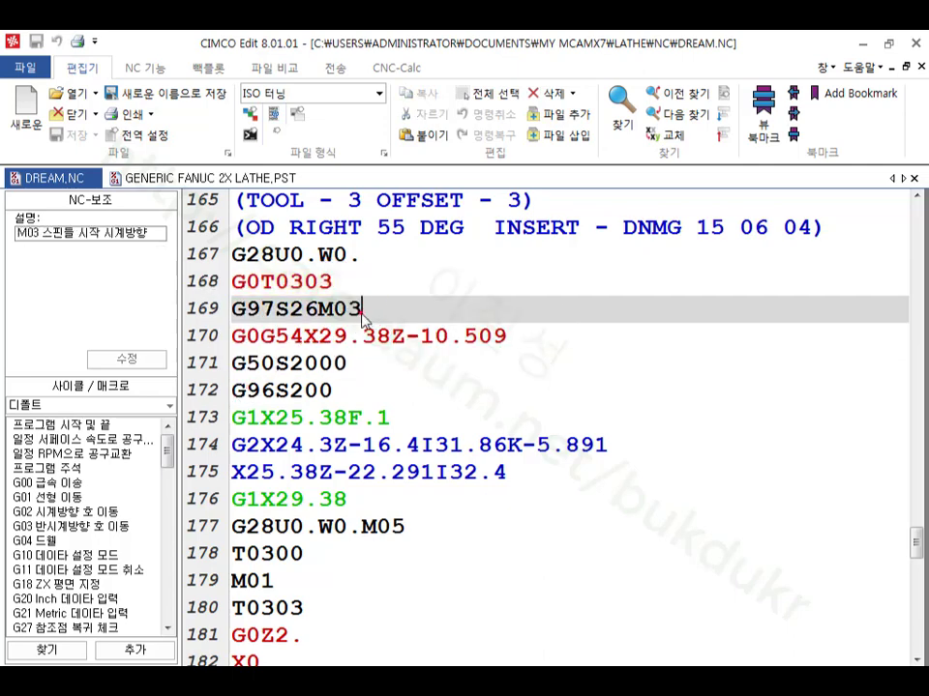
double_click(261, 338)
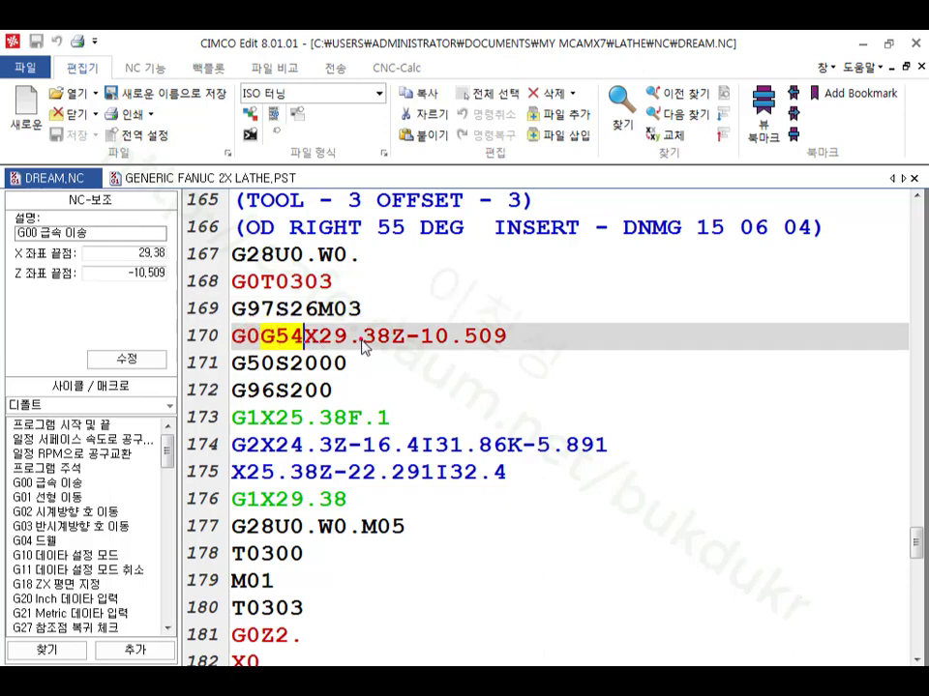
drag(401, 345, 508, 338)
click(369, 374)
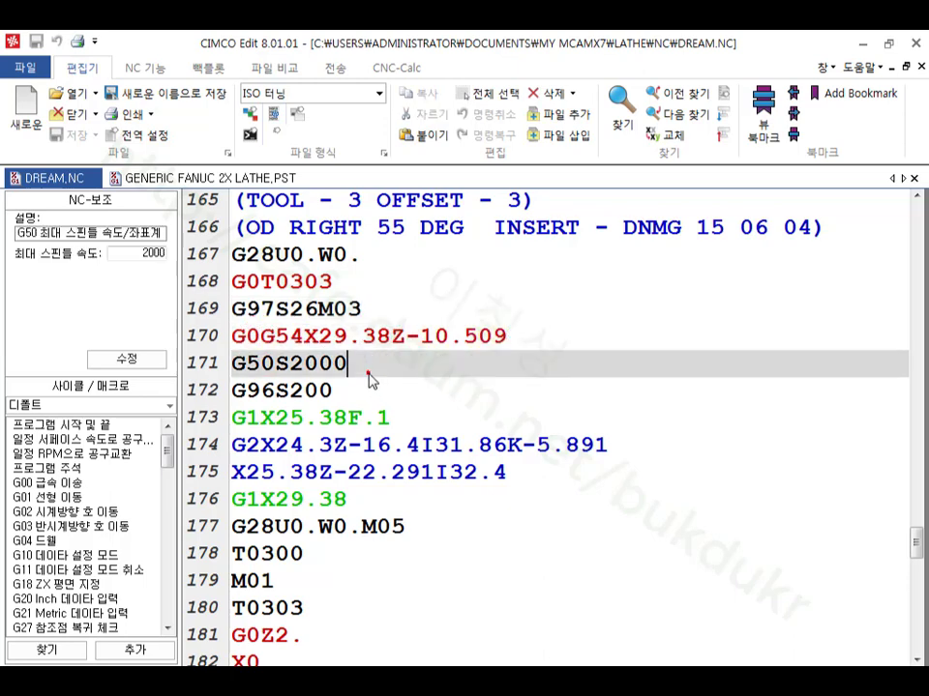
click(354, 394)
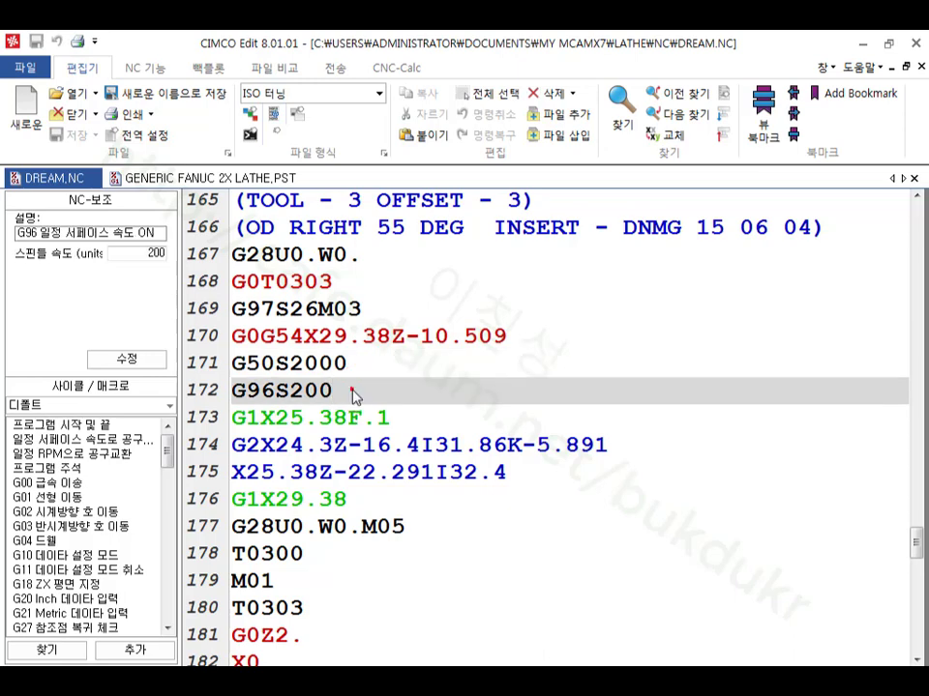
click(366, 363)
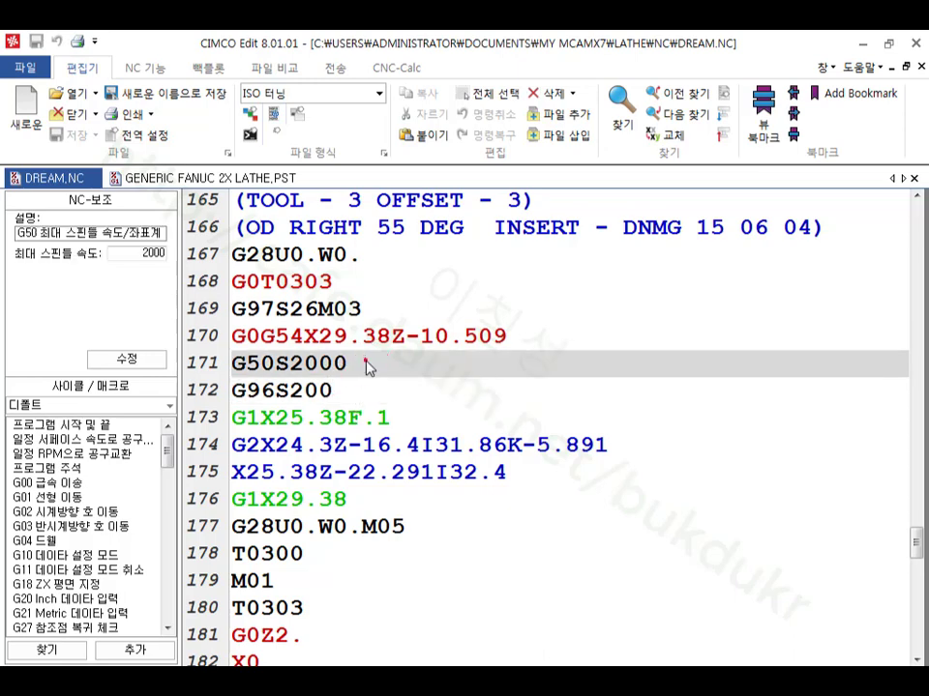
click(340, 392)
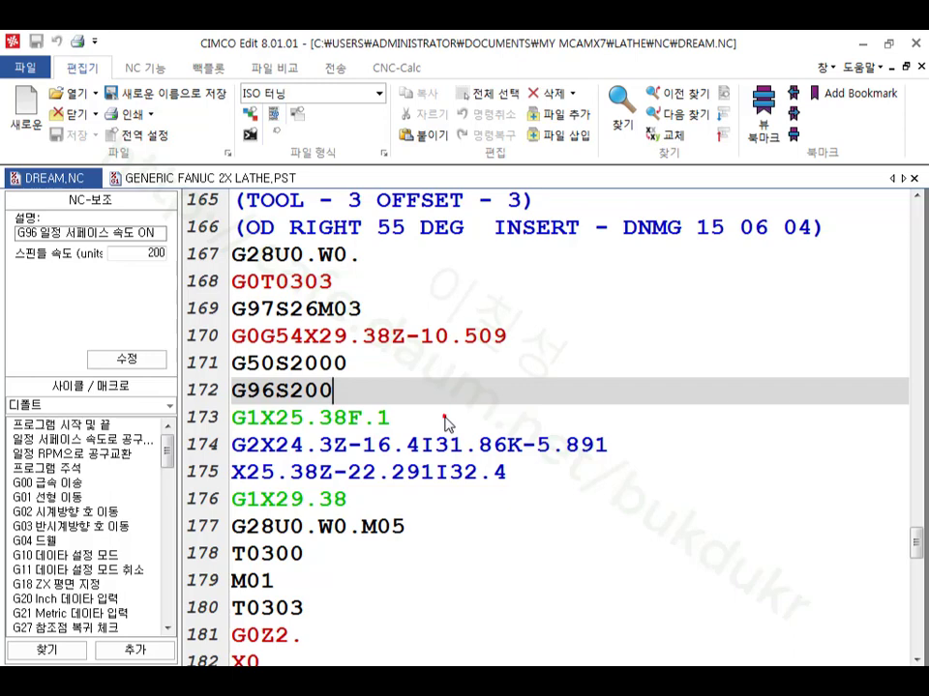
click(276, 417)
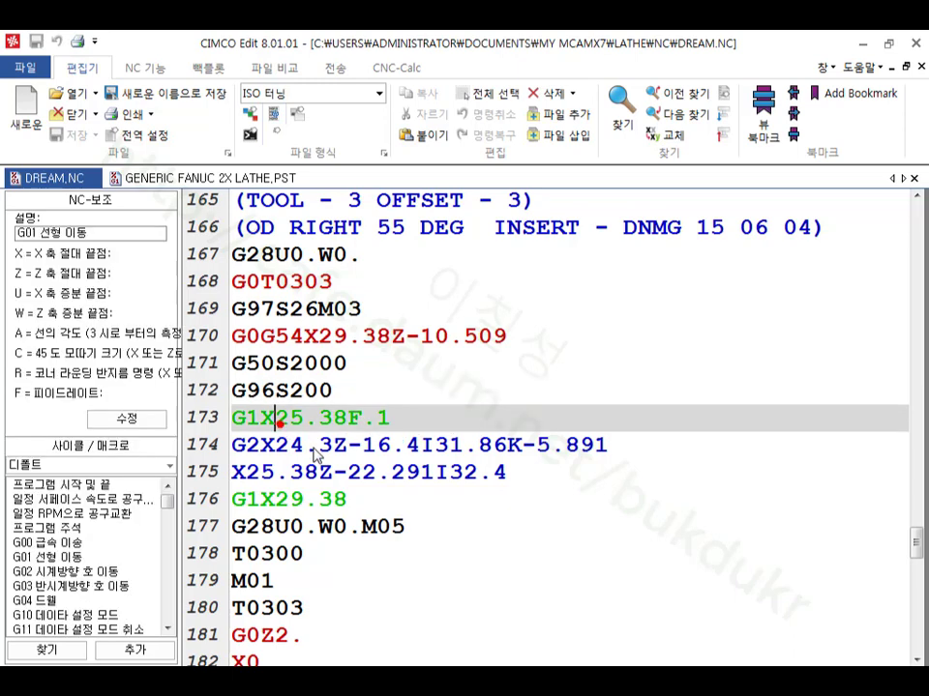
click(306, 444)
click(348, 580)
click(389, 635)
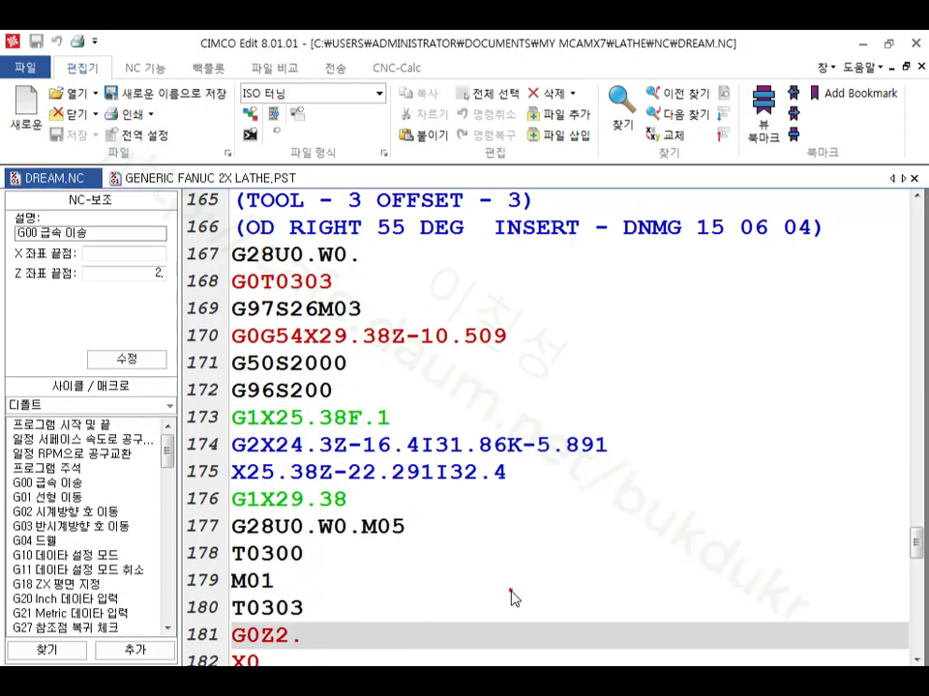
Examine the null tool change between the tool 3 operations, covering the G28 return, T0300, M01, T0303 and the rapid moves that follow.
scroll(511, 597, down, 3)
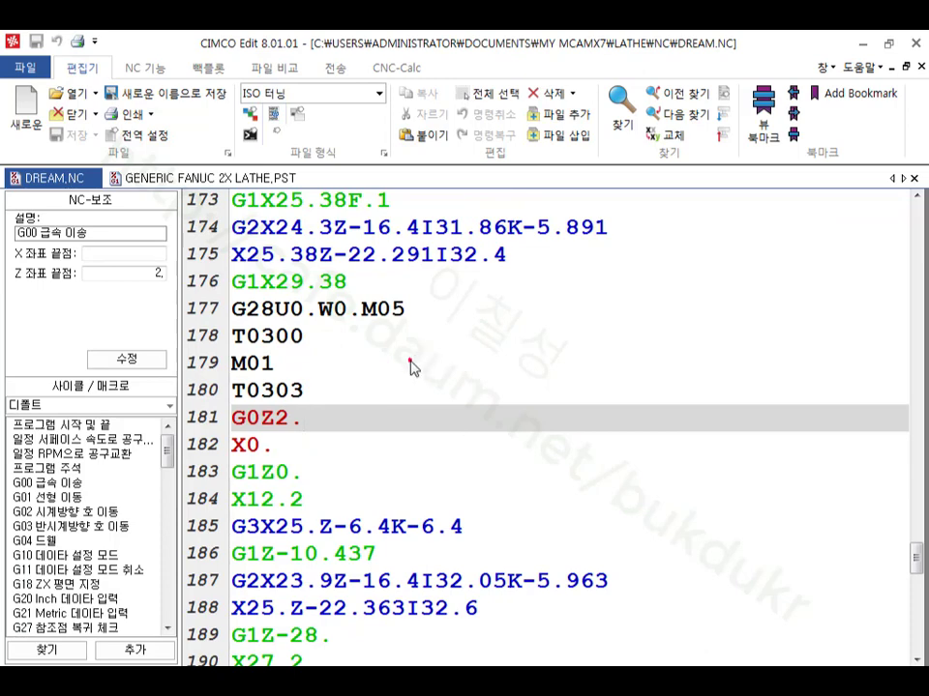
click(382, 346)
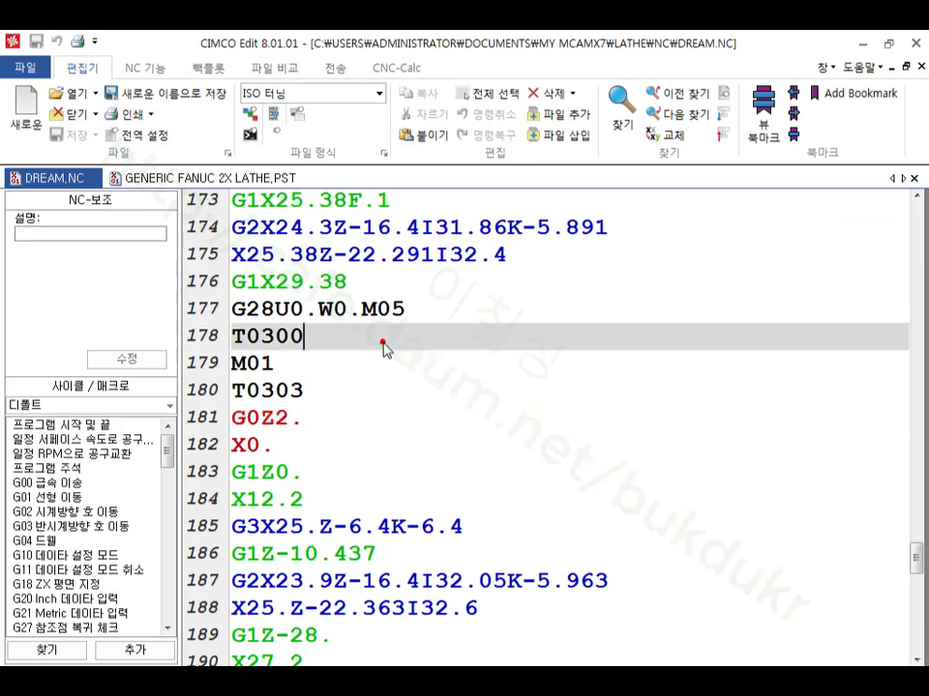
click(307, 362)
click(342, 393)
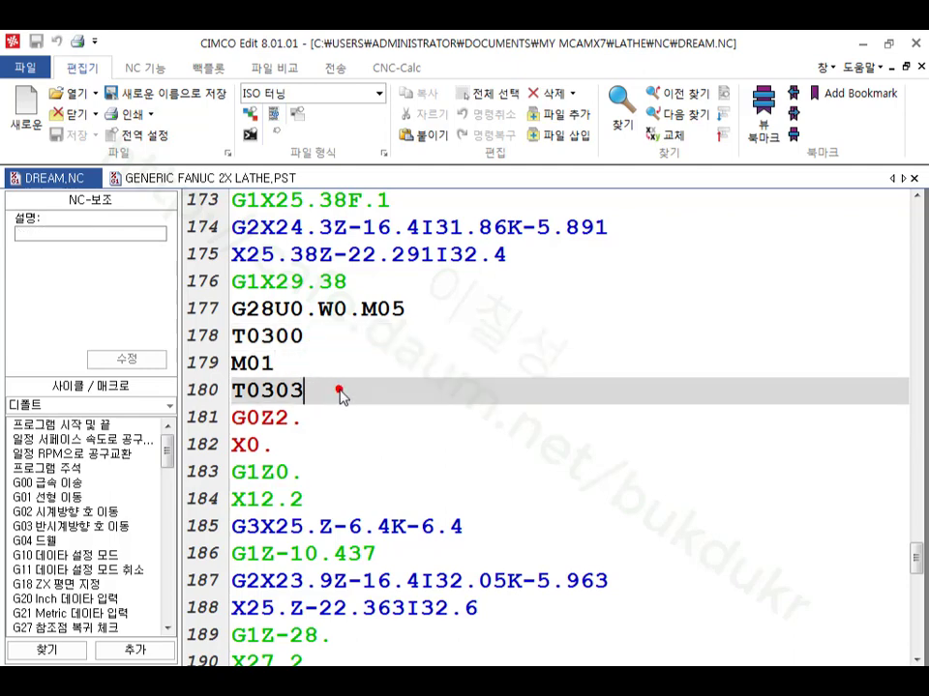
click(331, 419)
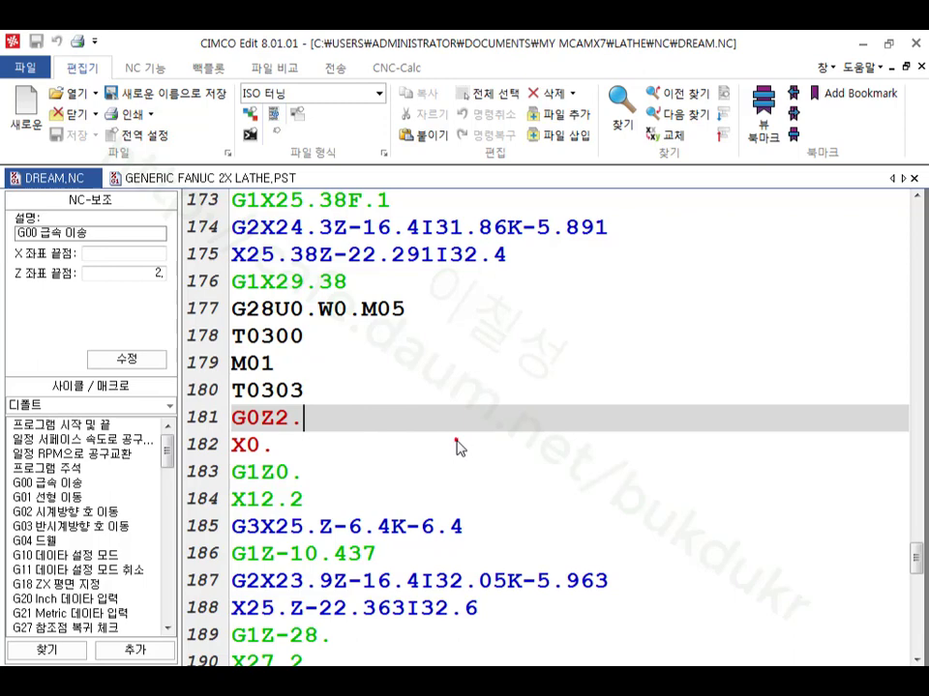
click(305, 445)
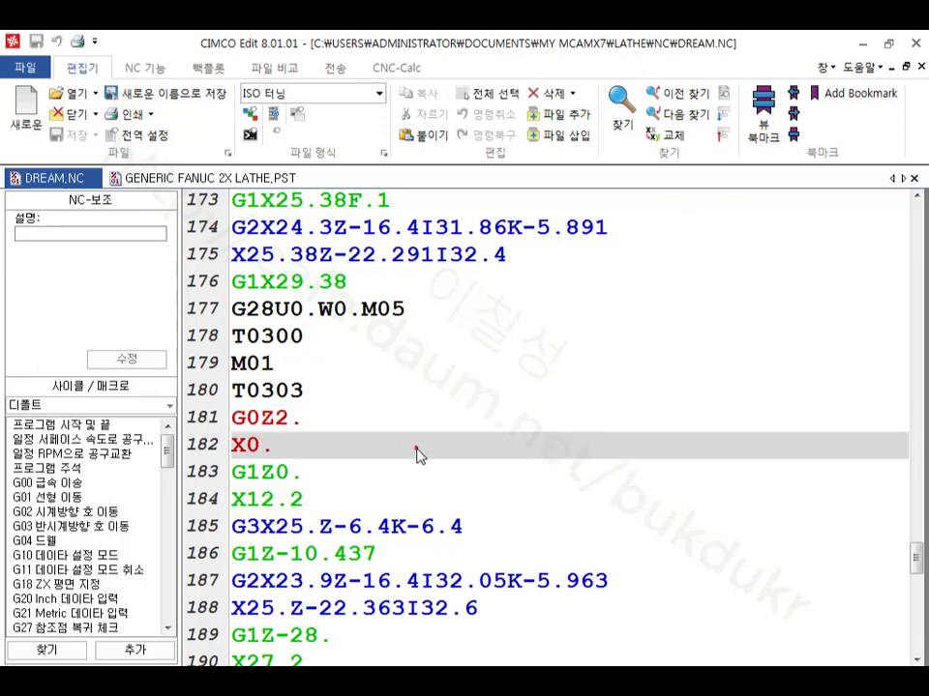
click(403, 423)
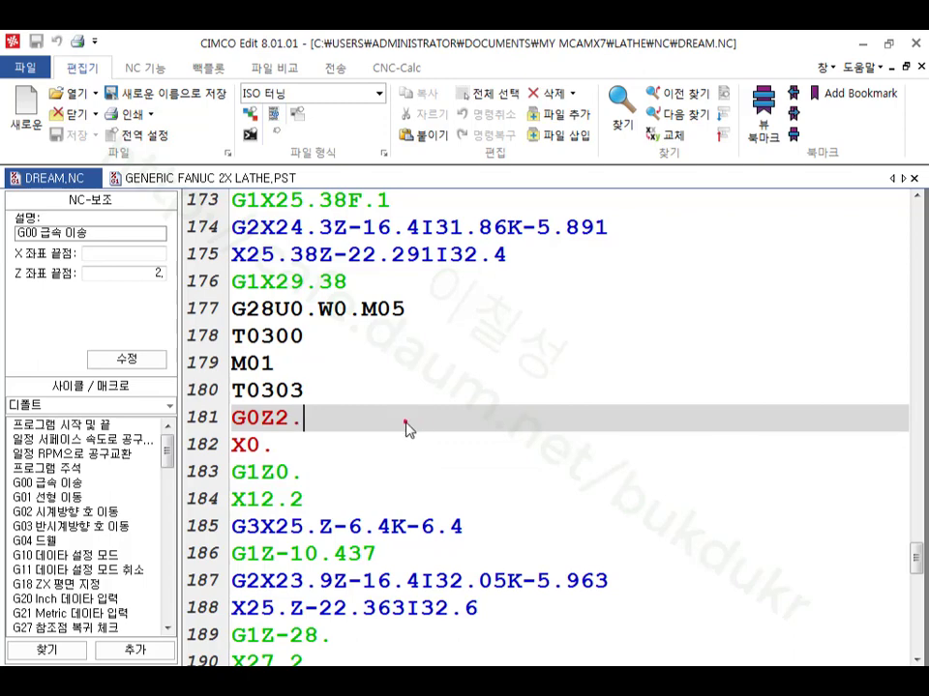
scroll(405, 427, down, 3)
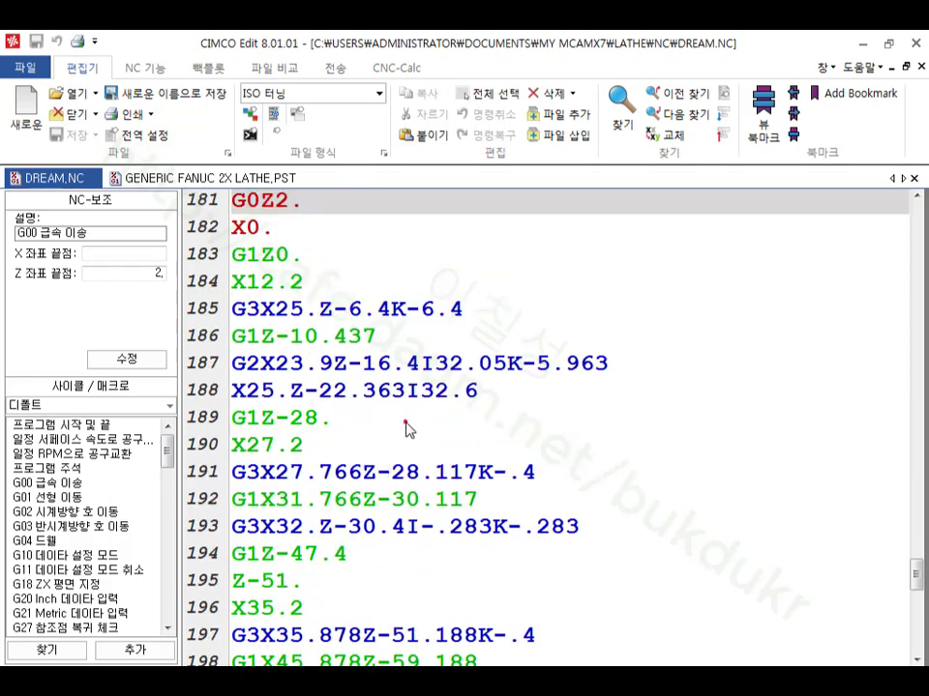
scroll(405, 427, up, 3)
click(410, 307)
scroll(410, 307, up, 4)
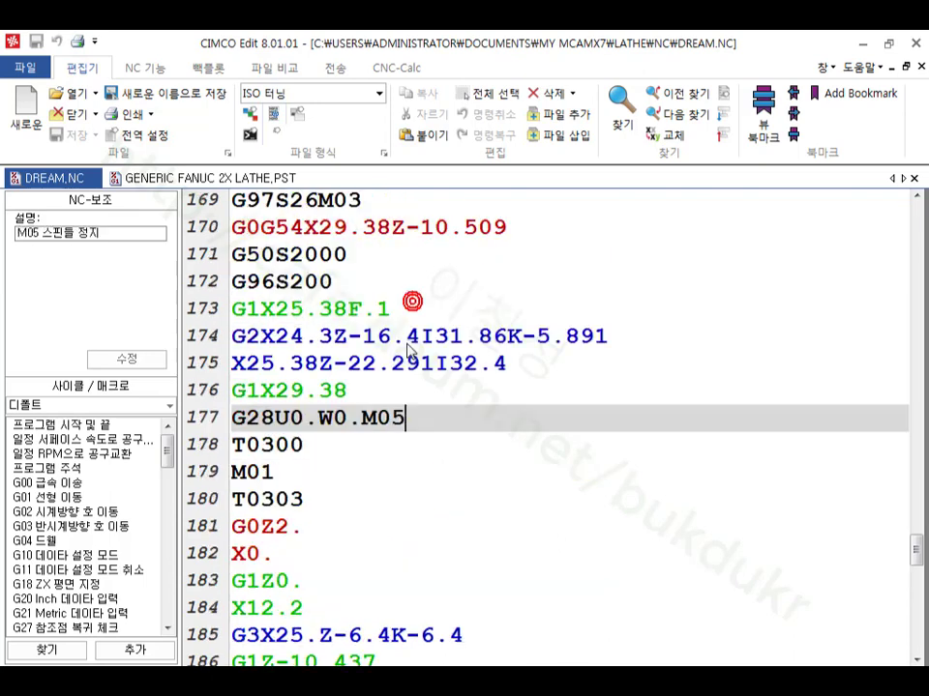
click(407, 383)
click(409, 384)
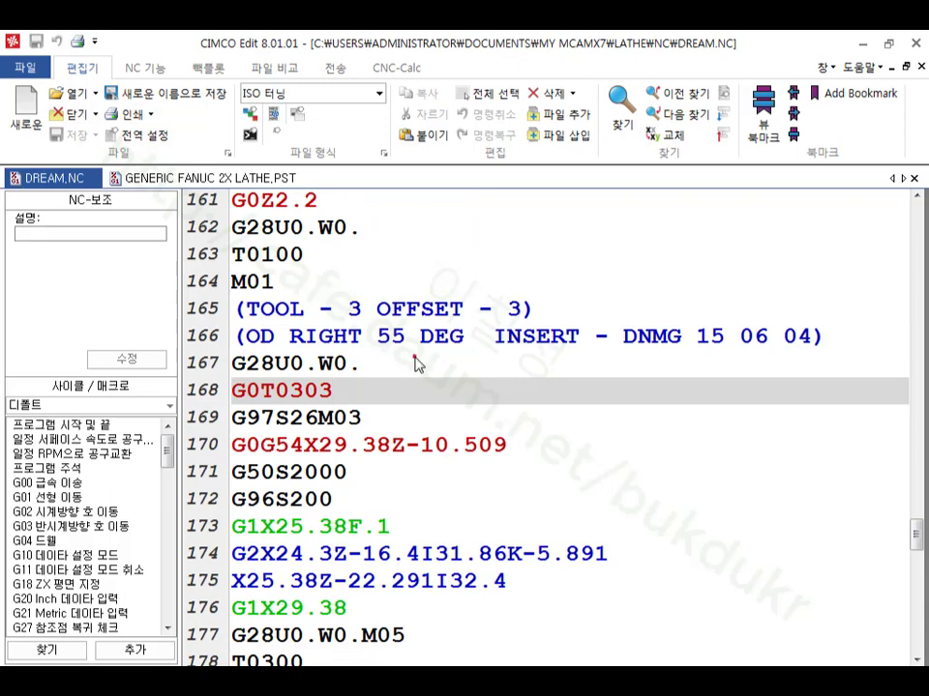
click(302, 315)
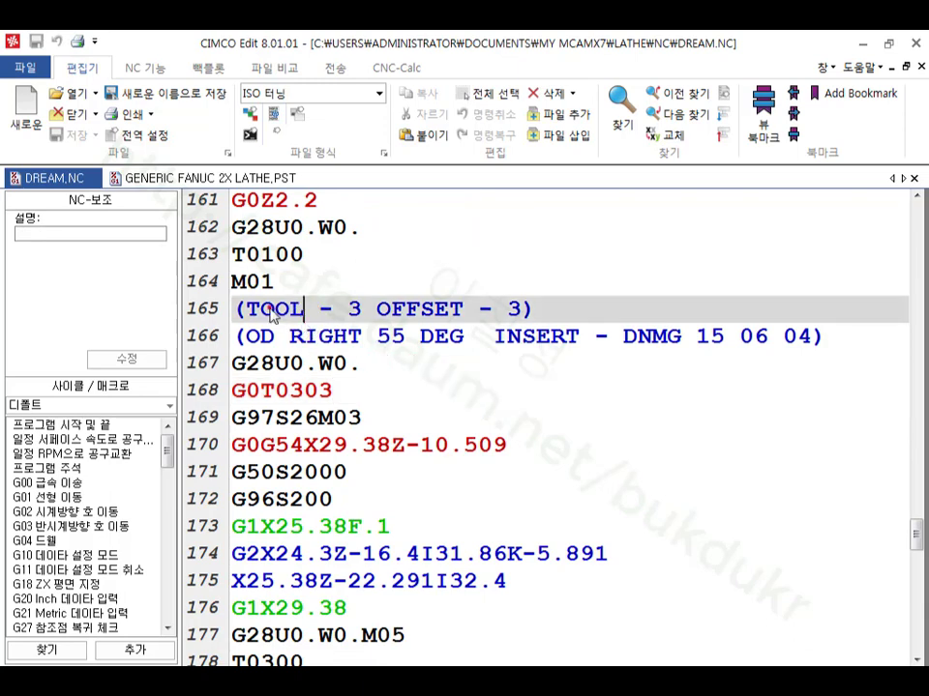
Open the backplot of DREAM.NC and trace the tool position at selected tool 1 and tool 3 lines, up to the G0Z2. retract.
click(203, 68)
click(24, 121)
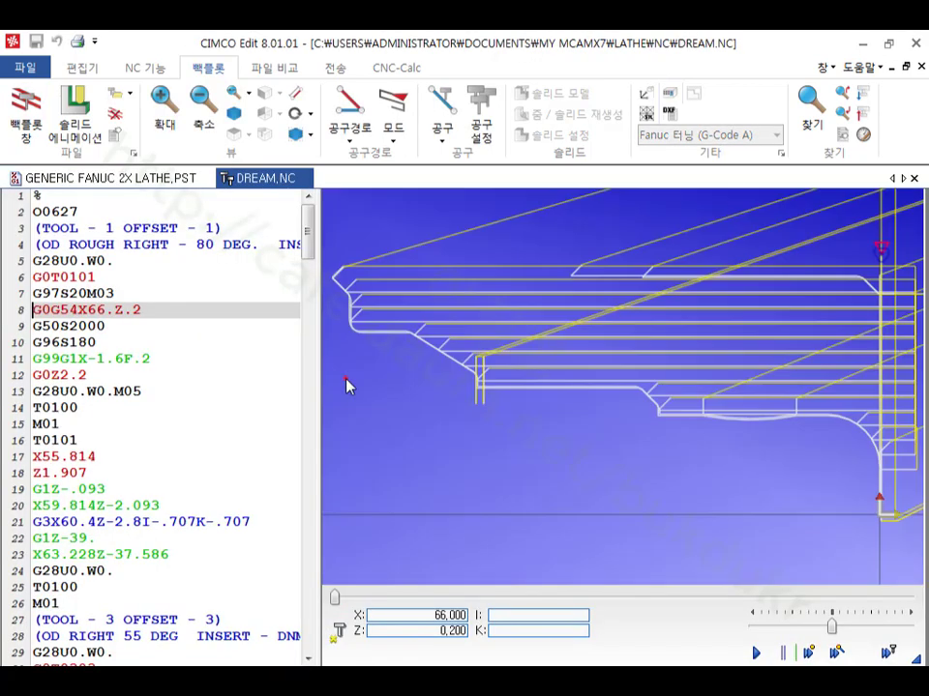
click(145, 340)
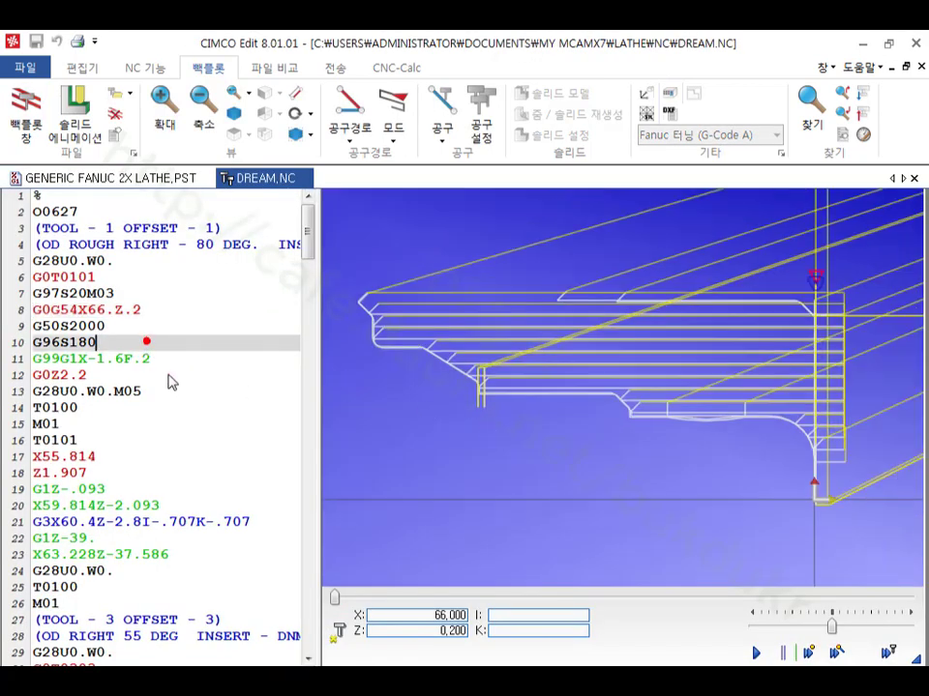
click(165, 438)
scroll(195, 462, down, 3)
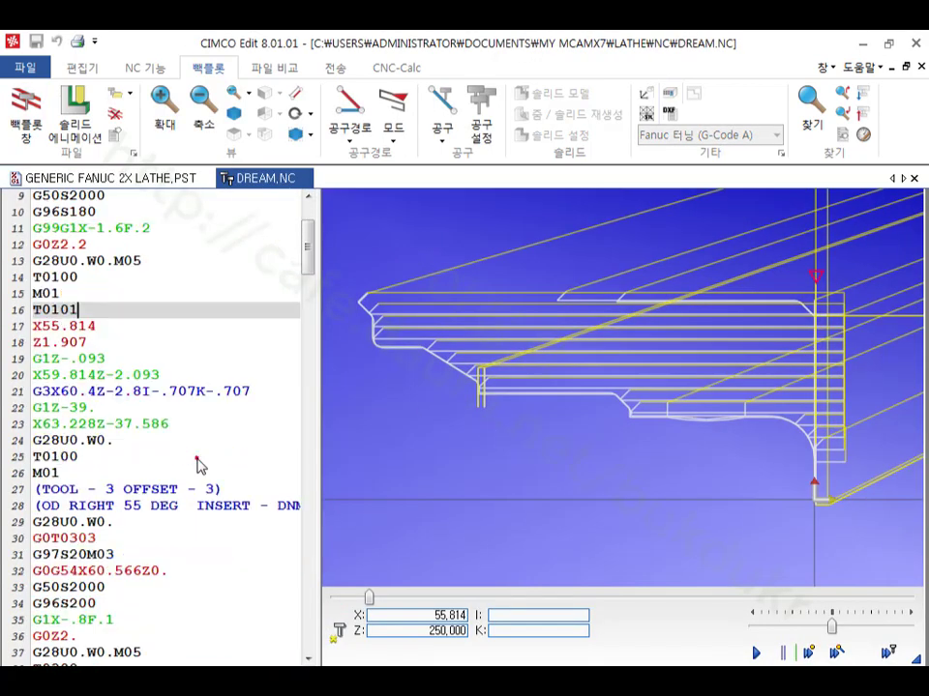
scroll(197, 462, down, 2)
click(145, 523)
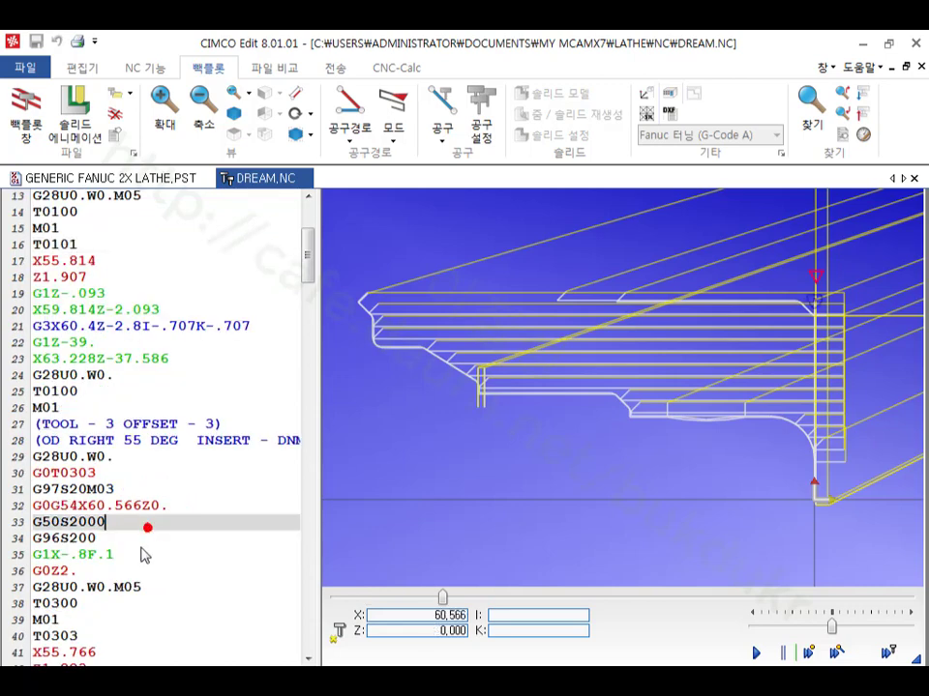
click(114, 569)
scroll(522, 452, down, 5)
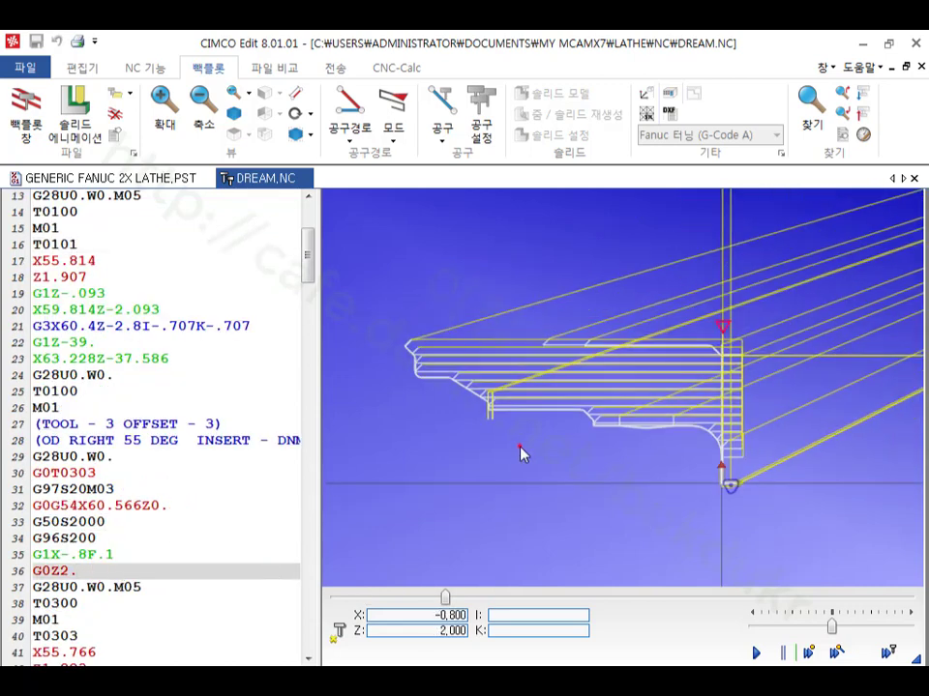
Zoom into the backplot near the part face and trace the tool position at tool 3 lines between G28U0.W0. and G0Z2.
scroll(774, 416, up, 3)
scroll(549, 497, up, 1)
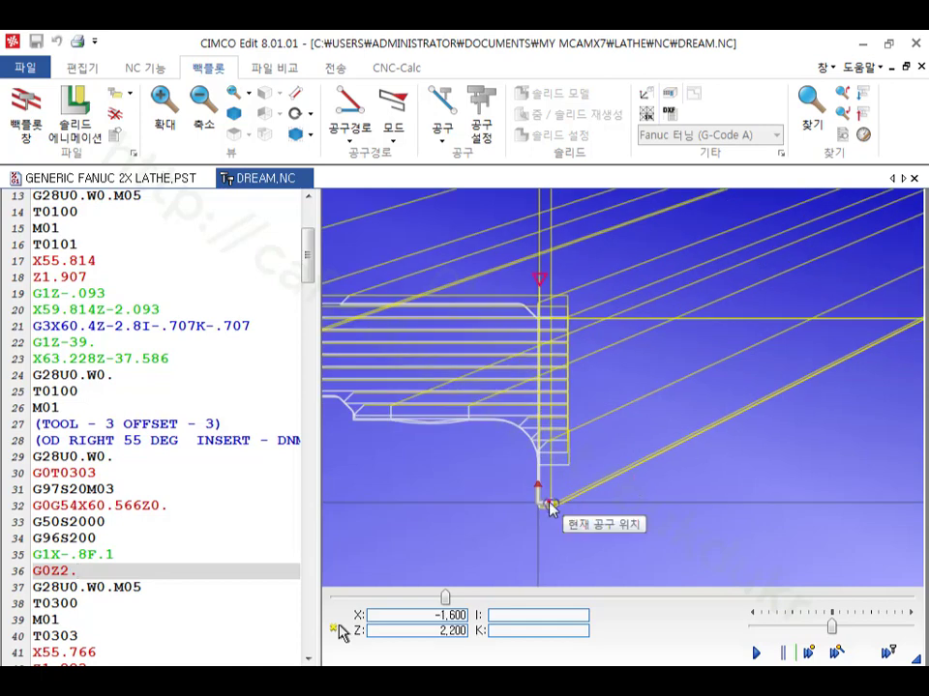
click(139, 555)
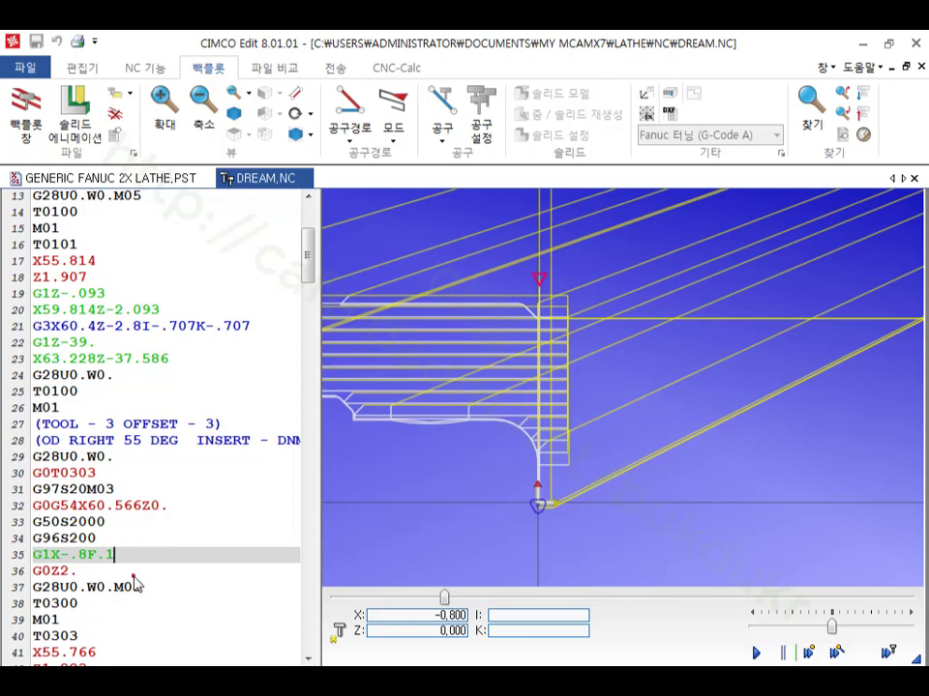
key(Down)
click(141, 558)
click(194, 504)
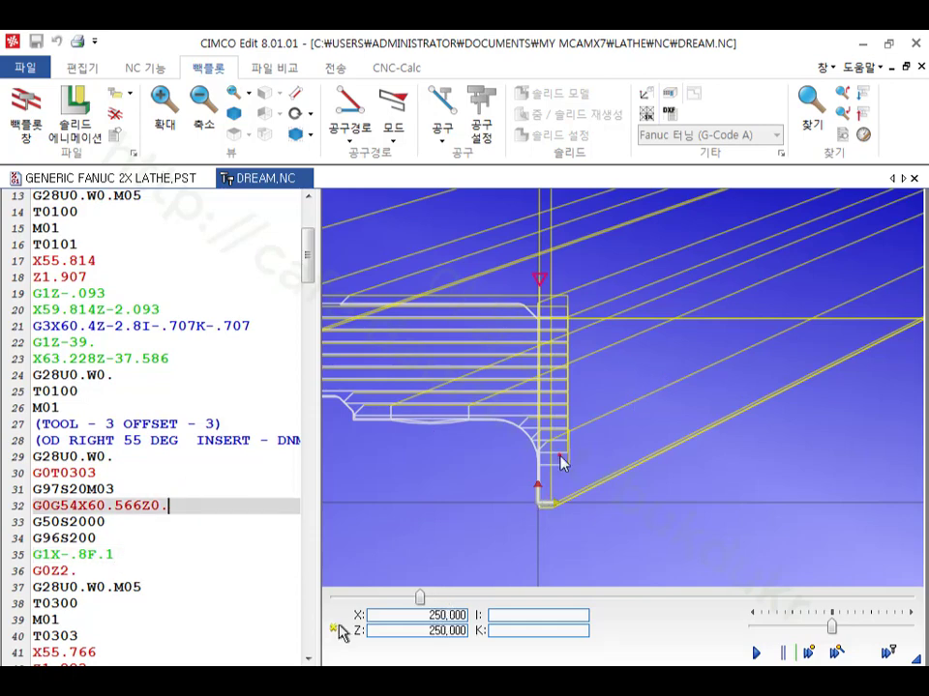
click(178, 492)
click(187, 521)
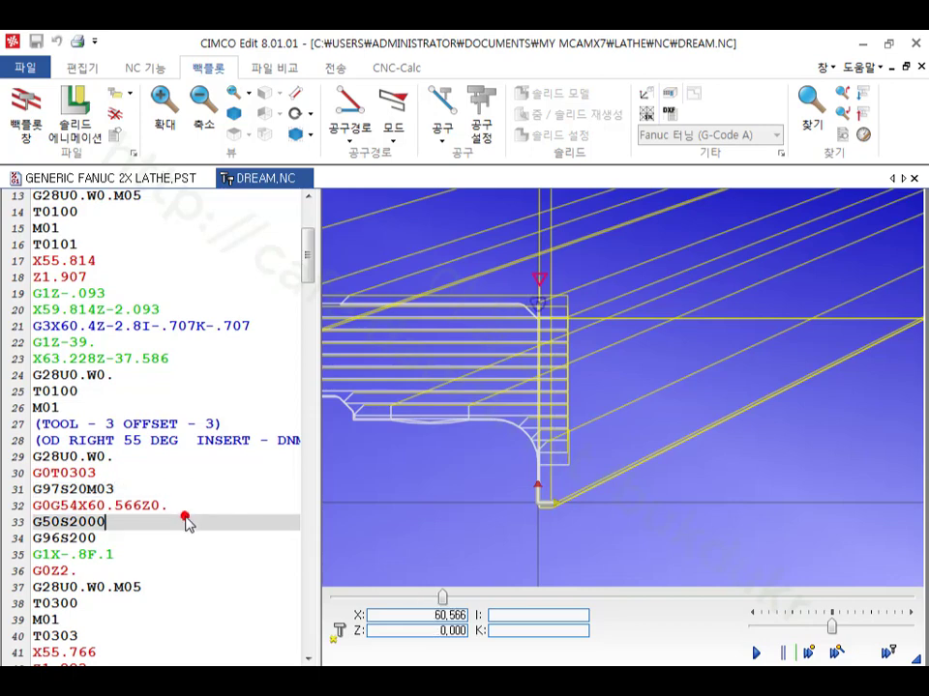
click(191, 494)
click(196, 460)
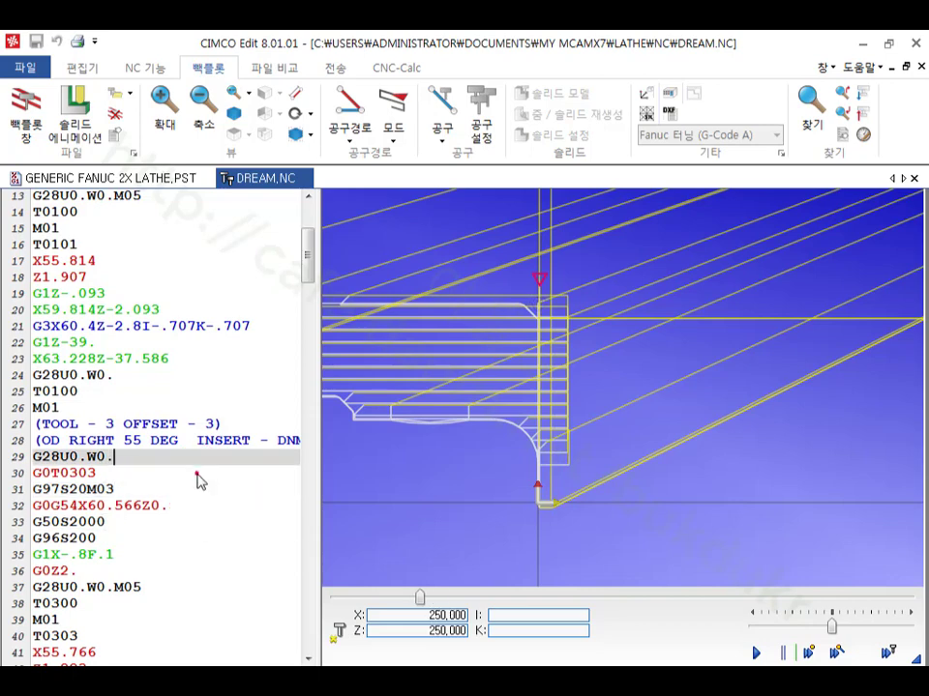
Check the backplot tool position at the tool 1 lines G28U0.W0.M05, G99G1X-1.6F.2 and M01.
click(201, 224)
scroll(221, 307, up, 2)
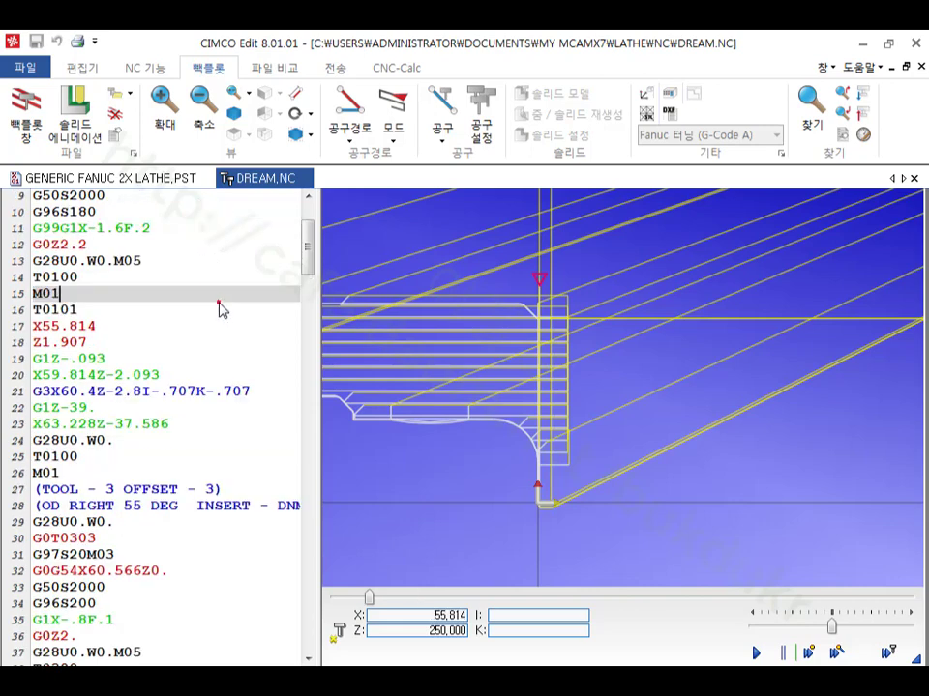
click(192, 233)
scroll(222, 320, up, 2)
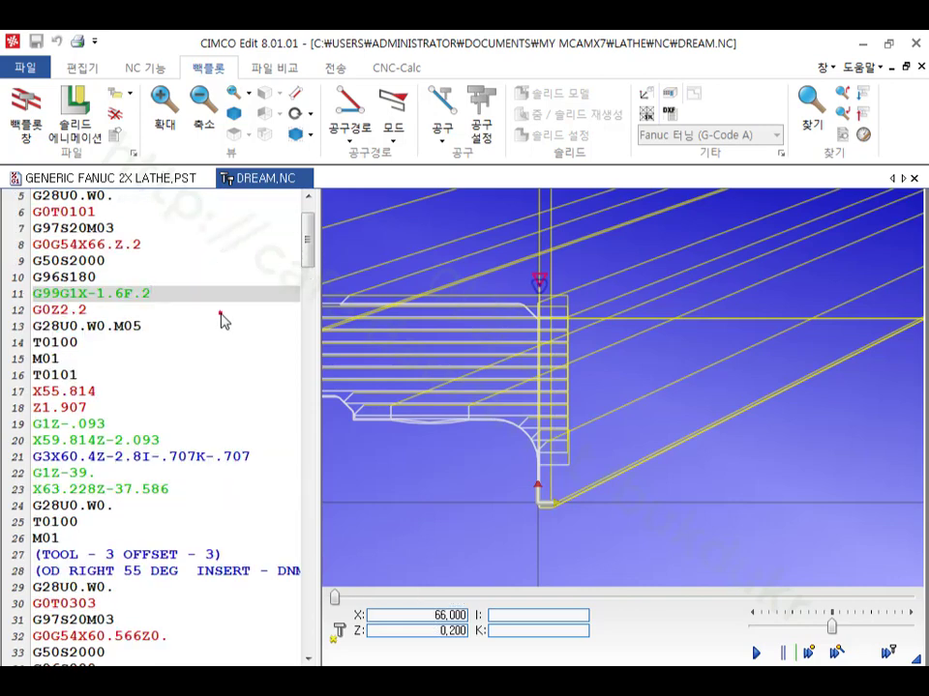
click(220, 362)
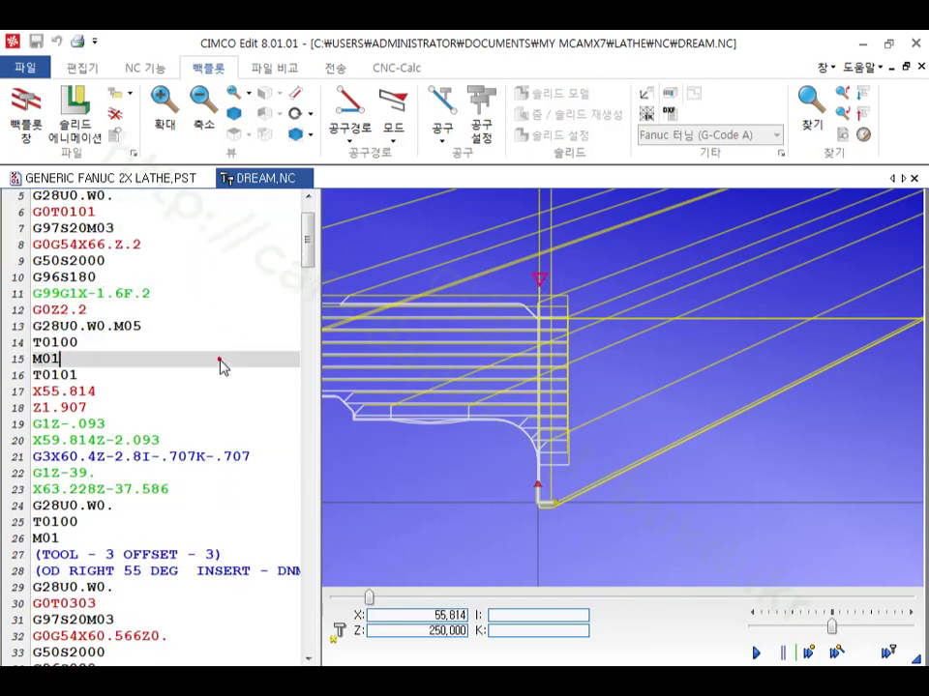
Trace the first tool 3 section line by line in the backplot, from G28U0.W0. through the null tool change to the G3X60.Z-2.4 arc.
scroll(216, 388, down, 4)
click(198, 405)
click(188, 467)
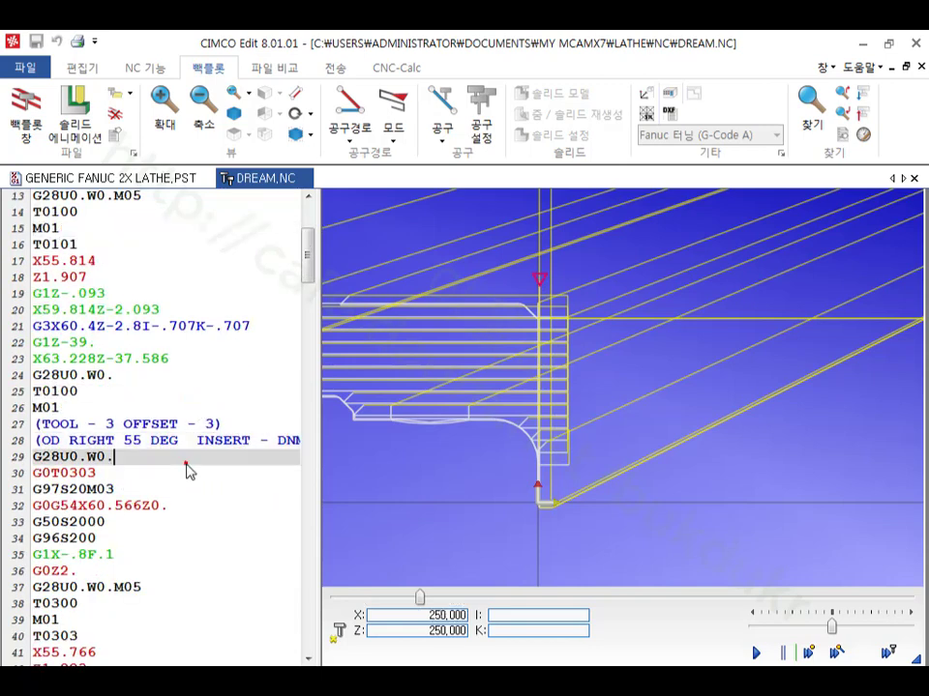
key(Down)
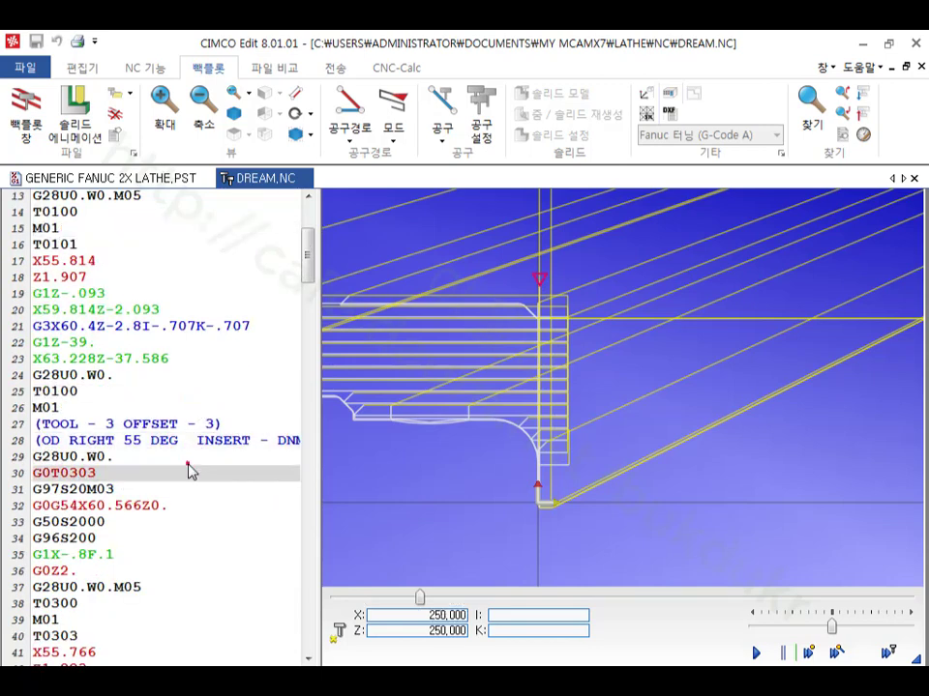
key(Down)
key(Down)
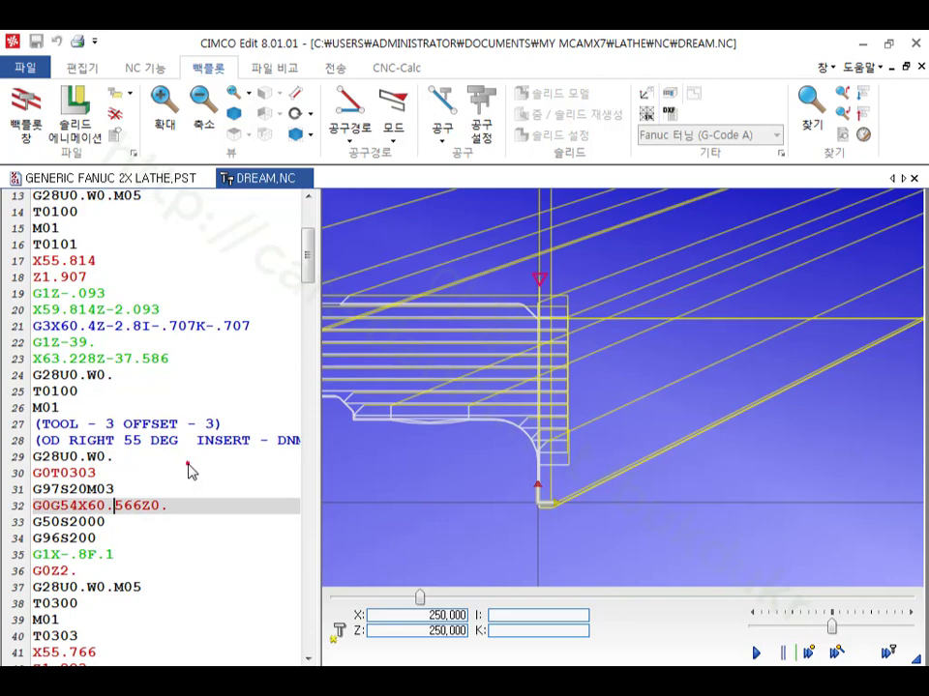
key(Down)
key(Down)
key(Down)
key(Down)
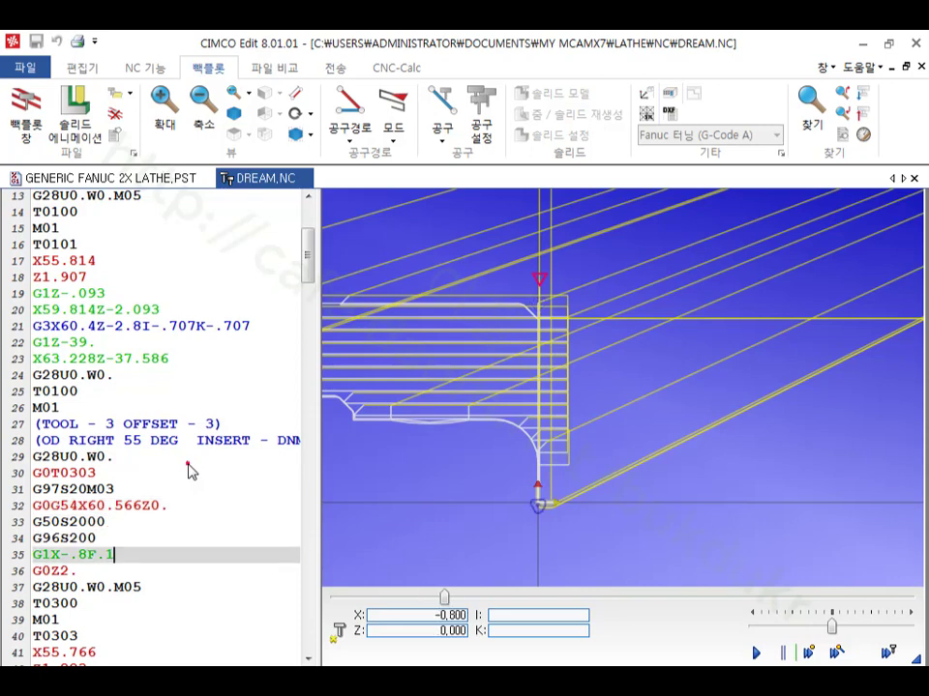
key(Down)
key(Down)
key(Down)
key(Down)
key(Down)
key(Down)
key(Down)
key(Down)
key(Down)
key(Down)
key(Down)
key(Down)
key(Down)
key(Down)
key(Down)
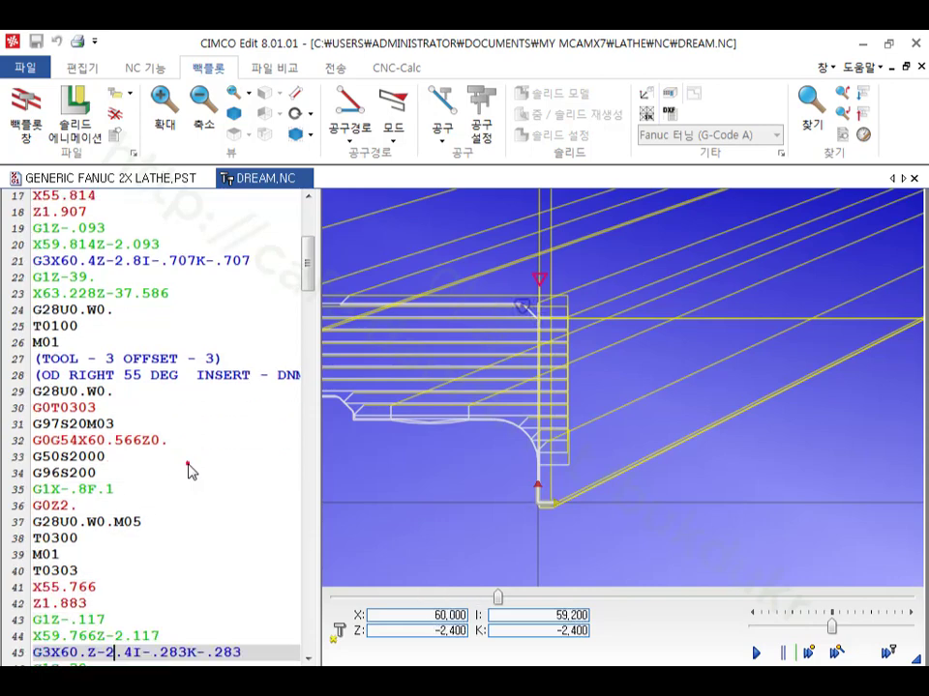
Play the DREAM.NC backplot at a faster speed to the program end, and review the closing M01, M30 and % lines.
scroll(765, 459, down, 3)
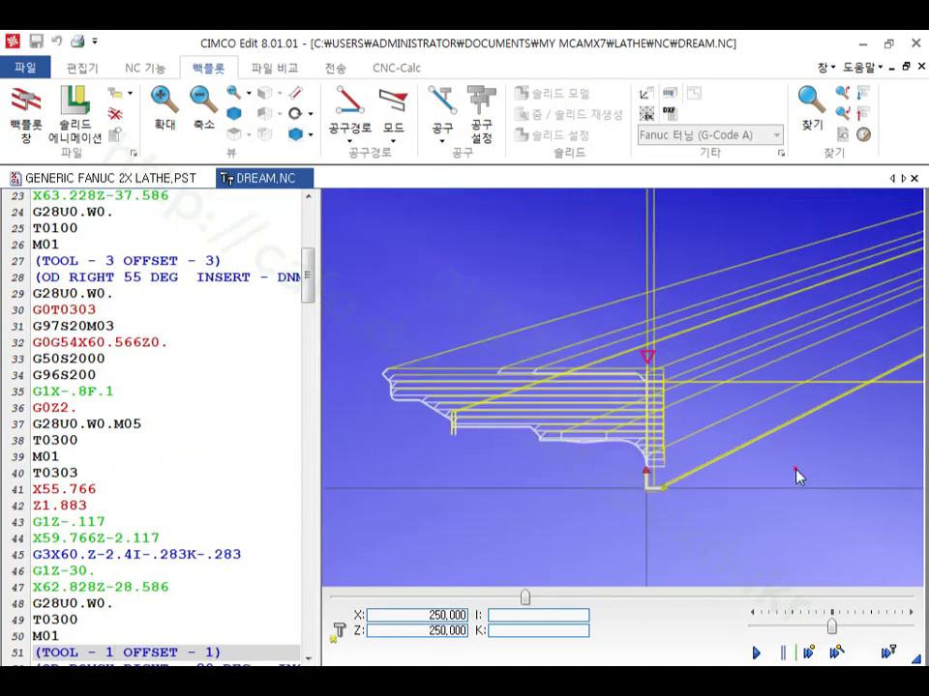
click(758, 653)
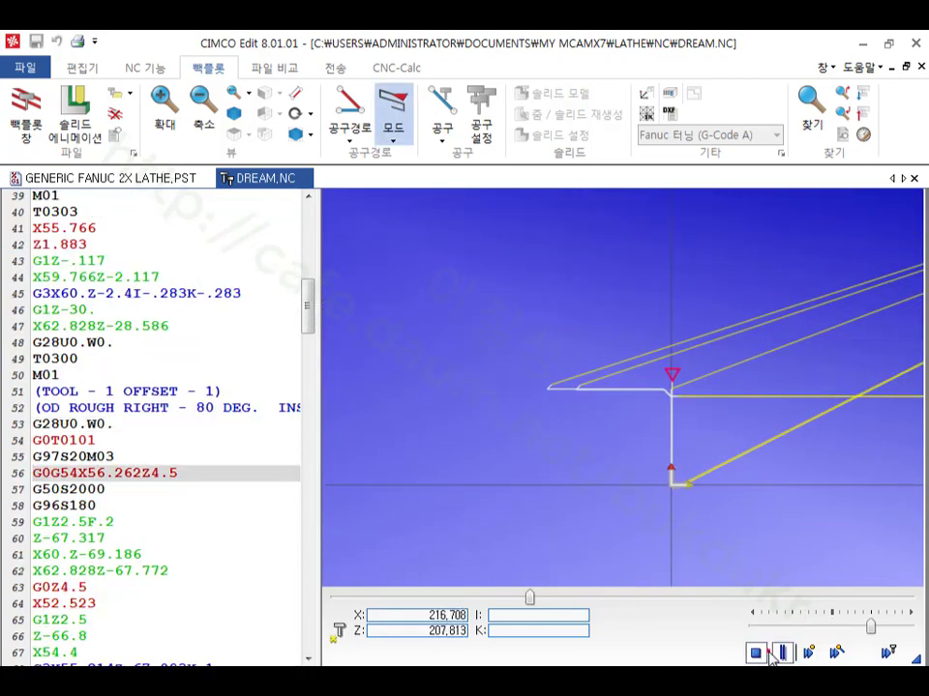
drag(870, 627, 900, 630)
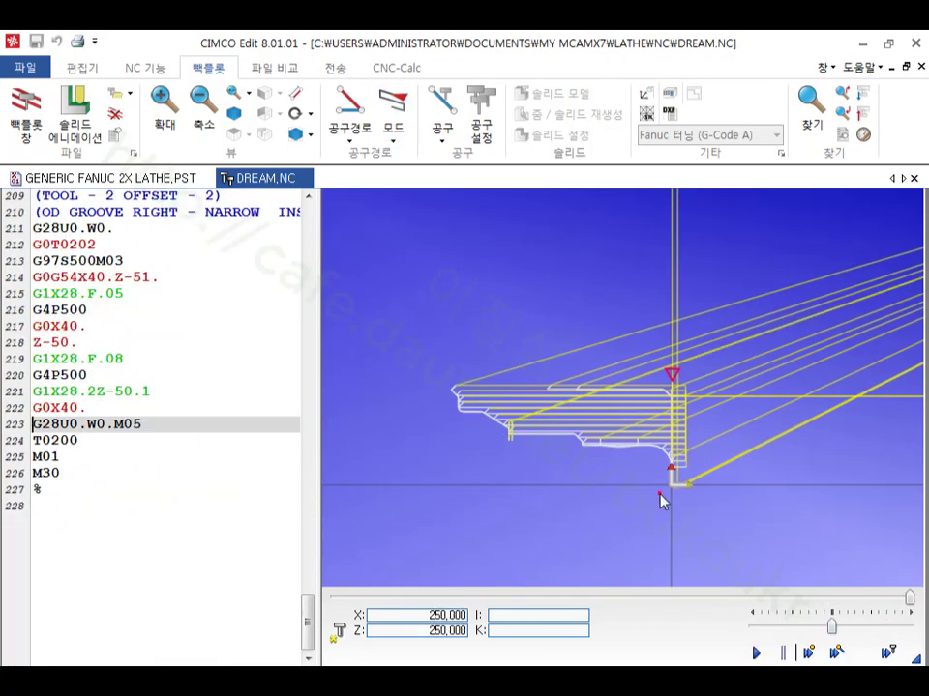
scroll(662, 497, up, 3)
click(178, 457)
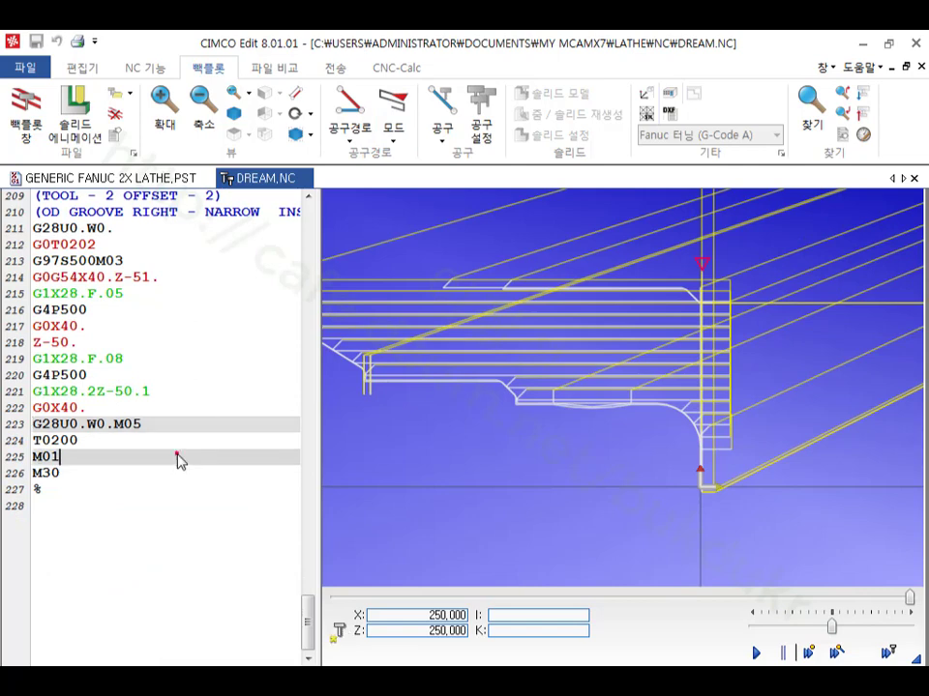
click(187, 502)
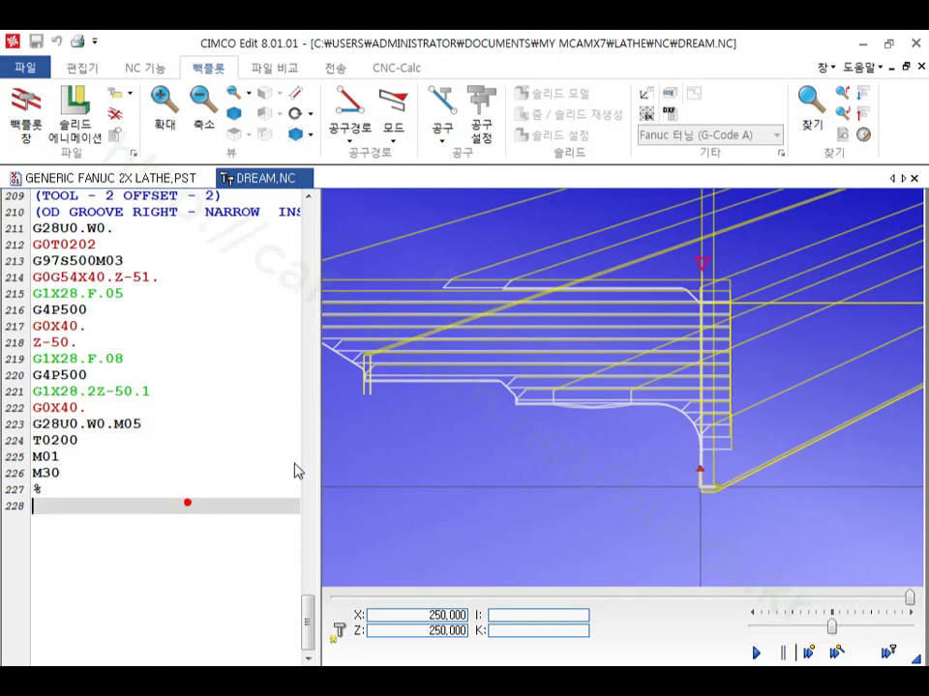
Switch to Mastercam and collapse the first facing operation in the FIRST toolpath group.
click(860, 43)
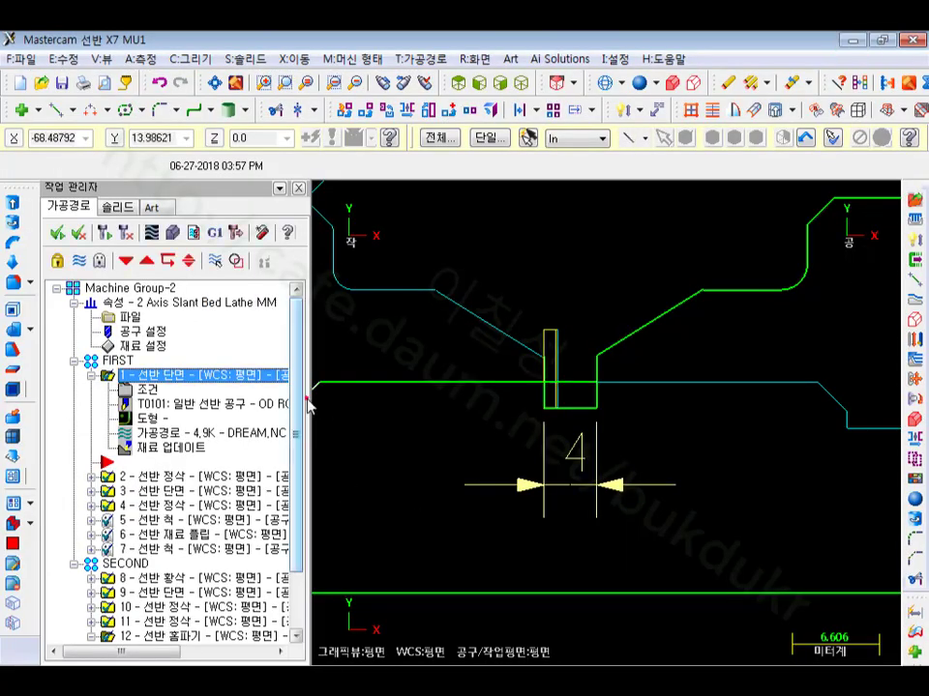
click(92, 375)
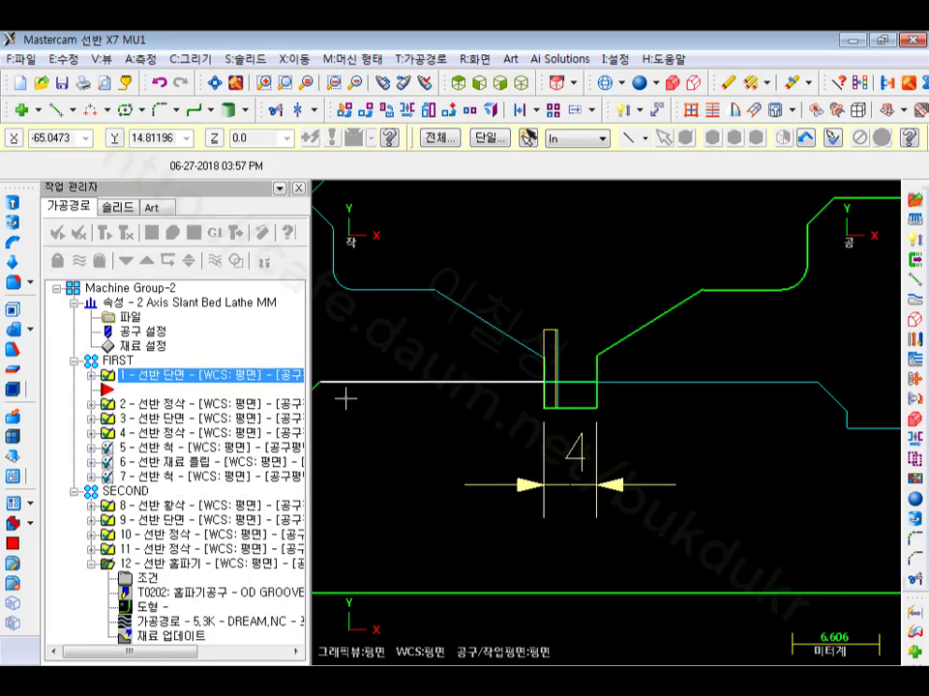
Return to CIMCO Edit, display GENERIC FANUC 2X LATHE.PST, close the editor and minimize Mastercam.
key(alt+Tab)
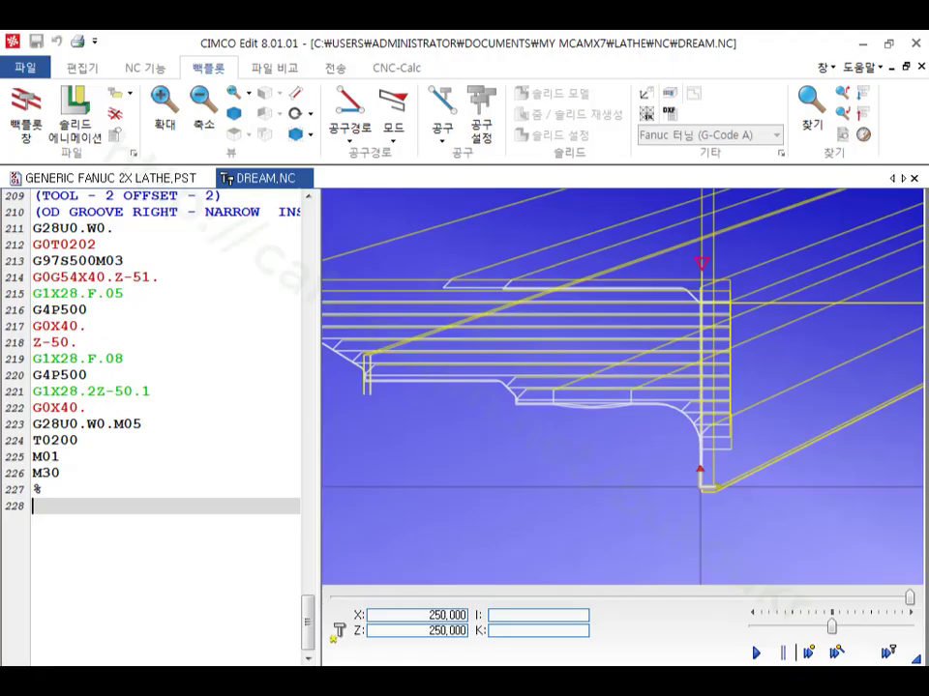
click(140, 178)
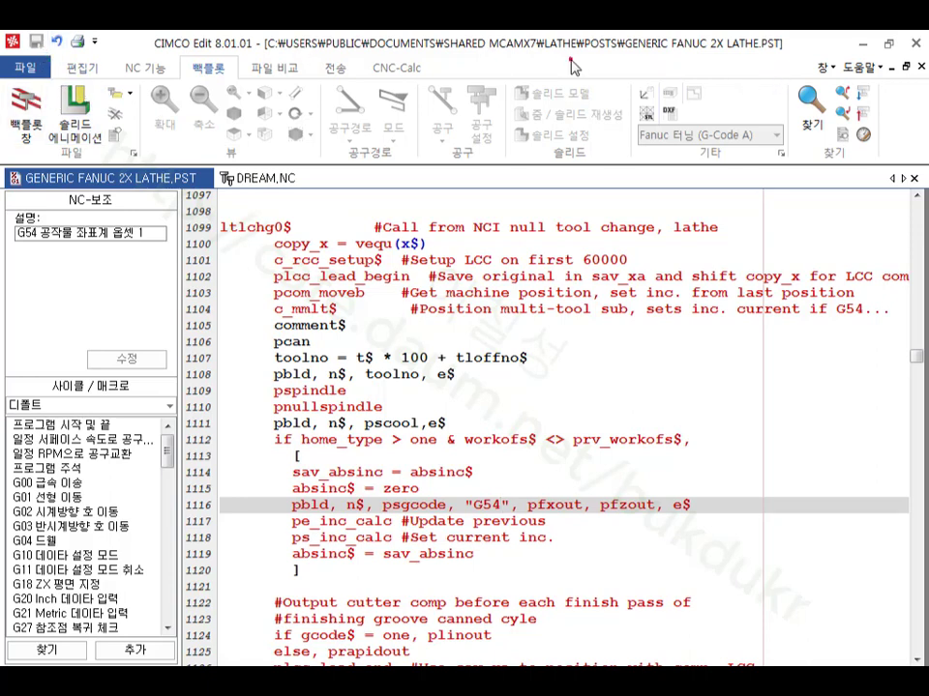
click(914, 44)
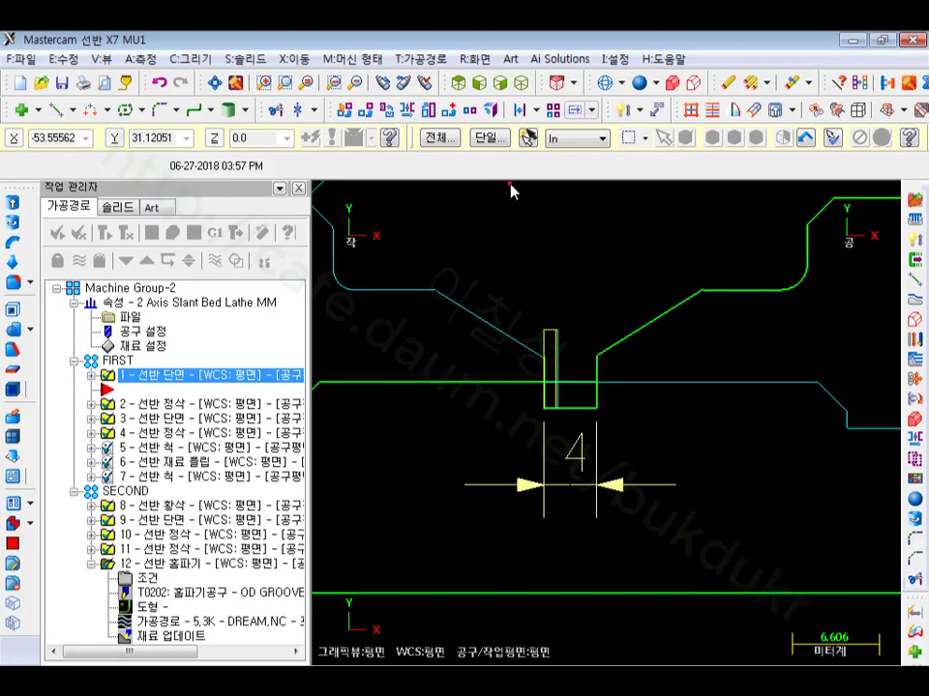
click(853, 40)
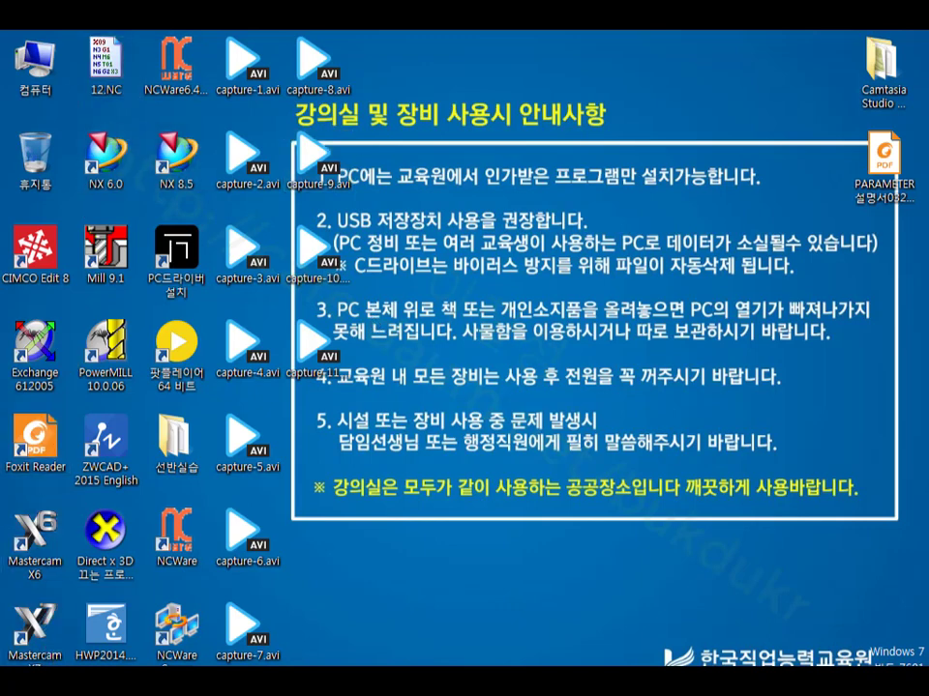
Copy Generic Fanuc 2X Lathe.pst from the Posts folder under shared mcamx7\lathe in the Documents library.
key(super+e)
click(52, 247)
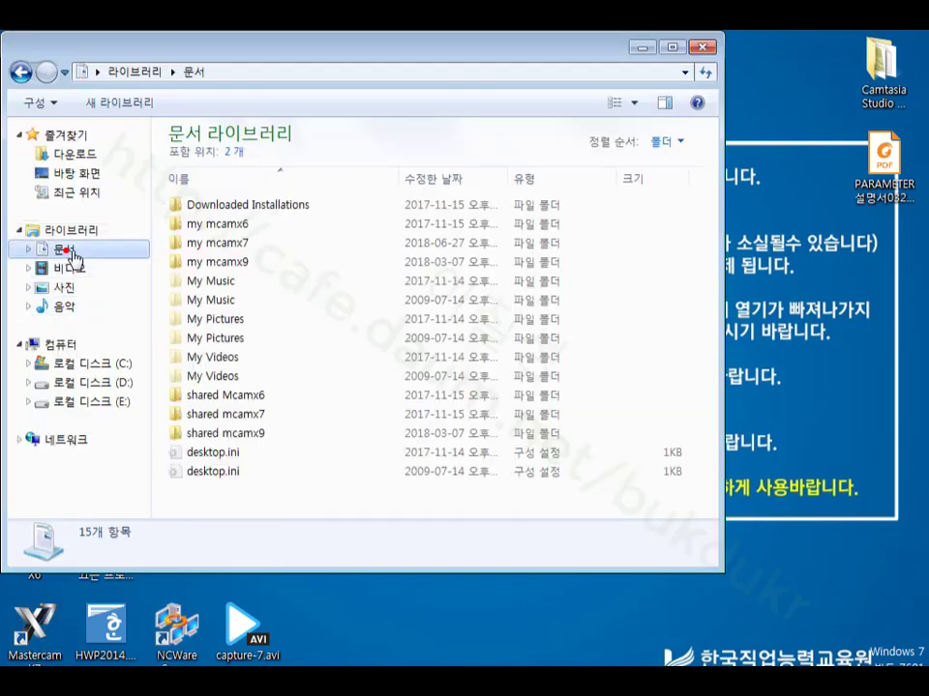
double_click(263, 415)
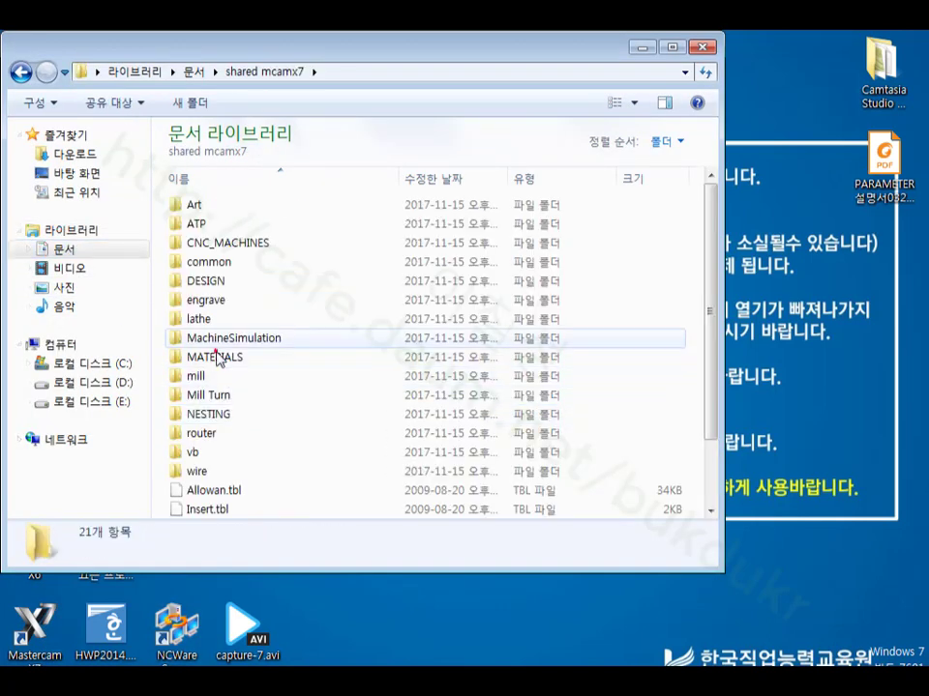
click(205, 320)
double_click(205, 320)
double_click(203, 222)
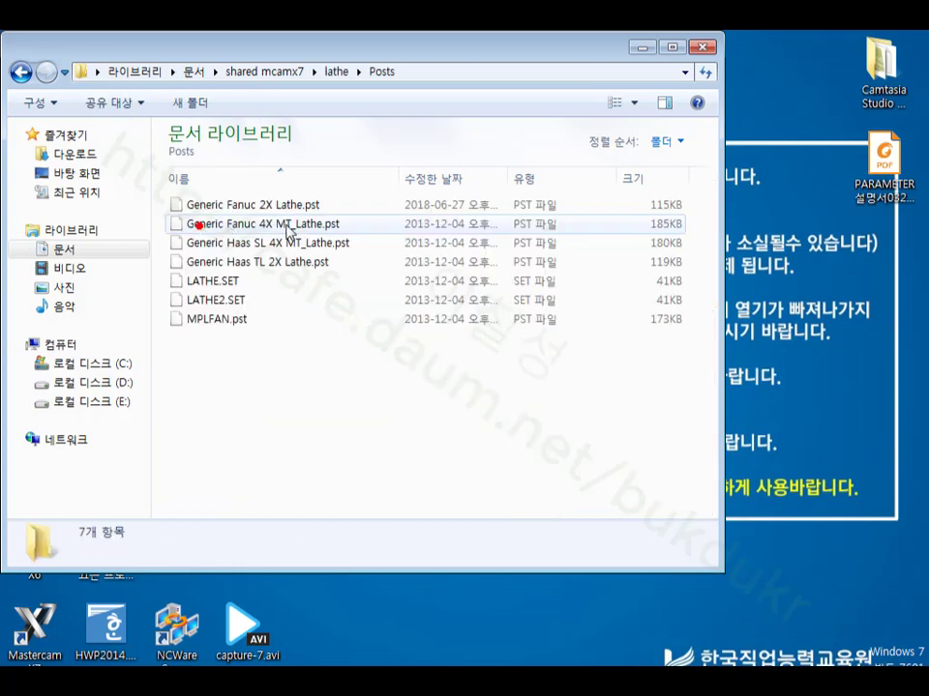
click(271, 208)
right_click(270, 208)
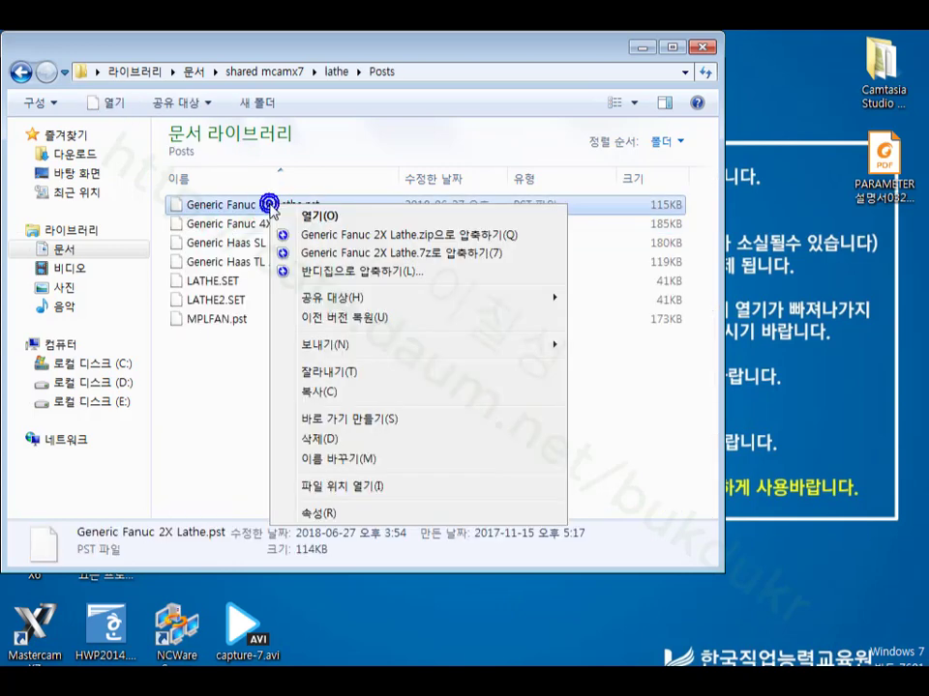
click(323, 393)
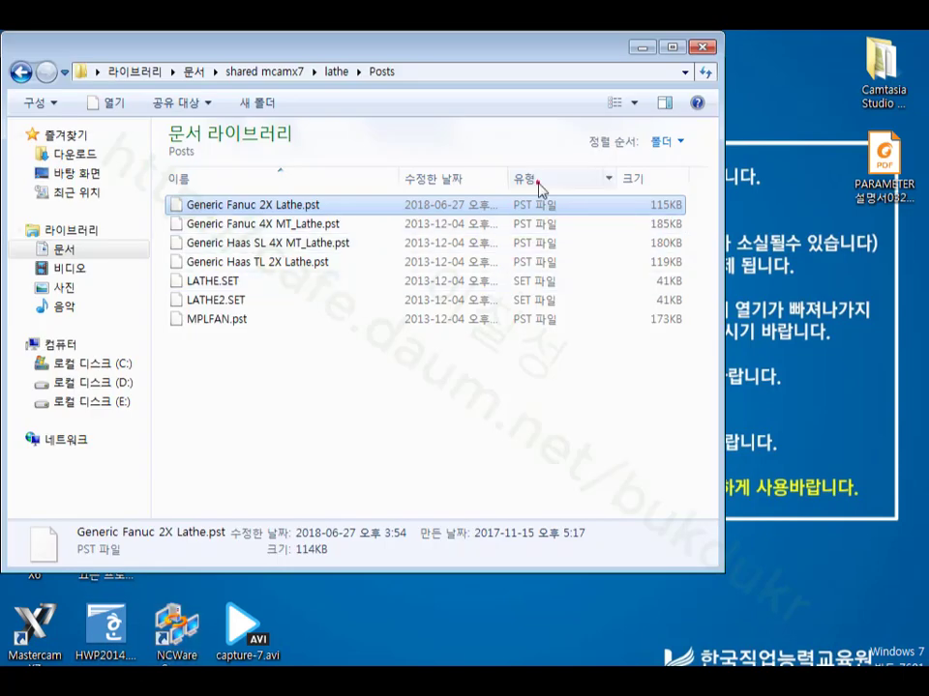
Open the teacher's Mastercam class materials folder under 6강의실 공유폴더\180409 4강의실 on the network computer 192.168.30.151.
click(685, 71)
click(193, 102)
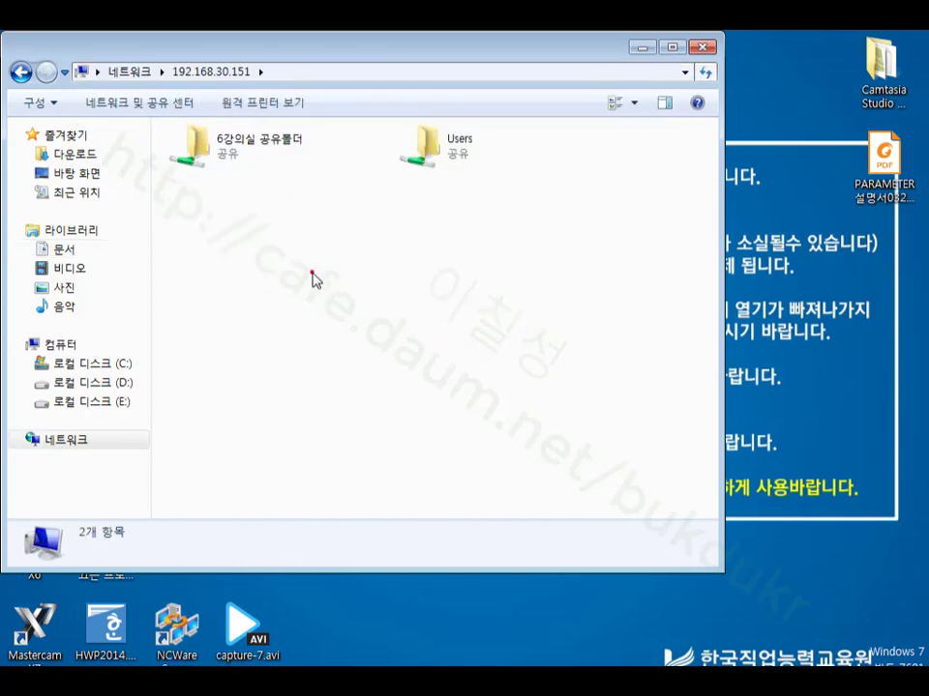
double_click(257, 161)
double_click(257, 192)
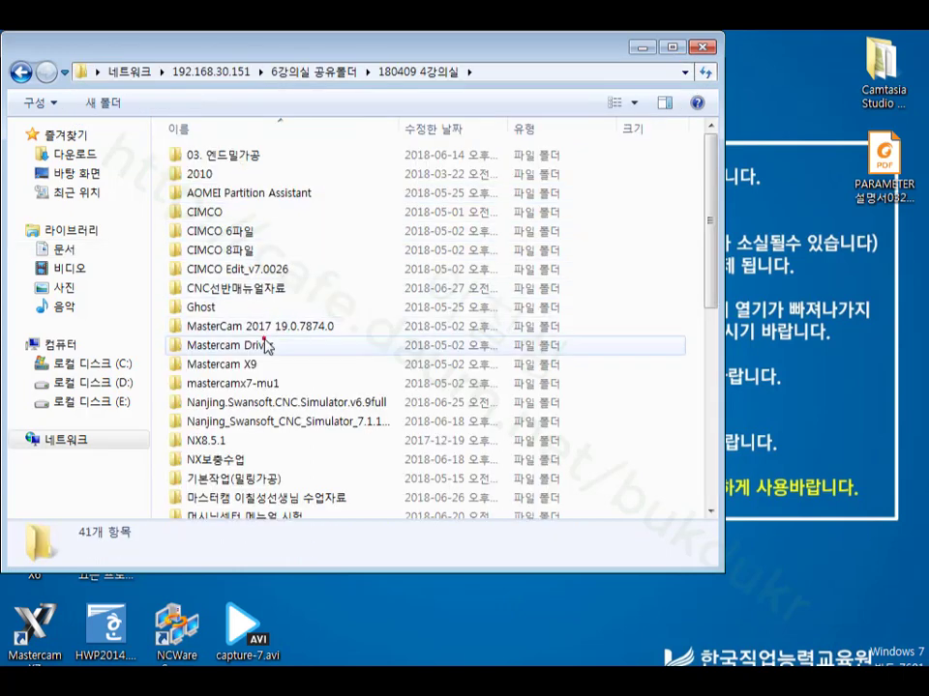
scroll(263, 346, down, 2)
click(309, 399)
double_click(308, 398)
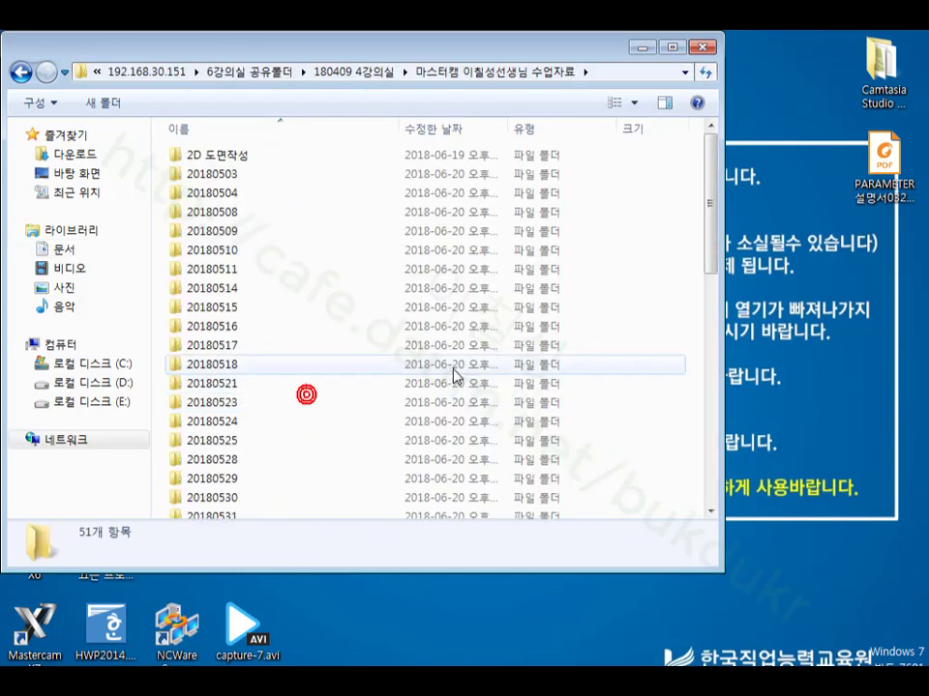
Show the class materials folder as a list and paste the copied Generic Fanuc 2X Lathe.pst into it.
scroll(464, 362, down, 7)
click(632, 102)
click(681, 175)
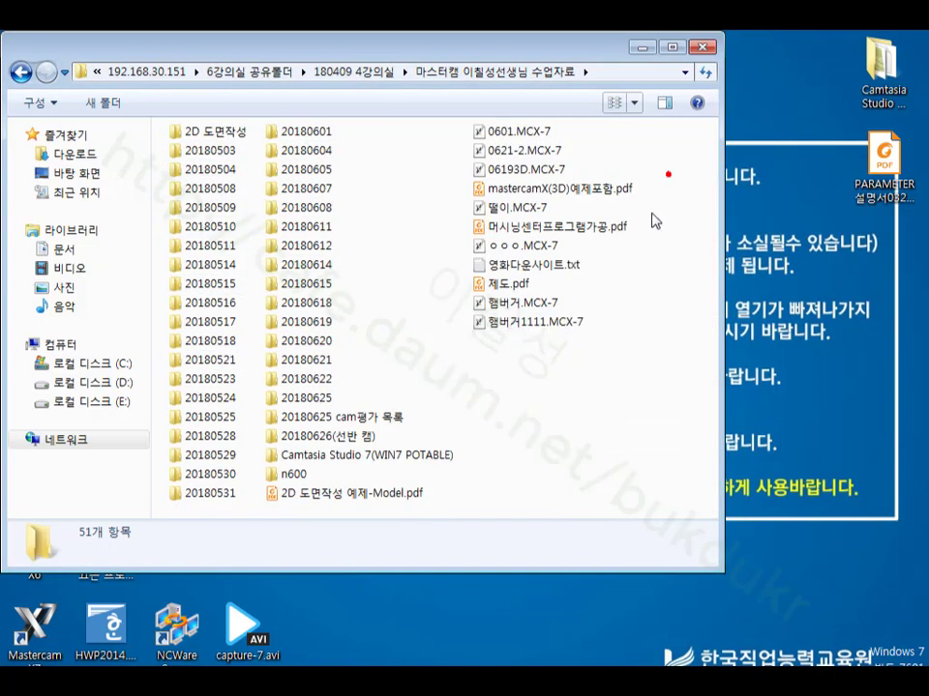
right_click(591, 422)
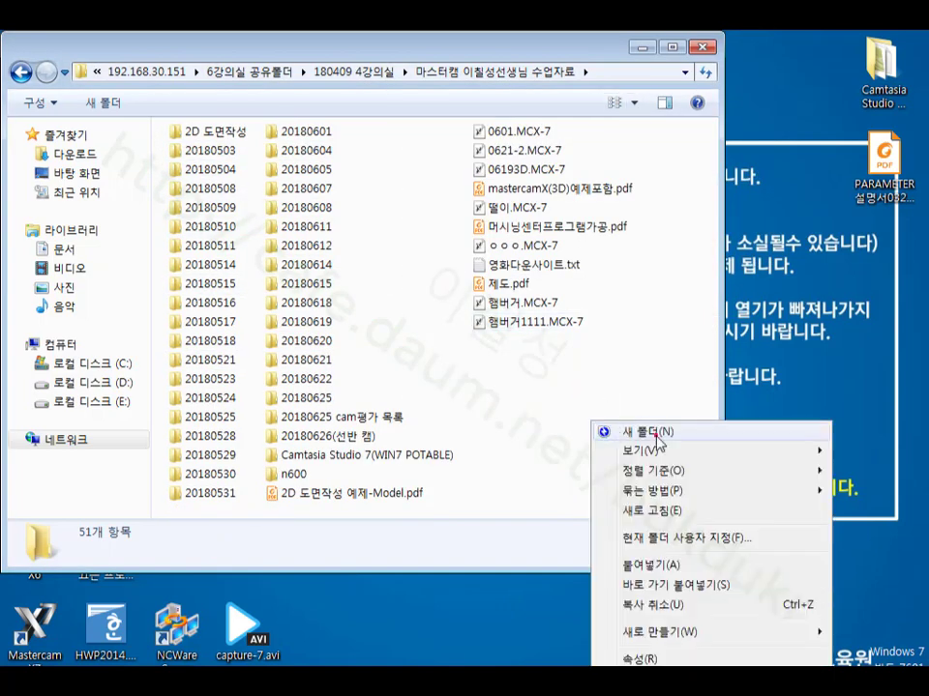
click(654, 564)
click(578, 346)
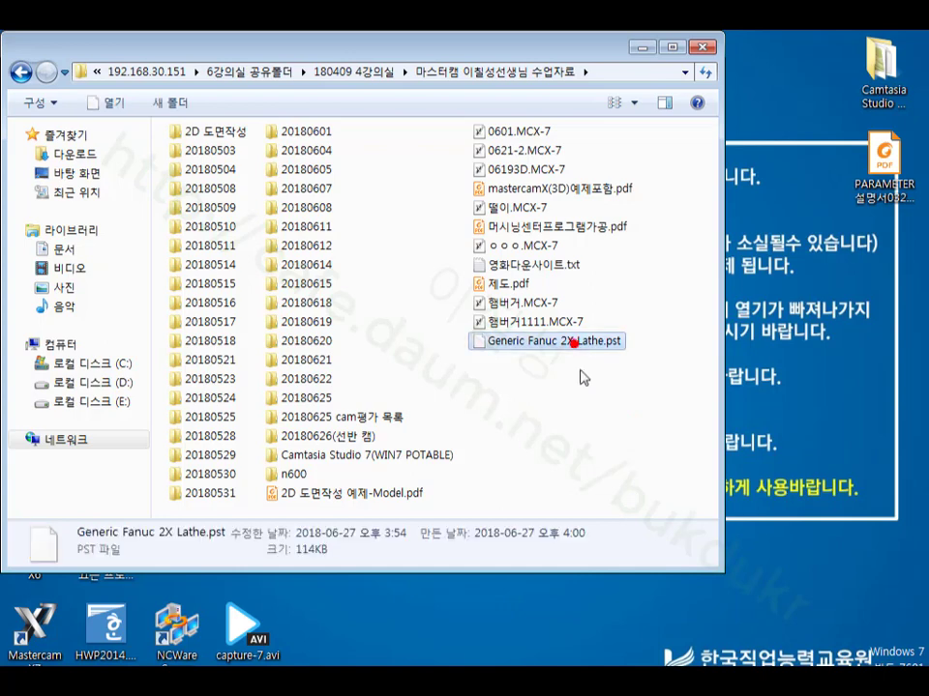
Rename the pasted Generic Fanuc 2X Lathe.pst to LATHE DREAM.pst and close the class materials folder.
click(605, 344)
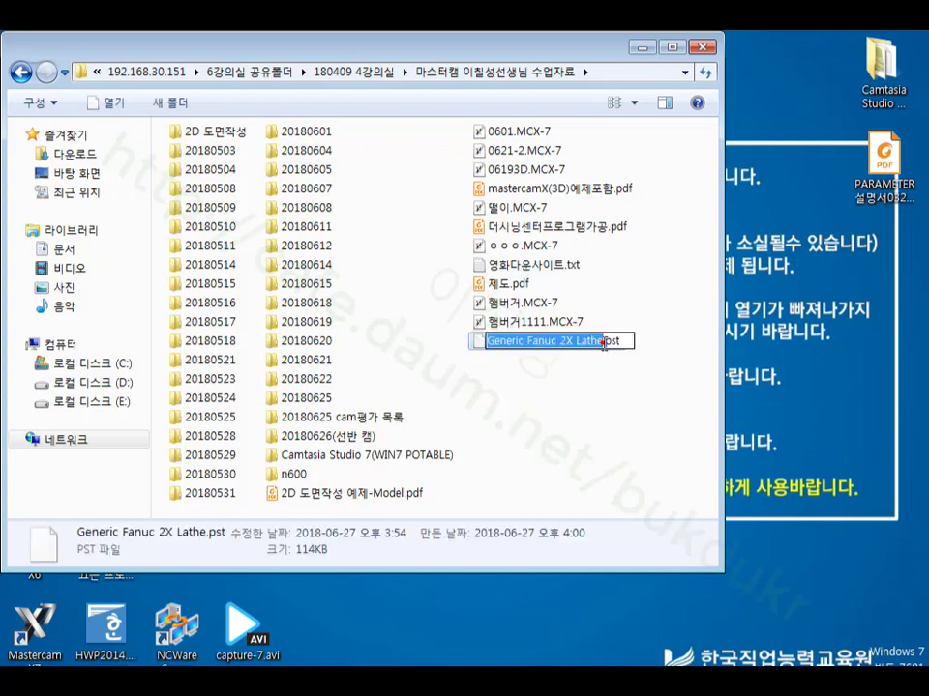
click(622, 347)
key(BackSpace)
key(BackSpace)
key(BackSpace)
key(BackSpace)
key(BackSpace)
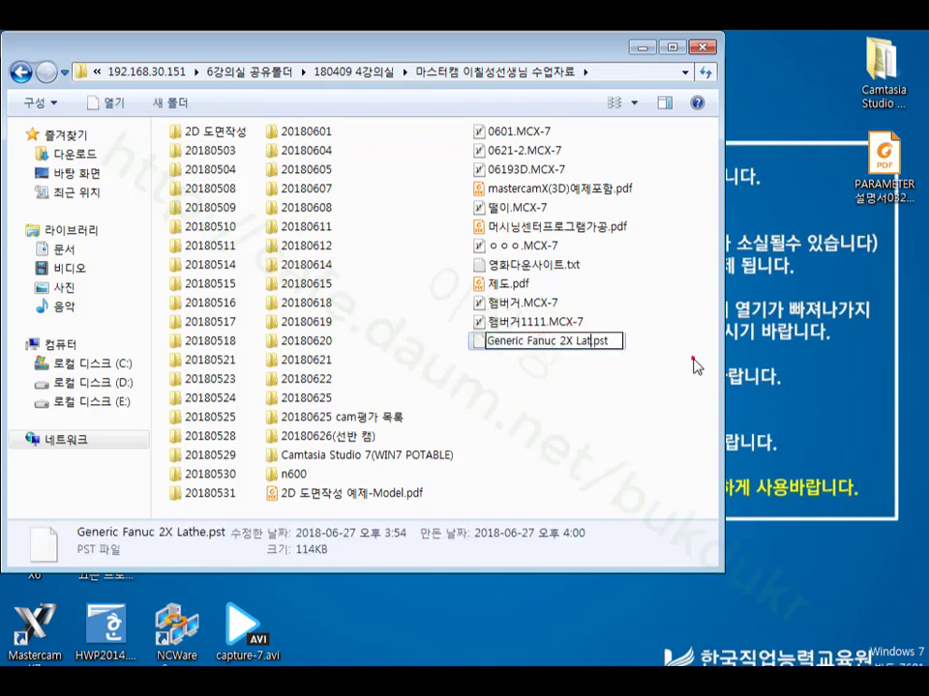
key(BackSpace)
key(BackSpace)
key(BackSpace)
key(BackSpace)
key(BackSpace)
key(BackSpace)
key(BackSpace)
key(BackSpace)
key(BackSpace)
key(BackSpace)
key(BackSpace)
key(BackSpace)
key(BackSpace)
key(BackSpace)
key(BackSpace)
key(BackSpace)
key(BackSpace)
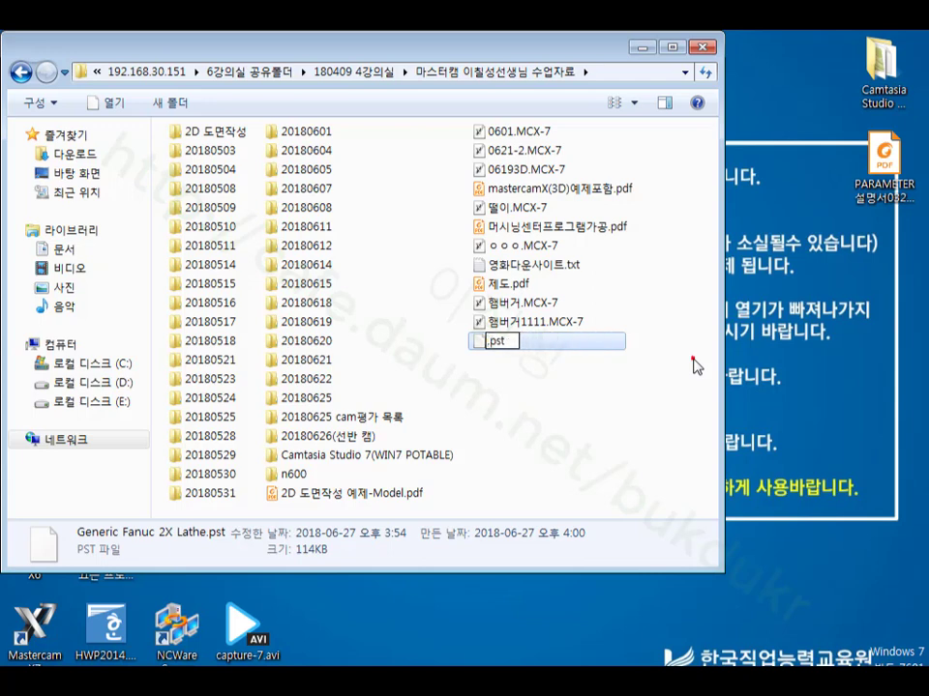
text(LATHE)
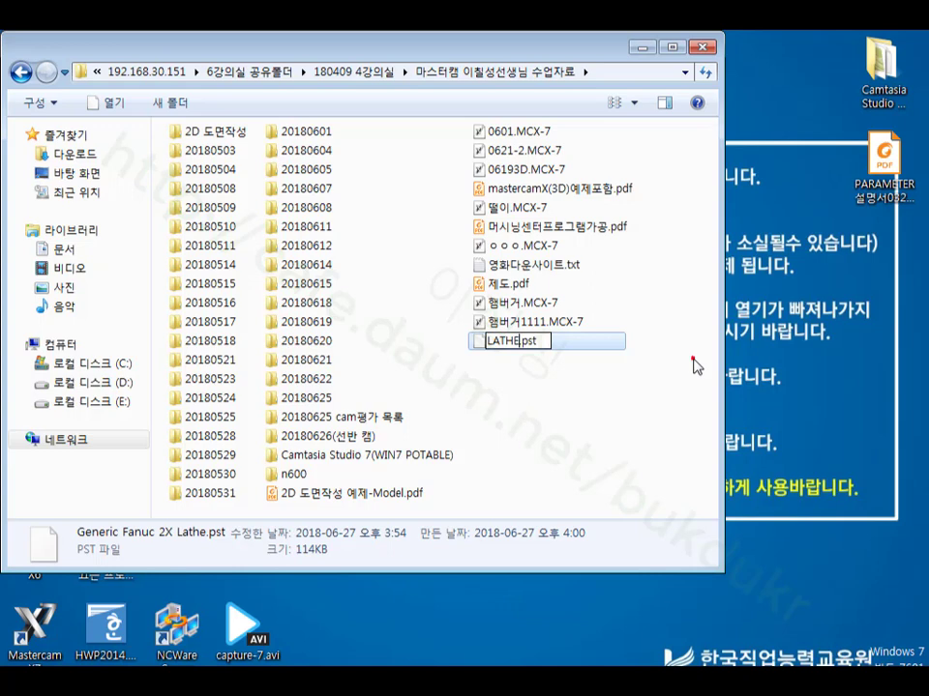
text(DREAM)
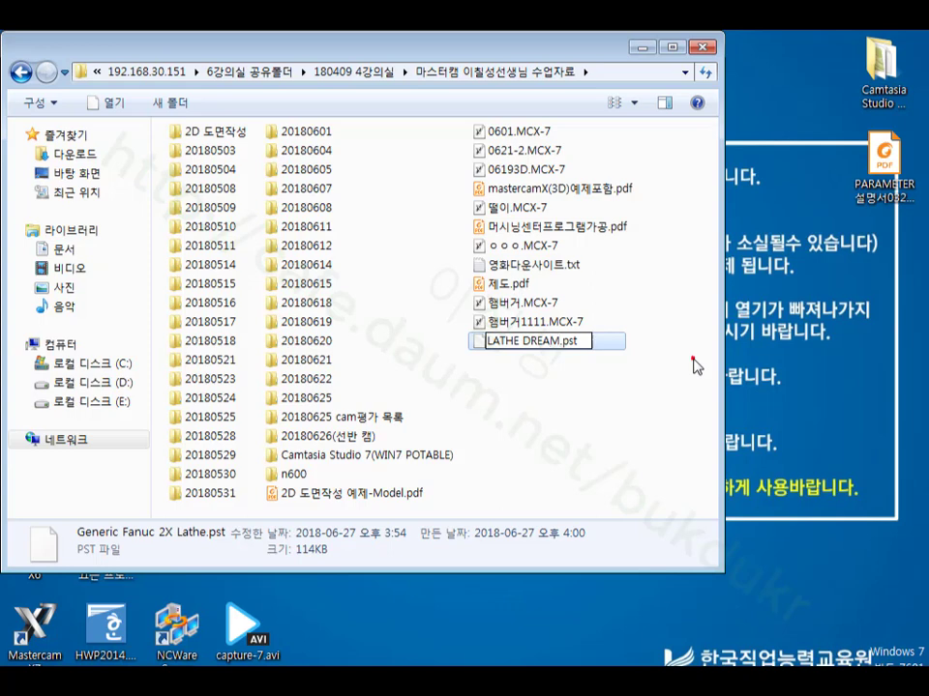
click(597, 403)
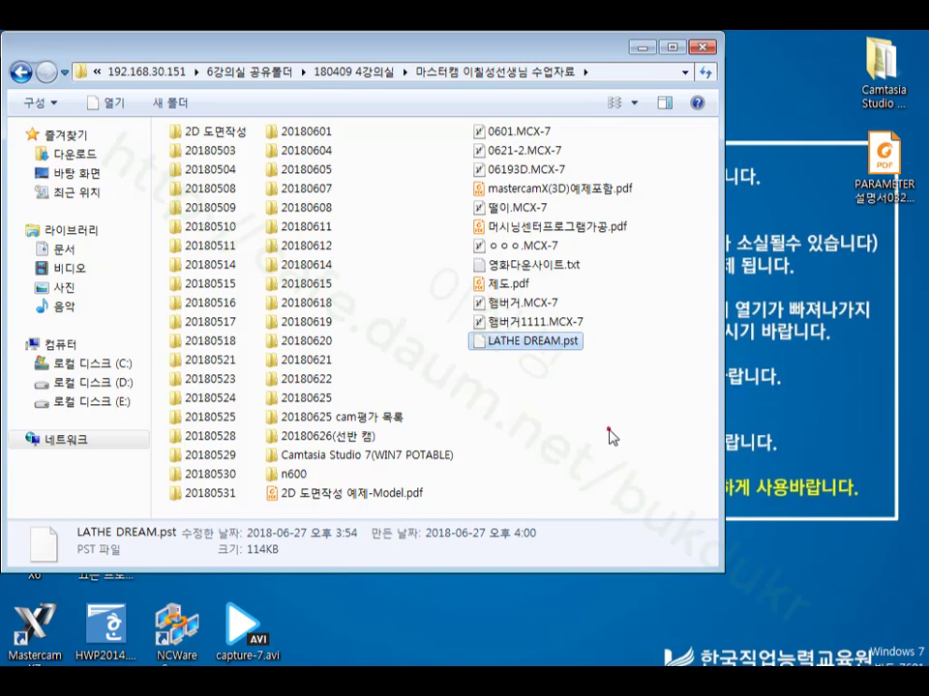
click(594, 430)
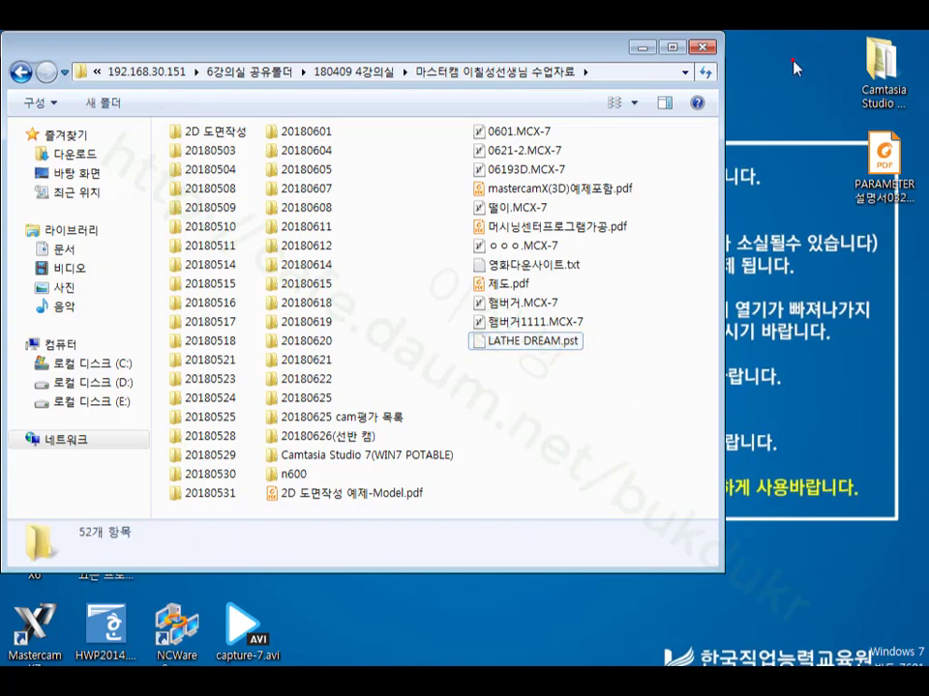
click(703, 46)
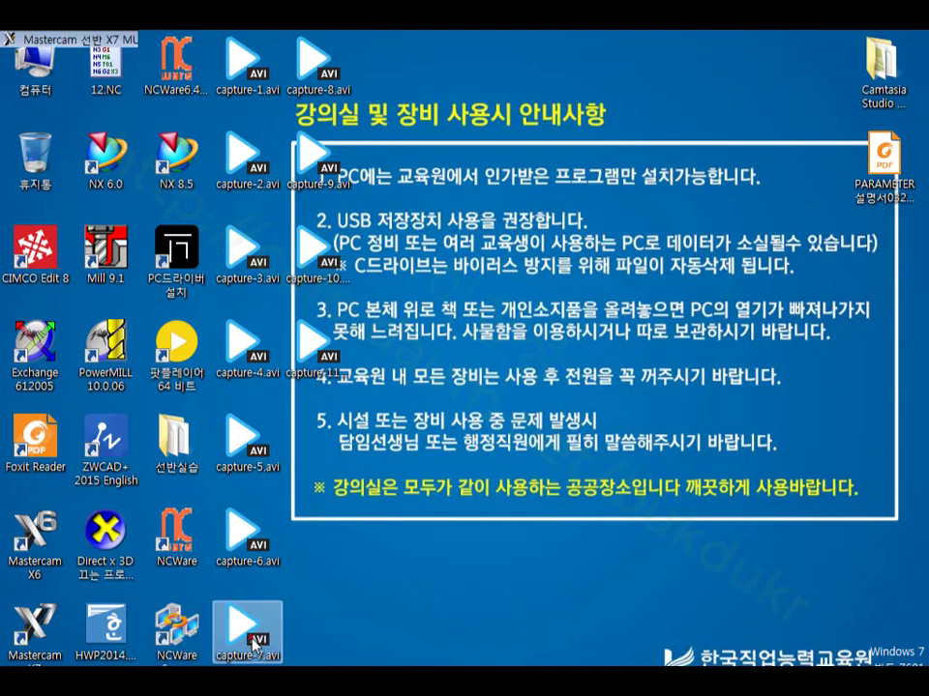
Switch back to Mastercam and post-process all operations of Machine Group-2 to DREAM.NC.
click(245, 624)
click(130, 288)
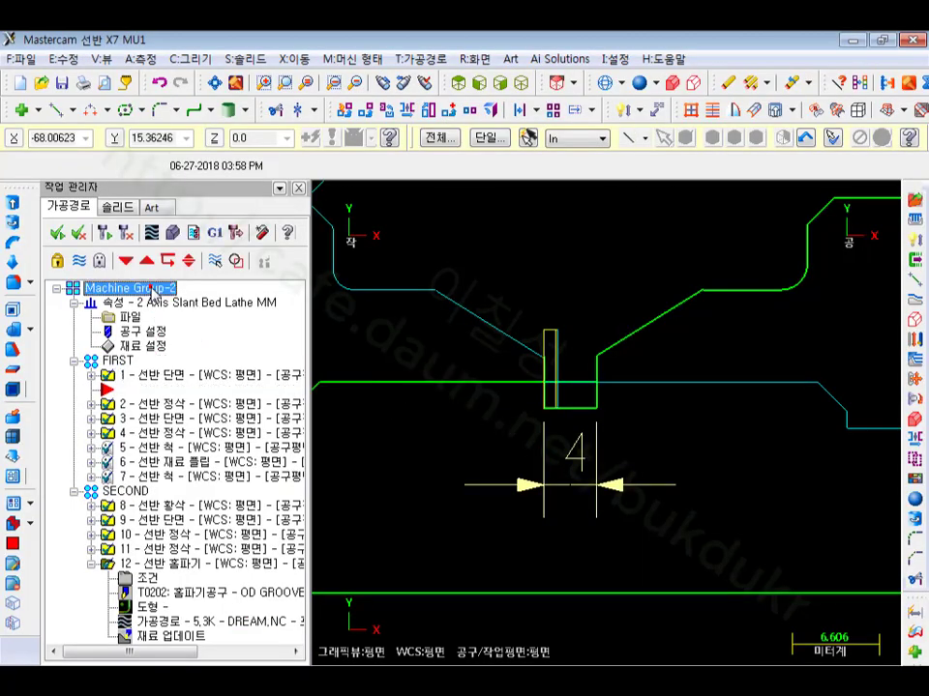
click(215, 232)
click(155, 516)
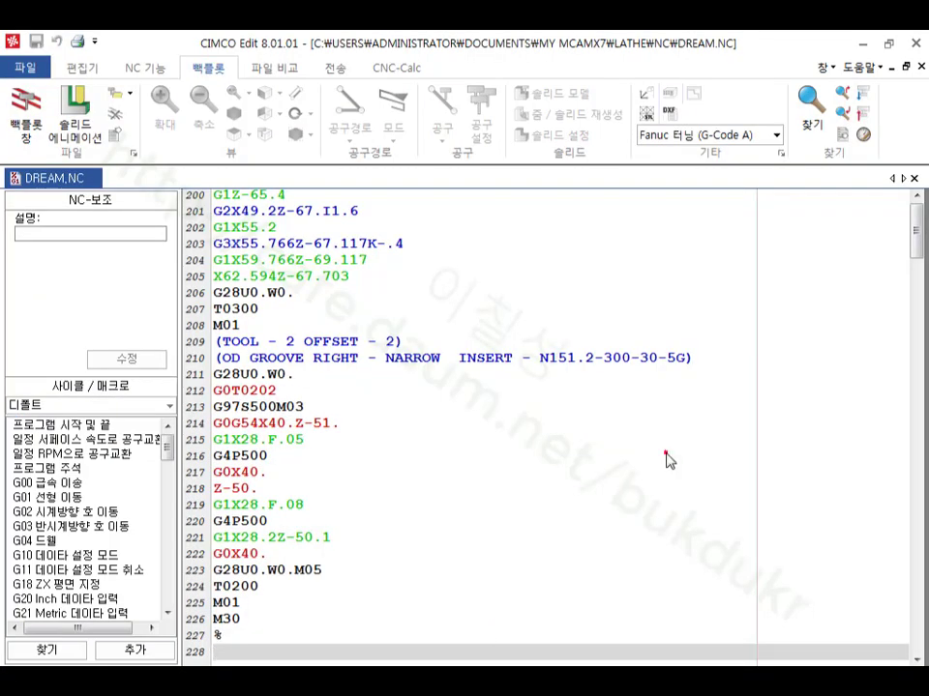
Review the posted DREAM.NC up to the program start, backplot its toolpath, and go to the G97S20M03 line.
click(705, 439)
scroll(729, 431, up, 20)
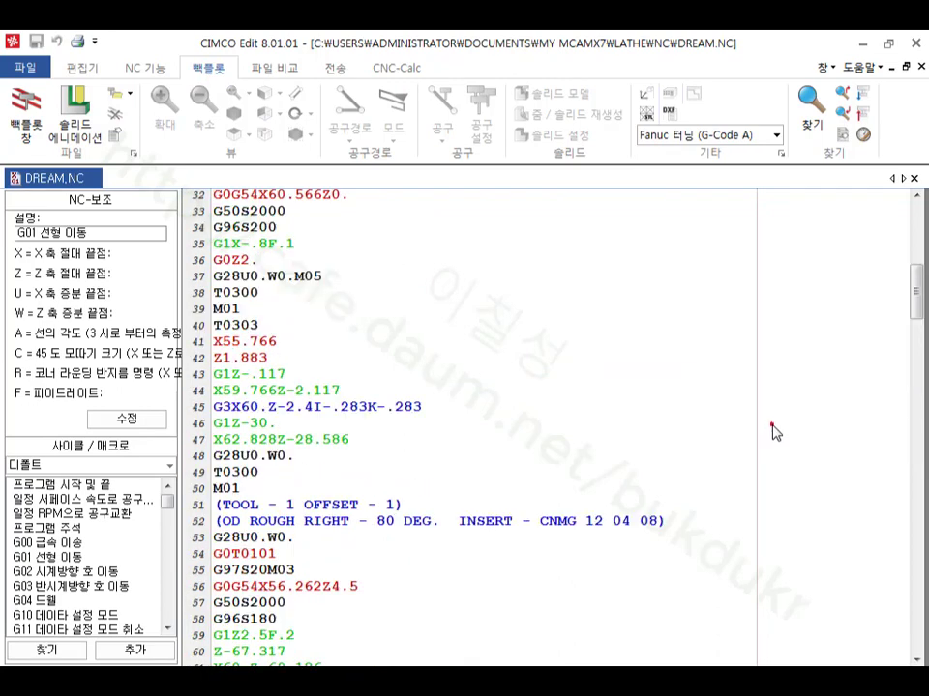
scroll(772, 430, up, 10)
click(560, 359)
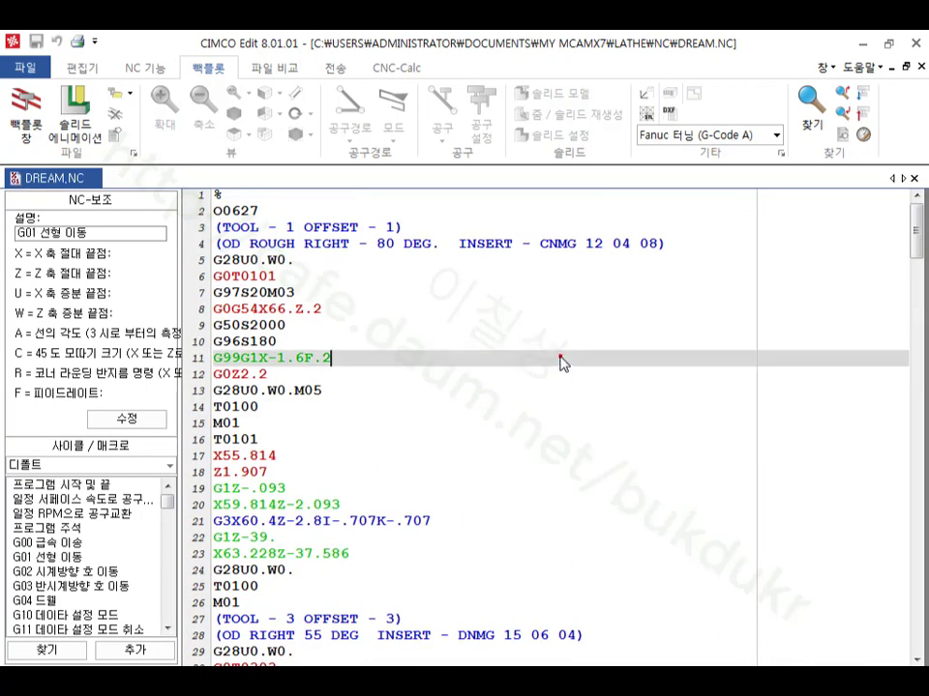
click(351, 307)
click(27, 108)
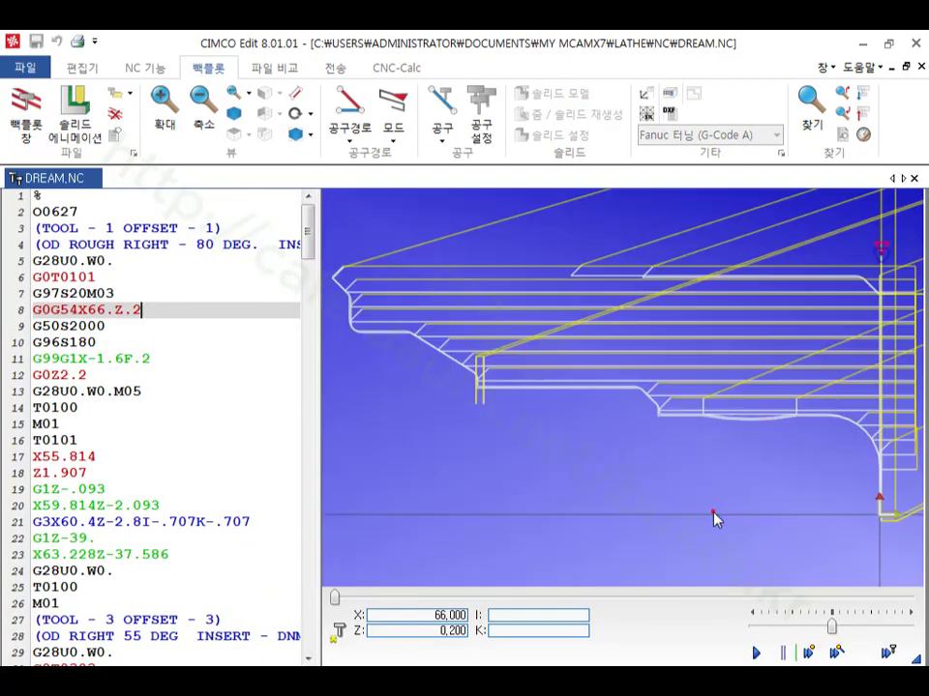
click(160, 294)
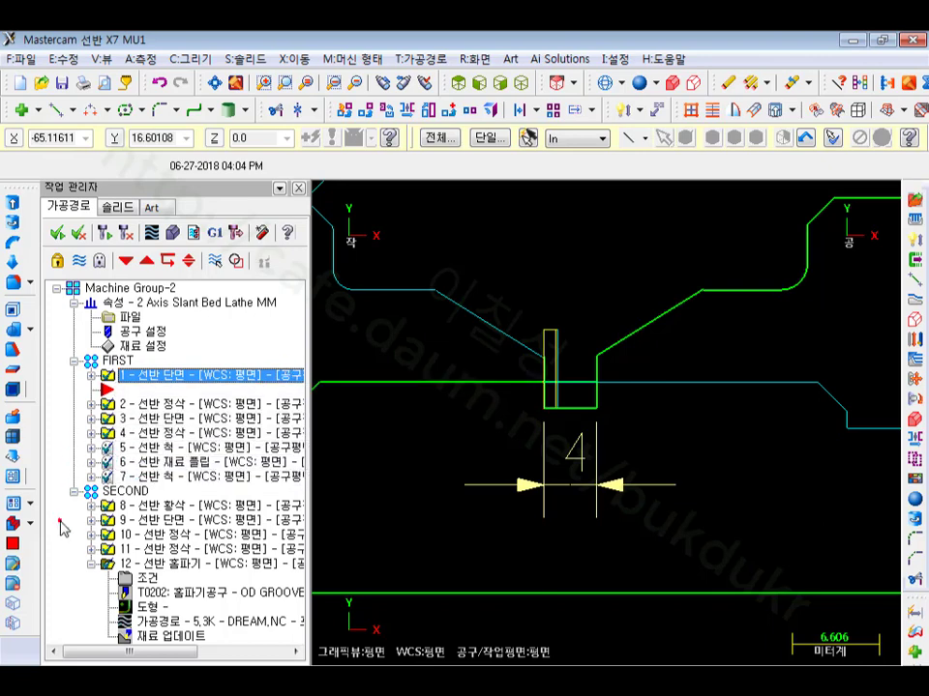
In Mastercam, widen the operations manager until the full operation names fit.
scroll(290, 437, right, 1)
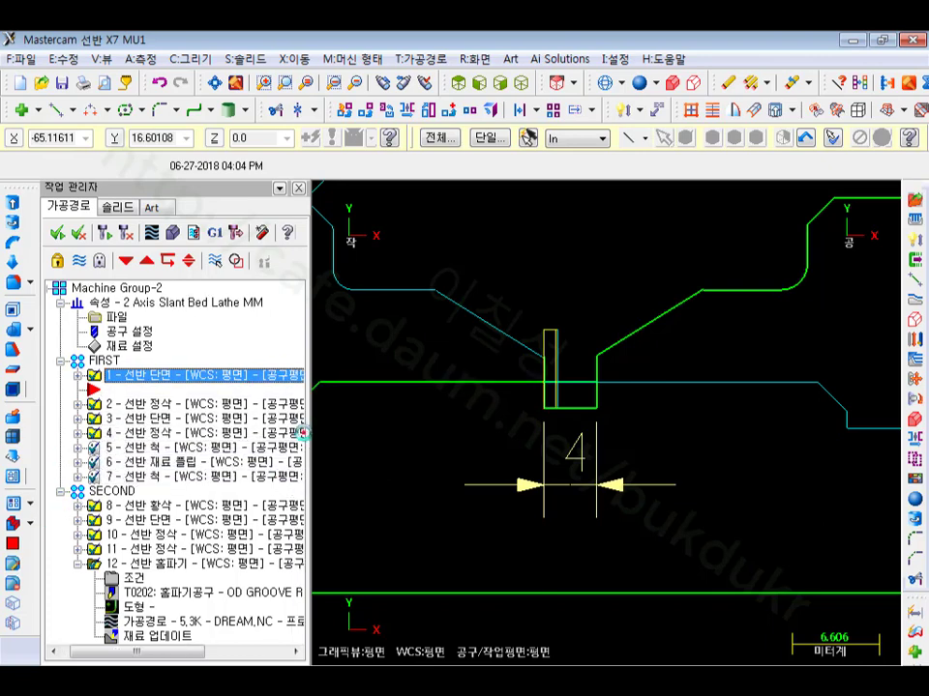
click(310, 438)
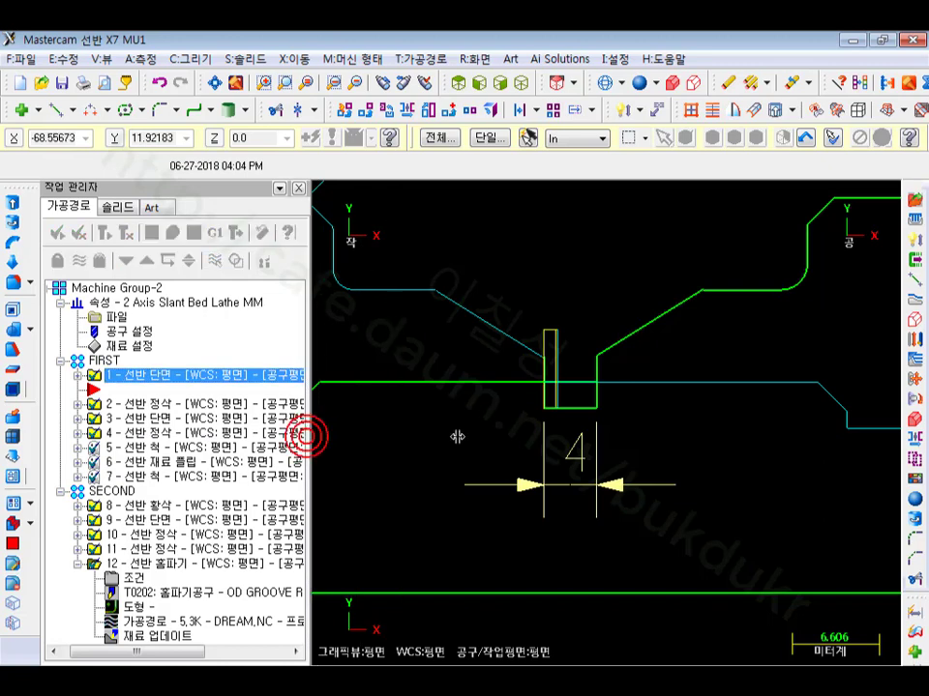
drag(457, 437, 511, 438)
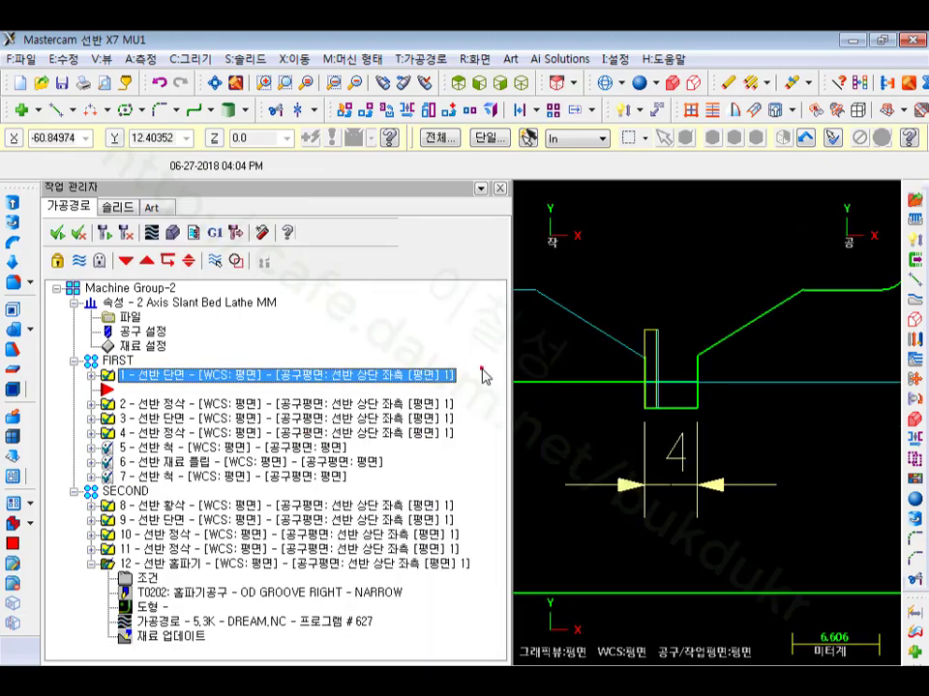